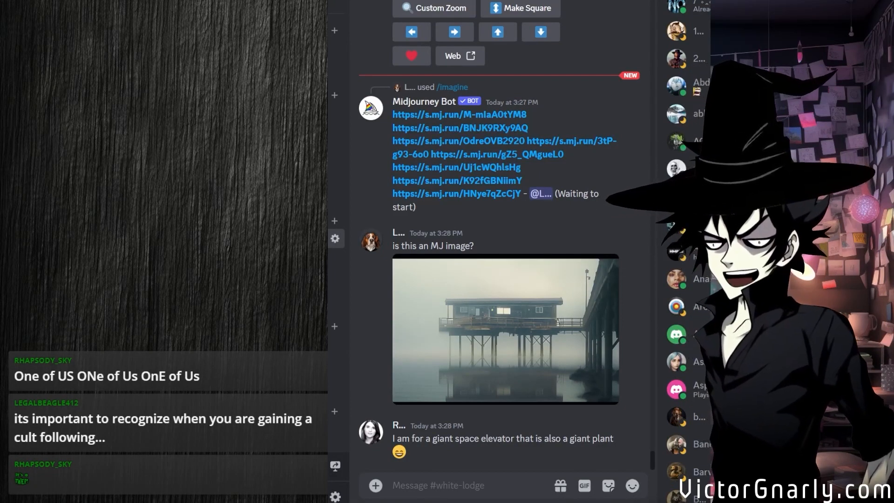
Generate a Midjourney image grid with the /imagine prompt "streamer backdrop, fantasy space station --ar 3:2".
{"action": "left_click", "coordinate": [432, 485]}
{"action": "type", "text": "/im"}
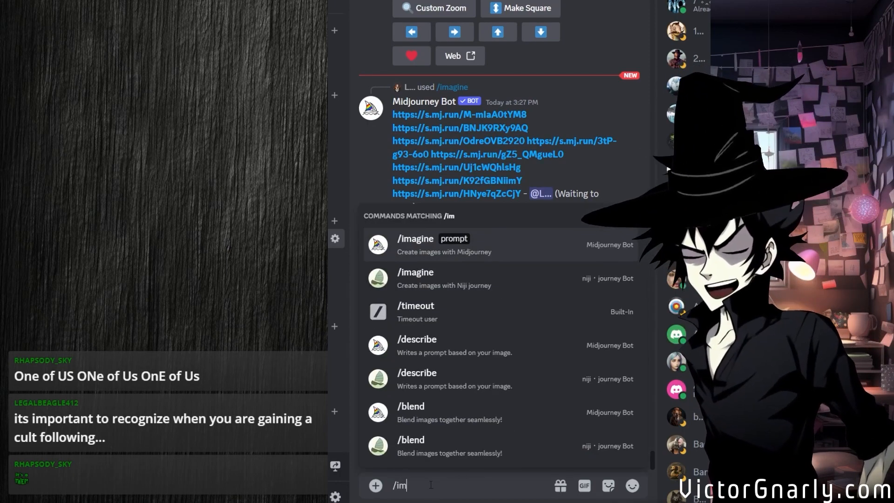
{"action": "left_click", "coordinate": [540, 302]}
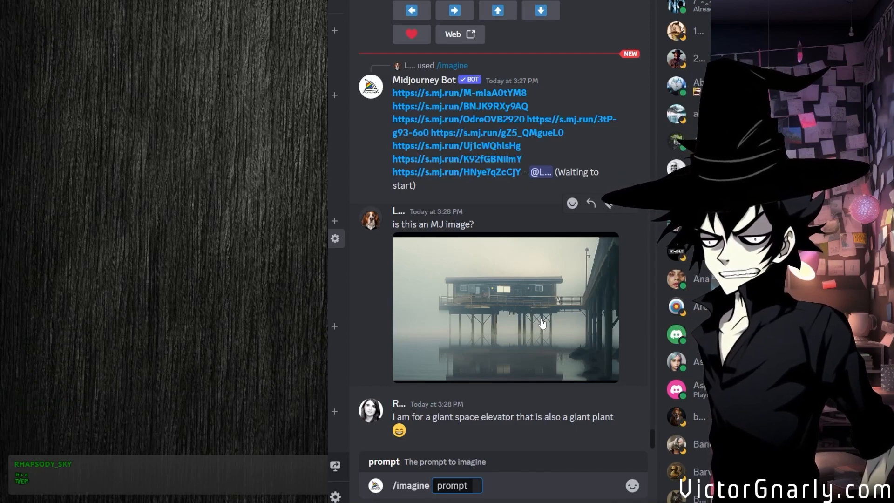
{"action": "type", "text": "streamer backg"}
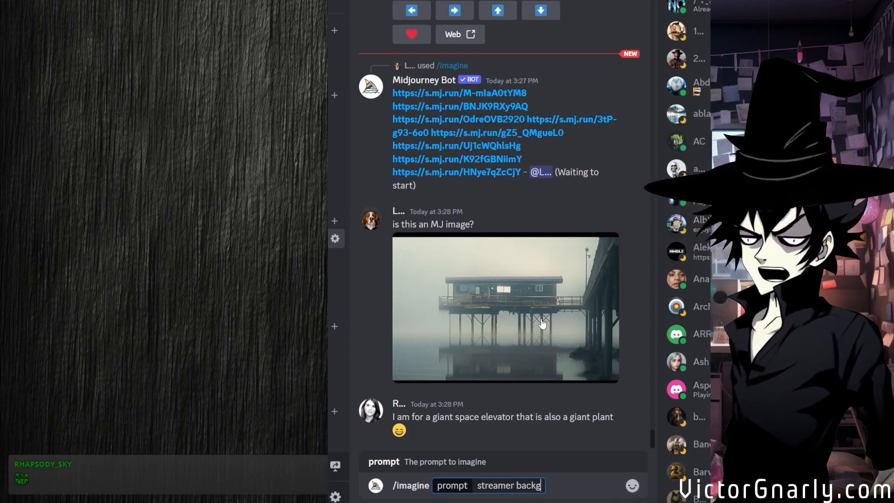
{"action": "key", "text": "BackSpace"}
{"action": "type", "text": "drop,"}
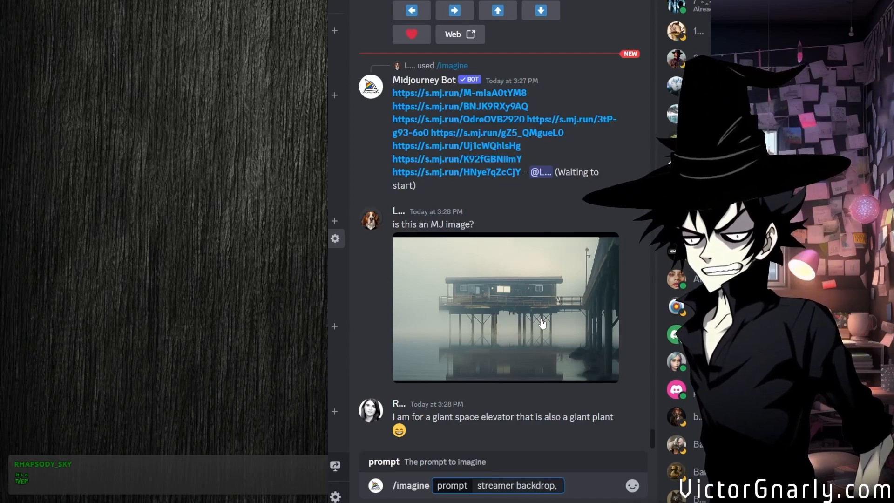
{"action": "type", "text": " fant"}
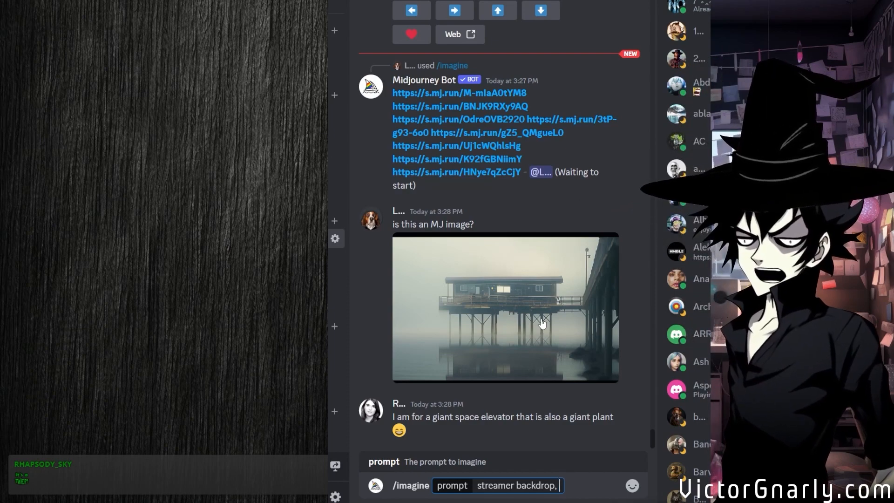
{"action": "type", "text": "asy spa"}
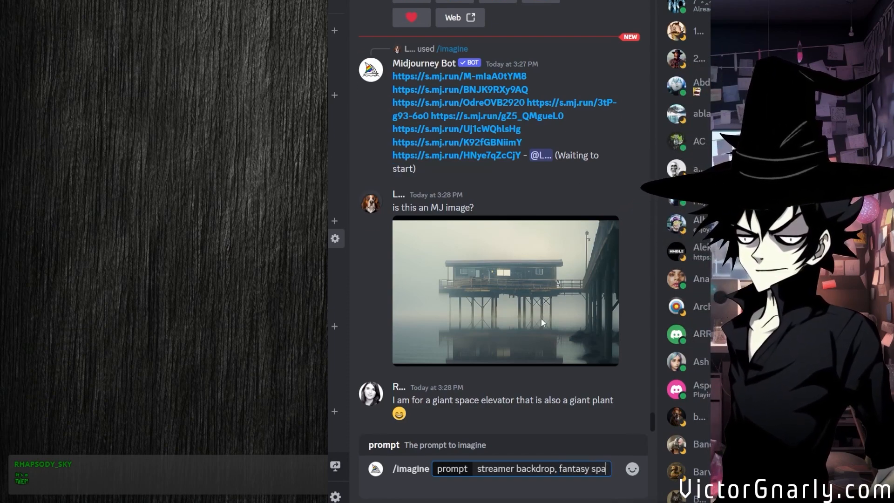
{"action": "type", "text": "ce station"}
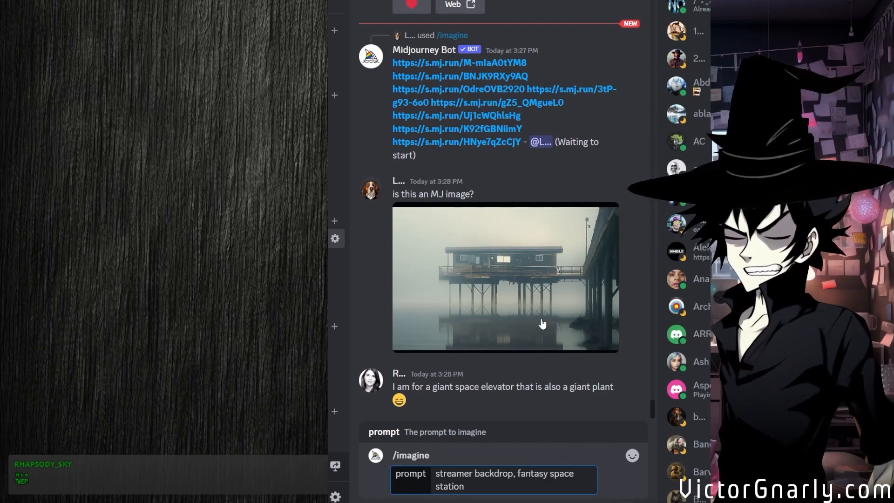
{"action": "type", "text": " --"}
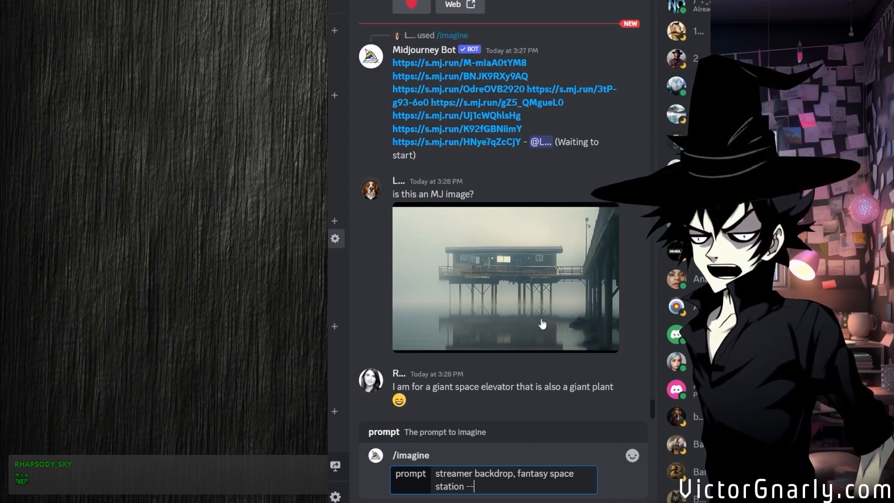
{"action": "type", "text": "ar 3:2"}
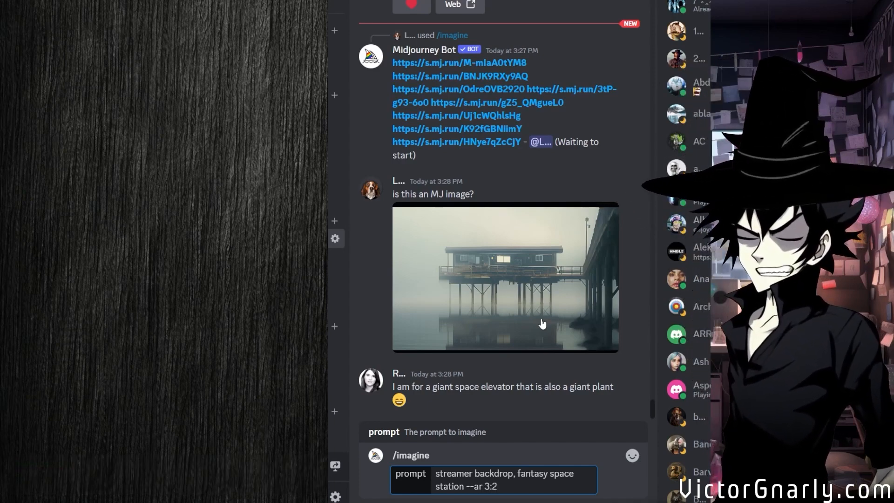
{"action": "key", "text": "Return"}
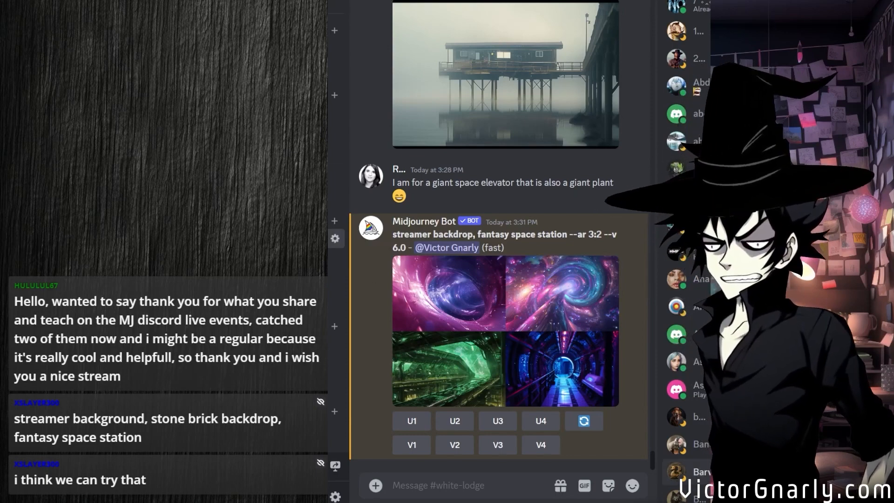
Generate a second Midjourney grid with the /imagine prompt "streamer background, stone brick backdrop, fantasy space station".
{"action": "type", "text": "/im"}
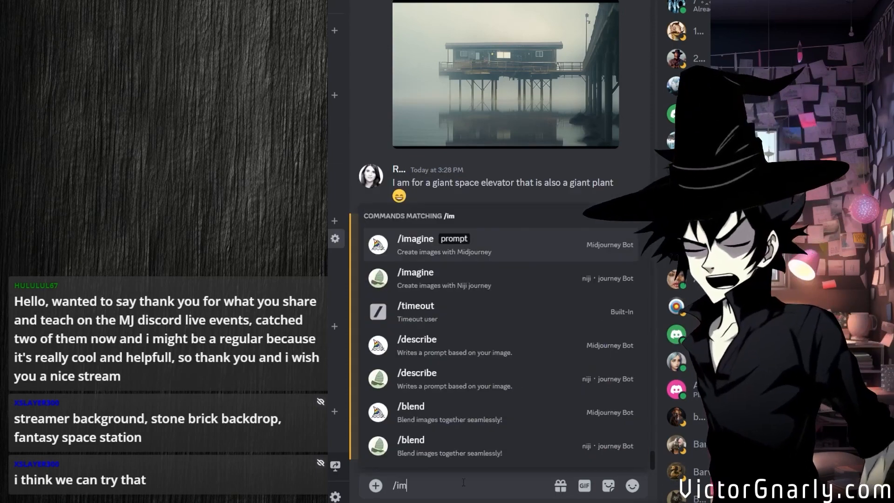
{"action": "left_click", "coordinate": [420, 253]}
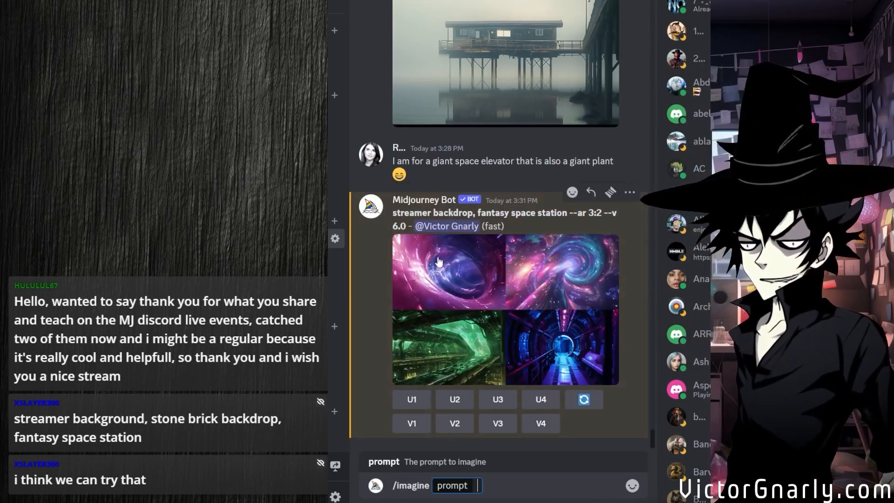
{"action": "type", "text": "streamer background, stone brick backdrop, fantasy space station"}
{"action": "key", "text": "Return"}
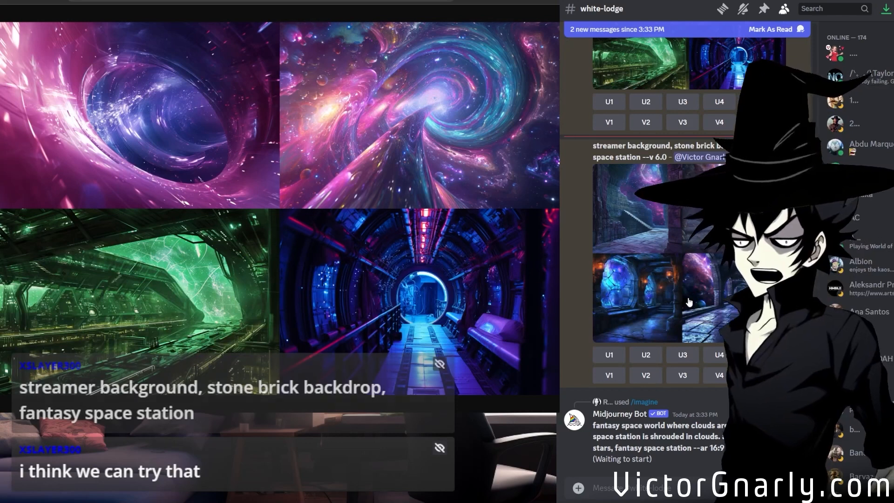
Open the stone brick space station grid at full size and examine its two upper images.
{"action": "left_click", "coordinate": [689, 302]}
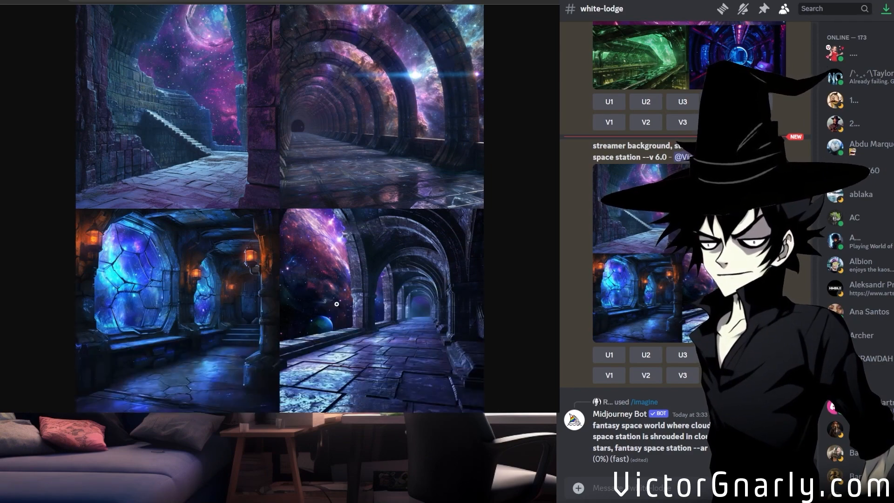
{"action": "left_click", "coordinate": [336, 202]}
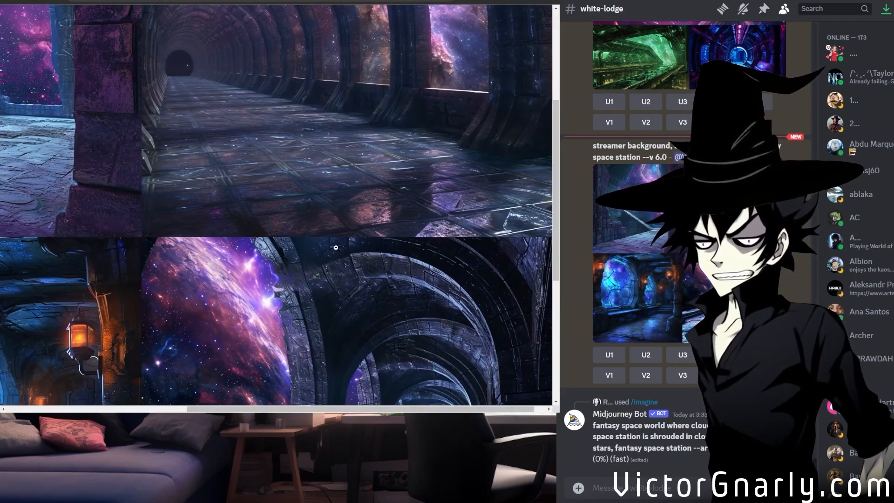
{"action": "scroll", "coordinate": [265, 382], "scroll_direction": "up", "scroll_amount": 3}
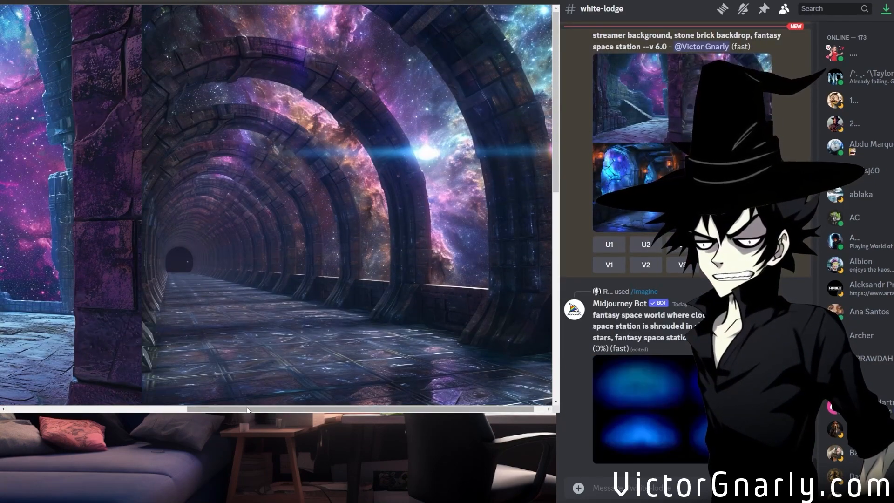
{"action": "left_click", "coordinate": [139, 410]}
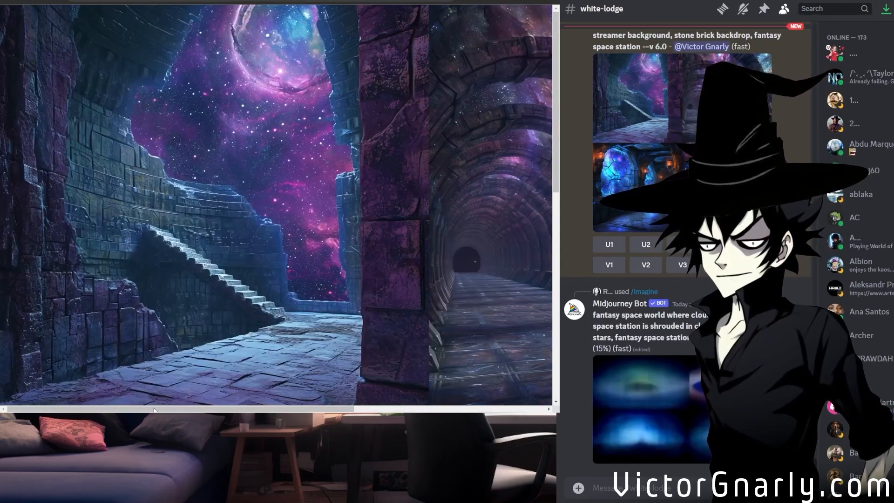
{"action": "left_click_drag", "start_coordinate": [200, 409], "coordinate": [442, 399]}
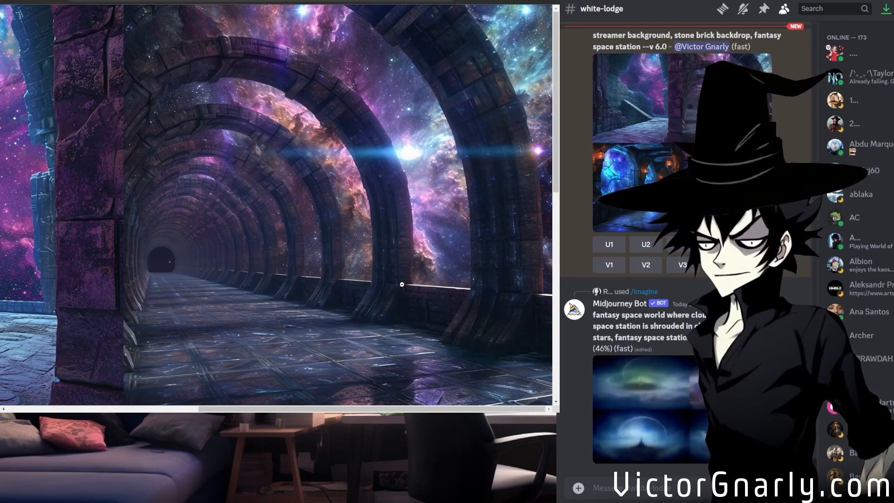
{"action": "left_click_drag", "start_coordinate": [310, 409], "coordinate": [79, 400]}
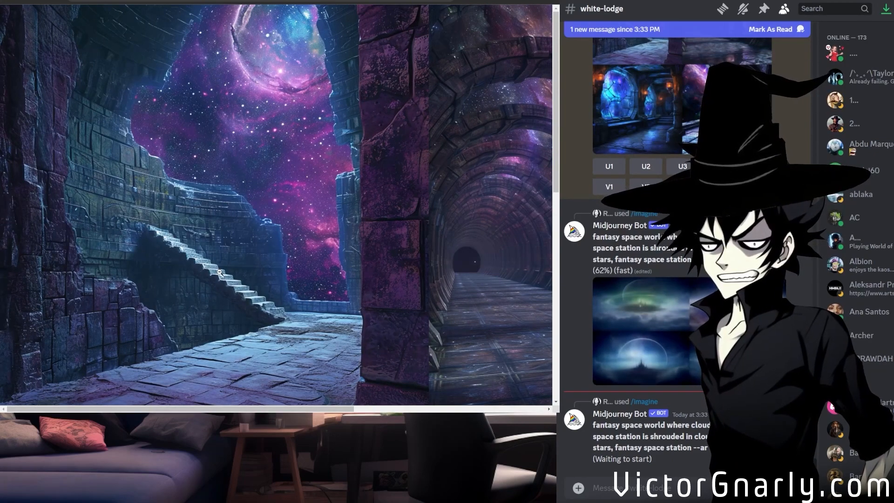
{"action": "scroll", "coordinate": [220, 272], "scroll_direction": "down", "scroll_amount": 2}
{"action": "scroll", "coordinate": [220, 272], "scroll_direction": "up", "scroll_amount": 2}
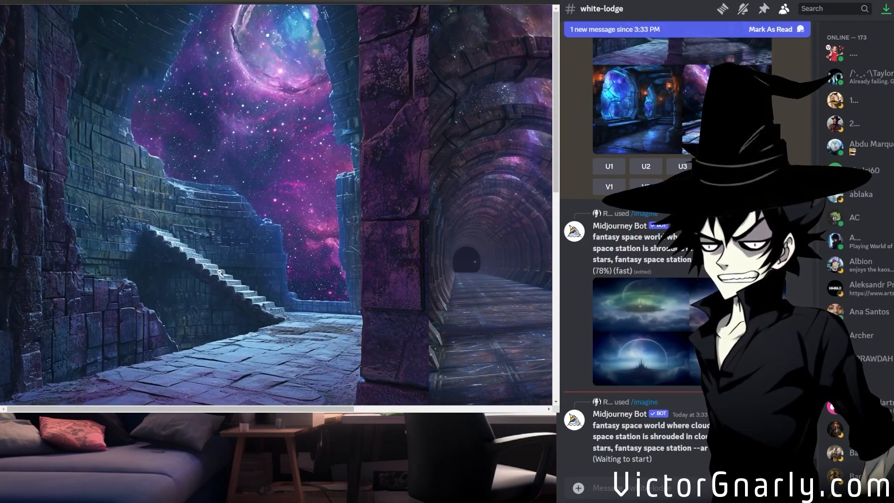
Examine the two lower images of the enlarged stone brick space station grid.
{"action": "scroll", "coordinate": [220, 272], "scroll_direction": "down", "scroll_amount": 5}
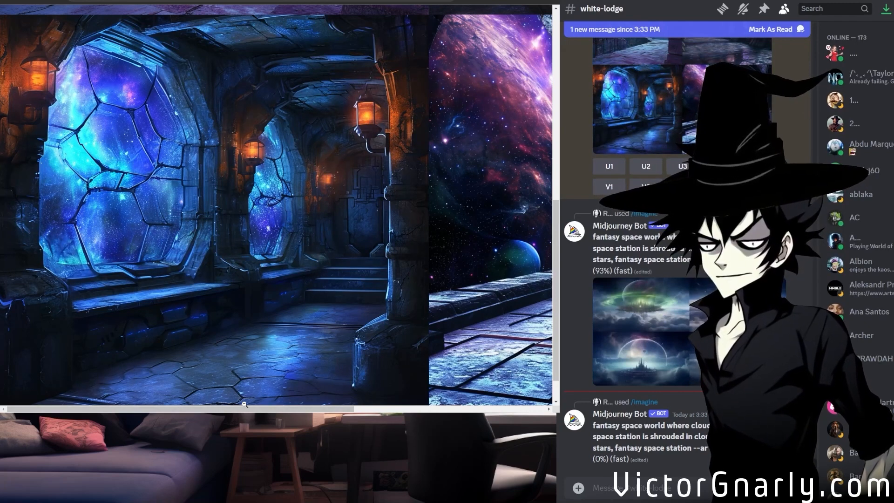
{"action": "left_click_drag", "start_coordinate": [231, 410], "coordinate": [424, 409]}
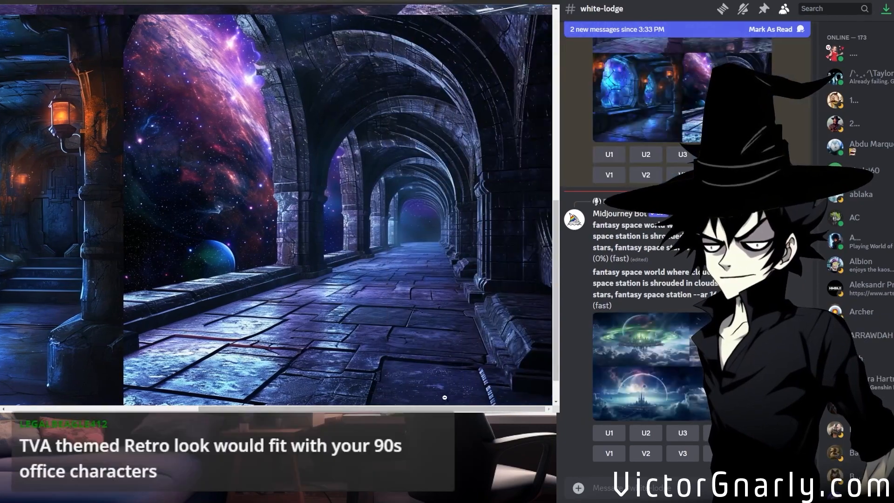
{"action": "scroll", "coordinate": [395, 273], "scroll_direction": "up", "scroll_amount": 3}
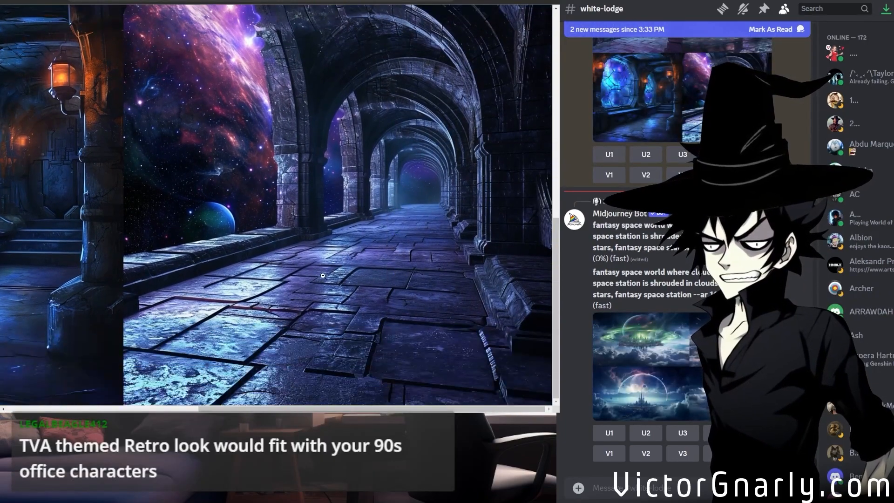
{"action": "scroll", "coordinate": [323, 275], "scroll_direction": "up", "scroll_amount": 8}
{"action": "scroll", "coordinate": [323, 295], "scroll_direction": "down", "scroll_amount": 9}
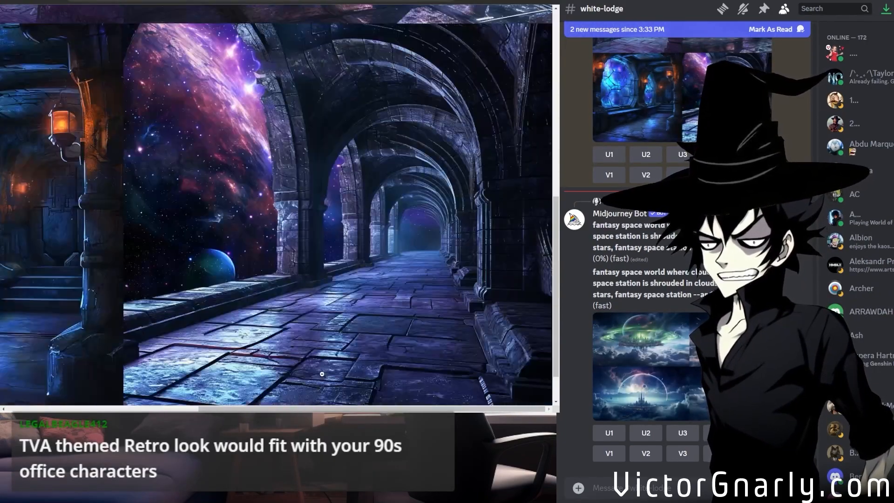
{"action": "scroll", "coordinate": [323, 363], "scroll_direction": "down", "scroll_amount": 5}
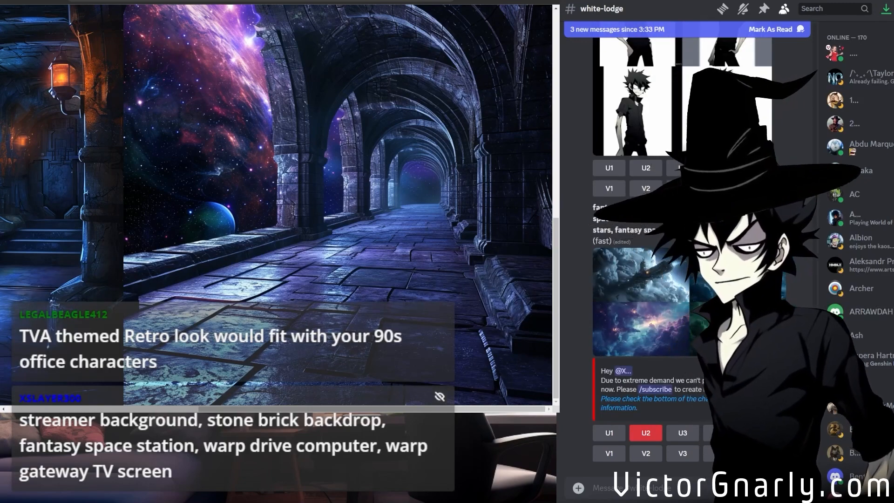
Upscale the second image of the latest cloud-shrouded fantasy space world grid and open that grid at full size.
{"action": "left_click", "coordinate": [646, 432]}
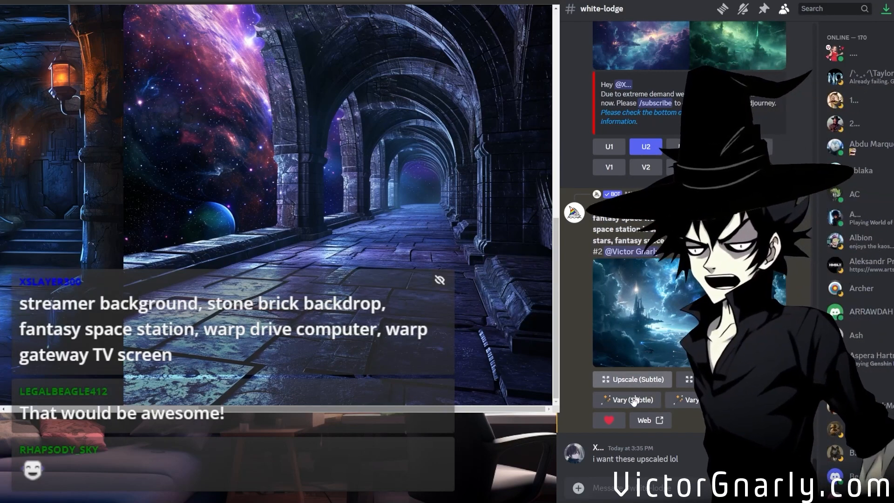
{"action": "scroll", "coordinate": [666, 378], "scroll_direction": "up", "scroll_amount": 4}
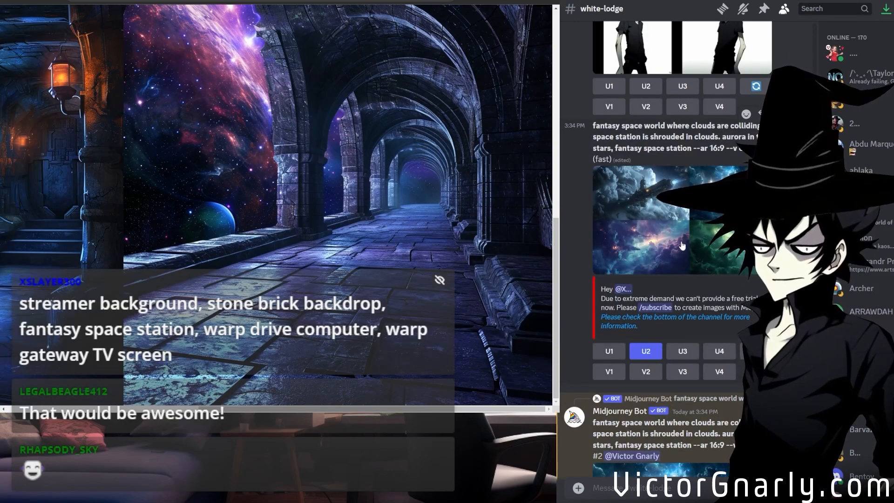
{"action": "scroll", "coordinate": [680, 241], "scroll_direction": "up", "scroll_amount": 1}
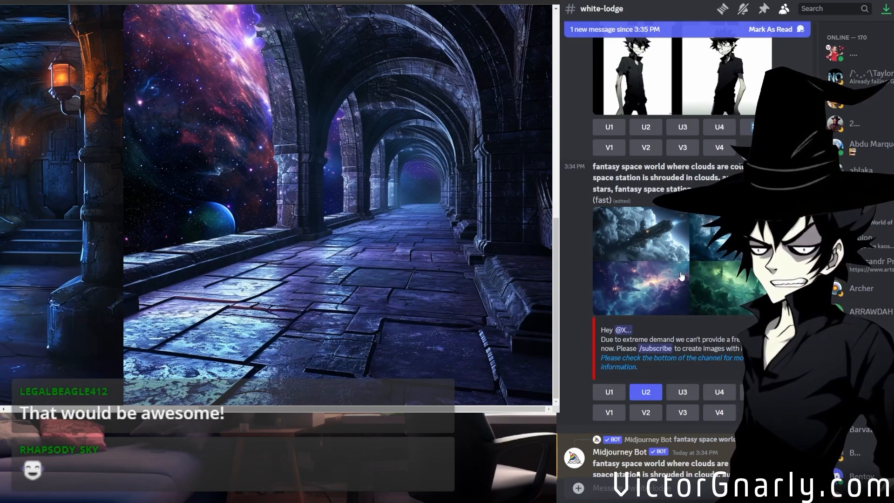
{"action": "middle_click", "coordinate": [709, 286]}
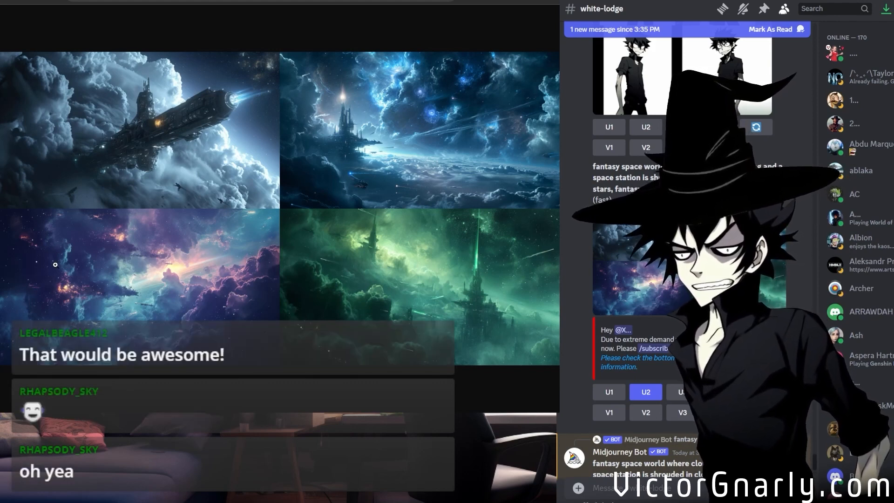
Request upscales of the first and fourth images in the "streamer background, stone brick backdrop, fantasy space station" grid.
{"action": "scroll", "coordinate": [678, 294], "scroll_direction": "down", "scroll_amount": 5}
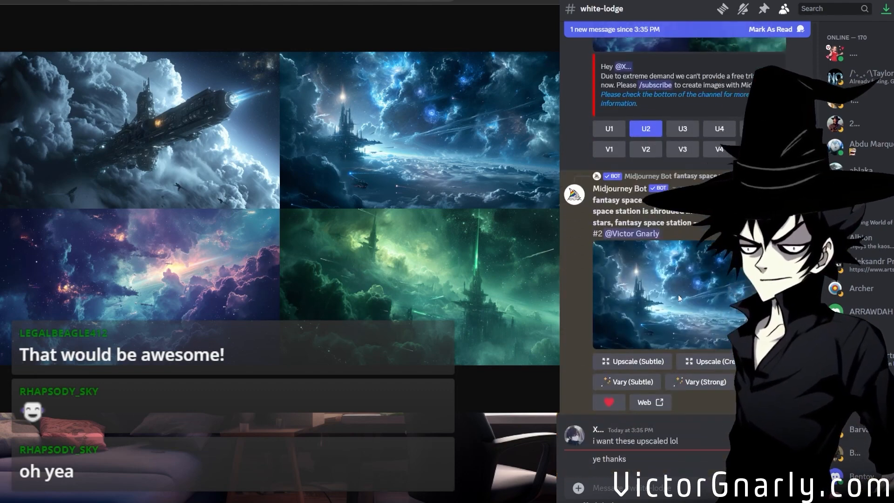
{"action": "scroll", "coordinate": [677, 294], "scroll_direction": "up", "scroll_amount": 5}
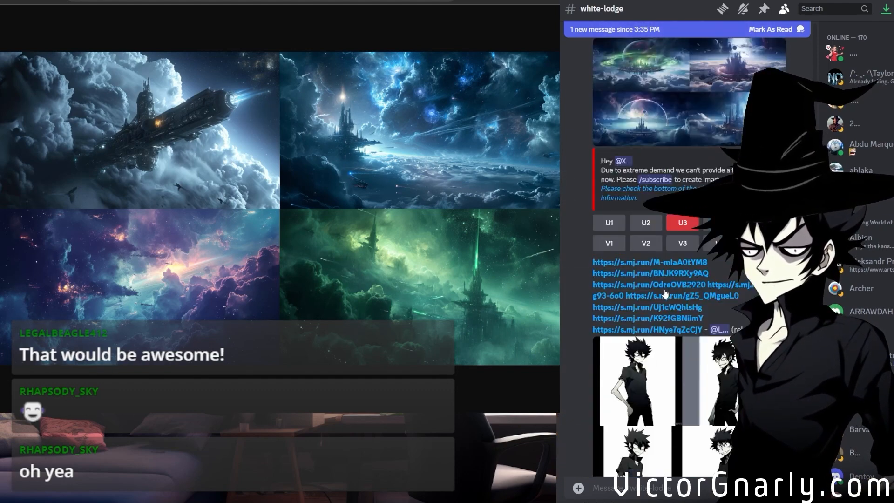
{"action": "scroll", "coordinate": [665, 293], "scroll_direction": "up", "scroll_amount": 4}
{"action": "scroll", "coordinate": [676, 298], "scroll_direction": "up", "scroll_amount": 5}
{"action": "scroll", "coordinate": [675, 298], "scroll_direction": "up", "scroll_amount": 2}
{"action": "scroll", "coordinate": [674, 298], "scroll_direction": "down", "scroll_amount": 8}
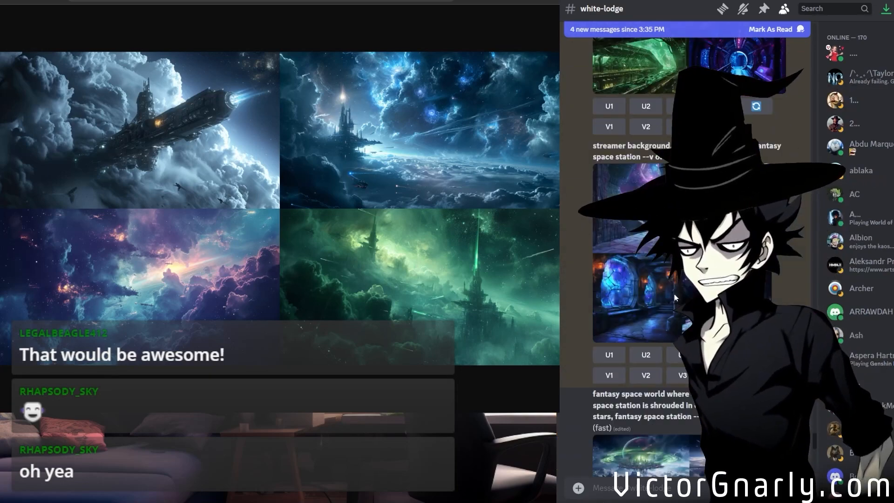
{"action": "scroll", "coordinate": [673, 298], "scroll_direction": "up", "scroll_amount": 4}
{"action": "scroll", "coordinate": [673, 294], "scroll_direction": "up", "scroll_amount": 4}
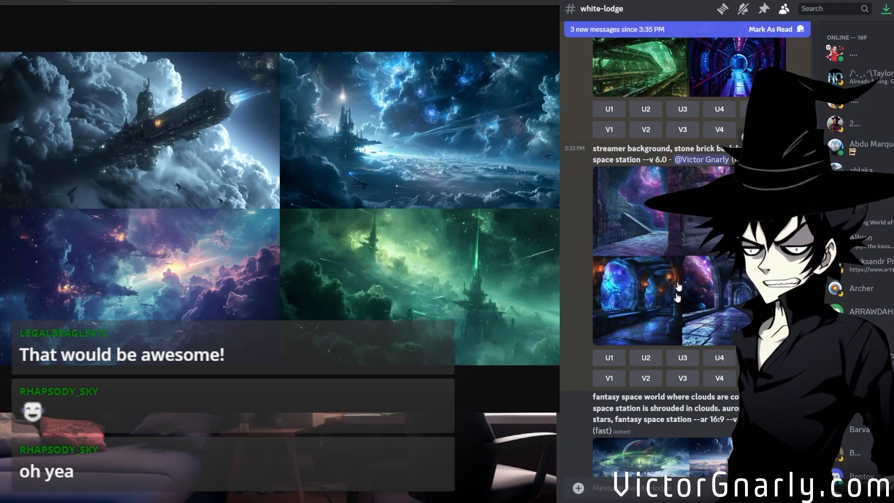
{"action": "left_click", "coordinate": [608, 357]}
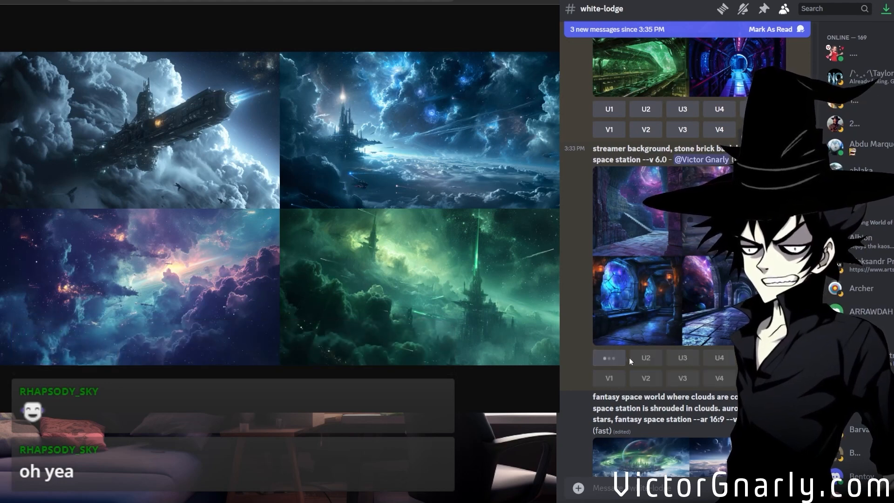
{"action": "left_click", "coordinate": [723, 359]}
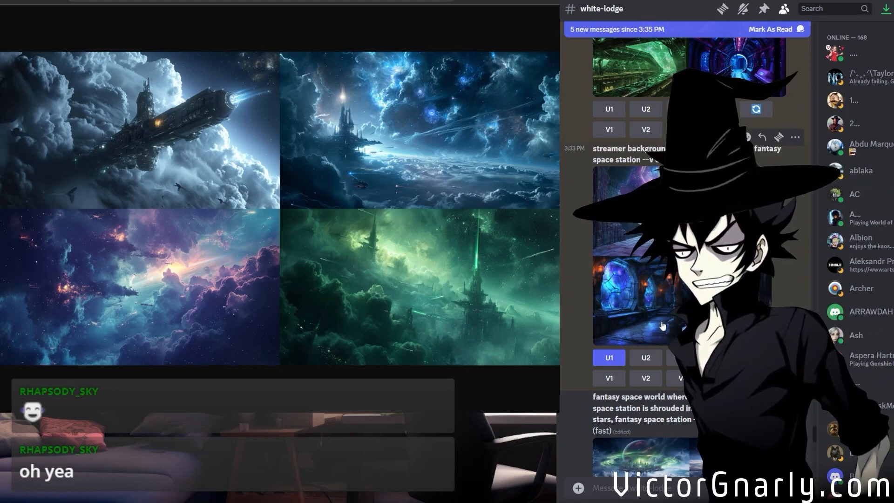
Look over the upscaled first and fourth stone brick space station images and their source grid in the channel.
{"action": "scroll", "coordinate": [661, 322], "scroll_direction": "down", "scroll_amount": 17}
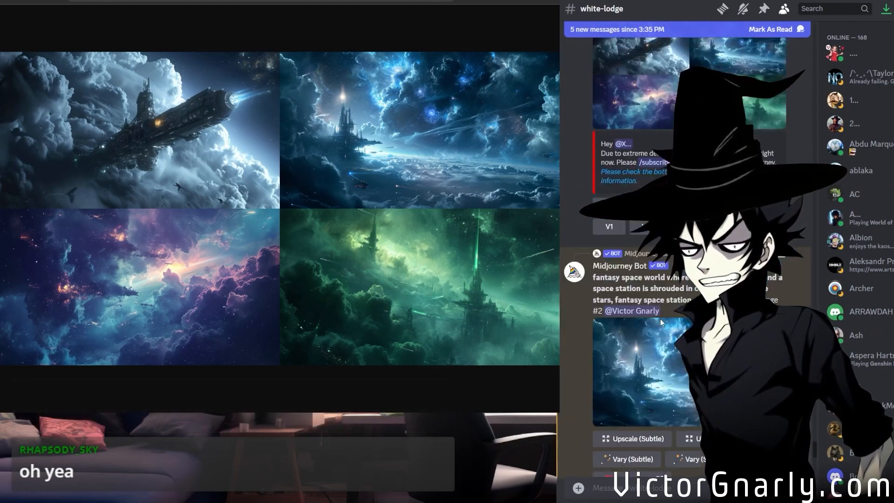
{"action": "scroll", "coordinate": [662, 322], "scroll_direction": "down", "scroll_amount": 6}
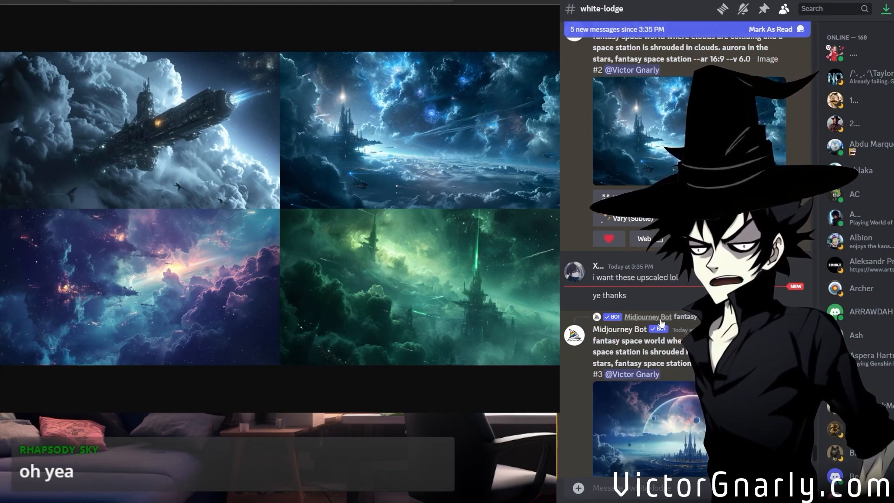
{"action": "scroll", "coordinate": [661, 321], "scroll_direction": "down", "scroll_amount": 10}
{"action": "scroll", "coordinate": [661, 321], "scroll_direction": "down", "scroll_amount": 4}
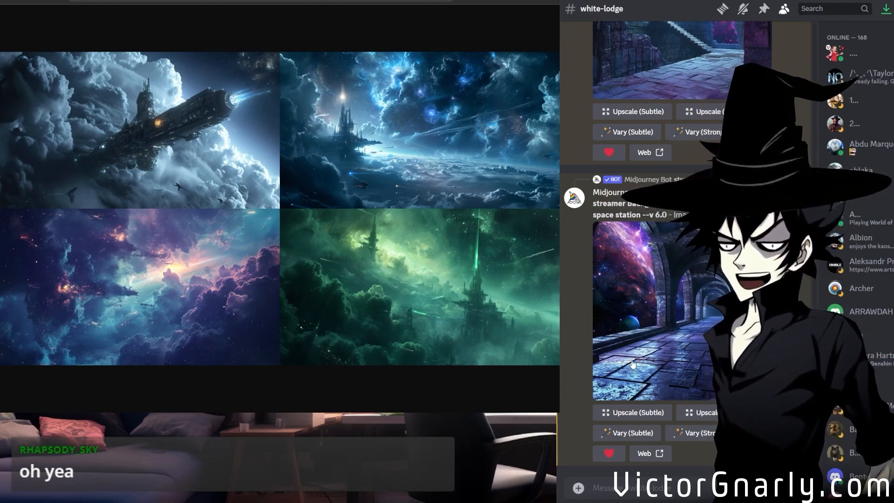
{"action": "scroll", "coordinate": [642, 365], "scroll_direction": "up", "scroll_amount": 3}
{"action": "scroll", "coordinate": [642, 365], "scroll_direction": "up", "scroll_amount": 3}
{"action": "scroll", "coordinate": [642, 365], "scroll_direction": "down", "scroll_amount": 3}
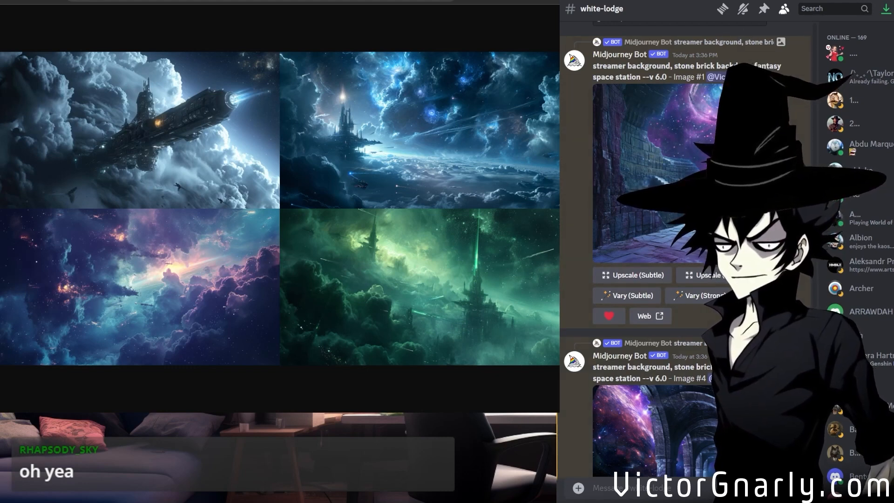
{"action": "left_click", "coordinate": [712, 343]}
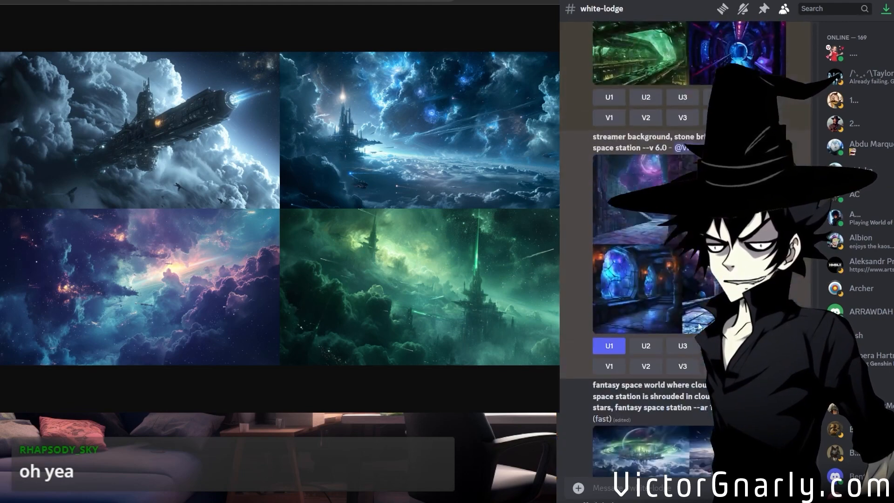
{"action": "scroll", "coordinate": [663, 343], "scroll_direction": "down", "scroll_amount": 5}
{"action": "scroll", "coordinate": [663, 343], "scroll_direction": "down", "scroll_amount": 15}
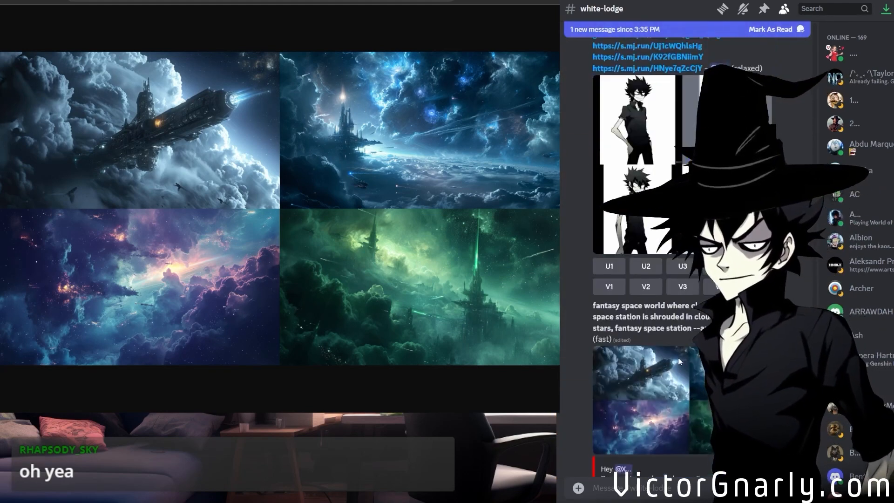
{"action": "scroll", "coordinate": [672, 361], "scroll_direction": "up", "scroll_amount": 4}
Request a subtle remix of the upscaled stone brick image #1 with the prompt's model version set to --v 5.2.
{"action": "scroll", "coordinate": [672, 360], "scroll_direction": "down", "scroll_amount": 4}
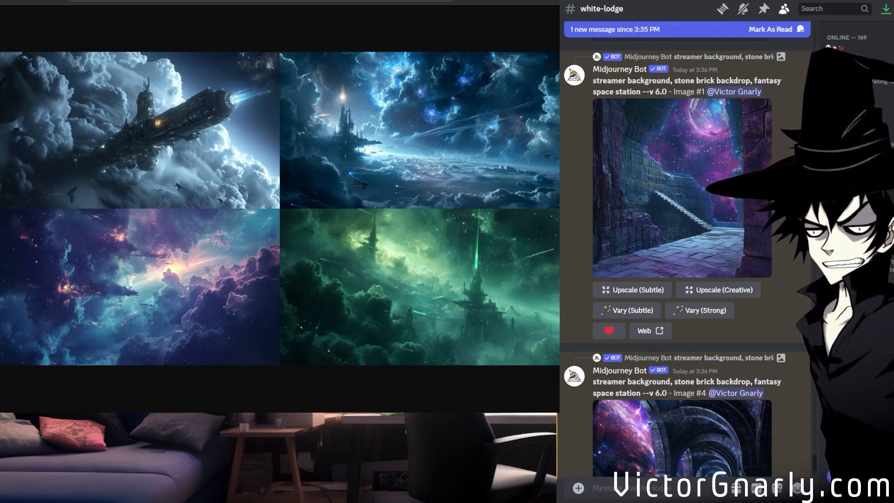
{"action": "left_click", "coordinate": [628, 311]}
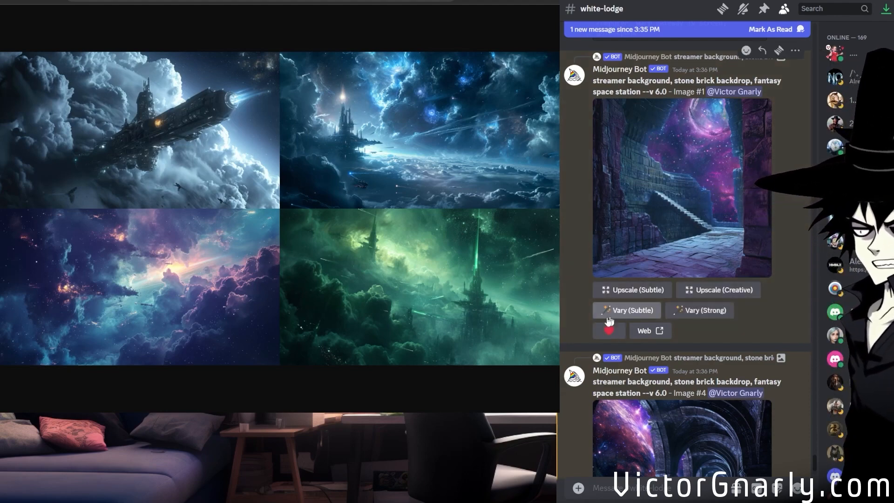
{"action": "double_click", "coordinate": [635, 257]}
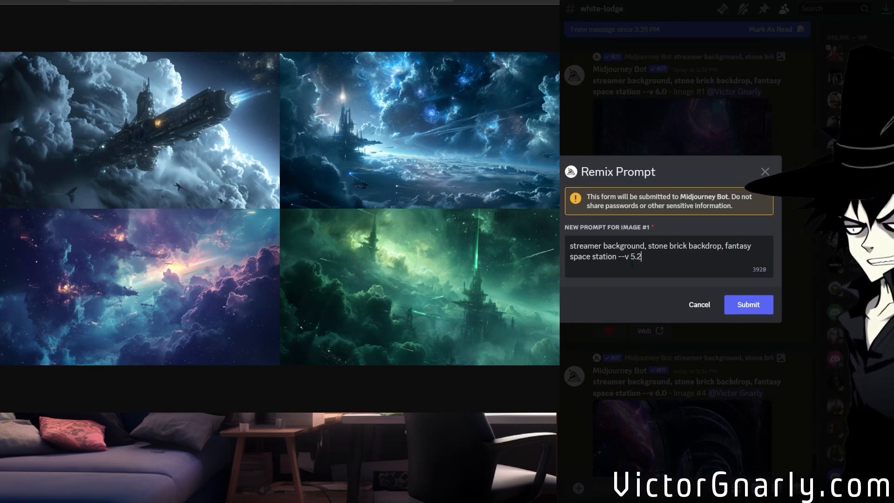
{"action": "left_click", "coordinate": [757, 303]}
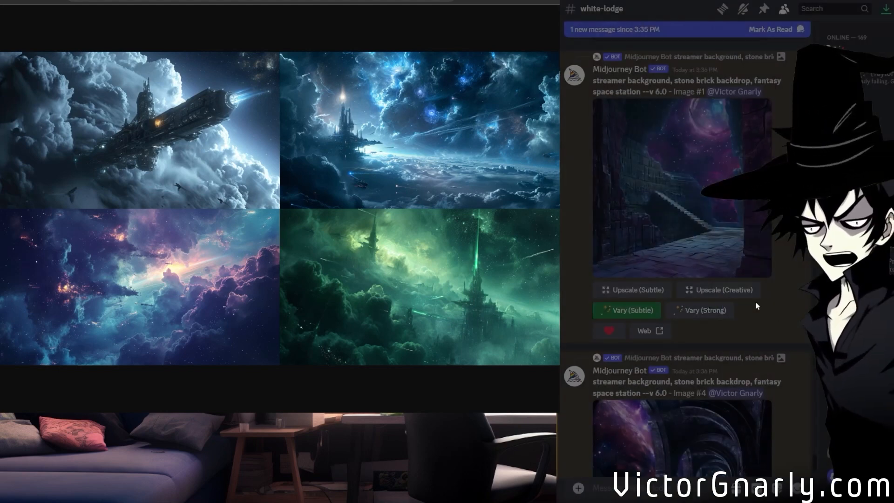
Request a subtle remix of stone brick image #1 with --niji replacing the version parameter in the prompt.
{"action": "left_click", "coordinate": [705, 312]}
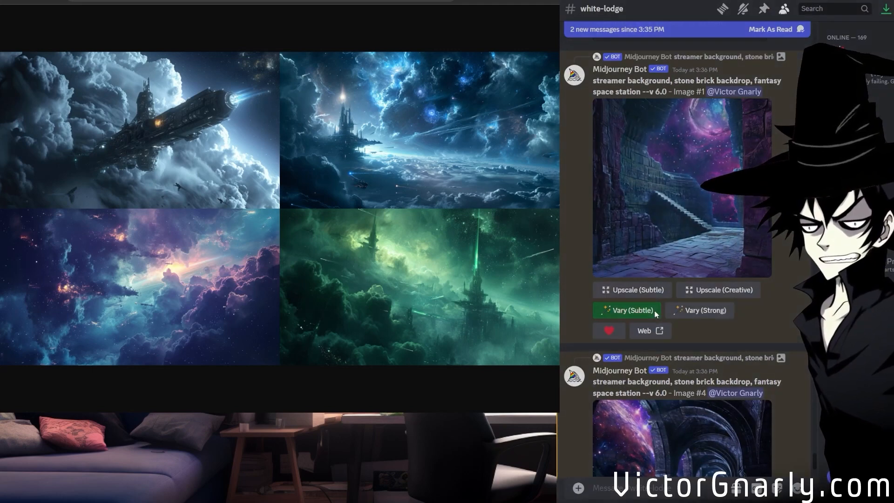
{"action": "left_click_drag", "start_coordinate": [642, 256], "coordinate": [626, 258]}
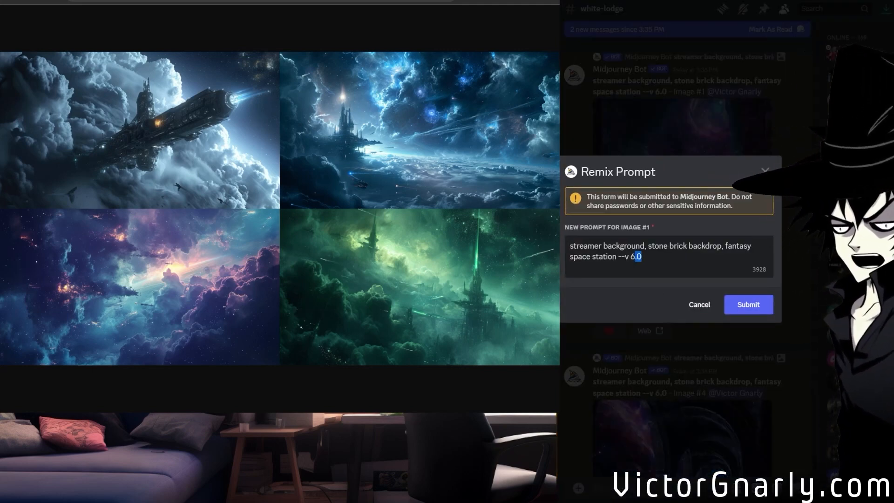
{"action": "key", "text": "BackSpace"}
{"action": "type", "text": "niji"}
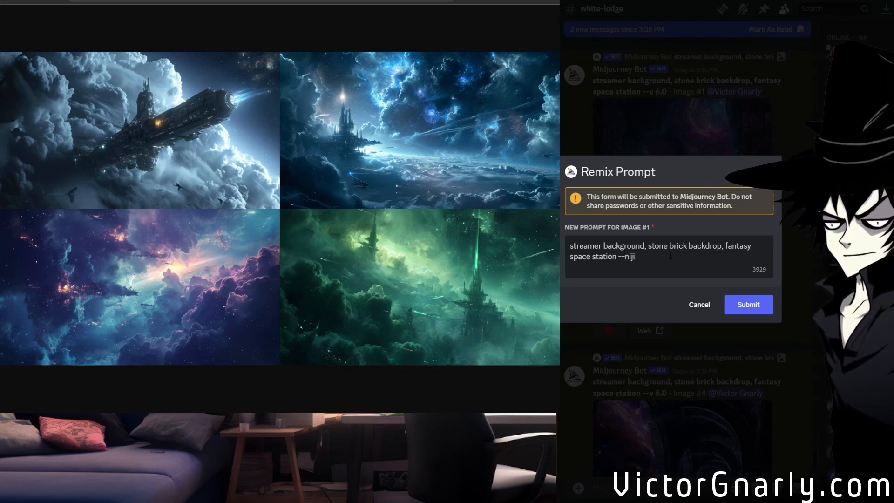
{"action": "left_click", "coordinate": [739, 300]}
Request strong remixes of stone brick image #1, one with --niji and one with --v 5.2.
{"action": "left_click", "coordinate": [722, 309]}
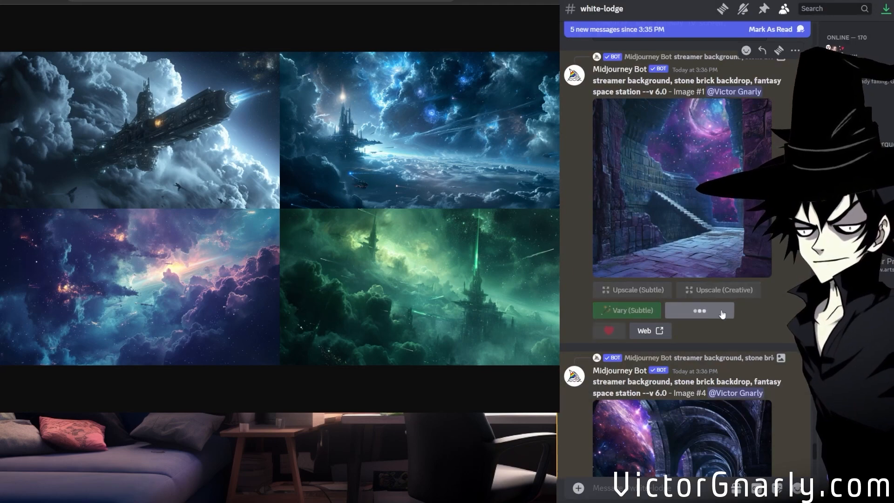
{"action": "left_click_drag", "start_coordinate": [645, 257], "coordinate": [625, 257]}
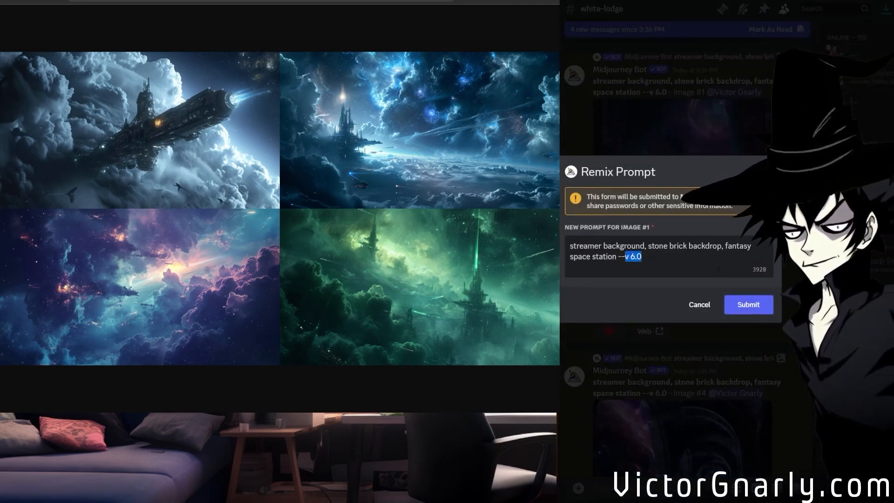
{"action": "key", "text": "BackSpace"}
{"action": "type", "text": "niji"}
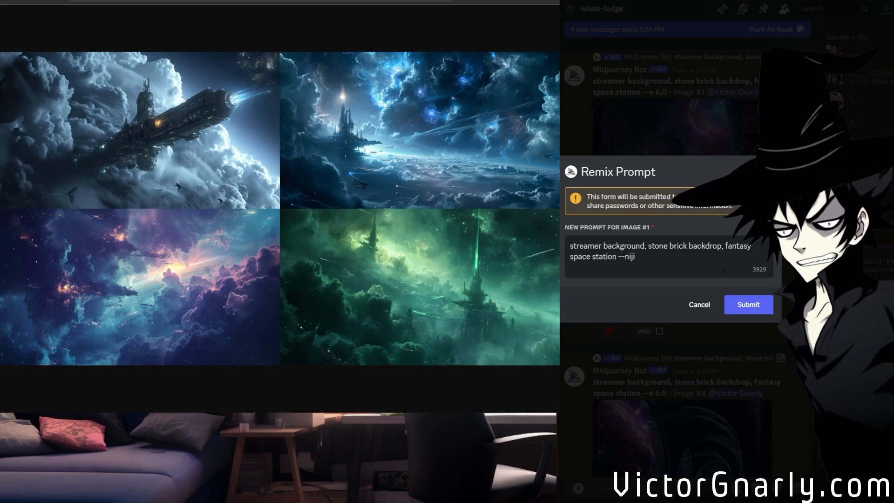
{"action": "left_click", "coordinate": [758, 307]}
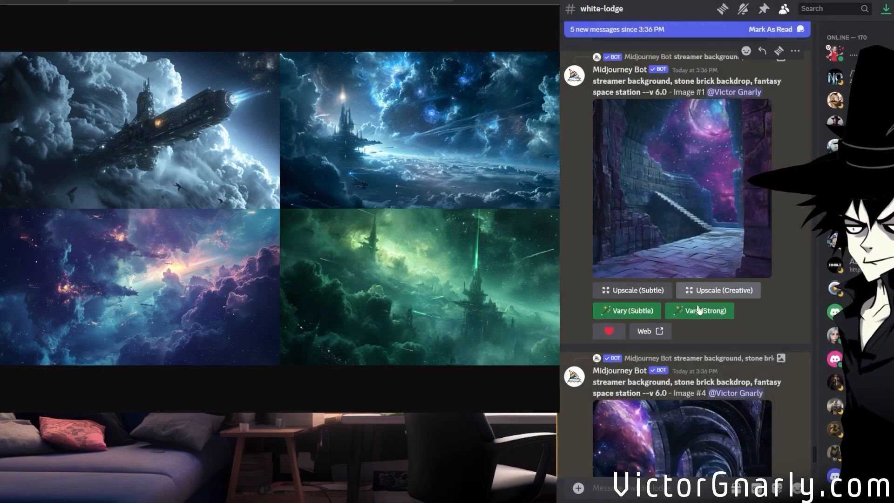
{"action": "left_click", "coordinate": [698, 310]}
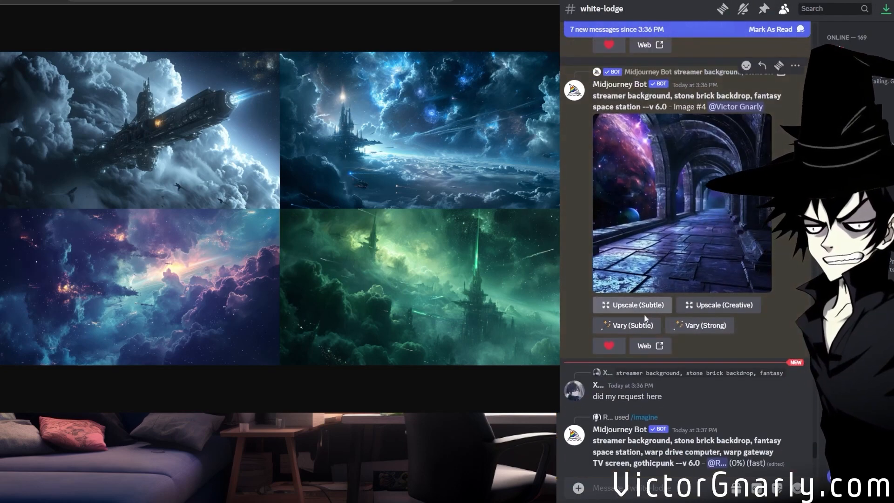
Request a subtle remix of the arched corridor image #4 with --niji replacing the version parameter.
{"action": "left_click", "coordinate": [648, 324]}
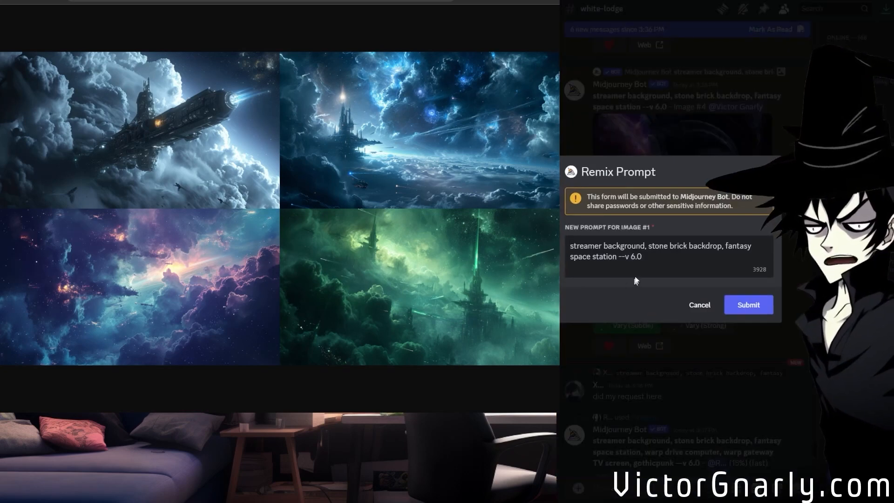
{"action": "left_click_drag", "start_coordinate": [641, 257], "coordinate": [626, 256]}
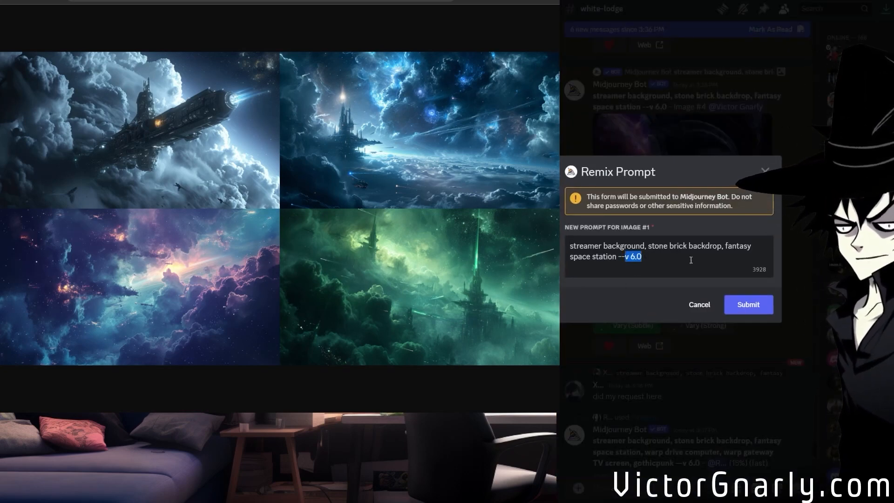
{"action": "type", "text": "niji"}
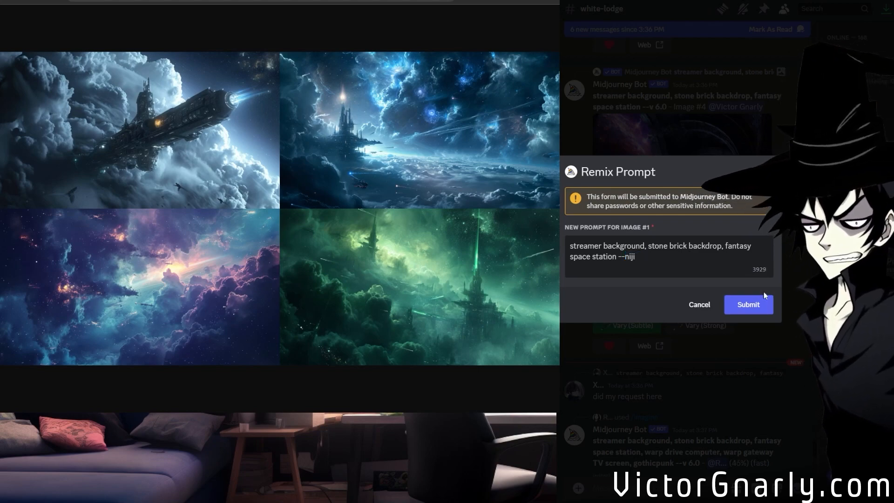
{"action": "left_click", "coordinate": [758, 305]}
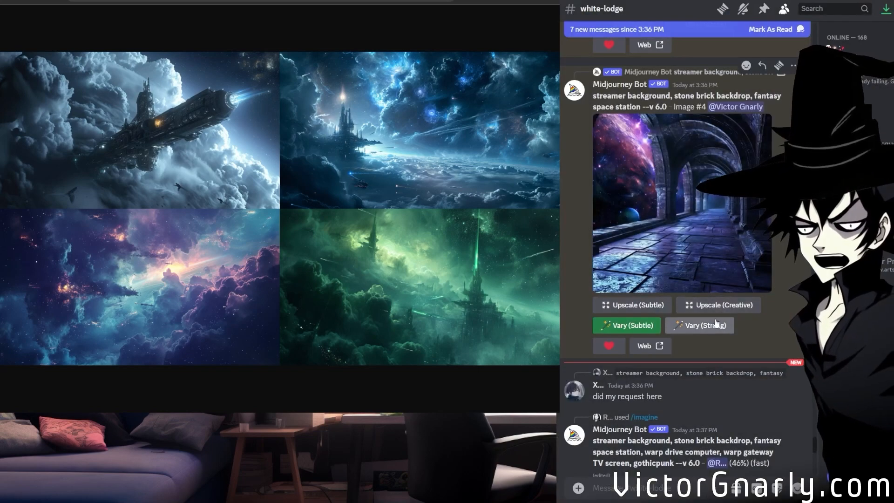
Request a strong remix of the arched corridor image #4 with the model version set to --v 5.2.
{"action": "left_click", "coordinate": [714, 325]}
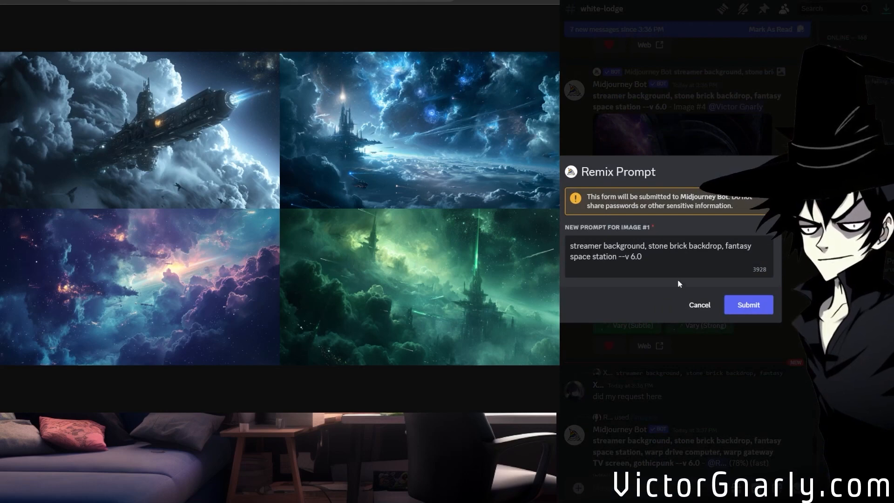
{"action": "left_click_drag", "start_coordinate": [645, 257], "coordinate": [631, 257]}
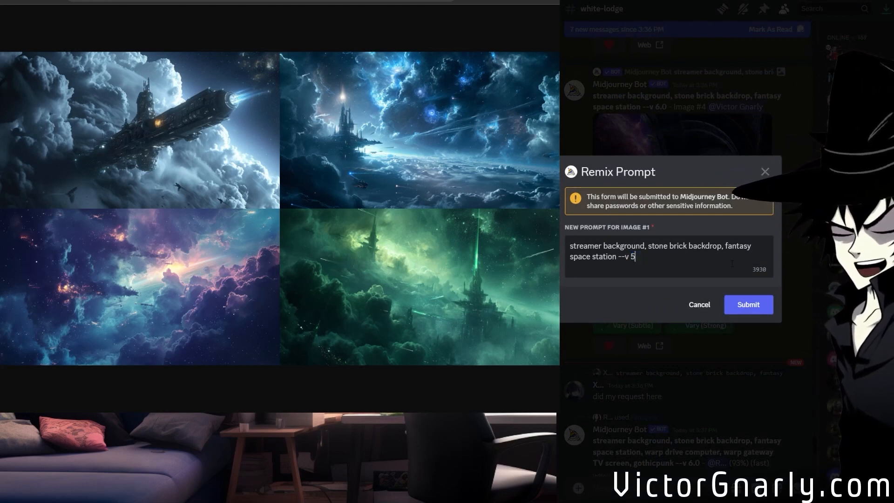
{"action": "left_click", "coordinate": [739, 298]}
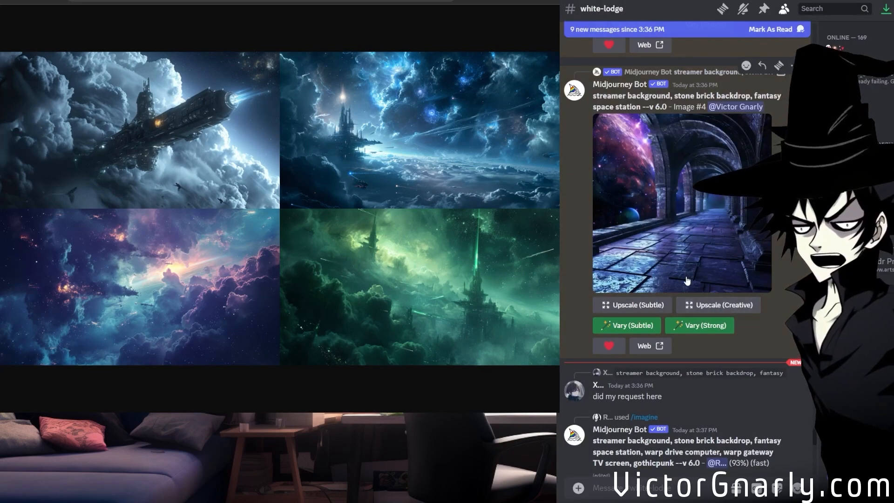
Look over the new --v 5.2 and --niji remix grids of the stone brick backdrops.
{"action": "scroll", "coordinate": [687, 281], "scroll_direction": "down", "scroll_amount": 4}
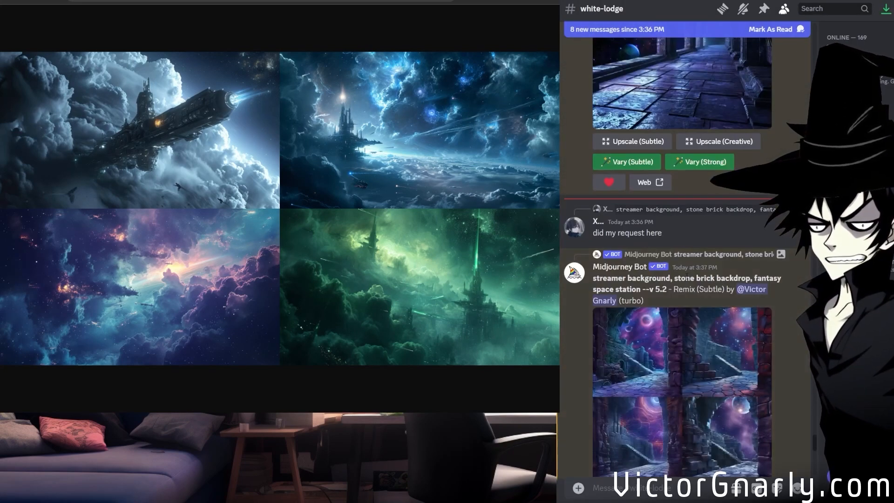
{"action": "scroll", "coordinate": [687, 279], "scroll_direction": "up", "scroll_amount": 3}
{"action": "scroll", "coordinate": [687, 279], "scroll_direction": "down", "scroll_amount": 1}
{"action": "scroll", "coordinate": [685, 275], "scroll_direction": "down", "scroll_amount": 10}
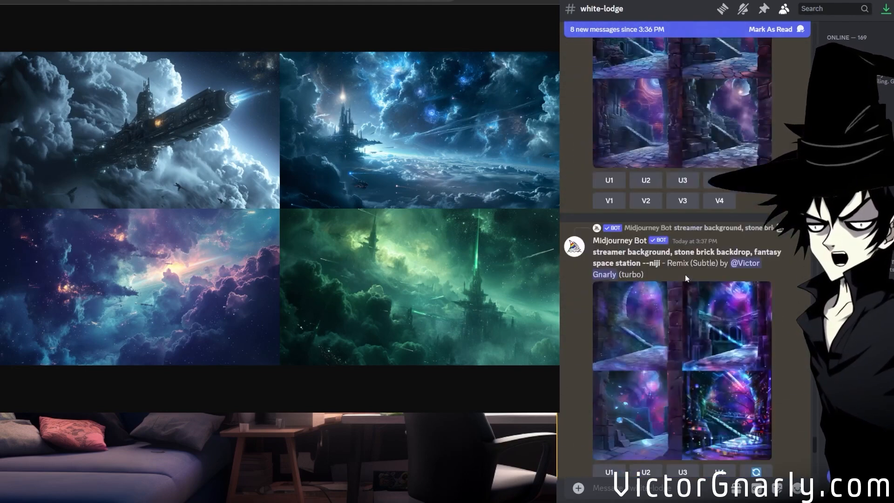
{"action": "scroll", "coordinate": [686, 277], "scroll_direction": "down", "scroll_amount": 10}
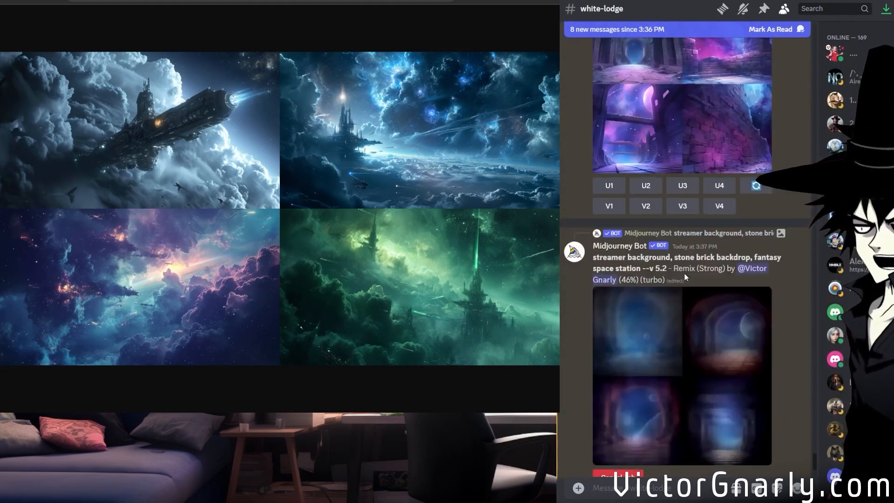
{"action": "scroll", "coordinate": [685, 277], "scroll_direction": "up", "scroll_amount": 3}
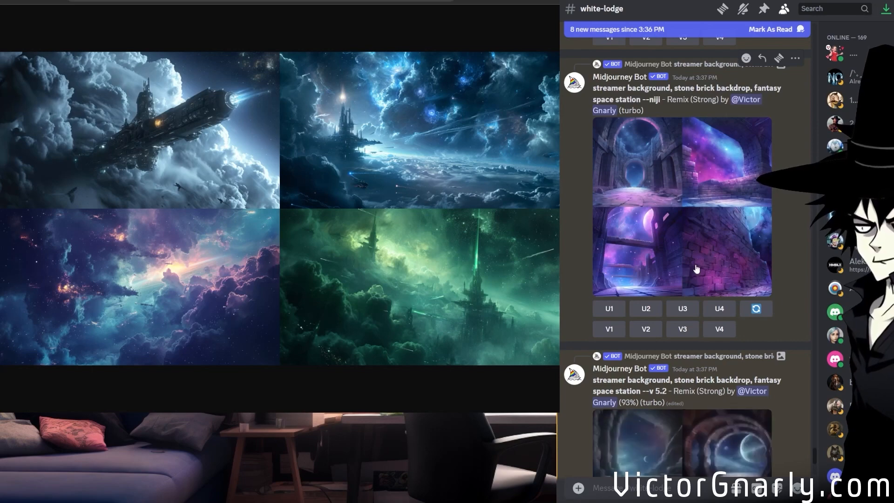
Examine the strong remix grids made with --niji and --v 5.2 at full size.
{"action": "scroll", "coordinate": [708, 303], "scroll_direction": "up", "scroll_amount": 2}
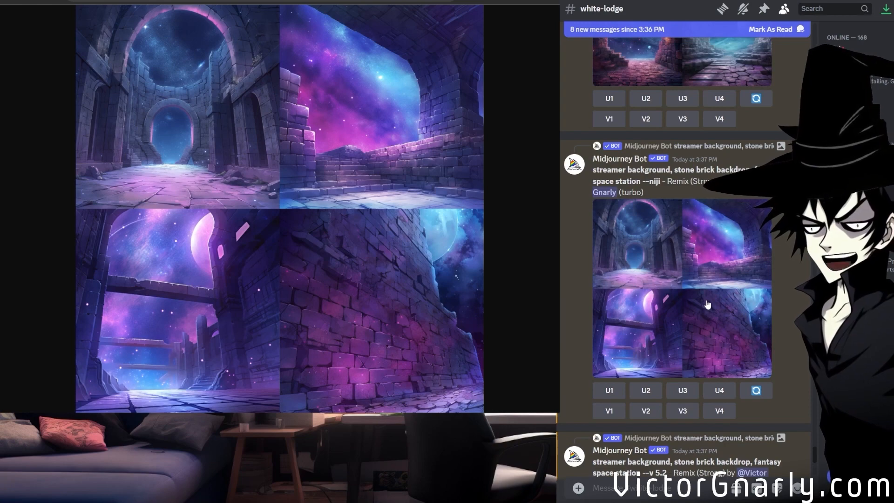
{"action": "scroll", "coordinate": [707, 303], "scroll_direction": "down", "scroll_amount": 5}
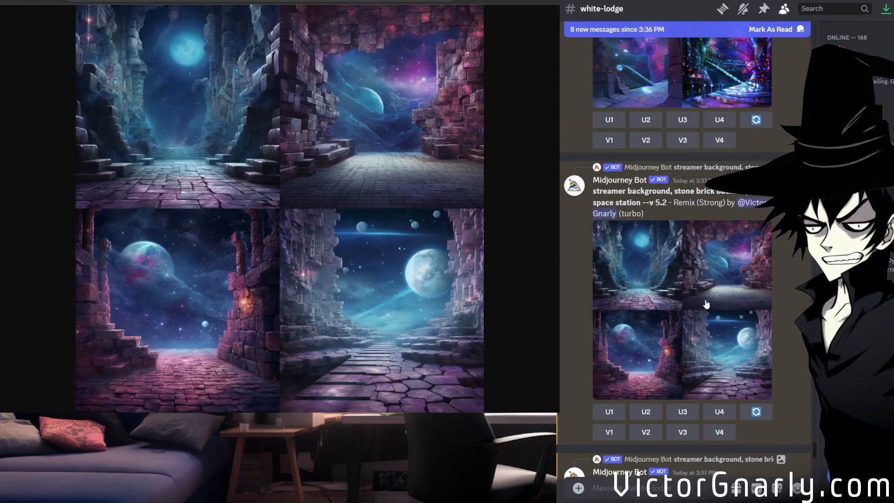
{"action": "scroll", "coordinate": [707, 303], "scroll_direction": "down", "scroll_amount": 8}
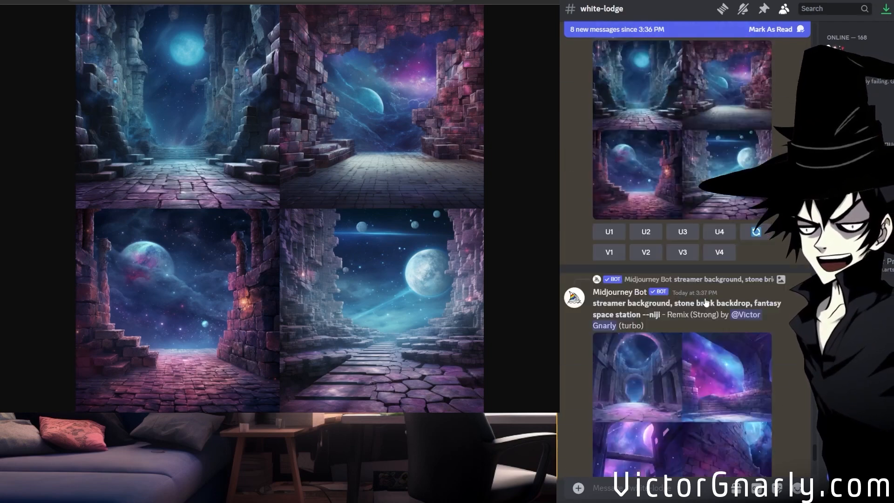
Upscale the fourth image of the "warp drive computer, warp gateway TV screen, gothicpunk" grid and view the result at full size.
{"action": "scroll", "coordinate": [706, 301], "scroll_direction": "down", "scroll_amount": 3}
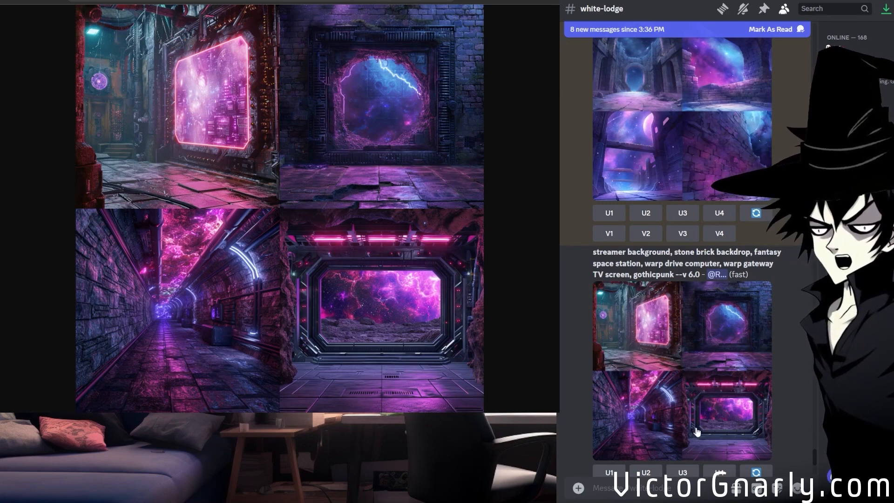
{"action": "scroll", "coordinate": [691, 373], "scroll_direction": "down", "scroll_amount": 10}
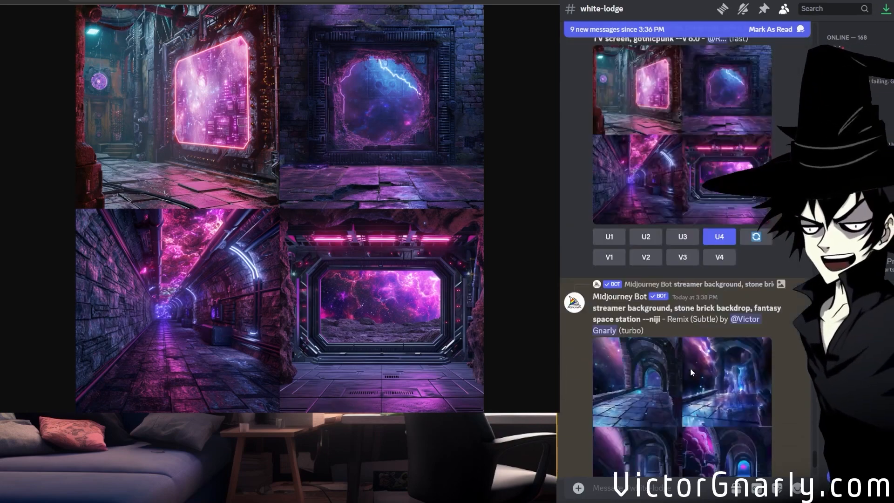
{"action": "scroll", "coordinate": [678, 345], "scroll_direction": "down", "scroll_amount": 5}
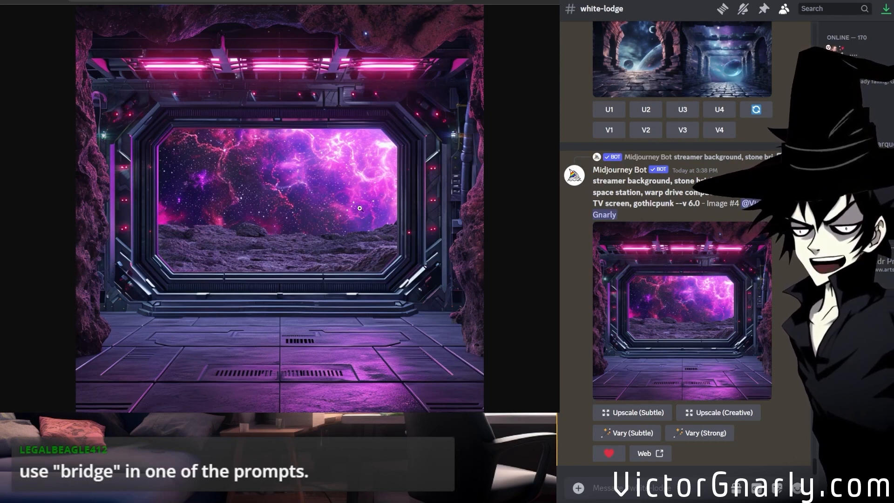
{"action": "scroll", "coordinate": [645, 313], "scroll_direction": "up", "scroll_amount": 6}
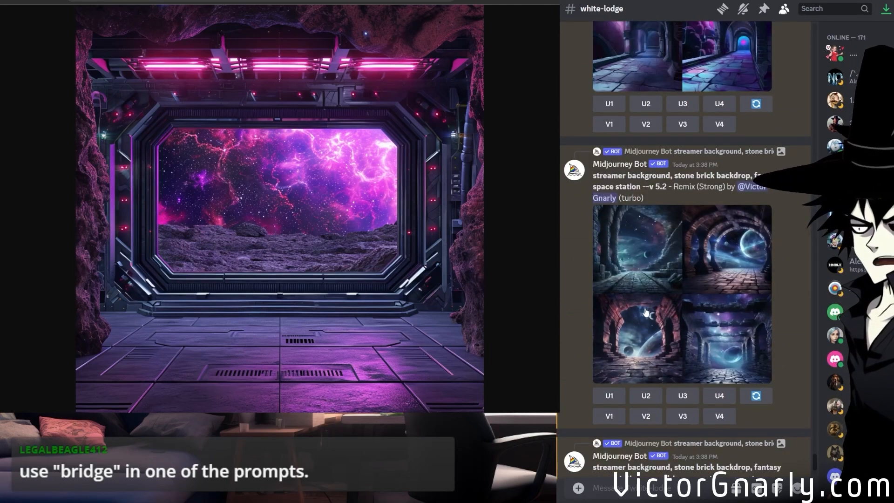
Rerun the "warp drive computer, warp gateway TV screen, gothicpunk" grid with "bridge of the spaceship," added at the start of its prompt.
{"action": "scroll", "coordinate": [645, 312], "scroll_direction": "down", "scroll_amount": 1}
{"action": "scroll", "coordinate": [646, 312], "scroll_direction": "down", "scroll_amount": 6}
{"action": "scroll", "coordinate": [691, 330], "scroll_direction": "up", "scroll_amount": 1}
{"action": "scroll", "coordinate": [691, 332], "scroll_direction": "up", "scroll_amount": 10}
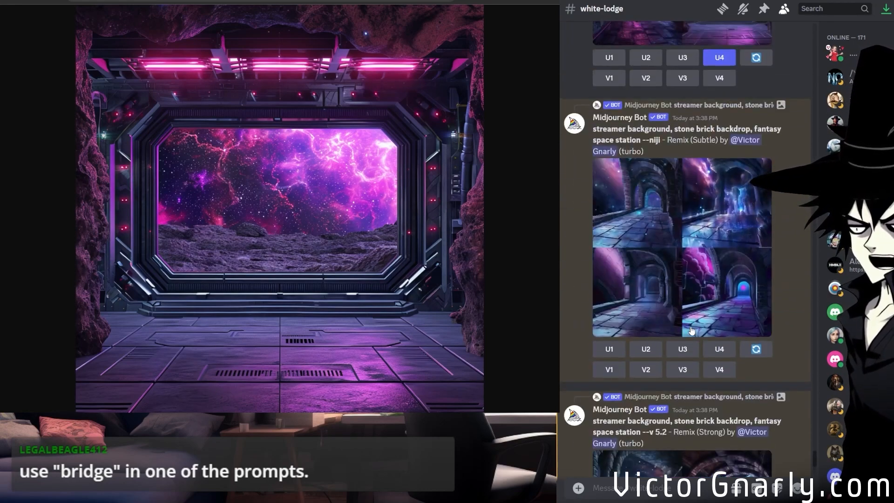
{"action": "scroll", "coordinate": [691, 331], "scroll_direction": "up", "scroll_amount": 7}
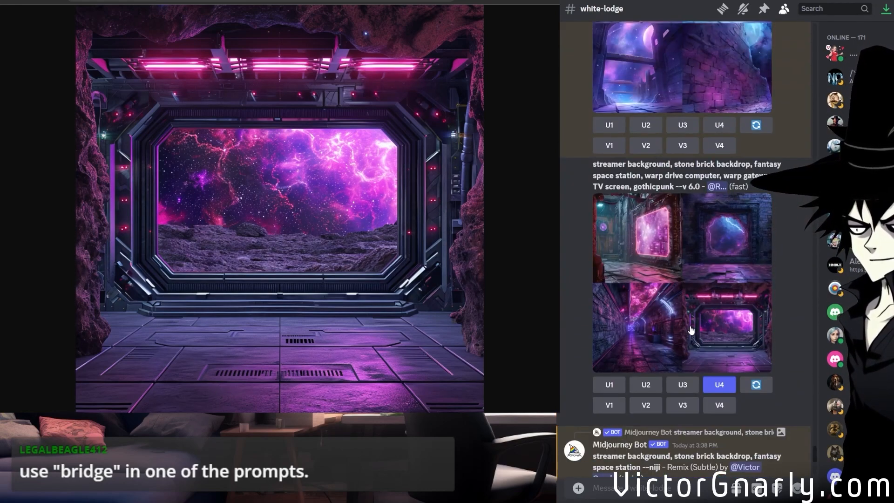
{"action": "left_click", "coordinate": [755, 385]}
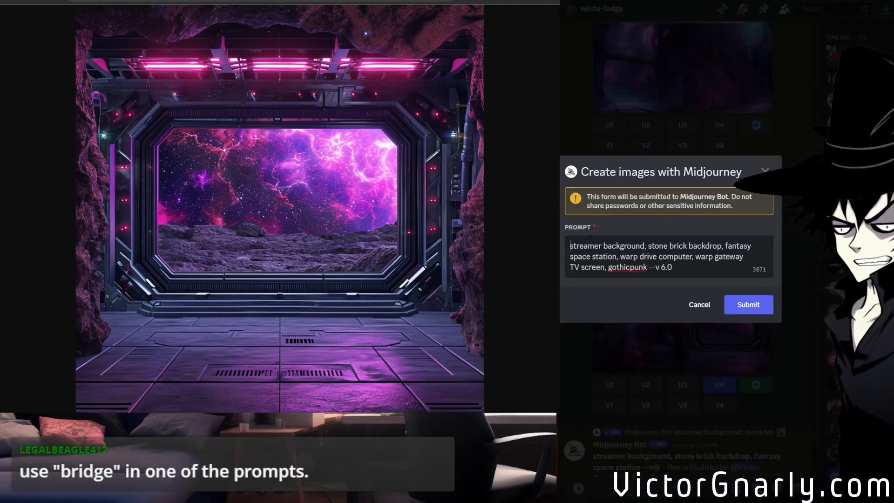
{"action": "type", "text": "bridge c"}
{"action": "key", "text": "BackSpace"}
{"action": "type", "text": "of the spa"}
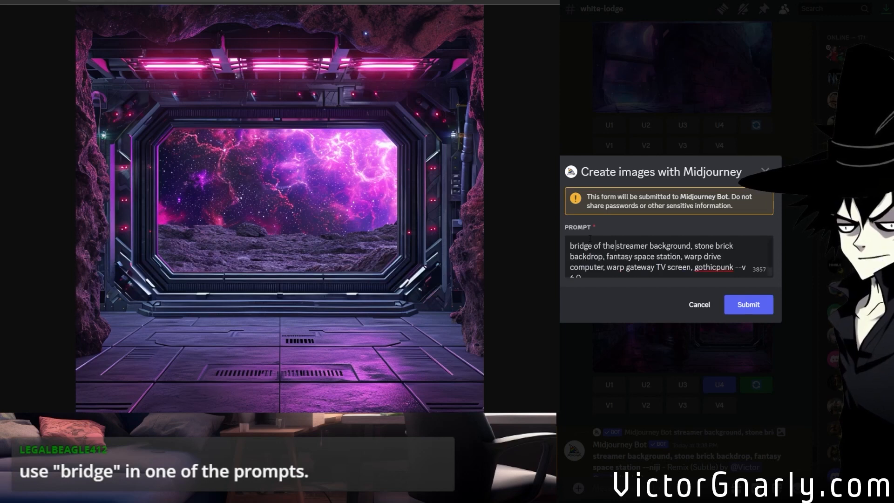
{"action": "type", "text": "ceship"}
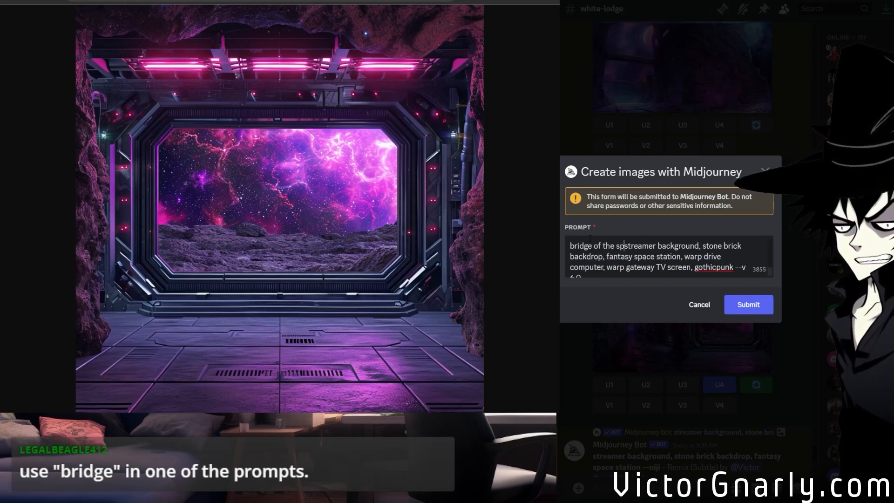
{"action": "key", "text": "BackSpace"}
{"action": "type", "text": ","}
{"action": "left_click", "coordinate": [764, 306]}
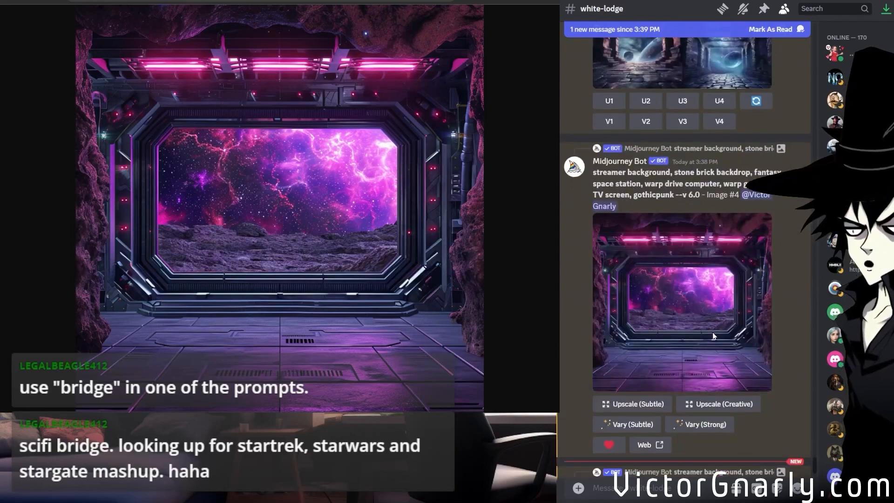
Examine the subtle --niji remix grid of the arched stone corridor at full size, image by image.
{"action": "left_click", "coordinate": [721, 357]}
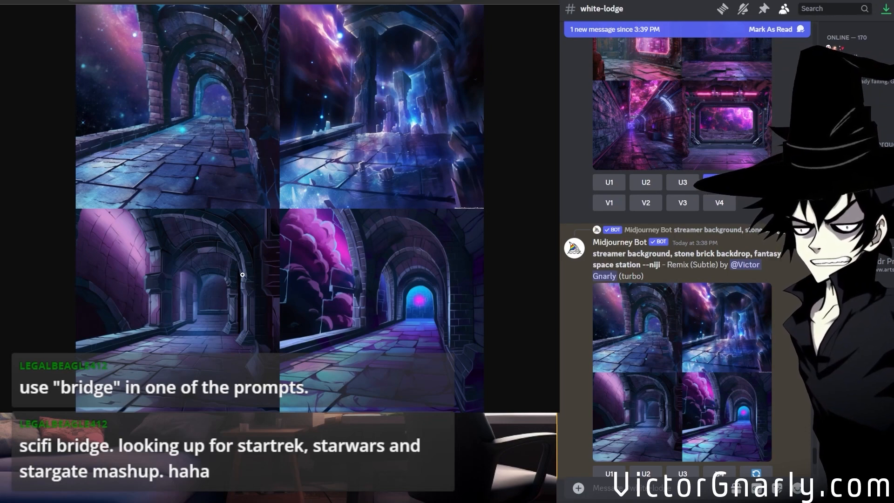
{"action": "left_click", "coordinate": [162, 121]}
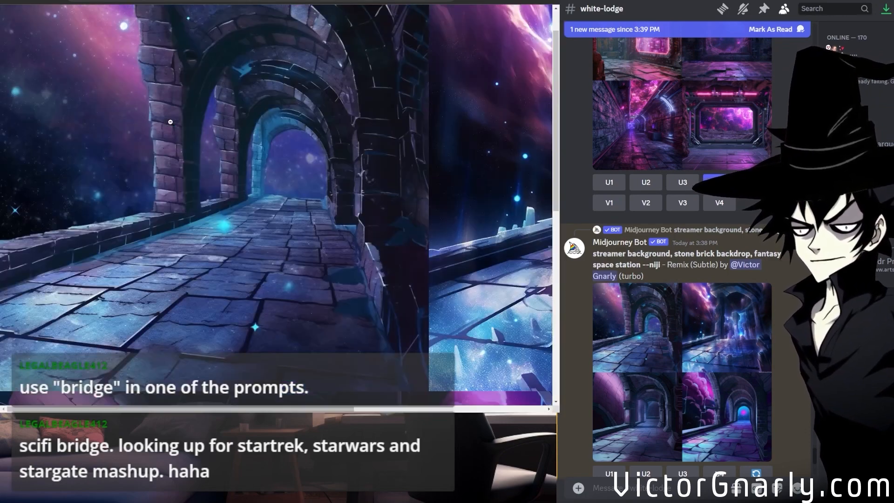
{"action": "scroll", "coordinate": [186, 212], "scroll_direction": "up", "scroll_amount": 1}
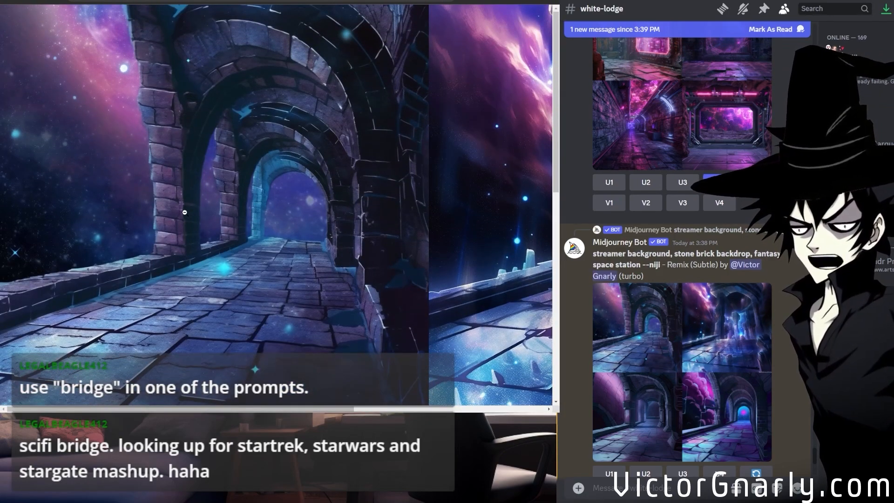
{"action": "scroll", "coordinate": [190, 248], "scroll_direction": "down", "scroll_amount": 5}
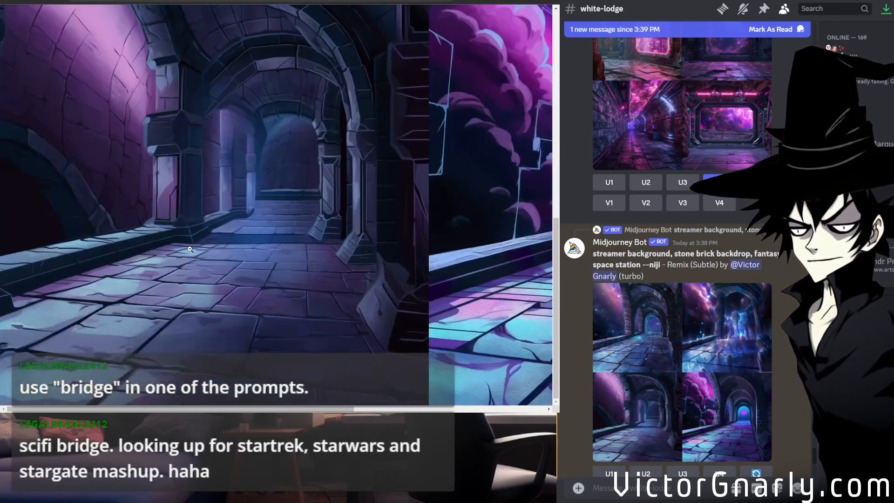
{"action": "scroll", "coordinate": [190, 249], "scroll_direction": "up", "scroll_amount": 2}
{"action": "left_click", "coordinate": [210, 242]}
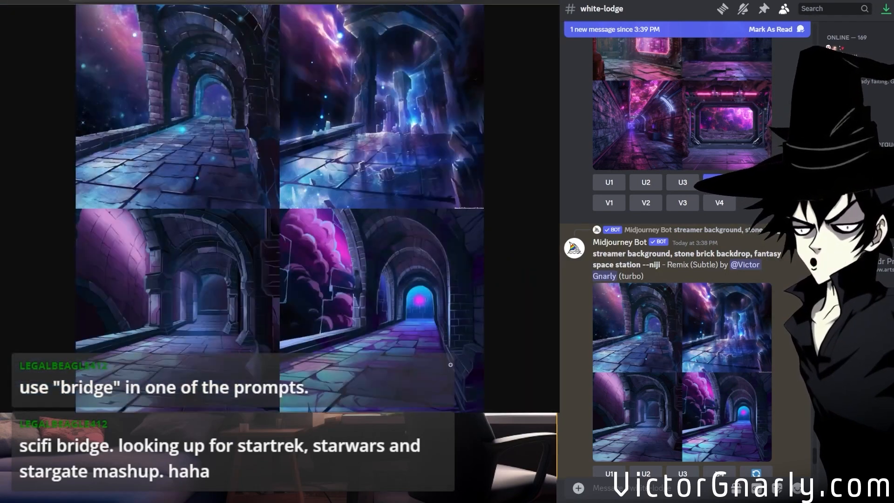
{"action": "left_click", "coordinate": [420, 321]}
{"action": "scroll", "coordinate": [403, 305], "scroll_direction": "up", "scroll_amount": 2}
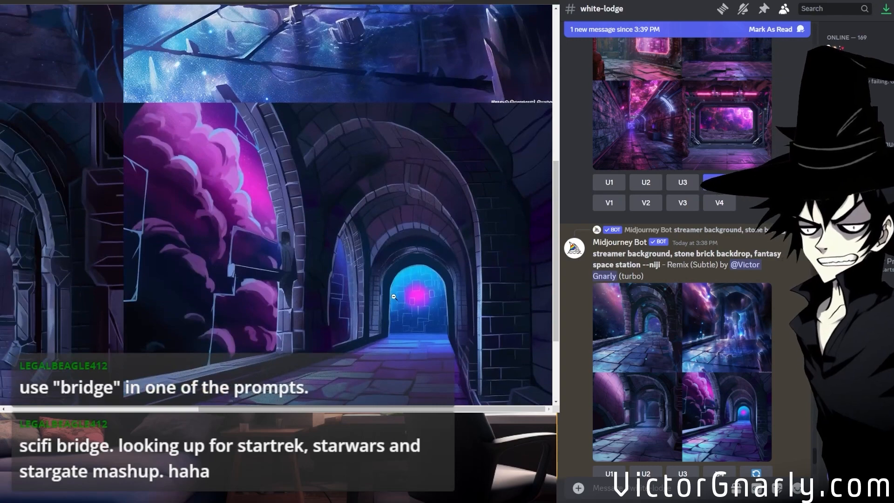
{"action": "scroll", "coordinate": [393, 296], "scroll_direction": "up", "scroll_amount": 6}
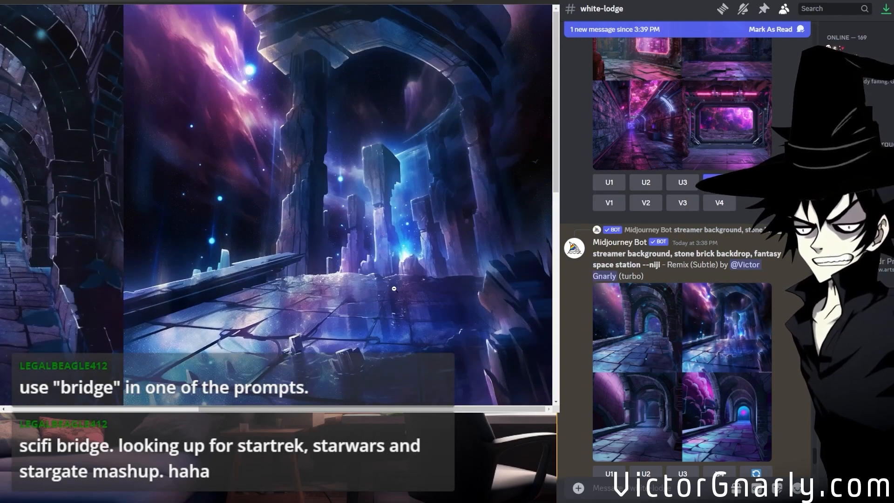
{"action": "left_click", "coordinate": [370, 269]}
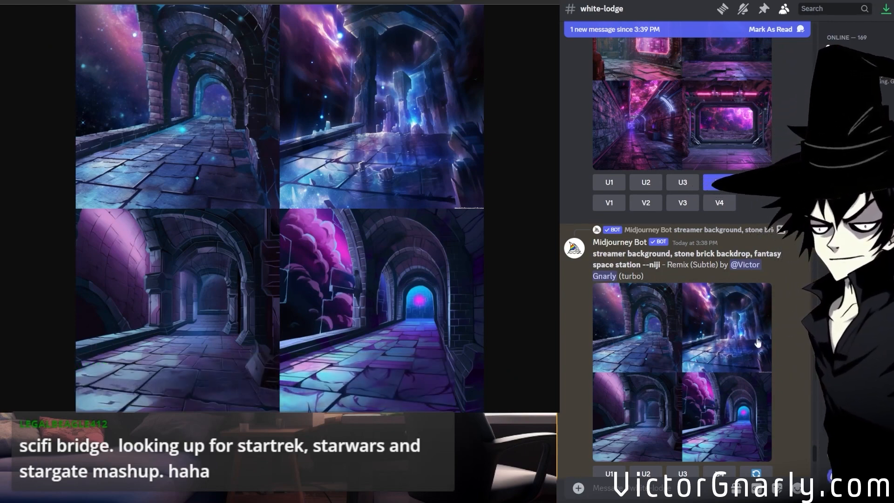
Open the strong --niji remix grid of the stone brick backdrop and inspect all four images at full size.
{"action": "scroll", "coordinate": [746, 343], "scroll_direction": "up", "scroll_amount": 3}
{"action": "scroll", "coordinate": [745, 343], "scroll_direction": "up", "scroll_amount": 8}
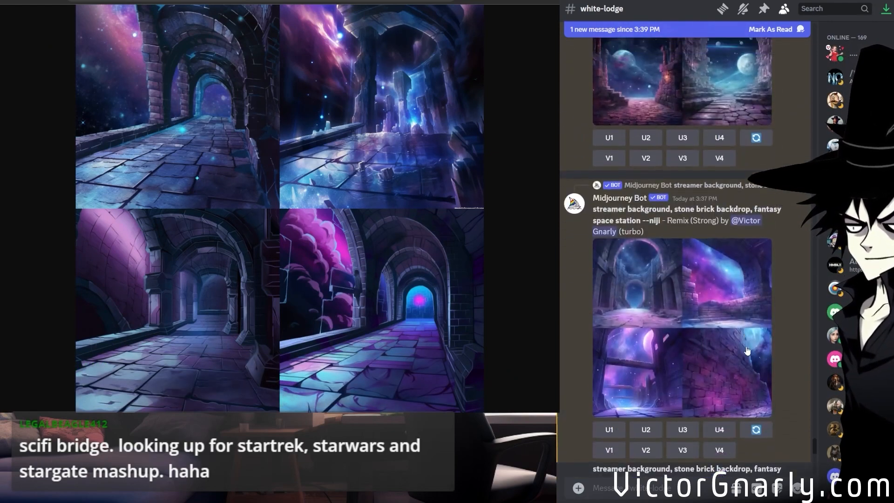
{"action": "scroll", "coordinate": [747, 350], "scroll_direction": "down", "scroll_amount": 10}
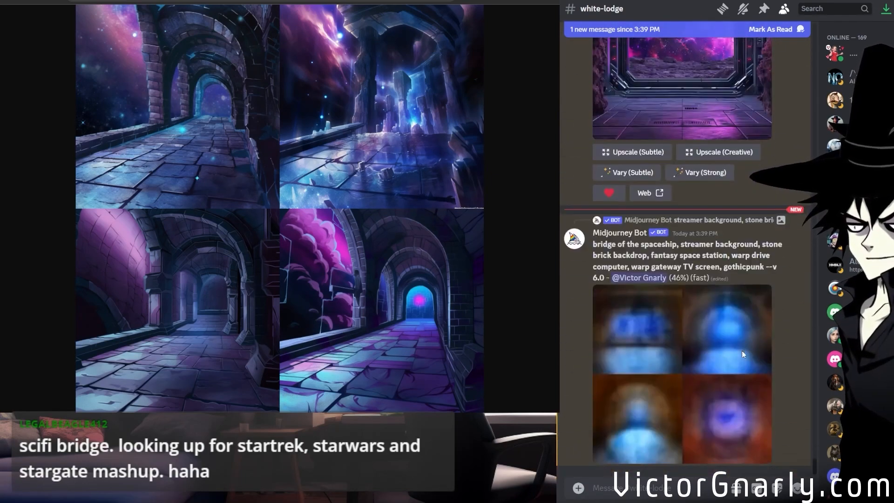
{"action": "scroll", "coordinate": [741, 351], "scroll_direction": "up", "scroll_amount": 6}
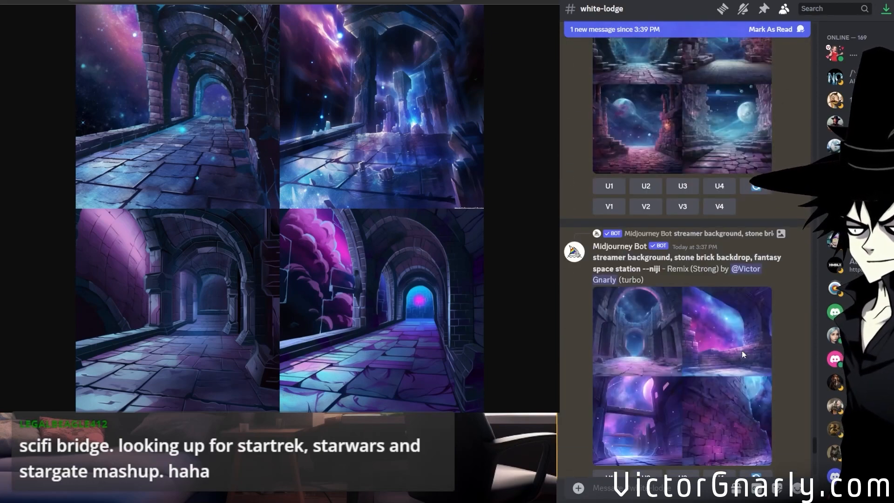
{"action": "scroll", "coordinate": [741, 350], "scroll_direction": "down", "scroll_amount": 2}
{"action": "middle_click", "coordinate": [721, 318]}
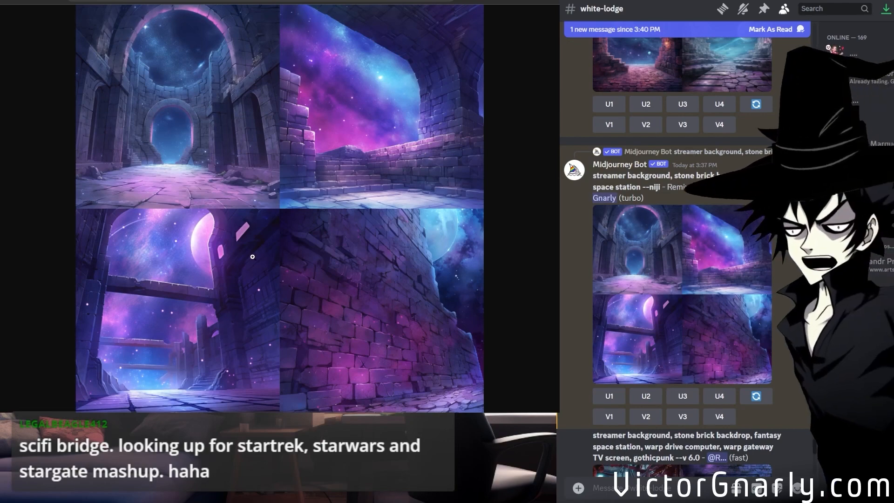
{"action": "left_click", "coordinate": [235, 273]}
{"action": "scroll", "coordinate": [270, 335], "scroll_direction": "up", "scroll_amount": 8}
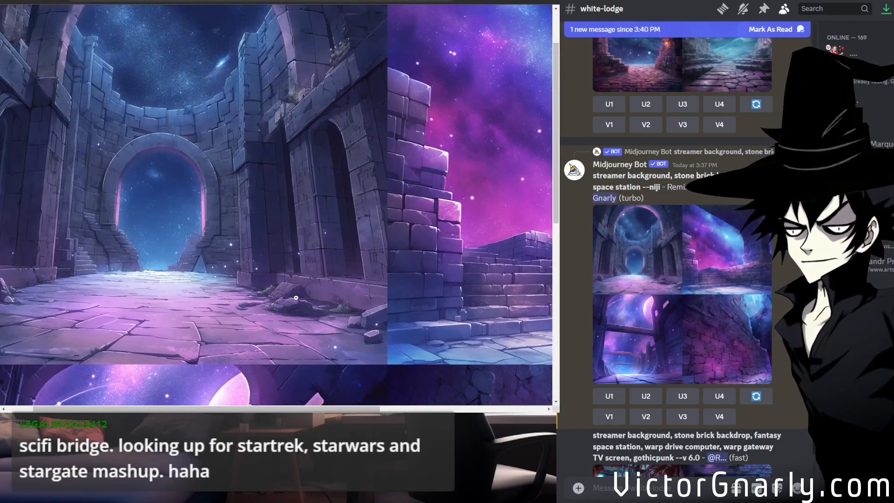
{"action": "left_click_drag", "start_coordinate": [299, 408], "coordinate": [446, 403]}
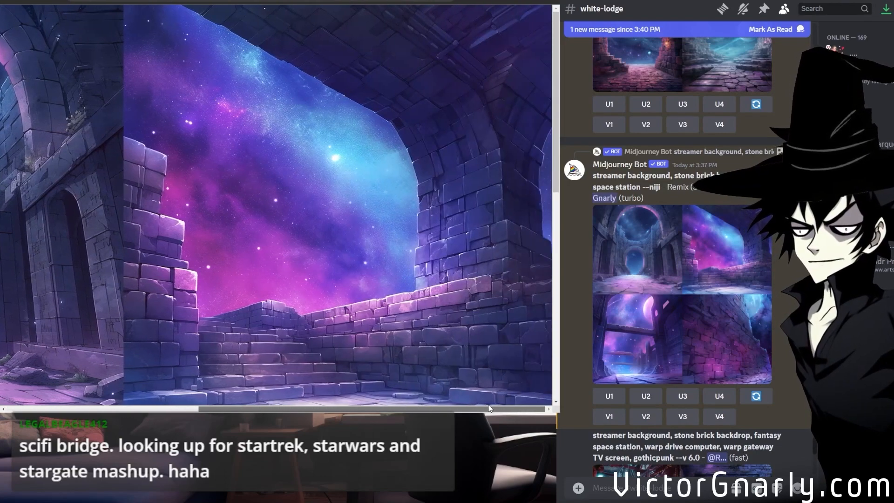
{"action": "scroll", "coordinate": [412, 356], "scroll_direction": "down", "scroll_amount": 8}
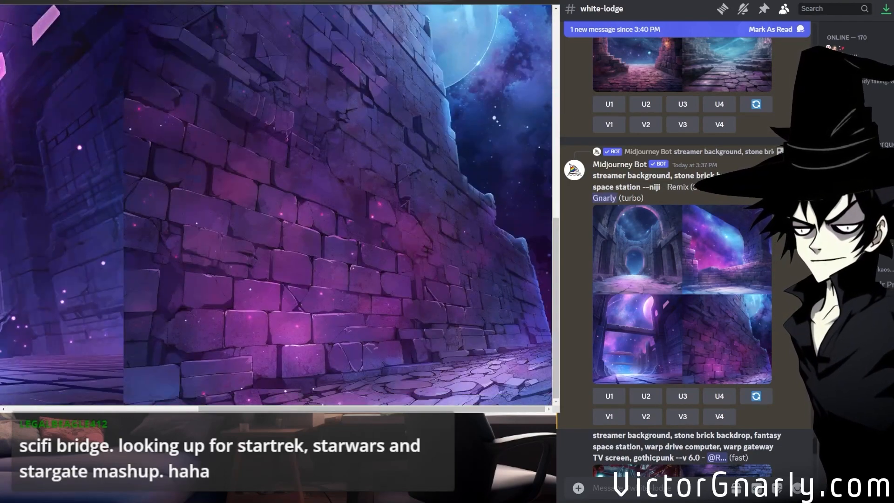
{"action": "left_click_drag", "start_coordinate": [373, 409], "coordinate": [155, 400]}
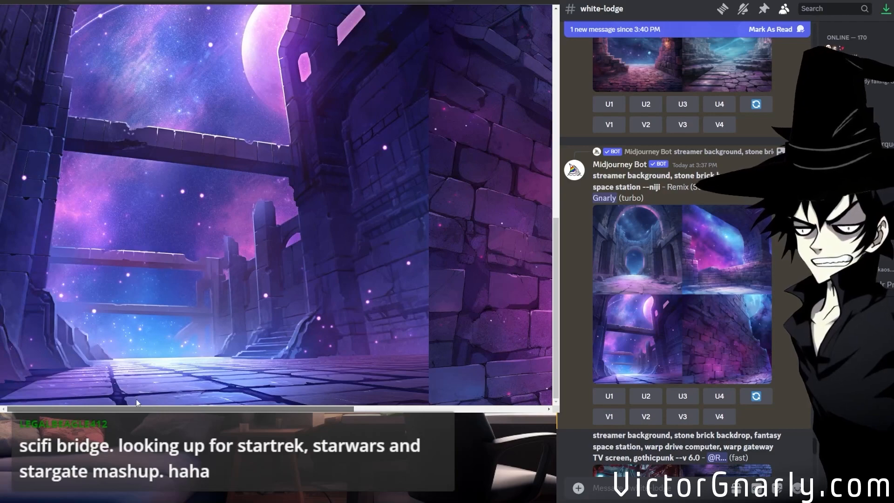
{"action": "scroll", "coordinate": [210, 264], "scroll_direction": "up", "scroll_amount": 8}
{"action": "left_click", "coordinate": [260, 270]}
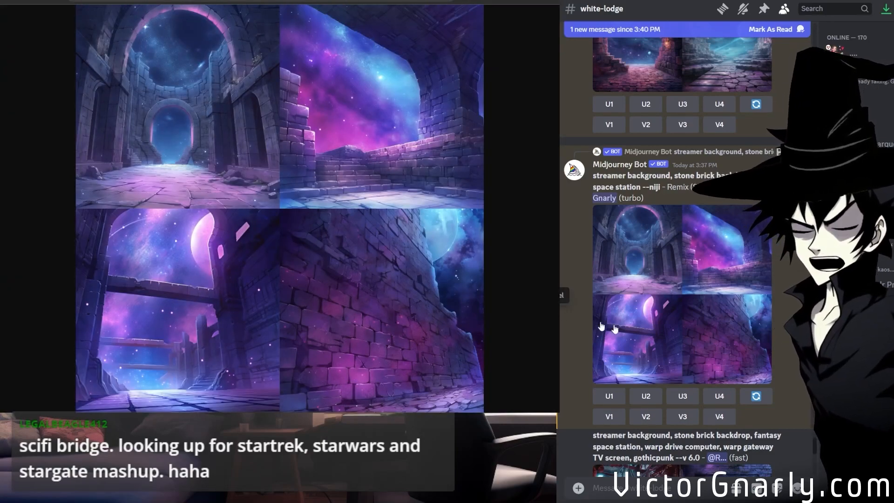
Open the new "bridge of the spaceship" grid and inspect its fourth image, the control room with the planet window, at full size.
{"action": "scroll", "coordinate": [705, 336], "scroll_direction": "down", "scroll_amount": 10}
{"action": "scroll", "coordinate": [700, 340], "scroll_direction": "down", "scroll_amount": 10}
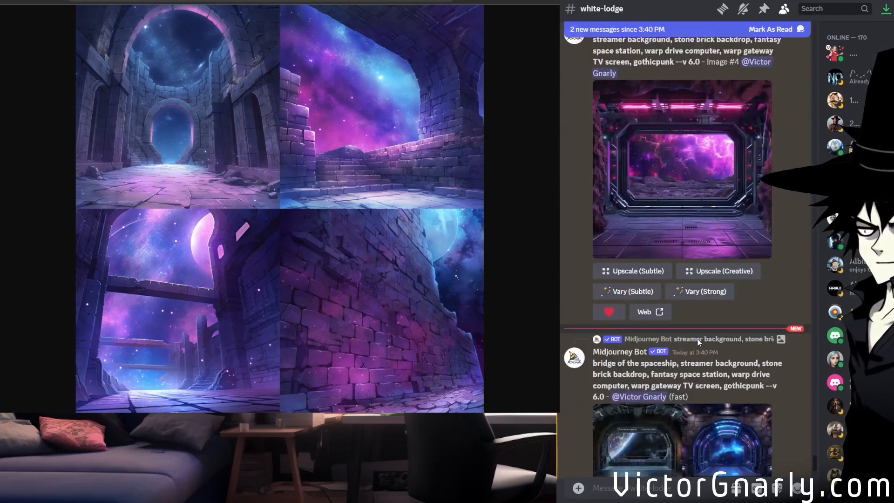
{"action": "scroll", "coordinate": [696, 339], "scroll_direction": "up", "scroll_amount": 5}
{"action": "scroll", "coordinate": [696, 343], "scroll_direction": "down", "scroll_amount": 1}
{"action": "scroll", "coordinate": [697, 344], "scroll_direction": "down", "scroll_amount": 4}
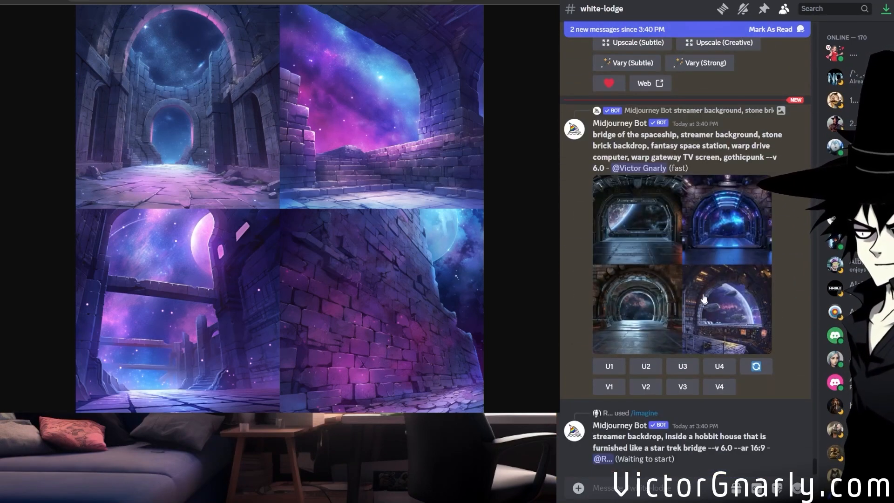
{"action": "middle_click", "coordinate": [697, 293]}
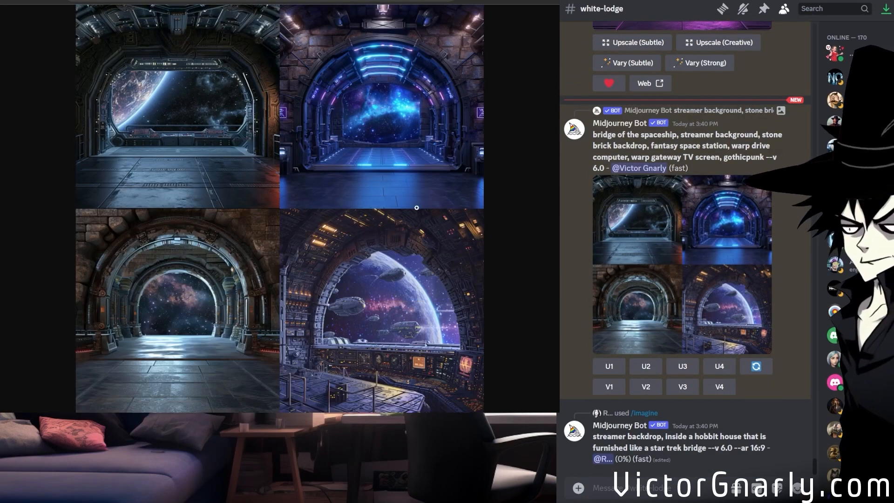
{"action": "left_click", "coordinate": [344, 351]}
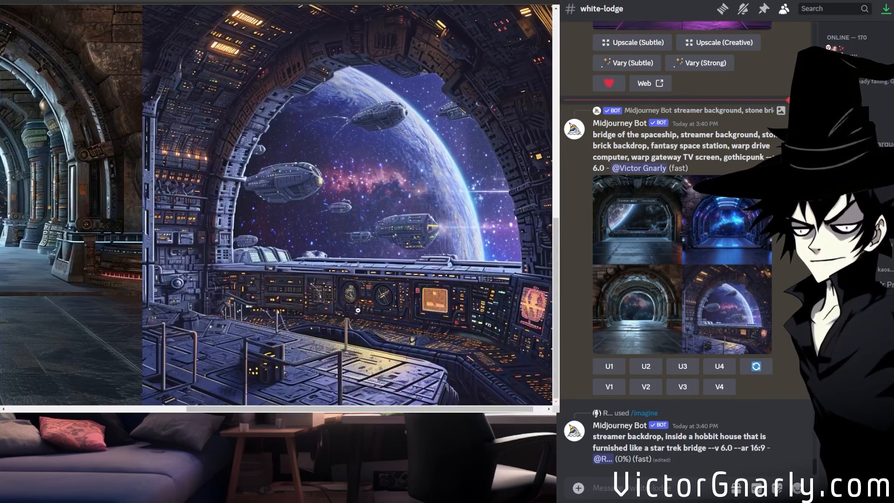
{"action": "left_click_drag", "start_coordinate": [310, 409], "coordinate": [336, 409]}
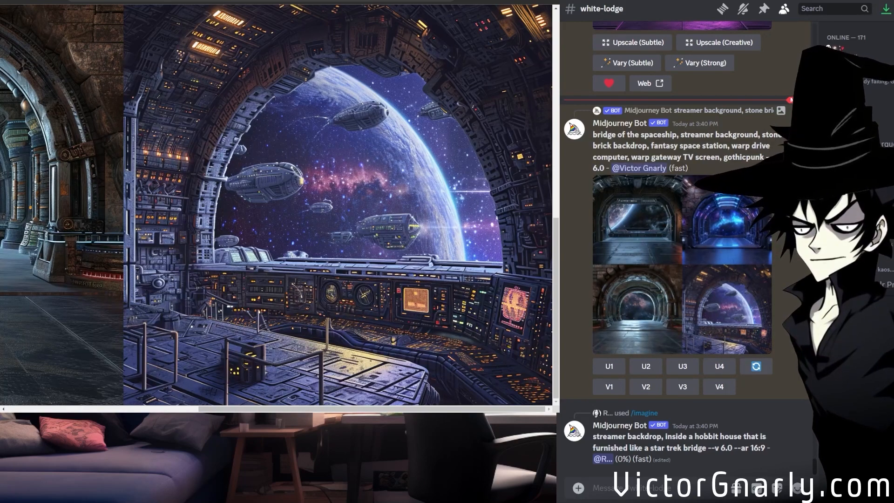
{"action": "scroll", "coordinate": [276, 204], "scroll_direction": "up", "scroll_amount": 2}
{"action": "scroll", "coordinate": [276, 205], "scroll_direction": "down", "scroll_amount": 2}
{"action": "scroll", "coordinate": [276, 205], "scroll_direction": "up", "scroll_amount": 1}
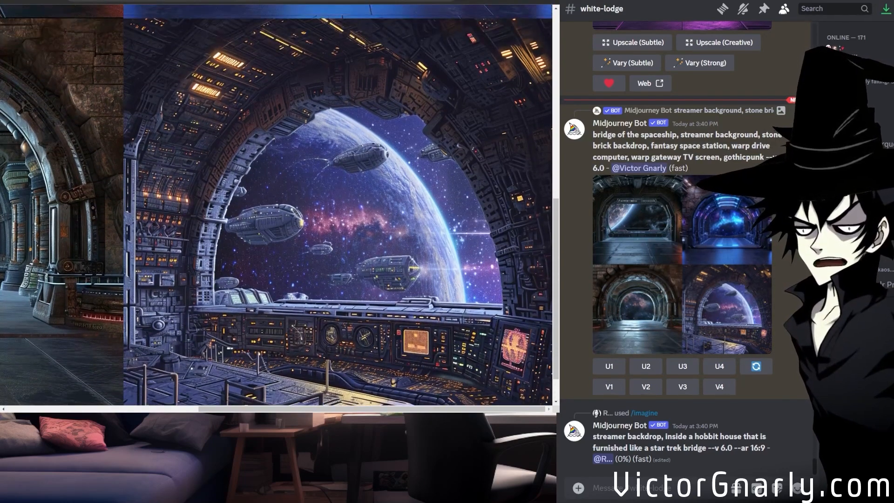
Compare the other three "bridge of the spaceship" images at full size and return to the whole-grid view.
{"action": "left_click_drag", "start_coordinate": [268, 408], "coordinate": [69, 400]}
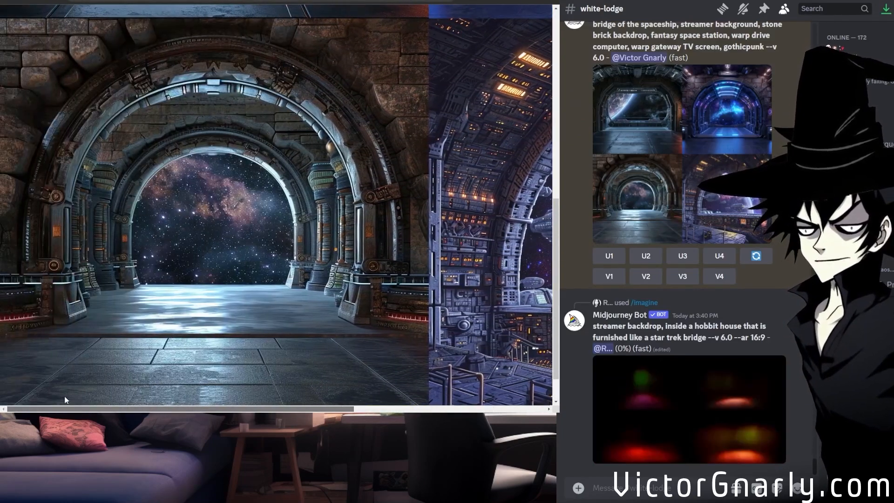
{"action": "scroll", "coordinate": [134, 316], "scroll_direction": "down", "scroll_amount": 1}
{"action": "scroll", "coordinate": [134, 316], "scroll_direction": "up", "scroll_amount": 5}
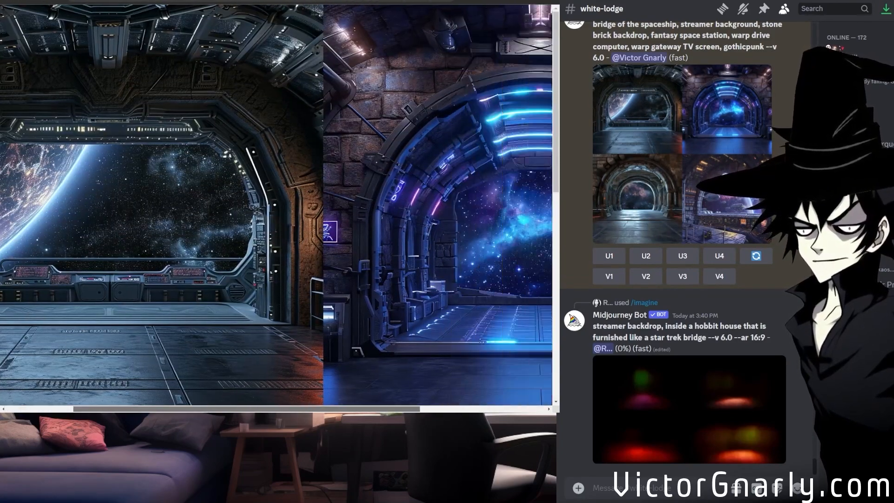
{"action": "left_click_drag", "start_coordinate": [233, 408], "coordinate": [424, 402]}
{"action": "scroll", "coordinate": [361, 342], "scroll_direction": "down", "scroll_amount": 2}
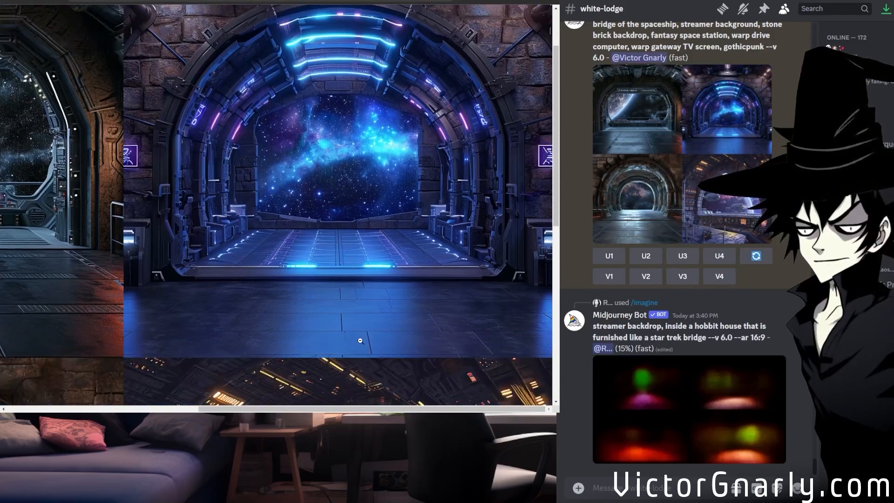
{"action": "scroll", "coordinate": [360, 341], "scroll_direction": "up", "scroll_amount": 2}
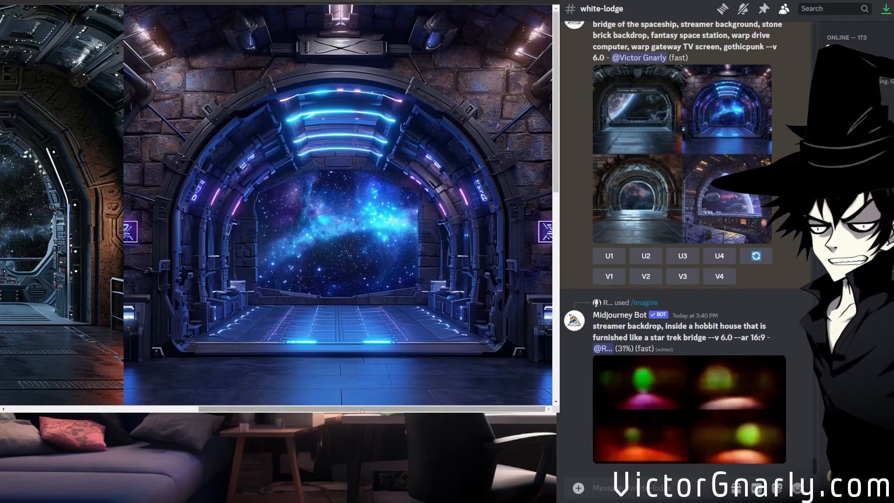
{"action": "left_click_drag", "start_coordinate": [330, 409], "coordinate": [138, 409]}
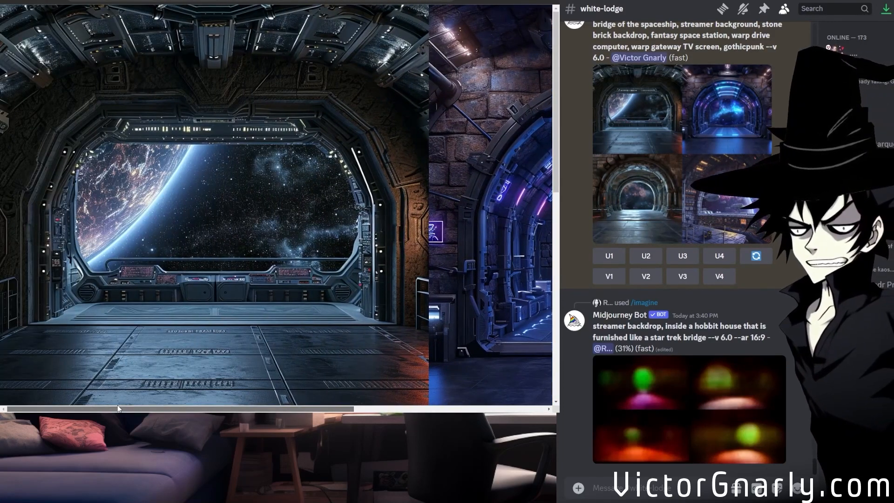
{"action": "left_click", "coordinate": [282, 282]}
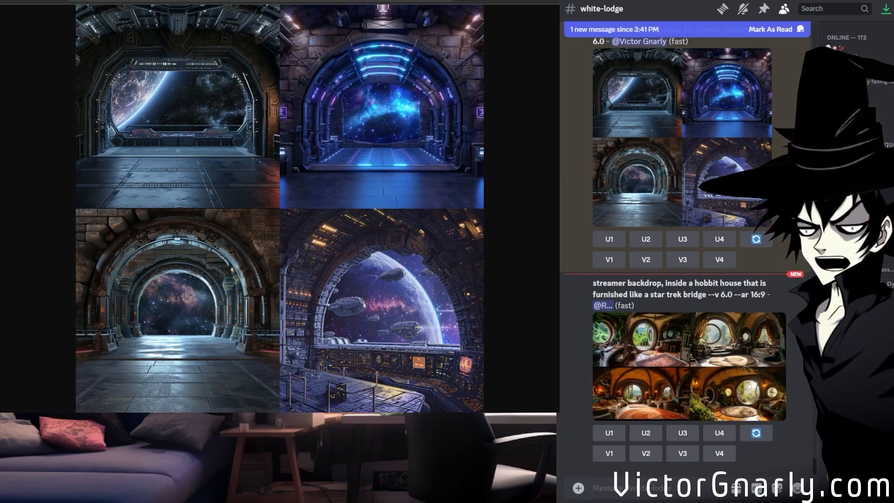
Open the "inside a hobbit house" streamer backdrop grid and inspect its two upper images at full size.
{"action": "left_click", "coordinate": [677, 369]}
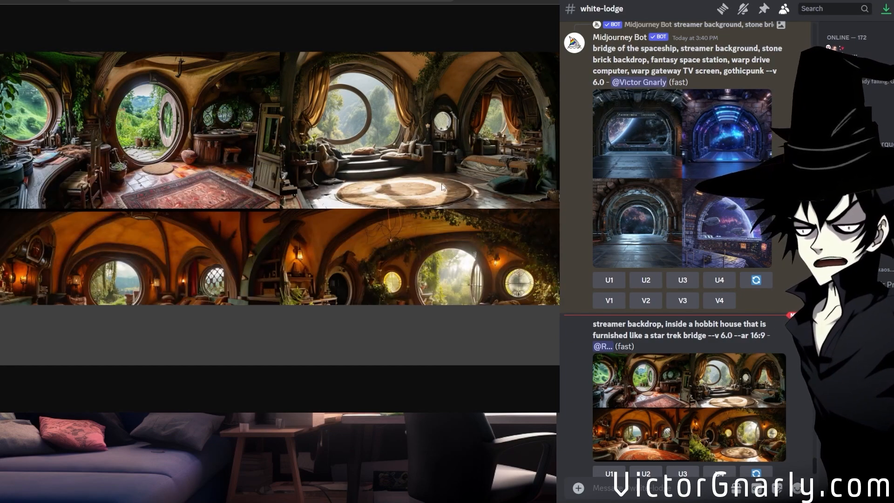
{"action": "left_click", "coordinate": [477, 160]}
{"action": "scroll", "coordinate": [437, 172], "scroll_direction": "up", "scroll_amount": 1}
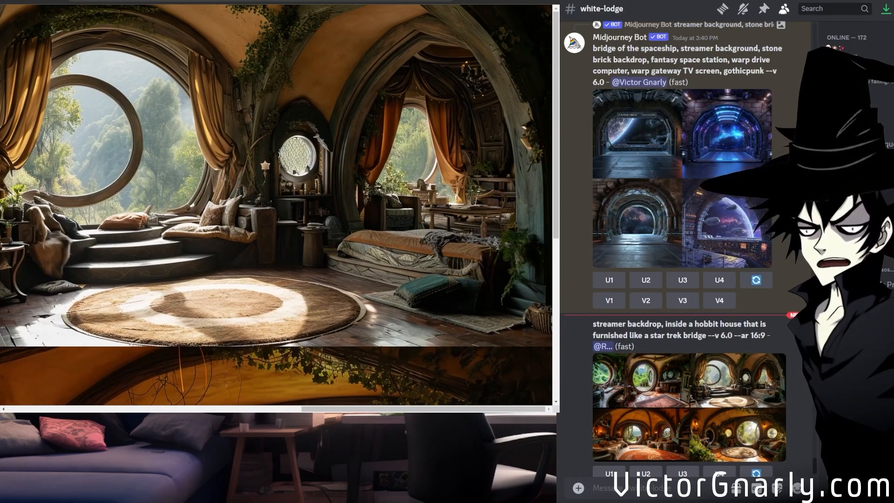
{"action": "left_click_drag", "start_coordinate": [400, 410], "coordinate": [382, 411]}
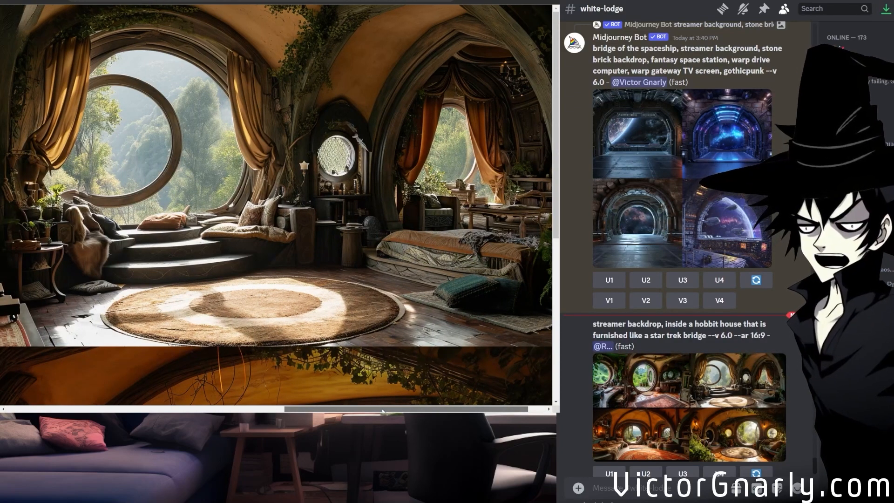
{"action": "left_click_drag", "start_coordinate": [383, 410], "coordinate": [103, 410]}
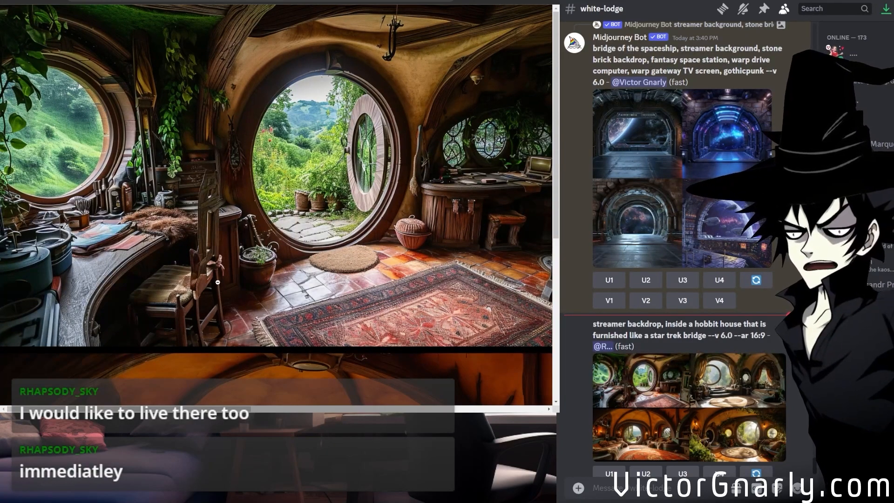
Compare the two lower hobbit house images at full size, the orange vaulted lounge and the plant-filled room.
{"action": "scroll", "coordinate": [218, 273], "scroll_direction": "down", "scroll_amount": 5}
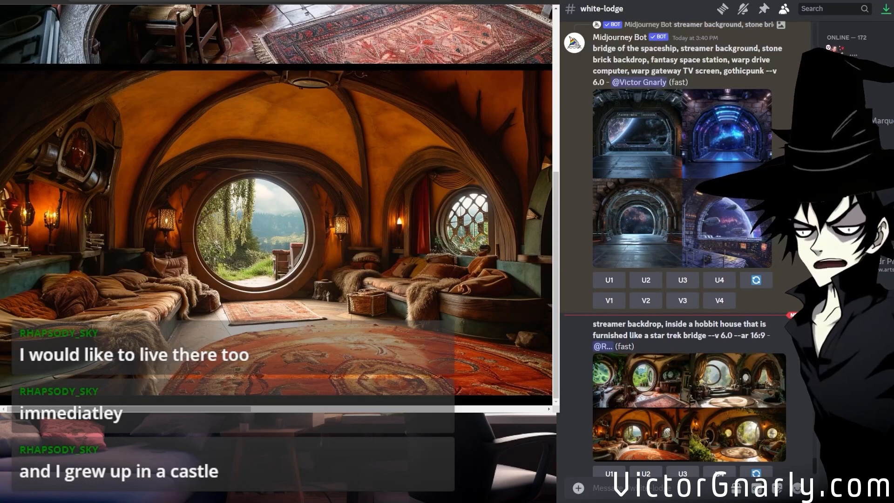
{"action": "mouse_move", "coordinate": [183, 409]}
{"action": "left_mouse_down"}
{"action": "mouse_move", "coordinate": [196, 410]}
{"action": "mouse_move", "coordinate": [183, 410]}
{"action": "left_mouse_up"}
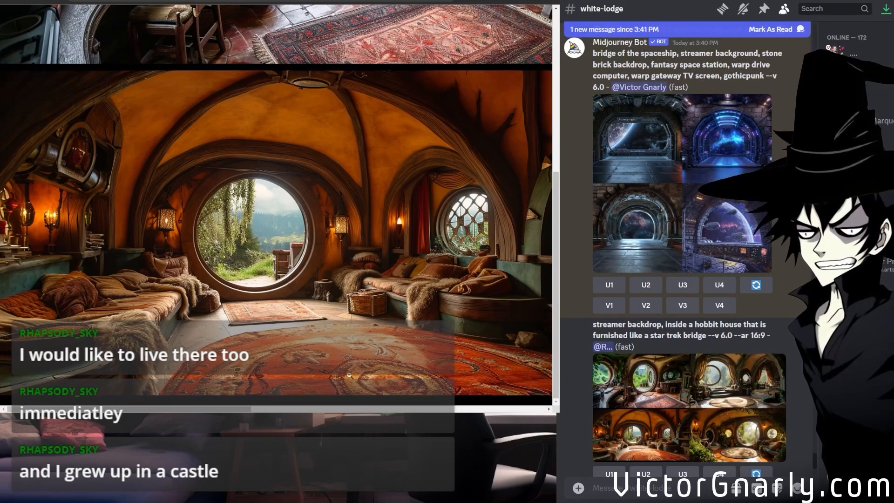
{"action": "left_click", "coordinate": [272, 409]}
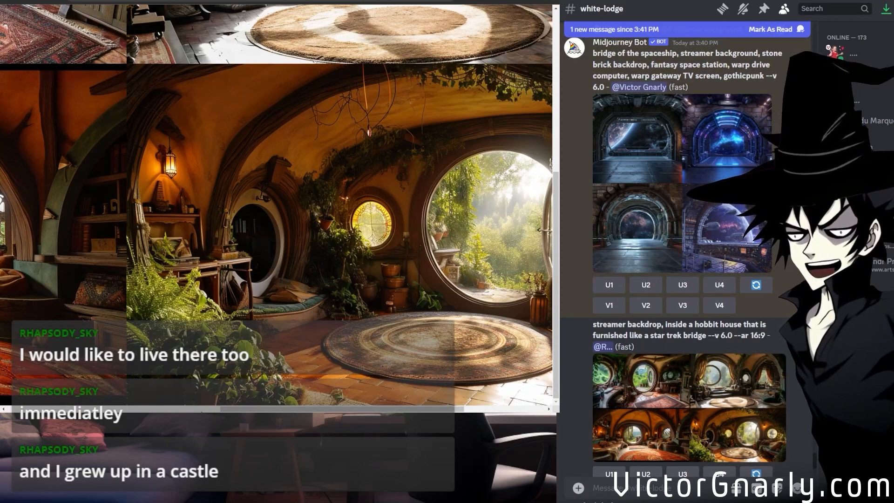
{"action": "left_click_drag", "start_coordinate": [239, 409], "coordinate": [319, 409]}
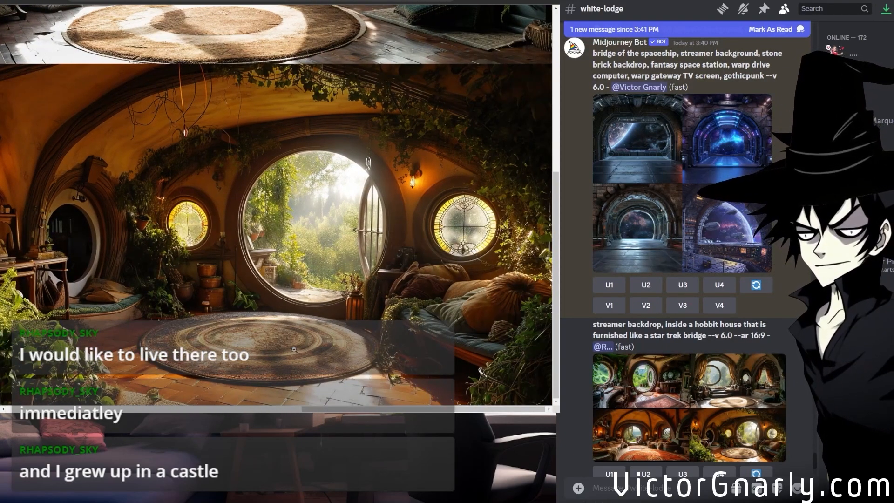
{"action": "mouse_move", "coordinate": [319, 410]}
{"action": "left_mouse_down"}
{"action": "mouse_move", "coordinate": [225, 410]}
{"action": "mouse_move", "coordinate": [320, 410]}
{"action": "left_mouse_up"}
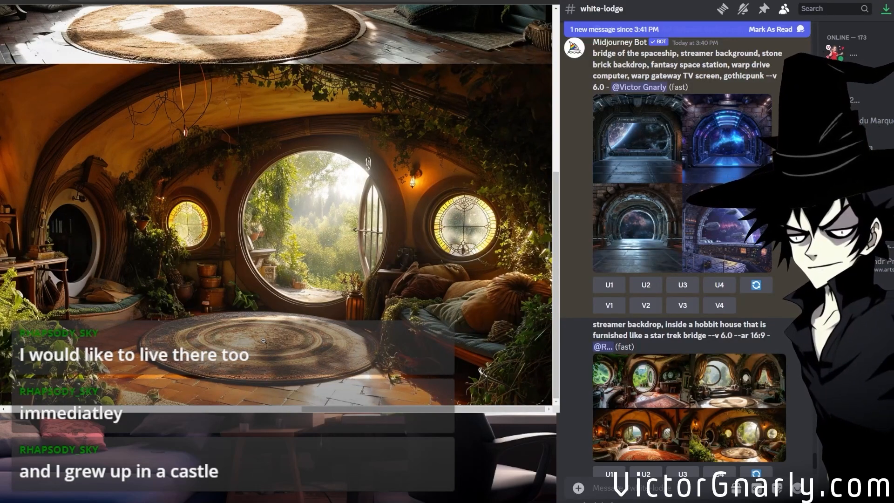
{"action": "left_click_drag", "start_coordinate": [320, 409], "coordinate": [482, 371]}
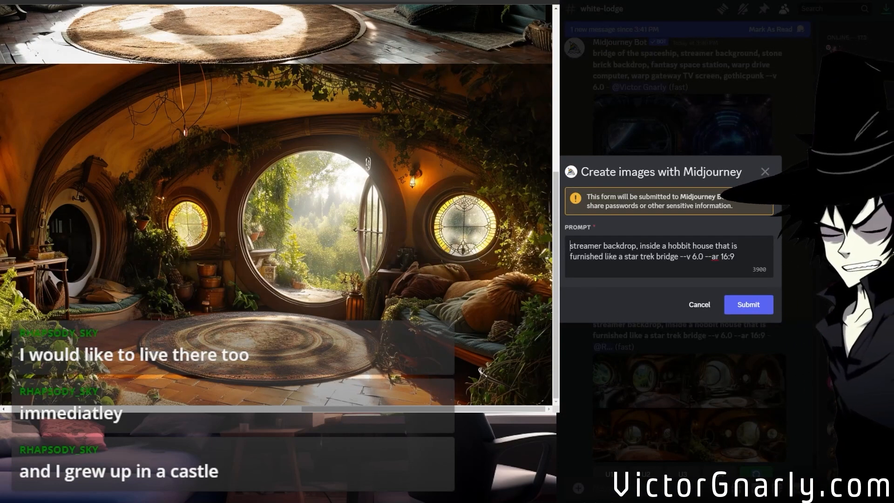
Remix the hobbit house prompt with "solarpunk, clockwork machinery," added at its start and submit it.
{"action": "type", "text": "solarpunk"}
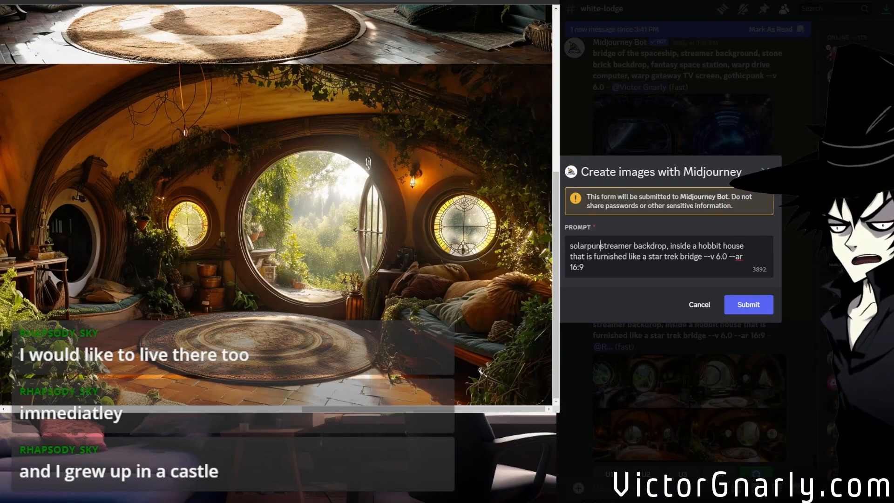
{"action": "type", "text": ", "}
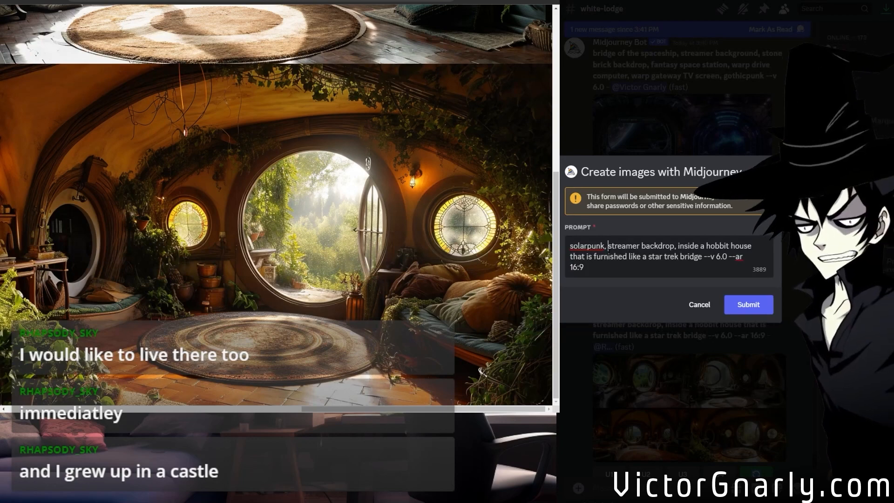
{"action": "type", "text": "clockwork"}
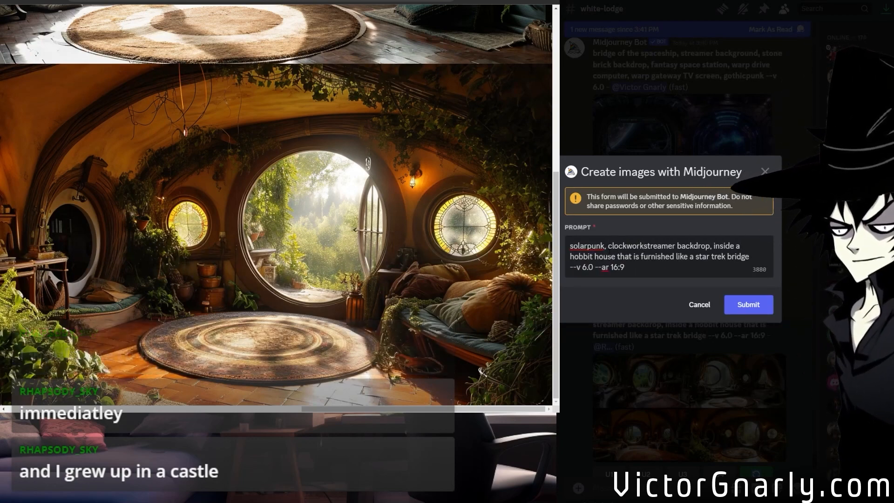
{"action": "type", "text": " machinery,"}
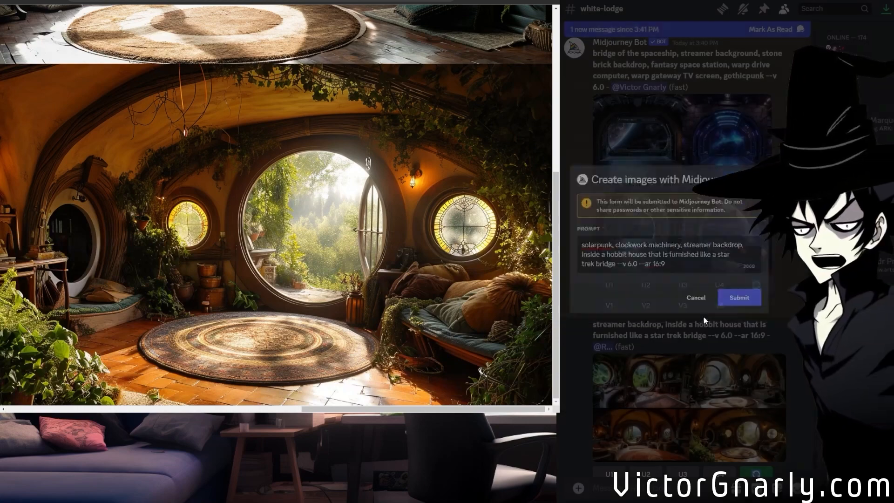
Reopen the "bridge of the spaceship" prompt for a remix and remove its version parameter, keeping the trailing dashes.
{"action": "scroll", "coordinate": [712, 374], "scroll_direction": "up", "scroll_amount": 3}
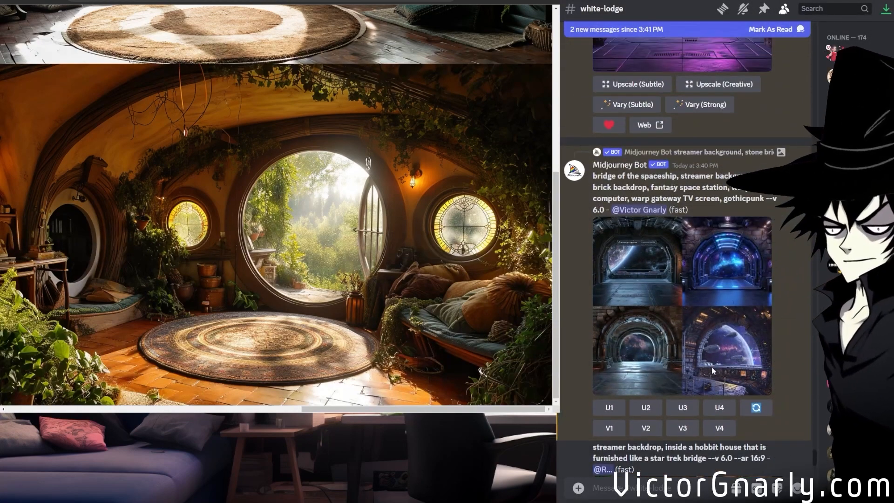
{"action": "left_click", "coordinate": [757, 408]}
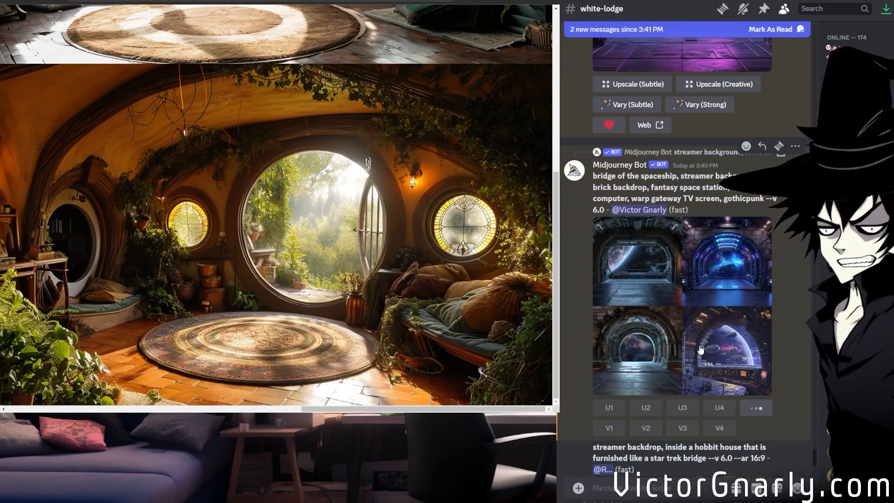
{"action": "scroll", "coordinate": [656, 266], "scroll_direction": "down", "scroll_amount": 1}
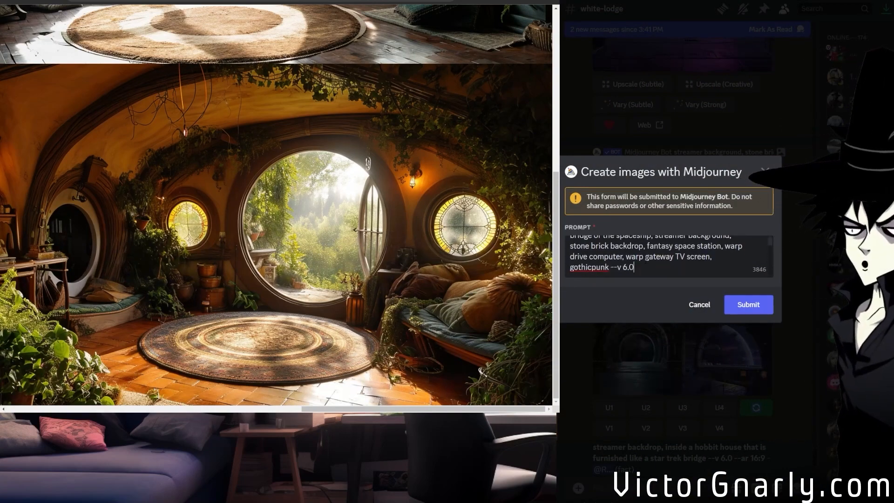
{"action": "key", "text": "BackSpace"}
{"action": "key", "text": "BackSpace"}
{"action": "key", "text": "BackSpace"}
{"action": "key", "text": "BackSpace"}
{"action": "key", "text": "BackSpace"}
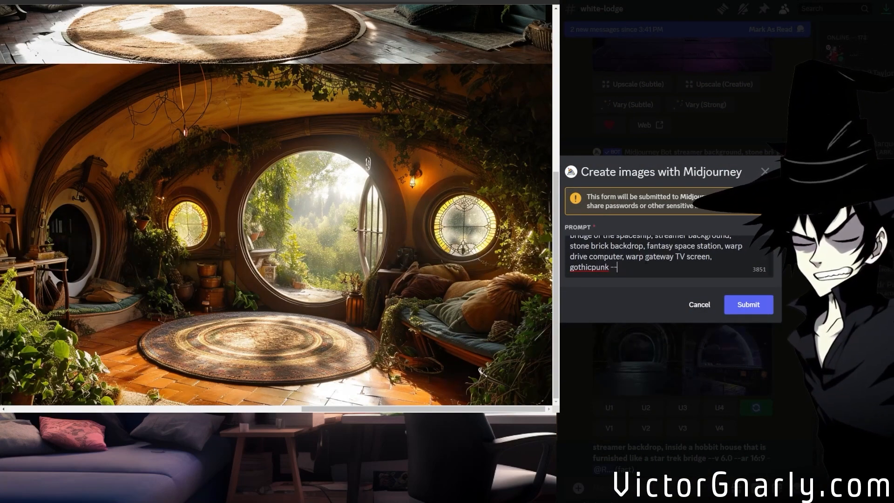
Give the spaceship bridge prompt the aspect ratio --ar 21:9, submit the remix and check the running jobs.
{"action": "type", "text": "ar"}
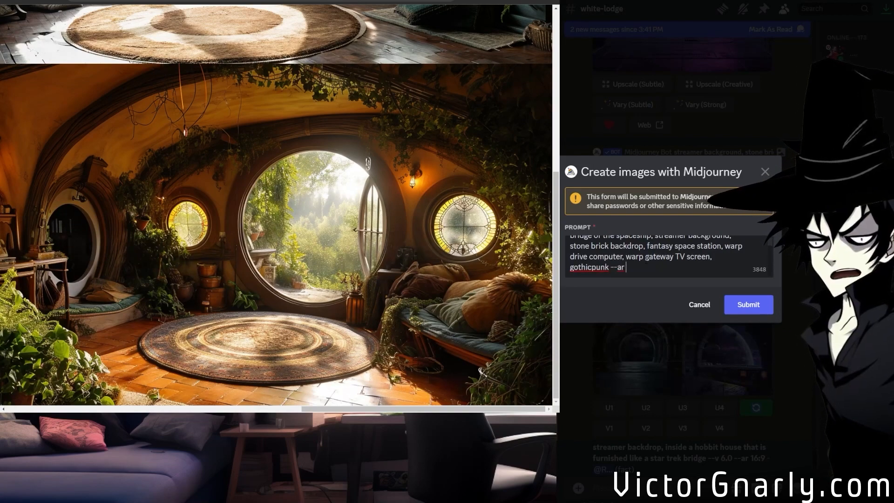
{"action": "type", "text": " 16:9"}
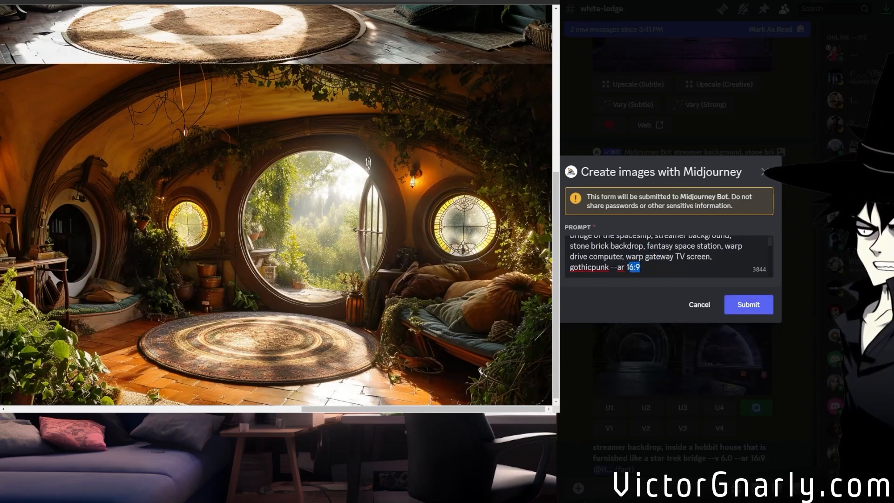
{"action": "type", "text": "21:9"}
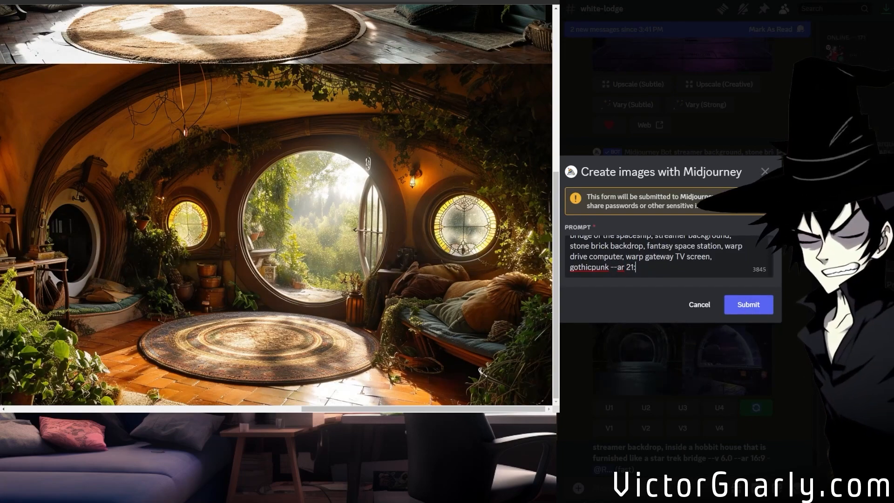
{"action": "left_click", "coordinate": [743, 305]}
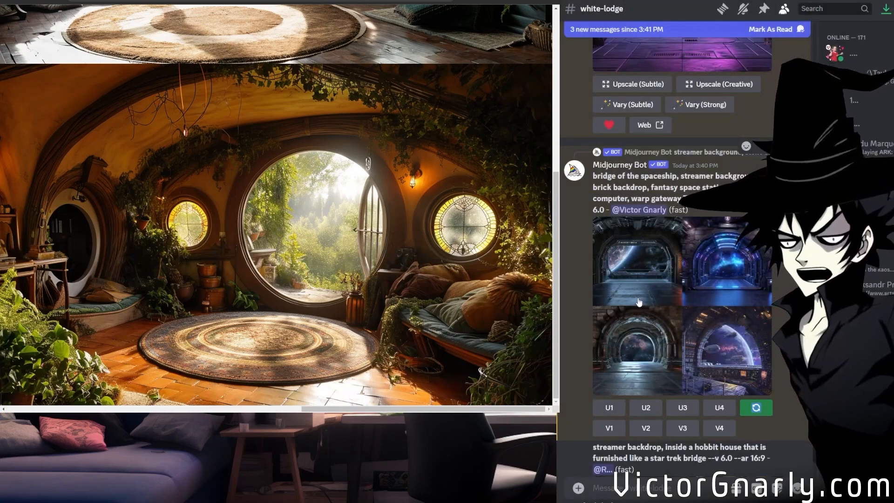
{"action": "scroll", "coordinate": [682, 320], "scroll_direction": "down", "scroll_amount": 10}
{"action": "scroll", "coordinate": [683, 322], "scroll_direction": "down", "scroll_amount": 4}
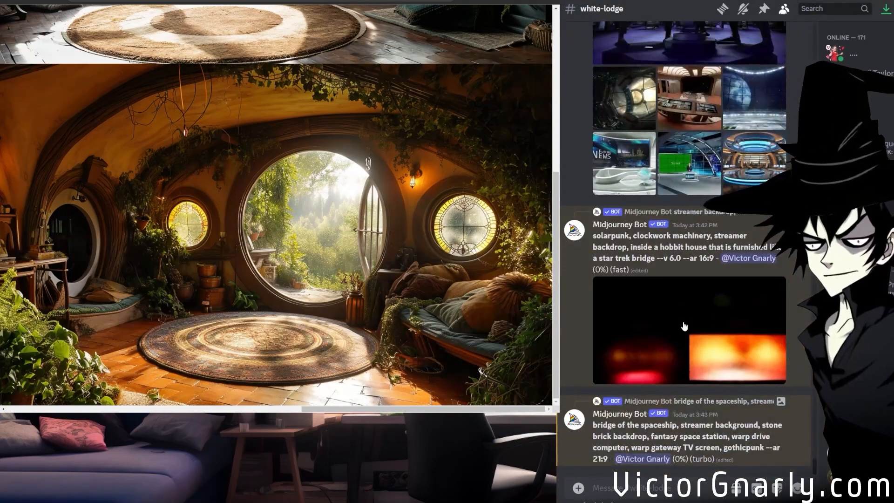
Open all seven reference images from the "mash these up..." message in separate browser tabs.
{"action": "scroll", "coordinate": [682, 322], "scroll_direction": "up", "scroll_amount": 3}
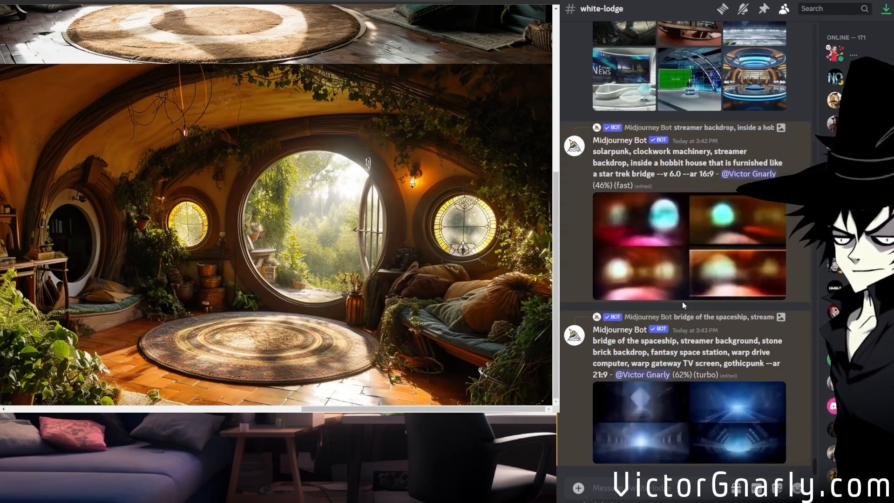
{"action": "scroll", "coordinate": [682, 301], "scroll_direction": "up", "scroll_amount": 5}
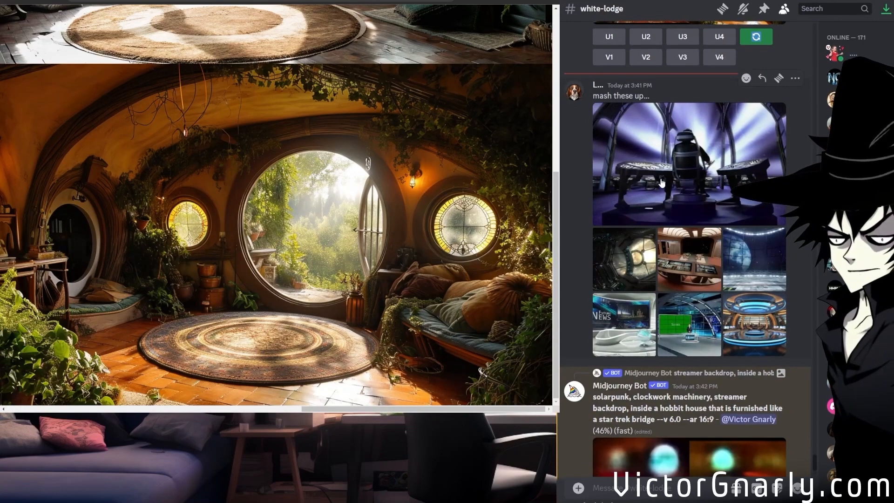
{"action": "middle_click", "coordinate": [661, 183]}
{"action": "middle_click", "coordinate": [621, 250]}
{"action": "middle_click", "coordinate": [670, 272]}
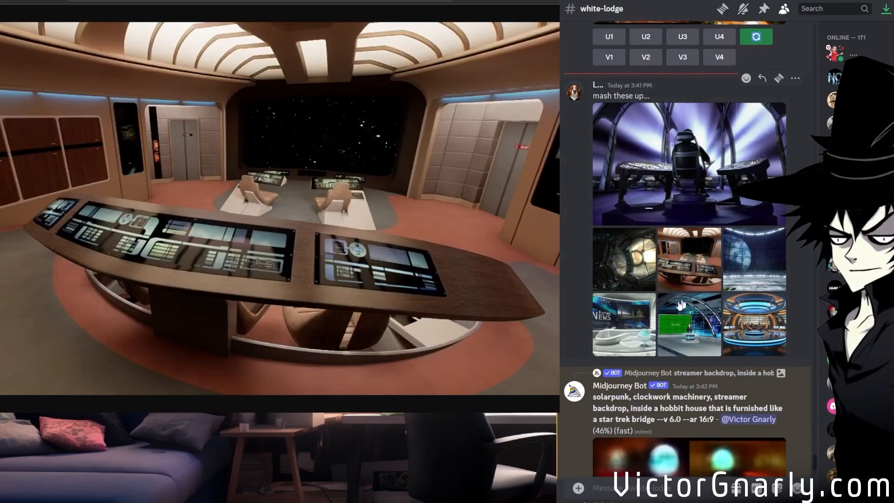
{"action": "middle_click", "coordinate": [737, 269]}
{"action": "middle_click", "coordinate": [634, 331]}
{"action": "middle_click", "coordinate": [694, 334]}
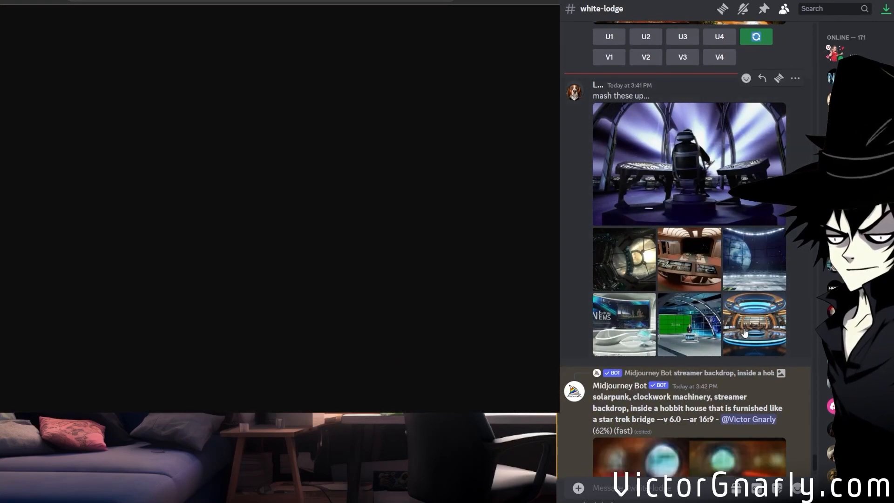
{"action": "middle_click", "coordinate": [742, 333]}
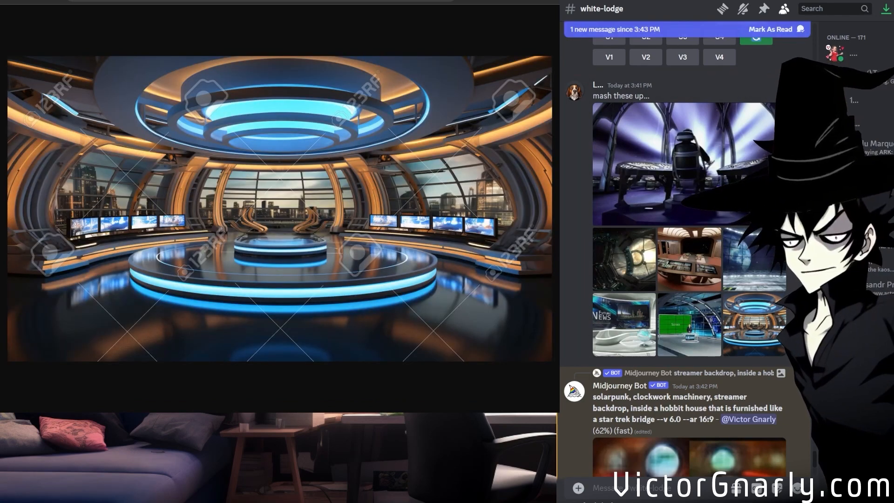
Review the 21:9 spaceship bridge grid and the solarpunk hobbit house grid in the channel alongside the reference images.
{"action": "scroll", "coordinate": [699, 300], "scroll_direction": "down", "scroll_amount": 8}
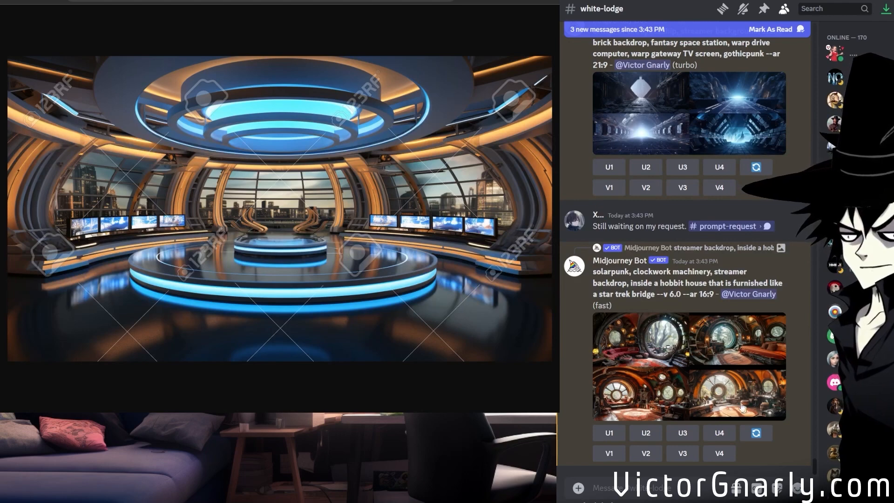
{"action": "scroll", "coordinate": [714, 405], "scroll_direction": "up", "scroll_amount": 3}
{"action": "scroll", "coordinate": [715, 390], "scroll_direction": "up", "scroll_amount": 2}
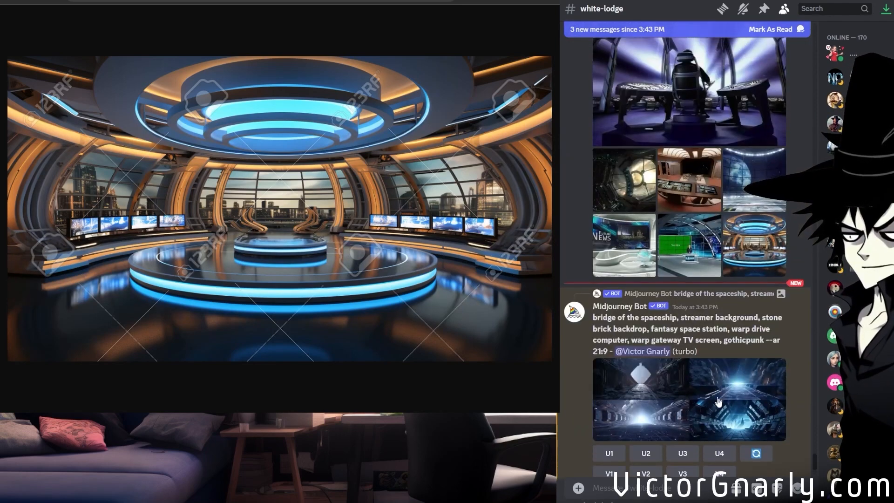
{"action": "scroll", "coordinate": [698, 401], "scroll_direction": "up", "scroll_amount": 3}
{"action": "scroll", "coordinate": [749, 404], "scroll_direction": "down", "scroll_amount": 2}
{"action": "scroll", "coordinate": [749, 403], "scroll_direction": "down", "scroll_amount": 12}
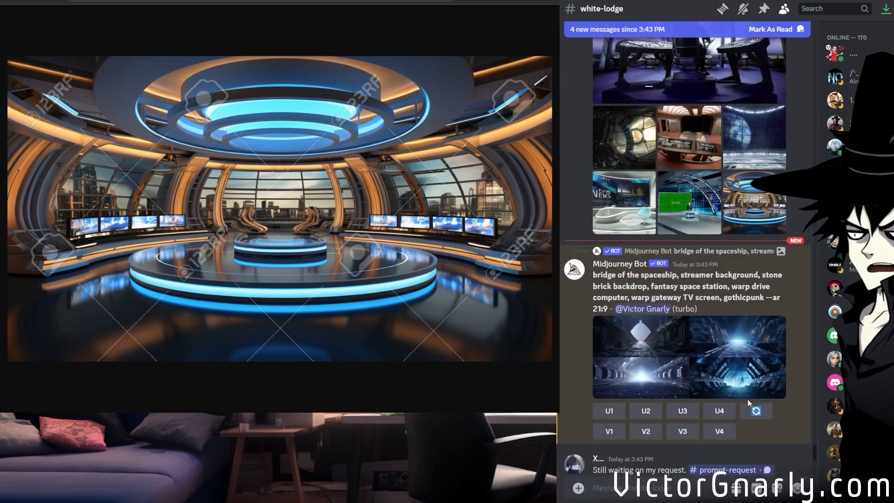
{"action": "scroll", "coordinate": [744, 399], "scroll_direction": "down", "scroll_amount": 7}
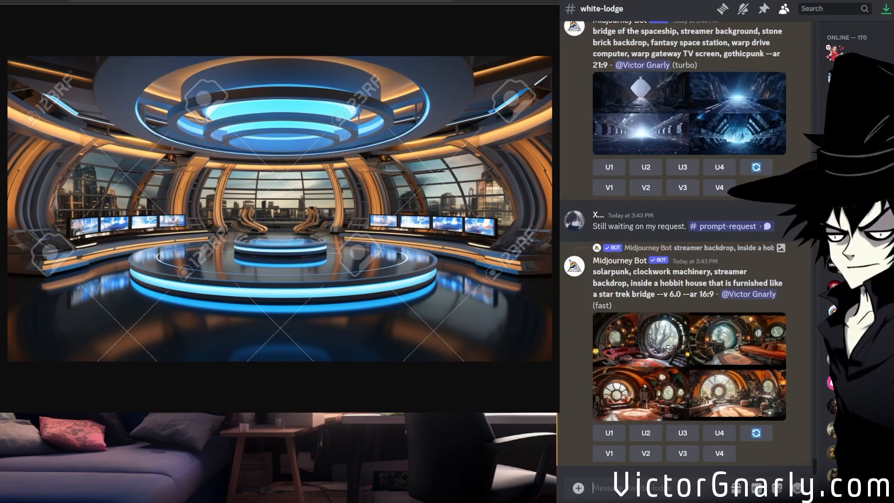
Start a Midjourney /imagine prompt with the URLs of the first three reference images.
{"action": "type", "text": "/im"}
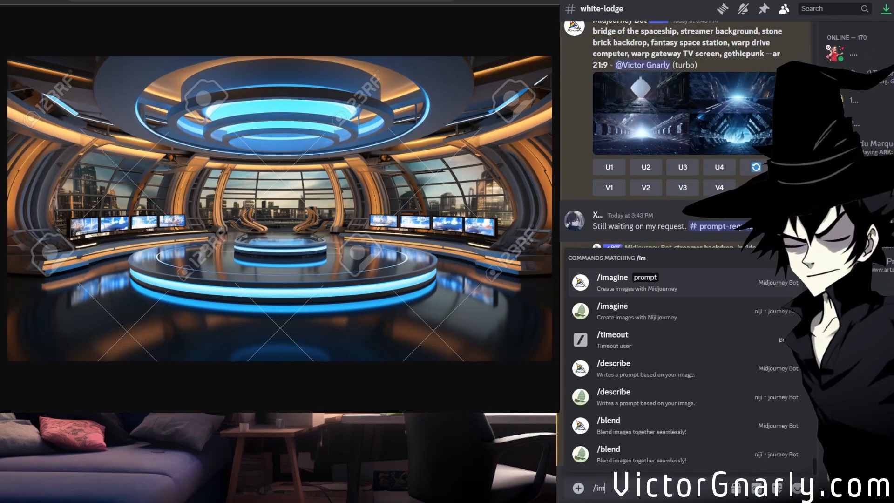
{"action": "left_click", "coordinate": [631, 289]}
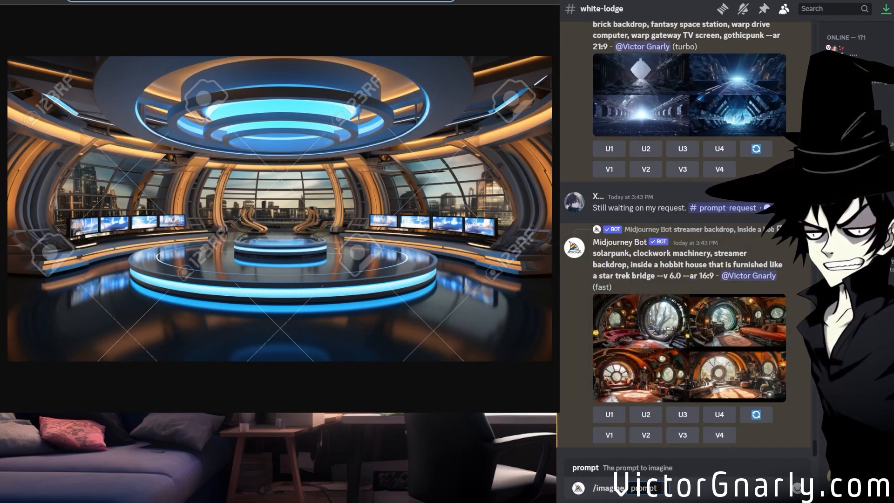
{"action": "key", "text": "ctrl+v"}
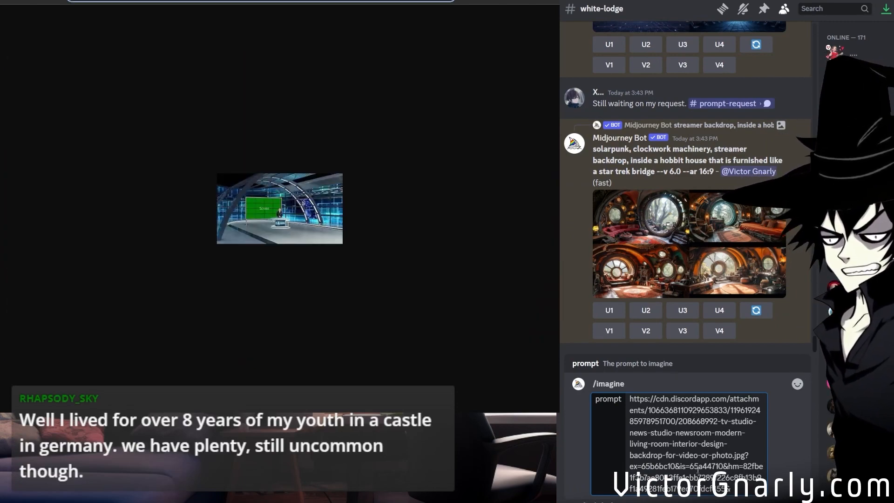
{"action": "key", "text": "ctrl+v"}
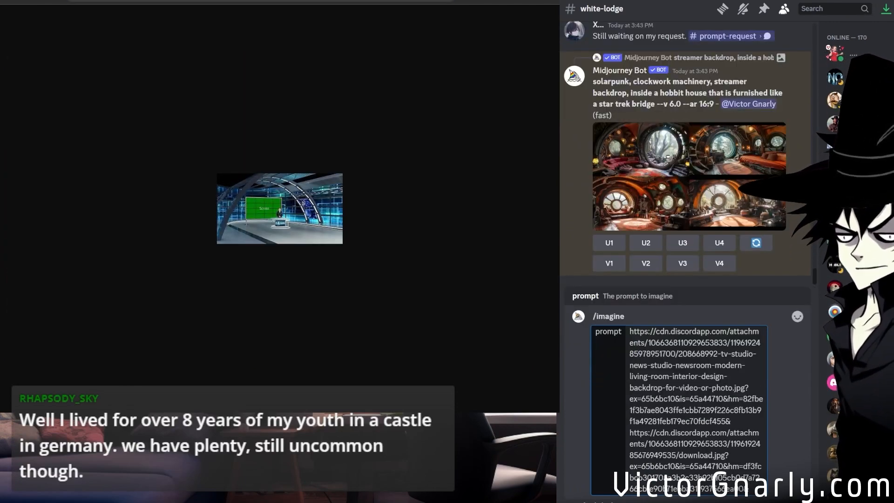
{"action": "left_click", "coordinate": [343, 1]}
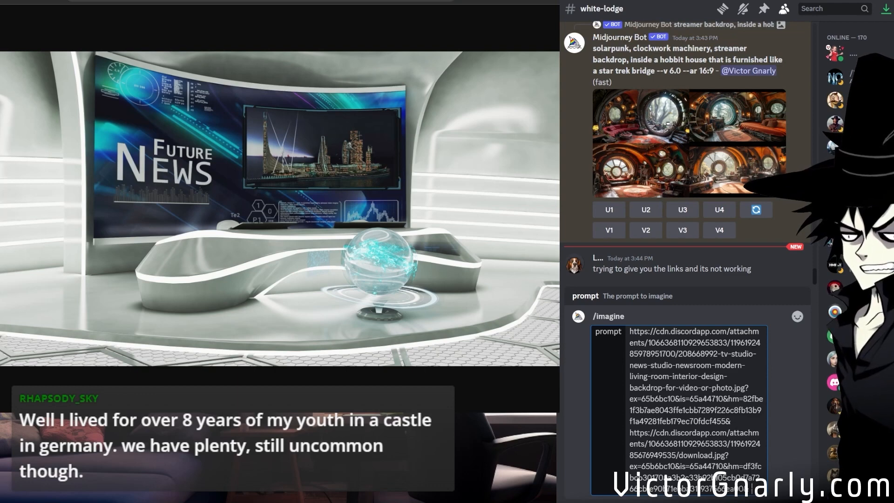
{"action": "key", "text": "ctrl+v"}
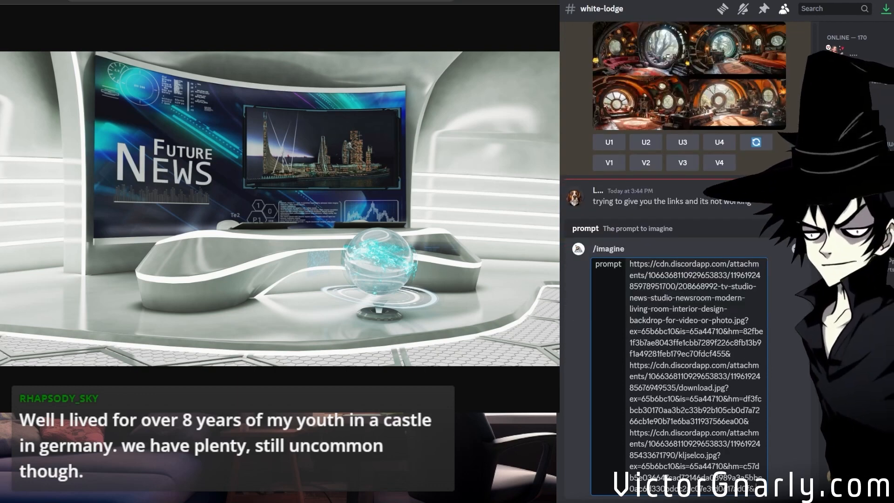
Add the URLs of the remaining four reference images to the /imagine prompt and submit it.
{"action": "key", "text": "ctrl+w"}
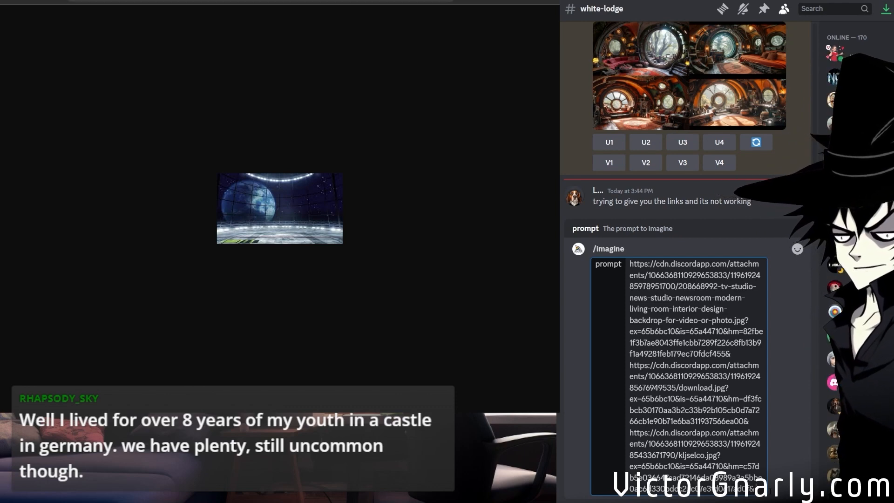
{"action": "key", "text": "ctrl+v"}
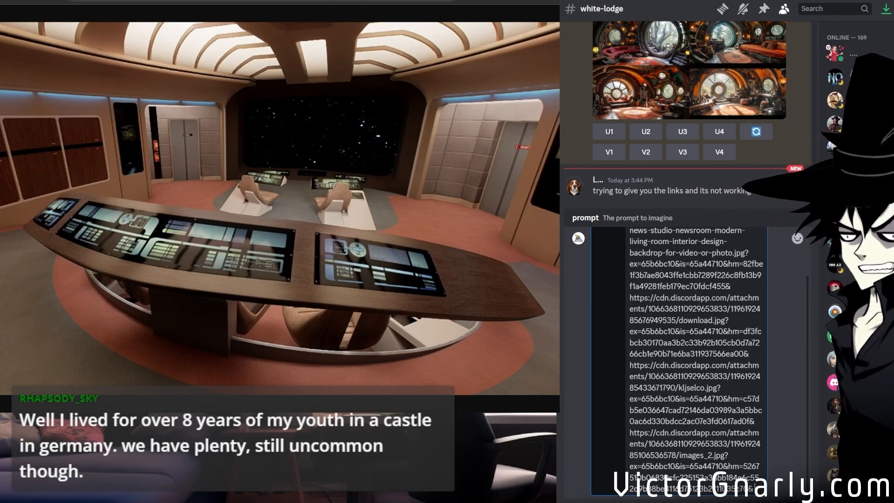
{"action": "key", "text": "ctrl+v"}
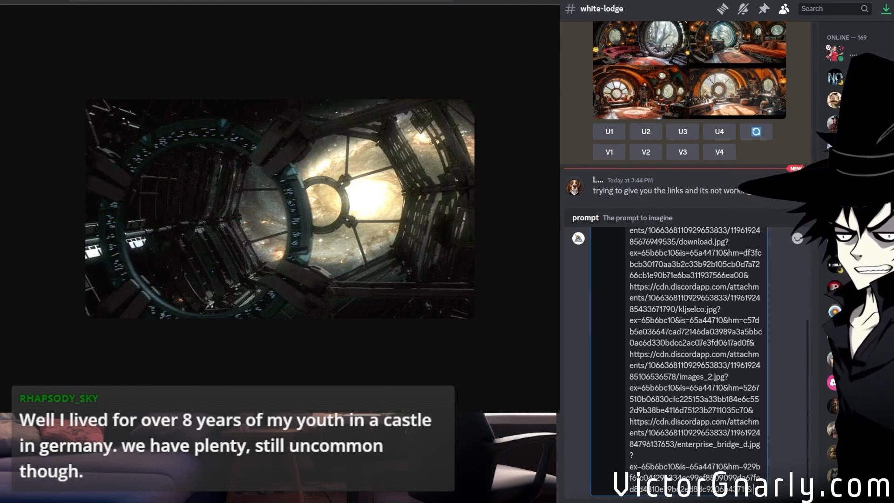
{"action": "key", "text": "ctrl+v"}
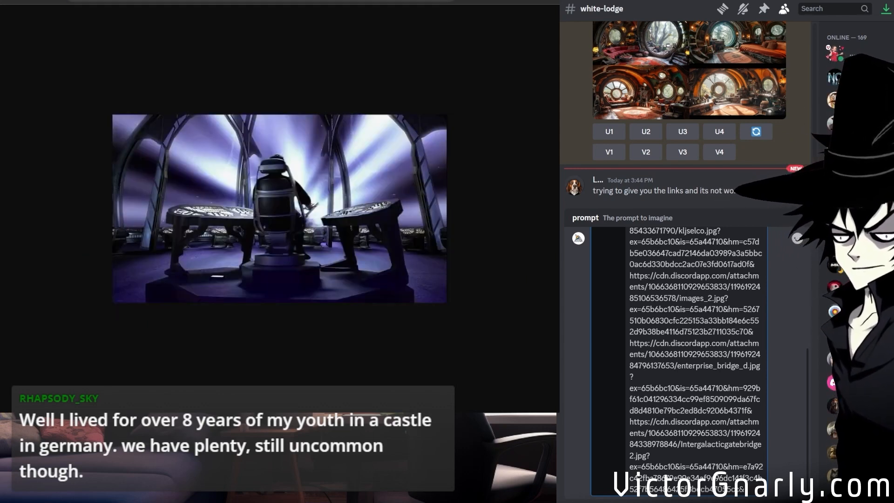
{"action": "key", "text": "ctrl+v"}
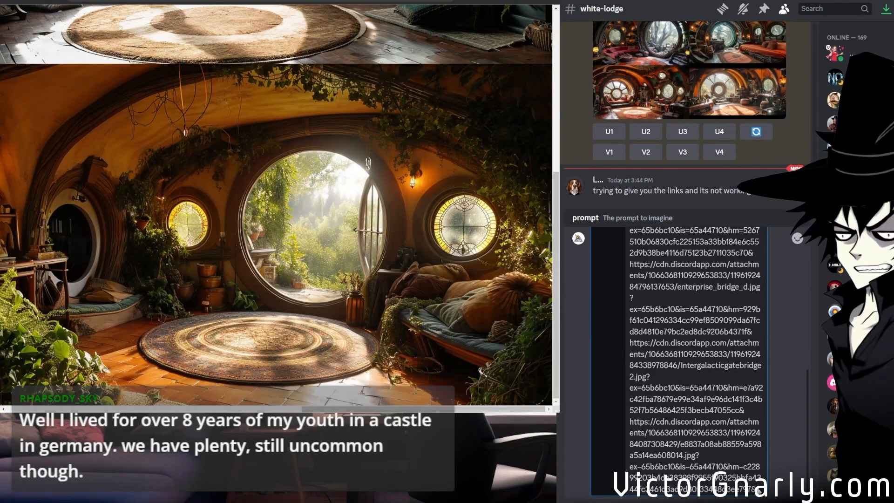
{"action": "key", "text": "Return"}
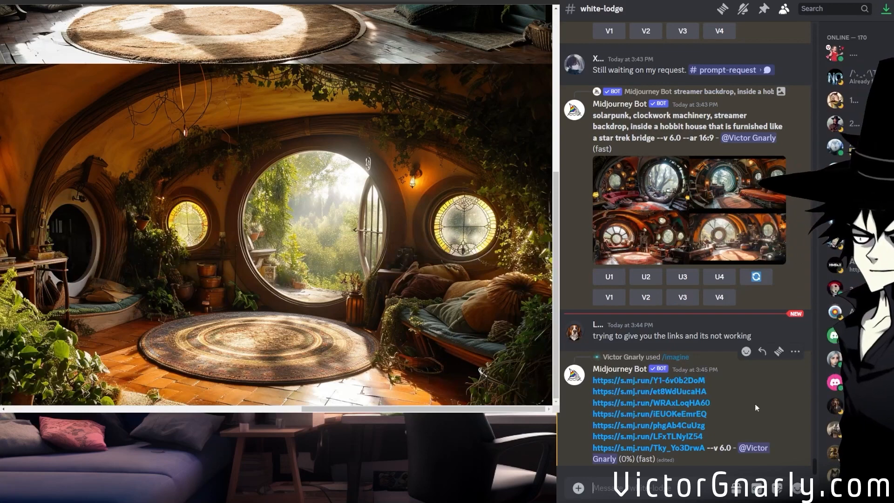
Open the solarpunk hobbit house grid in the browser and compare its four interiors at full size.
{"action": "middle_click", "coordinate": [707, 240]}
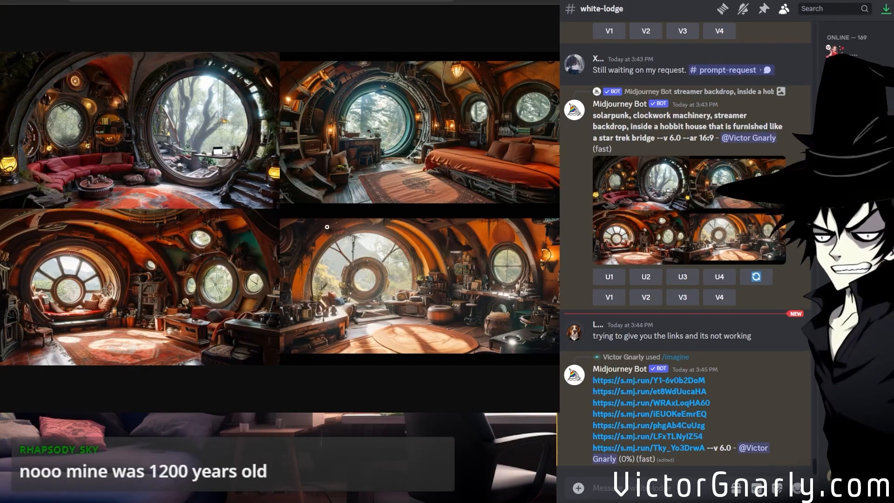
{"action": "left_click", "coordinate": [361, 205]}
{"action": "scroll", "coordinate": [349, 289], "scroll_direction": "up", "scroll_amount": 3}
{"action": "left_click_drag", "start_coordinate": [329, 410], "coordinate": [128, 407]}
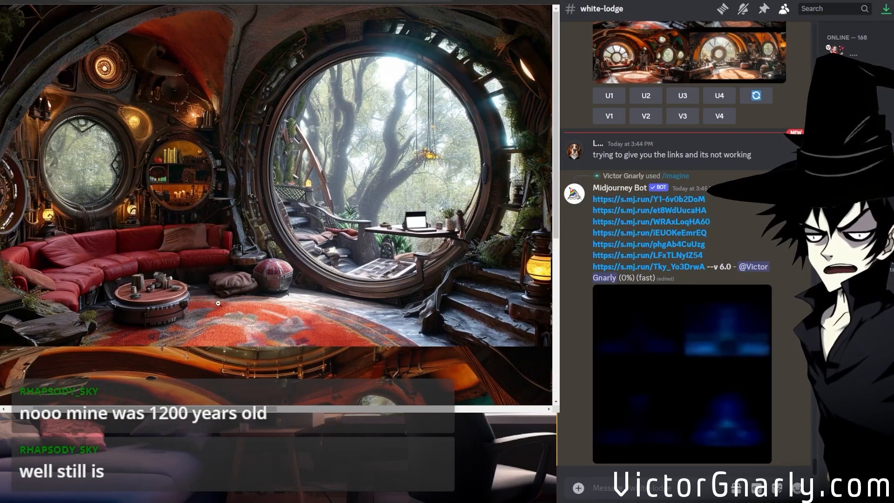
{"action": "scroll", "coordinate": [218, 303], "scroll_direction": "down", "scroll_amount": 6}
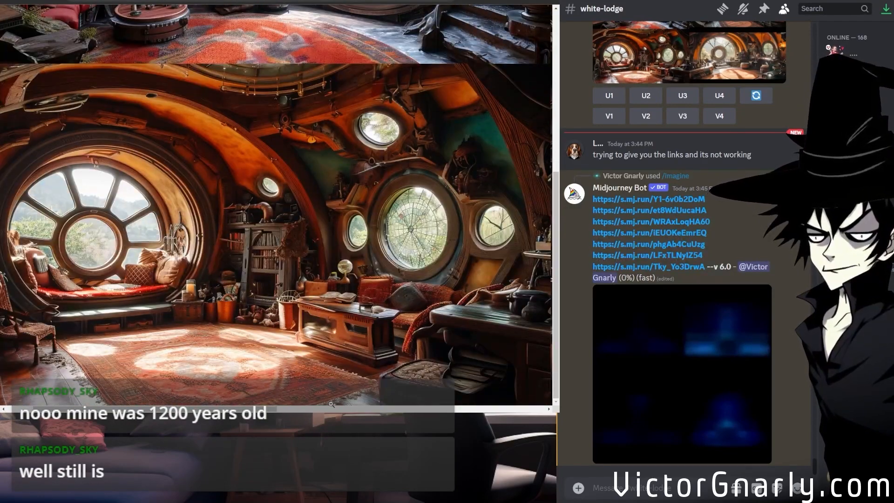
{"action": "left_click_drag", "start_coordinate": [235, 408], "coordinate": [475, 393]}
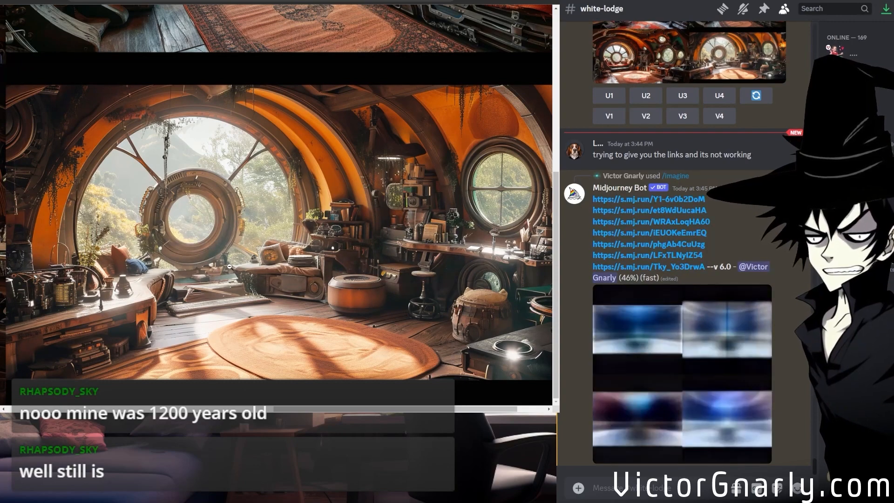
{"action": "scroll", "coordinate": [230, 266], "scroll_direction": "up", "scroll_amount": 5}
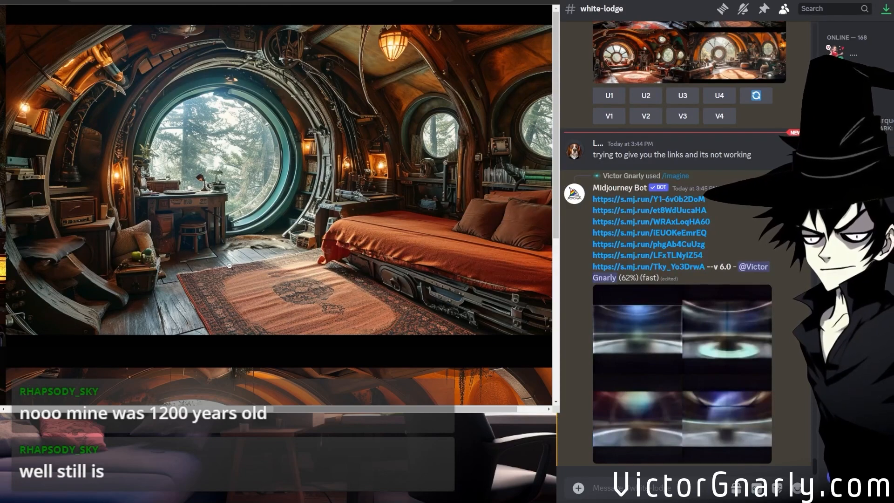
{"action": "scroll", "coordinate": [229, 266], "scroll_direction": "down", "scroll_amount": 5}
{"action": "left_click_drag", "start_coordinate": [326, 409], "coordinate": [55, 410]}
{"action": "scroll", "coordinate": [194, 329], "scroll_direction": "up", "scroll_amount": 5}
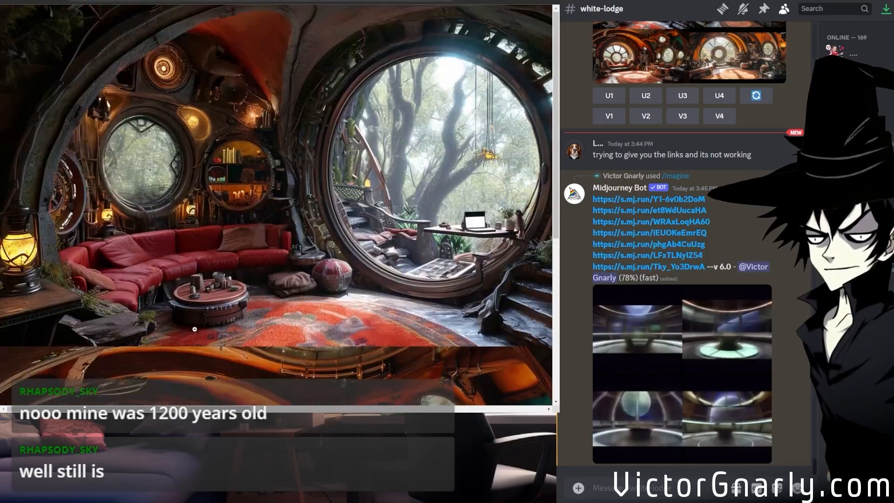
{"action": "left_click_drag", "start_coordinate": [191, 409], "coordinate": [485, 409]}
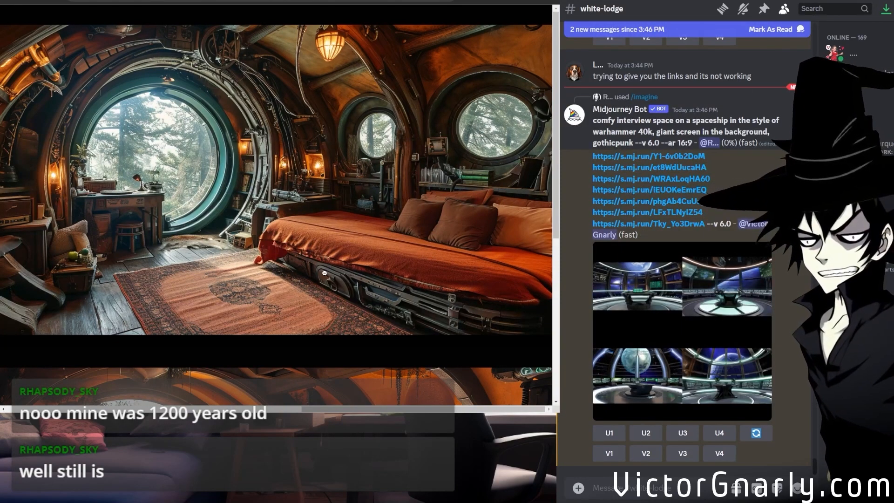
{"action": "scroll", "coordinate": [324, 270], "scroll_direction": "down", "scroll_amount": 5}
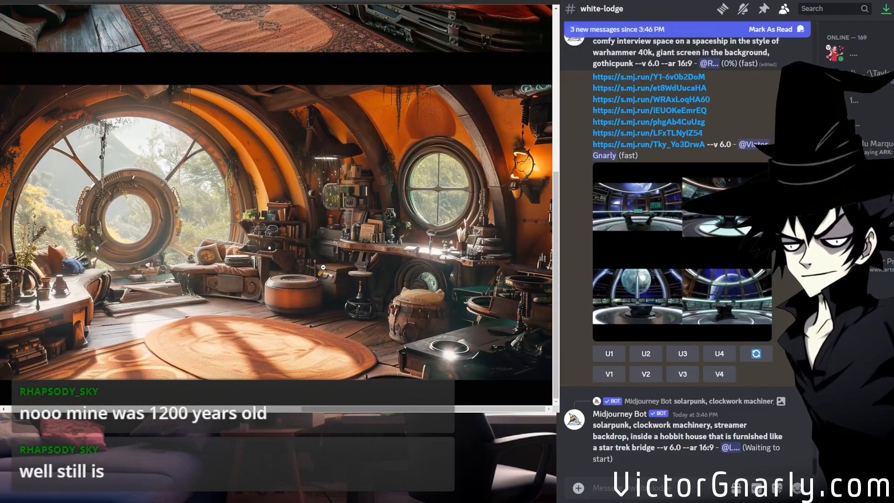
{"action": "scroll", "coordinate": [323, 268], "scroll_direction": "up", "scroll_amount": 5}
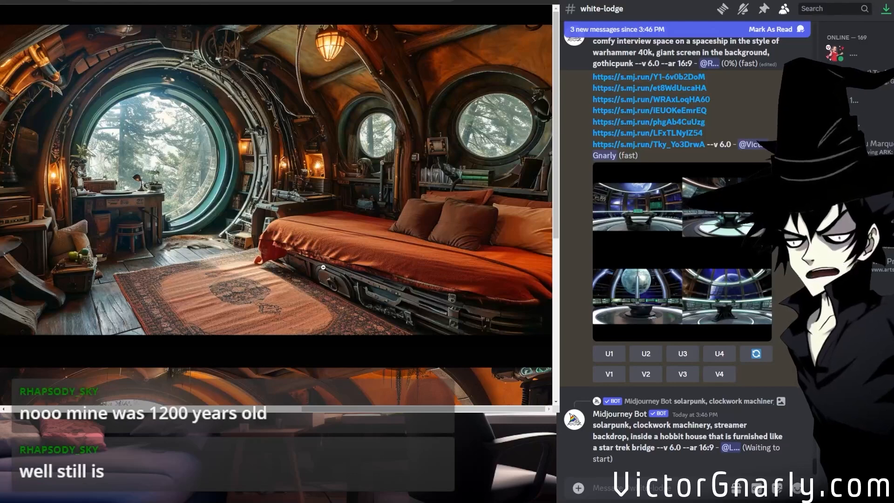
{"action": "left_click_drag", "start_coordinate": [303, 408], "coordinate": [13, 397]}
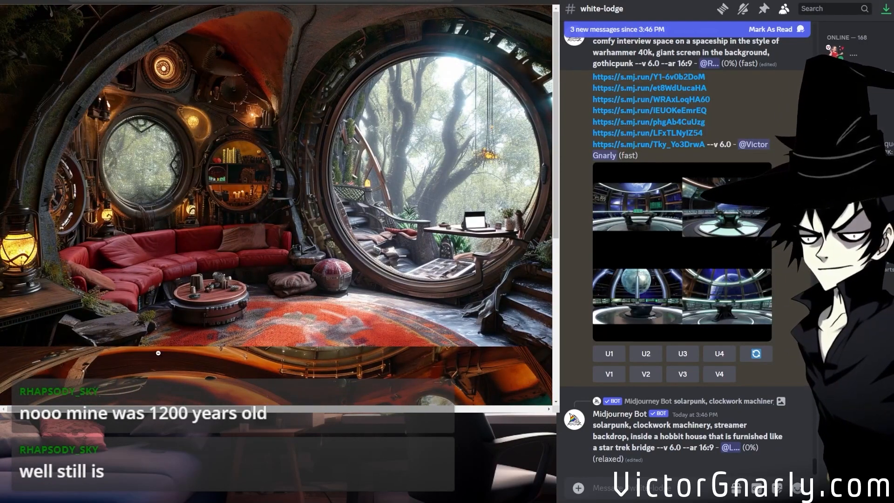
{"action": "scroll", "coordinate": [158, 353], "scroll_direction": "down", "scroll_amount": 5}
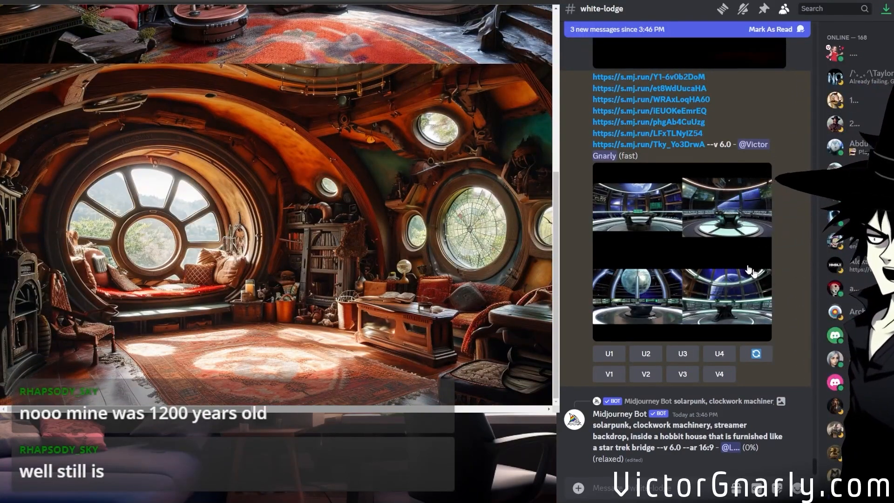
Open the grid made from the combined reference images and examine its four space studio variants at full size.
{"action": "left_click", "coordinate": [717, 269]}
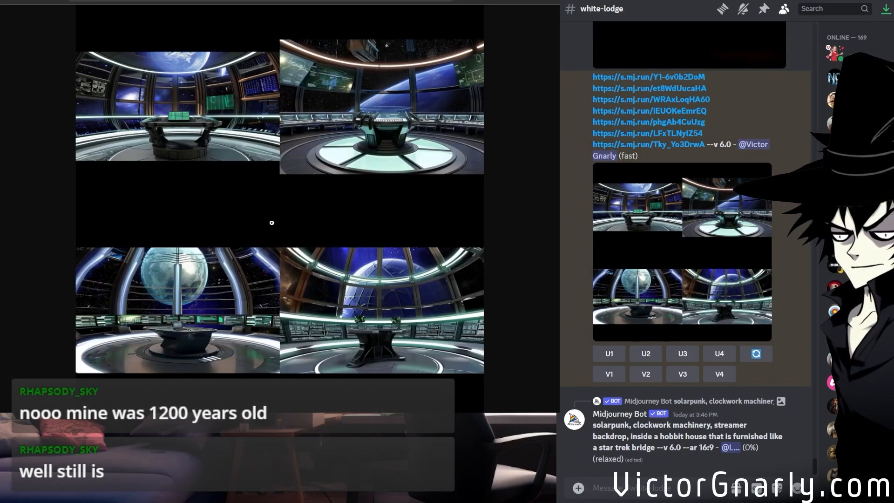
{"action": "left_click", "coordinate": [367, 342]}
{"action": "scroll", "coordinate": [355, 303], "scroll_direction": "up", "scroll_amount": 10}
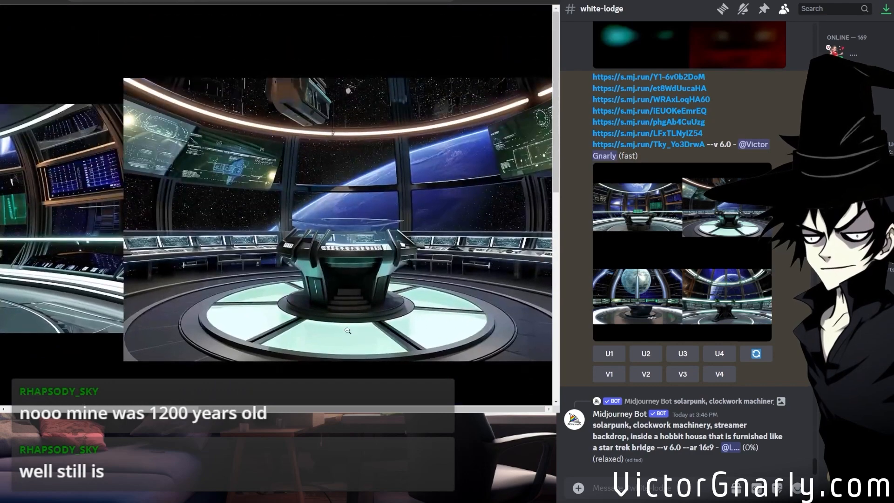
{"action": "scroll", "coordinate": [98, 399], "scroll_direction": "left", "scroll_amount": 6}
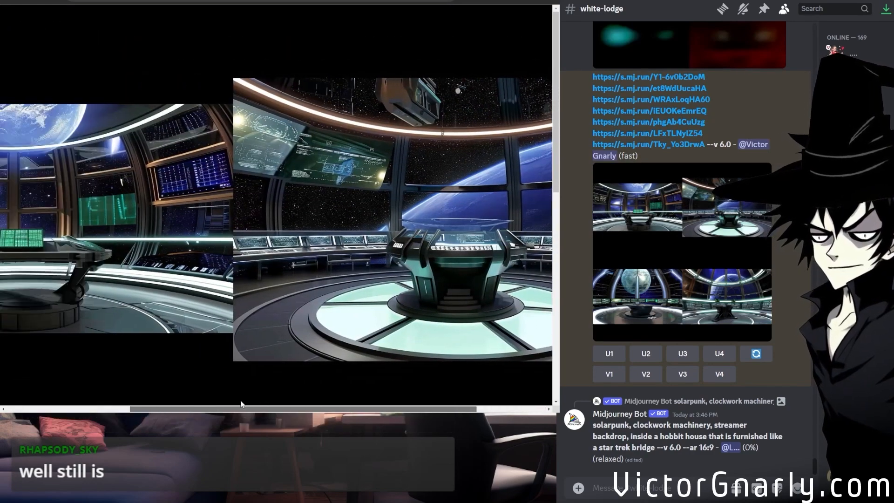
{"action": "scroll", "coordinate": [231, 317], "scroll_direction": "down", "scroll_amount": 10}
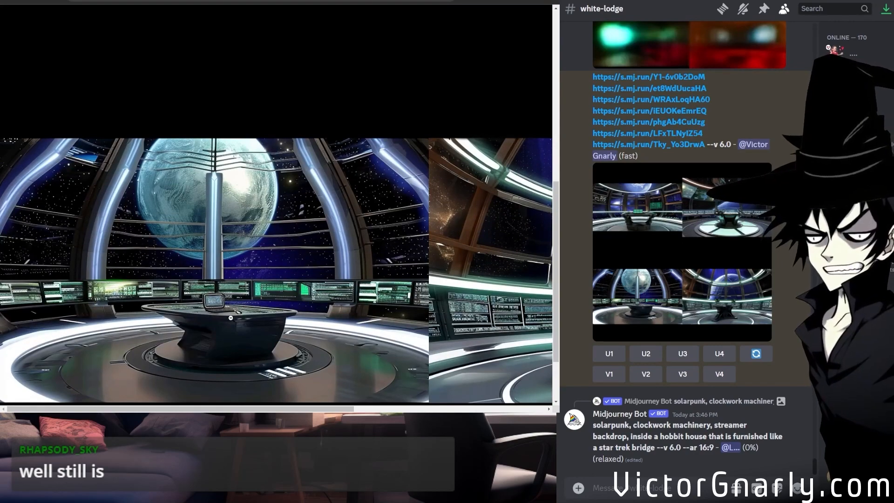
{"action": "left_click_drag", "start_coordinate": [233, 409], "coordinate": [477, 400]}
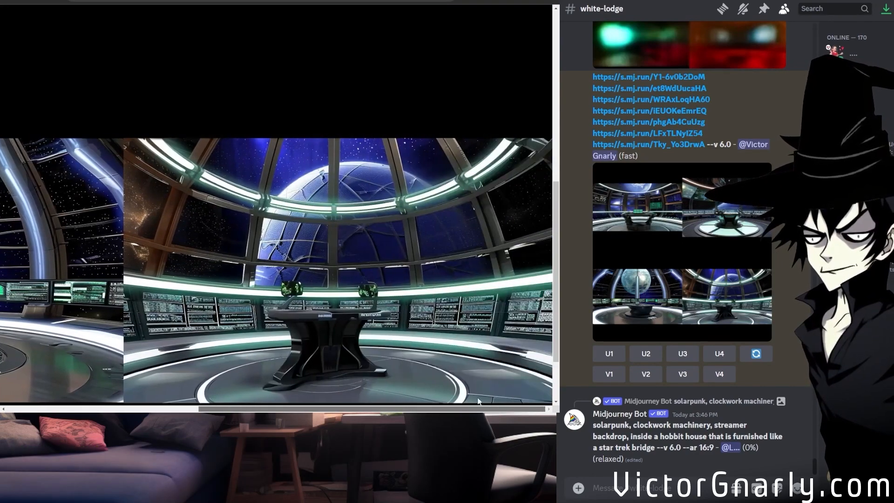
{"action": "scroll", "coordinate": [478, 399], "scroll_direction": "up", "scroll_amount": 10}
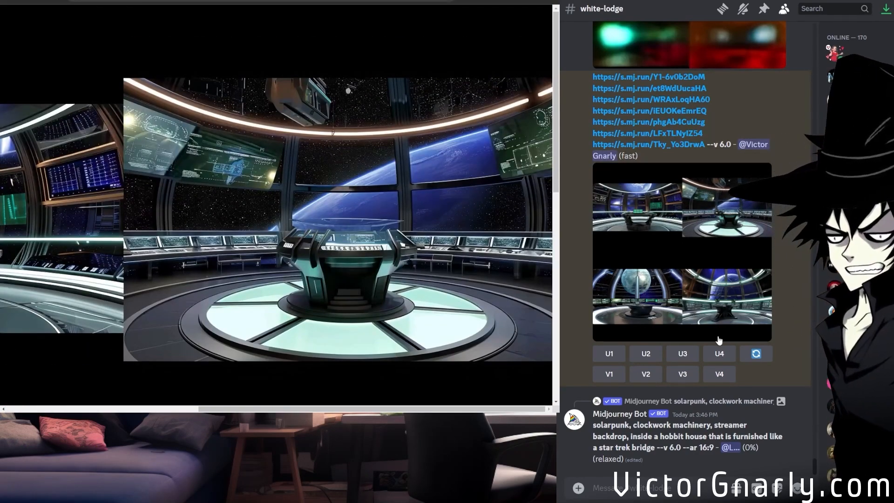
Reopen the combined-image prompt for a remix and put "space ghost" before the first image link.
{"action": "left_click", "coordinate": [756, 353]}
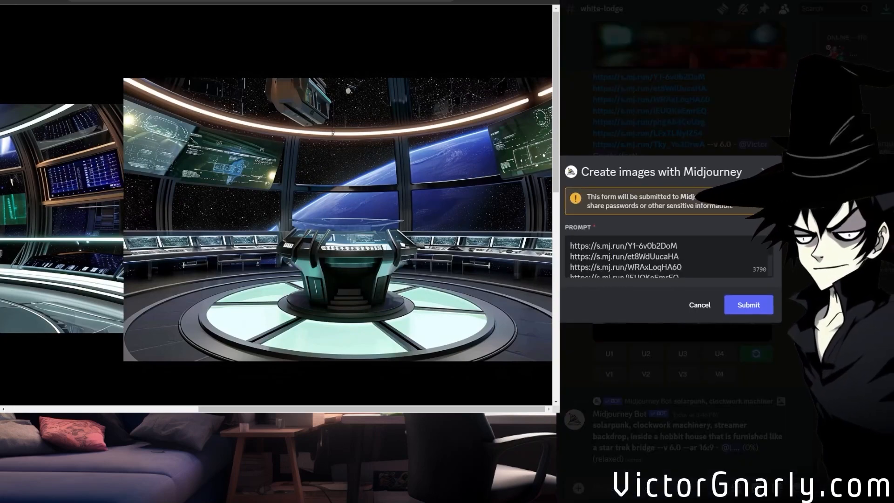
{"action": "type", "text": "space ghost coast to coast"}
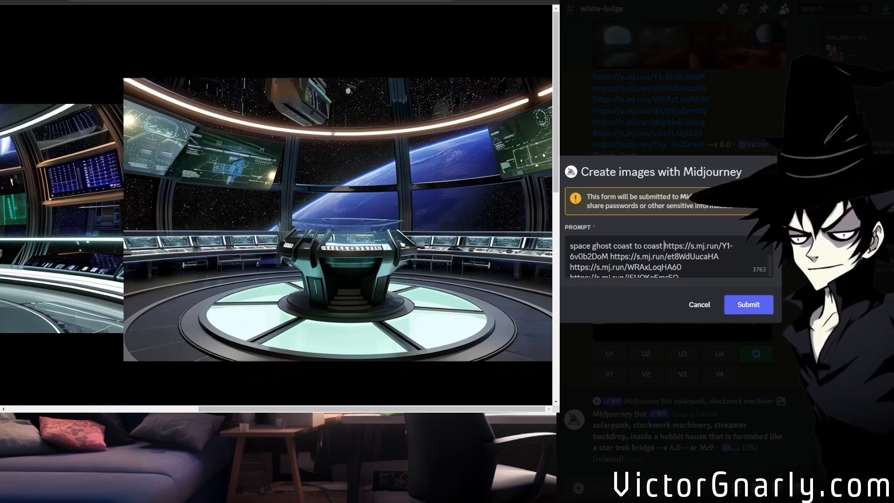
{"action": "key", "text": "BackSpace"}
{"action": "key", "text": "BackSpace"}
{"action": "key", "text": "BackSpace"}
{"action": "key", "text": "BackSpace"}
{"action": "key", "text": "BackSpace"}
{"action": "key", "text": "BackSpace"}
{"action": "key", "text": "BackSpace"}
{"action": "key", "text": "BackSpace"}
{"action": "key", "text": "BackSpace"}
{"action": "key", "text": "BackSpace"}
{"action": "key", "text": "BackSpace"}
{"action": "key", "text": "BackSpace"}
{"action": "key", "text": "BackSpace"}
{"action": "key", "text": "BackSpace"}
{"action": "key", "text": "BackSpace"}
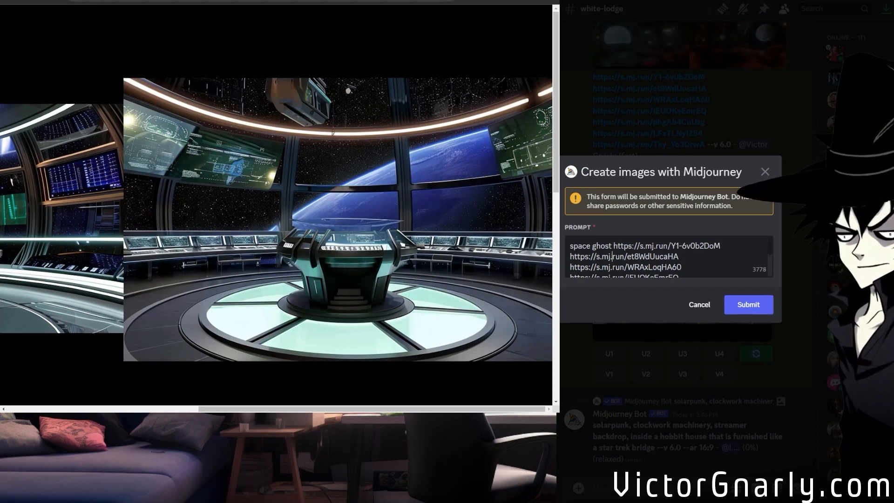
Insert "coast to coast" after the last image link, before the --v 6.0 parameter, and check the start of the prompt.
{"action": "key", "text": "Down"}
{"action": "key", "text": "Down"}
{"action": "key", "text": "Down"}
{"action": "key", "text": "Down"}
{"action": "key", "text": "Down"}
{"action": "key", "text": "Down"}
{"action": "key", "text": "Down"}
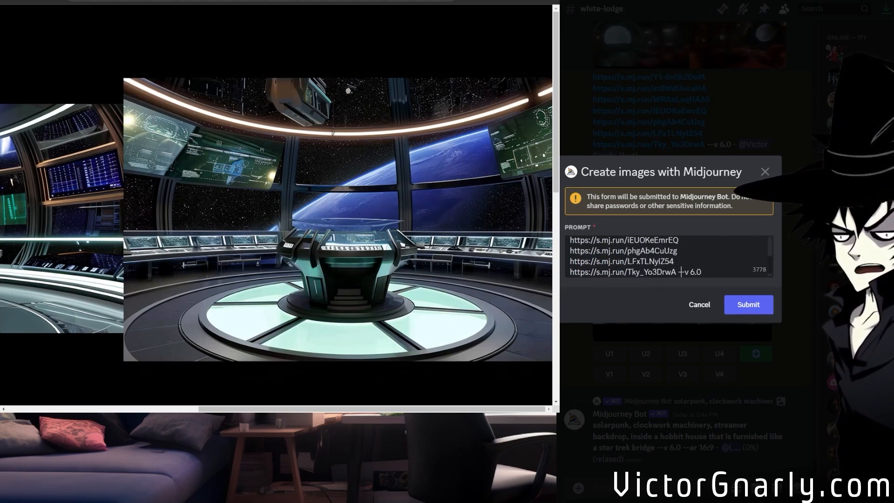
{"action": "type", "text": "coast to coast"}
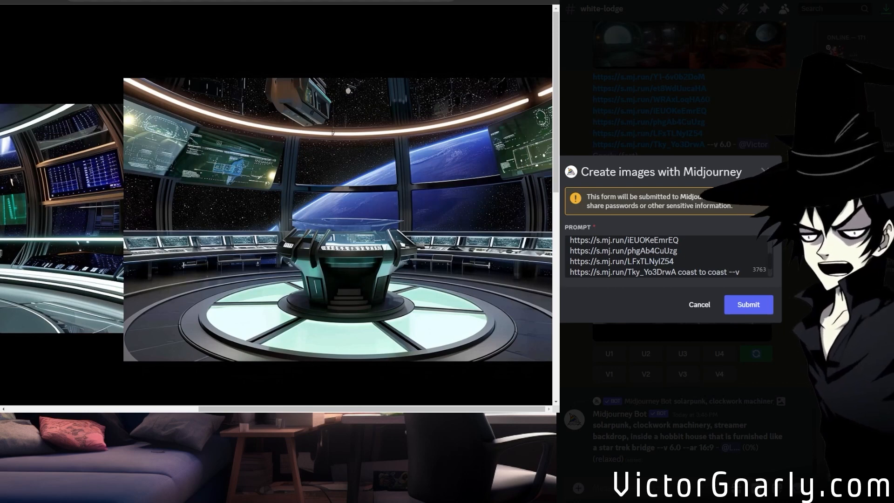
{"action": "scroll", "coordinate": [668, 256], "scroll_direction": "up", "scroll_amount": 1}
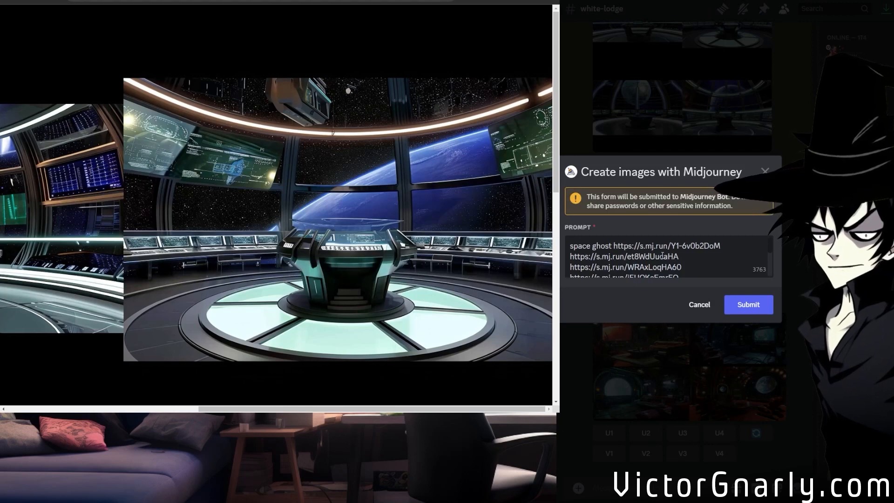
Review the remix prompt and remove "coast to coast" from between the last image link and the --v 6.0 parameter.
{"action": "scroll", "coordinate": [668, 256], "scroll_direction": "down", "scroll_amount": 2}
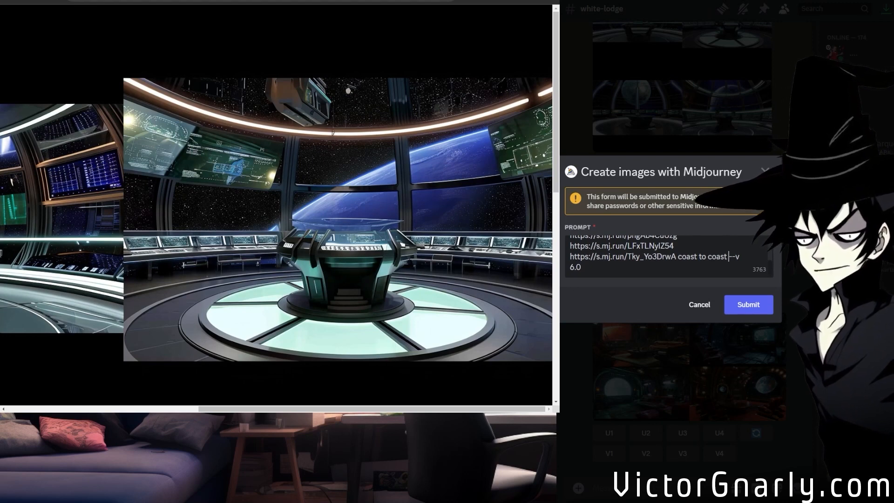
{"action": "scroll", "coordinate": [643, 245], "scroll_direction": "up", "scroll_amount": 2}
{"action": "scroll", "coordinate": [643, 245], "scroll_direction": "down", "scroll_amount": 2}
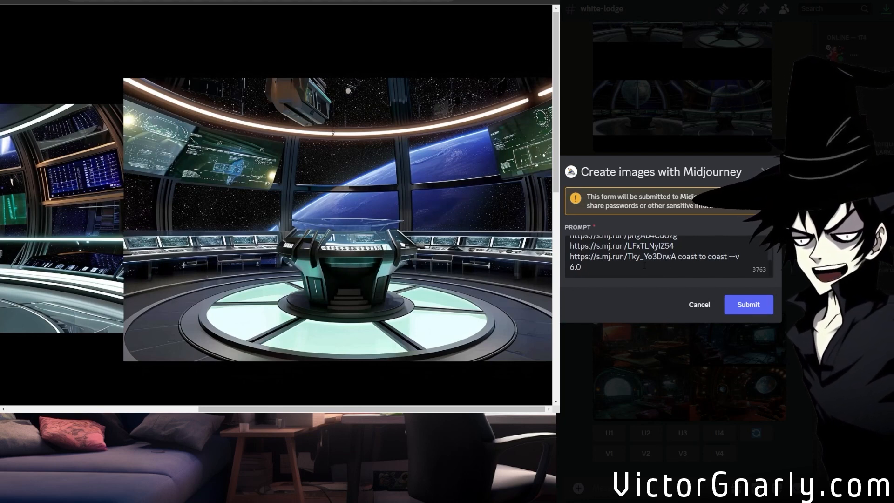
{"action": "scroll", "coordinate": [644, 265], "scroll_direction": "up", "scroll_amount": 3}
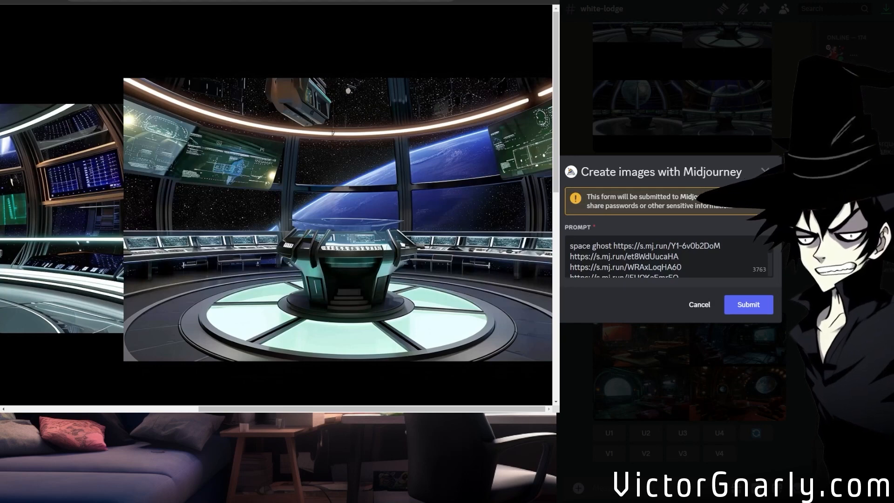
{"action": "scroll", "coordinate": [665, 256], "scroll_direction": "down", "scroll_amount": 3}
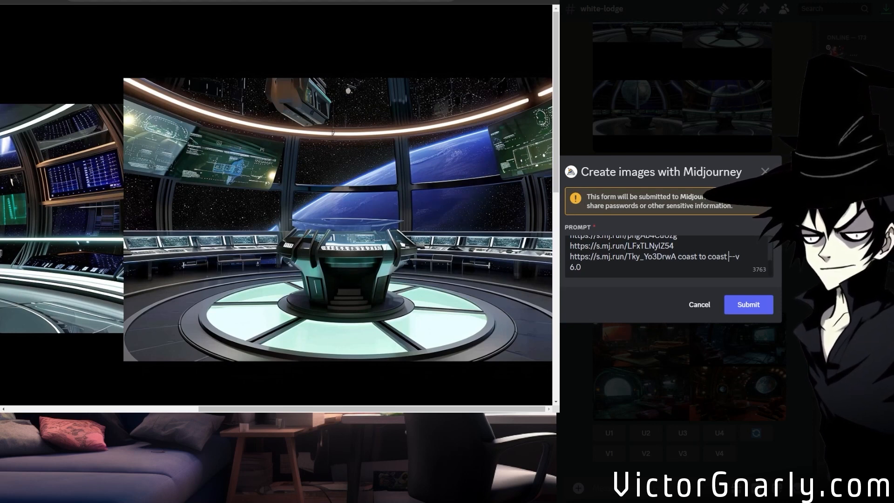
{"action": "key", "text": "BackSpace"}
{"action": "key", "text": "BackSpace"}
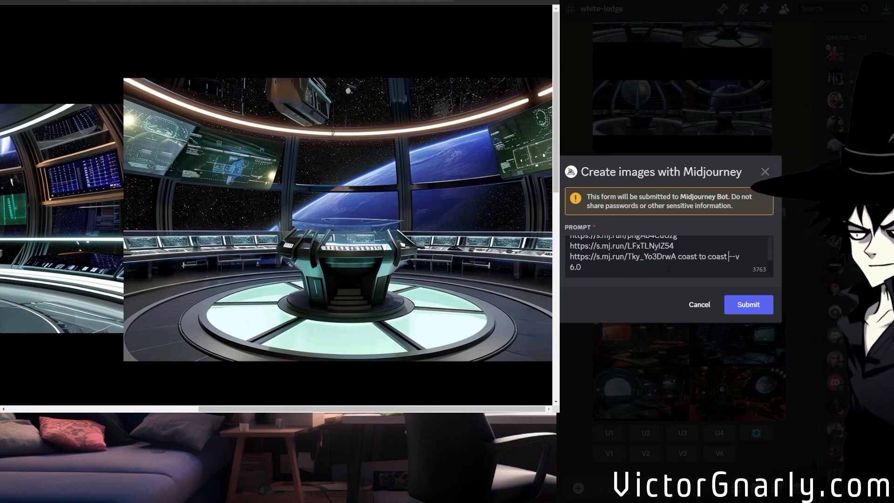
{"action": "key", "text": "BackSpace"}
{"action": "key", "text": "BackSpace"}
{"action": "key", "text": "BackSpace"}
{"action": "key", "text": "BackSpace"}
{"action": "key", "text": "BackSpace"}
{"action": "key", "text": "BackSpace"}
{"action": "key", "text": "BackSpace"}
{"action": "key", "text": "BackSpace"}
{"action": "key", "text": "BackSpace"}
{"action": "key", "text": "BackSpace"}
{"action": "key", "text": "BackSpace"}
{"action": "key", "text": "BackSpace"}
{"action": "key", "text": "BackSpace"}
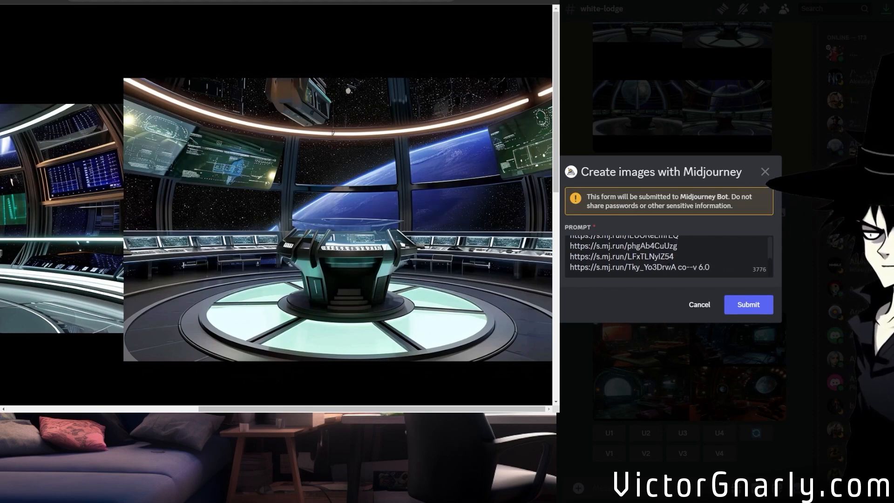
Insert "coast to coast" after "space ghost" at the start of the prompt and submit the remix.
{"action": "scroll", "coordinate": [668, 257], "scroll_direction": "up", "scroll_amount": 1}
{"action": "scroll", "coordinate": [668, 257], "scroll_direction": "down", "scroll_amount": 1}
{"action": "scroll", "coordinate": [669, 257], "scroll_direction": "up", "scroll_amount": 1}
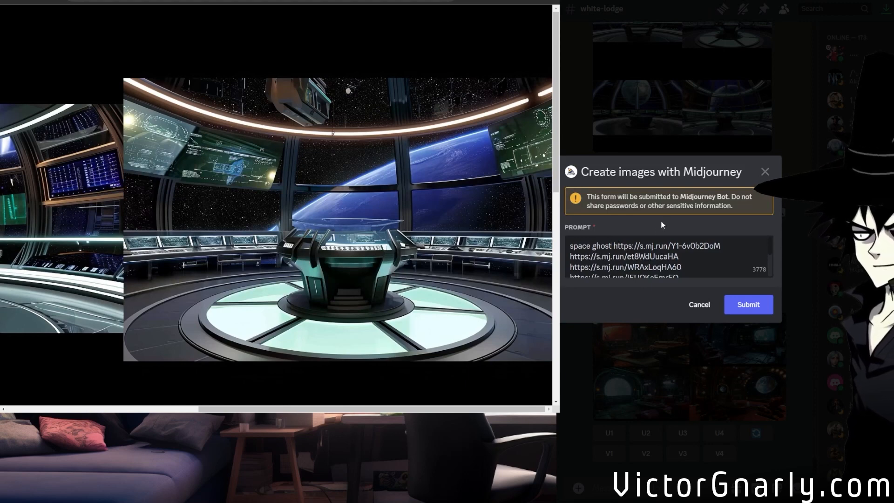
{"action": "type", "text": "coast to coast"}
{"action": "left_click", "coordinate": [745, 315]}
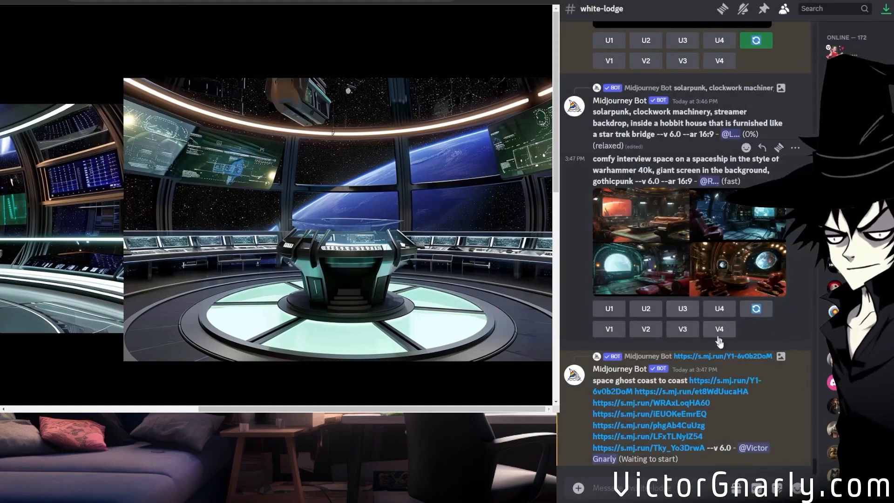
Copy the "space ghost coast to coast" prompt with its seven image links into a new /imagine command, add --ar 2:1 and send it.
{"action": "left_click_drag", "start_coordinate": [592, 380], "coordinate": [705, 448]}
{"action": "key", "text": "ctrl+c"}
{"action": "left_click", "coordinate": [620, 482]}
{"action": "type", "text": "/i"}
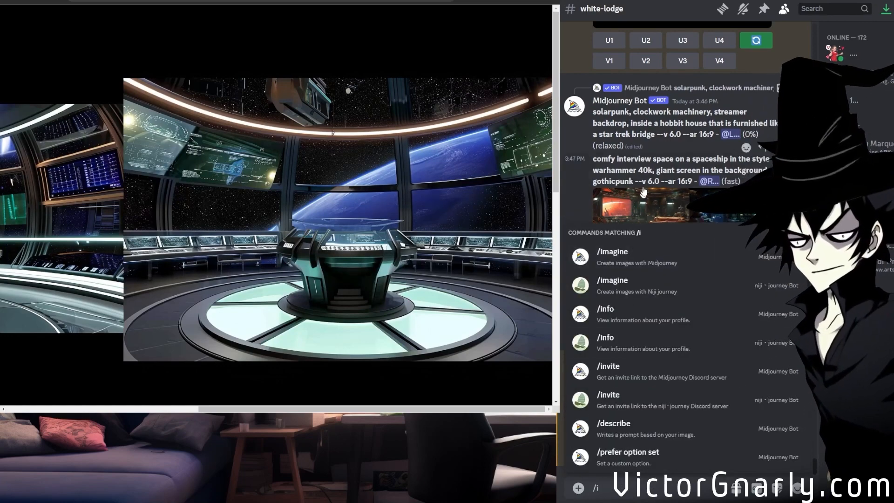
{"action": "left_click", "coordinate": [621, 260]}
{"action": "key", "text": "ctrl+v"}
{"action": "type", "text": "--ar 2:1"}
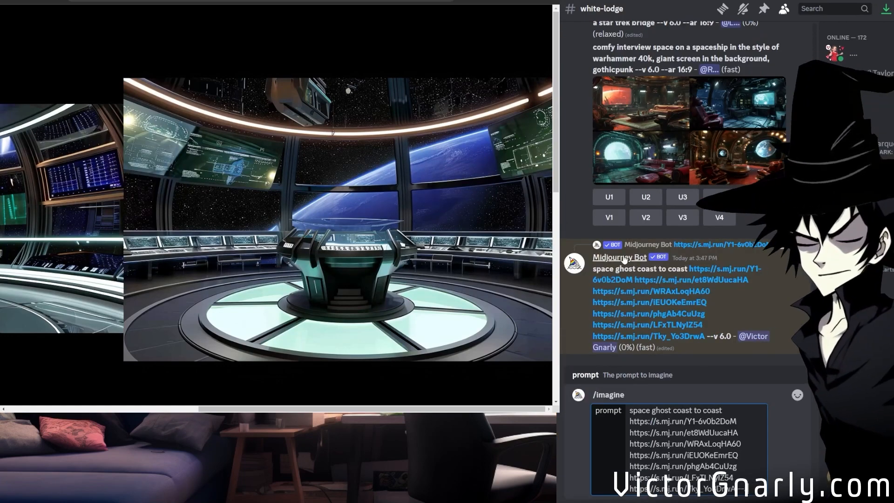
{"action": "key", "text": "Return"}
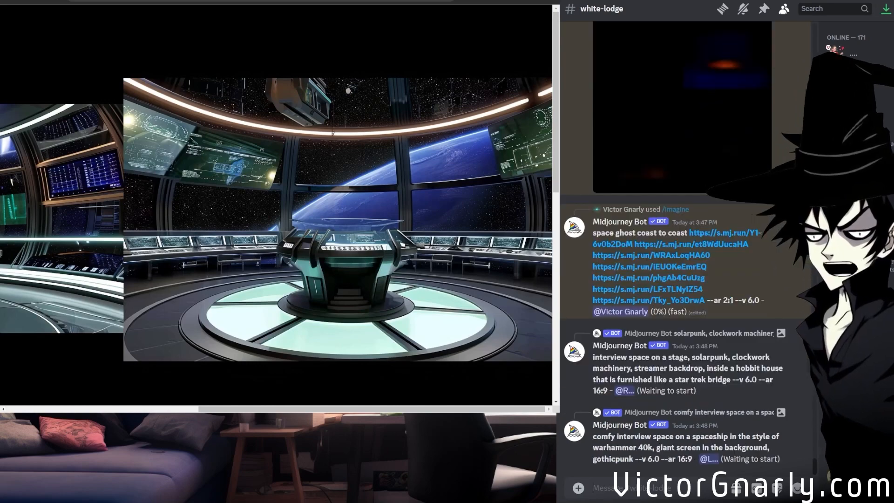
Follow the rendering of both "space ghost coast to coast" generations in the channel and compare their previews.
{"action": "scroll", "coordinate": [712, 382], "scroll_direction": "up", "scroll_amount": 5}
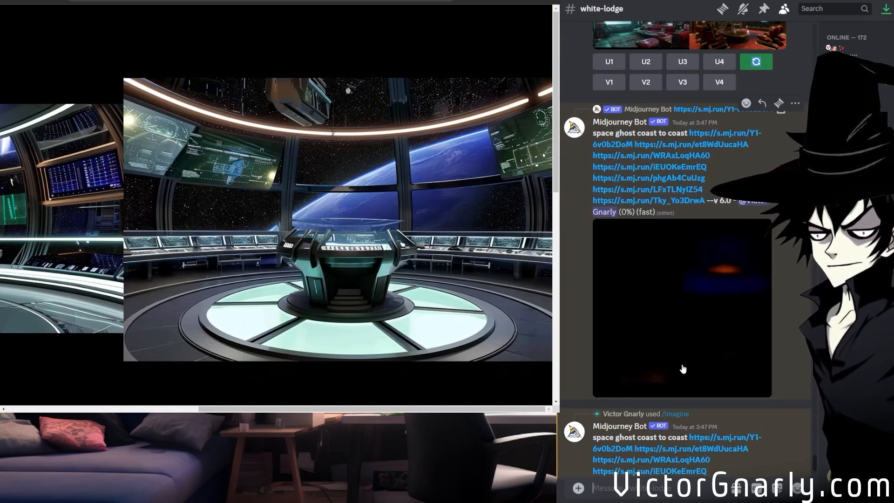
{"action": "scroll", "coordinate": [681, 365], "scroll_direction": "down", "scroll_amount": 5}
{"action": "scroll", "coordinate": [681, 365], "scroll_direction": "up", "scroll_amount": 13}
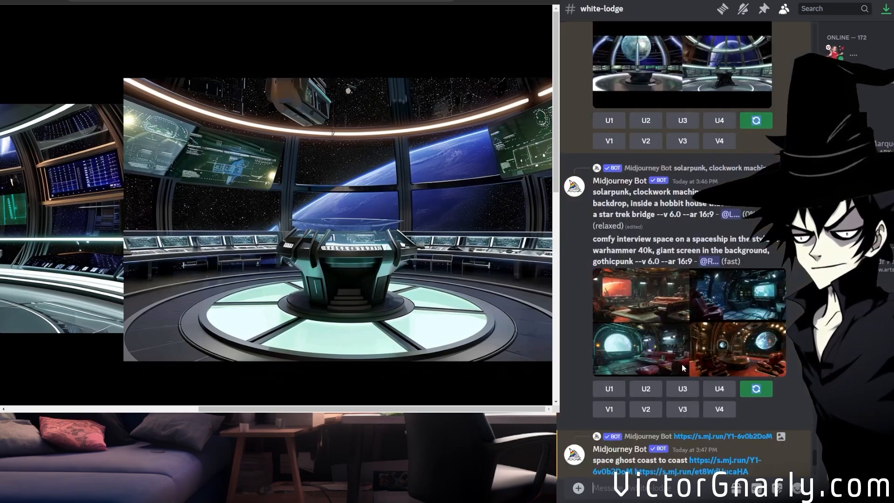
{"action": "scroll", "coordinate": [682, 365], "scroll_direction": "down", "scroll_amount": 7}
{"action": "scroll", "coordinate": [681, 364], "scroll_direction": "down", "scroll_amount": 4}
{"action": "scroll", "coordinate": [682, 364], "scroll_direction": "up", "scroll_amount": 4}
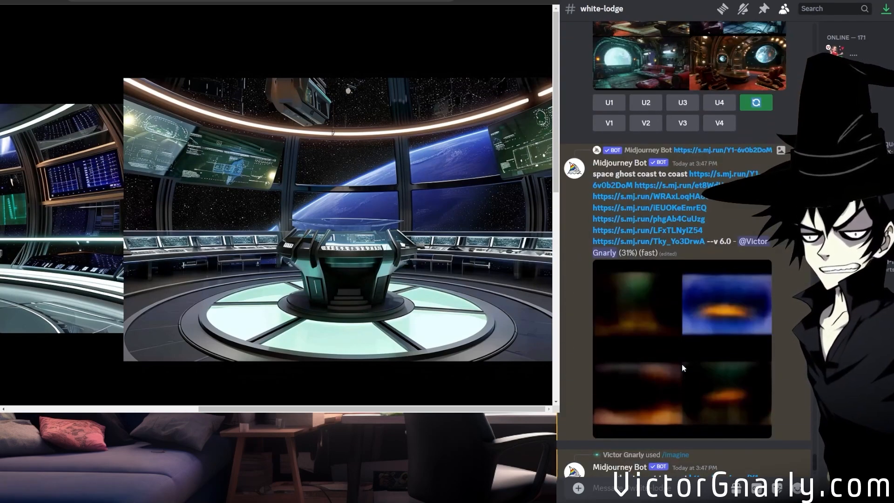
{"action": "scroll", "coordinate": [682, 364], "scroll_direction": "down", "scroll_amount": 5}
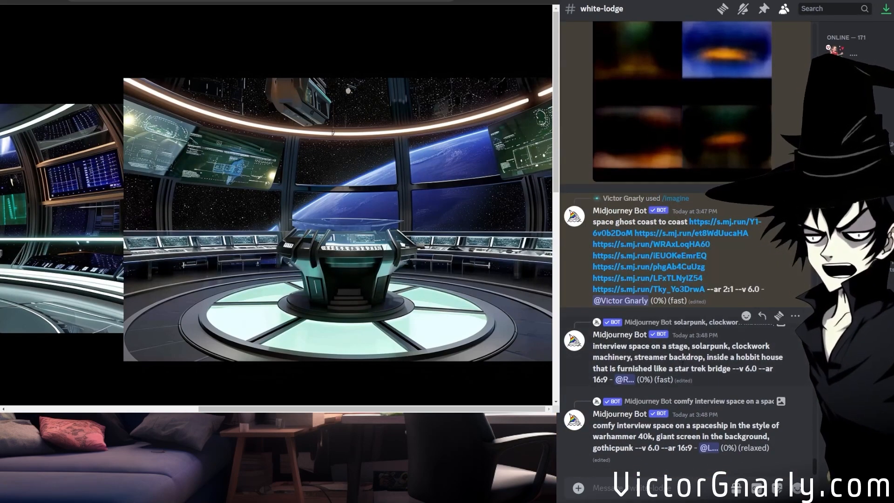
{"action": "scroll", "coordinate": [681, 364], "scroll_direction": "up", "scroll_amount": 3}
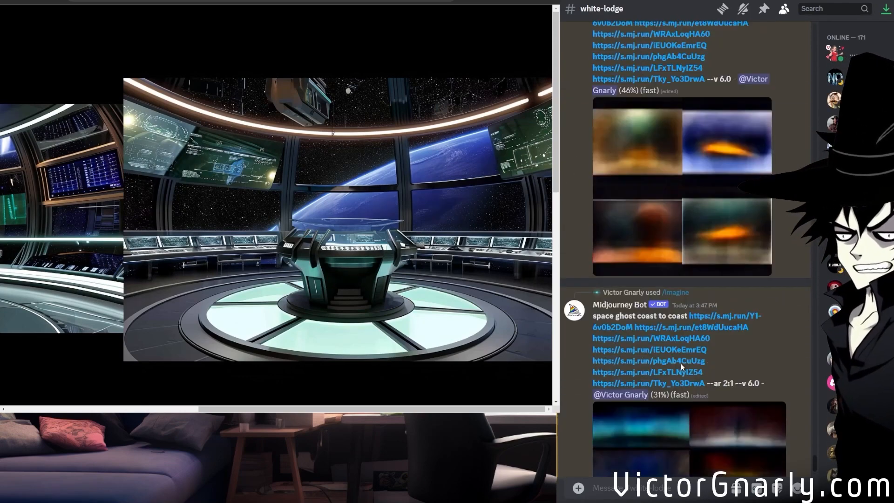
{"action": "scroll", "coordinate": [681, 366], "scroll_direction": "down", "scroll_amount": 4}
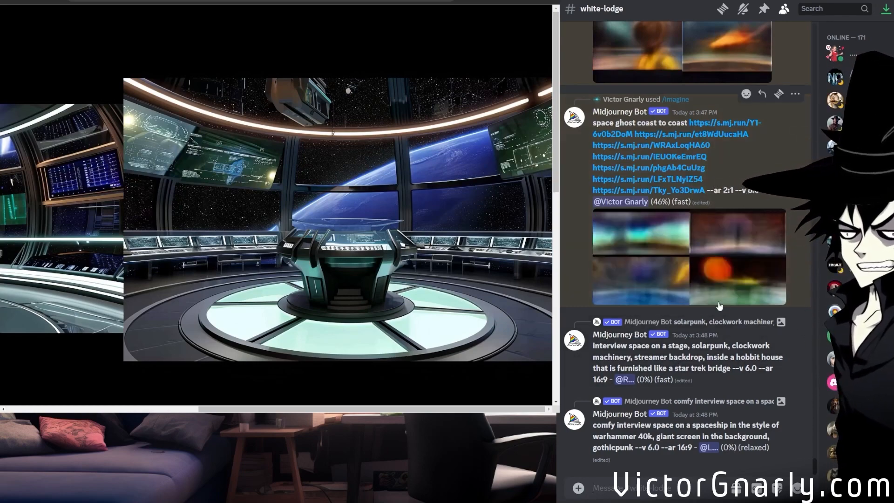
{"action": "scroll", "coordinate": [720, 305], "scroll_direction": "up", "scroll_amount": 3}
{"action": "scroll", "coordinate": [718, 305], "scroll_direction": "down", "scroll_amount": 5}
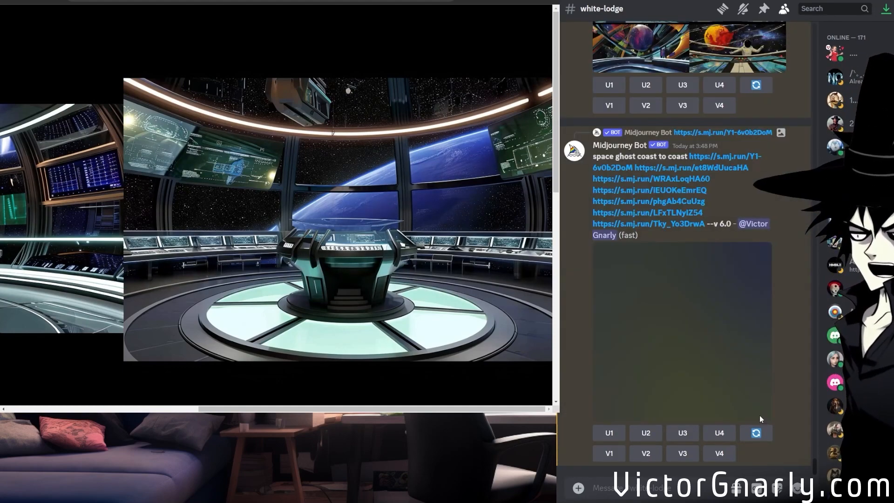
{"action": "scroll", "coordinate": [754, 409], "scroll_direction": "down", "scroll_amount": 1}
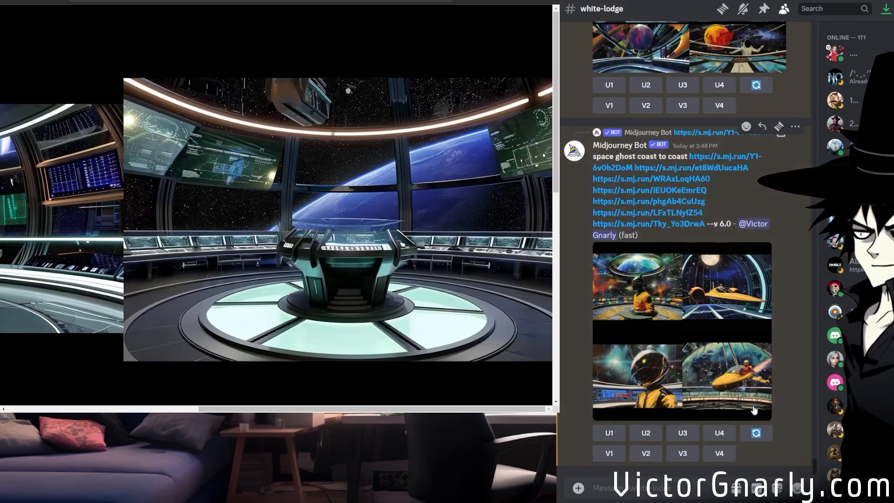
Open the 2:1 "space ghost coast to coast" grid in the browser and examine its variants at full size.
{"action": "scroll", "coordinate": [754, 407], "scroll_direction": "up", "scroll_amount": 6}
{"action": "middle_click", "coordinate": [727, 361]}
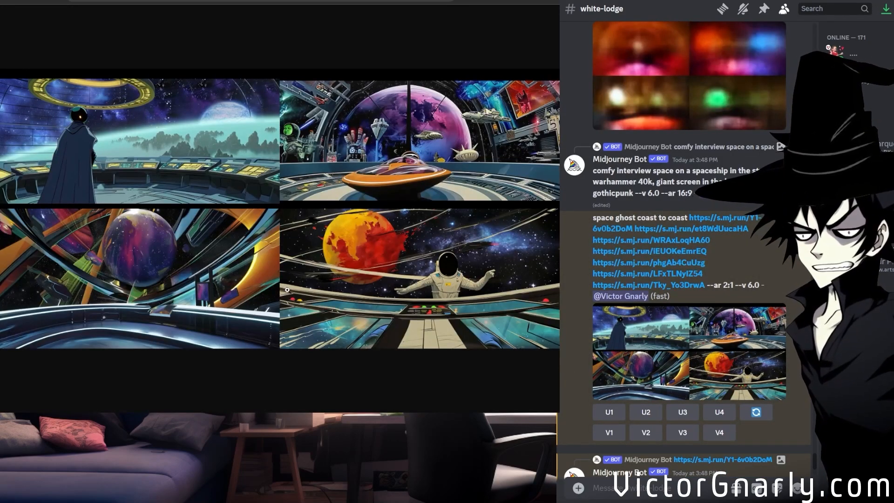
{"action": "left_click", "coordinate": [331, 288]}
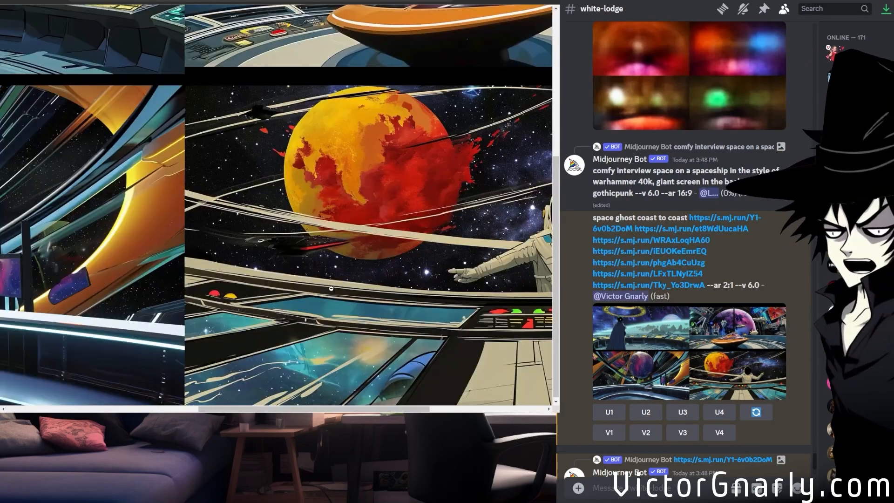
{"action": "scroll", "coordinate": [331, 289], "scroll_direction": "up", "scroll_amount": 4}
{"action": "scroll", "coordinate": [227, 252], "scroll_direction": "left", "scroll_amount": 6}
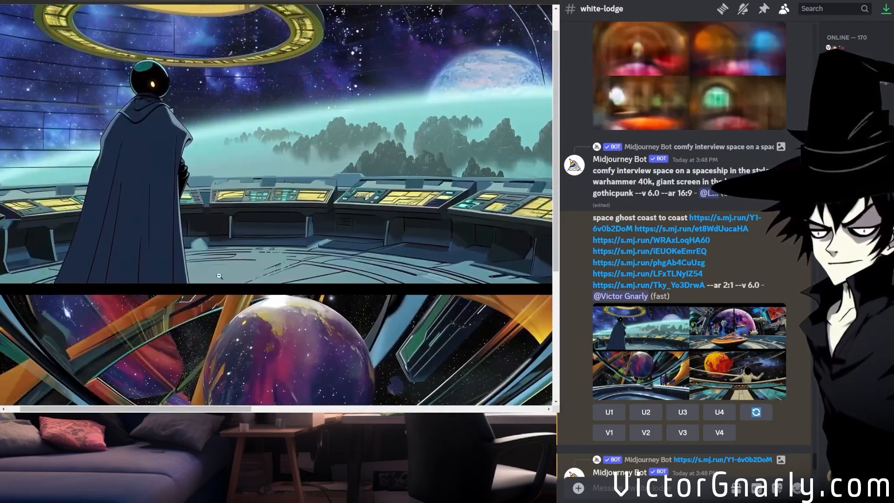
{"action": "left_click", "coordinate": [231, 239]}
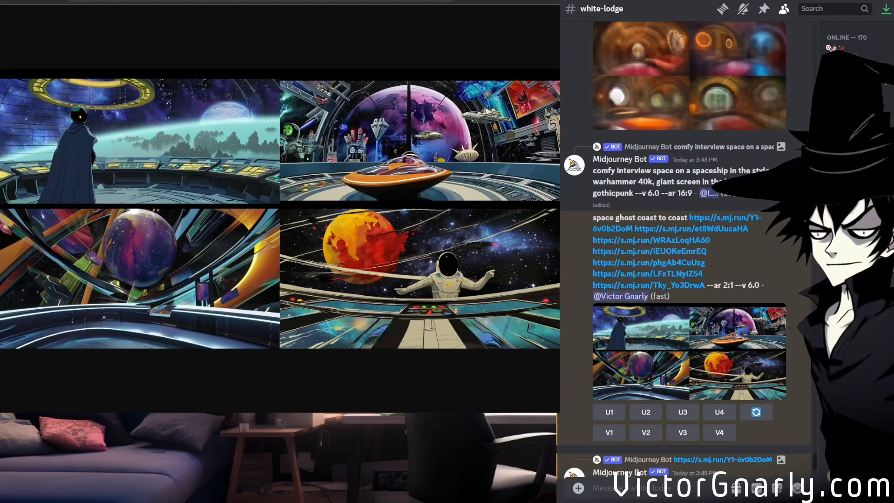
Open the warhammer 40k gothicpunk interview space grid in the browser and examine its four spaceship interiors at full size.
{"action": "scroll", "coordinate": [733, 359], "scroll_direction": "up", "scroll_amount": 10}
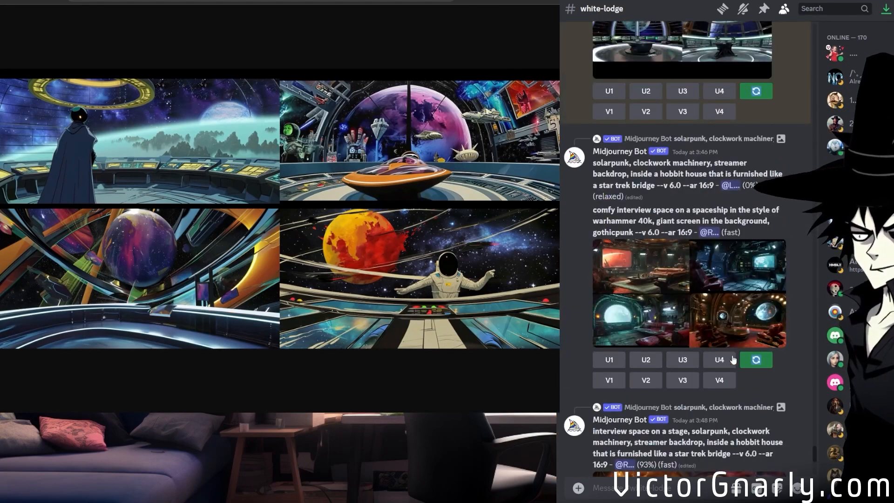
{"action": "left_click", "coordinate": [721, 318]}
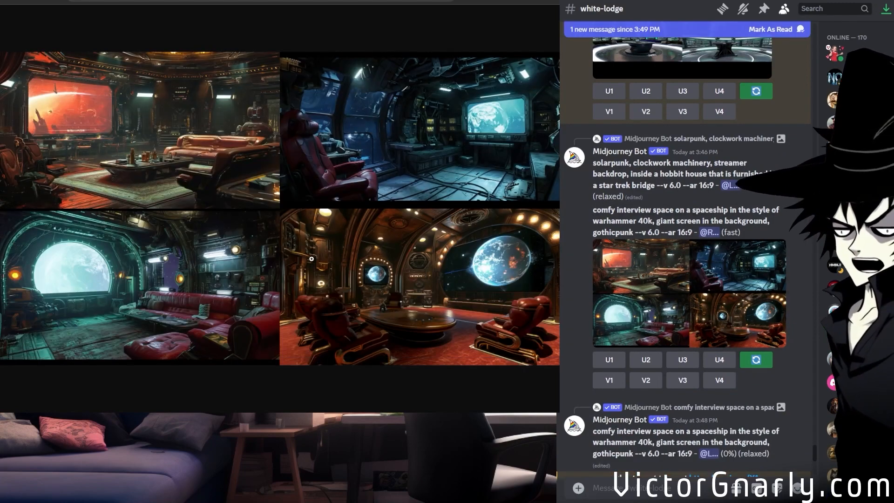
{"action": "left_click", "coordinate": [289, 246]}
{"action": "left_click_drag", "start_coordinate": [306, 410], "coordinate": [163, 408]}
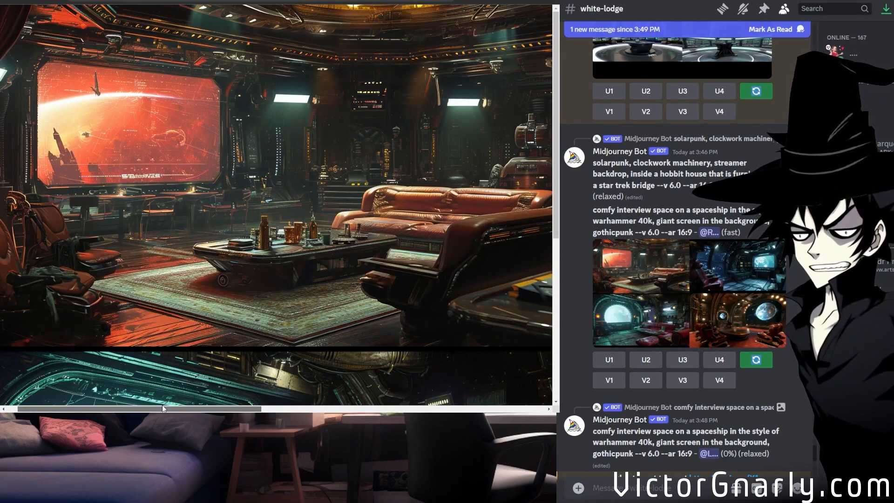
{"action": "mouse_move", "coordinate": [162, 405]}
{"action": "left_mouse_down"}
{"action": "mouse_move", "coordinate": [183, 403]}
{"action": "mouse_move", "coordinate": [168, 408]}
{"action": "left_mouse_up"}
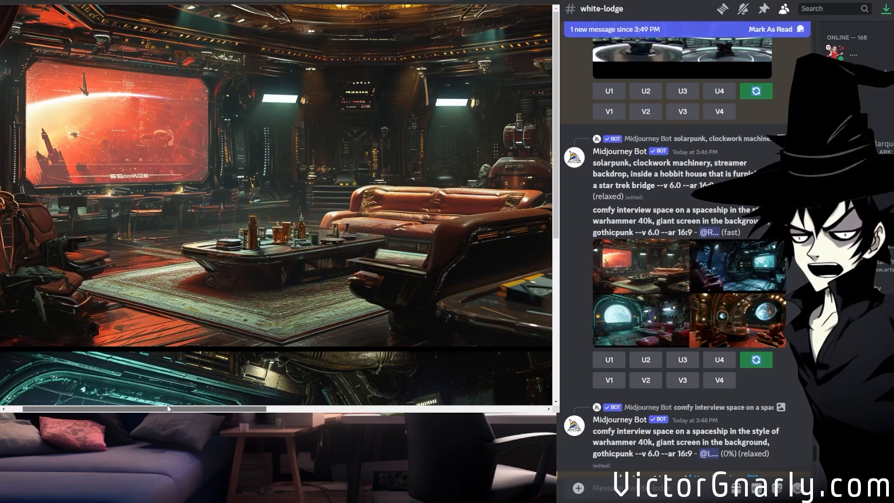
{"action": "left_click_drag", "start_coordinate": [168, 408], "coordinate": [425, 402]}
{"action": "scroll", "coordinate": [282, 331], "scroll_direction": "down", "scroll_amount": 5}
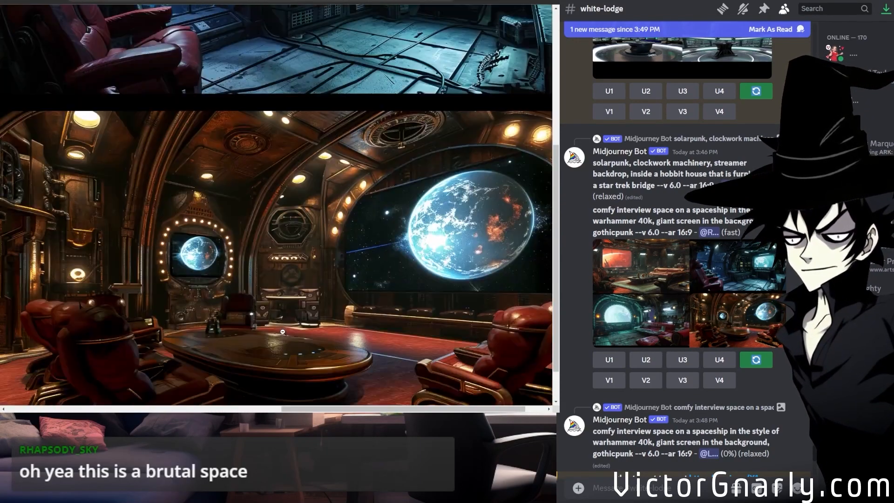
{"action": "left_click_drag", "start_coordinate": [300, 410], "coordinate": [20, 392]}
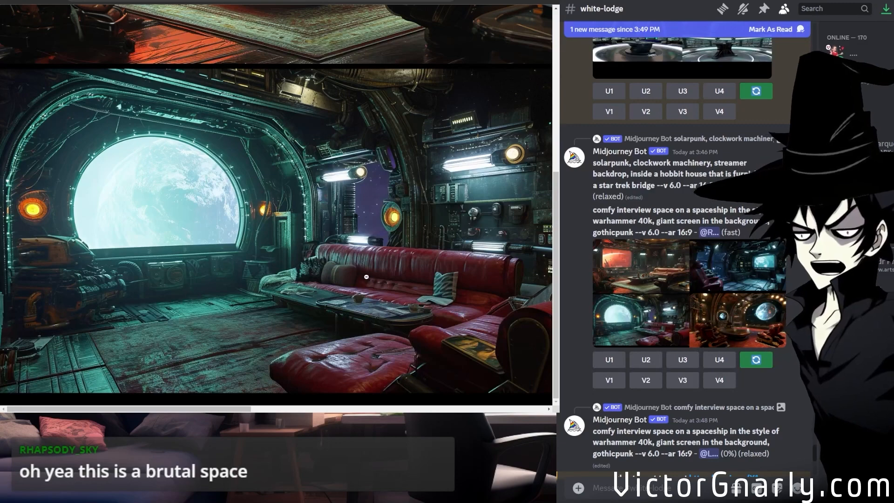
{"action": "scroll", "coordinate": [362, 335], "scroll_direction": "up", "scroll_amount": 1}
{"action": "scroll", "coordinate": [363, 335], "scroll_direction": "up", "scroll_amount": 5}
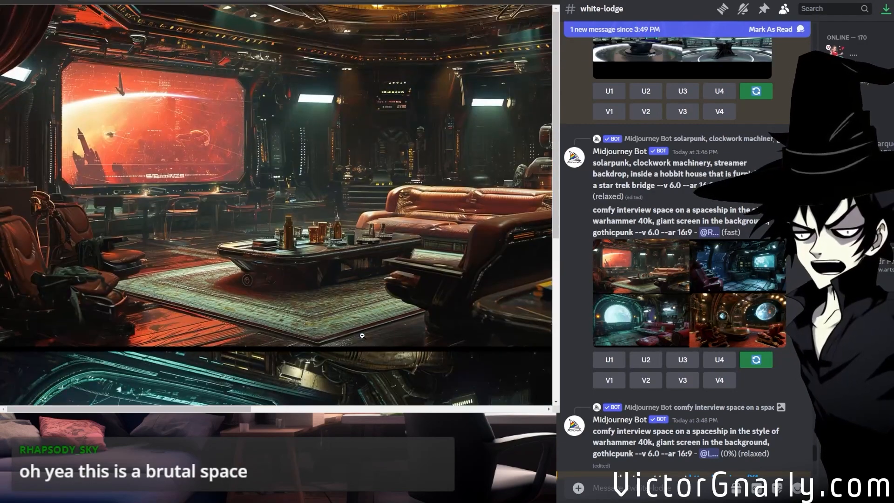
{"action": "left_click_drag", "start_coordinate": [196, 410], "coordinate": [485, 409]}
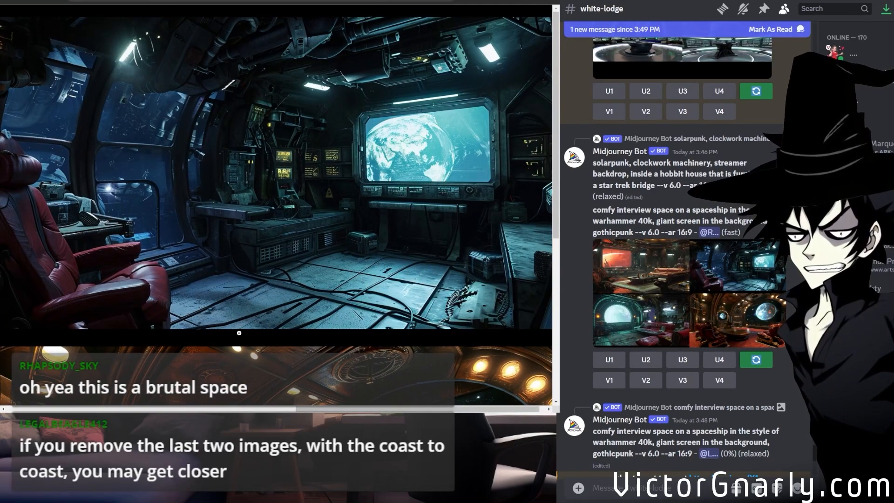
Remix the 2:1 "space ghost coast to coast" prompt with the last two image links removed and submit it.
{"action": "scroll", "coordinate": [673, 305], "scroll_direction": "down", "scroll_amount": 8}
{"action": "scroll", "coordinate": [729, 330], "scroll_direction": "up", "scroll_amount": 3}
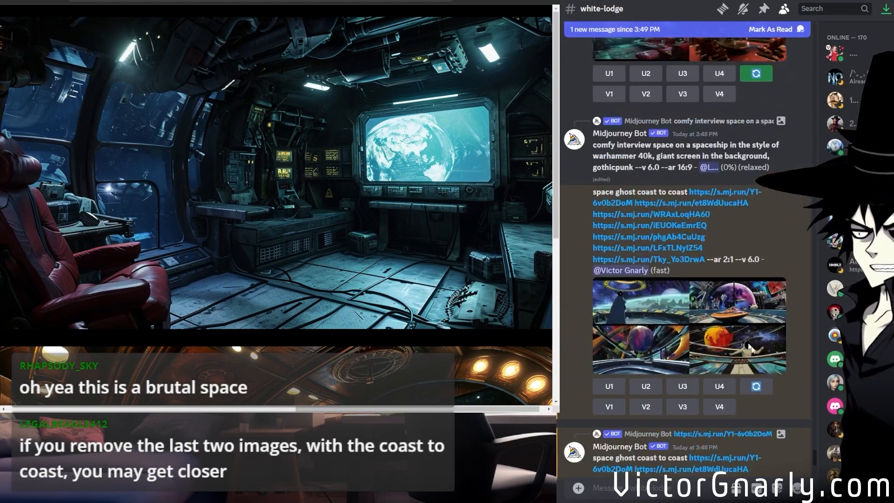
{"action": "left_click", "coordinate": [756, 387]}
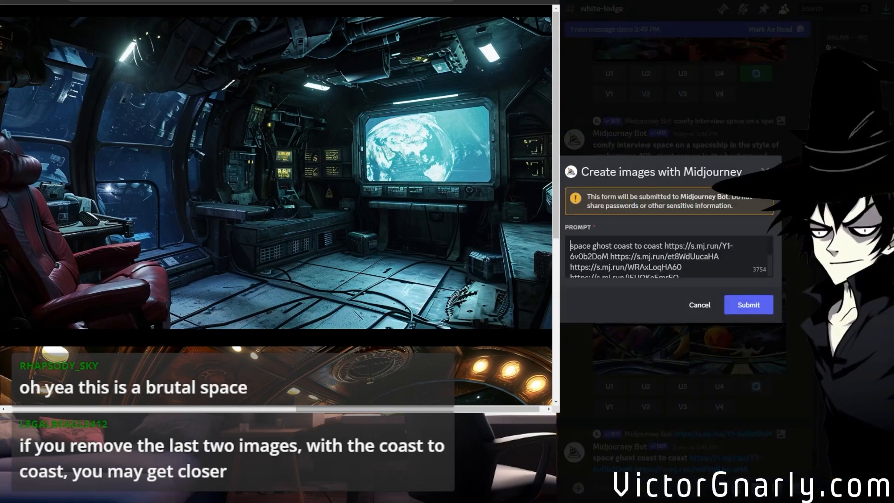
{"action": "scroll", "coordinate": [613, 243], "scroll_direction": "down", "scroll_amount": 5}
{"action": "left_click_drag", "start_coordinate": [677, 267], "coordinate": [569, 256]}
{"action": "key", "text": "BackSpace"}
{"action": "key", "text": "BackSpace"}
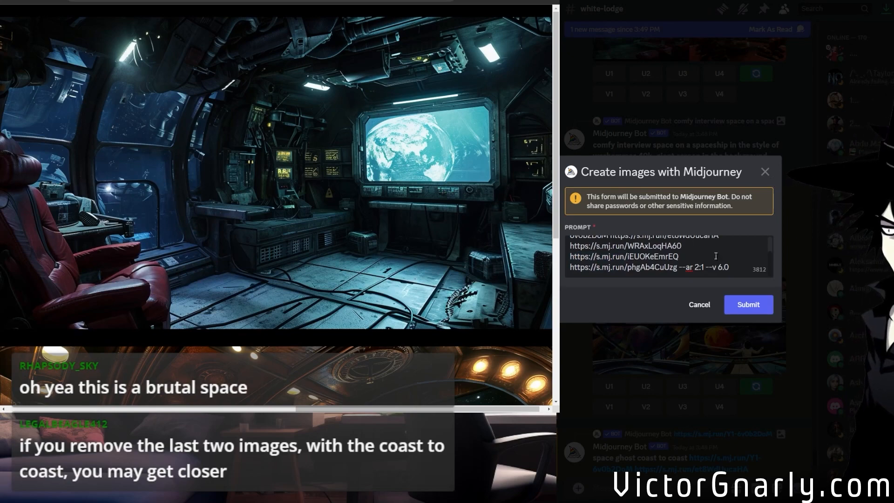
{"action": "left_click", "coordinate": [757, 305]}
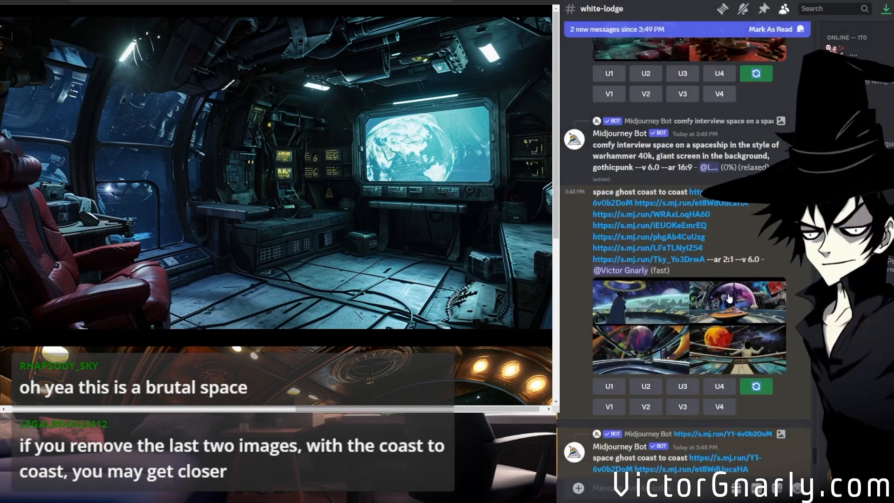
Open the "space ghost coast to coast" grid made without an aspect ratio in the browser and examine its variants at full size.
{"action": "scroll", "coordinate": [685, 304], "scroll_direction": "down", "scroll_amount": 14}
{"action": "scroll", "coordinate": [686, 303], "scroll_direction": "up", "scroll_amount": 10}
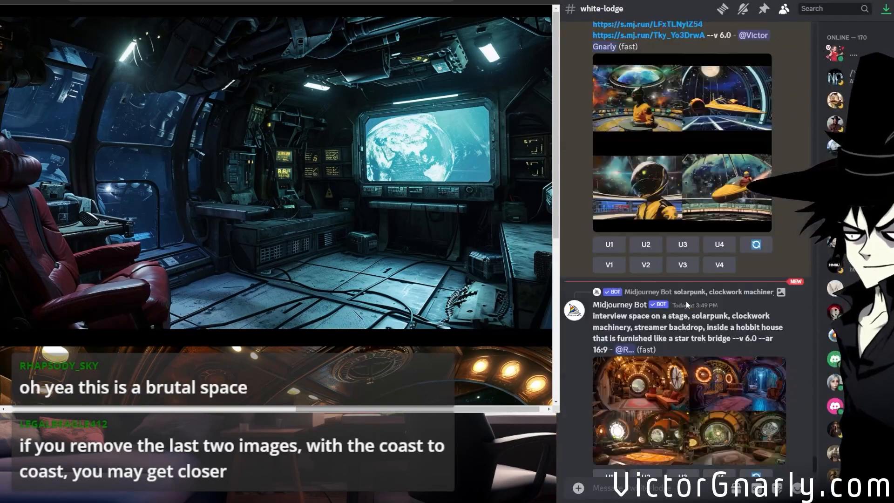
{"action": "scroll", "coordinate": [686, 300], "scroll_direction": "down", "scroll_amount": 4}
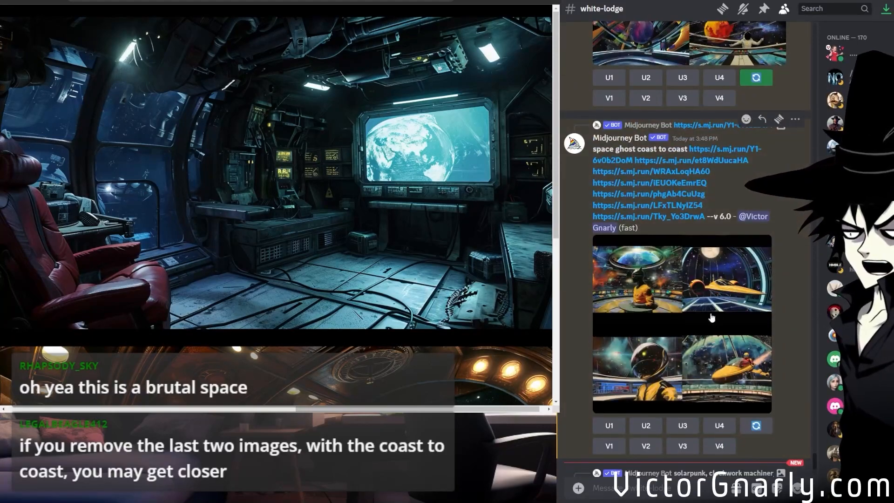
{"action": "left_click", "coordinate": [711, 317]}
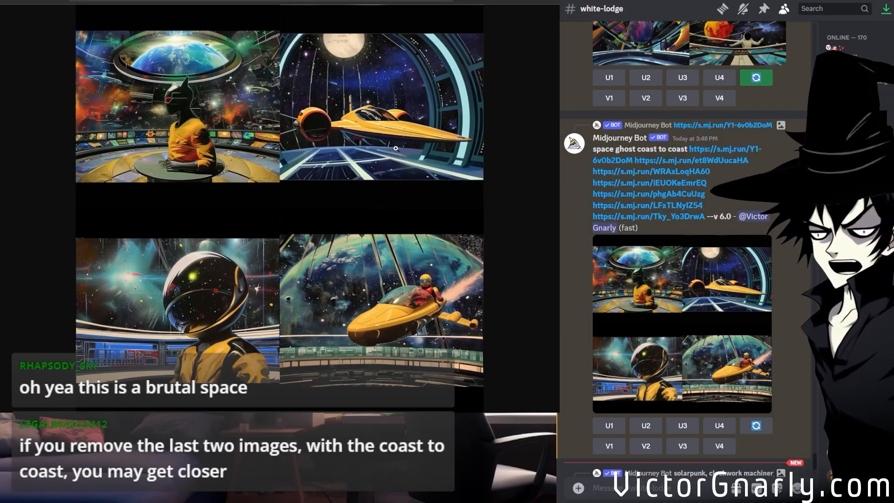
{"action": "left_click", "coordinate": [396, 148]}
{"action": "scroll", "coordinate": [386, 339], "scroll_direction": "down", "scroll_amount": 5}
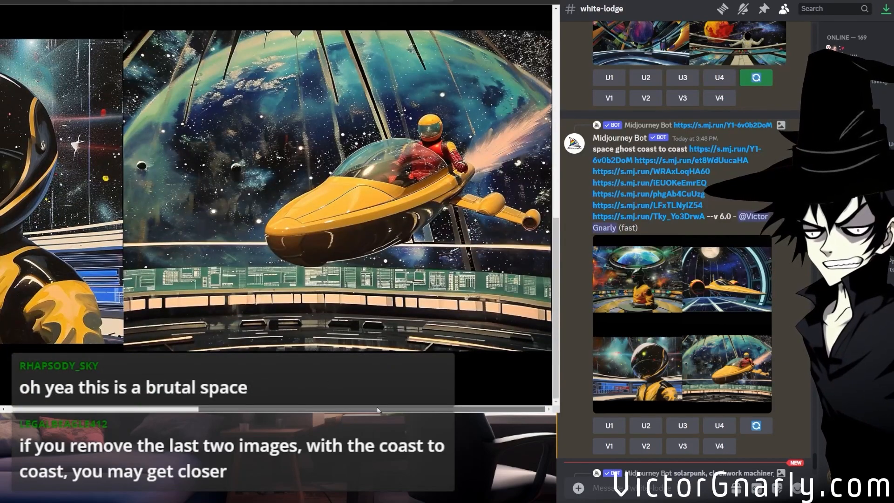
{"action": "left_click_drag", "start_coordinate": [396, 408], "coordinate": [179, 392]}
{"action": "scroll", "coordinate": [187, 372], "scroll_direction": "up", "scroll_amount": 6}
{"action": "scroll", "coordinate": [208, 349], "scroll_direction": "up", "scroll_amount": 4}
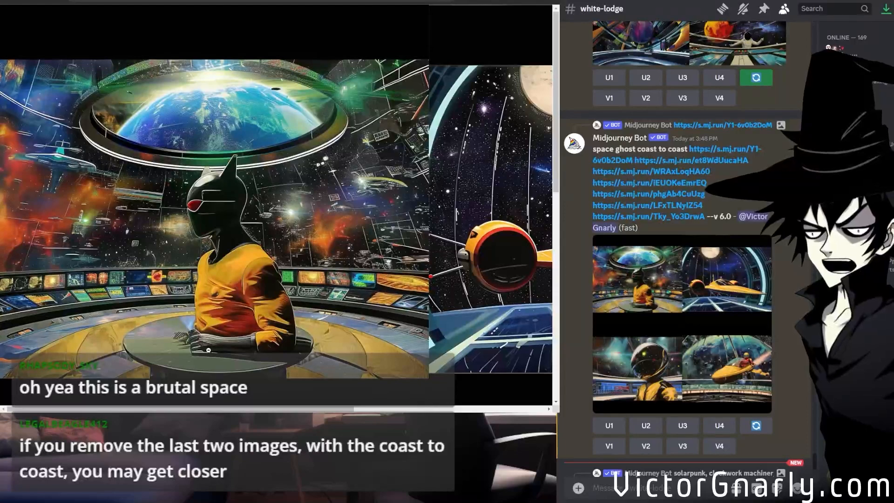
{"action": "left_click", "coordinate": [226, 305]}
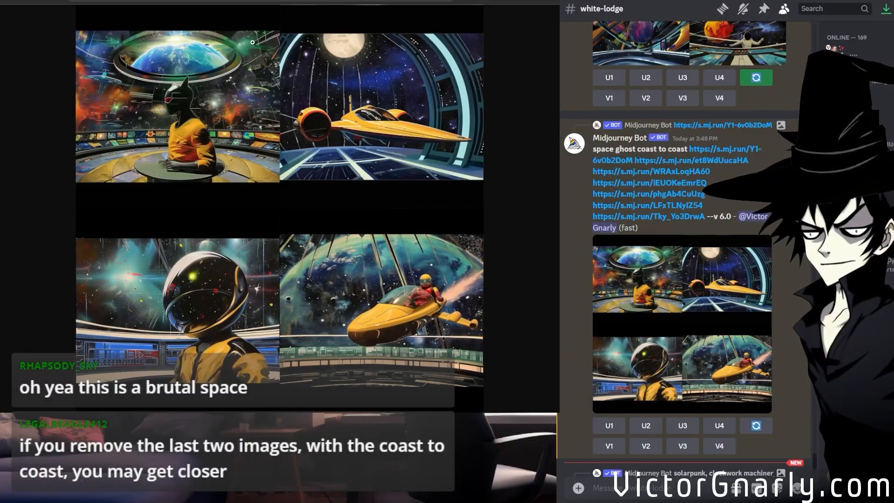
Open the prompt-request channel linked in the white-lodge chat and locate the giant evil eye request.
{"action": "scroll", "coordinate": [716, 385], "scroll_direction": "down", "scroll_amount": 7}
{"action": "scroll", "coordinate": [714, 385], "scroll_direction": "up", "scroll_amount": 15}
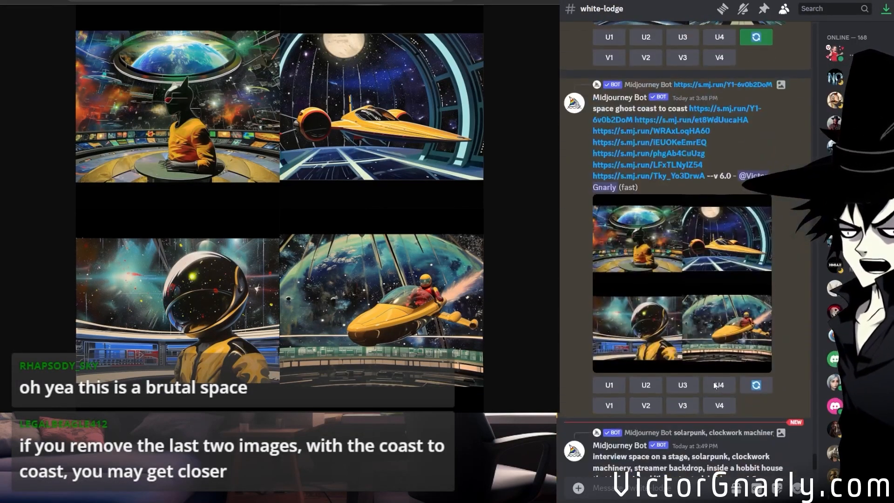
{"action": "scroll", "coordinate": [713, 381], "scroll_direction": "up", "scroll_amount": 8}
{"action": "scroll", "coordinate": [713, 382], "scroll_direction": "down", "scroll_amount": 12}
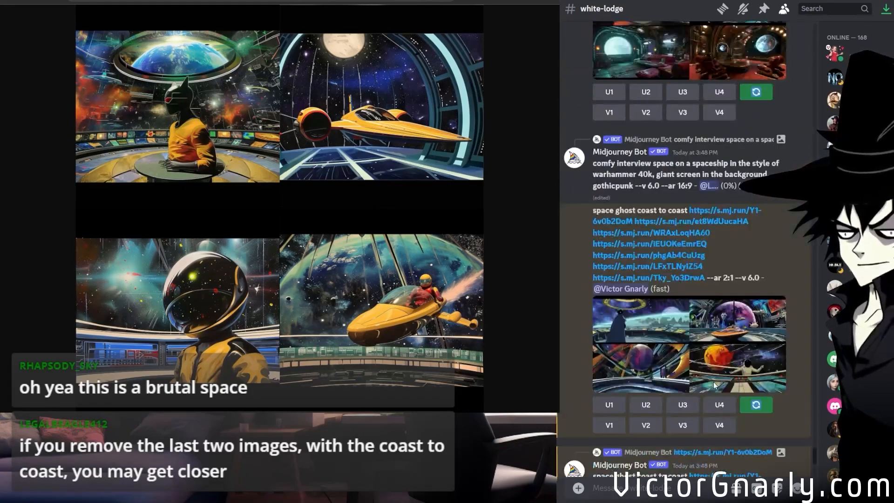
{"action": "scroll", "coordinate": [713, 381], "scroll_direction": "up", "scroll_amount": 15}
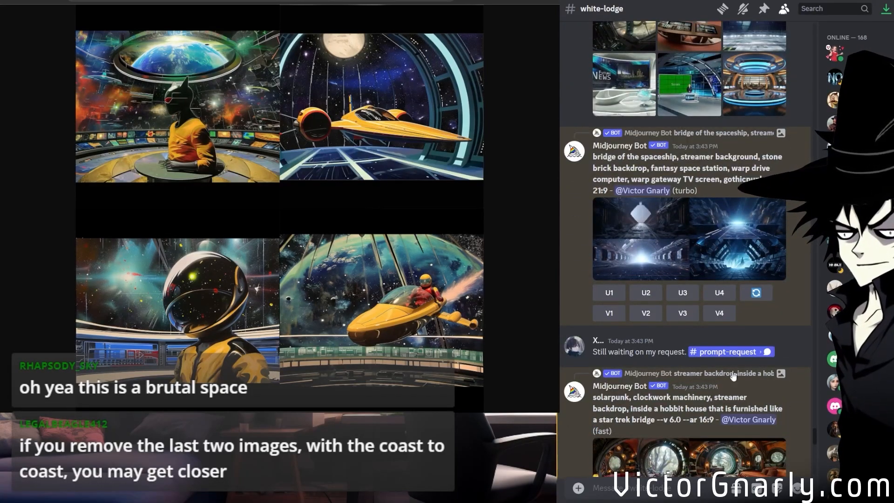
{"action": "left_click", "coordinate": [729, 351]}
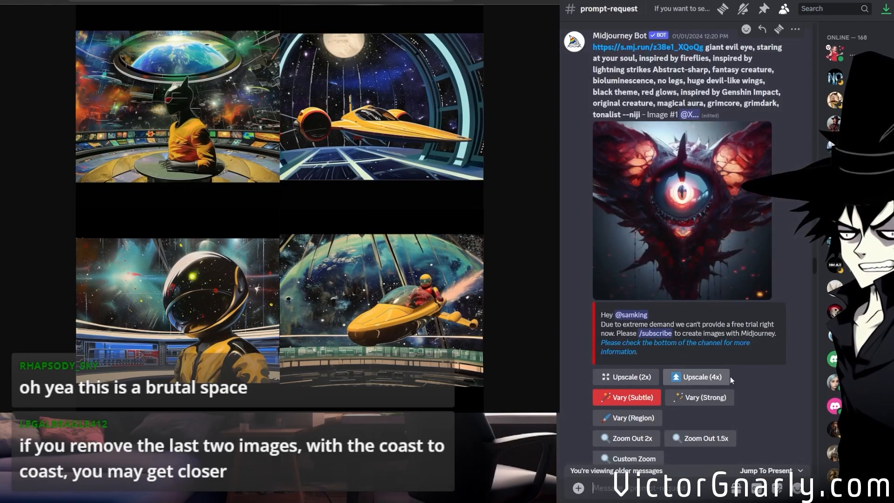
{"action": "scroll", "coordinate": [730, 375], "scroll_direction": "down", "scroll_amount": 8}
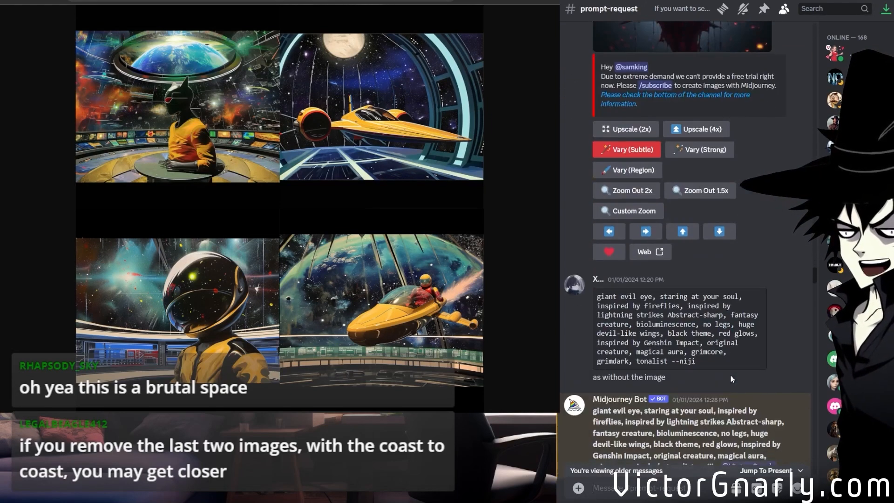
{"action": "scroll", "coordinate": [731, 379], "scroll_direction": "up", "scroll_amount": 3}
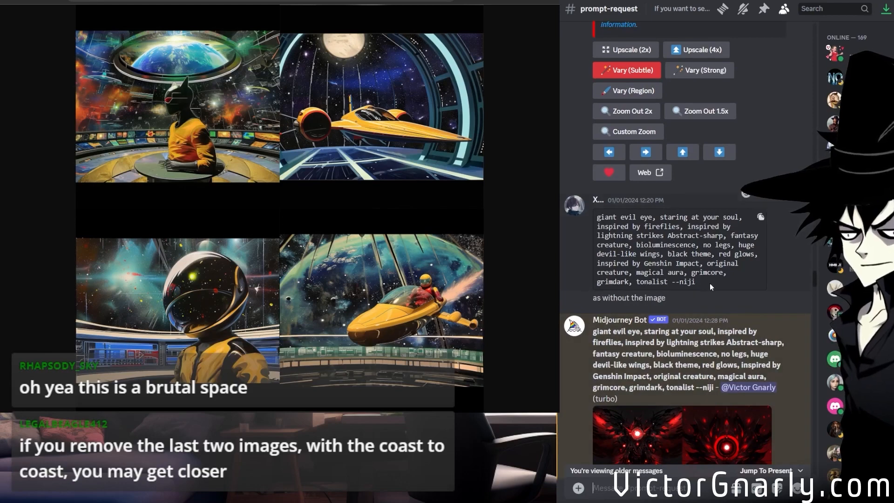
Read the giant evil eye request and its follow-up messages about remixing, upscaling and zooming out the image.
{"action": "left_click_drag", "start_coordinate": [705, 283], "coordinate": [597, 217]}
{"action": "scroll", "coordinate": [653, 345], "scroll_direction": "down", "scroll_amount": 13}
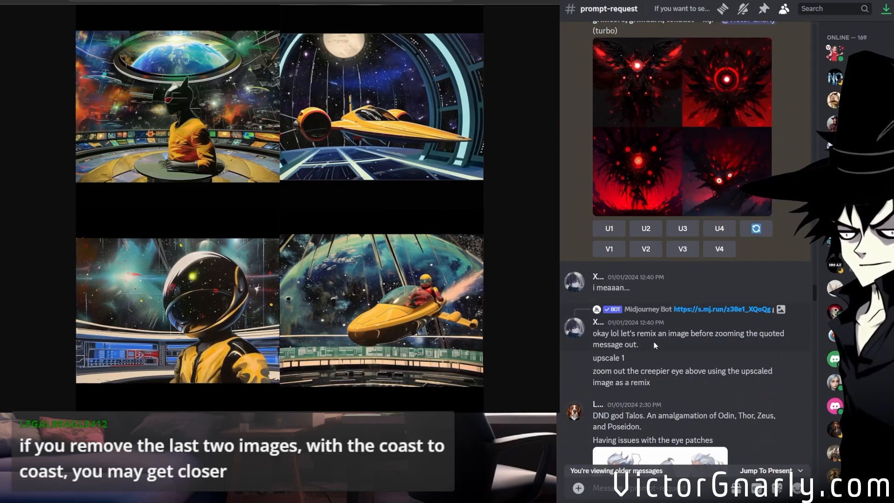
{"action": "scroll", "coordinate": [662, 359], "scroll_direction": "down", "scroll_amount": 4}
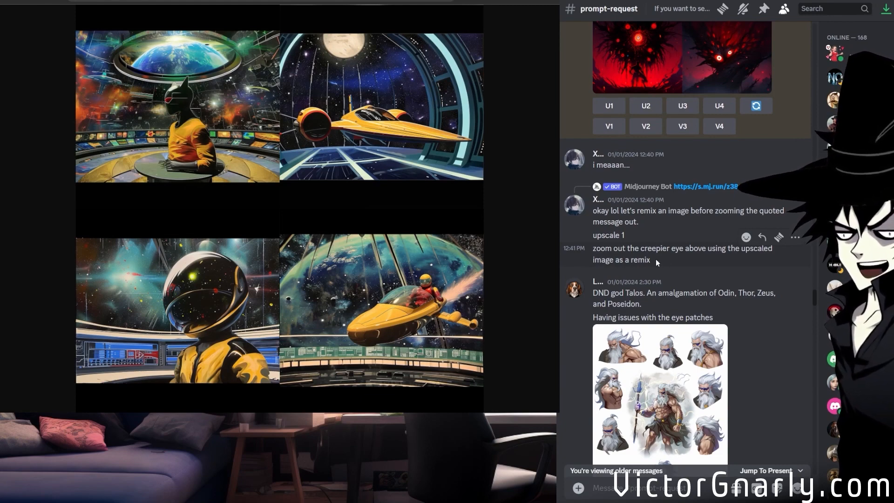
{"action": "scroll", "coordinate": [655, 259], "scroll_direction": "down", "scroll_amount": 2}
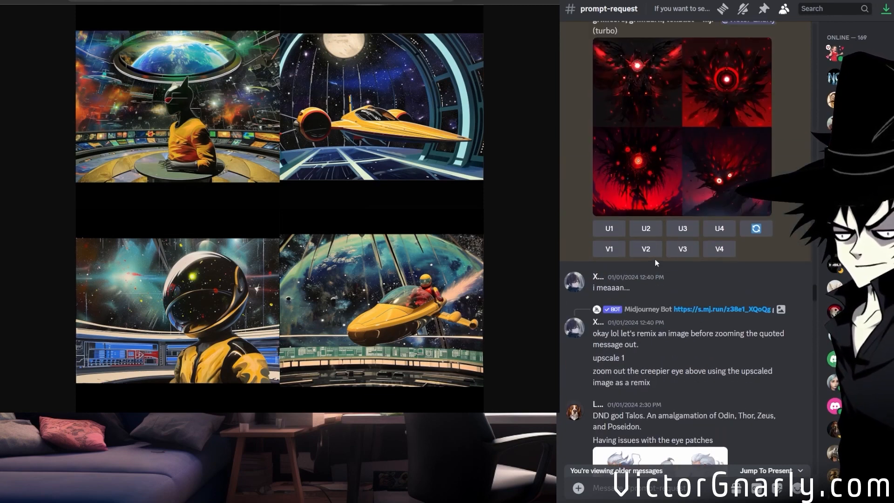
{"action": "scroll", "coordinate": [655, 259], "scroll_direction": "up", "scroll_amount": 6}
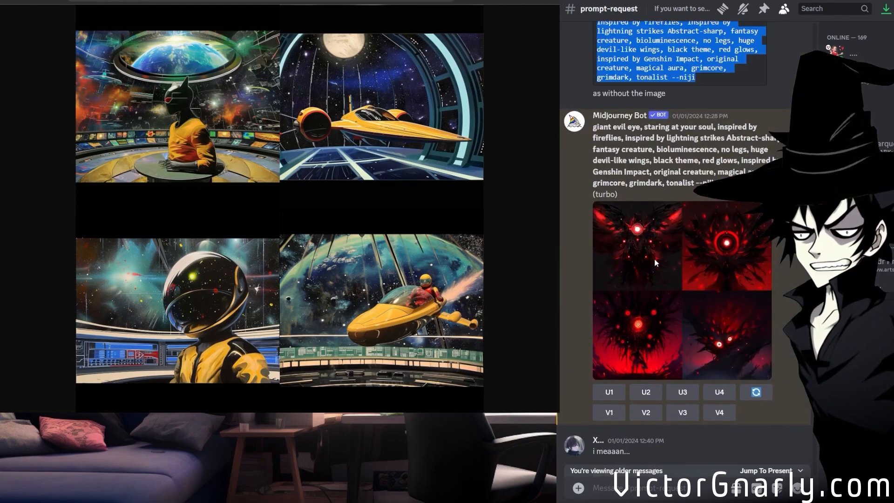
{"action": "scroll", "coordinate": [655, 259], "scroll_direction": "down", "scroll_amount": 3}
{"action": "scroll", "coordinate": [676, 313], "scroll_direction": "up", "scroll_amount": 7}
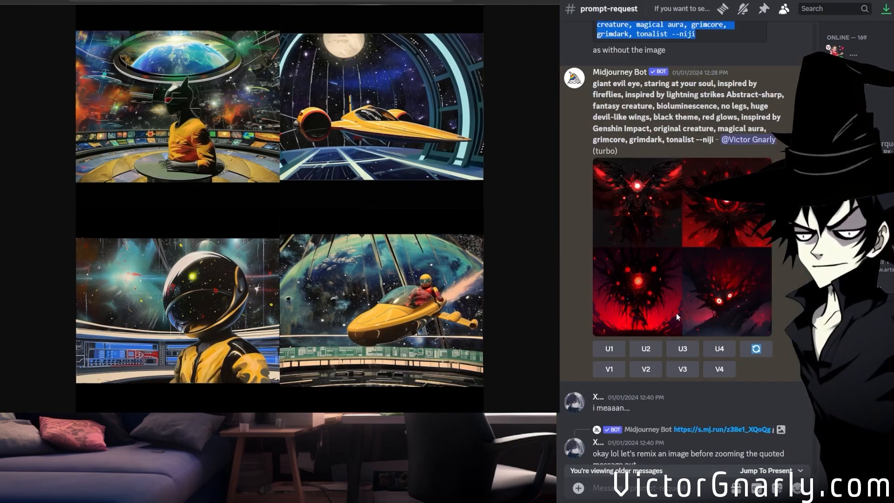
Highlight the requested giant evil eye prompt, from its opening words through "tonalist --niji", to review its wording.
{"action": "left_click", "coordinate": [675, 256]}
{"action": "scroll", "coordinate": [676, 257], "scroll_direction": "up", "scroll_amount": 2}
{"action": "left_click_drag", "start_coordinate": [703, 317], "coordinate": [640, 295]}
{"action": "left_click", "coordinate": [640, 296]}
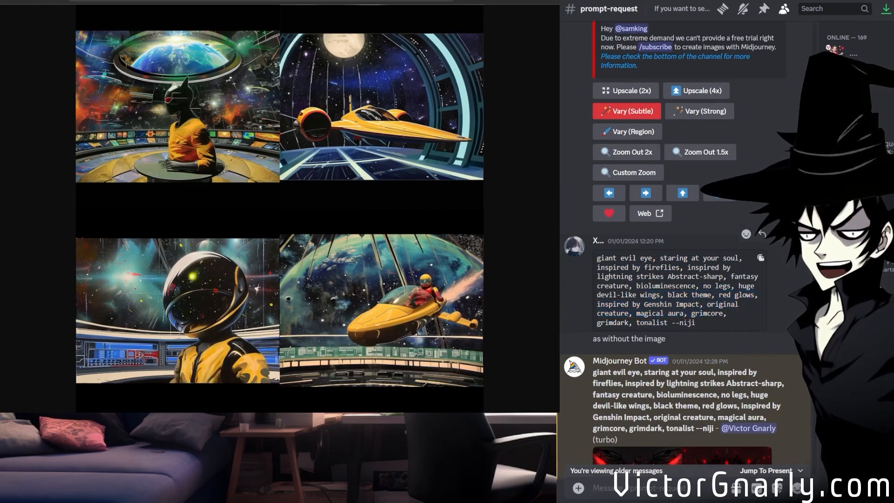
{"action": "left_click_drag", "start_coordinate": [698, 327], "coordinate": [603, 259]}
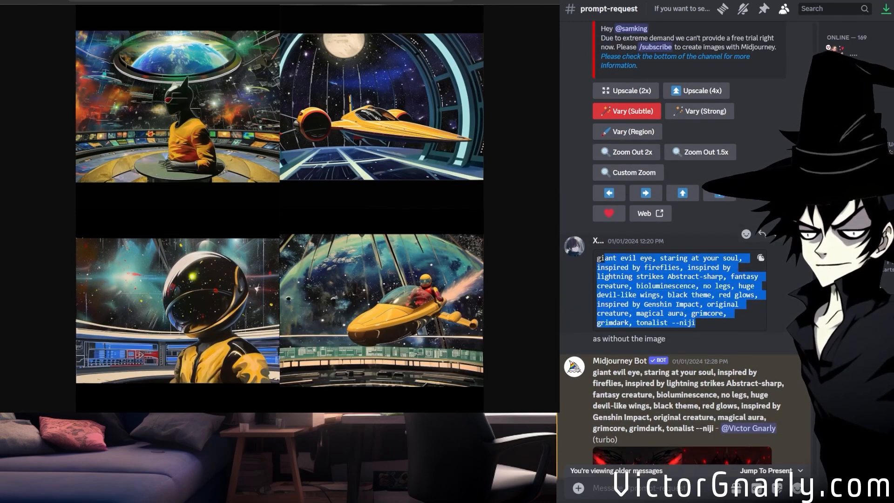
{"action": "scroll", "coordinate": [656, 304], "scroll_direction": "down", "scroll_amount": 2}
{"action": "scroll", "coordinate": [656, 303], "scroll_direction": "up", "scroll_amount": 2}
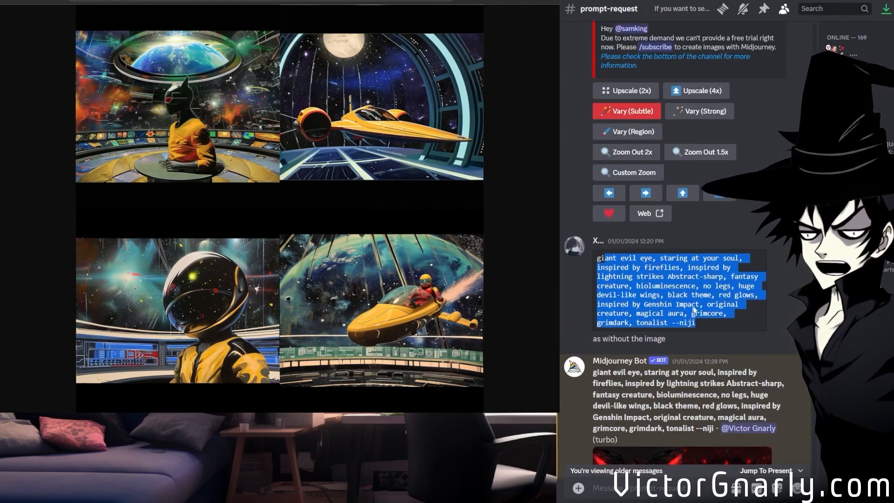
{"action": "left_click", "coordinate": [699, 327]}
{"action": "left_click_drag", "start_coordinate": [639, 303], "coordinate": [601, 265]}
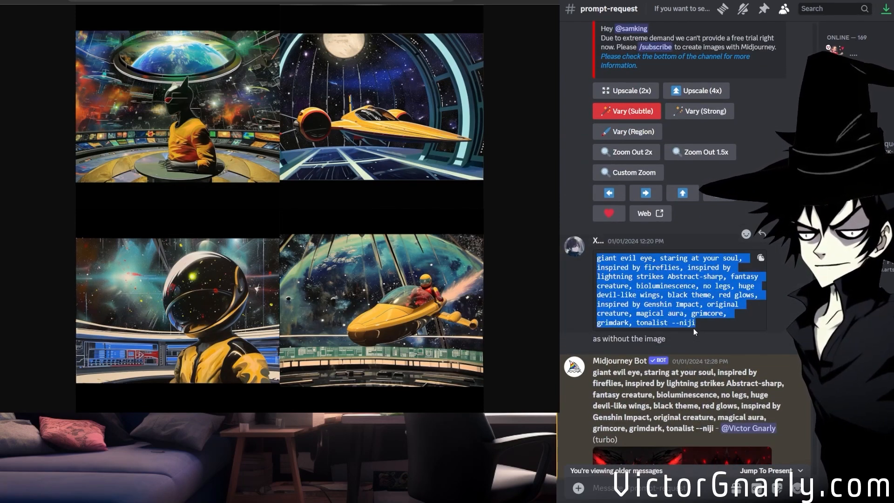
{"action": "left_click", "coordinate": [694, 328]}
{"action": "left_click_drag", "start_coordinate": [711, 330], "coordinate": [600, 257]}
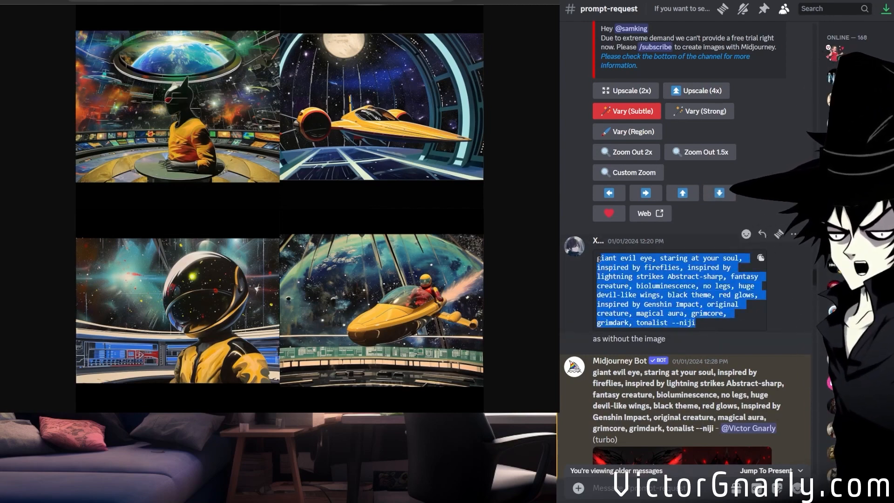
{"action": "scroll", "coordinate": [661, 303], "scroll_direction": "up", "scroll_amount": 1}
{"action": "scroll", "coordinate": [671, 309], "scroll_direction": "down", "scroll_amount": 10}
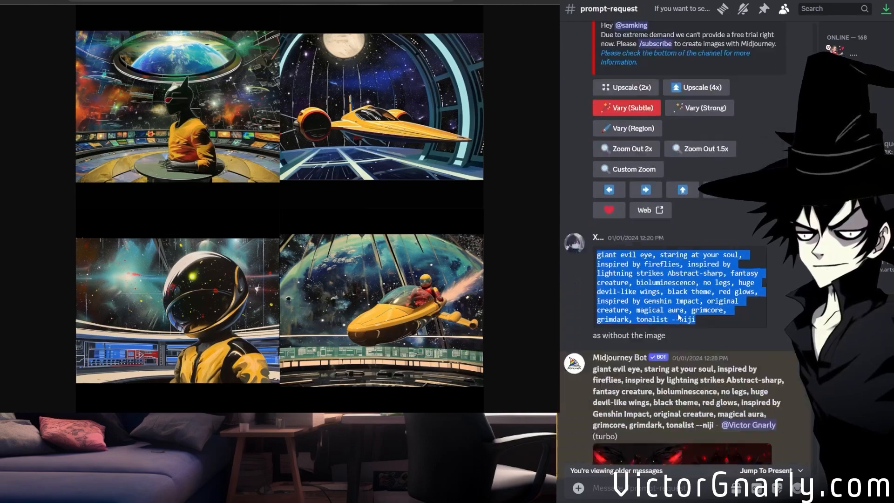
{"action": "left_click_drag", "start_coordinate": [611, 333], "coordinate": [667, 372]}
Compare the original evil eye image with the red grid generated from the same prompt without the image.
{"action": "scroll", "coordinate": [679, 379], "scroll_direction": "up", "scroll_amount": 15}
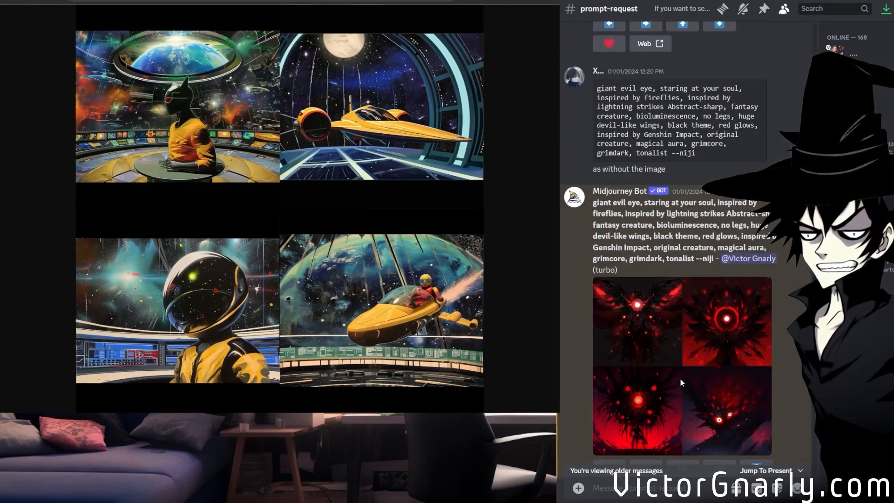
{"action": "scroll", "coordinate": [680, 378], "scroll_direction": "down", "scroll_amount": 10}
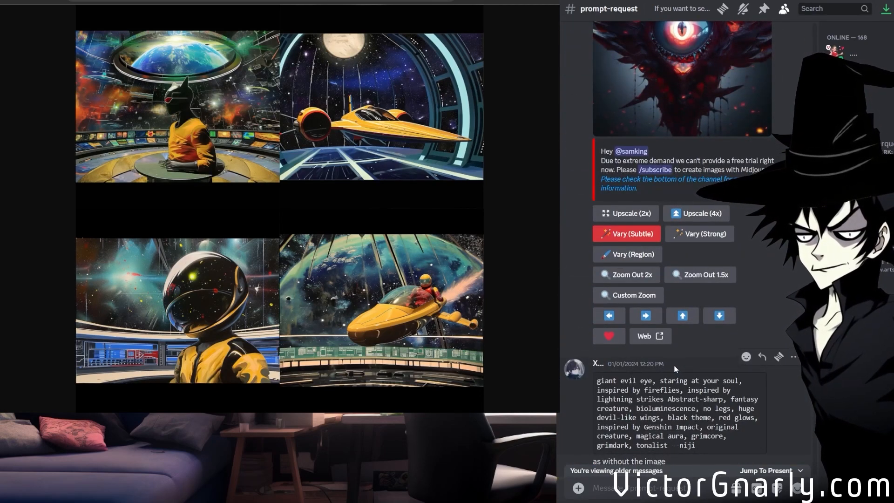
{"action": "scroll", "coordinate": [675, 368], "scroll_direction": "up", "scroll_amount": 3}
{"action": "scroll", "coordinate": [674, 369], "scroll_direction": "down", "scroll_amount": 6}
{"action": "scroll", "coordinate": [674, 369], "scroll_direction": "down", "scroll_amount": 4}
{"action": "scroll", "coordinate": [674, 368], "scroll_direction": "up", "scroll_amount": 4}
{"action": "scroll", "coordinate": [673, 367], "scroll_direction": "down", "scroll_amount": 10}
{"action": "scroll", "coordinate": [672, 365], "scroll_direction": "up", "scroll_amount": 10}
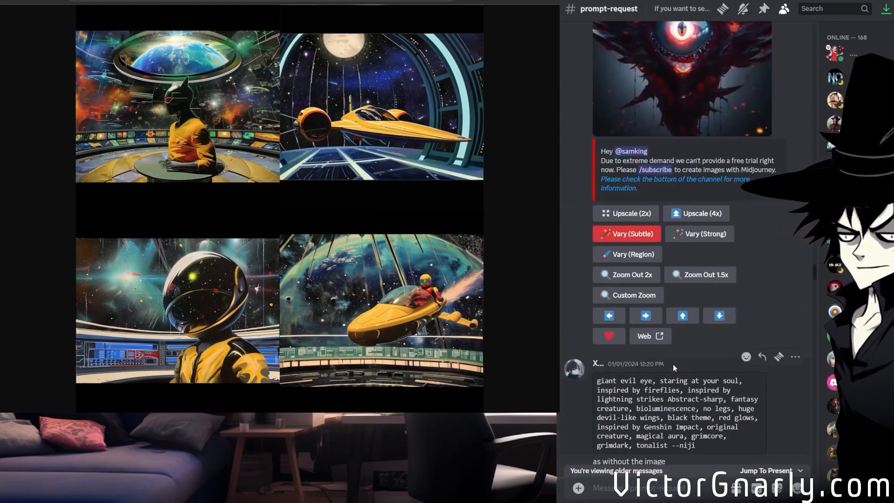
{"action": "scroll", "coordinate": [672, 364], "scroll_direction": "down", "scroll_amount": 5}
{"action": "scroll", "coordinate": [639, 251], "scroll_direction": "down", "scroll_amount": 1}
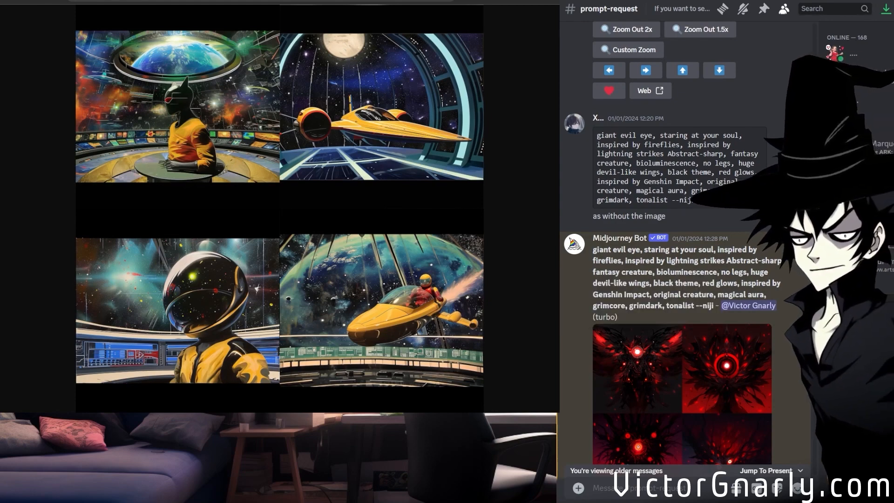
Return to the white-lodge channel and examine the new 2:1 "space ghost coast to coast" grid at full size in the browser.
{"action": "left_click", "coordinate": [589, 341]}
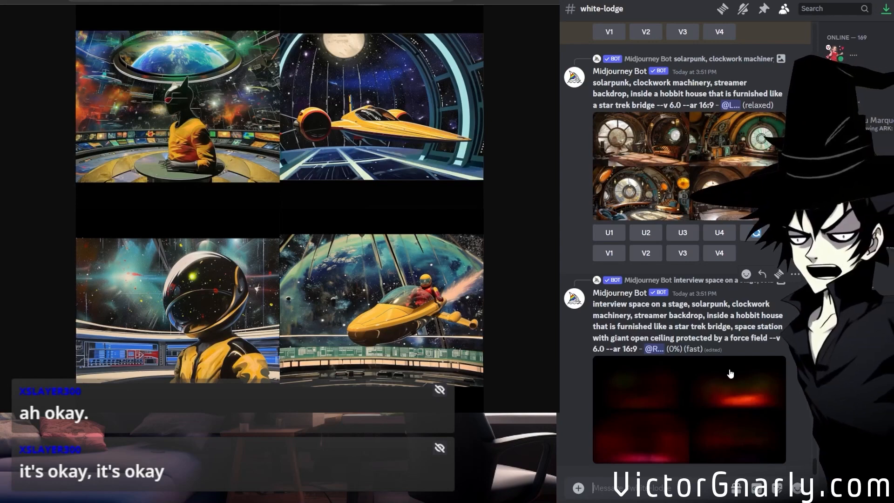
{"action": "scroll", "coordinate": [761, 403], "scroll_direction": "up", "scroll_amount": 8}
{"action": "scroll", "coordinate": [761, 403], "scroll_direction": "down", "scroll_amount": 5}
{"action": "scroll", "coordinate": [757, 399], "scroll_direction": "up", "scroll_amount": 5}
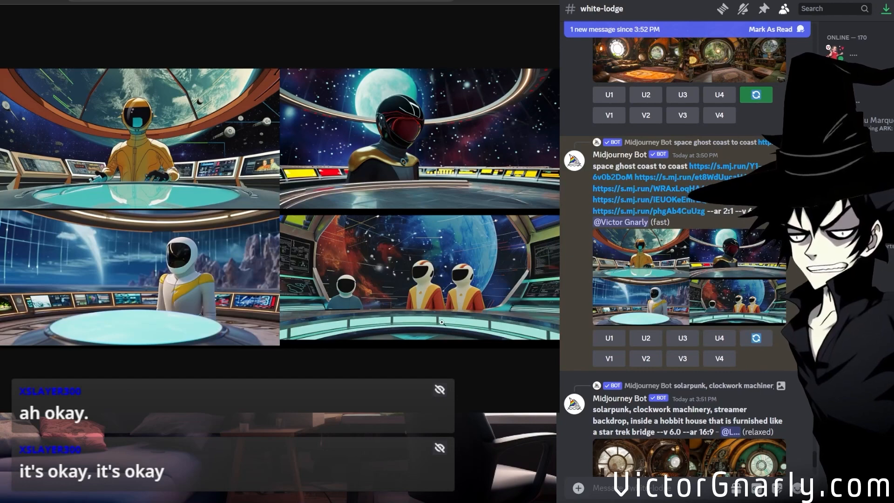
{"action": "left_click", "coordinate": [426, 316]}
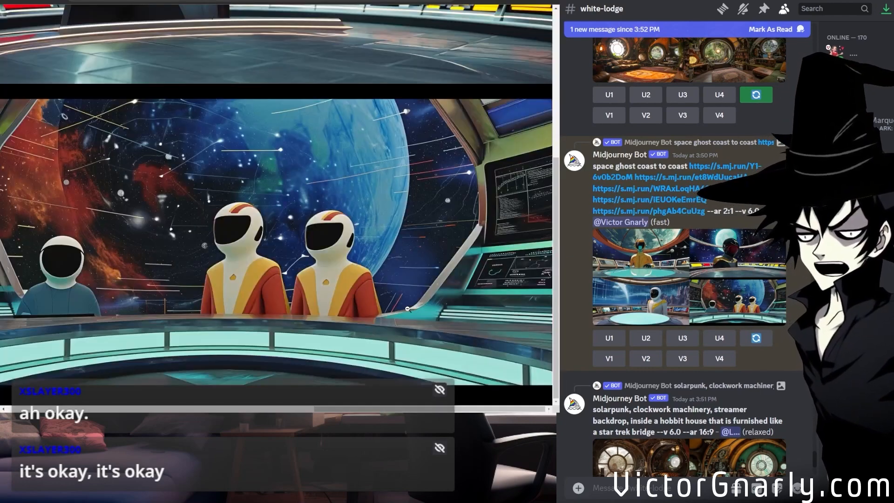
{"action": "left_click_drag", "start_coordinate": [358, 404], "coordinate": [311, 396]}
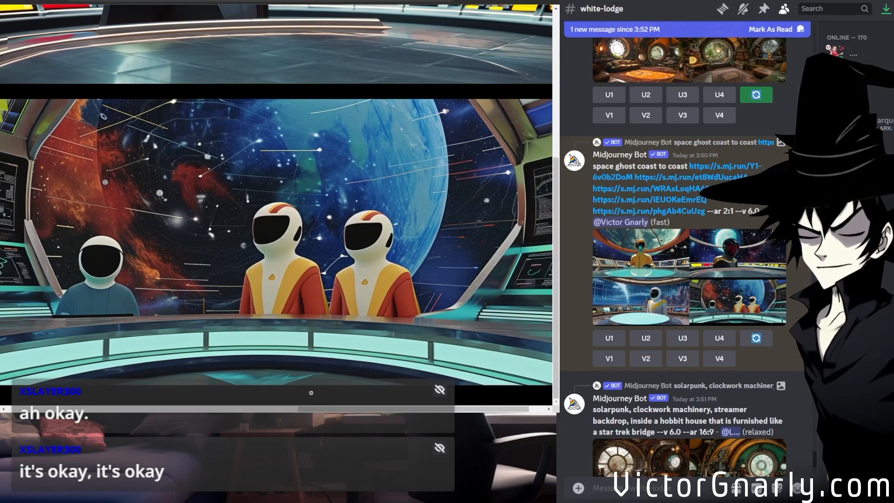
{"action": "left_click", "coordinate": [378, 321]}
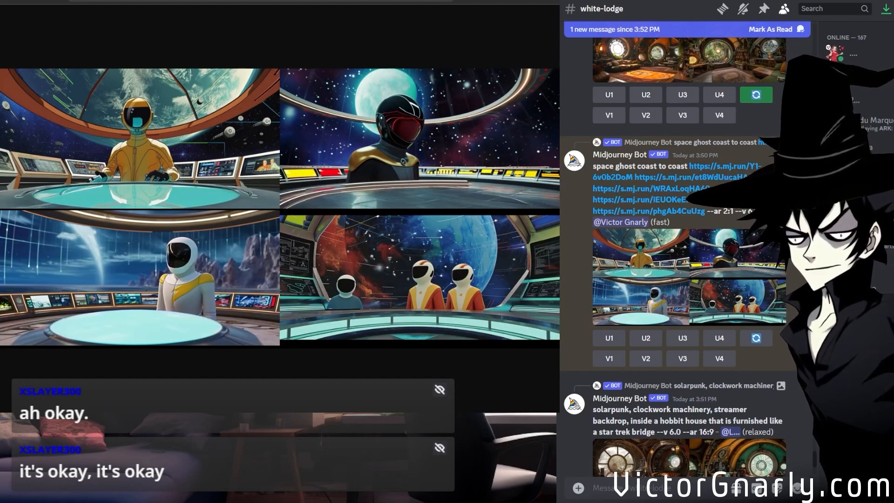
Review the newest white-lodge generations alongside the earlier warhammer 40k and "space ghost coast to coast" posts.
{"action": "scroll", "coordinate": [686, 326], "scroll_direction": "down", "scroll_amount": 10}
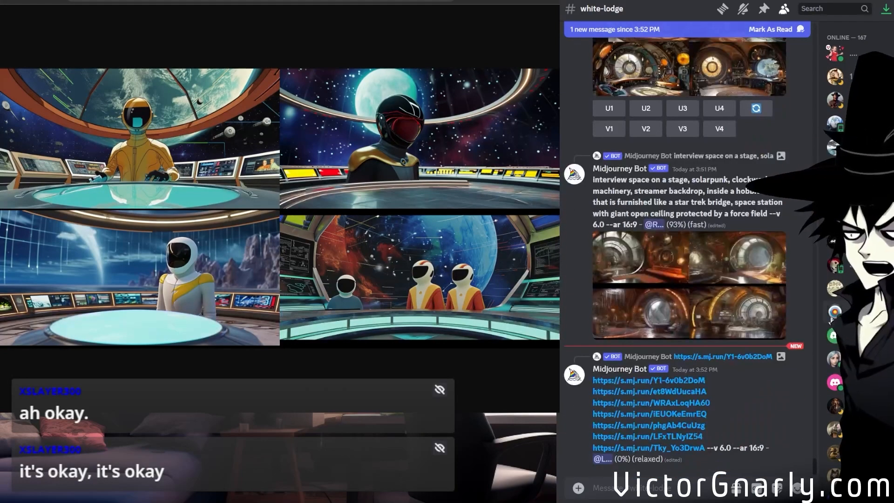
{"action": "scroll", "coordinate": [698, 326], "scroll_direction": "up", "scroll_amount": 8}
{"action": "scroll", "coordinate": [698, 326], "scroll_direction": "up", "scroll_amount": 5}
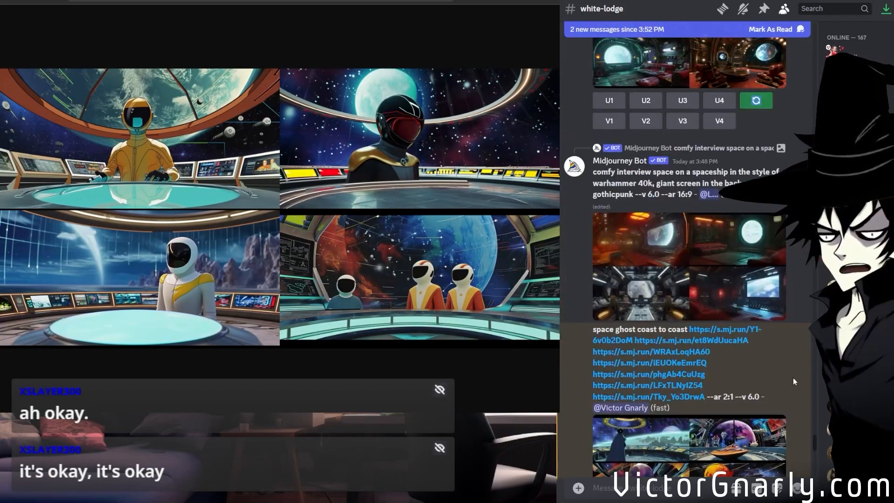
{"action": "scroll", "coordinate": [793, 378], "scroll_direction": "down", "scroll_amount": 8}
{"action": "scroll", "coordinate": [787, 376], "scroll_direction": "down", "scroll_amount": 10}
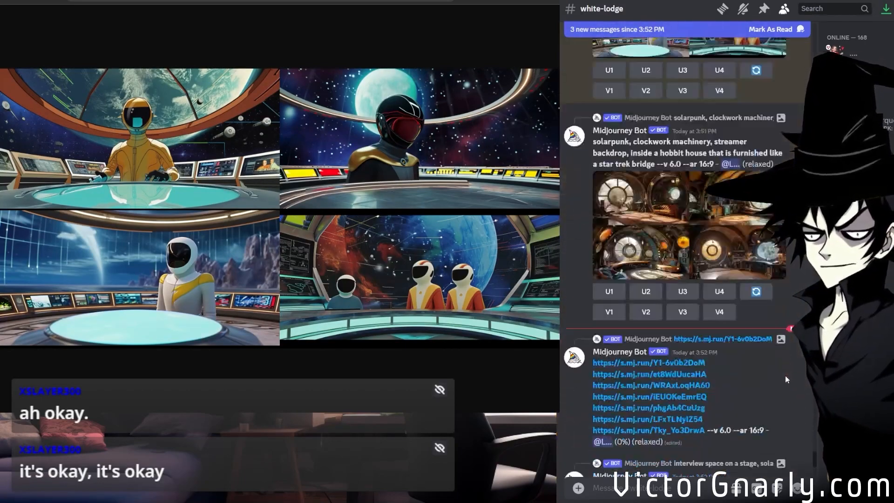
Start a Midjourney /imagine prompt in the white-lodge channel with the text "space ghost coast to coast".
{"action": "scroll", "coordinate": [725, 396], "scroll_direction": "down", "scroll_amount": 6}
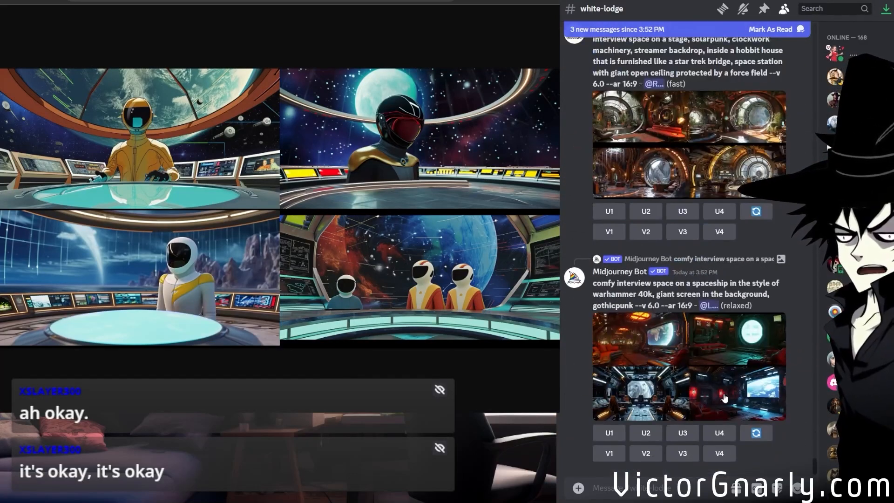
{"action": "left_click", "coordinate": [643, 485]}
{"action": "type", "text": "/im"}
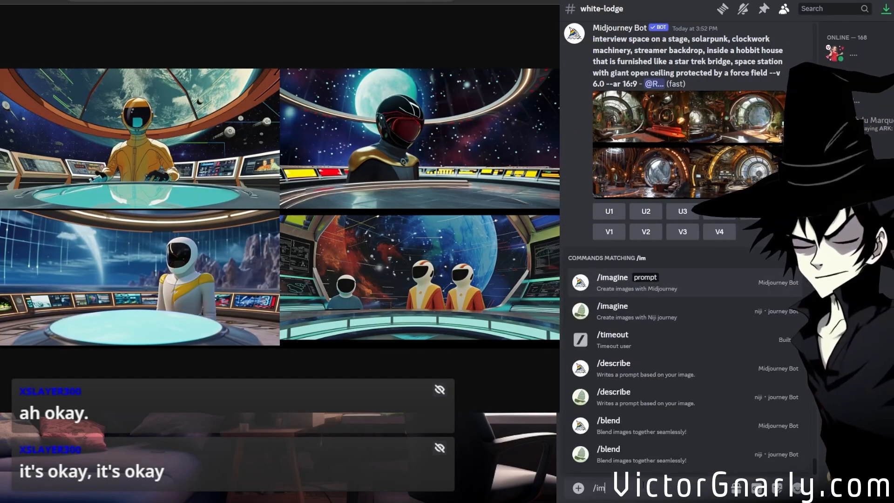
{"action": "left_click", "coordinate": [628, 284]}
{"action": "type", "text": "space ghost"}
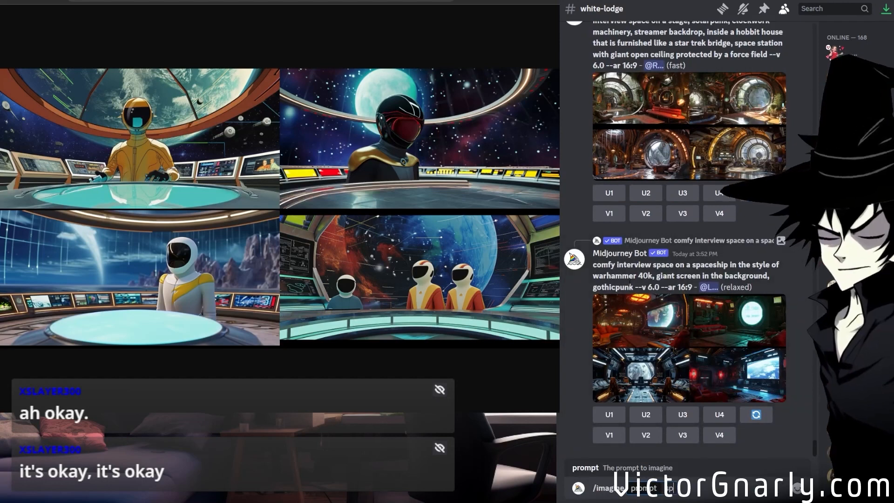
{"action": "type", "text": " coast to coast"}
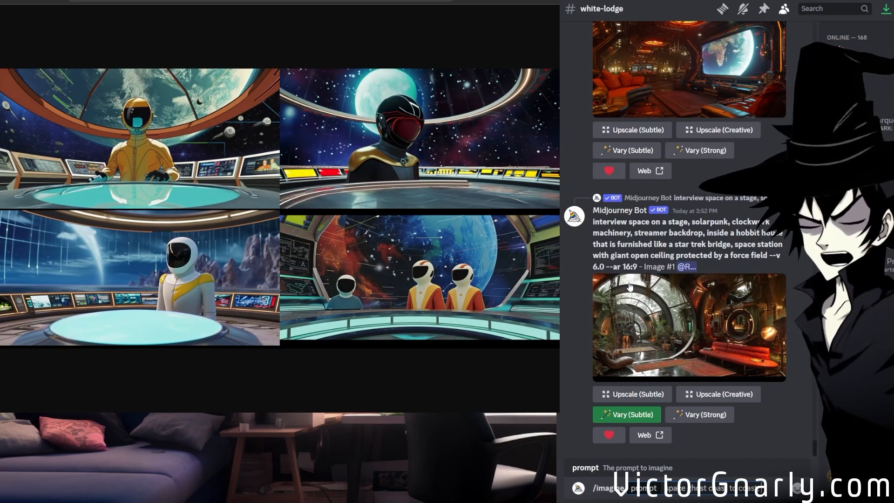
{"action": "type", "text": ", castle is"}
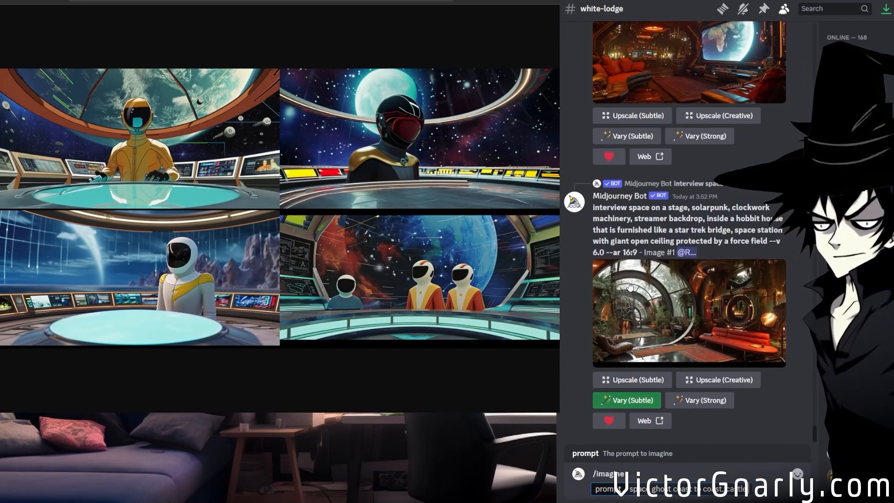
{"action": "key", "text": "BackSpace"}
{"action": "key", "text": "BackSpace"}
{"action": "key", "text": "BackSpace"}
{"action": "key", "text": "BackSpace"}
{"action": "key", "text": "BackSpace"}
{"action": "key", "text": "BackSpace"}
{"action": "key", "text": "BackSpace"}
{"action": "key", "text": "BackSpace"}
{"action": "key", "text": "BackSpace"}
{"action": "key", "text": "BackSpace"}
{"action": "key", "text": "BackSpace"}
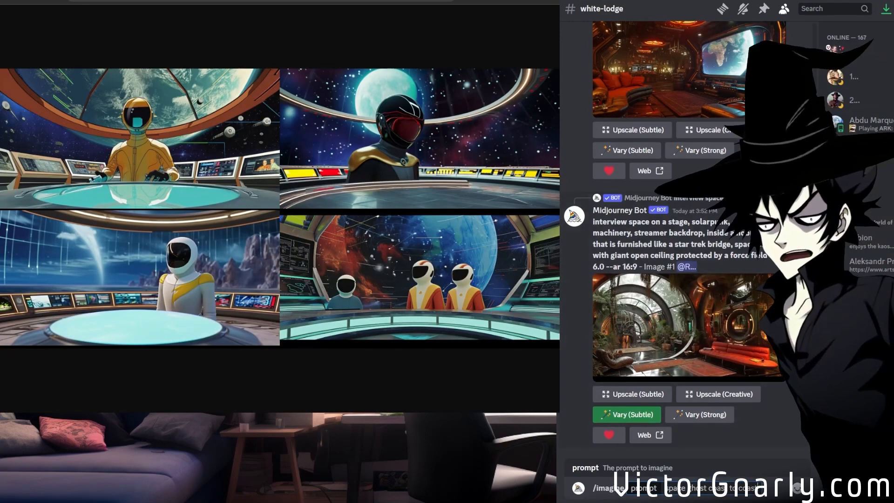
Copy "stone brick backdrop, fantasy space station" from the earlier 3:36 PM post and append it to the prompt after a comma.
{"action": "left_click_drag", "start_coordinate": [814, 447], "coordinate": [814, 417]}
{"action": "scroll", "coordinate": [684, 242], "scroll_direction": "down", "scroll_amount": 10}
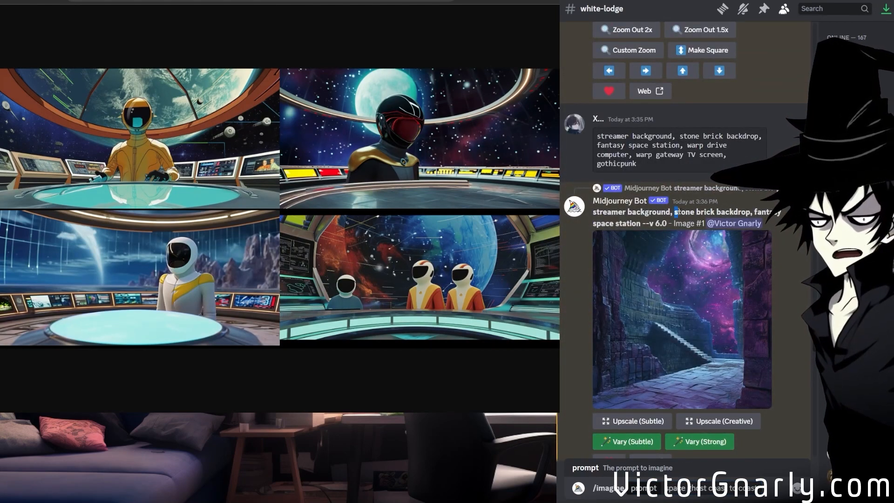
{"action": "left_click_drag", "start_coordinate": [674, 212], "coordinate": [641, 223]}
{"action": "key", "text": "ctrl+c"}
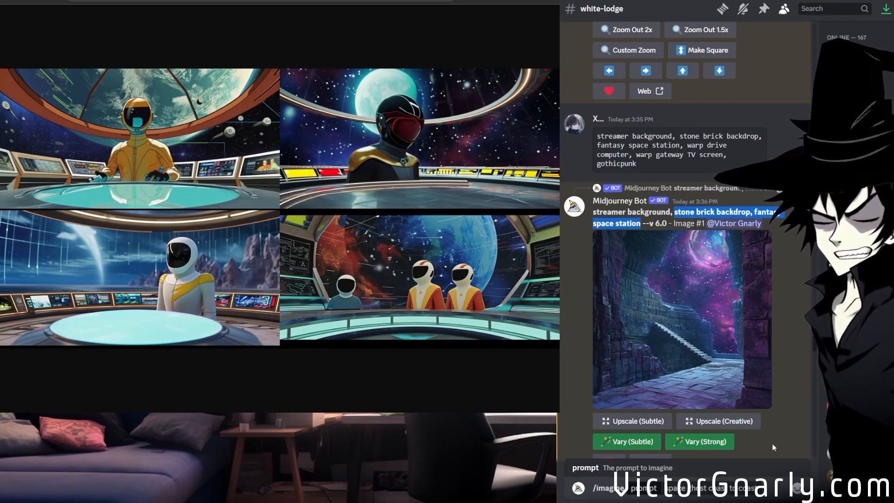
{"action": "left_click", "coordinate": [754, 487]}
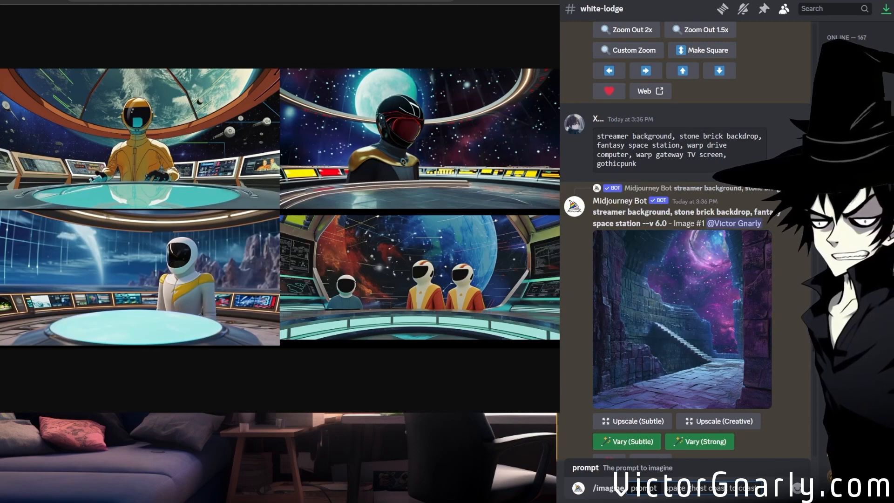
{"action": "type", "text": ","}
{"action": "key", "text": "ctrl+v"}
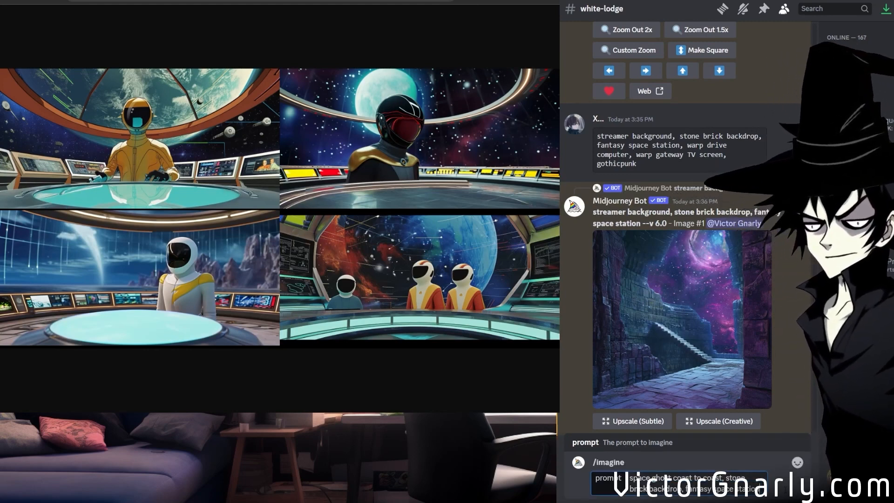
Add the aspect ratio parameter --ar 21:9 to the prompt and submit it.
{"action": "type", "text": "--ar 21:9"}
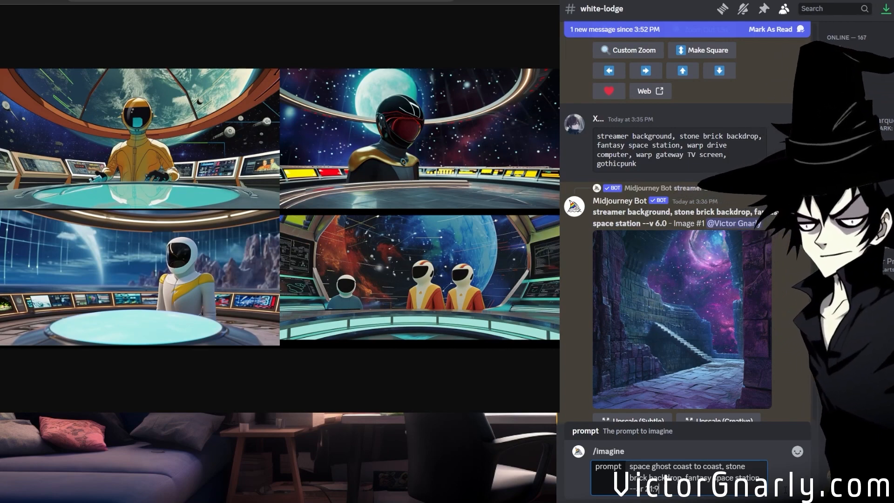
{"action": "key", "text": "Return"}
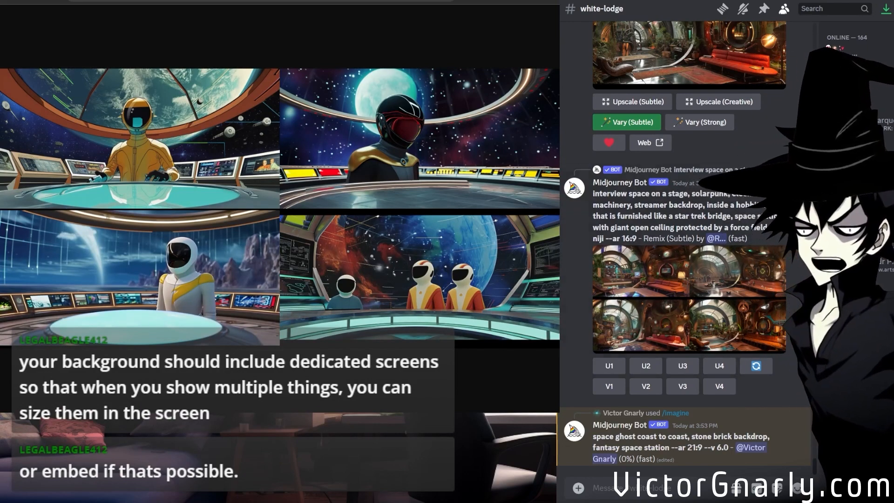
Shorten the Discord window so its message box is visible, and open the finished 21:9 stone brick grid in the browser.
{"action": "scroll", "coordinate": [634, 363], "scroll_direction": "up", "scroll_amount": 3}
{"action": "scroll", "coordinate": [634, 363], "scroll_direction": "down", "scroll_amount": 3}
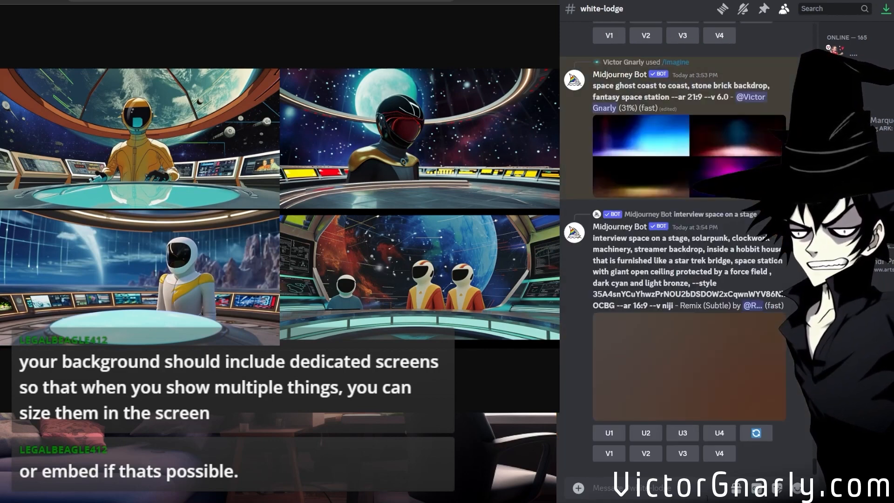
{"action": "left_click_drag", "start_coordinate": [586, 502], "coordinate": [587, 474]}
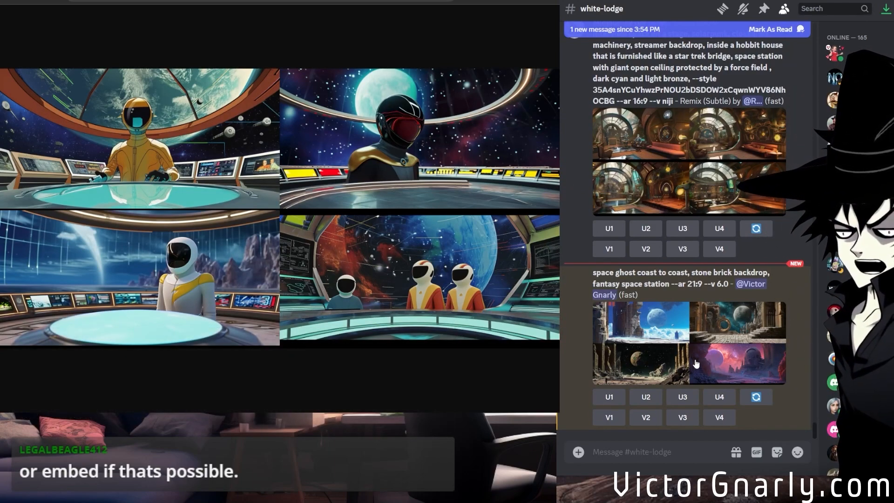
{"action": "middle_click", "coordinate": [696, 364]}
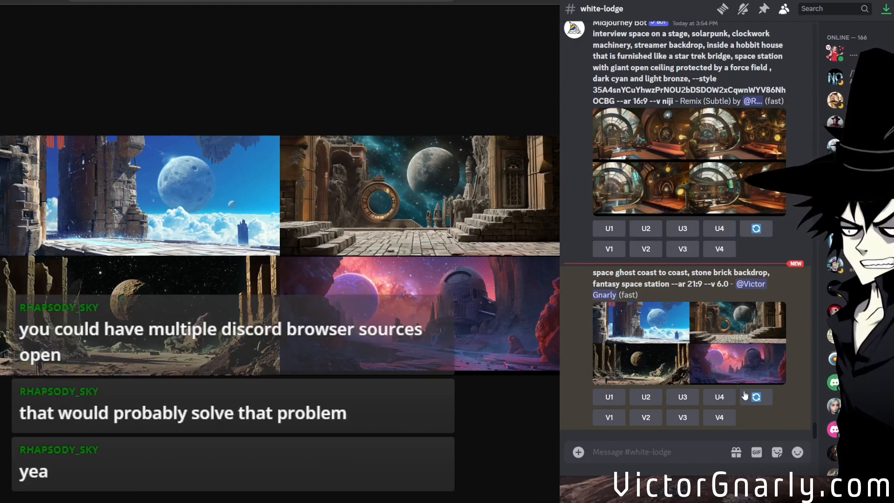
Reroll the 21:9 stone brick grid with --niji in place of --v 6.0 in the remix prompt.
{"action": "left_click", "coordinate": [755, 396]}
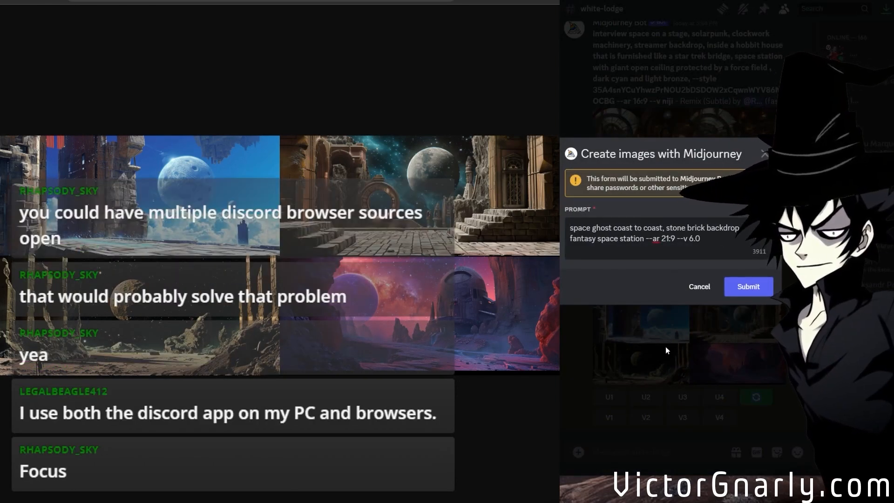
{"action": "type", "text": ","}
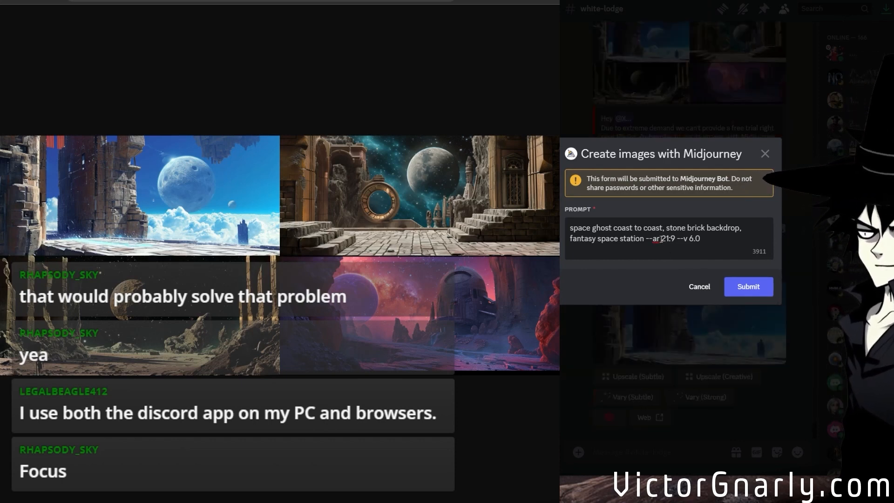
{"action": "left_click_drag", "start_coordinate": [644, 239], "coordinate": [595, 239]}
{"action": "left_click", "coordinate": [682, 239]}
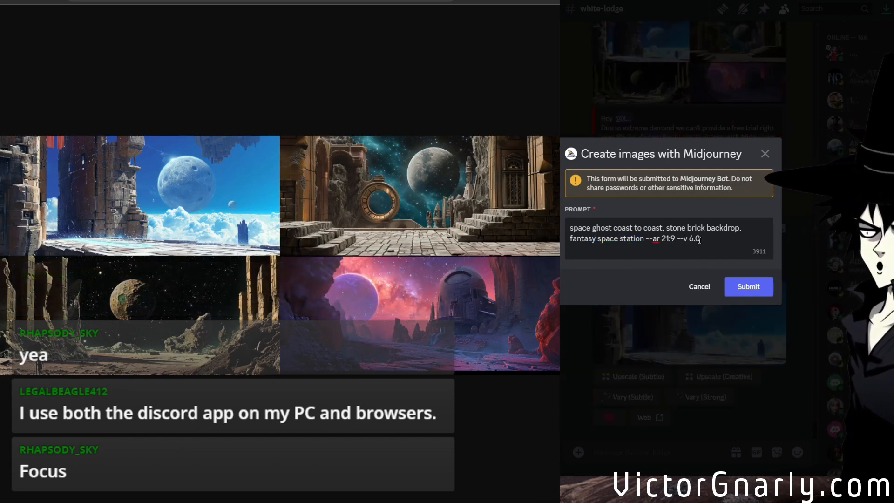
{"action": "left_click_drag", "start_coordinate": [700, 238], "coordinate": [683, 239]}
{"action": "type", "text": "niji"}
{"action": "left_click", "coordinate": [752, 283]}
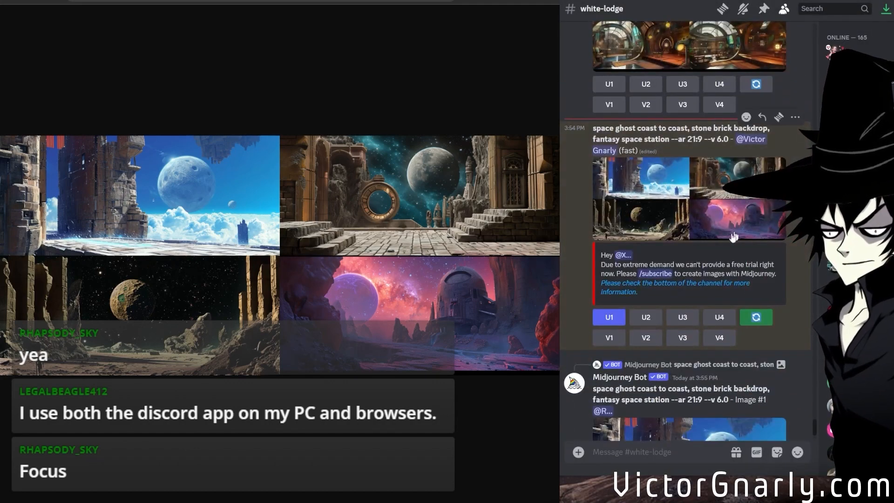
View the upscaled Image #1 of the stone brick space station enlarged, close it, and look over the neighbouring posts.
{"action": "left_click", "coordinate": [707, 287]}
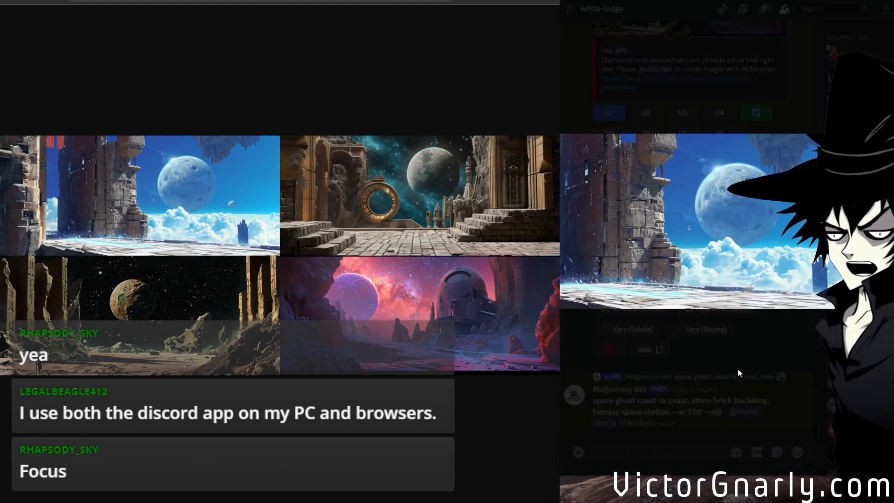
{"action": "left_click", "coordinate": [740, 378]}
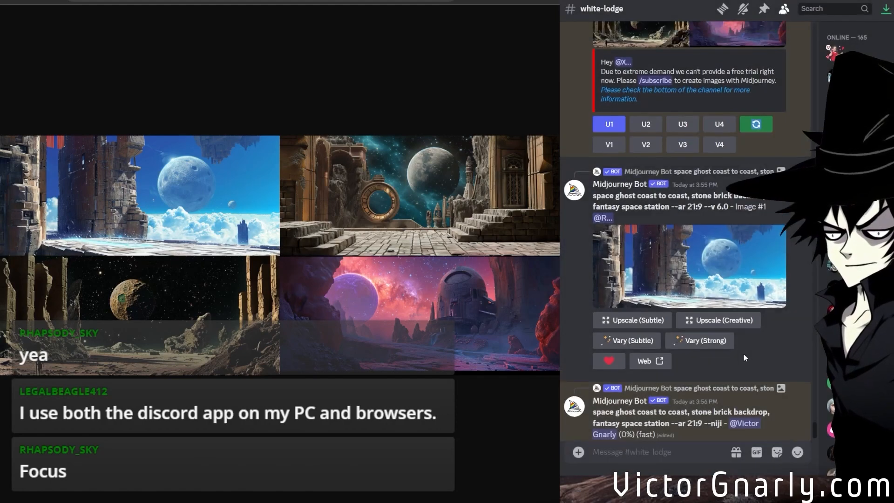
{"action": "scroll", "coordinate": [743, 354], "scroll_direction": "up", "scroll_amount": 7}
{"action": "scroll", "coordinate": [744, 358], "scroll_direction": "down", "scroll_amount": 4}
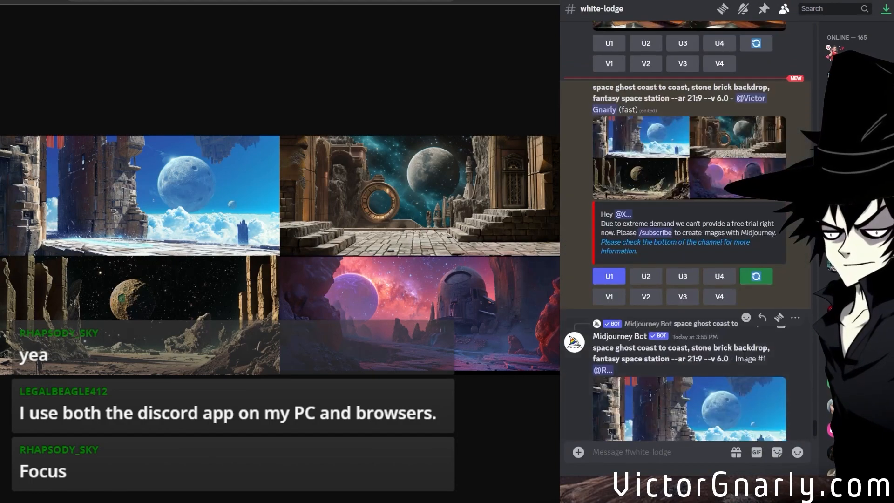
{"action": "scroll", "coordinate": [716, 367], "scroll_direction": "down", "scroll_amount": 5}
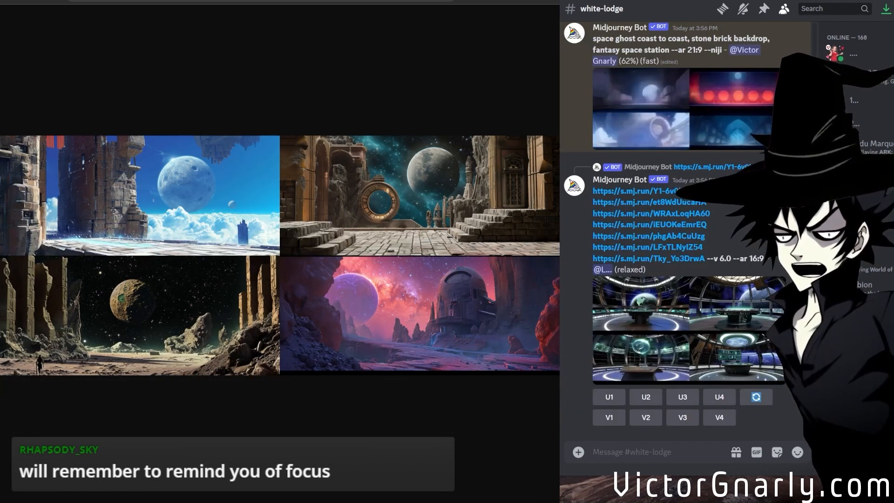
Check the progress of the --niji remix and compare it with the posts around it.
{"action": "scroll", "coordinate": [750, 372], "scroll_direction": "up", "scroll_amount": 3}
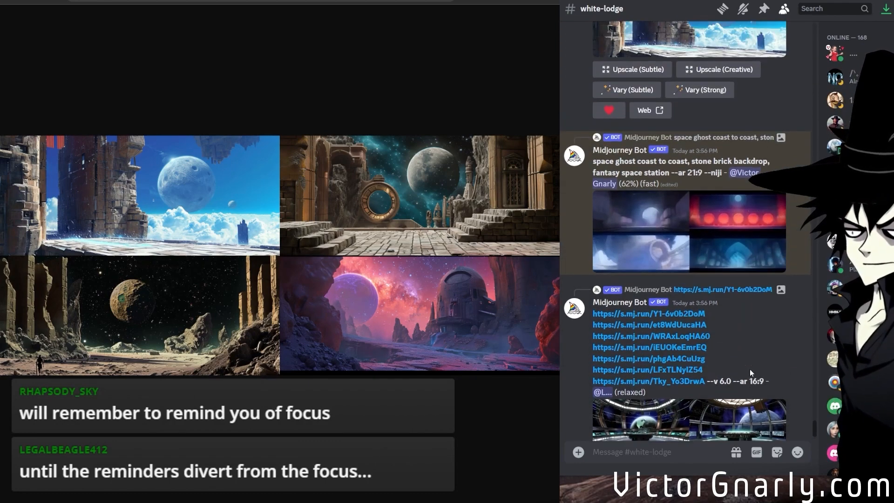
{"action": "scroll", "coordinate": [750, 372], "scroll_direction": "up", "scroll_amount": 2}
{"action": "scroll", "coordinate": [750, 374], "scroll_direction": "down", "scroll_amount": 5}
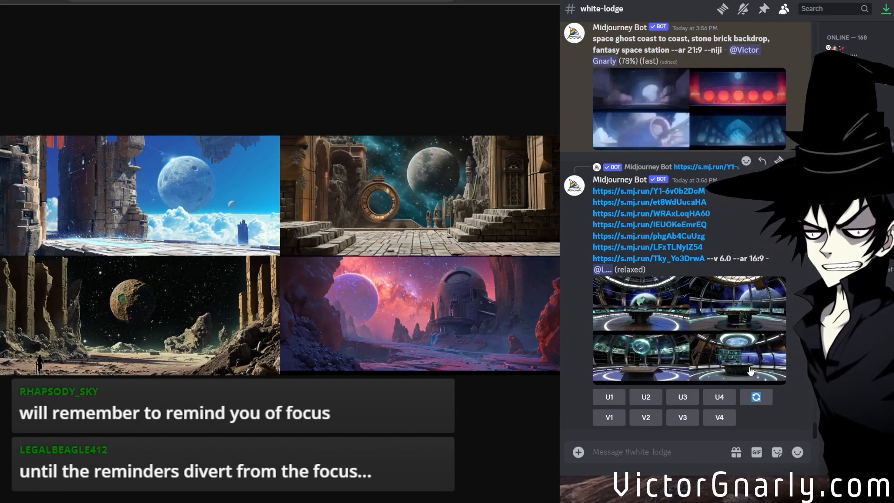
{"action": "scroll", "coordinate": [715, 353], "scroll_direction": "up", "scroll_amount": 2}
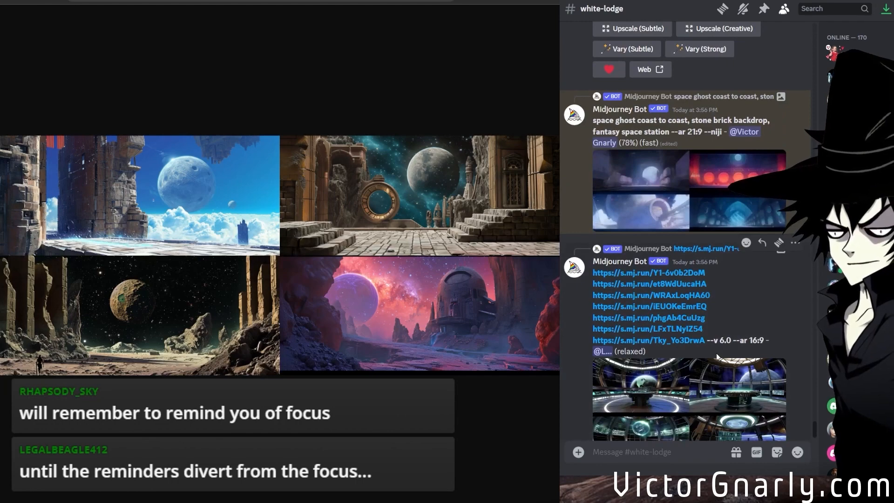
{"action": "scroll", "coordinate": [716, 352], "scroll_direction": "up", "scroll_amount": 3}
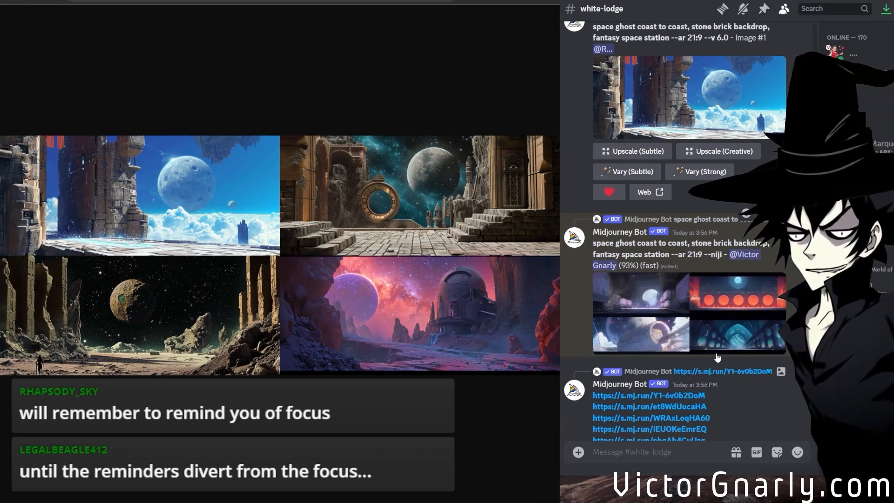
{"action": "scroll", "coordinate": [717, 357], "scroll_direction": "down", "scroll_amount": 5}
{"action": "scroll", "coordinate": [653, 387], "scroll_direction": "up", "scroll_amount": 14}
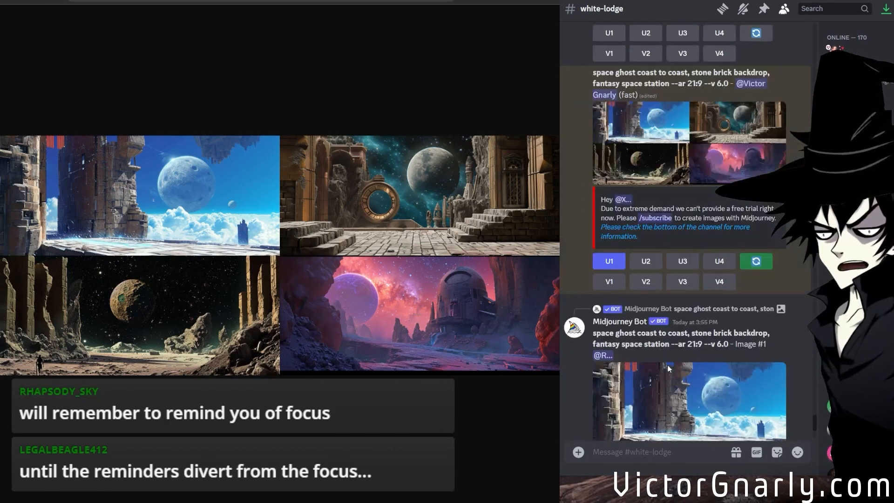
Upscale the third image of the 21:9 --v 6.0 grid and inspect it at full size in the browser.
{"action": "left_click", "coordinate": [696, 318]}
{"action": "scroll", "coordinate": [655, 350], "scroll_direction": "down", "scroll_amount": 10}
{"action": "scroll", "coordinate": [655, 349], "scroll_direction": "down", "scroll_amount": 8}
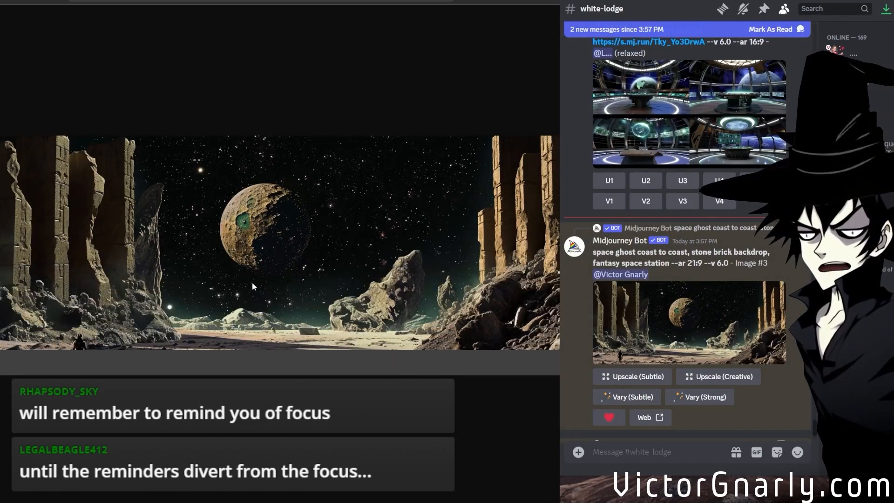
{"action": "left_click", "coordinate": [253, 272]}
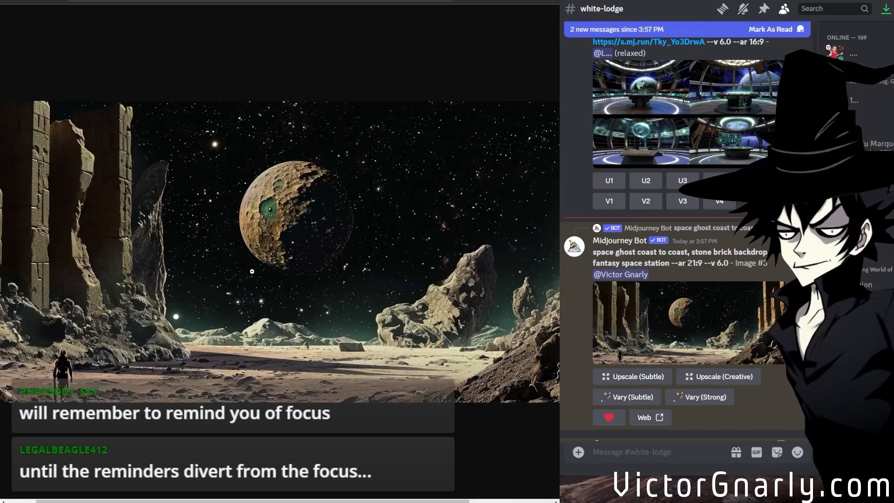
{"action": "left_click", "coordinate": [278, 285]}
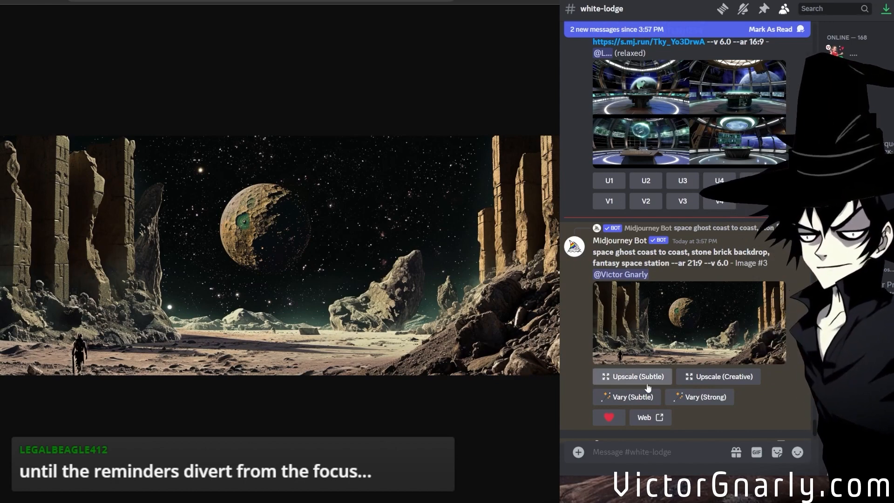
Open the finished 21:9 --niji grid in the browser and examine its images at full size.
{"action": "middle_click", "coordinate": [641, 355]}
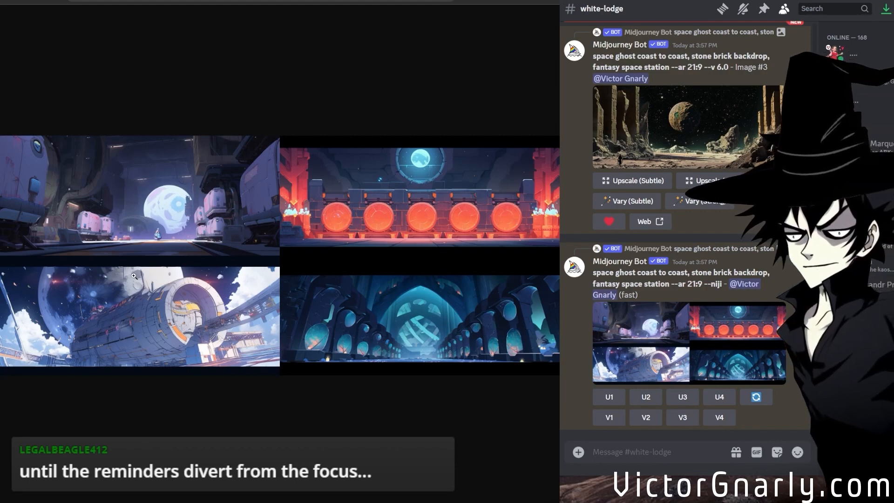
{"action": "left_click", "coordinate": [77, 208]}
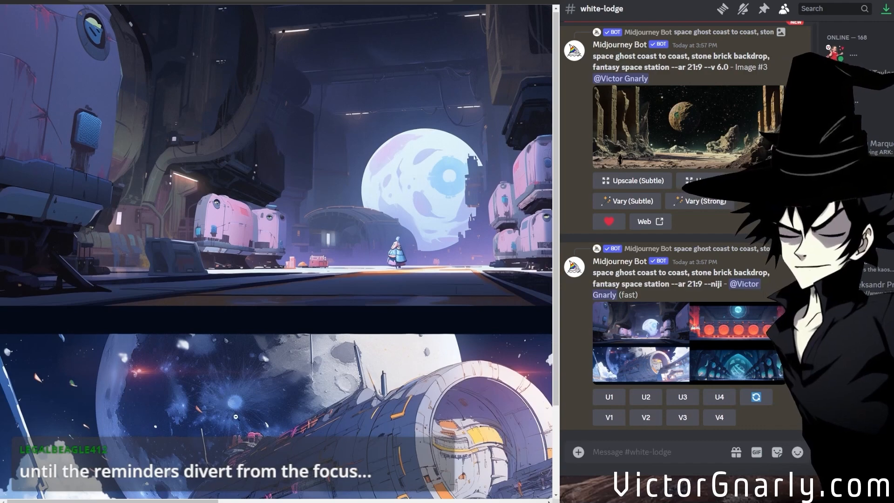
{"action": "scroll", "coordinate": [236, 416], "scroll_direction": "down", "scroll_amount": 2}
{"action": "left_click_drag", "start_coordinate": [211, 500], "coordinate": [503, 474]}
{"action": "left_click", "coordinate": [360, 369]}
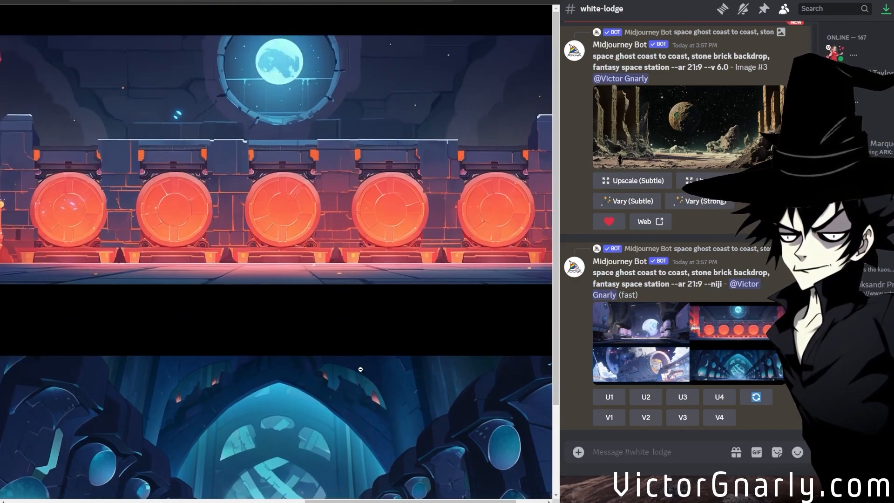
{"action": "left_click", "coordinate": [329, 372]}
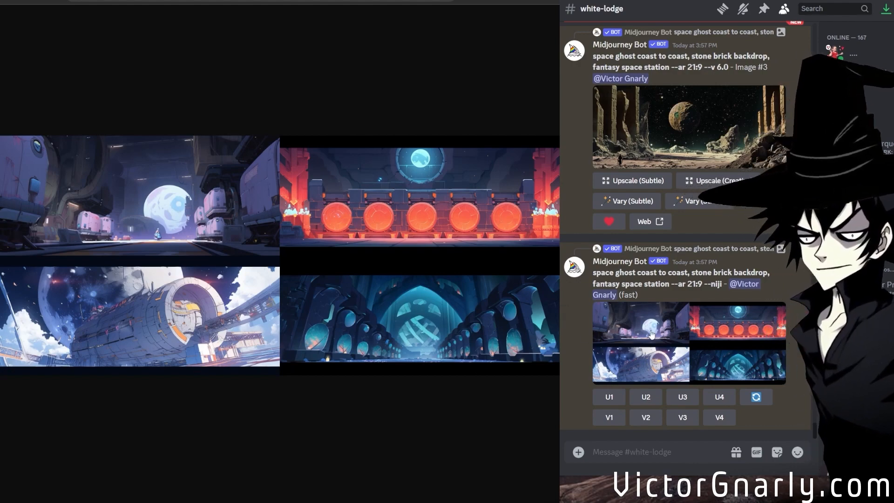
View the upscaled Image #3 of the 21:9 --v 6.0 stone brick space station enlarged and close it.
{"action": "scroll", "coordinate": [646, 289], "scroll_direction": "up", "scroll_amount": 2}
{"action": "left_click", "coordinate": [651, 242]}
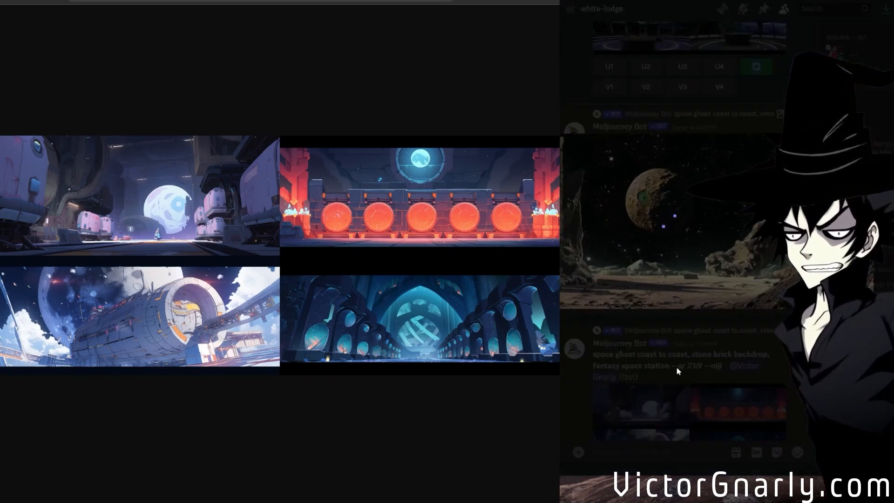
{"action": "left_click", "coordinate": [665, 376]}
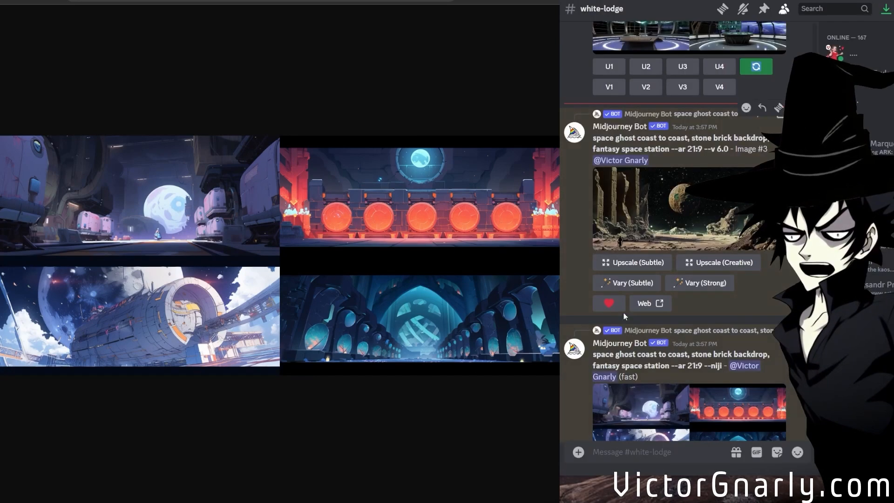
Submit a subtle variation of the upscaled --v 6.0 Image #3, replacing the version parameter in its remix prompt with --niji.
{"action": "left_click", "coordinate": [632, 283]}
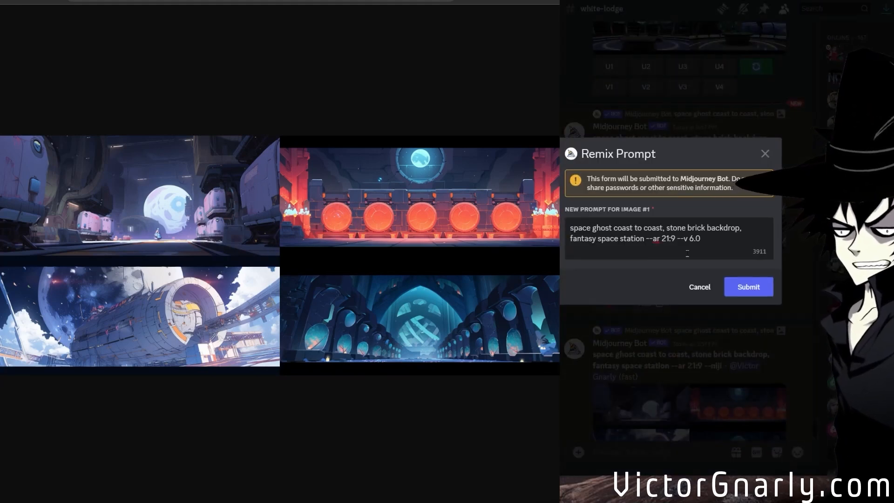
{"action": "left_click_drag", "start_coordinate": [701, 238], "coordinate": [684, 238]}
{"action": "type", "text": "niji"}
{"action": "left_click", "coordinate": [757, 285]}
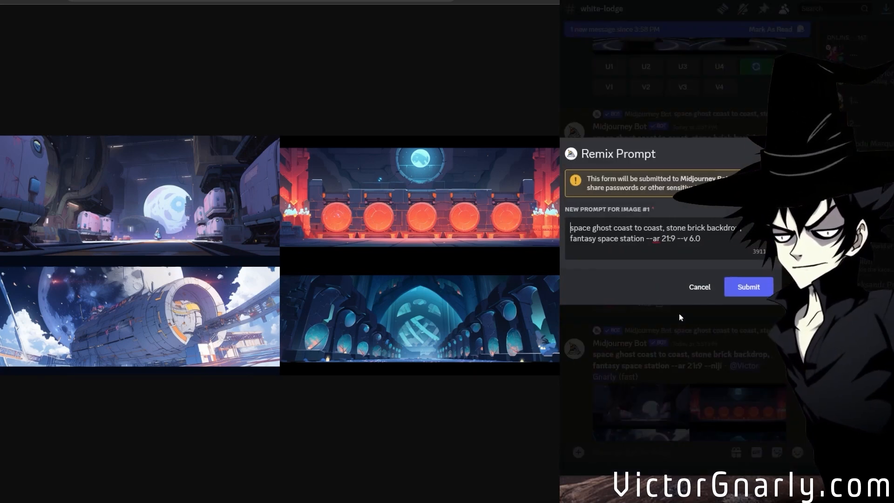
Submit a strong variation of the same Image #3, with the remix prompt changed from --v 6.0 to --niji.
{"action": "left_click_drag", "start_coordinate": [707, 240], "coordinate": [684, 239]}
{"action": "type", "text": "niji"}
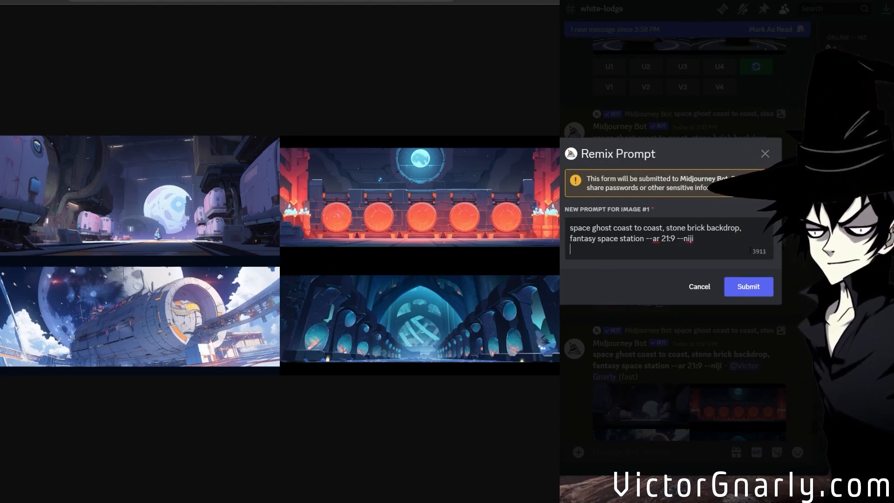
{"action": "left_click", "coordinate": [753, 290]}
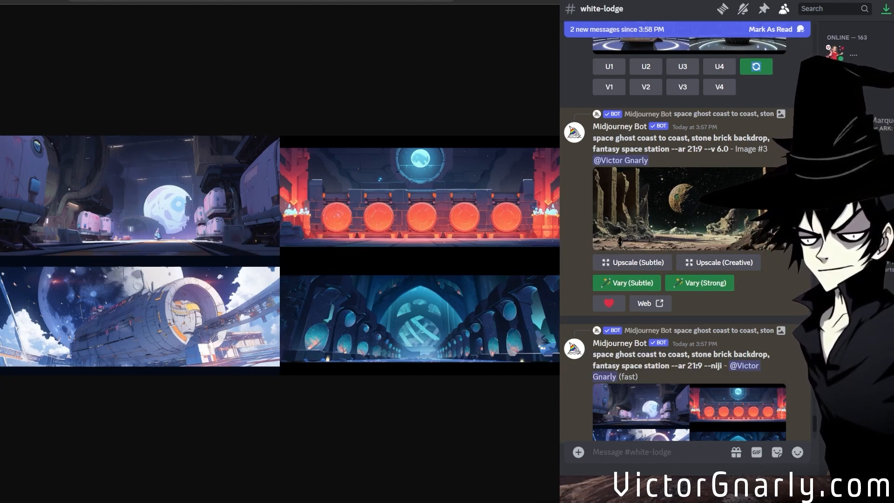
Open the Remix (Strong) --niji grid in the browser, inspect its images at full size, and return to the fitted view.
{"action": "scroll", "coordinate": [642, 303], "scroll_direction": "down", "scroll_amount": 10}
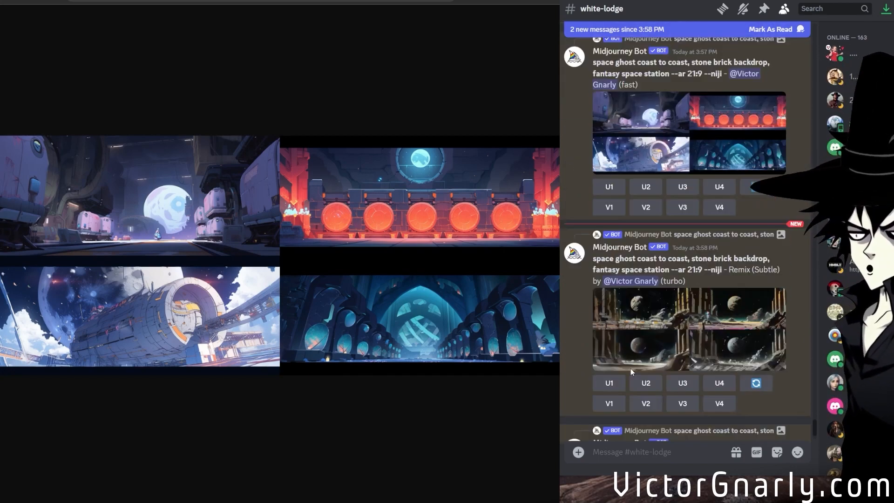
{"action": "middle_click", "coordinate": [655, 358]}
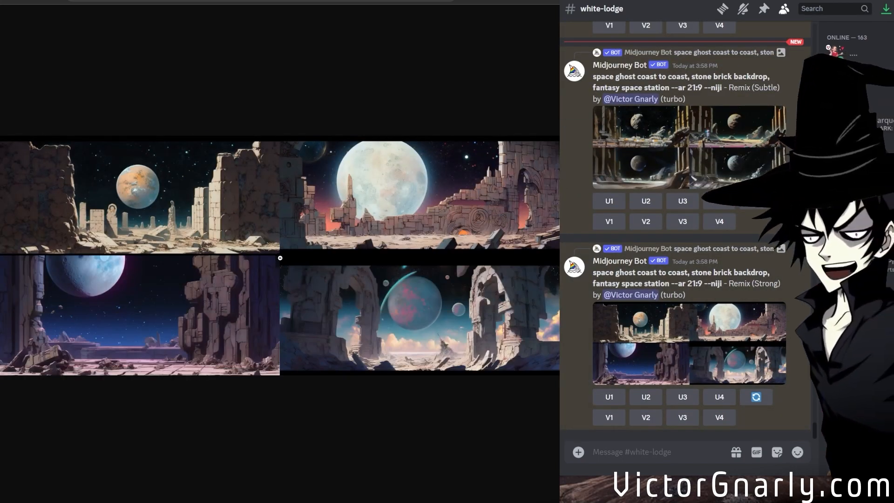
{"action": "left_click", "coordinate": [393, 271]}
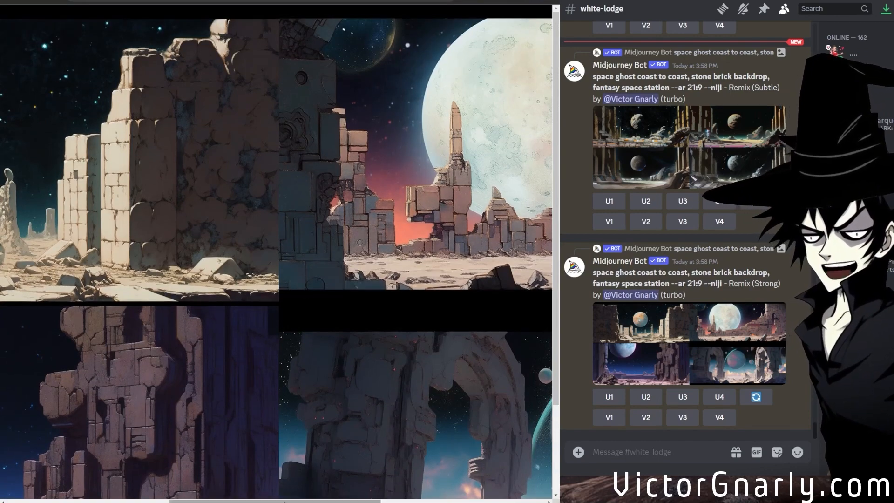
{"action": "left_click_drag", "start_coordinate": [298, 500], "coordinate": [140, 451]}
{"action": "left_click", "coordinate": [231, 337]}
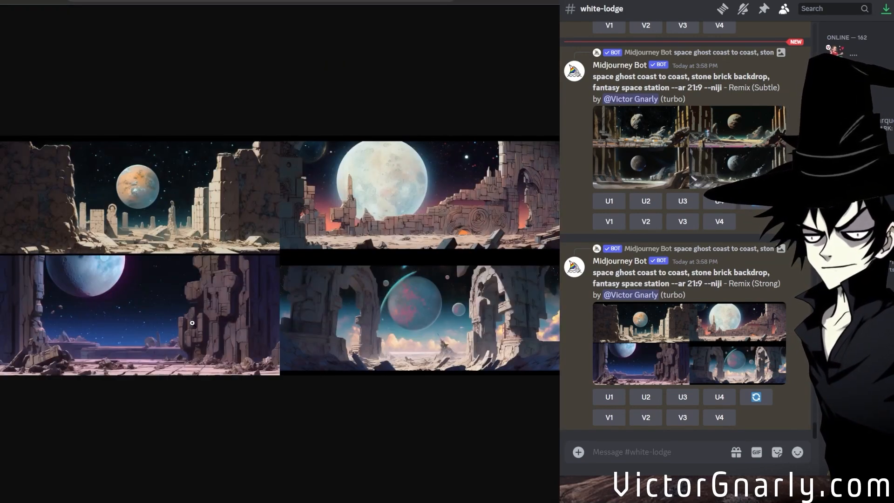
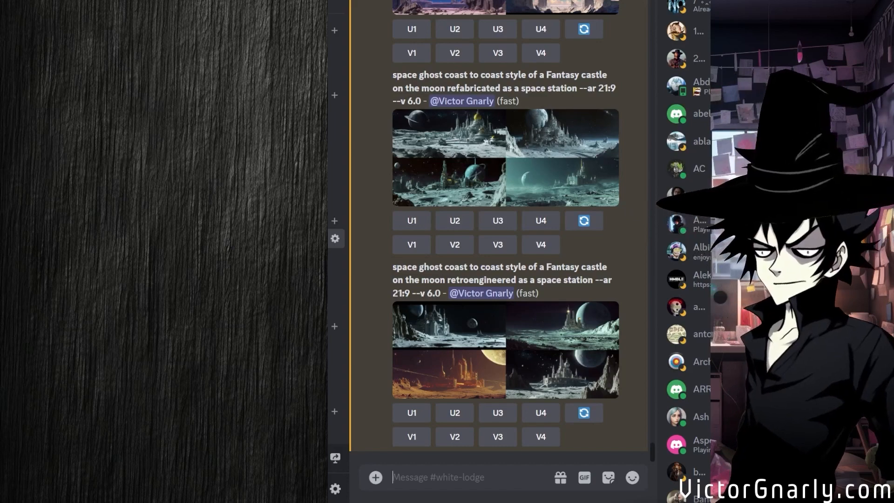
Examine the images of the retroengineered moon castle space station grid at full size in the browser.
{"action": "scroll", "coordinate": [532, 348], "scroll_direction": "up", "scroll_amount": 3}
{"action": "scroll", "coordinate": [532, 348], "scroll_direction": "down", "scroll_amount": 3}
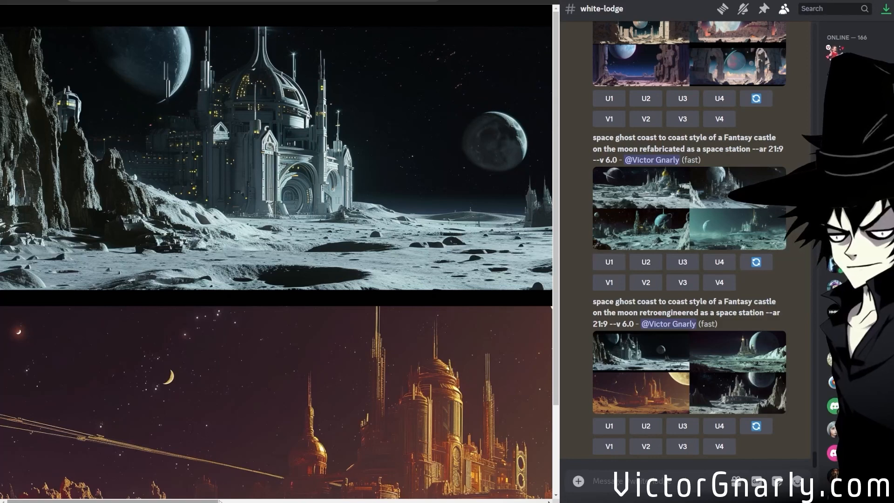
{"action": "left_click", "coordinate": [293, 500]}
{"action": "left_click_drag", "start_coordinate": [299, 501], "coordinate": [137, 501]}
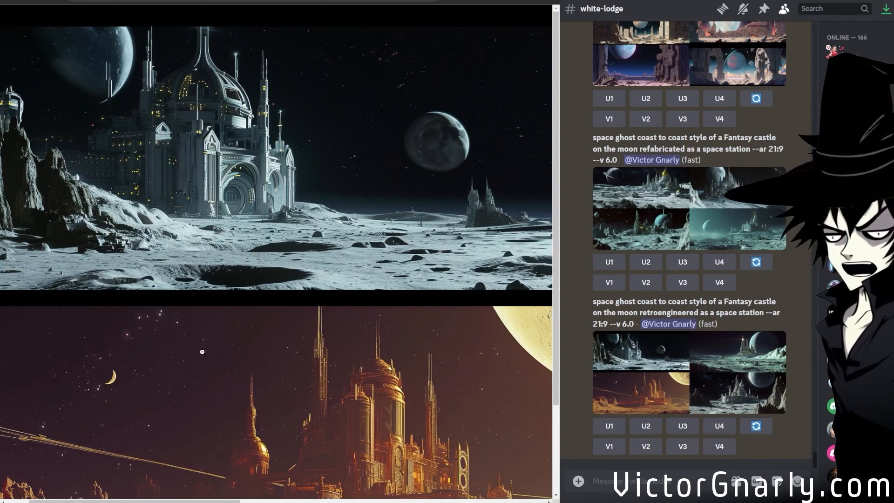
{"action": "scroll", "coordinate": [200, 353], "scroll_direction": "down", "scroll_amount": 2}
{"action": "left_click_drag", "start_coordinate": [171, 496], "coordinate": [477, 471]}
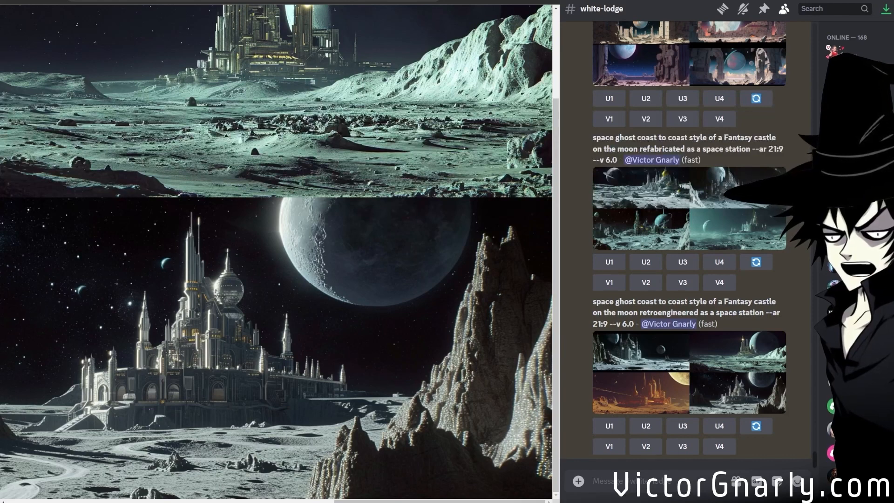
{"action": "scroll", "coordinate": [279, 251], "scroll_direction": "up", "scroll_amount": 2}
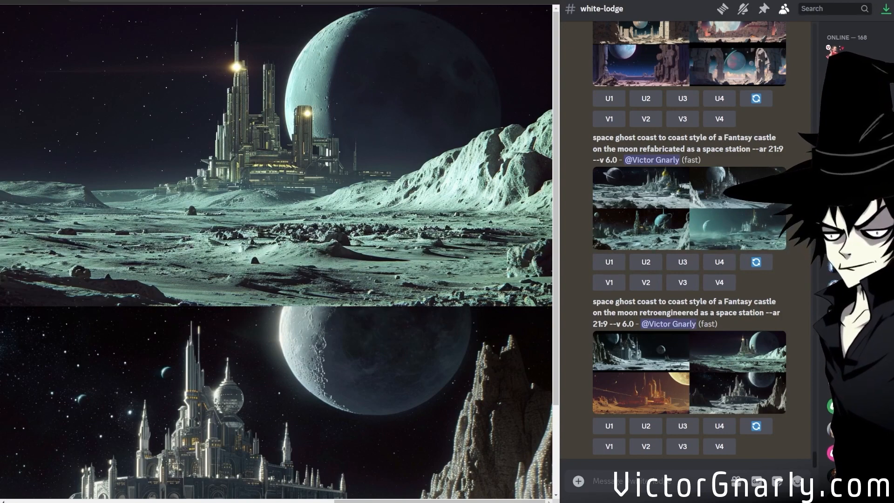
{"action": "left_click", "coordinate": [213, 500]}
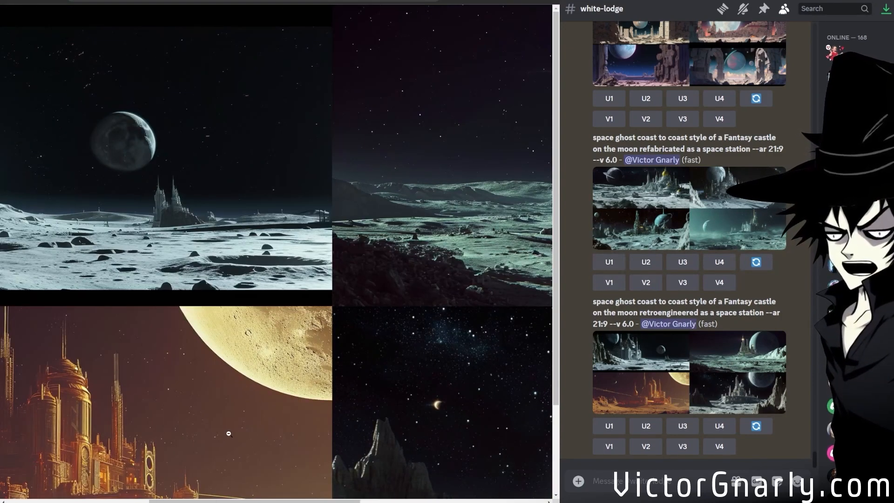
{"action": "scroll", "coordinate": [247, 420], "scroll_direction": "down", "scroll_amount": 2}
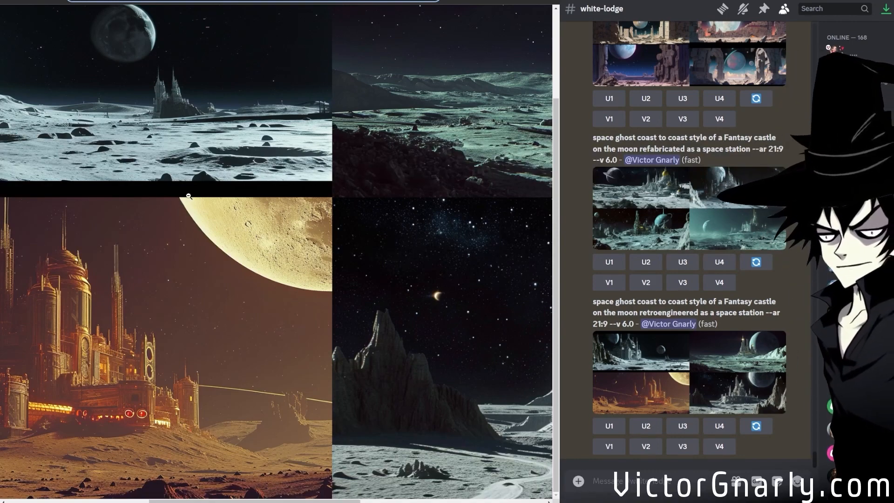
Go to YouTube in the browser and start a video search, then abandon it.
{"action": "type", "text": "yout"}
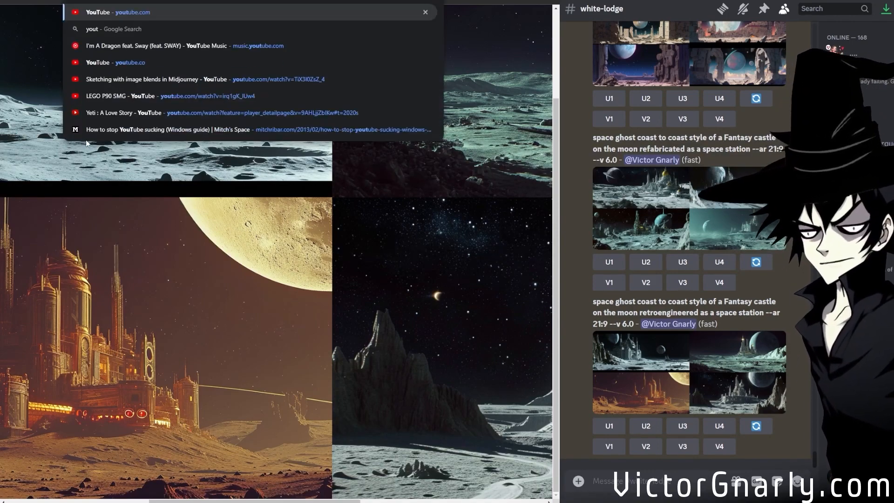
{"action": "key", "text": "Return"}
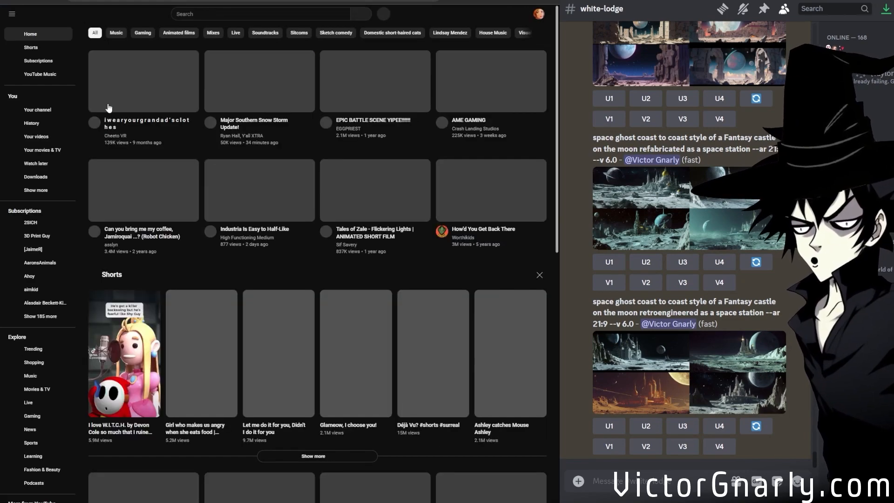
{"action": "left_click", "coordinate": [196, 15]}
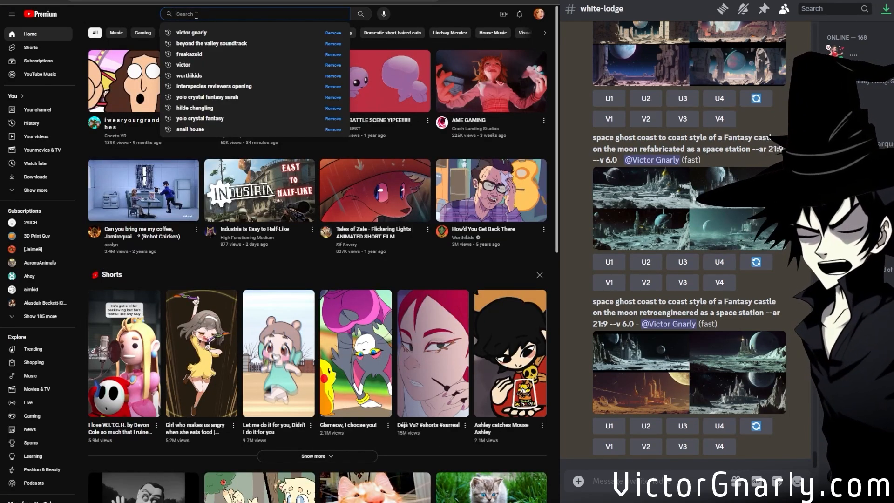
{"action": "type", "text": "sa"}
{"action": "key", "text": "BackSpace"}
{"action": "key", "text": "BackSpace"}
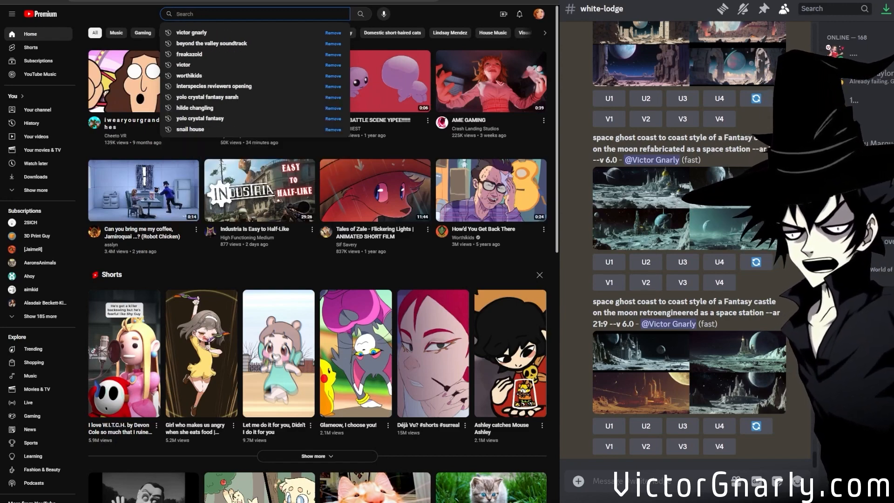
{"action": "key", "text": "Escape"}
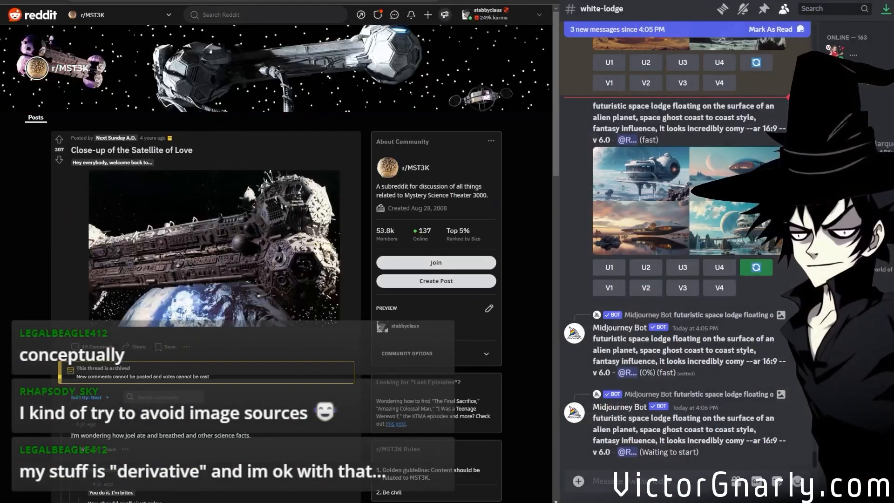
View the r/MST3K photo of the Satellite of Love enlarged, zoom in on it, and return to the Reddit post.
{"action": "left_click", "coordinate": [208, 231]}
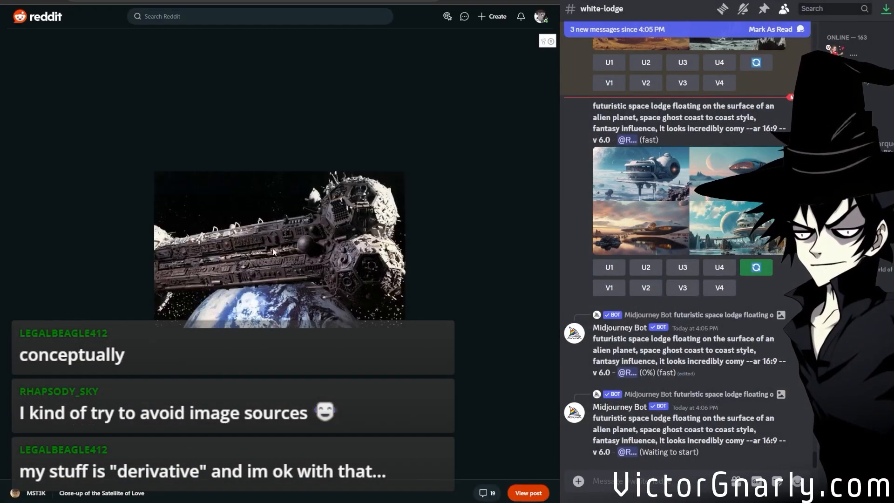
{"action": "scroll", "coordinate": [291, 259], "scroll_direction": "up", "scroll_amount": 2}
{"action": "scroll", "coordinate": [261, 311], "scroll_direction": "up", "scroll_amount": 1}
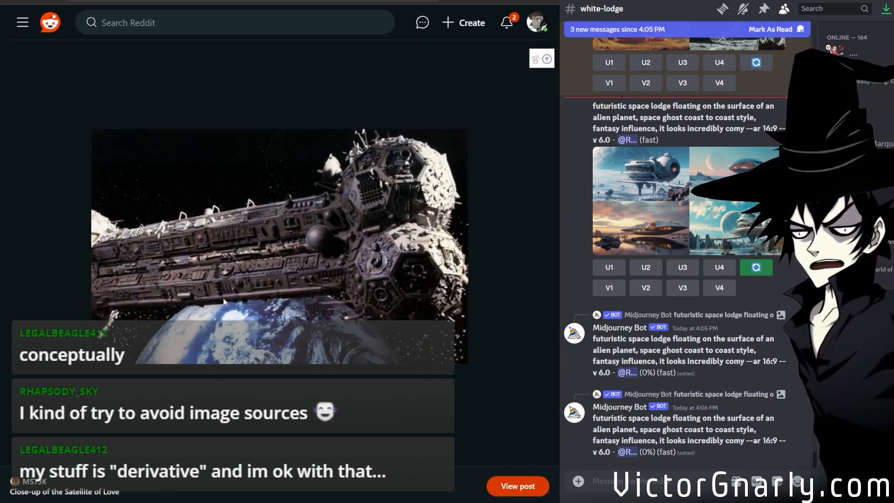
{"action": "scroll", "coordinate": [223, 301], "scroll_direction": "down", "scroll_amount": 1}
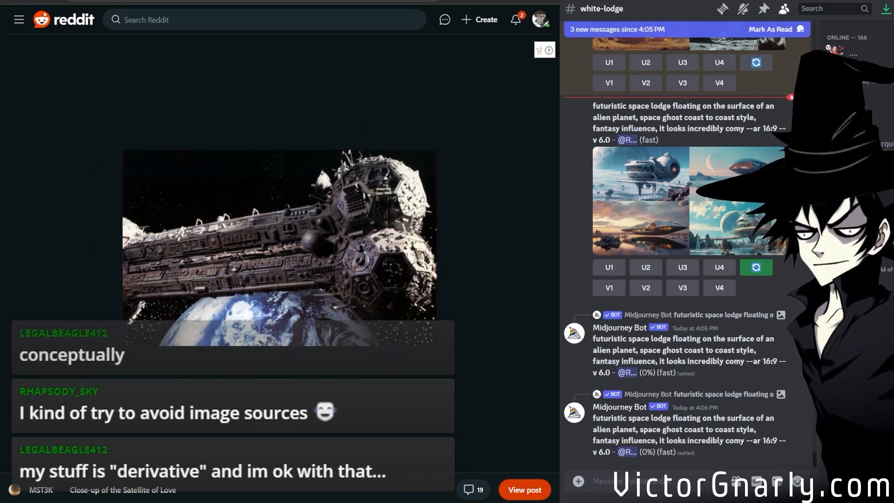
{"action": "left_click", "coordinate": [22, 1]}
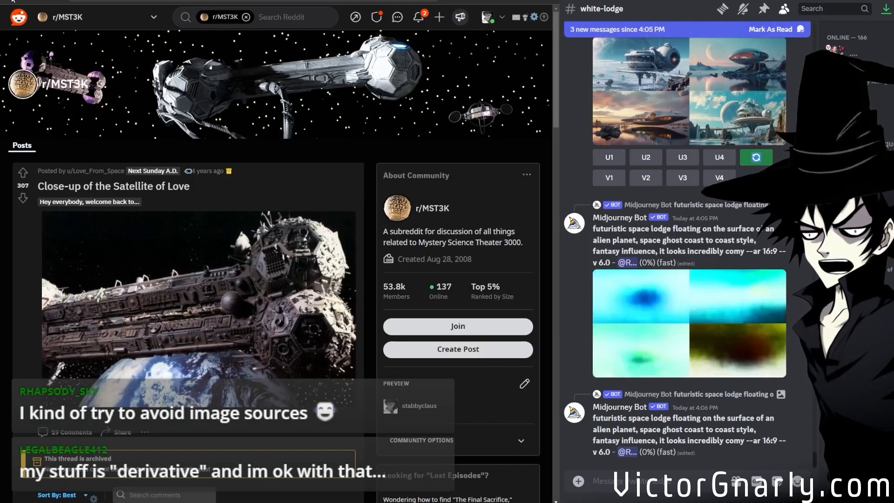
Browse the Google Images results for "satellite of love", previewing the CultTVman model and the MST3K Fandom picture.
{"action": "left_click", "coordinate": [141, 1]}
{"action": "scroll", "coordinate": [274, 226], "scroll_direction": "down", "scroll_amount": 6}
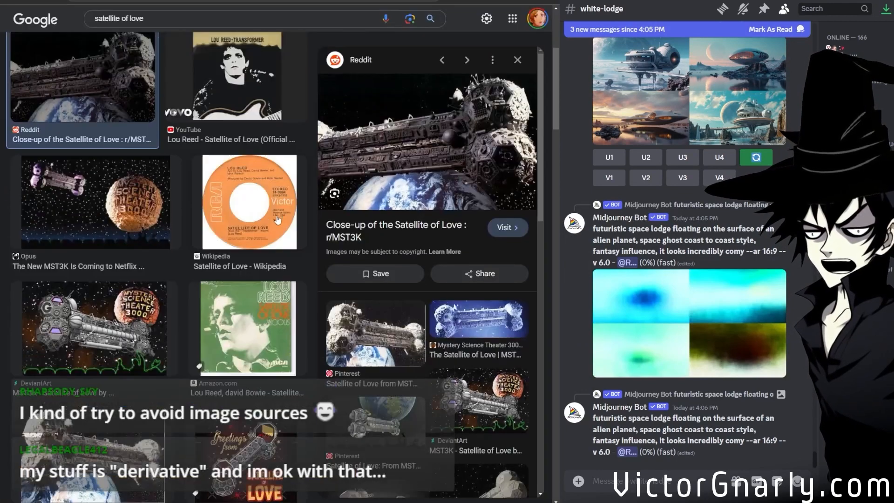
{"action": "left_click", "coordinate": [227, 457]}
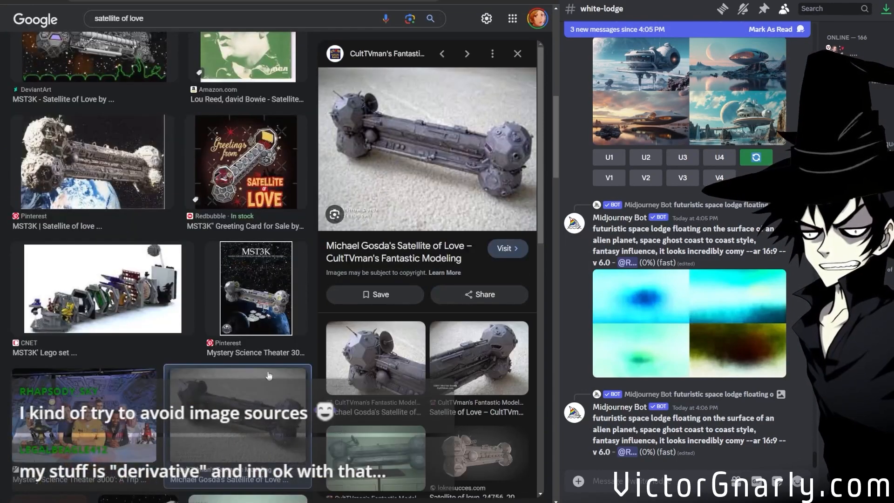
{"action": "scroll", "coordinate": [271, 347], "scroll_direction": "up", "scroll_amount": 7}
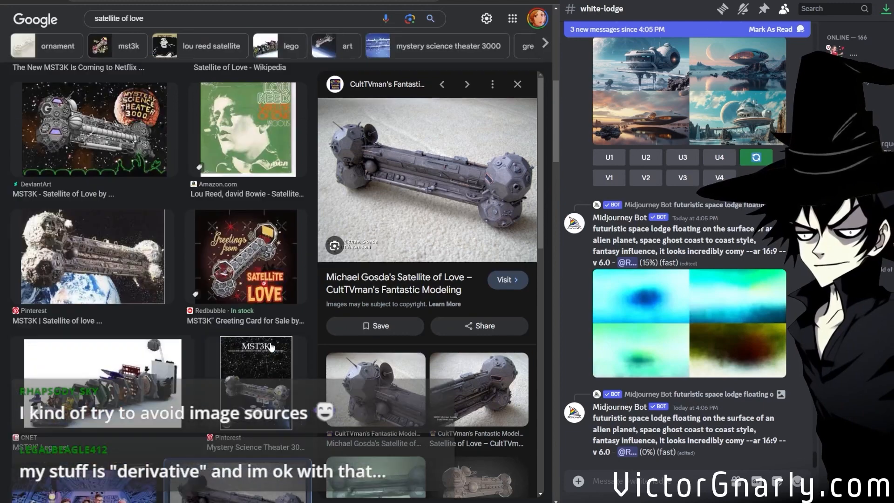
{"action": "scroll", "coordinate": [271, 347], "scroll_direction": "up", "scroll_amount": 4}
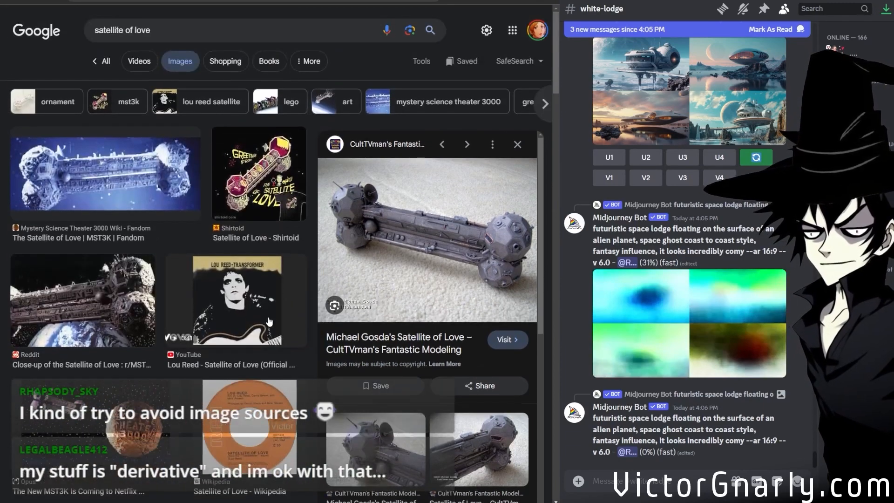
{"action": "left_click", "coordinate": [132, 173]}
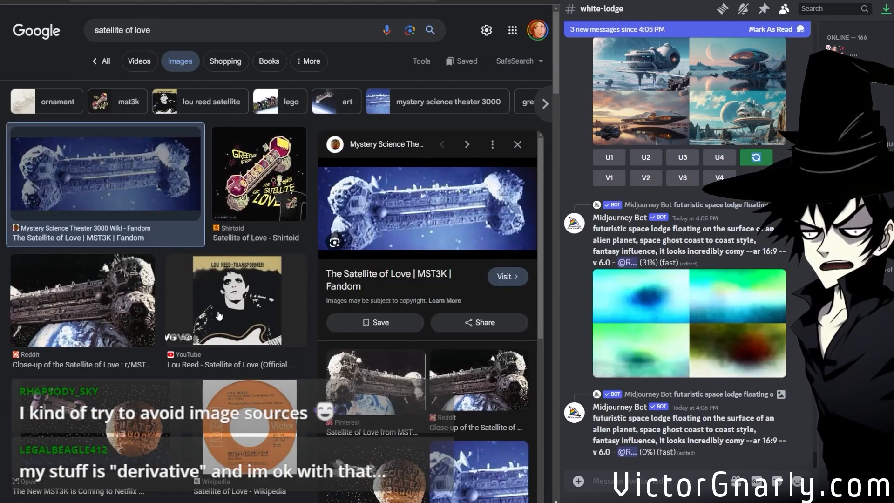
{"action": "scroll", "coordinate": [219, 315], "scroll_direction": "down", "scroll_amount": 3}
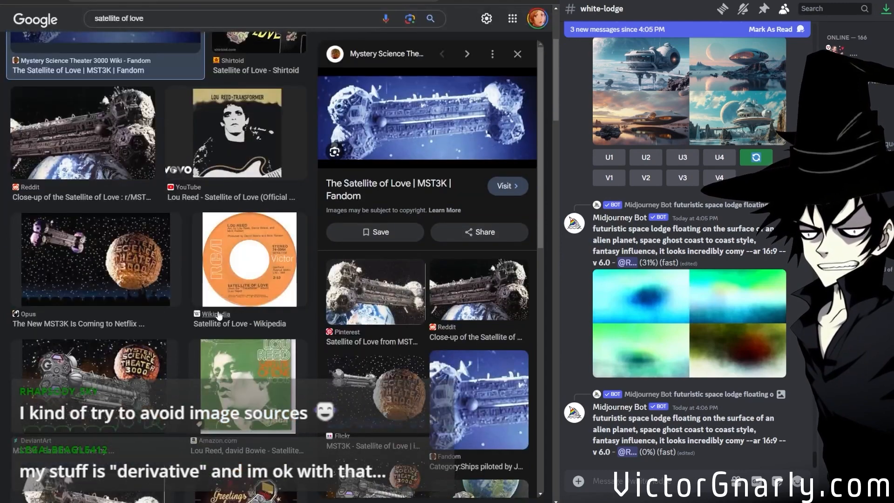
{"action": "scroll", "coordinate": [219, 315], "scroll_direction": "up", "scroll_amount": 3}
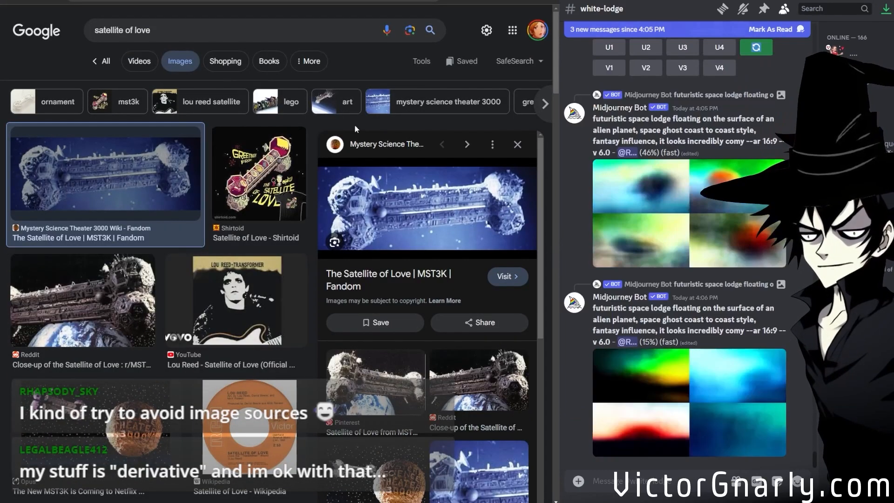
Submit the Reddit post's close-up photo of the Satellite of Love to Midjourney Bot's /describe command.
{"action": "left_click", "coordinate": [386, 1]}
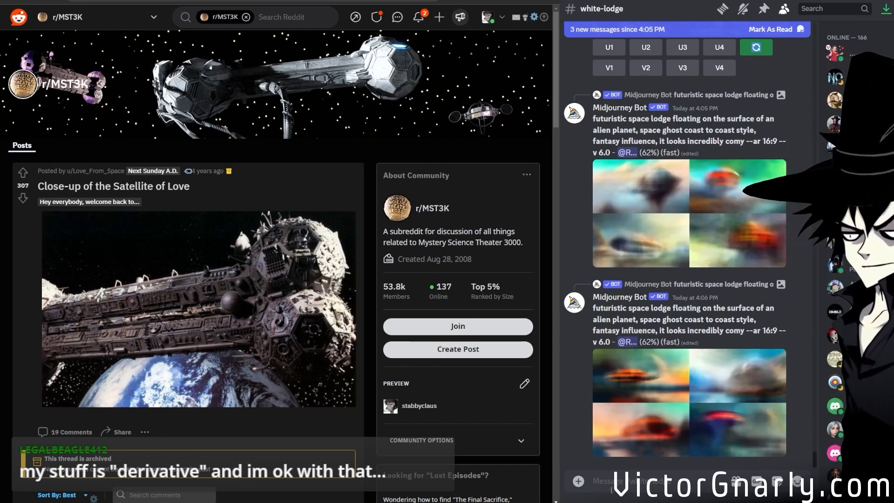
{"action": "type", "text": "/sh"}
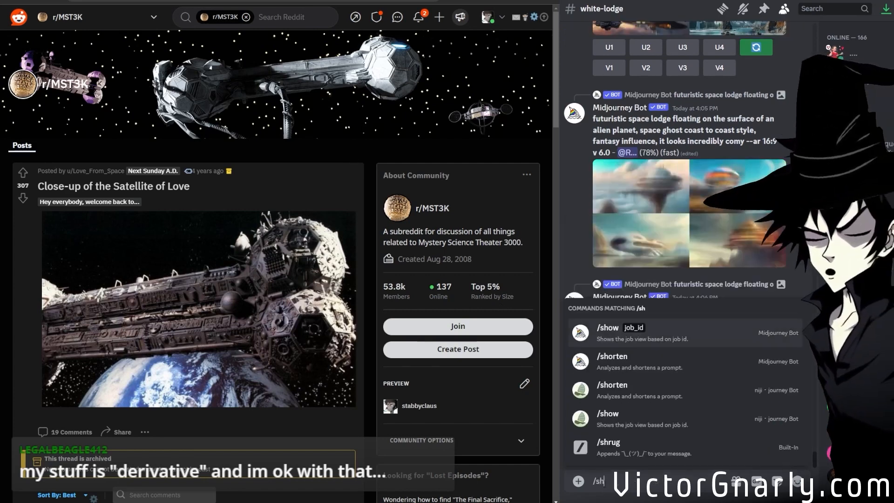
{"action": "key", "text": "BackSpace"}
{"action": "type", "text": "desc"}
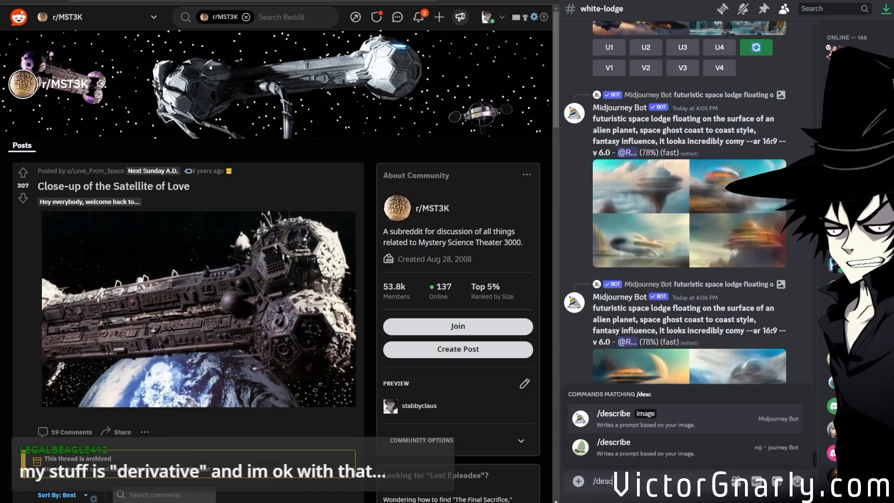
{"action": "left_click", "coordinate": [638, 420]}
{"action": "left_click_drag", "start_coordinate": [209, 311], "coordinate": [624, 400]}
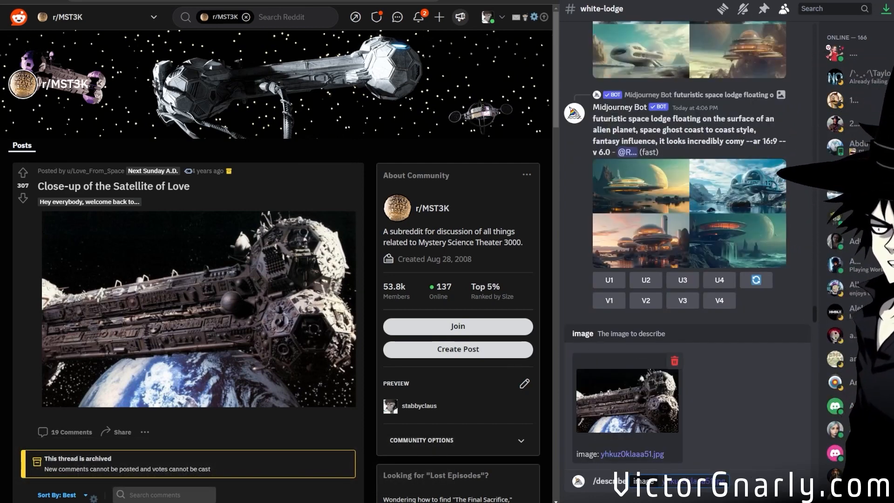
{"action": "key", "text": "Return"}
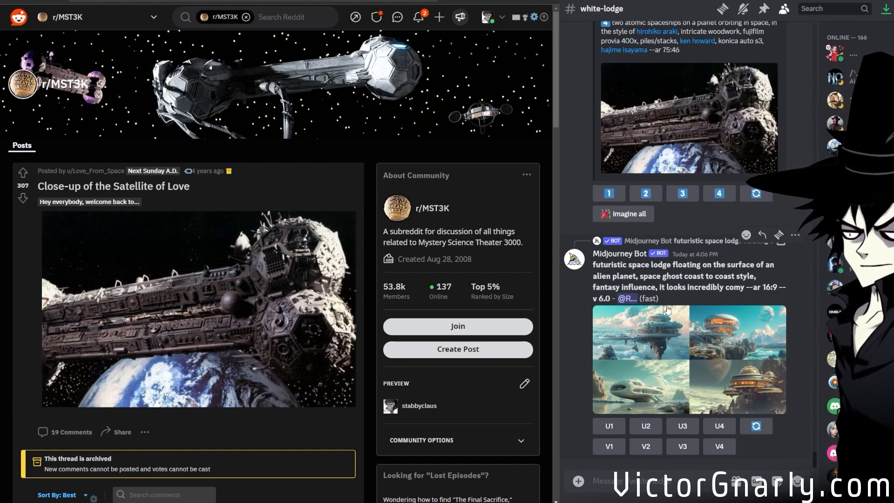
Highlight the "space ghost coast to coast style" wording in the futuristic space lodge prompt and clear the selection.
{"action": "mouse_move", "coordinate": [643, 277]}
{"action": "left_mouse_down"}
{"action": "mouse_move", "coordinate": [743, 278]}
{"action": "mouse_move", "coordinate": [651, 284]}
{"action": "left_mouse_up"}
{"action": "left_click", "coordinate": [755, 281]}
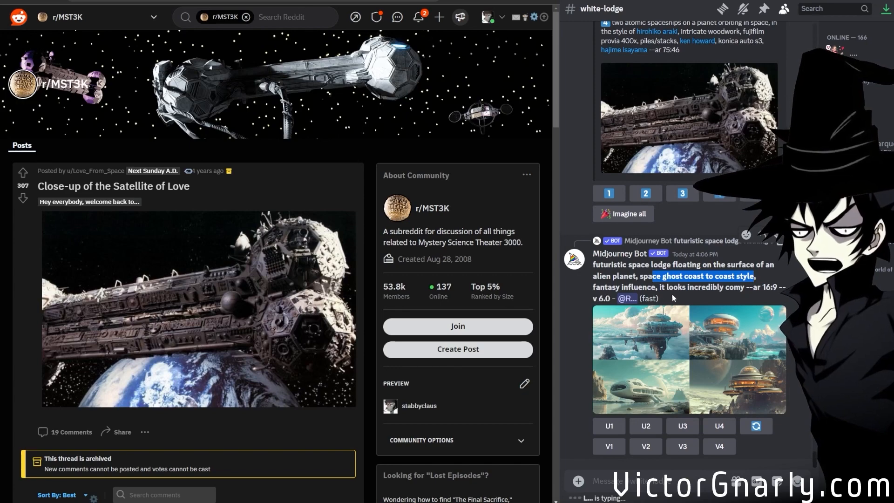
{"action": "left_click", "coordinate": [656, 289]}
Review the four /describe prompts for the Satellite of Love photo and submit all of them for image generation.
{"action": "scroll", "coordinate": [680, 299], "scroll_direction": "up", "scroll_amount": 3}
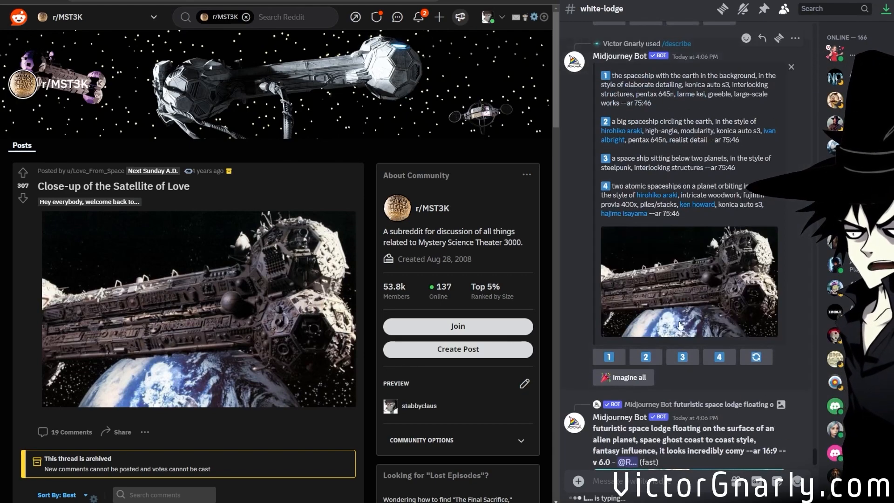
{"action": "scroll", "coordinate": [679, 325], "scroll_direction": "down", "scroll_amount": 3}
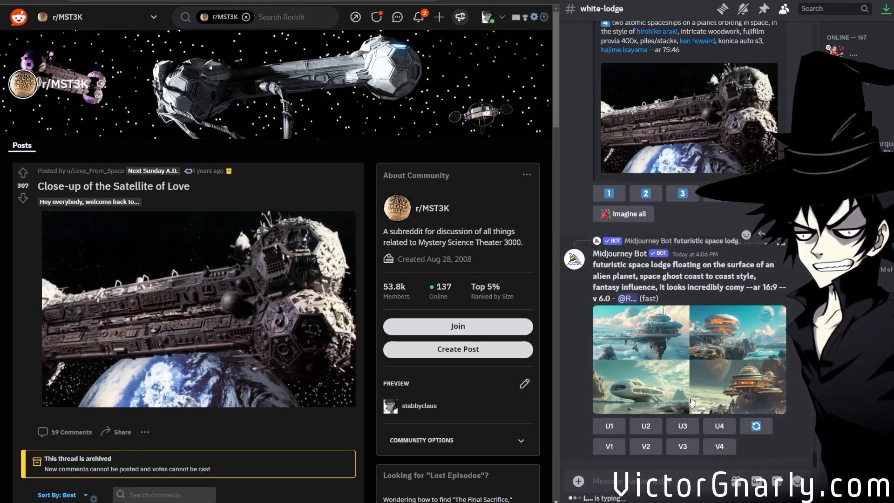
{"action": "scroll", "coordinate": [684, 354], "scroll_direction": "up", "scroll_amount": 6}
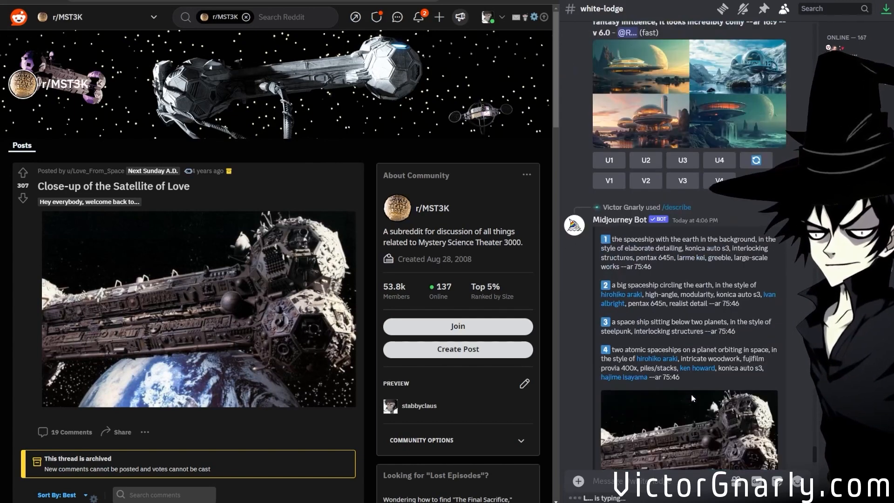
{"action": "scroll", "coordinate": [689, 388], "scroll_direction": "down", "scroll_amount": 2}
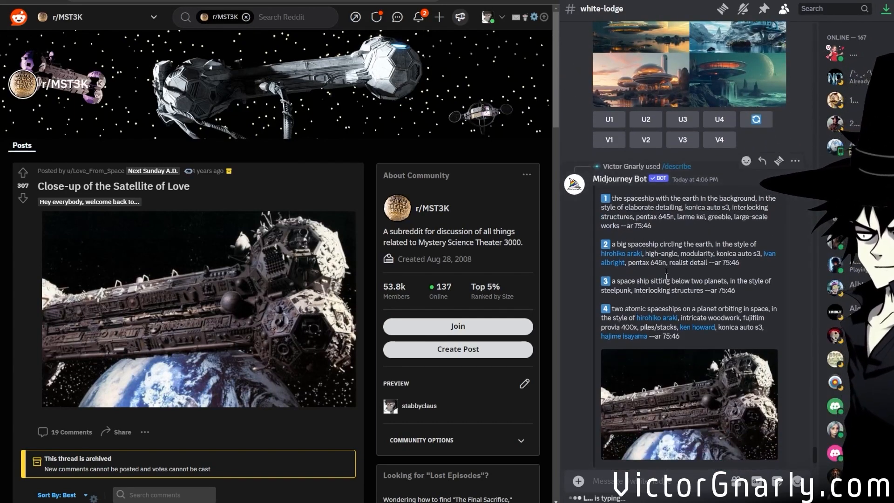
{"action": "left_click_drag", "start_coordinate": [619, 198], "coordinate": [697, 207]}
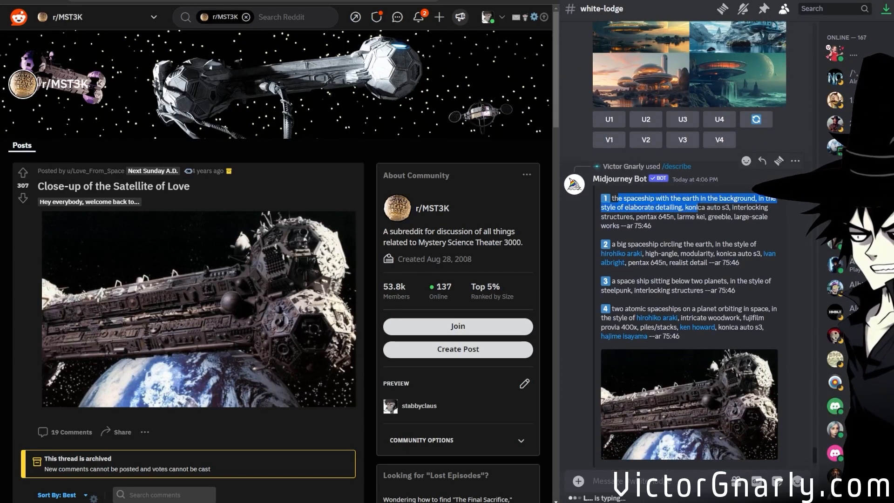
{"action": "left_click", "coordinate": [731, 219]}
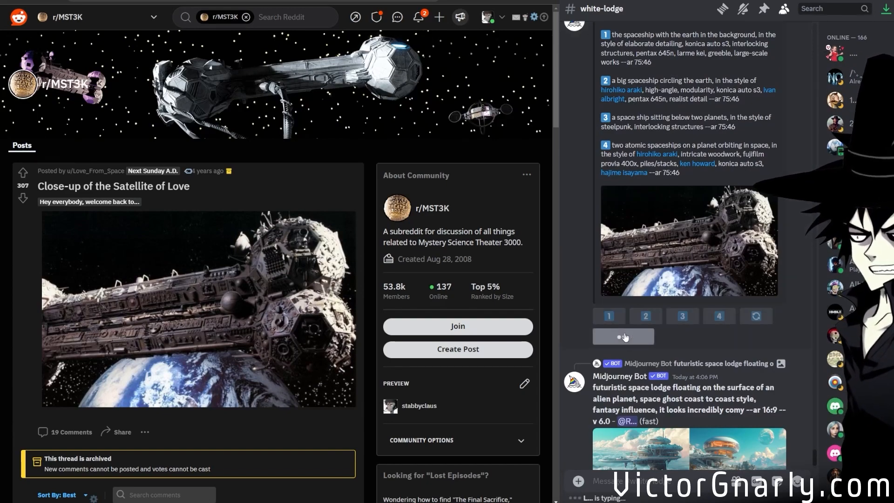
{"action": "scroll", "coordinate": [650, 372], "scroll_direction": "up", "scroll_amount": 3}
{"action": "scroll", "coordinate": [649, 376], "scroll_direction": "down", "scroll_amount": 2}
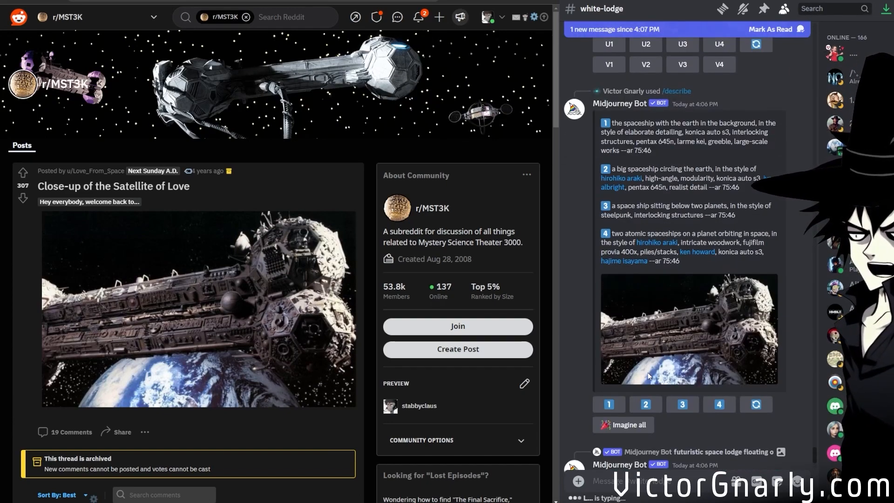
{"action": "scroll", "coordinate": [650, 375], "scroll_direction": "up", "scroll_amount": 1}
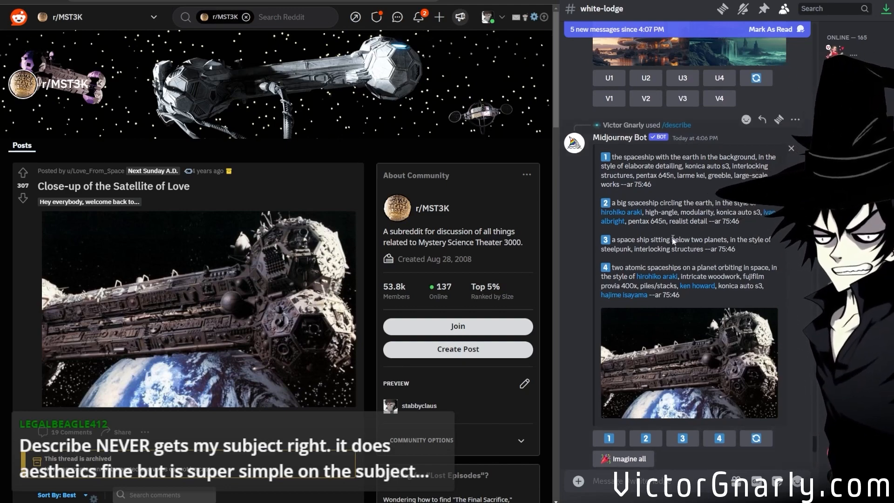
{"action": "scroll", "coordinate": [671, 237], "scroll_direction": "down", "scroll_amount": 7}
{"action": "scroll", "coordinate": [671, 236], "scroll_direction": "up", "scroll_amount": 8}
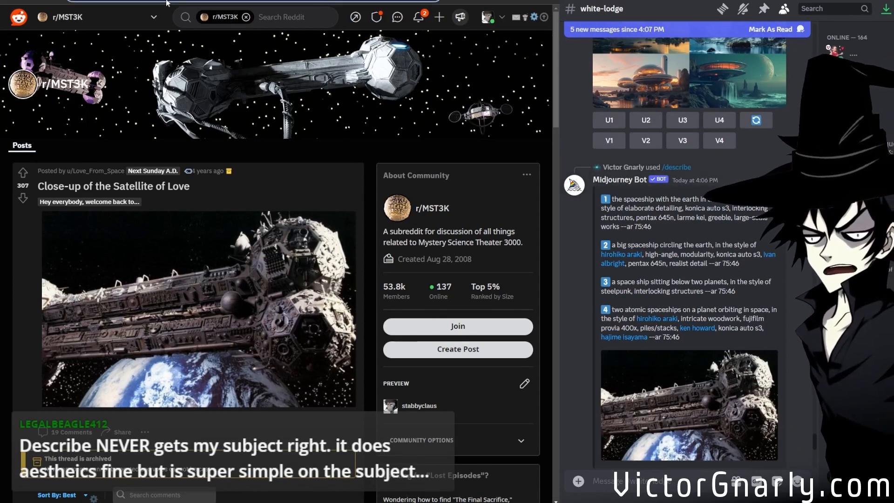
{"action": "scroll", "coordinate": [655, 283], "scroll_direction": "down", "scroll_amount": 6}
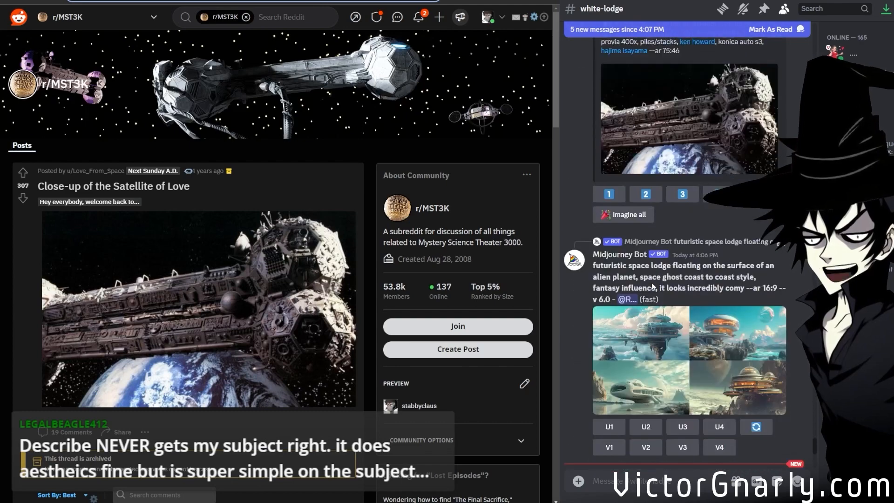
{"action": "scroll", "coordinate": [651, 283], "scroll_direction": "up", "scroll_amount": 4}
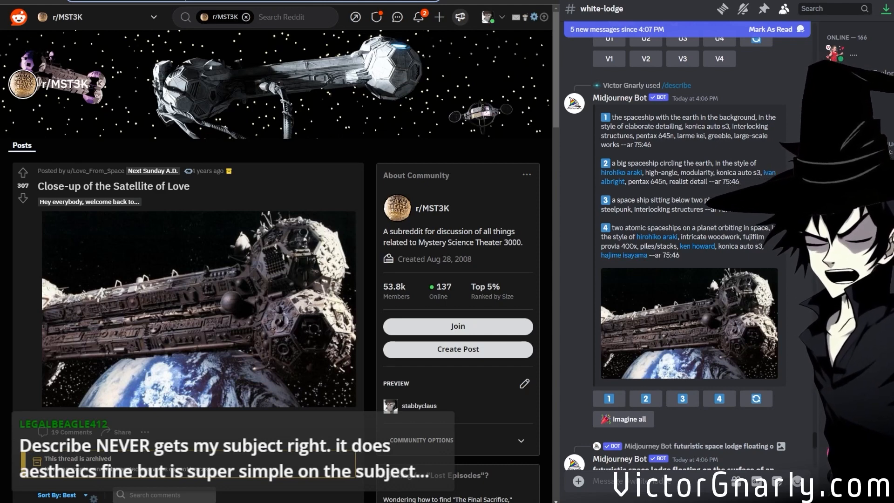
Search Google for "mst3k set" and switch to the image results.
{"action": "type", "text": "my"}
{"action": "key", "text": "BackSpace"}
{"action": "type", "text": "st3k s"}
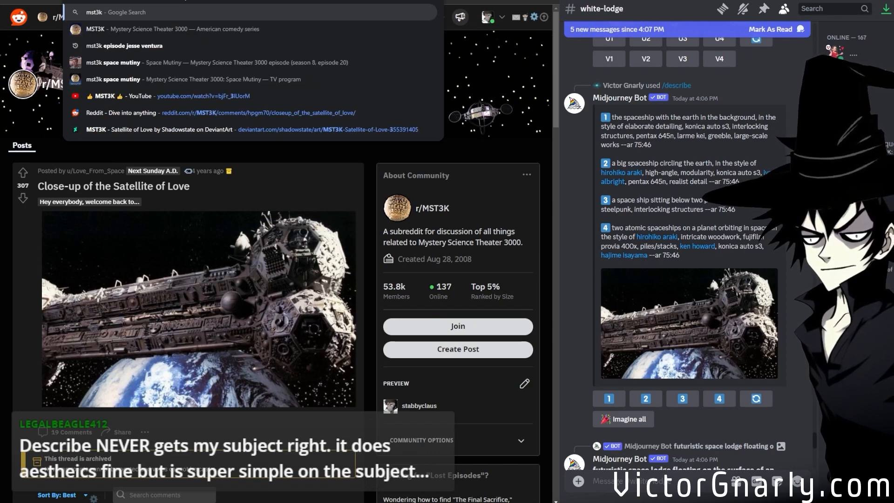
{"action": "key", "text": "Return"}
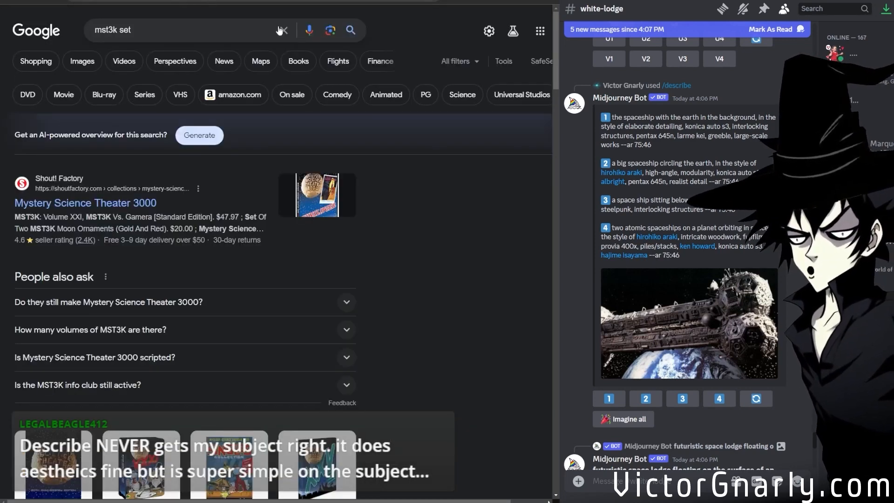
{"action": "left_click", "coordinate": [80, 70]}
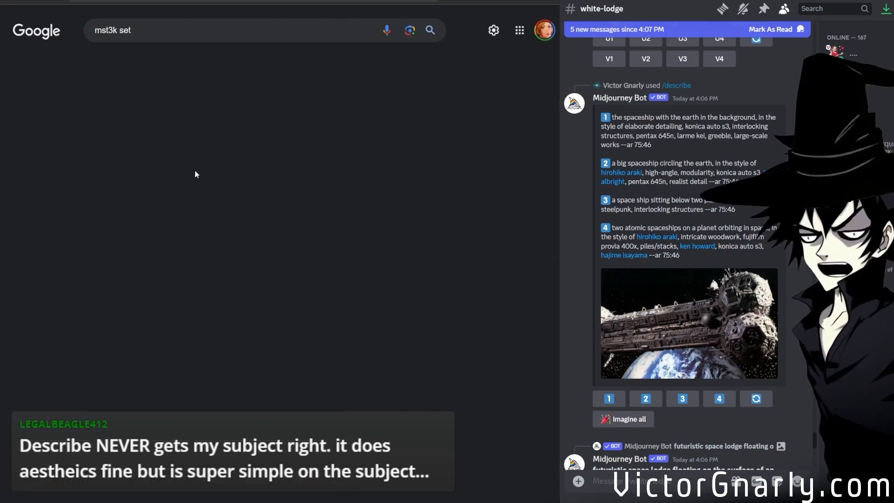
Browse the "mst3k set" images, previewing the DVD Talk picture and the related Midnight Only picture.
{"action": "scroll", "coordinate": [155, 227], "scroll_direction": "down", "scroll_amount": 2}
{"action": "scroll", "coordinate": [155, 227], "scroll_direction": "up", "scroll_amount": 3}
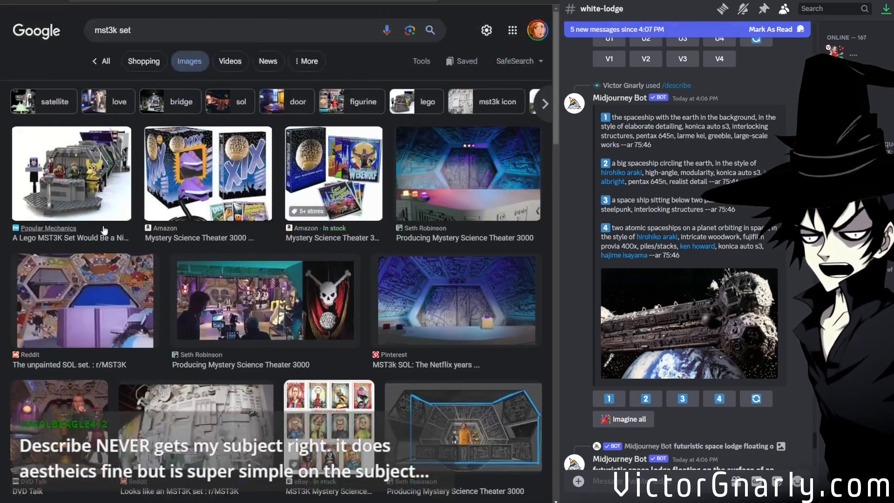
{"action": "scroll", "coordinate": [203, 303], "scroll_direction": "down", "scroll_amount": 3}
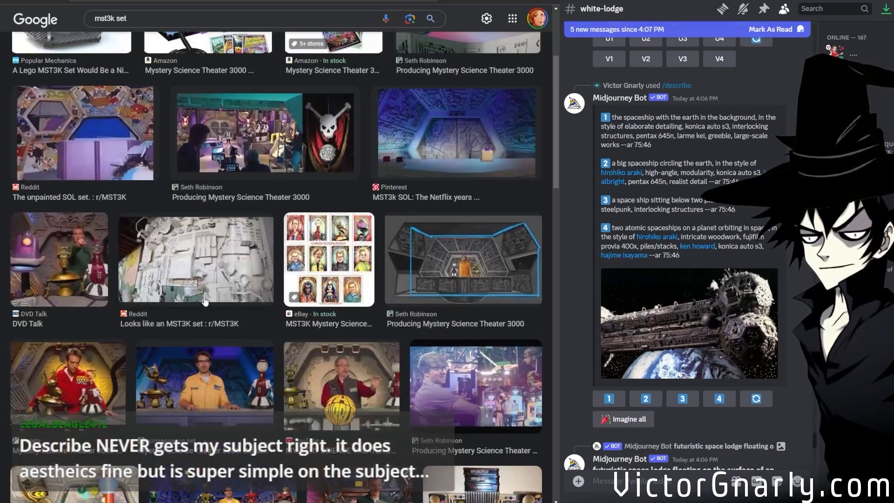
{"action": "left_click", "coordinate": [79, 271]}
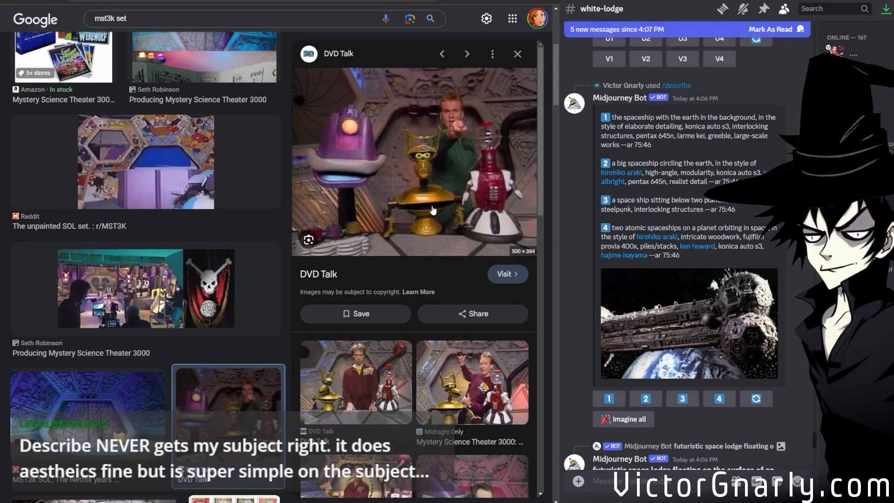
{"action": "left_click", "coordinate": [436, 400]}
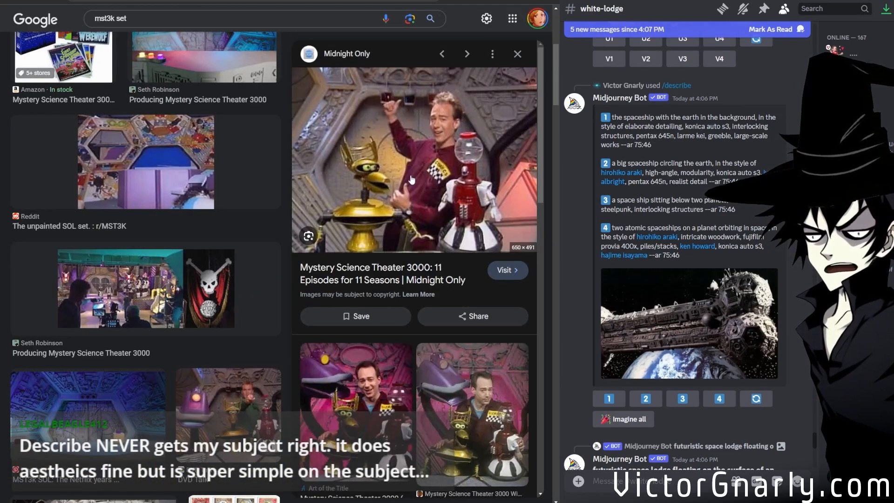
{"action": "scroll", "coordinate": [412, 376], "scroll_direction": "down", "scroll_amount": 1}
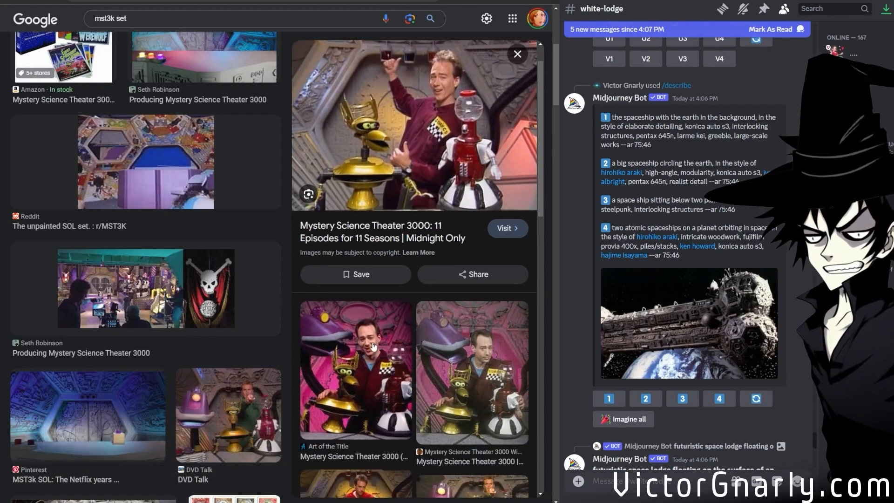
{"action": "scroll", "coordinate": [462, 357], "scroll_direction": "down", "scroll_amount": 5}
{"action": "scroll", "coordinate": [419, 208], "scroll_direction": "up", "scroll_amount": 7}
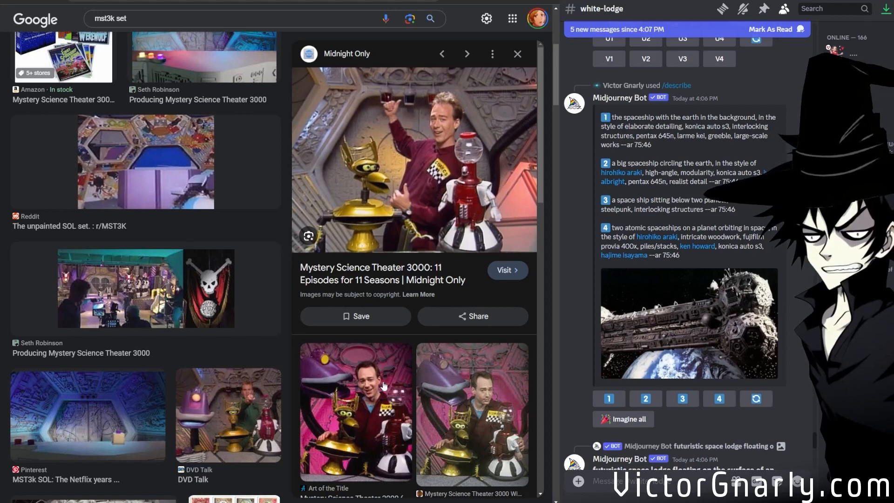
Open the Midnight Only article, examine the set design in its enlarged photo, and return to the Reddit Satellite of Love image.
{"action": "left_click", "coordinate": [433, 195]}
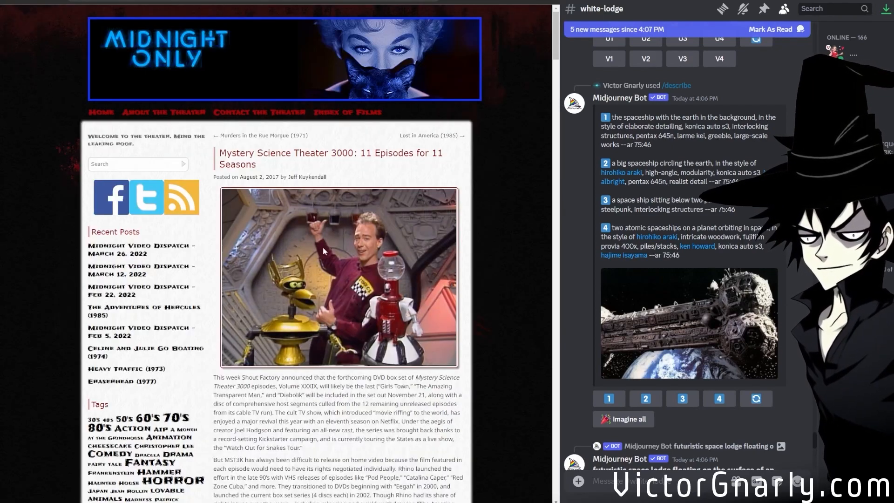
{"action": "scroll", "coordinate": [326, 260], "scroll_direction": "down", "scroll_amount": 3}
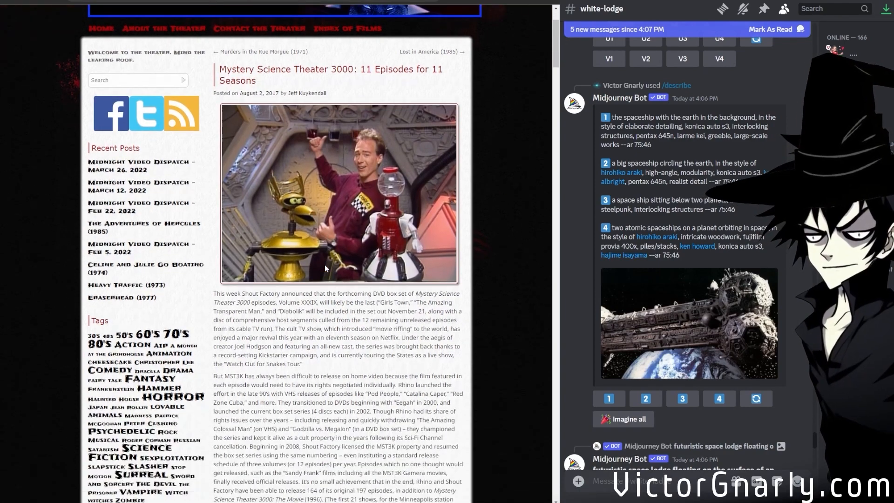
{"action": "scroll", "coordinate": [325, 261], "scroll_direction": "up", "scroll_amount": 3}
{"action": "scroll", "coordinate": [326, 262], "scroll_direction": "up", "scroll_amount": 5}
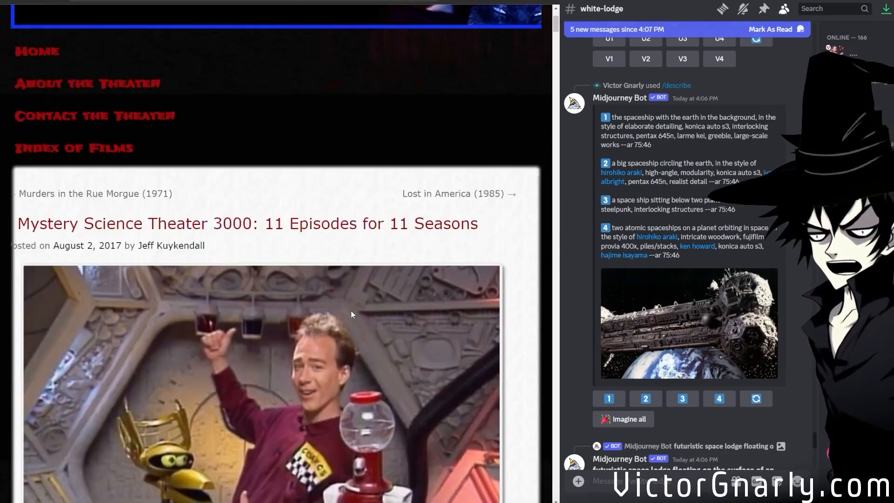
{"action": "scroll", "coordinate": [348, 308], "scroll_direction": "up", "scroll_amount": 1}
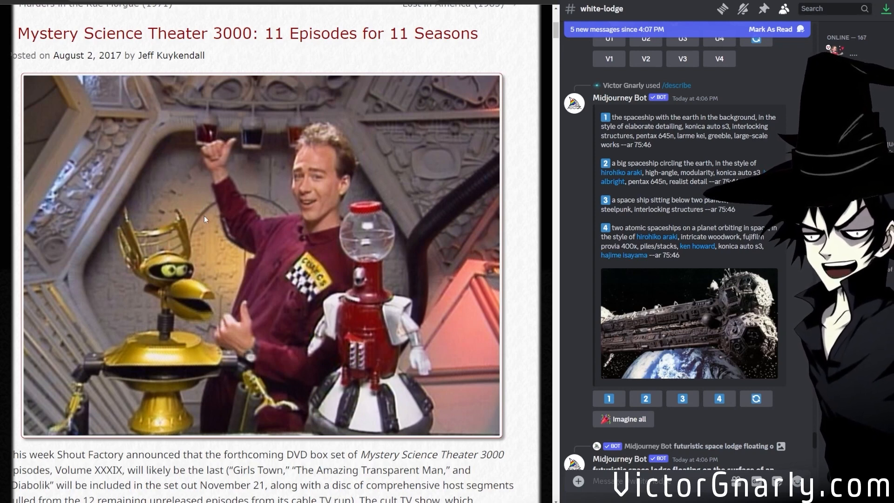
{"action": "scroll", "coordinate": [287, 211], "scroll_direction": "down", "scroll_amount": 2}
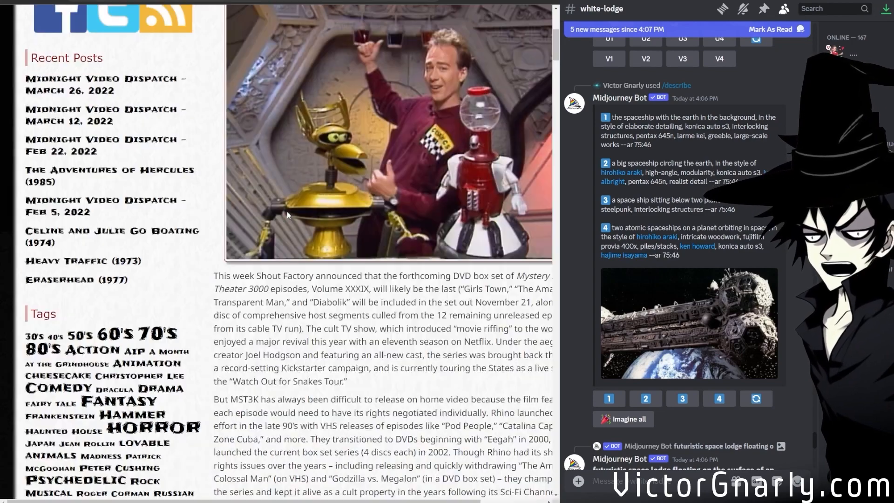
{"action": "scroll", "coordinate": [319, 229], "scroll_direction": "up", "scroll_amount": 5}
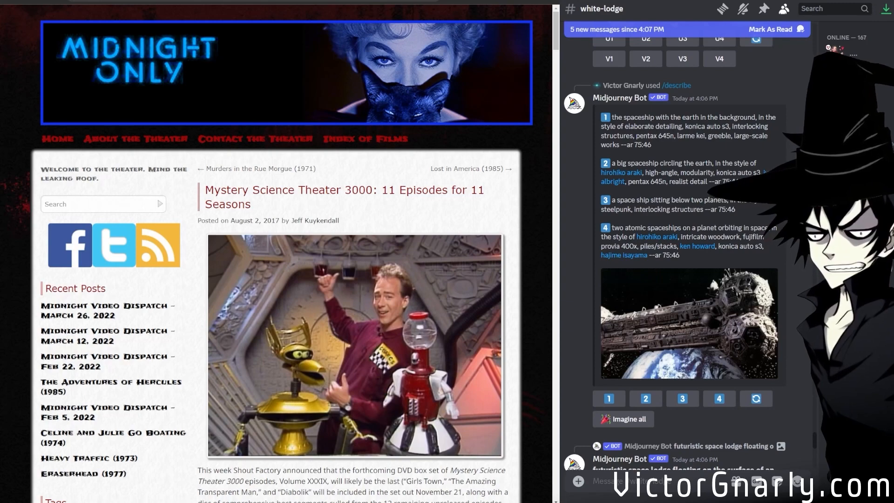
{"action": "left_click", "coordinate": [354, 0]}
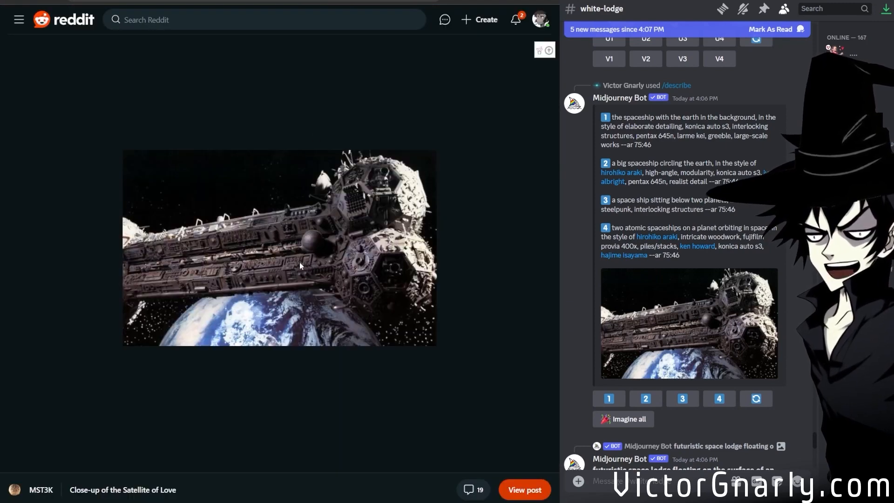
View the image grids for "the spaceship with the earth in the background" and "a big spaceship circling the earth" at full size.
{"action": "scroll", "coordinate": [646, 318], "scroll_direction": "down", "scroll_amount": 15}
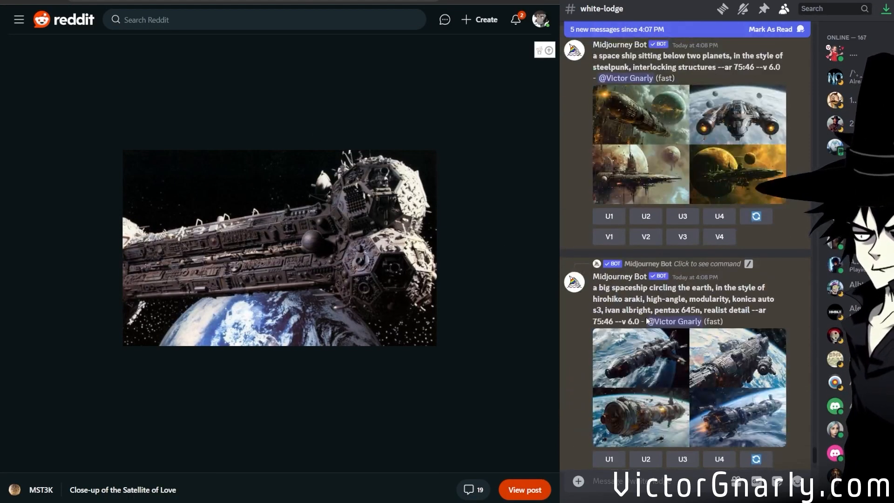
{"action": "scroll", "coordinate": [646, 318], "scroll_direction": "down", "scroll_amount": 3}
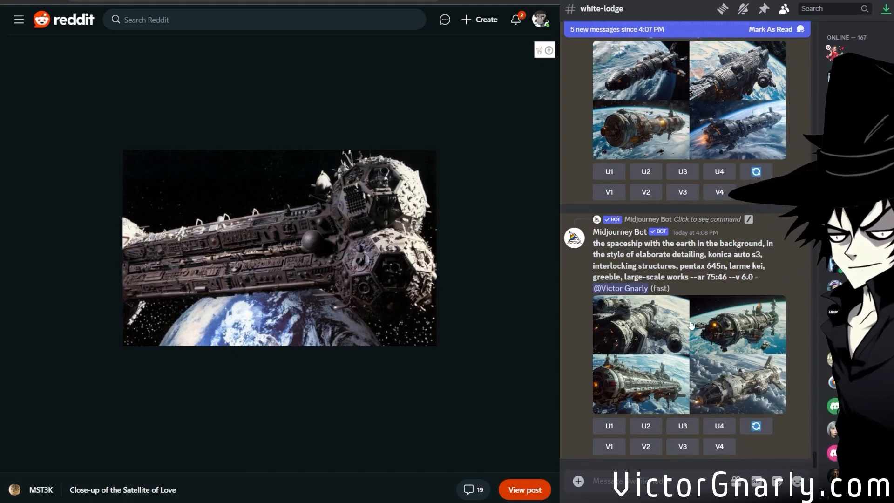
{"action": "middle_click", "coordinate": [687, 349]}
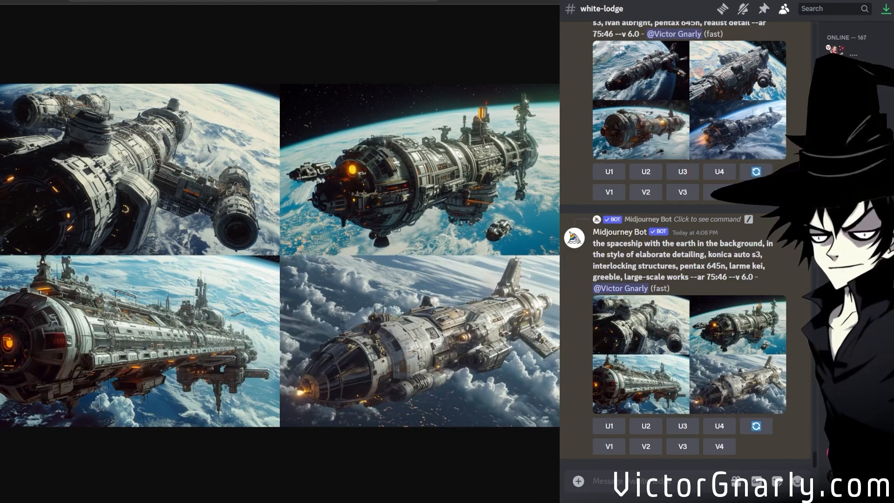
{"action": "scroll", "coordinate": [674, 318], "scroll_direction": "up", "scroll_amount": 5}
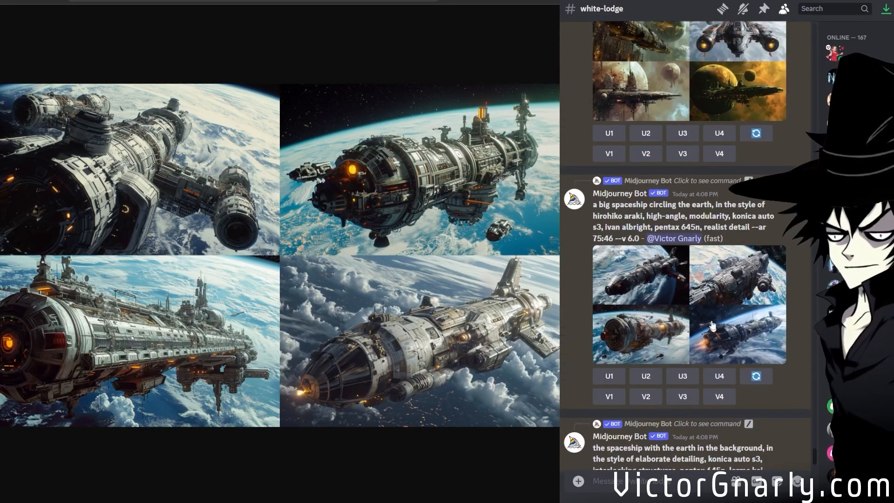
{"action": "left_click", "coordinate": [707, 319]}
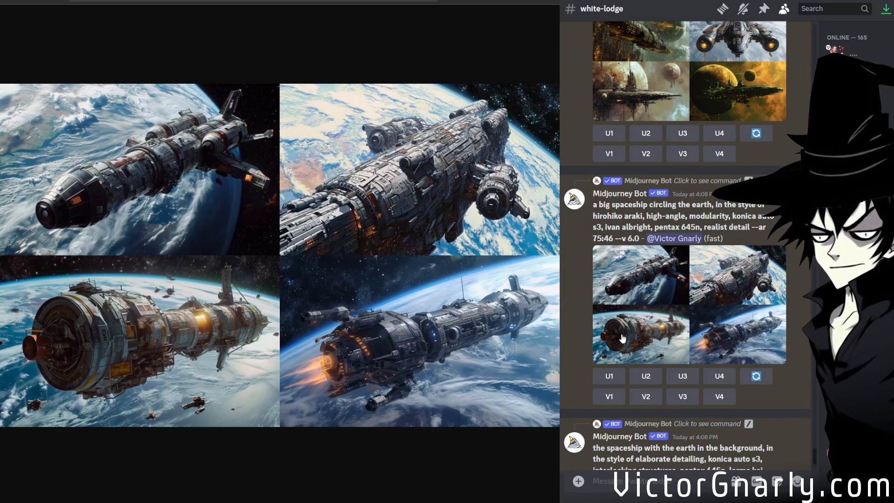
View the image grids for the steelpunk "space ship sitting below two planets" and "two atomic spaceships" prompts at full size.
{"action": "scroll", "coordinate": [621, 337], "scroll_direction": "up", "scroll_amount": 8}
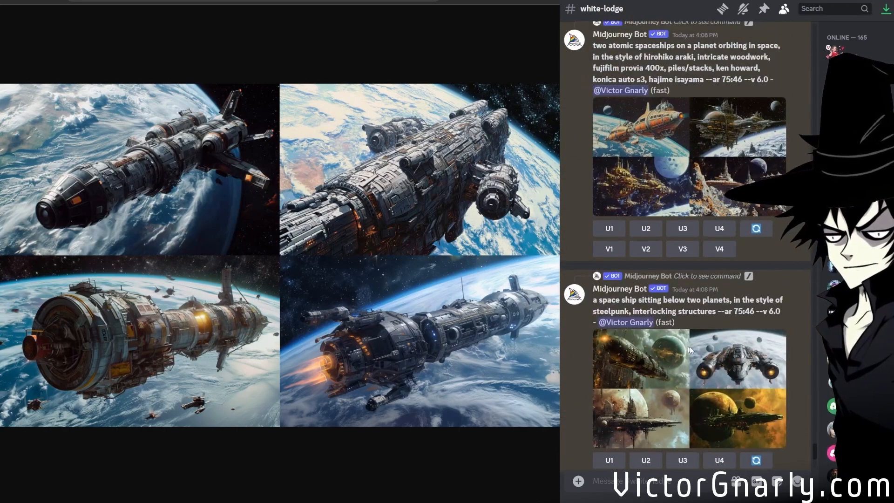
{"action": "left_click", "coordinate": [704, 358]}
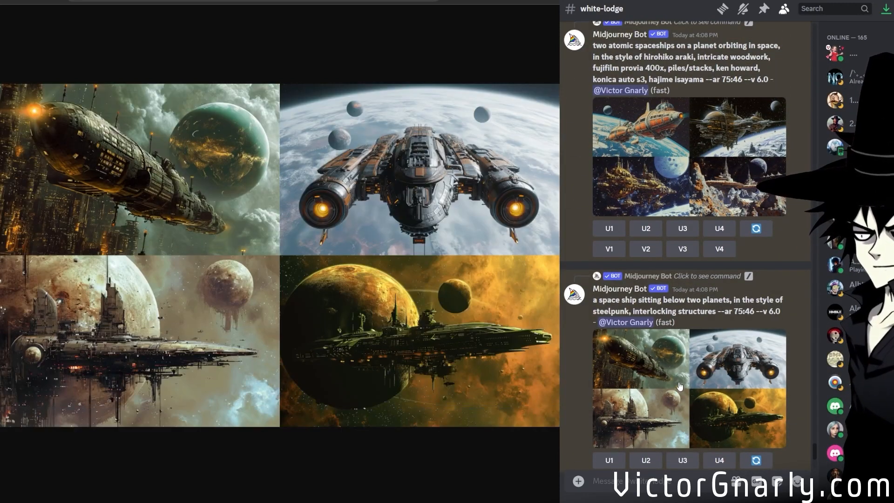
{"action": "scroll", "coordinate": [678, 382], "scroll_direction": "up", "scroll_amount": 1}
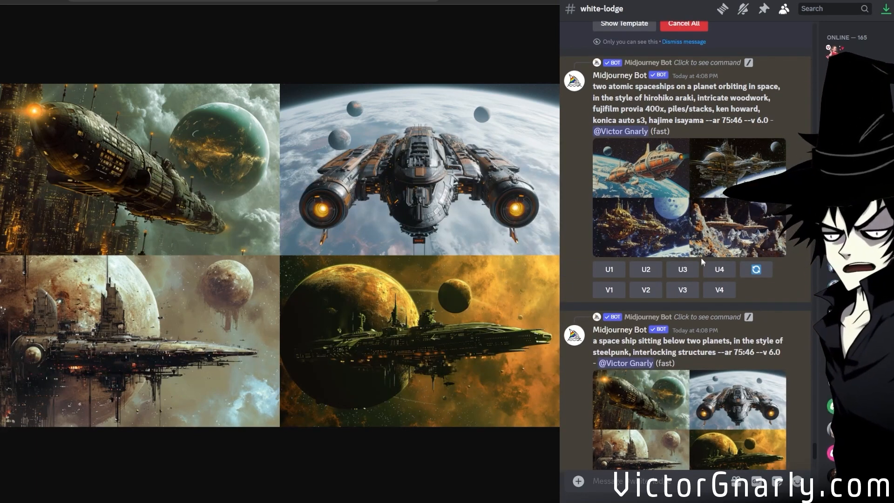
{"action": "left_click", "coordinate": [694, 246]}
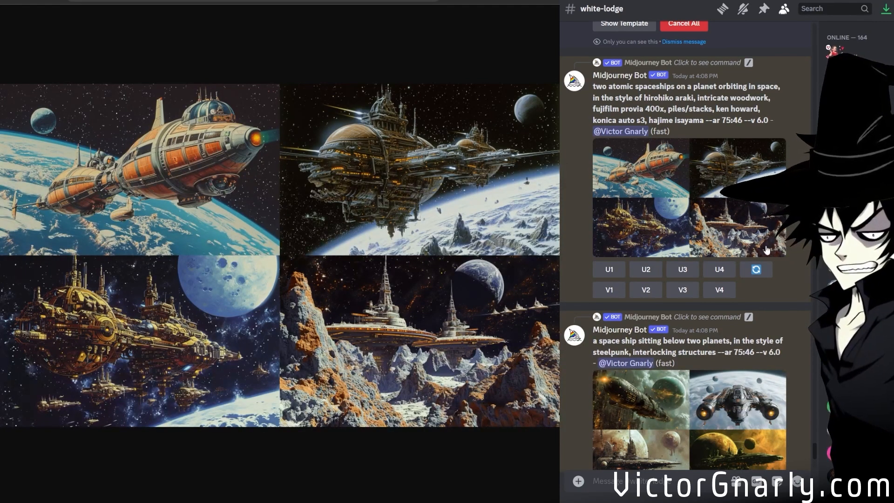
Compare the generated spaceship grids with the original Satellite of Love photo and its four /describe prompts.
{"action": "scroll", "coordinate": [654, 287], "scroll_direction": "down", "scroll_amount": 6}
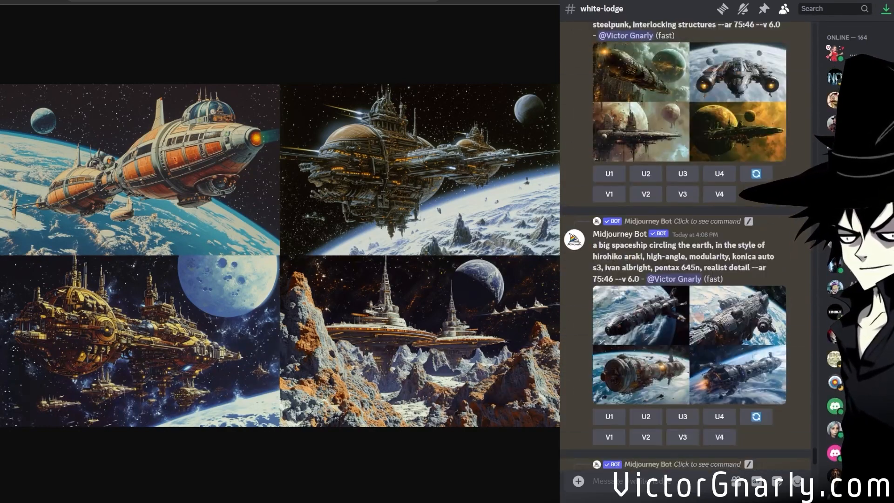
{"action": "scroll", "coordinate": [654, 287], "scroll_direction": "up", "scroll_amount": 8}
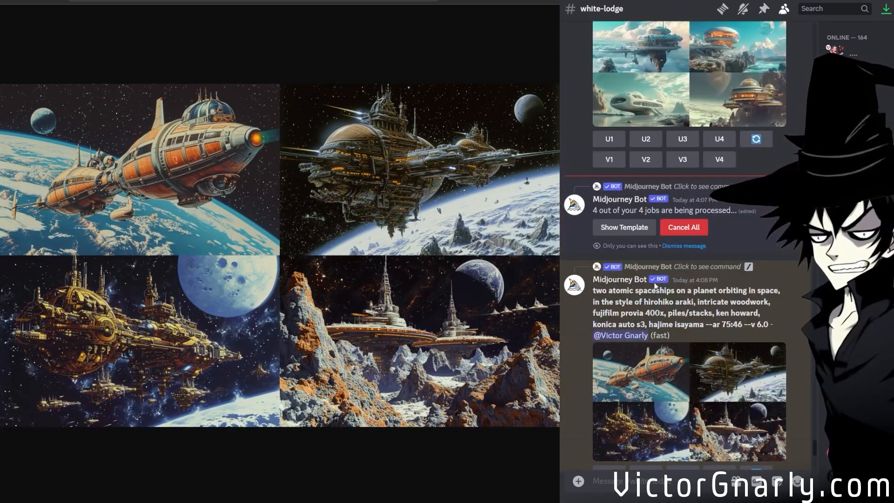
{"action": "scroll", "coordinate": [653, 281], "scroll_direction": "up", "scroll_amount": 4}
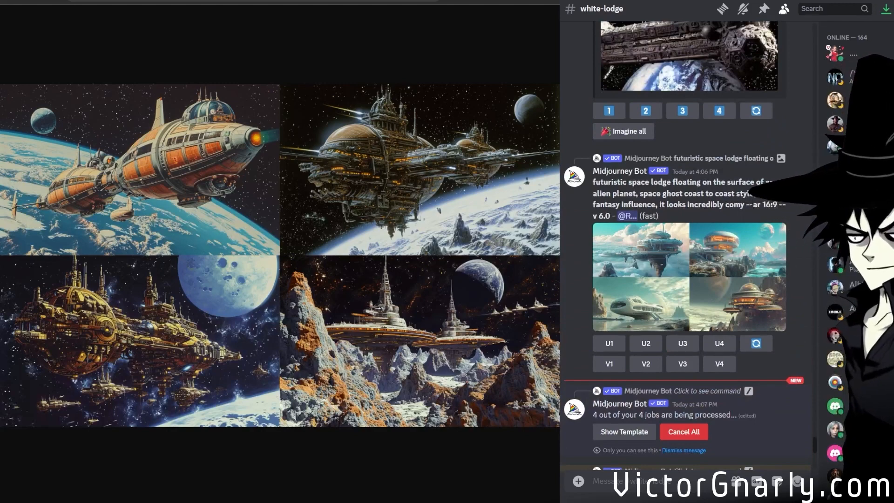
{"action": "scroll", "coordinate": [734, 278], "scroll_direction": "up", "scroll_amount": 4}
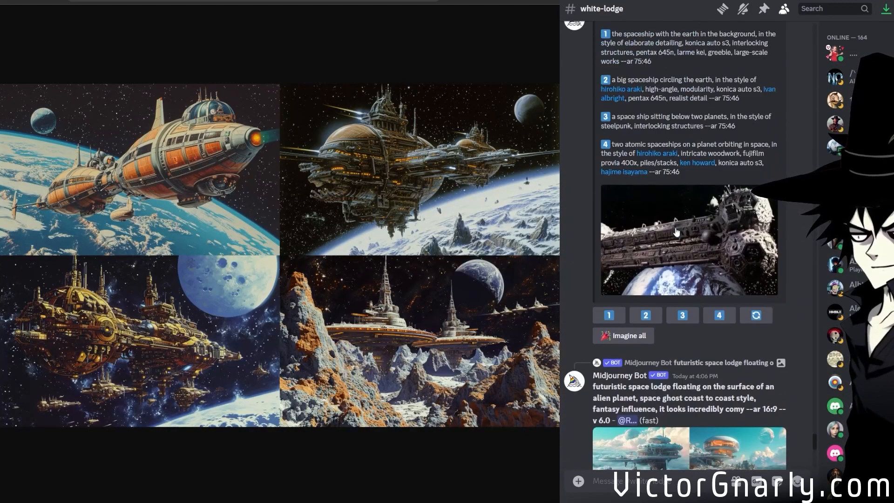
{"action": "scroll", "coordinate": [677, 232], "scroll_direction": "up", "scroll_amount": 2}
{"action": "scroll", "coordinate": [677, 233], "scroll_direction": "down", "scroll_amount": 7}
{"action": "scroll", "coordinate": [676, 232], "scroll_direction": "up", "scroll_amount": 11}
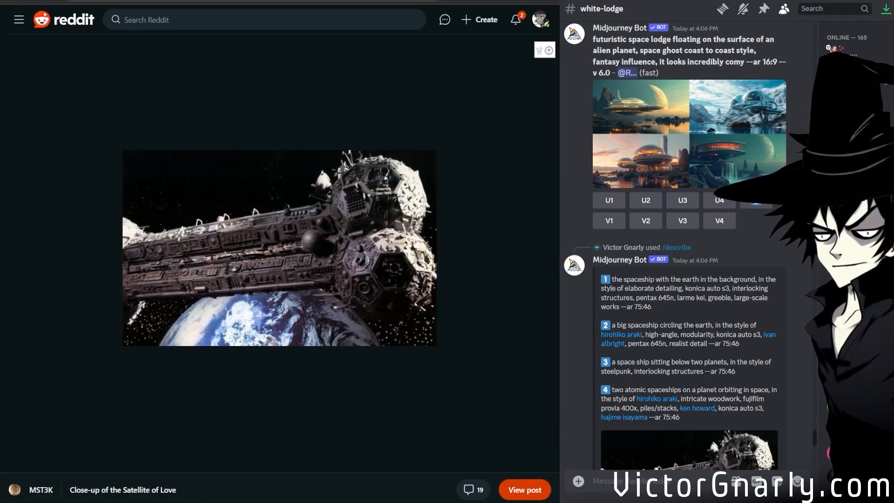
Return to the "mst3k set" image results and open the Pinterest photo "MST3k SOL: The Netflix years".
{"action": "key", "text": "ctrl+Tab"}
{"action": "key", "text": "ctrl+Tab"}
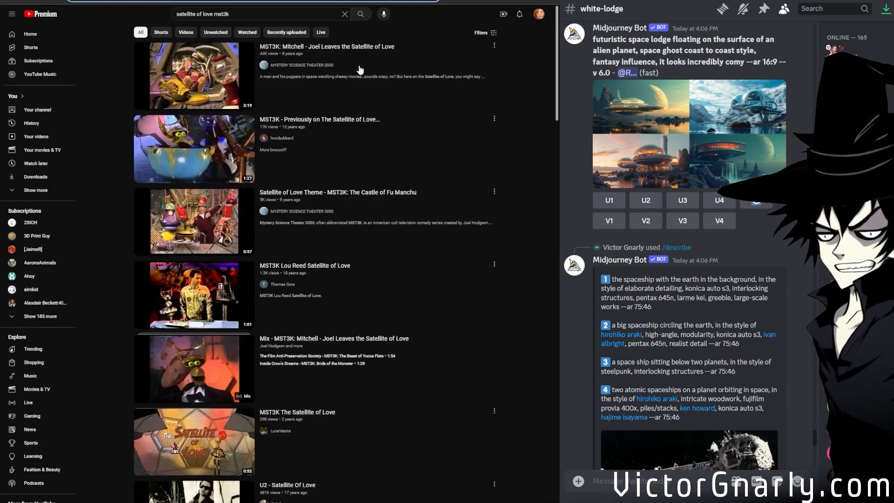
{"action": "key", "text": "ctrl+Tab"}
{"action": "scroll", "coordinate": [370, 258], "scroll_direction": "down", "scroll_amount": 1}
{"action": "scroll", "coordinate": [370, 258], "scroll_direction": "down", "scroll_amount": 1}
{"action": "scroll", "coordinate": [140, 325], "scroll_direction": "down", "scroll_amount": 2}
{"action": "left_click", "coordinate": [111, 354]}
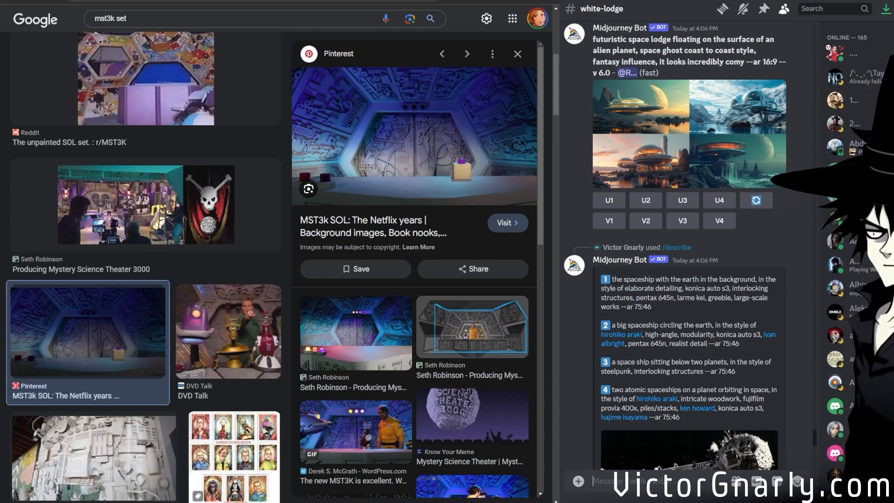
Post the MST3K set photo in the white-lodge channel and open it at full size.
{"action": "key", "text": "ctrl+v"}
{"action": "key", "text": "Return"}
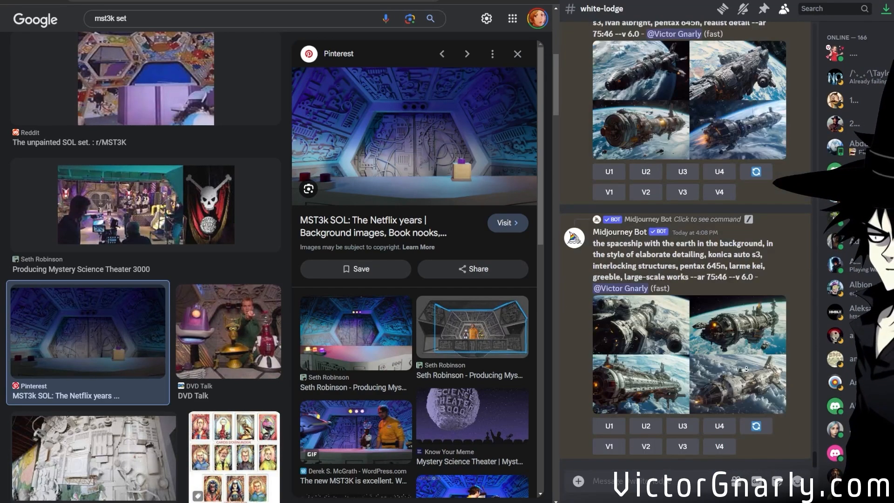
{"action": "middle_click", "coordinate": [689, 409]}
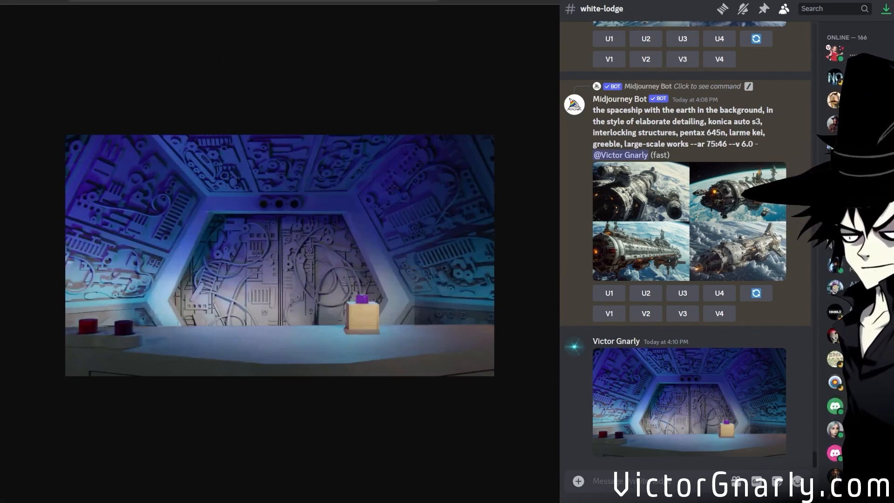
Run Midjourney's /describe on the MST3K set photo and imagine all four resulting prompts.
{"action": "type", "text": "/descr"}
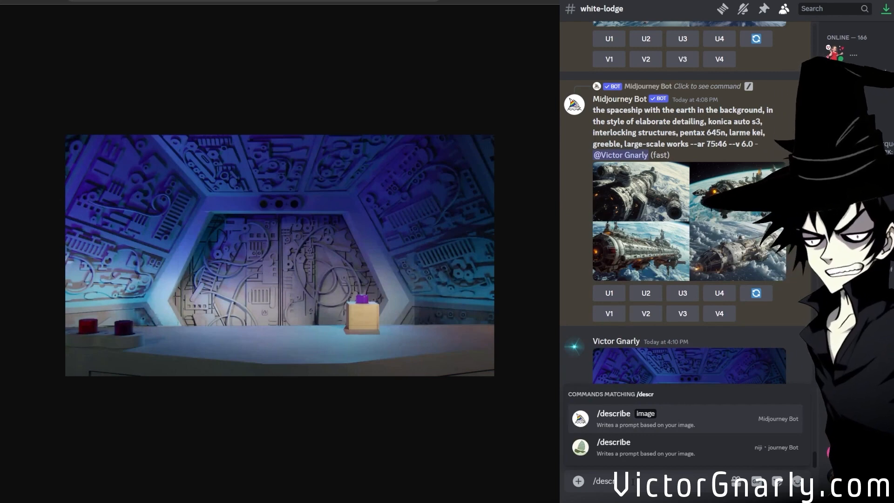
{"action": "left_click", "coordinate": [611, 416]}
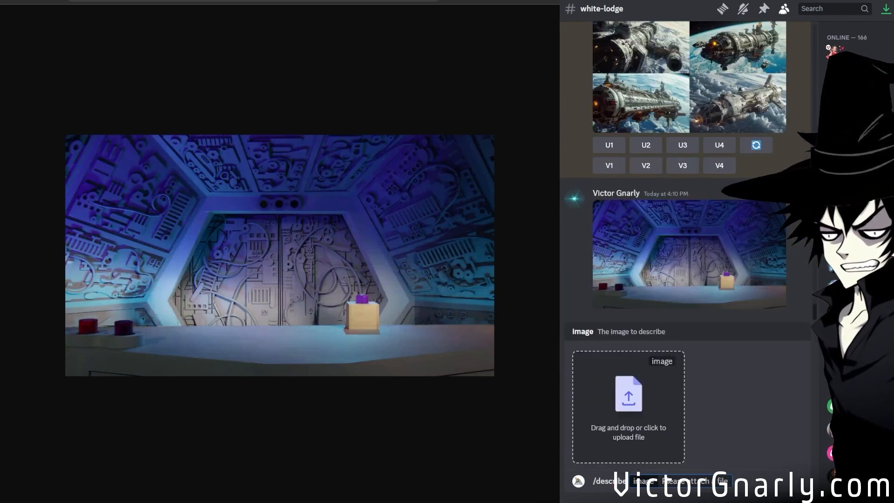
{"action": "key", "text": "ctrl+v"}
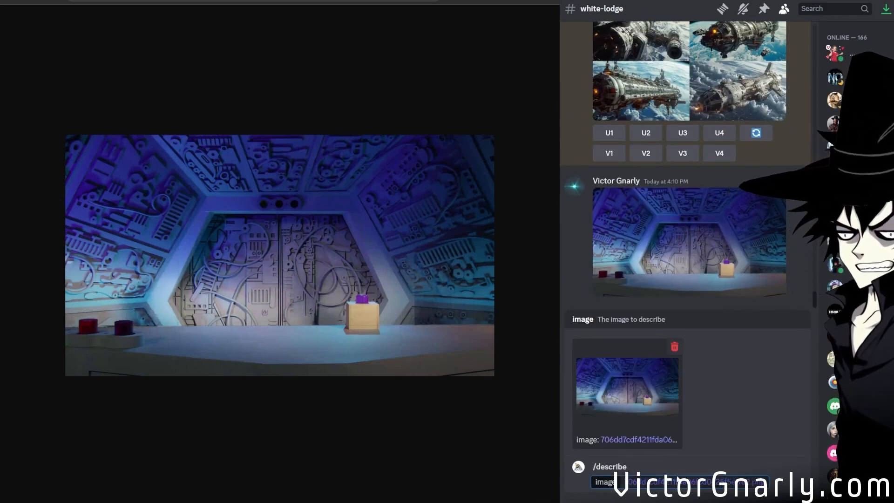
{"action": "key", "text": "Return"}
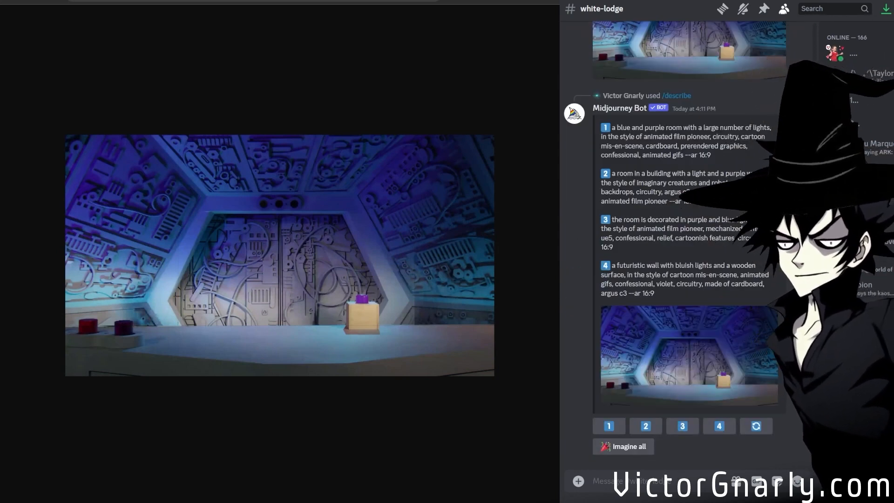
{"action": "left_click", "coordinate": [623, 445]}
Review the four /describe prompts and their rendering grids, including the purple-wall room grid at full size.
{"action": "scroll", "coordinate": [625, 350], "scroll_direction": "up", "scroll_amount": 3}
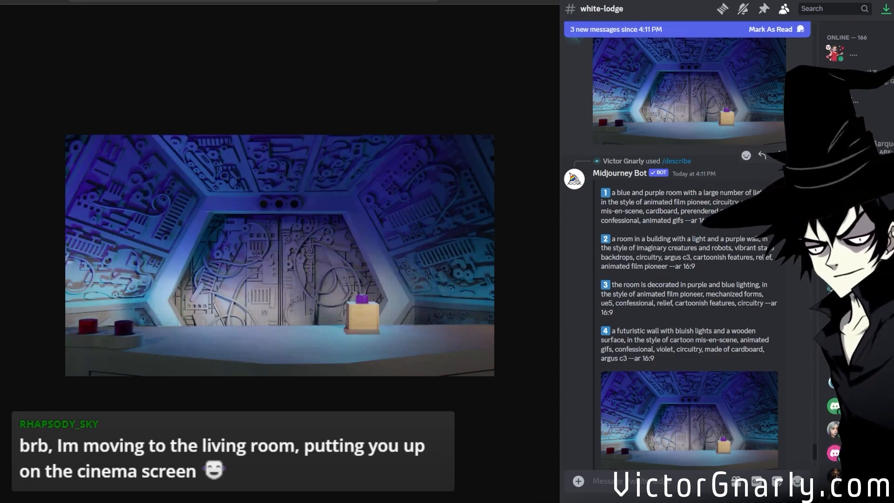
{"action": "scroll", "coordinate": [699, 278], "scroll_direction": "down", "scroll_amount": 10}
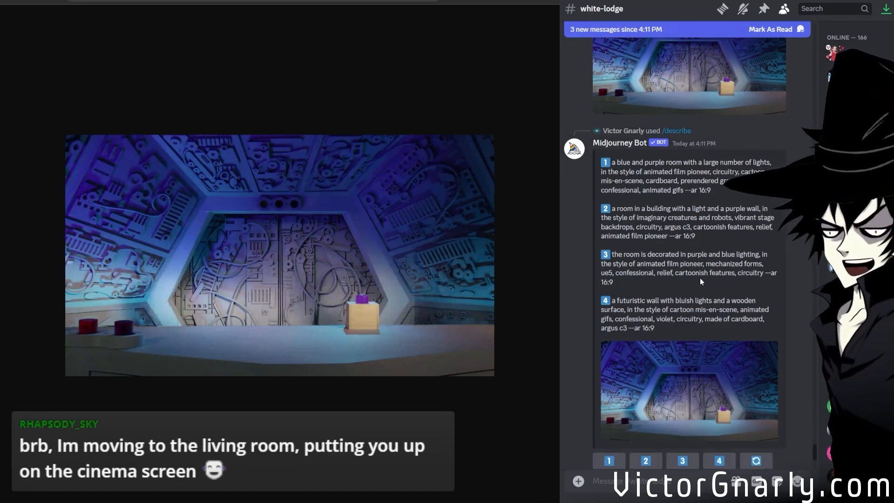
{"action": "scroll", "coordinate": [699, 264], "scroll_direction": "up", "scroll_amount": 10}
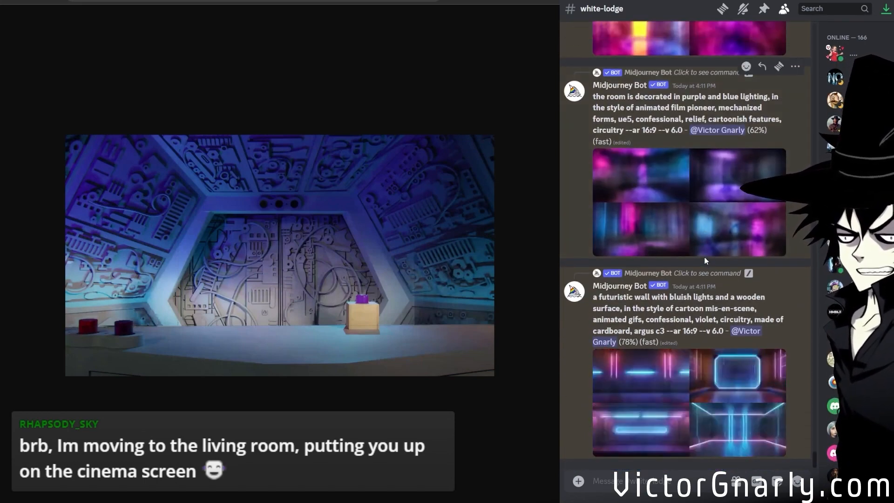
{"action": "scroll", "coordinate": [704, 256], "scroll_direction": "up", "scroll_amount": 6}
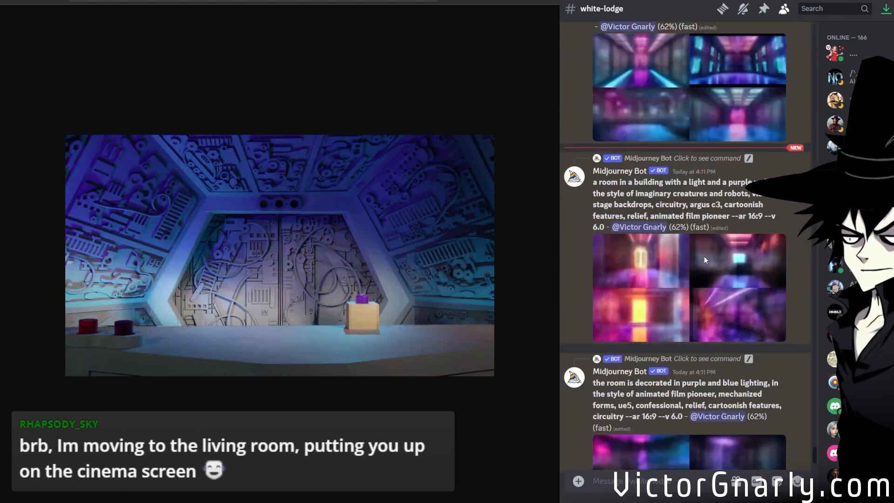
{"action": "scroll", "coordinate": [703, 255], "scroll_direction": "up", "scroll_amount": 4}
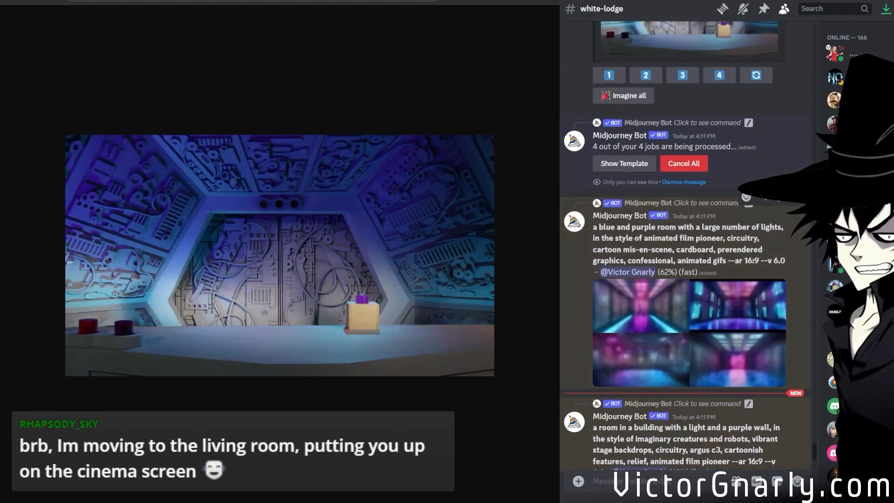
{"action": "scroll", "coordinate": [705, 258], "scroll_direction": "down", "scroll_amount": 3}
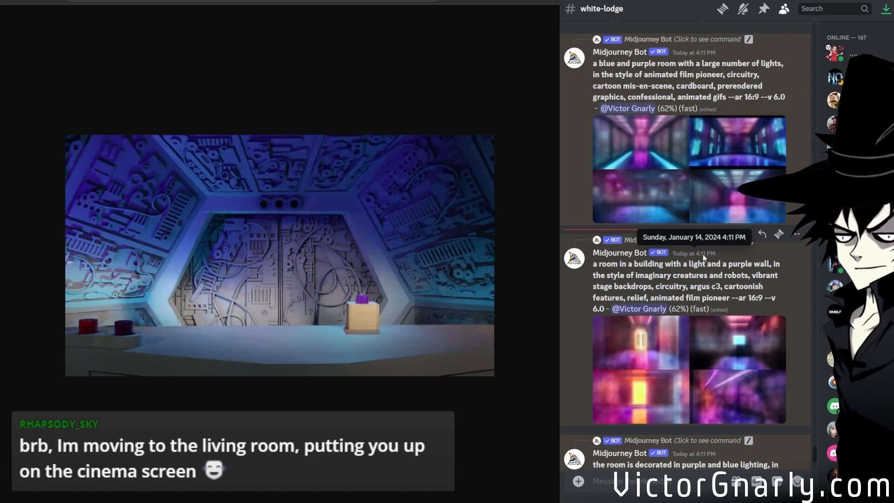
{"action": "scroll", "coordinate": [703, 253], "scroll_direction": "down", "scroll_amount": 7}
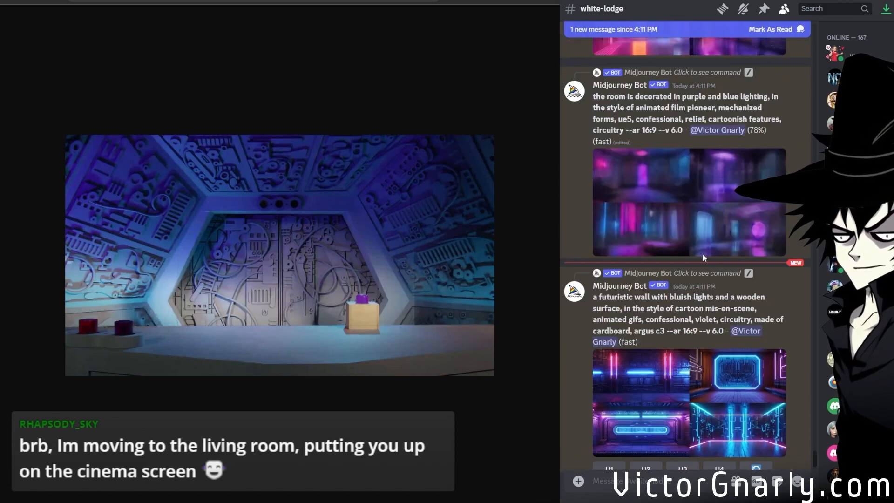
{"action": "scroll", "coordinate": [702, 258], "scroll_direction": "down", "scroll_amount": 1}
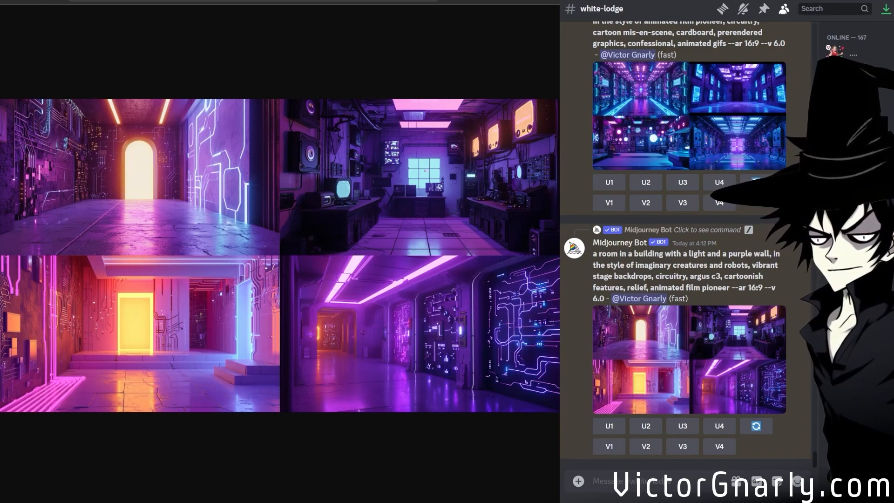
Compare the finished room grids and examine the style wording of the "futuristic wall with bluish lights" prompt.
{"action": "scroll", "coordinate": [660, 369], "scroll_direction": "up", "scroll_amount": 10}
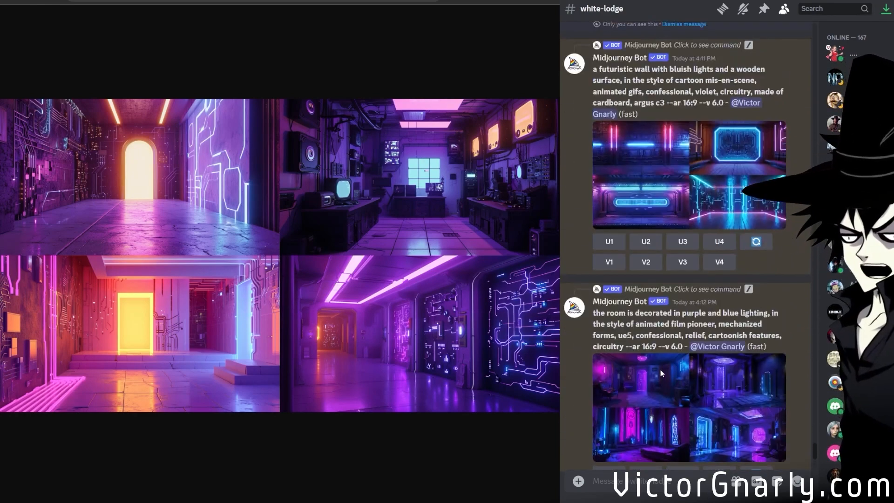
{"action": "scroll", "coordinate": [660, 369], "scroll_direction": "up", "scroll_amount": 4}
{"action": "scroll", "coordinate": [661, 335], "scroll_direction": "down", "scroll_amount": 2}
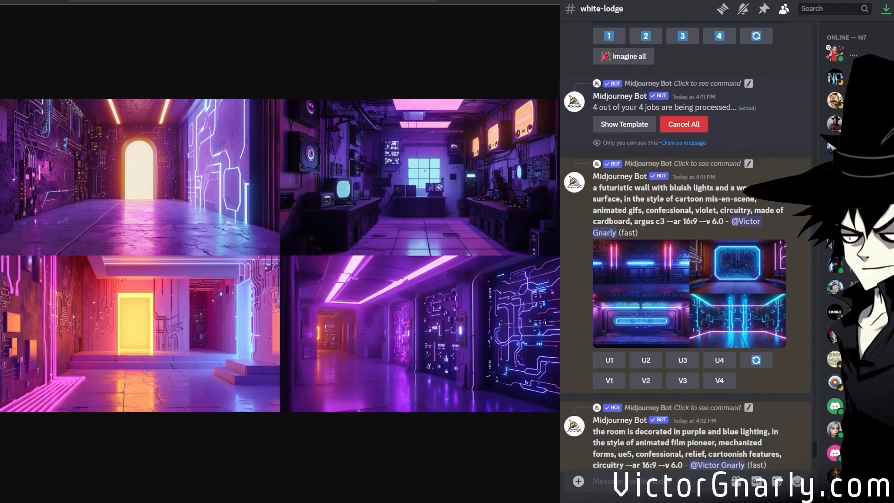
{"action": "left_click_drag", "start_coordinate": [625, 199], "coordinate": [674, 198]}
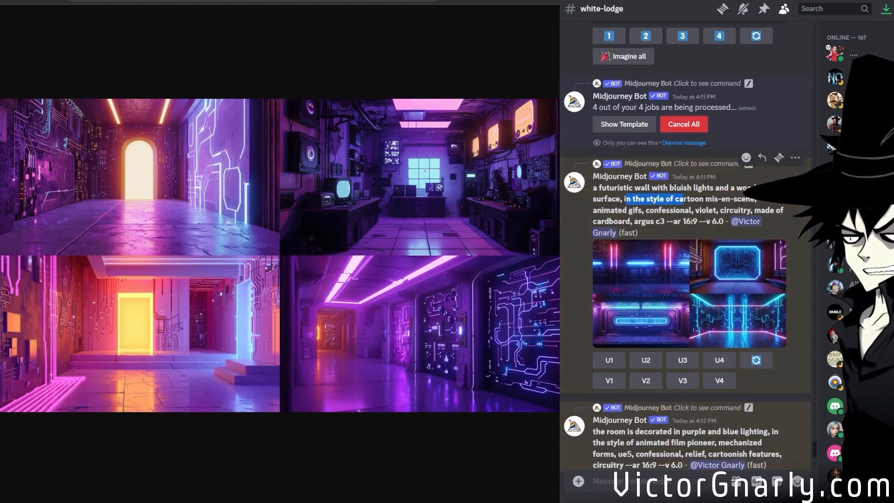
{"action": "left_click", "coordinate": [706, 207]}
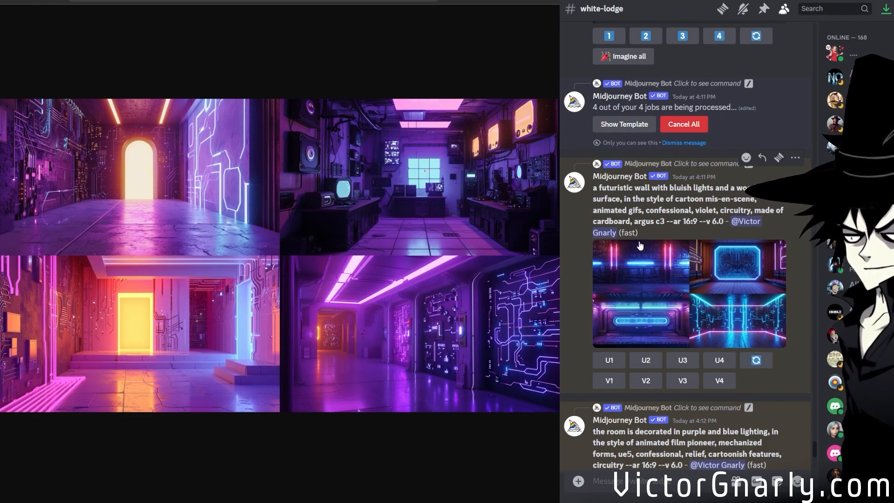
{"action": "scroll", "coordinate": [640, 245], "scroll_direction": "up", "scroll_amount": 8}
{"action": "scroll", "coordinate": [629, 356], "scroll_direction": "down", "scroll_amount": 4}
{"action": "scroll", "coordinate": [702, 241], "scroll_direction": "down", "scroll_amount": 4}
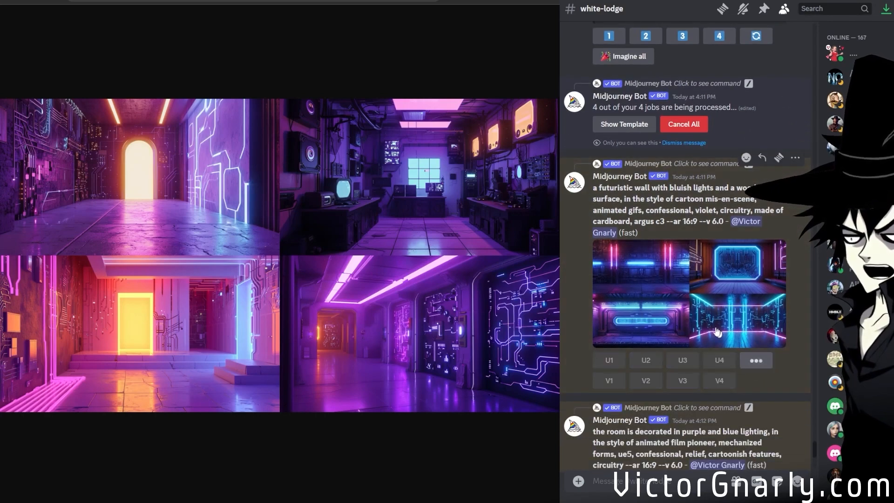
Rerun the "futuristic wall with bluish lights" prompt with "homebrew b-movie animated background," added at its beginning.
{"action": "left_click", "coordinate": [754, 359]}
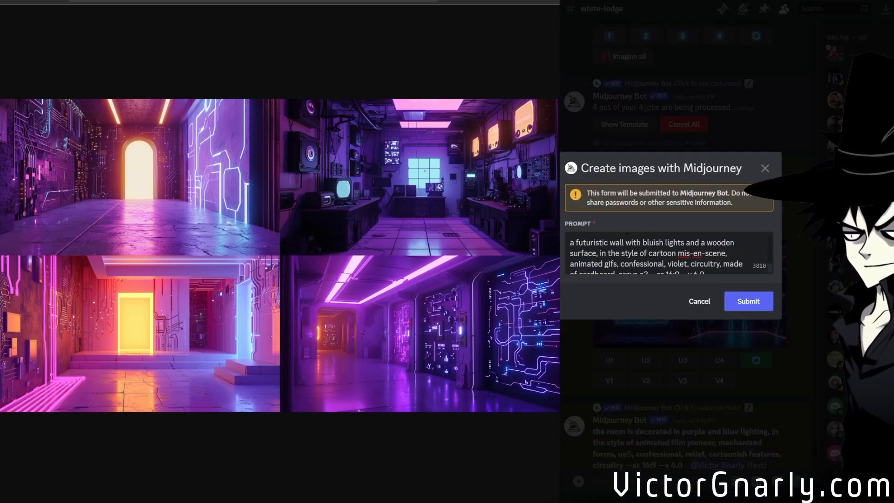
{"action": "type", "text": "homebrew "}
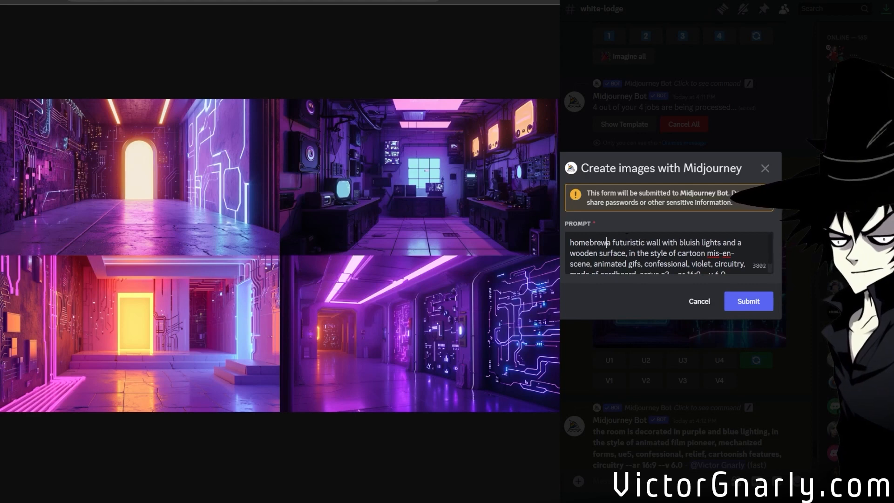
{"action": "type", "text": "b-movie "}
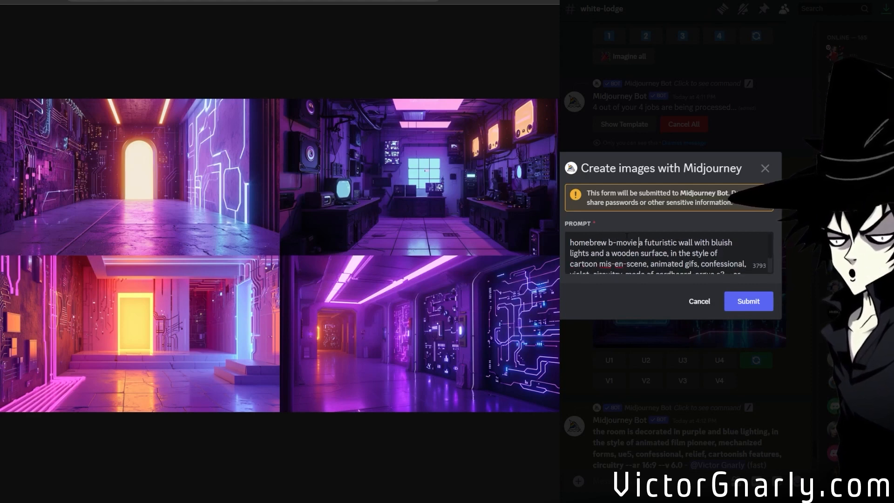
{"action": "type", "text": "animated background, a"}
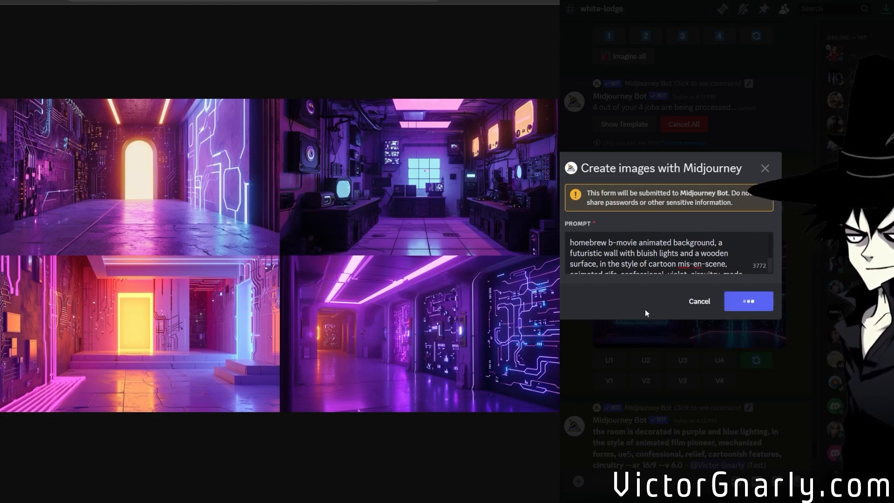
{"action": "scroll", "coordinate": [607, 297], "scroll_direction": "down", "scroll_amount": 15}
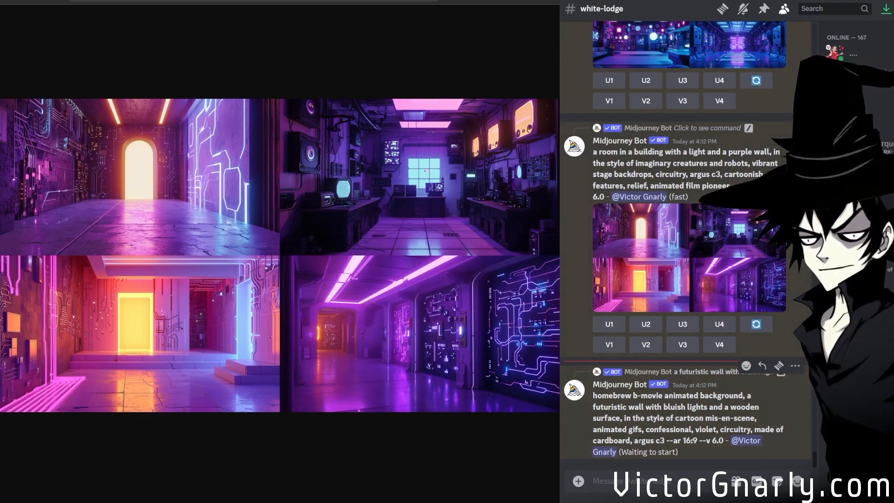
Generate images with Midjourney's /imagine from the prompt "homebrew n64".
{"action": "type", "text": "/im"}
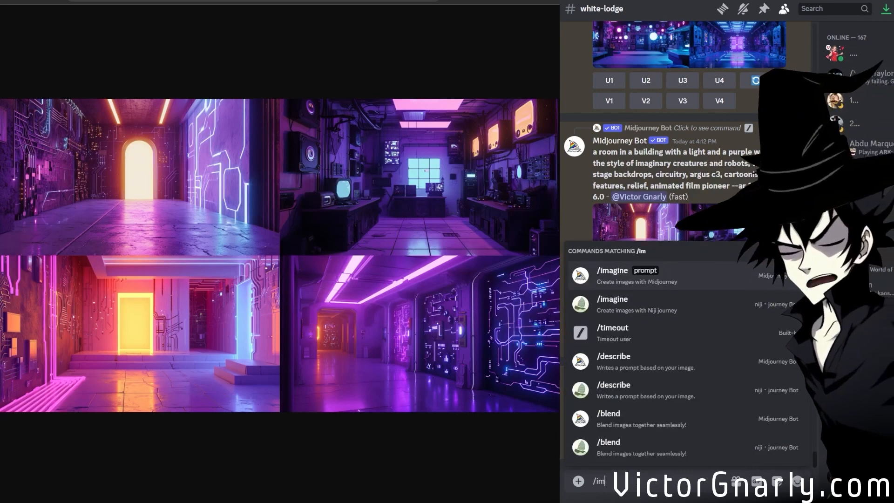
{"action": "left_click", "coordinate": [645, 284]}
{"action": "type", "text": "homebrew mo"}
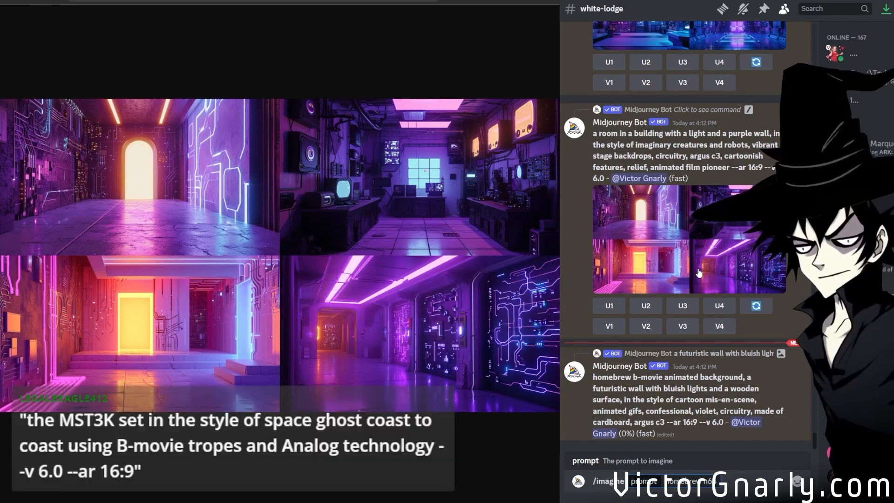
{"action": "key", "text": "Return"}
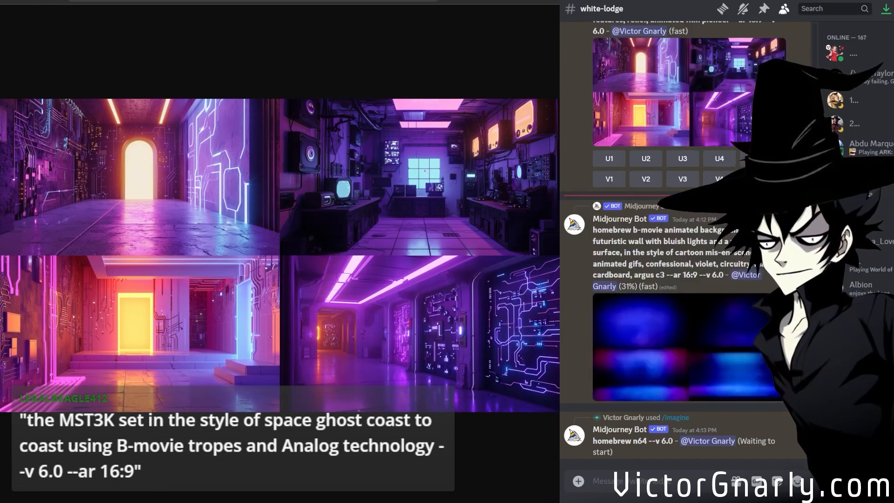
Generate images from the prompt "the MST3K set in the style of space ghost coast to coast using B-movie tropes and Analog technology --v 6.0 --ar 16:9".
{"action": "type", "text": "/"}
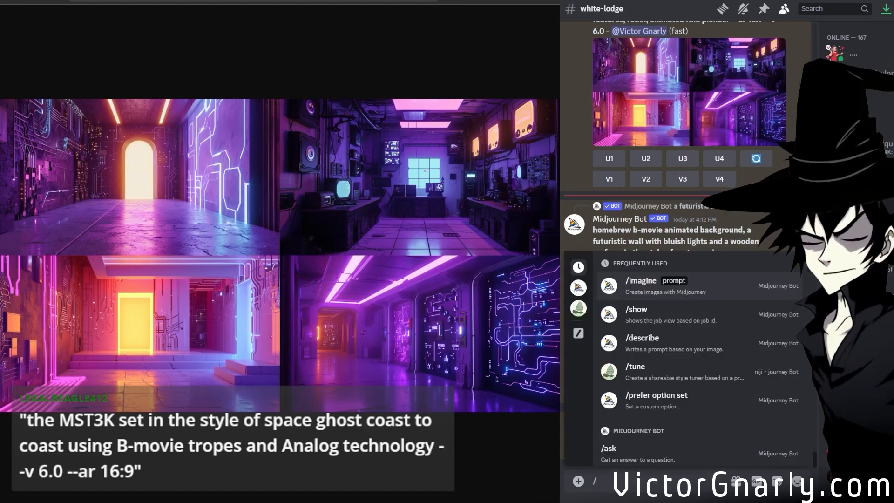
{"action": "left_click", "coordinate": [622, 270]}
{"action": "type", "text": "the MST3K set in the style of space ghost coast to coast using B-movie tropes and Analog technology --v 6.0 --ar 16:9"}
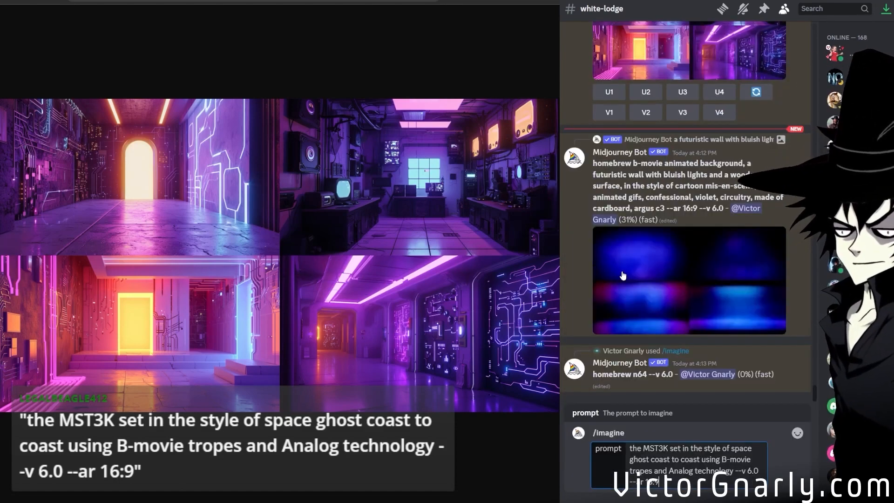
{"action": "key", "text": "Return"}
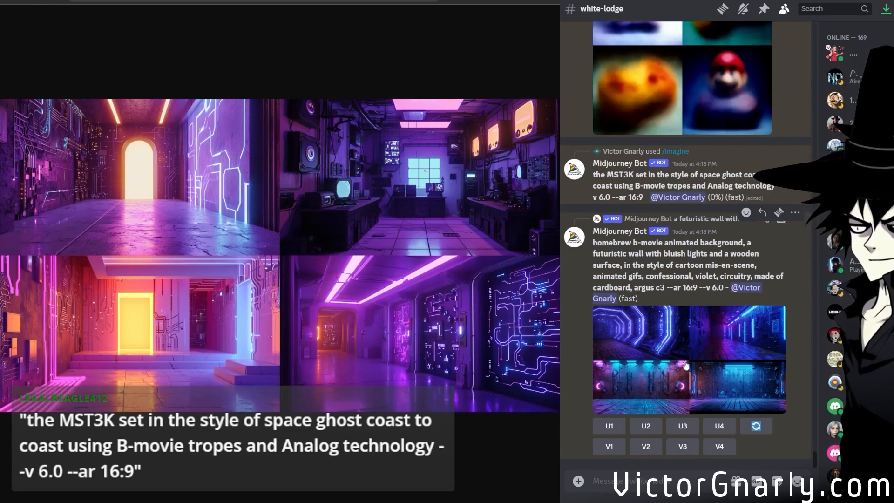
Open the "homebrew b-movie animated background" grid in the browser and inspect its two lower images at full size.
{"action": "left_click_drag", "start_coordinate": [694, 372], "coordinate": [363, 365]}
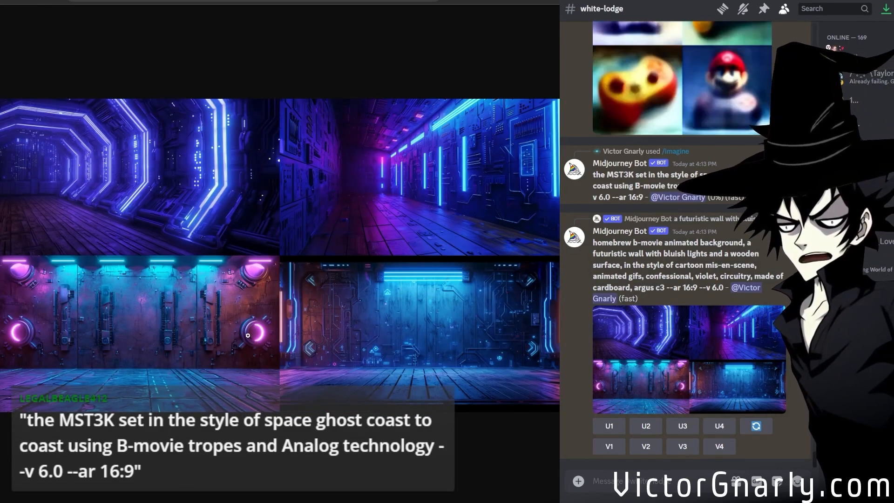
{"action": "left_click", "coordinate": [410, 350]}
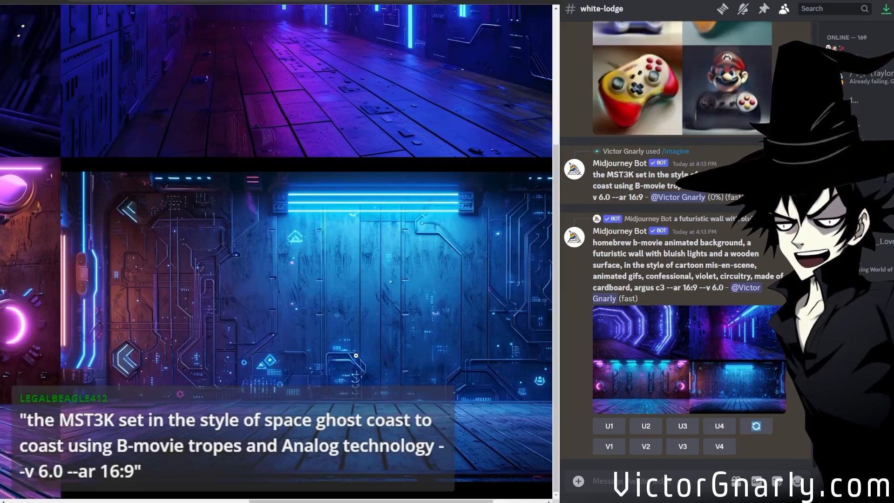
{"action": "left_click_drag", "start_coordinate": [322, 501], "coordinate": [375, 471]}
{"action": "scroll", "coordinate": [375, 470], "scroll_direction": "up", "scroll_amount": 4}
{"action": "scroll", "coordinate": [375, 470], "scroll_direction": "down", "scroll_amount": 4}
{"action": "left_click_drag", "start_coordinate": [460, 501], "coordinate": [166, 429]}
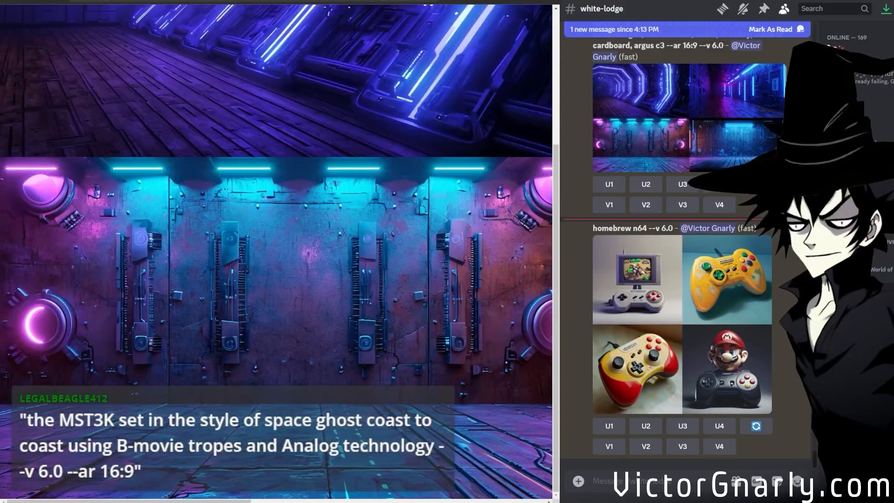
Open the "homebrew n64" grid in the browser and inspect its four images at full size.
{"action": "middle_click", "coordinate": [748, 369]}
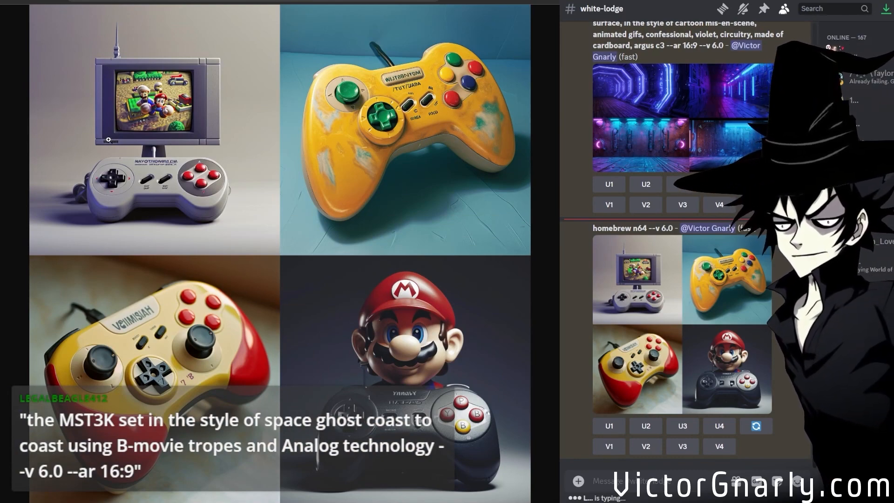
{"action": "left_click", "coordinate": [220, 230]}
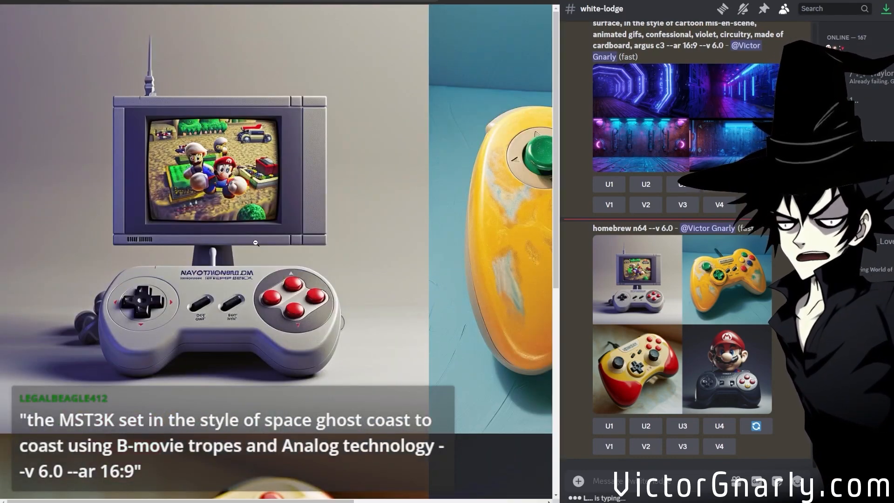
{"action": "scroll", "coordinate": [236, 272], "scroll_direction": "down", "scroll_amount": 1}
{"action": "scroll", "coordinate": [235, 272], "scroll_direction": "down", "scroll_amount": 6}
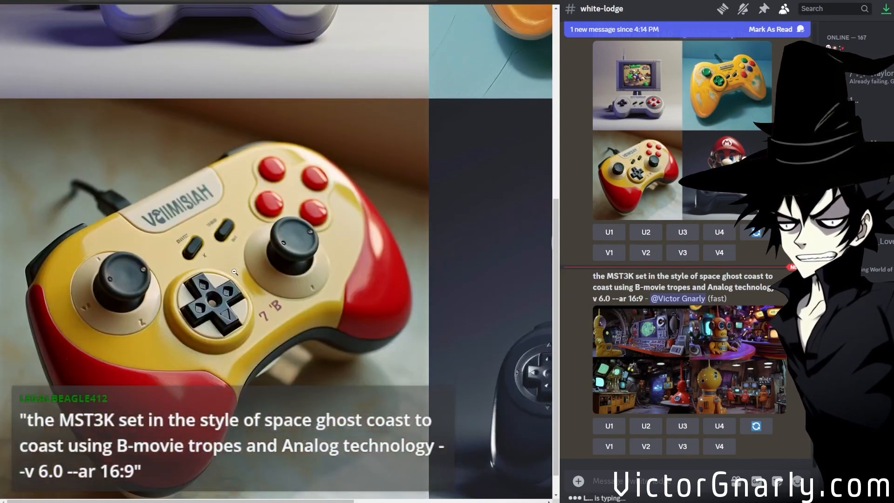
{"action": "scroll", "coordinate": [233, 267], "scroll_direction": "up", "scroll_amount": 8}
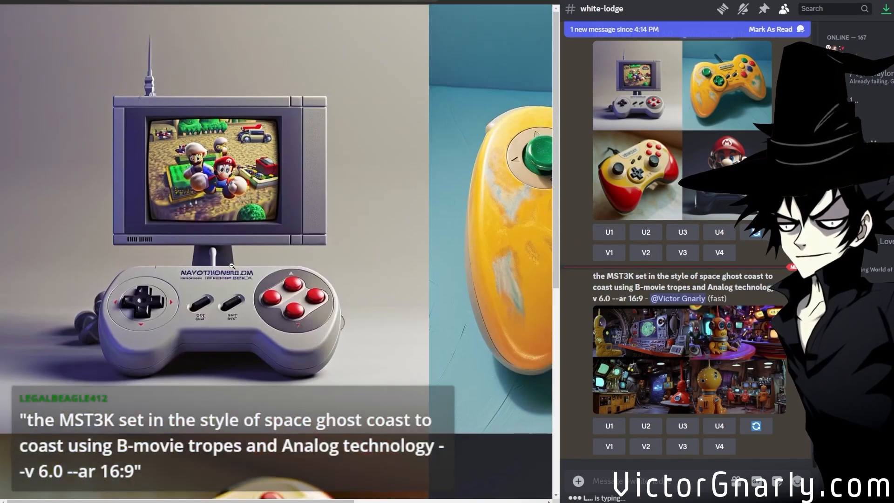
{"action": "scroll", "coordinate": [433, 477], "scroll_direction": "right", "scroll_amount": 7}
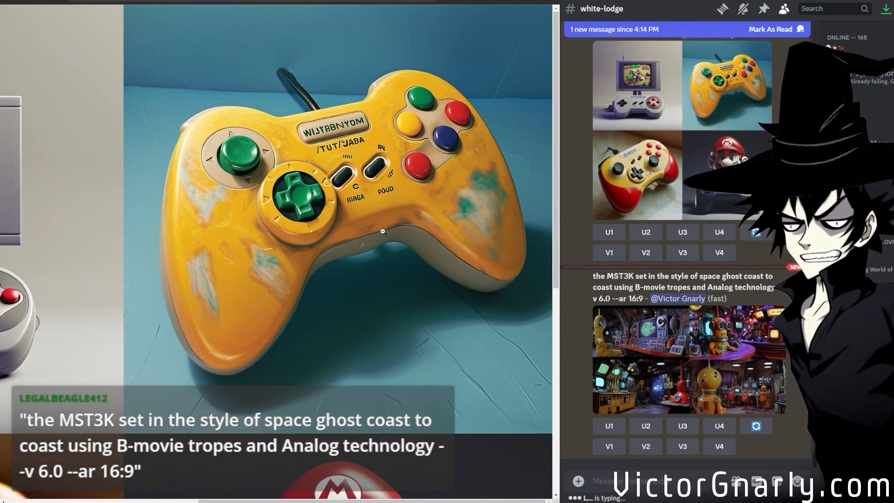
{"action": "scroll", "coordinate": [384, 225], "scroll_direction": "down", "scroll_amount": 7}
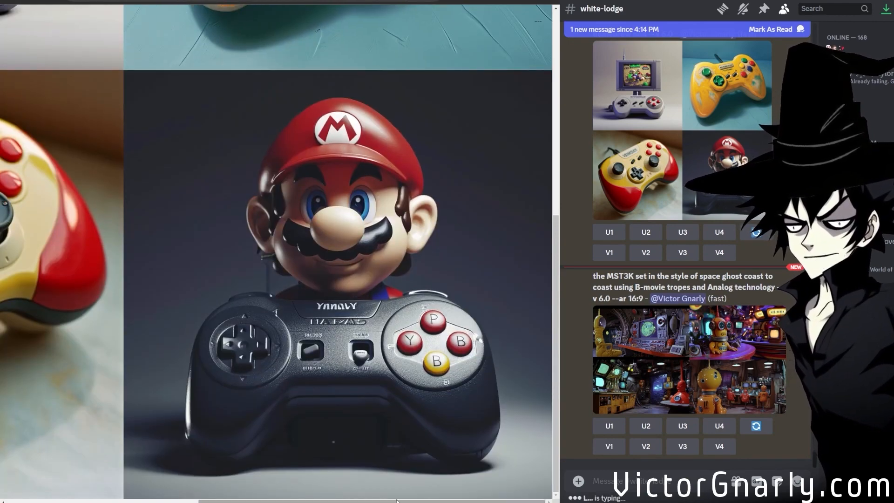
{"action": "left_click", "coordinate": [356, 351]}
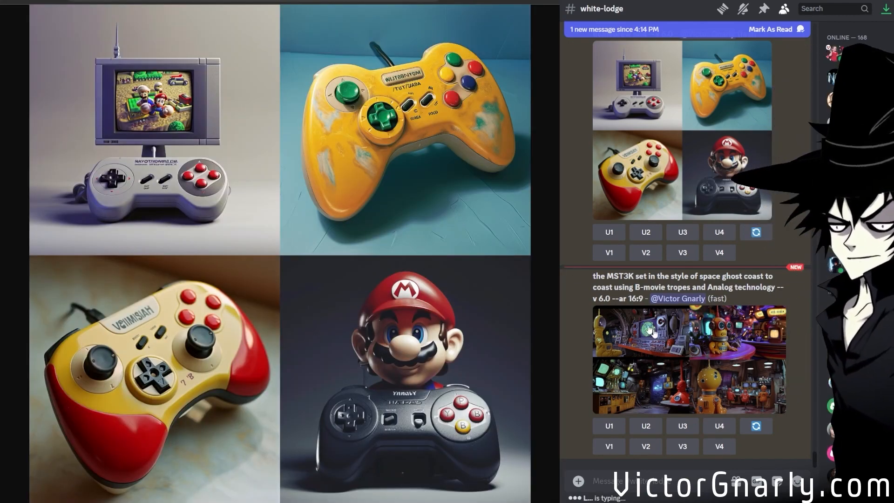
Open the MST3K set grid in the browser and examine its upper-left control room image at full size.
{"action": "left_click", "coordinate": [706, 377]}
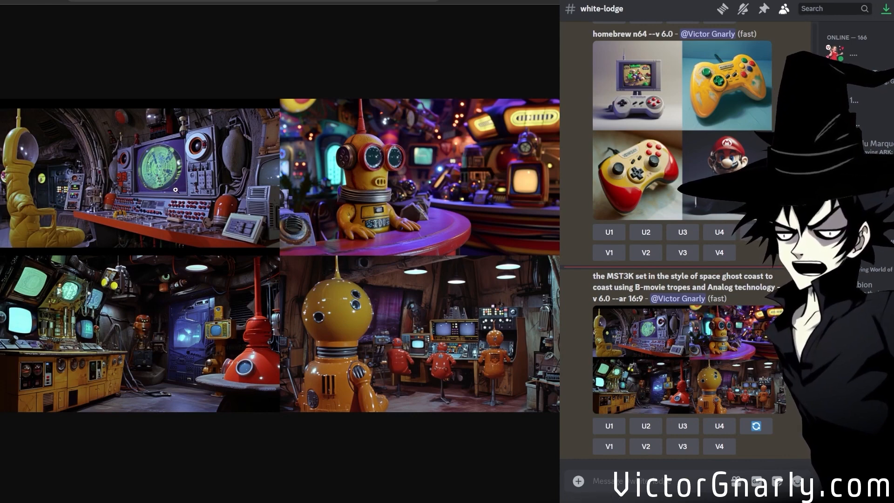
{"action": "left_click", "coordinate": [253, 341]}
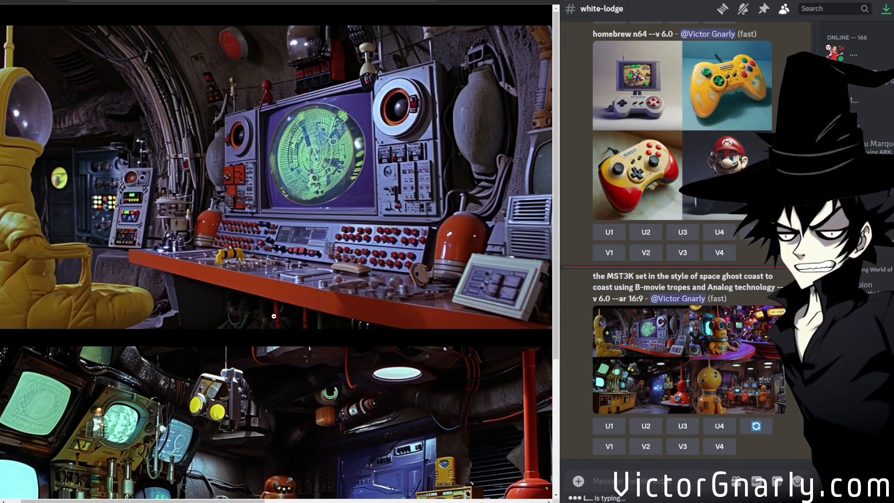
{"action": "left_click", "coordinate": [277, 323]}
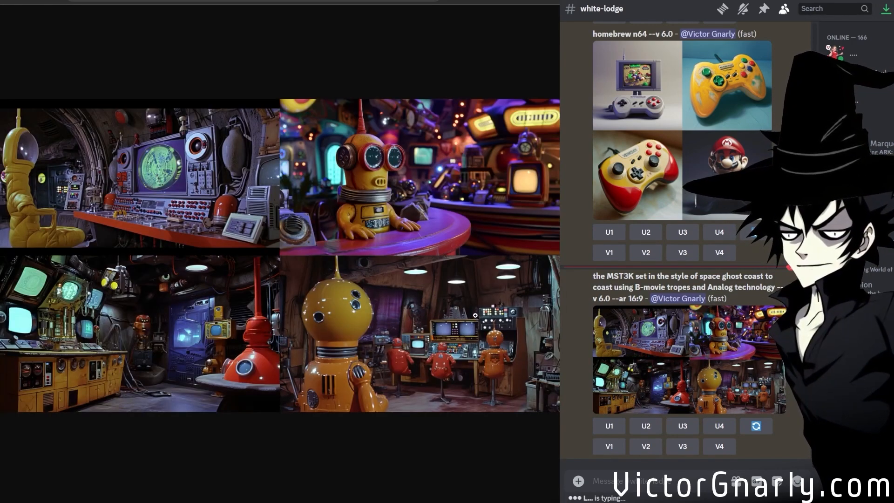
Copy the "homebrew b-movie animated background" prompt text from its Midjourney post, up to and including "--ar 16:9".
{"action": "scroll", "coordinate": [707, 353], "scroll_direction": "up", "scroll_amount": 5}
{"action": "scroll", "coordinate": [707, 352], "scroll_direction": "up", "scroll_amount": 7}
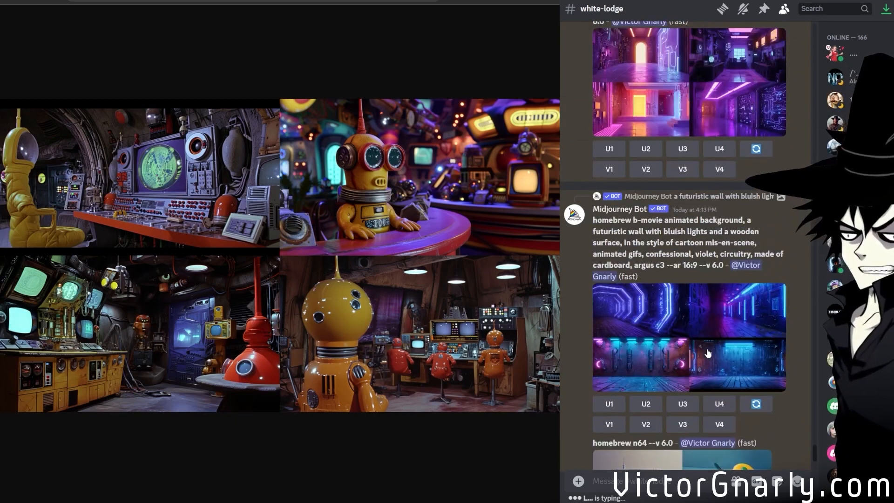
{"action": "scroll", "coordinate": [708, 353], "scroll_direction": "down", "scroll_amount": 3}
{"action": "scroll", "coordinate": [708, 353], "scroll_direction": "down", "scroll_amount": 8}
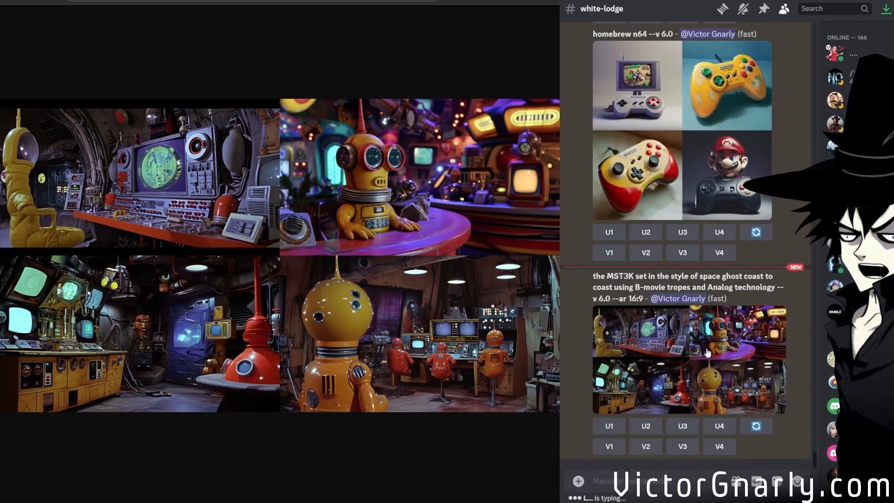
{"action": "scroll", "coordinate": [705, 345], "scroll_direction": "up", "scroll_amount": 6}
{"action": "scroll", "coordinate": [605, 118], "scroll_direction": "up", "scroll_amount": 3}
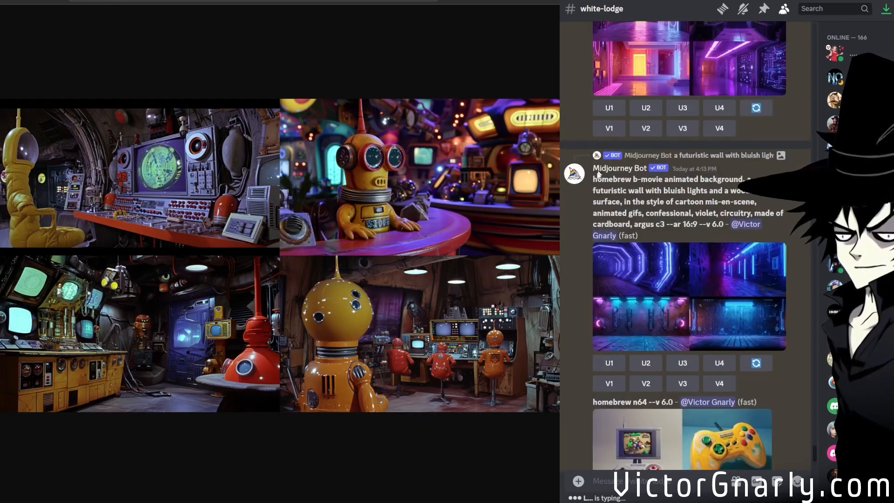
{"action": "left_click_drag", "start_coordinate": [592, 179], "coordinate": [696, 225]}
{"action": "key", "text": "ctrl+c"}
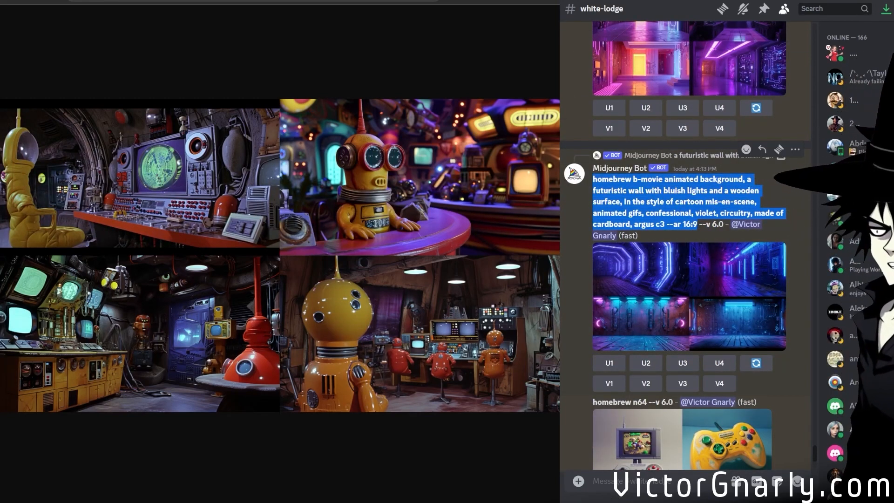
{"action": "scroll", "coordinate": [697, 227], "scroll_direction": "down", "scroll_amount": 8}
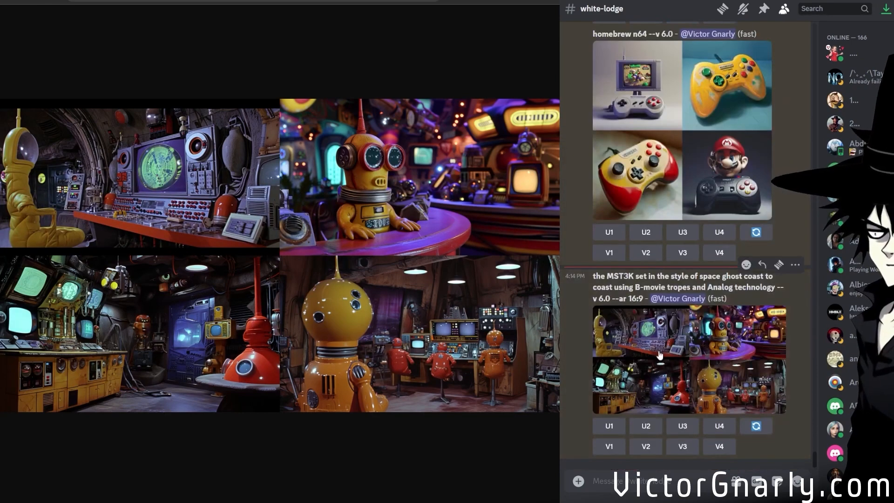
Rerun the MST3K set prompt with "::" and the copied b-movie background prompt inserted after "Analog technology".
{"action": "left_click", "coordinate": [754, 427]}
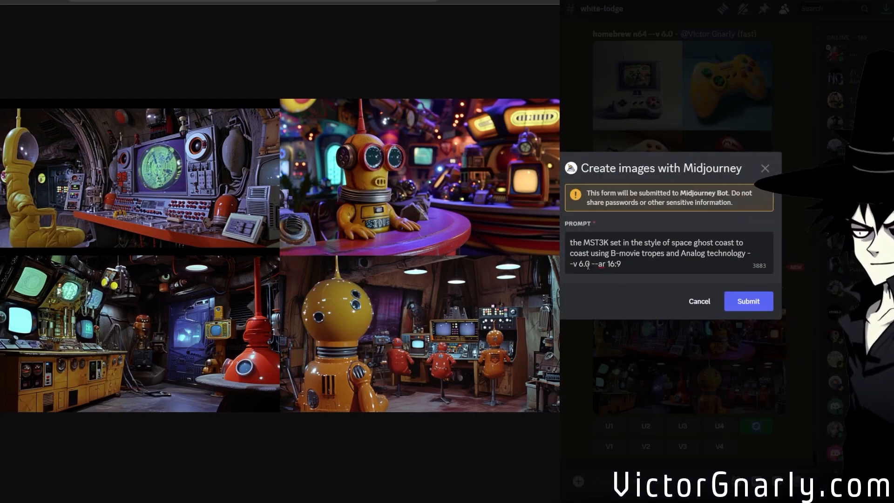
{"action": "left_click", "coordinate": [760, 255]}
{"action": "key", "text": "Left"}
{"action": "key", "text": "Left"}
{"action": "type", "text": "::"}
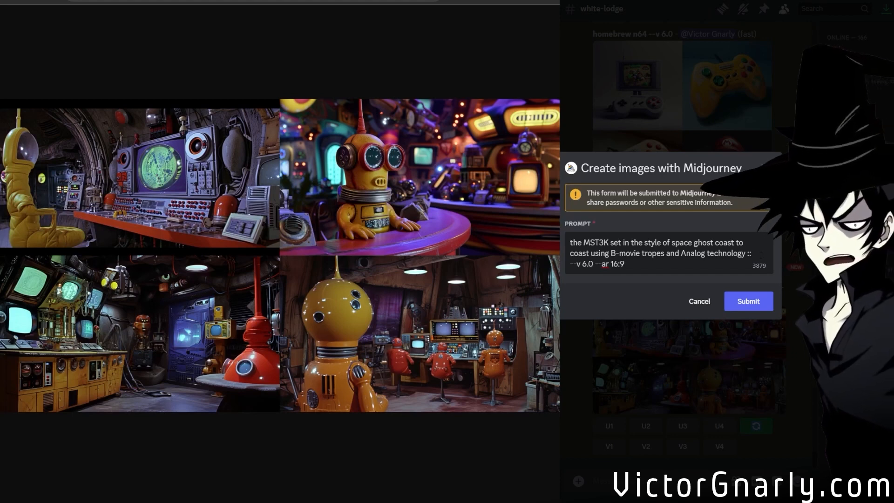
{"action": "key", "text": "ctrl+v"}
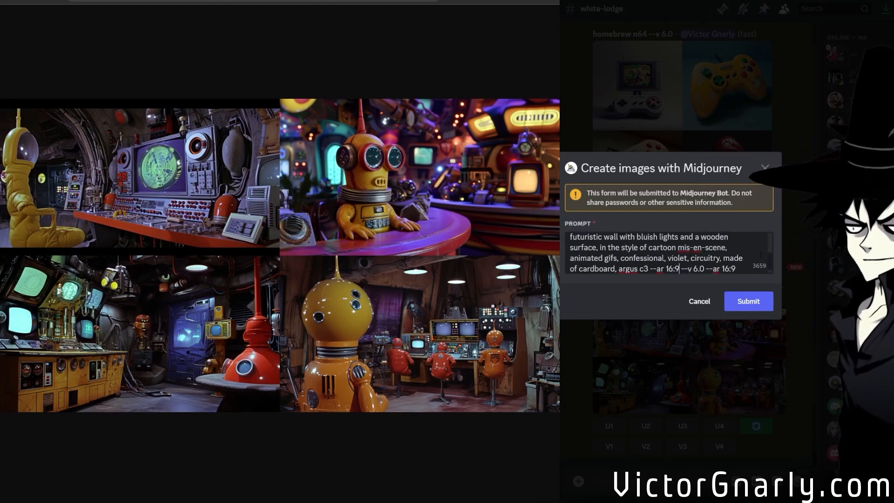
{"action": "left_click", "coordinate": [740, 300]}
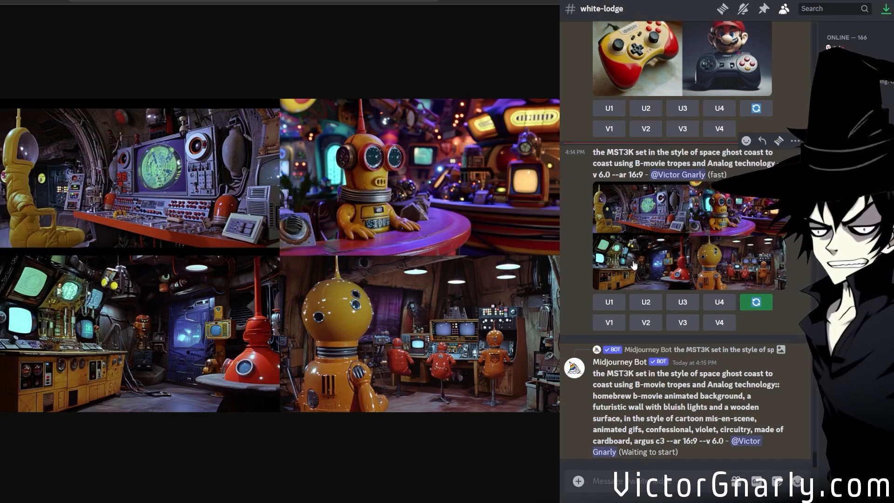
{"action": "scroll", "coordinate": [661, 275], "scroll_direction": "up", "scroll_amount": 9}
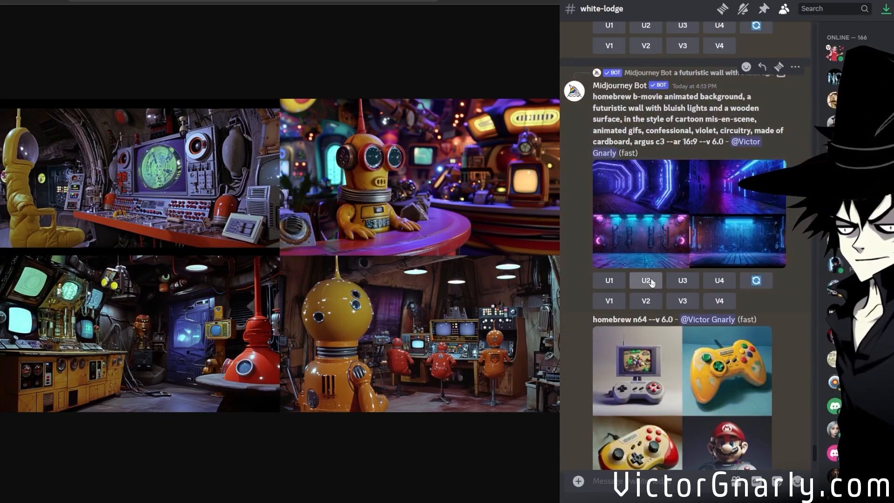
{"action": "scroll", "coordinate": [650, 281], "scroll_direction": "up", "scroll_amount": 9}
{"action": "scroll", "coordinate": [652, 282], "scroll_direction": "down", "scroll_amount": 4}
{"action": "scroll", "coordinate": [651, 281], "scroll_direction": "down", "scroll_amount": 10}
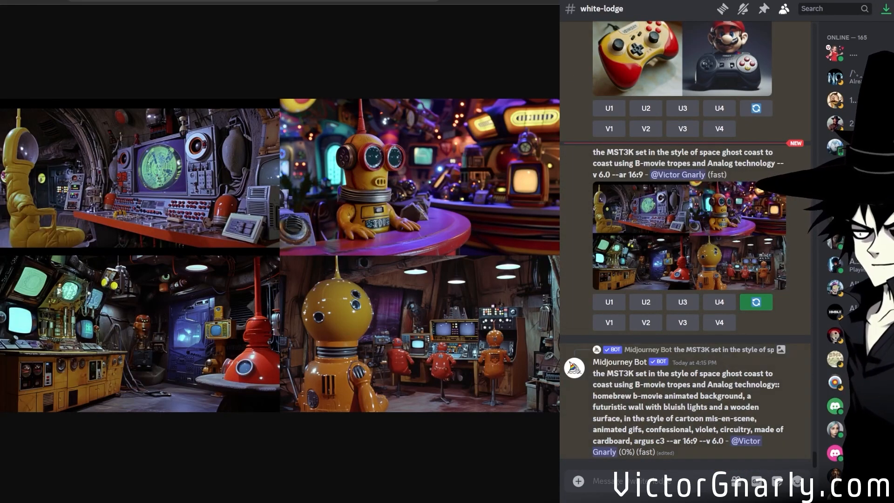
Open the original-characters channel and view the posted bat-winged creature image enlarged.
{"action": "left_click", "coordinate": [677, 395]}
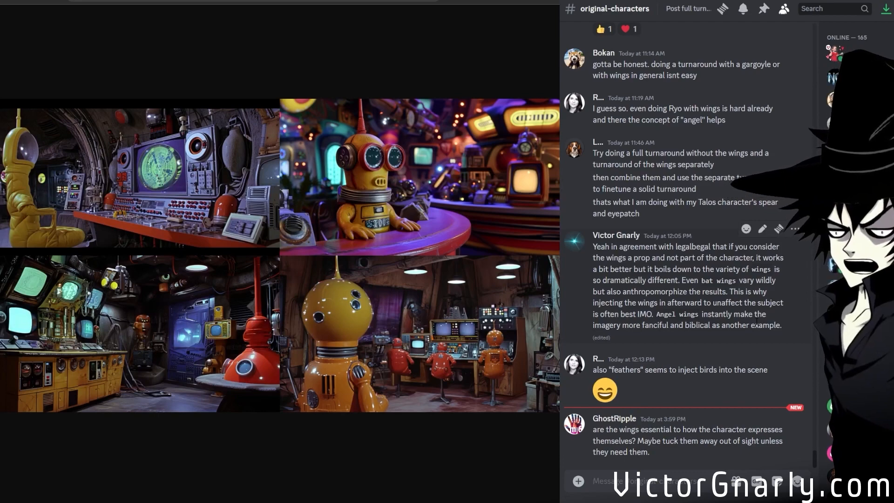
{"action": "scroll", "coordinate": [706, 298], "scroll_direction": "up", "scroll_amount": 8}
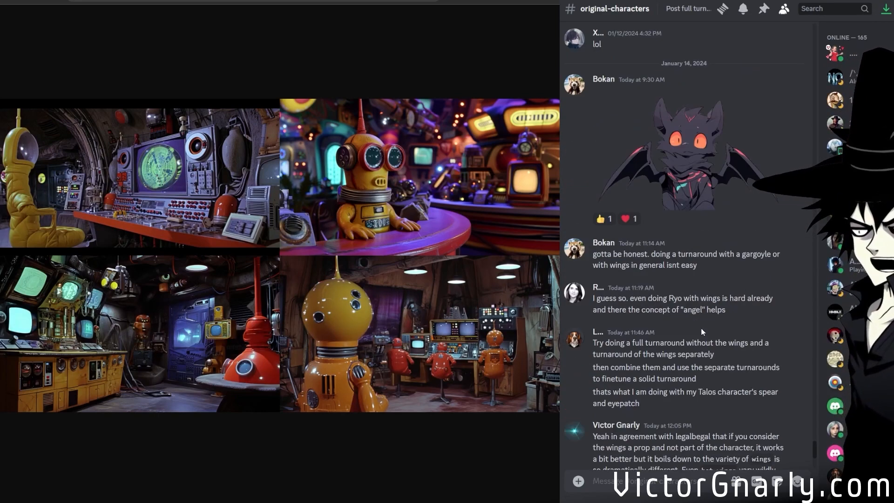
{"action": "left_click", "coordinate": [683, 354]}
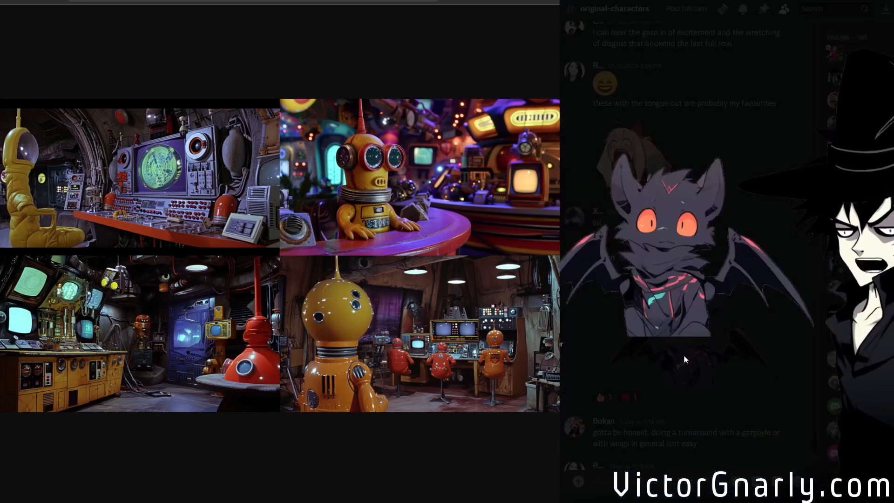
{"action": "left_click", "coordinate": [692, 392]}
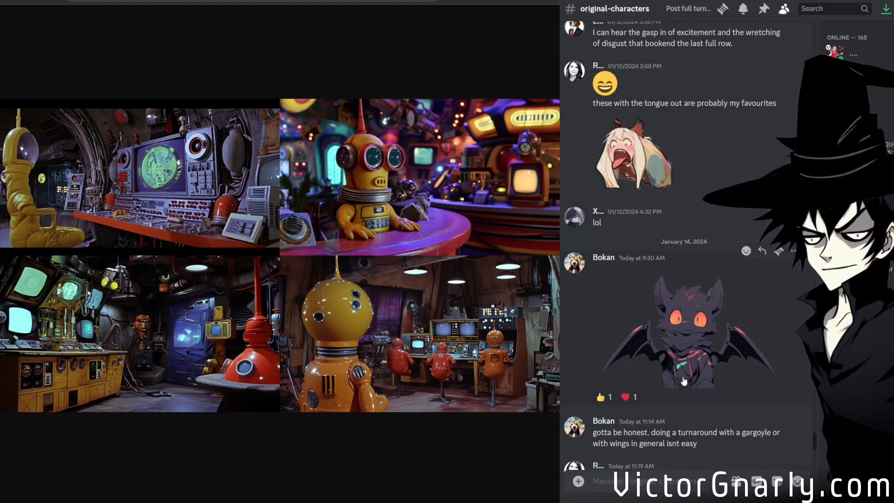
Read the channel's discussion about character turnarounds with wings and return to the white-lodge channel.
{"action": "scroll", "coordinate": [683, 381], "scroll_direction": "down", "scroll_amount": 5}
{"action": "scroll", "coordinate": [683, 379], "scroll_direction": "up", "scroll_amount": 2}
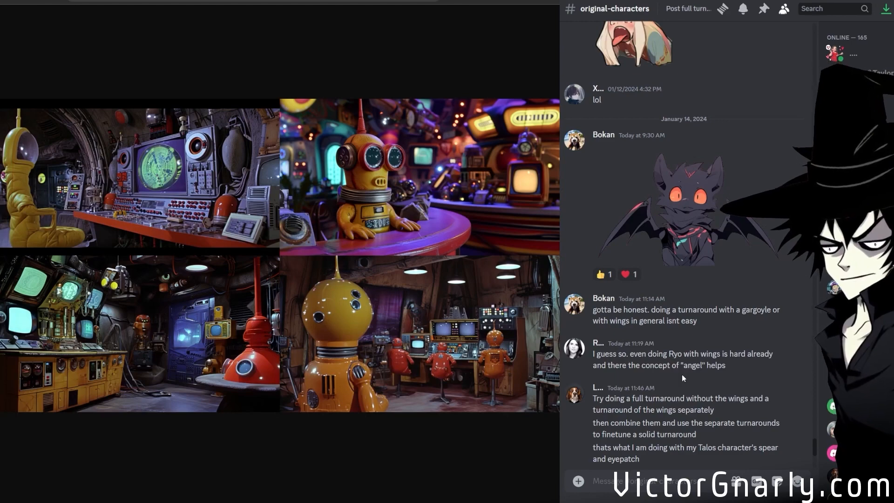
{"action": "scroll", "coordinate": [681, 373], "scroll_direction": "down", "scroll_amount": 5}
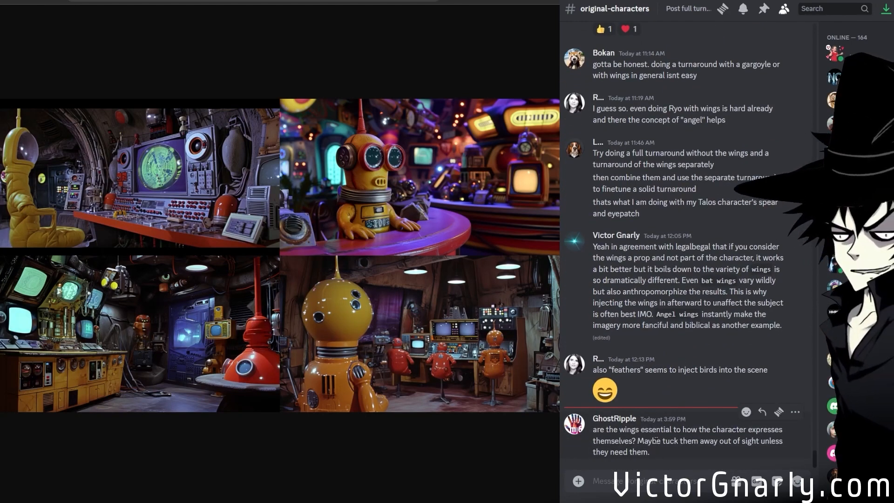
{"action": "scroll", "coordinate": [656, 442], "scroll_direction": "up", "scroll_amount": 7}
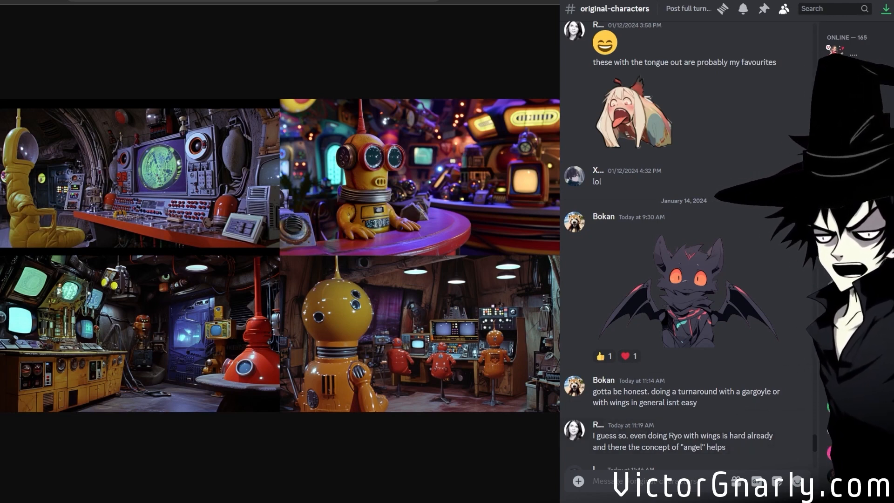
{"action": "key", "text": "alt+Left"}
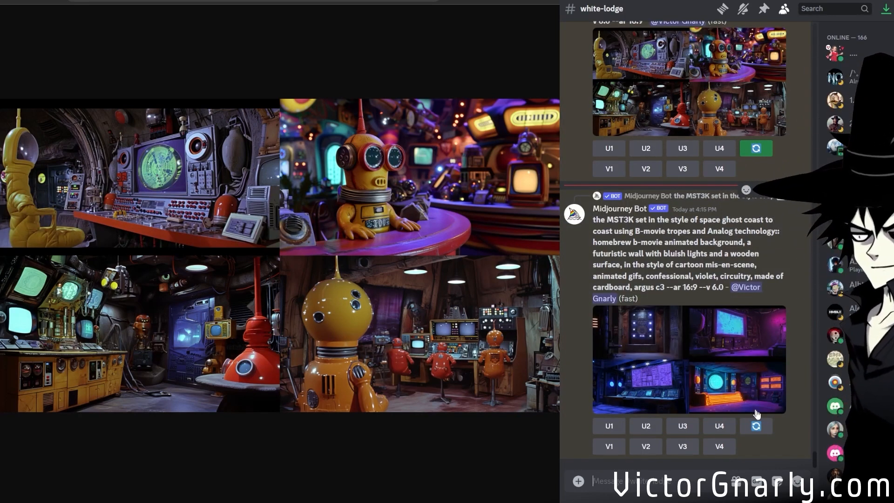
Open the grid from the combined MST3K and b-movie background prompt in the browser and inspect its images at full size.
{"action": "left_click", "coordinate": [736, 363]}
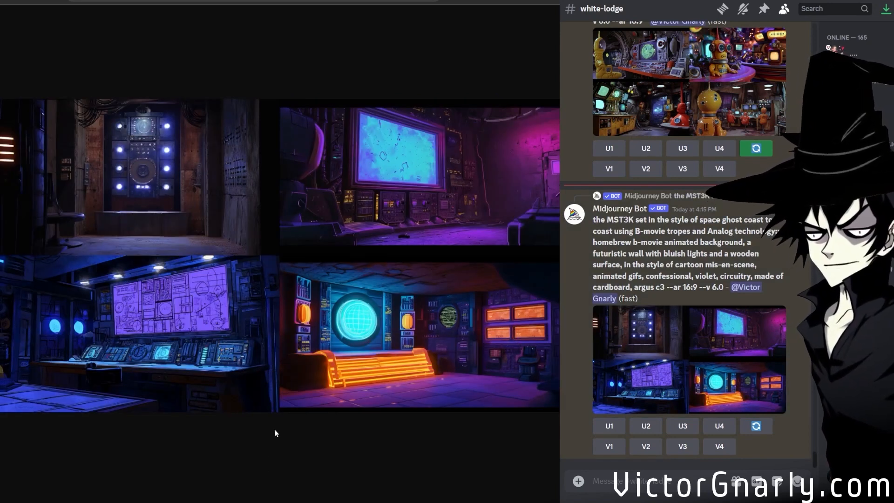
{"action": "left_click", "coordinate": [213, 298]}
{"action": "scroll", "coordinate": [213, 298], "scroll_direction": "up", "scroll_amount": 4}
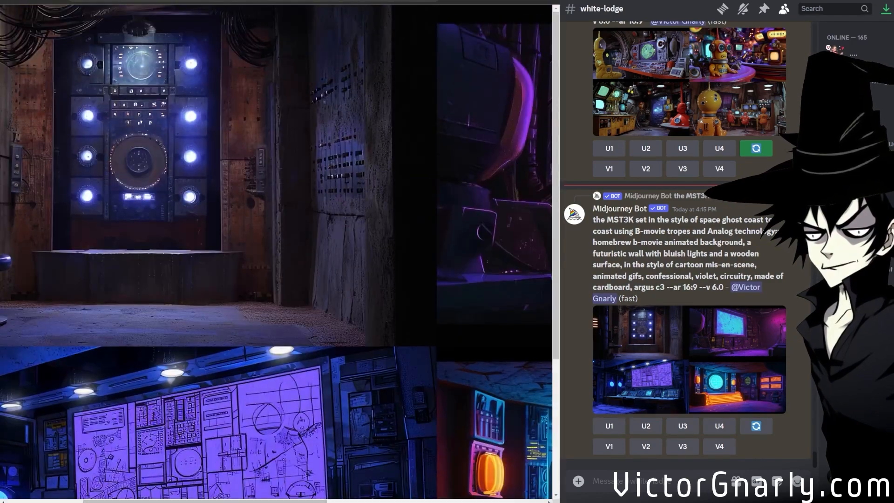
{"action": "left_click_drag", "start_coordinate": [254, 501], "coordinate": [495, 460]}
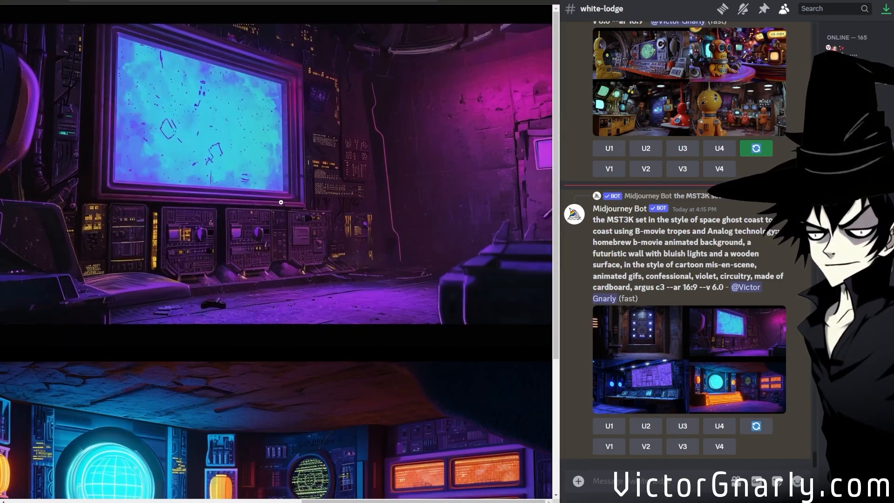
{"action": "scroll", "coordinate": [226, 198], "scroll_direction": "down", "scroll_amount": 4}
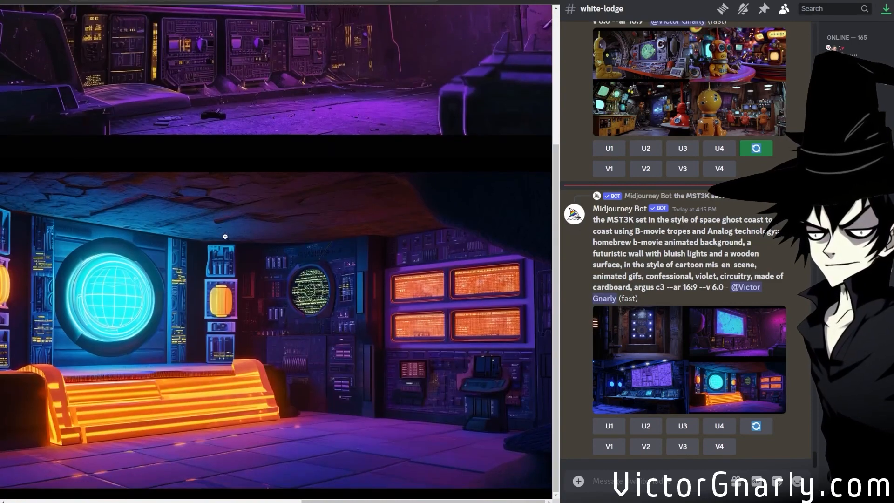
{"action": "scroll", "coordinate": [285, 347], "scroll_direction": "up", "scroll_amount": 4}
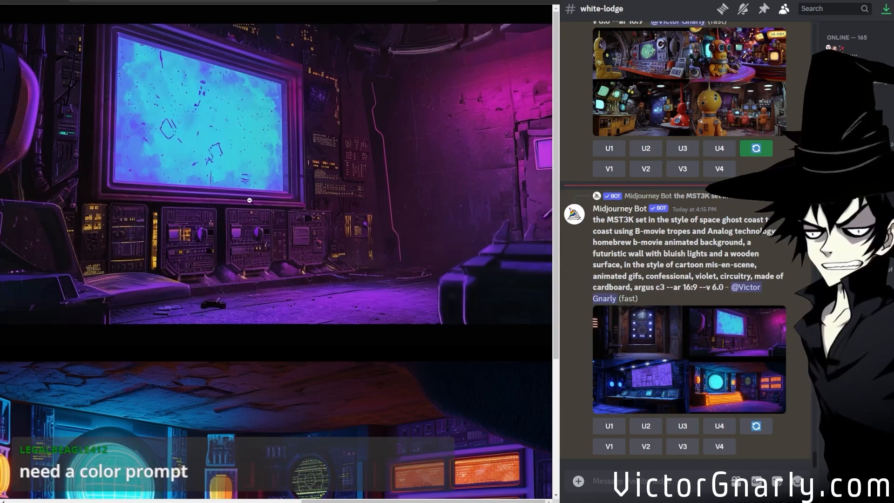
{"action": "scroll", "coordinate": [266, 307], "scroll_direction": "down", "scroll_amount": 4}
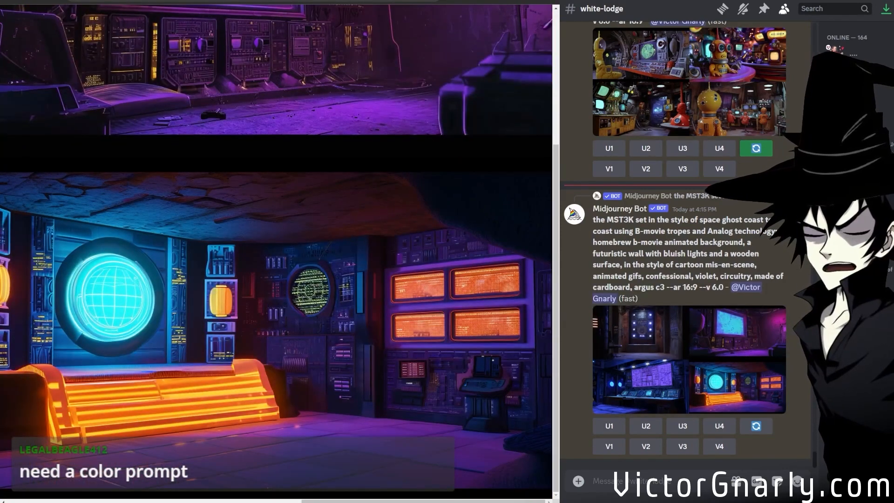
Open the combined MST3K and b-movie background prompt for a rerun and insert "streamer backdrop" before "the MST3K set".
{"action": "left_click_drag", "start_coordinate": [333, 501], "coordinate": [56, 495]}
{"action": "scroll", "coordinate": [220, 374], "scroll_direction": "up", "scroll_amount": 4}
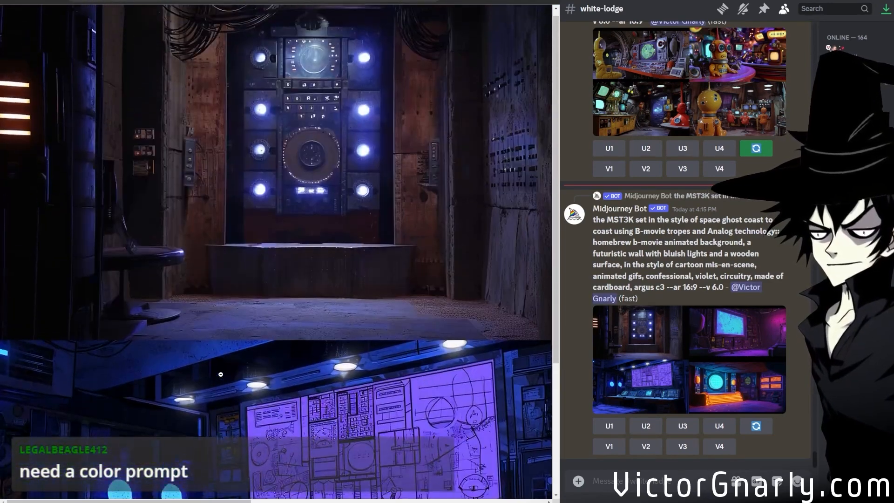
{"action": "left_click", "coordinate": [756, 425]}
{"action": "scroll", "coordinate": [669, 252], "scroll_direction": "down", "scroll_amount": 1}
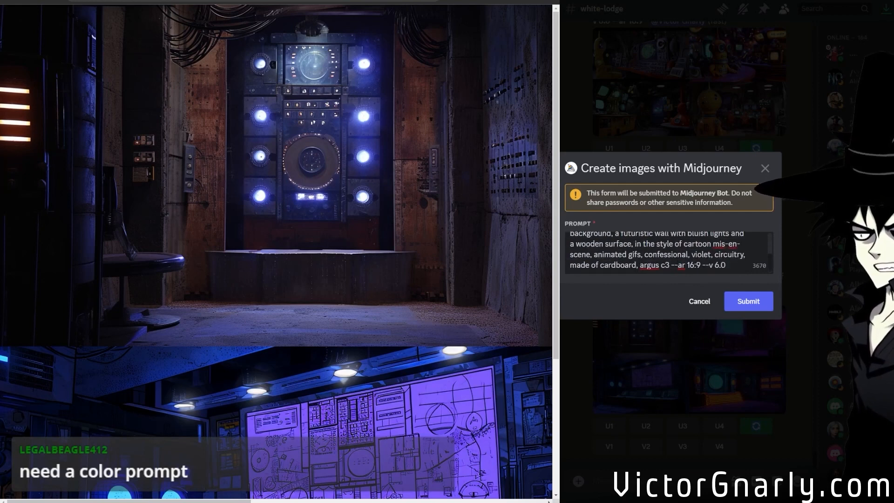
{"action": "scroll", "coordinate": [669, 252], "scroll_direction": "up", "scroll_amount": 1}
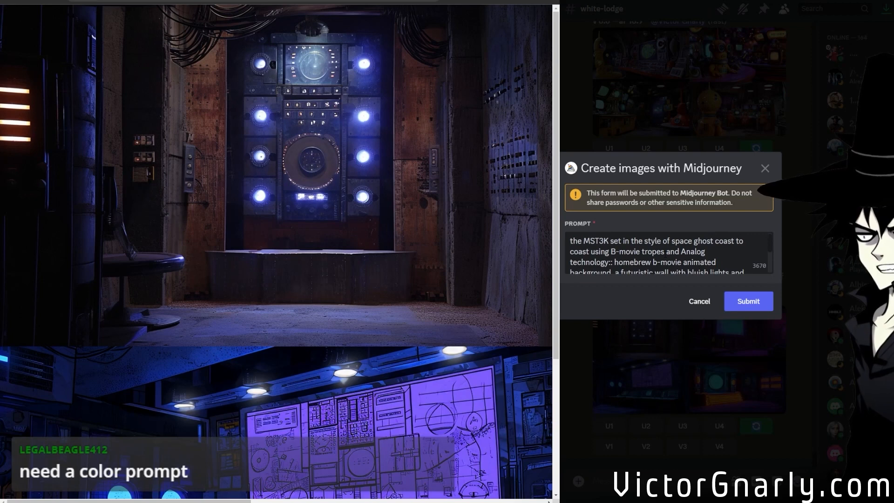
{"action": "scroll", "coordinate": [668, 252], "scroll_direction": "down", "scroll_amount": 1}
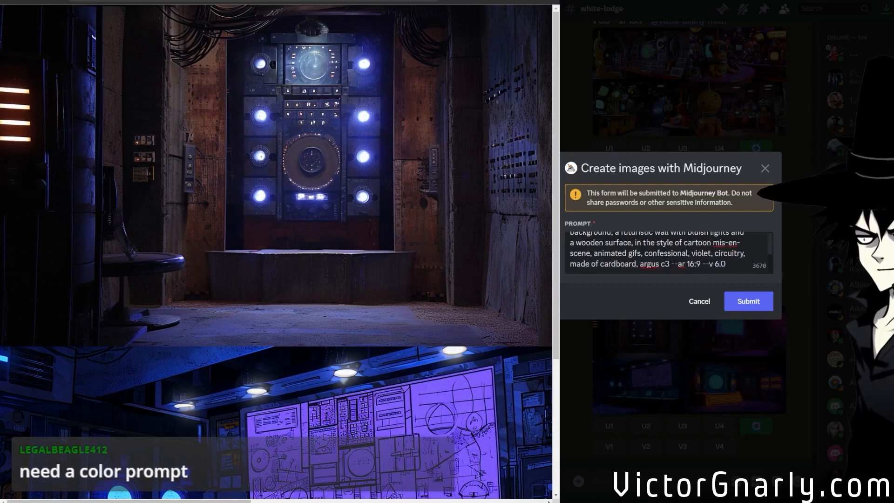
{"action": "scroll", "coordinate": [668, 253], "scroll_direction": "up", "scroll_amount": 1}
{"action": "type", "text": "streamer backgrothe MST3K set in the style of"}
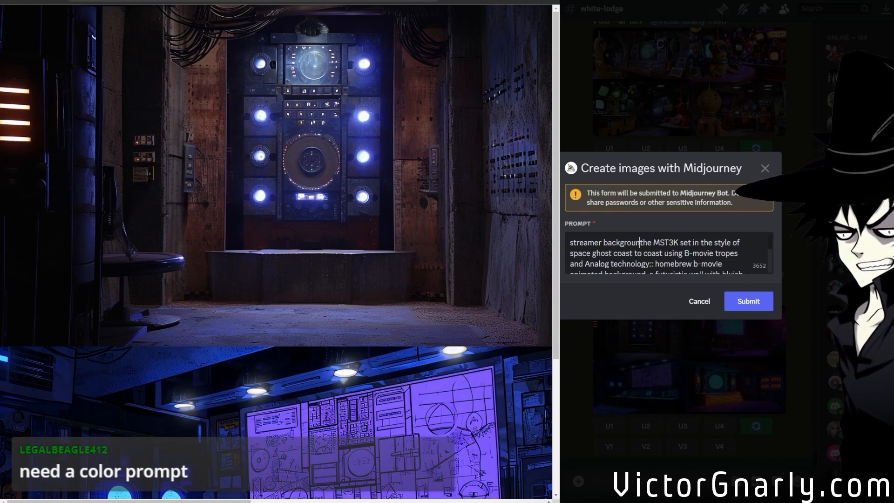
{"action": "key", "text": "BackSpace"}
{"action": "key", "text": "BackSpace"}
{"action": "key", "text": "BackSpace"}
{"action": "type", "text": "drop,"}
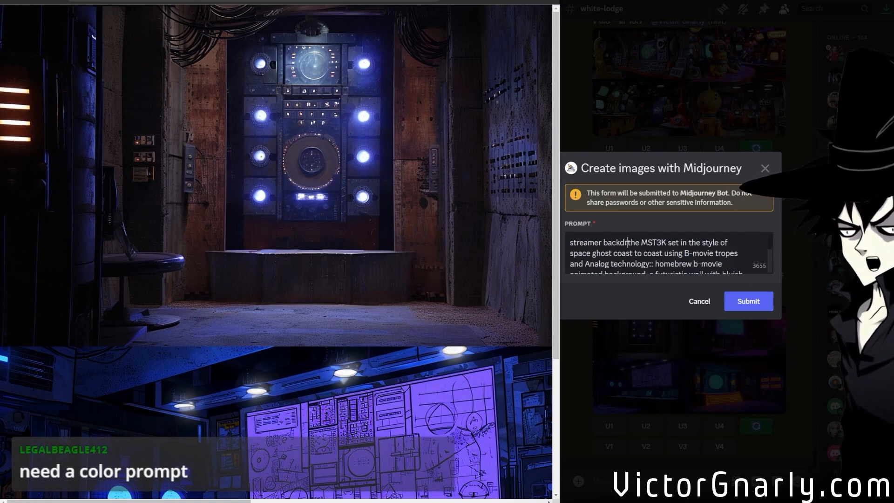
{"action": "key", "text": "BackSpace"}
{"action": "key", "text": "BackSpace"}
{"action": "type", "text": ","}
{"action": "key", "text": "BackSpace"}
{"action": "key", "text": "BackSpace"}
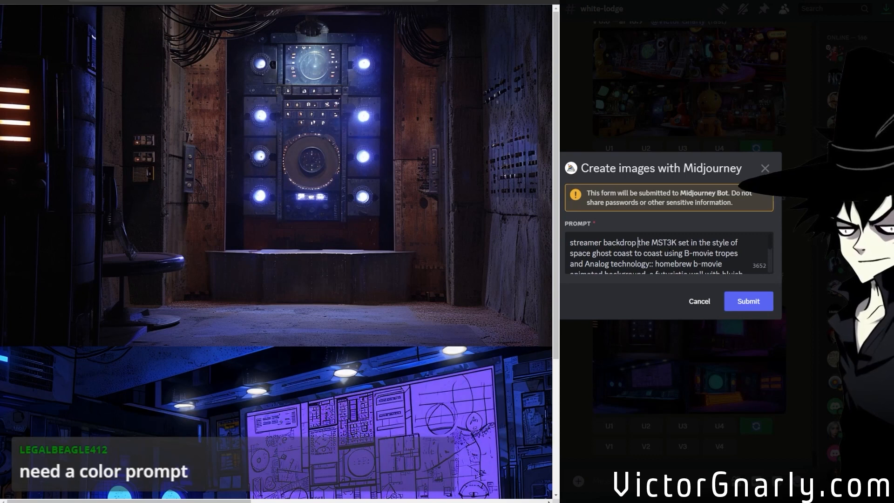
Separate "streamer backdrop" from the rest of the prompt with "::", prefix it with "multi-window", and submit the rerun.
{"action": "type", "text": "::"}
{"action": "key", "text": "Left"}
{"action": "key", "text": "Left"}
{"action": "key", "text": "Left"}
{"action": "key", "text": "Left"}
{"action": "key", "text": "Left"}
{"action": "key", "text": "Left"}
{"action": "key", "text": "Left"}
{"action": "key", "text": "Left"}
{"action": "key", "text": "Left"}
{"action": "key", "text": "Left"}
{"action": "key", "text": "Left"}
{"action": "key", "text": "Left"}
{"action": "key", "text": "Left"}
{"action": "key", "text": "Left"}
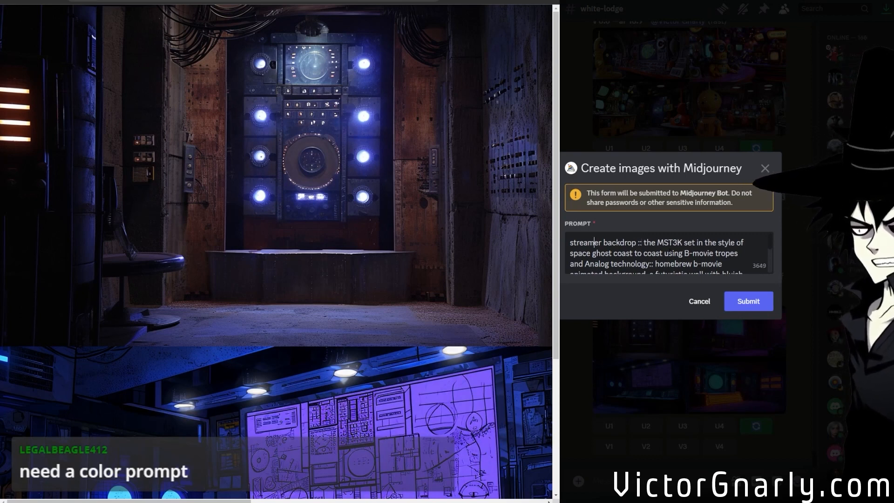
{"action": "type", "text": "multi"}
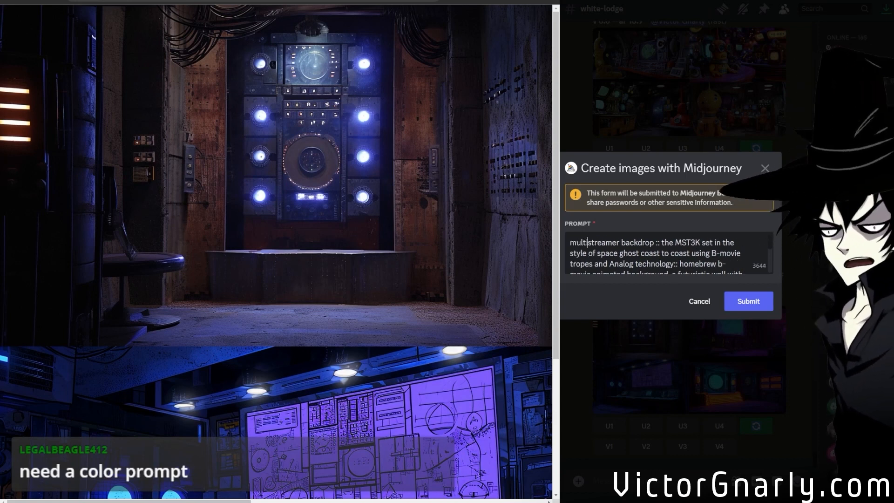
{"action": "type", "text": "-window"}
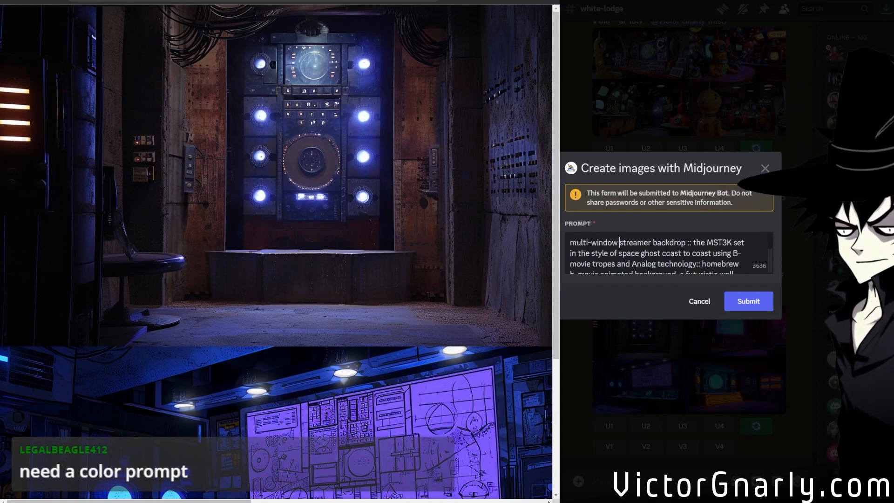
{"action": "left_click", "coordinate": [748, 301]}
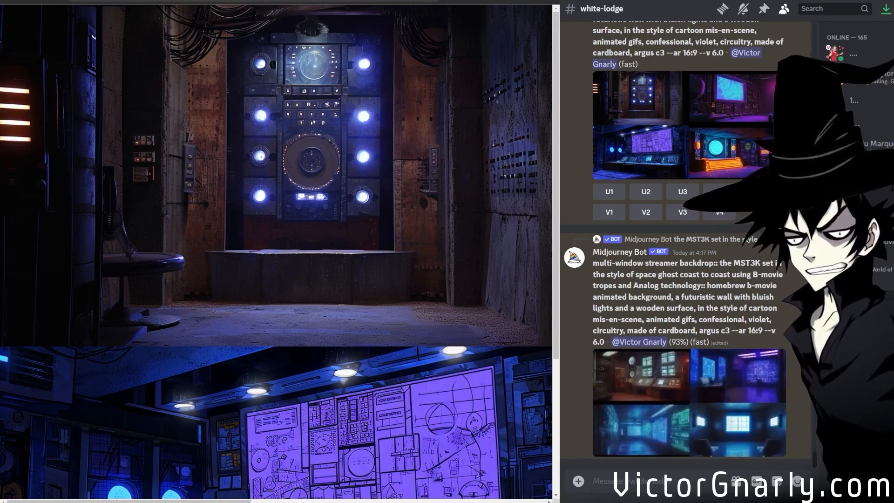
Open the new multi-window streamer backdrop grid in the browser and inspect the blue-lit room with the gridded screen at full size.
{"action": "scroll", "coordinate": [279, 251], "scroll_direction": "down", "scroll_amount": 4}
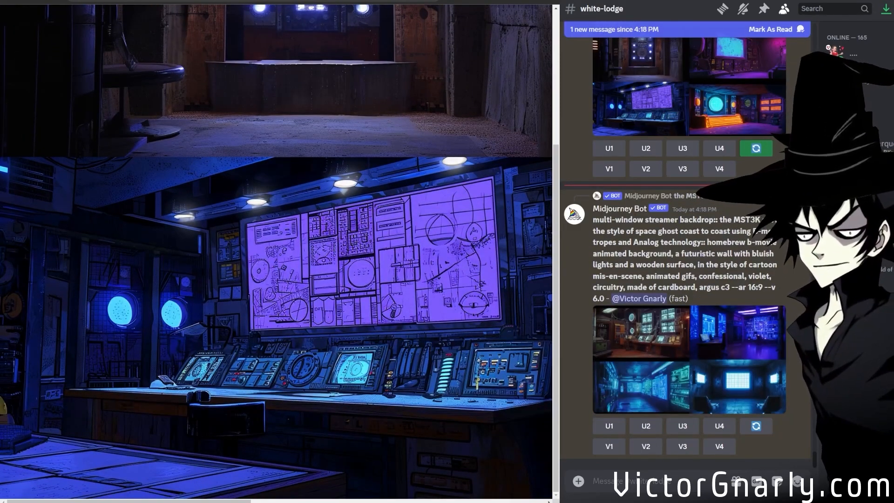
{"action": "middle_click", "coordinate": [720, 384]}
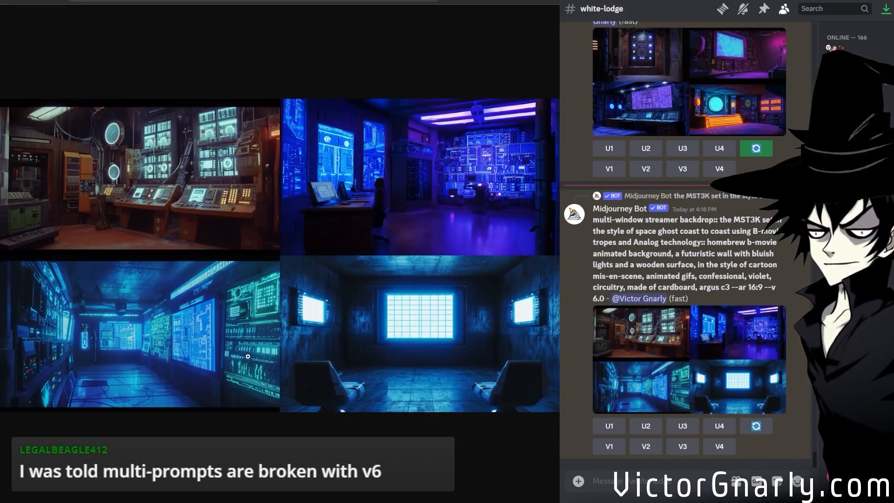
{"action": "left_click", "coordinate": [442, 370]}
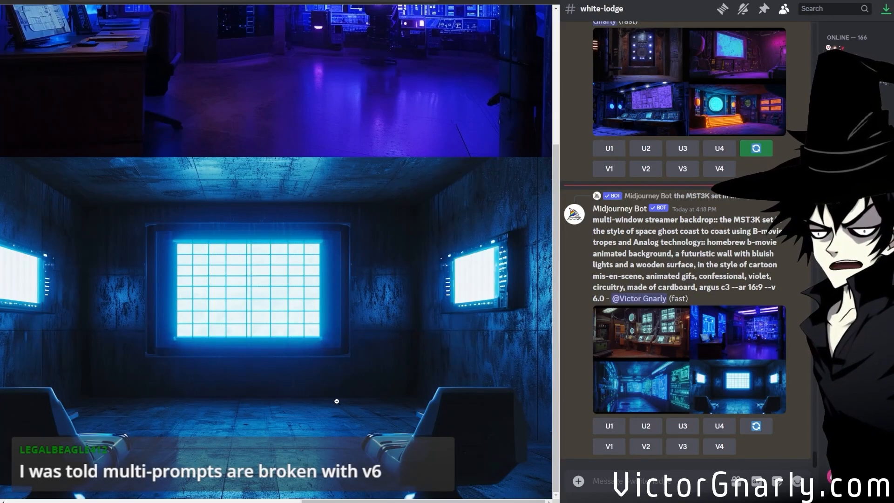
{"action": "left_click", "coordinate": [341, 379]}
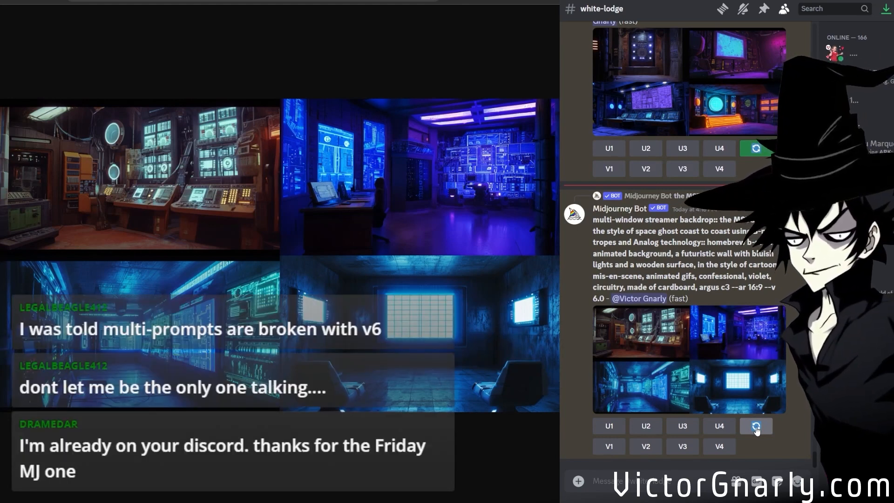
Rerun the multi-window streamer backdrop prompt with a weight of 5 after "backdrop::".
{"action": "left_click", "coordinate": [755, 426]}
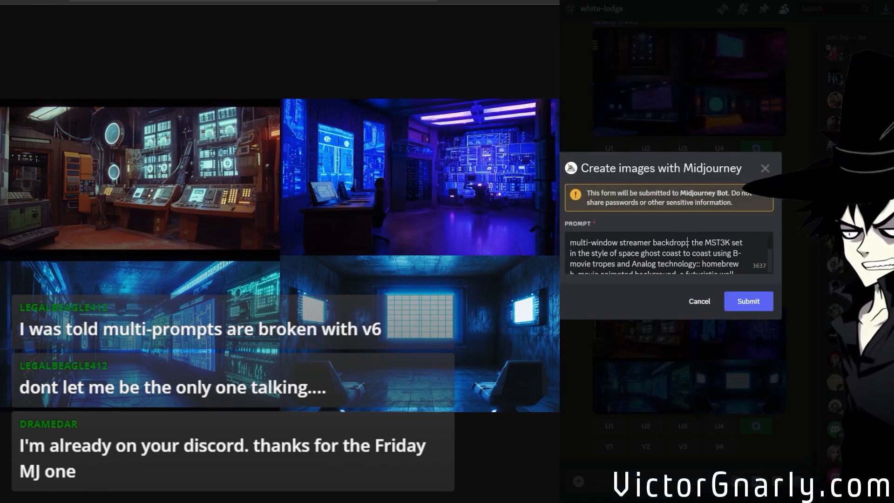
{"action": "type", "text": "5"}
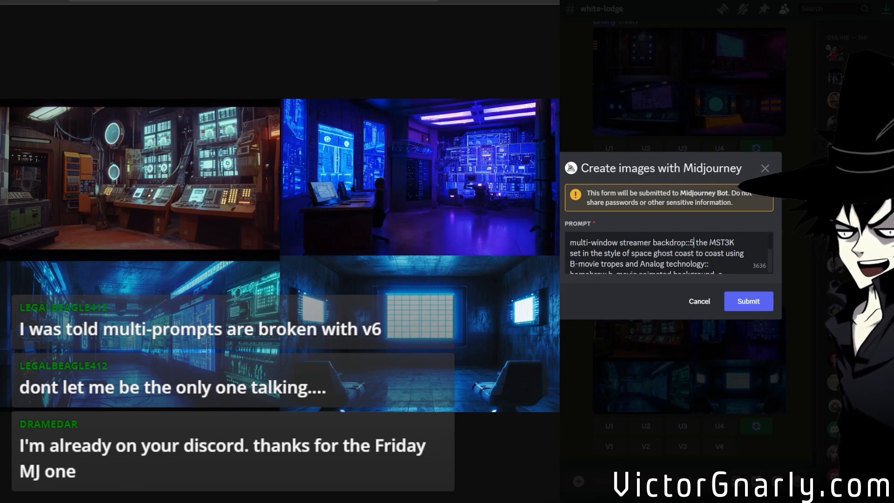
{"action": "left_click", "coordinate": [750, 304]}
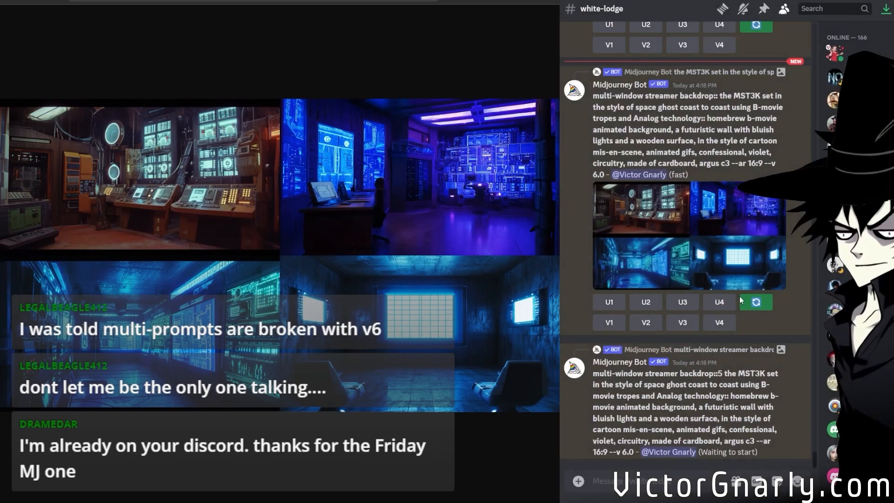
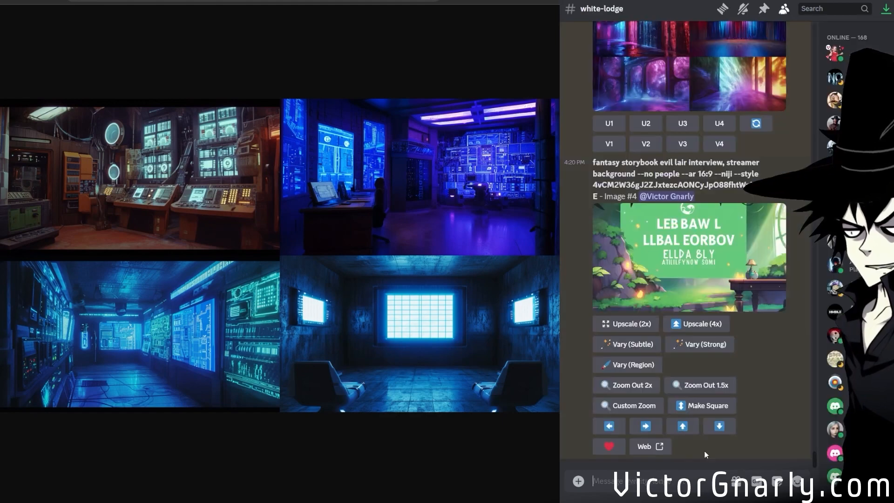
Show the Midjourney job for the copied job ID with /show and open the blue-lit evil lair image in the browser.
{"action": "type", "text": "/show"}
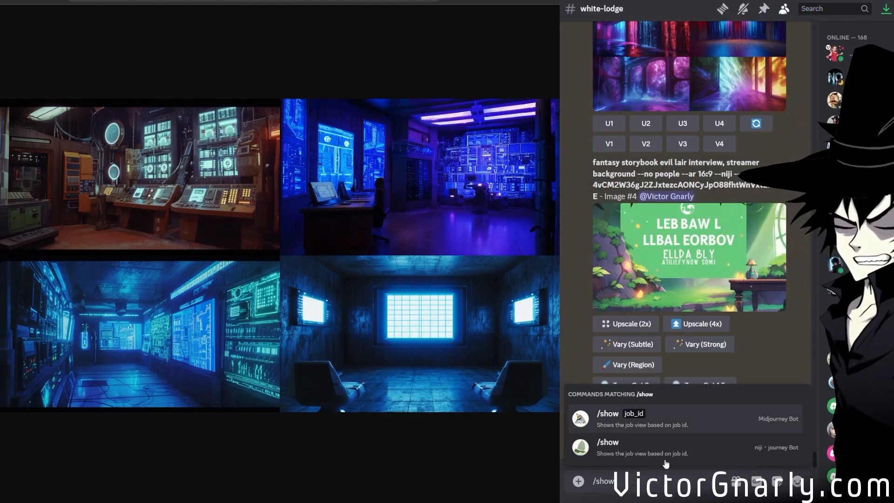
{"action": "left_click", "coordinate": [641, 416]}
{"action": "key", "text": "ctrl+v"}
{"action": "key", "text": "Return"}
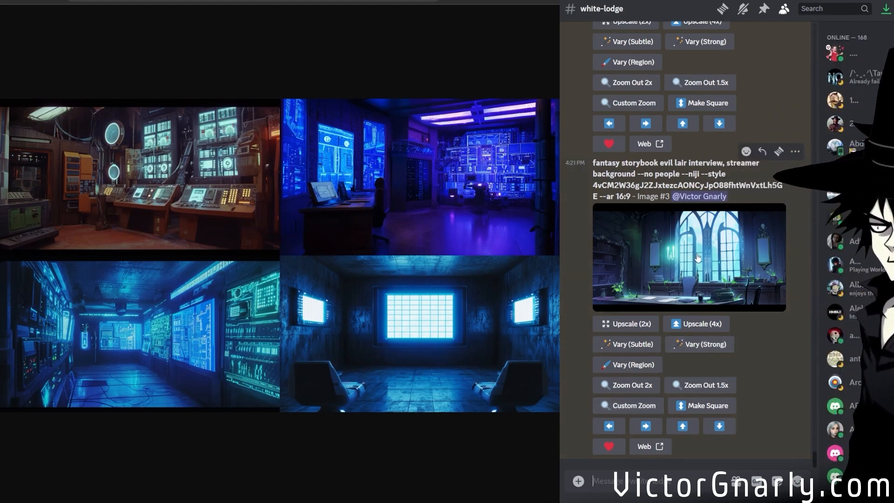
{"action": "middle_click", "coordinate": [711, 285]}
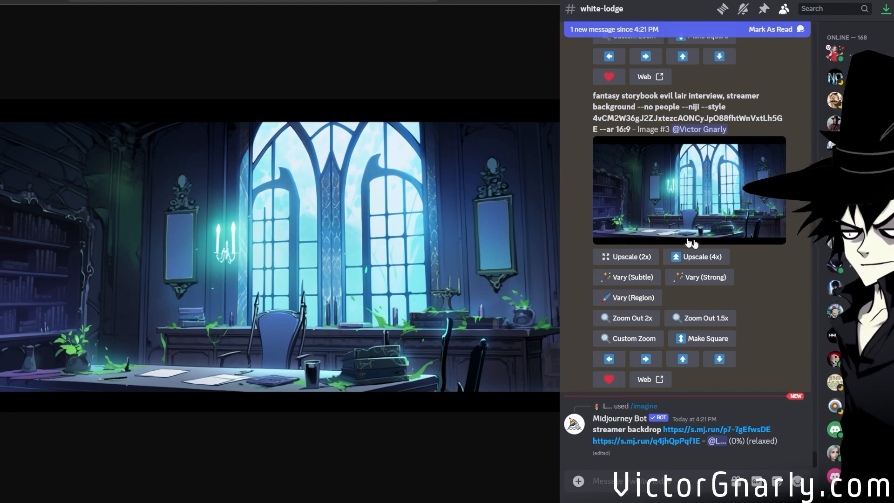
Open the green-sign storybook evil lair image in the browser and zoom it out 1.5x.
{"action": "scroll", "coordinate": [742, 311], "scroll_direction": "up", "scroll_amount": 1}
{"action": "scroll", "coordinate": [743, 310], "scroll_direction": "up", "scroll_amount": 7}
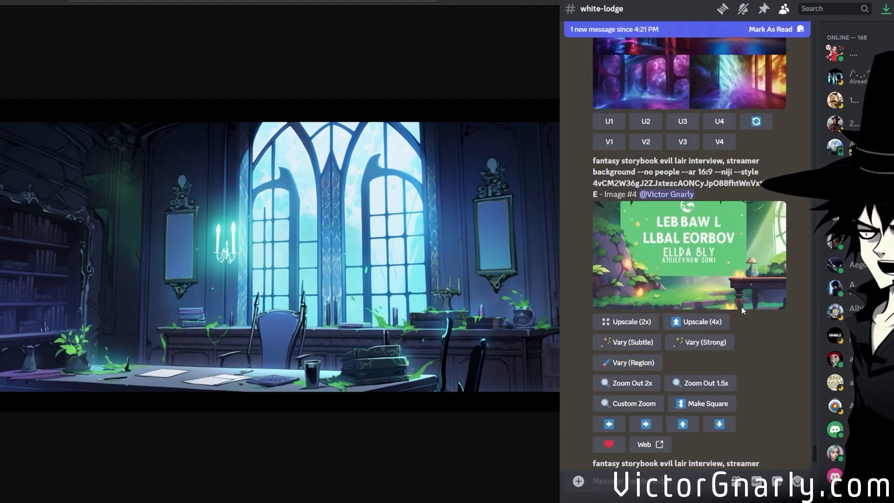
{"action": "left_click", "coordinate": [718, 282]}
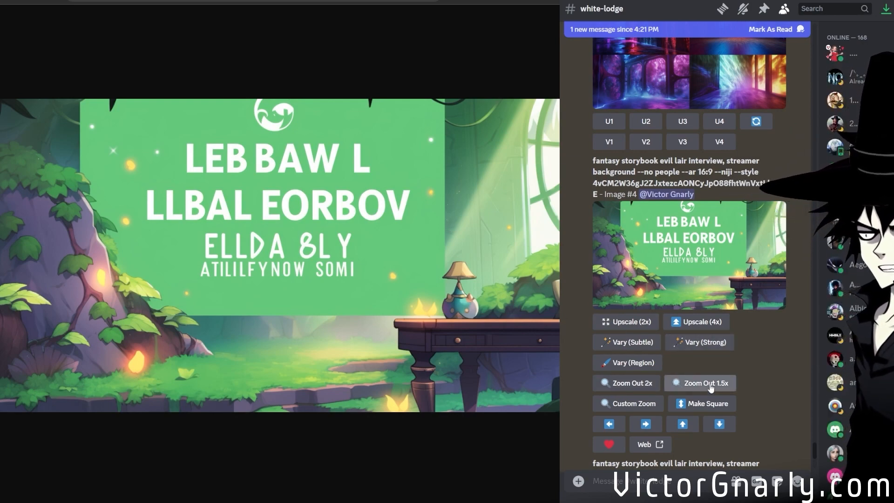
{"action": "scroll", "coordinate": [673, 349], "scroll_direction": "down", "scroll_amount": 3}
{"action": "scroll", "coordinate": [672, 348], "scroll_direction": "down", "scroll_amount": 5}
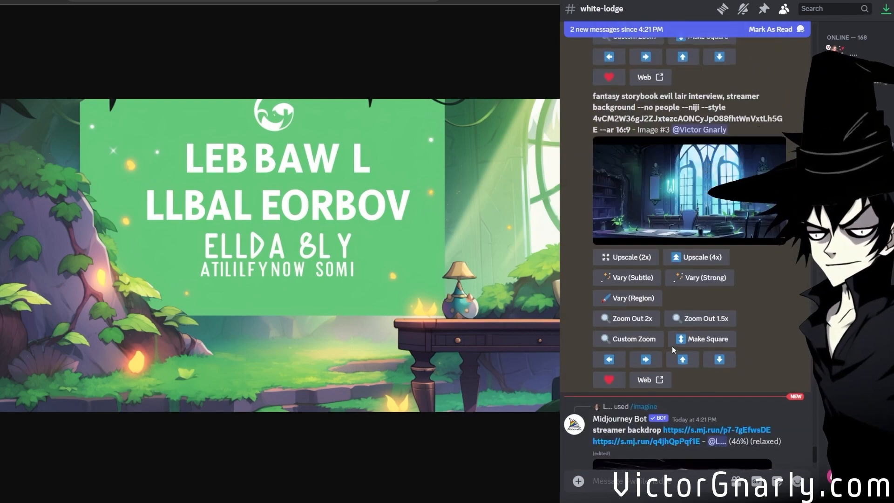
{"action": "scroll", "coordinate": [672, 345], "scroll_direction": "up", "scroll_amount": 9}
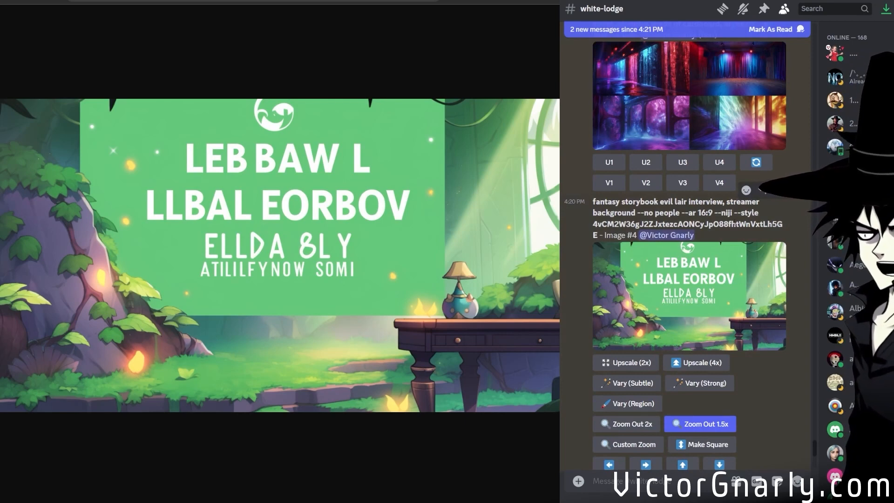
{"action": "left_click_drag", "start_coordinate": [737, 224], "coordinate": [714, 213]}
{"action": "left_click", "coordinate": [730, 237]}
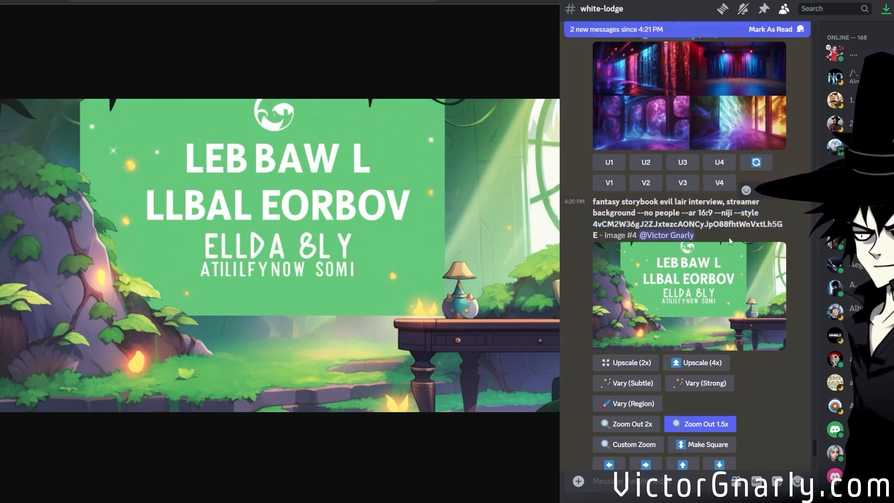
{"action": "left_click_drag", "start_coordinate": [644, 213], "coordinate": [668, 212]}
{"action": "left_click", "coordinate": [704, 213]}
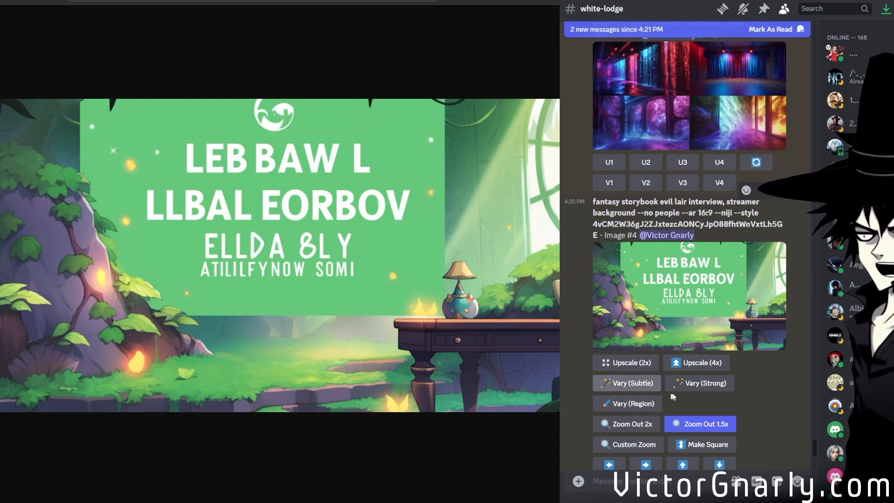
Open the weighted multi-window streamer backdrop grid in the browser and inspect the curtained stage at full size.
{"action": "scroll", "coordinate": [694, 385], "scroll_direction": "up", "scroll_amount": 4}
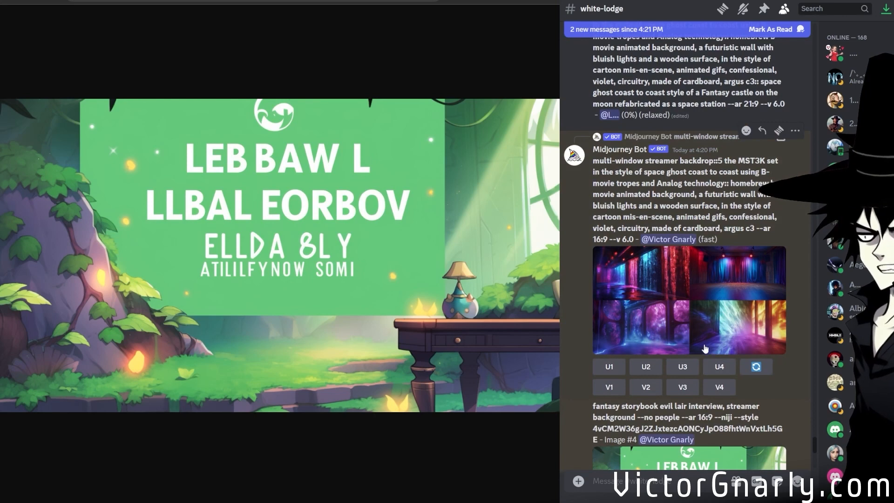
{"action": "scroll", "coordinate": [591, 301], "scroll_direction": "up", "scroll_amount": 3}
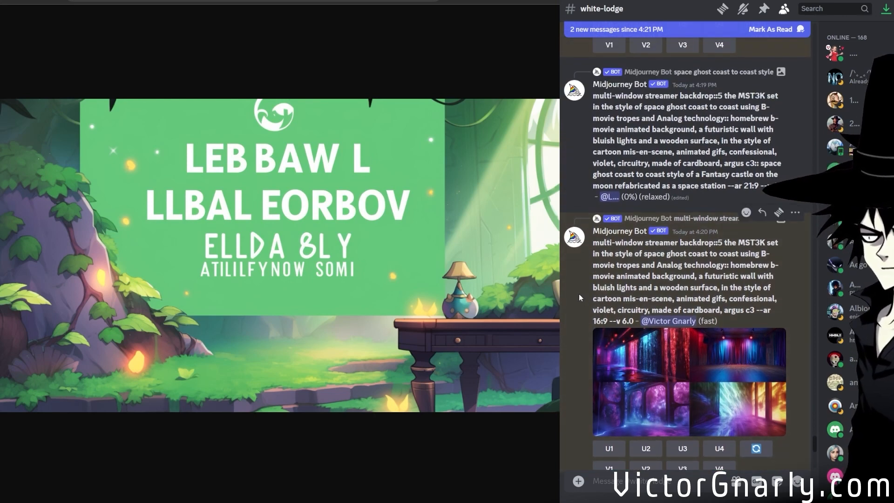
{"action": "scroll", "coordinate": [579, 294], "scroll_direction": "down", "scroll_amount": 2}
{"action": "middle_click", "coordinate": [673, 347]}
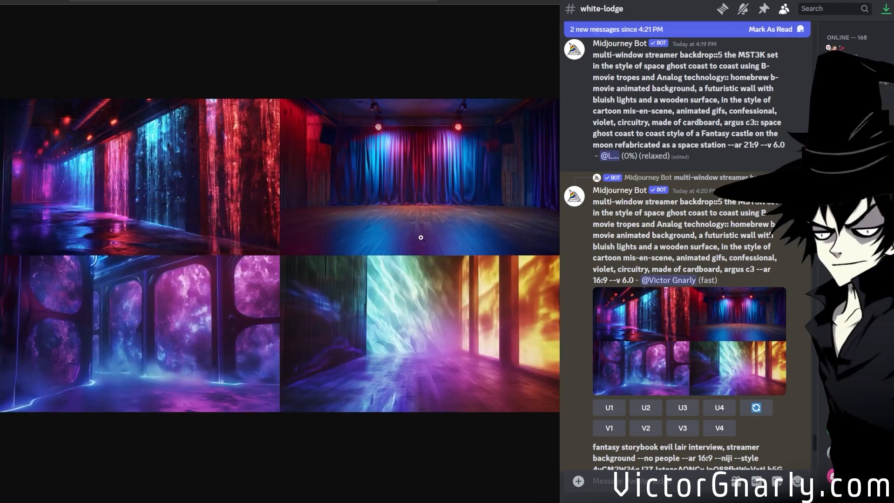
{"action": "left_click", "coordinate": [399, 231]}
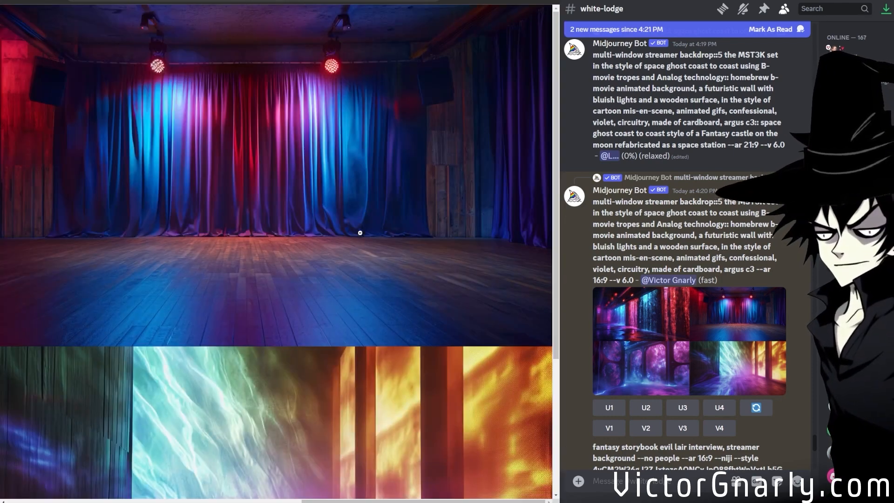
{"action": "left_click", "coordinate": [379, 278]}
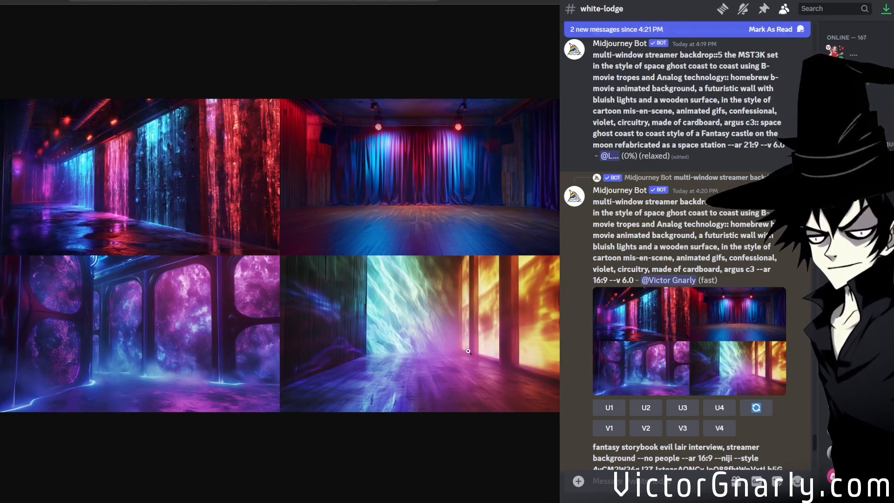
{"action": "left_click", "coordinate": [394, 330]}
{"action": "left_click", "coordinate": [134, 353]}
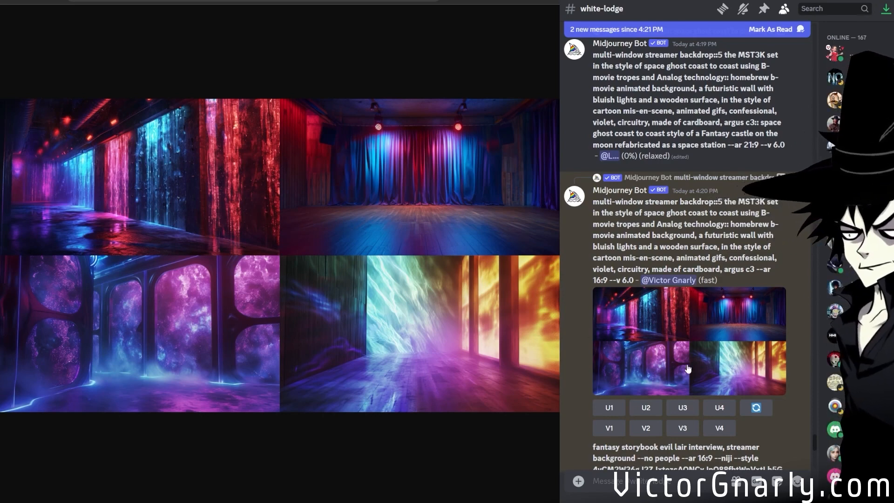
Open the other member's draped-fabric streamer backdrop grid in the browser and inspect its stages at full size.
{"action": "scroll", "coordinate": [685, 364], "scroll_direction": "down", "scroll_amount": 6}
{"action": "scroll", "coordinate": [685, 364], "scroll_direction": "up", "scroll_amount": 7}
{"action": "scroll", "coordinate": [685, 364], "scroll_direction": "down", "scroll_amount": 10}
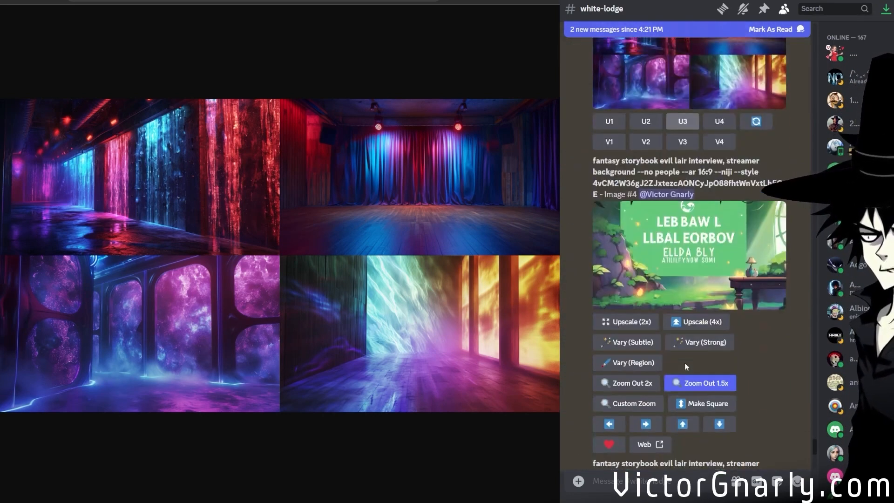
{"action": "scroll", "coordinate": [684, 362], "scroll_direction": "up", "scroll_amount": 5}
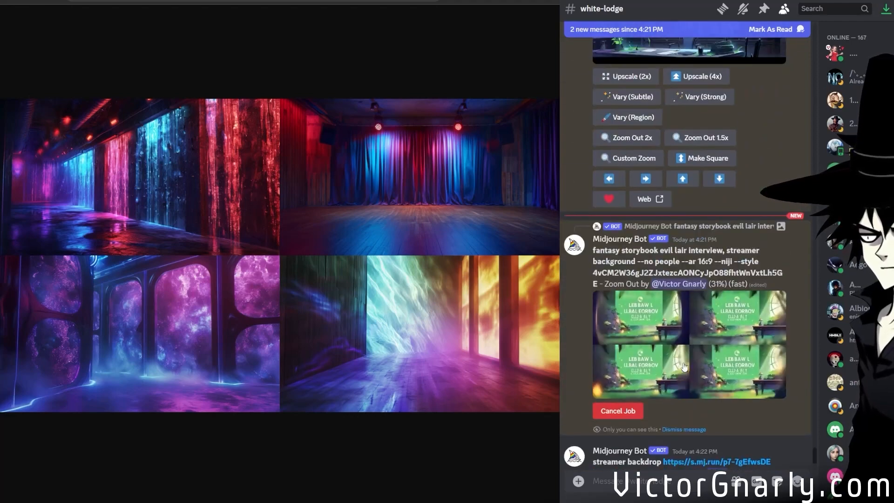
{"action": "scroll", "coordinate": [691, 364], "scroll_direction": "down", "scroll_amount": 5}
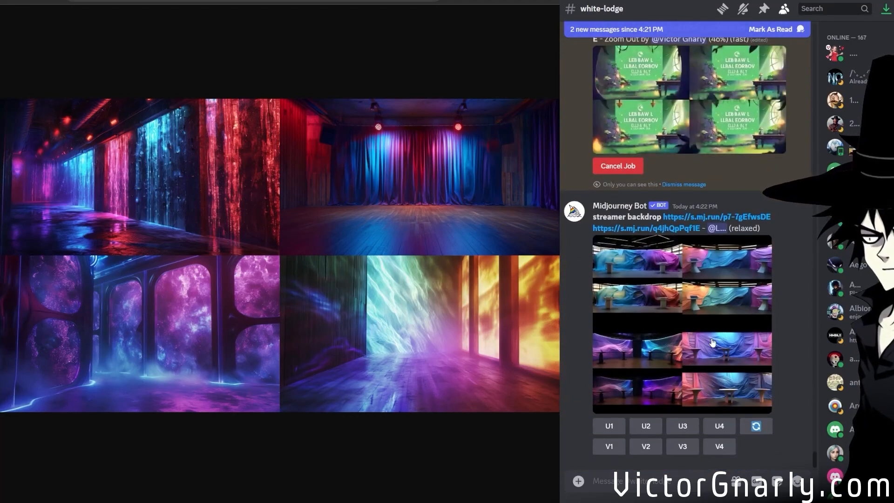
{"action": "middle_click", "coordinate": [711, 343]}
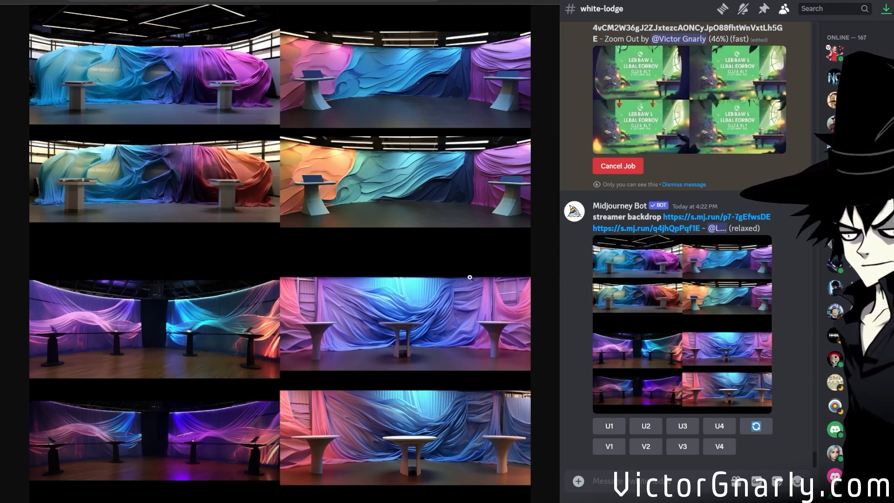
{"action": "left_click", "coordinate": [279, 240]}
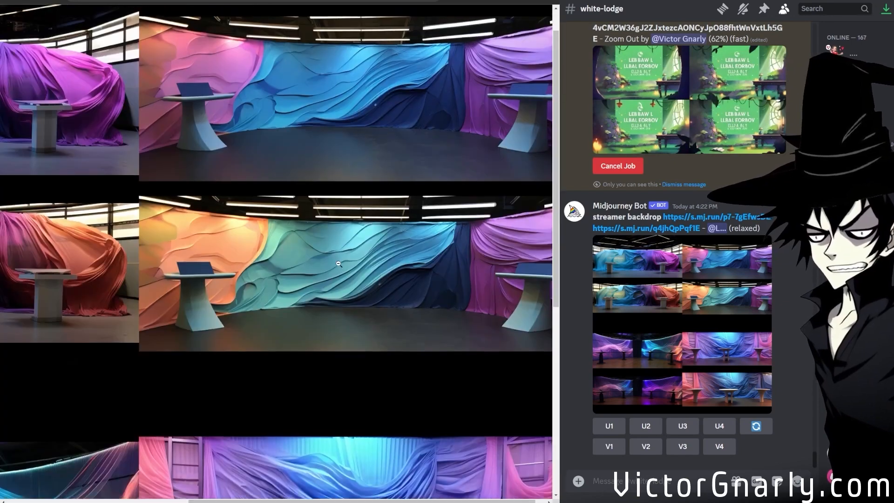
{"action": "scroll", "coordinate": [338, 264], "scroll_direction": "up", "scroll_amount": 1}
{"action": "left_click", "coordinate": [338, 264]}
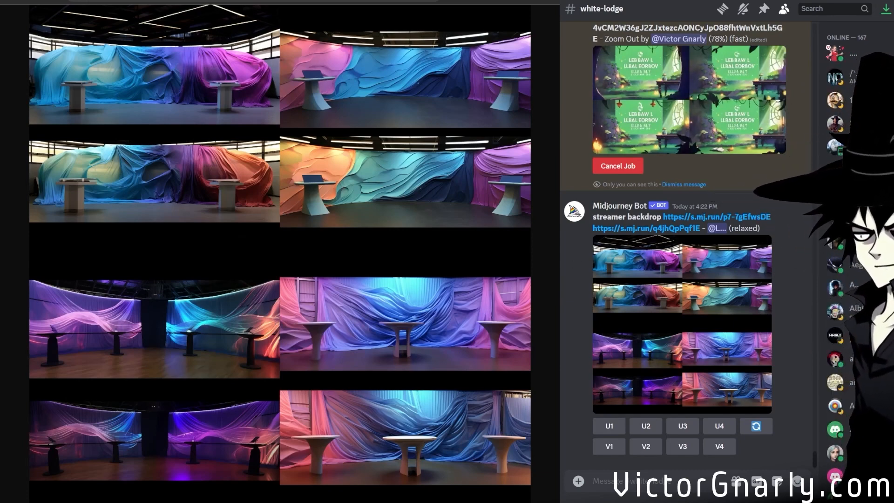
Open the zoomed-out green-sign grid in the browser and rerun the zoom-out with its existing prompt.
{"action": "scroll", "coordinate": [739, 184], "scroll_direction": "up", "scroll_amount": 8}
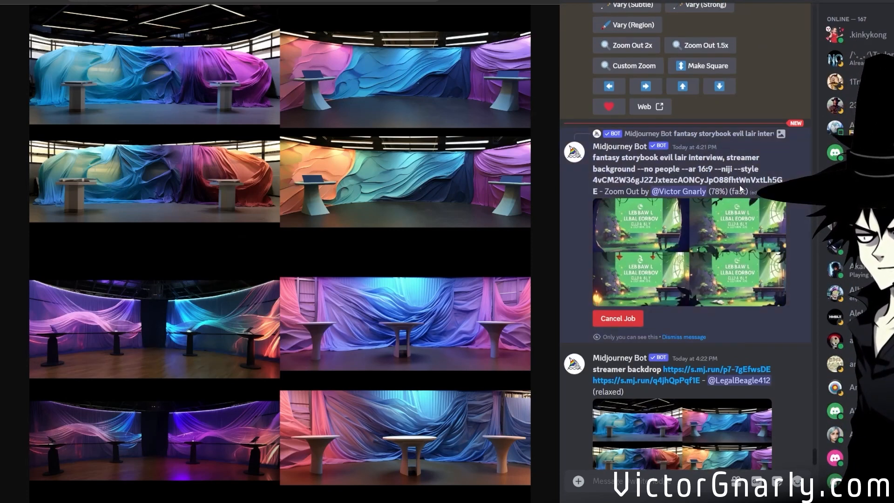
{"action": "scroll", "coordinate": [737, 185], "scroll_direction": "down", "scroll_amount": 8}
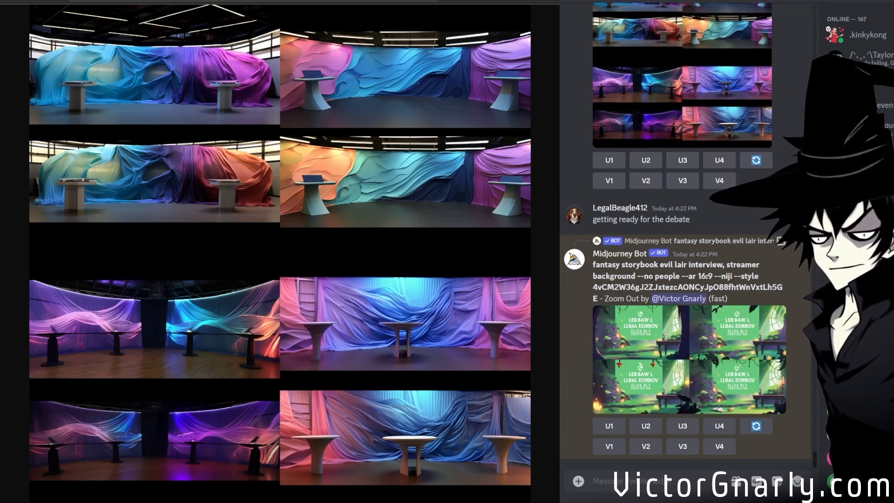
{"action": "left_click", "coordinate": [682, 375]}
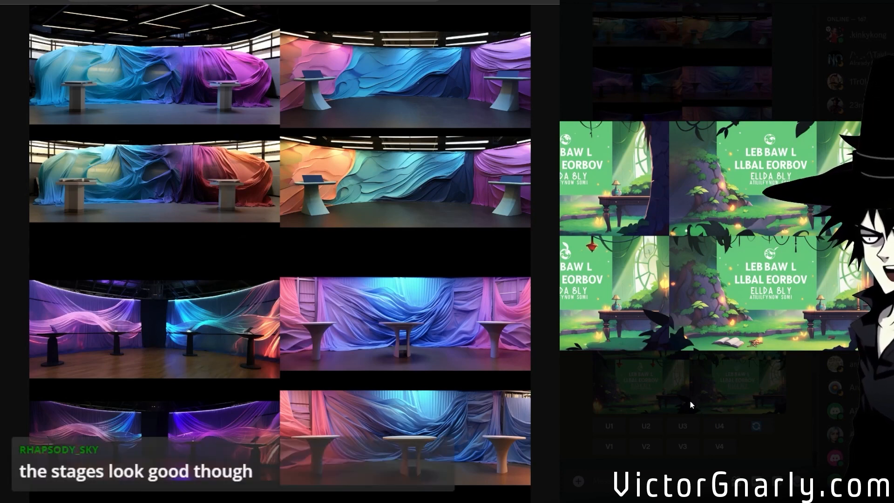
{"action": "left_click", "coordinate": [679, 403]}
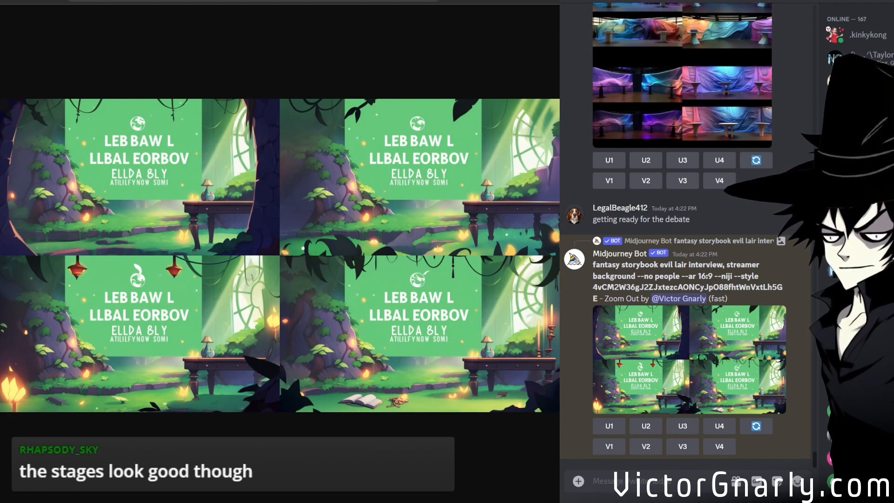
{"action": "left_click", "coordinate": [755, 425]}
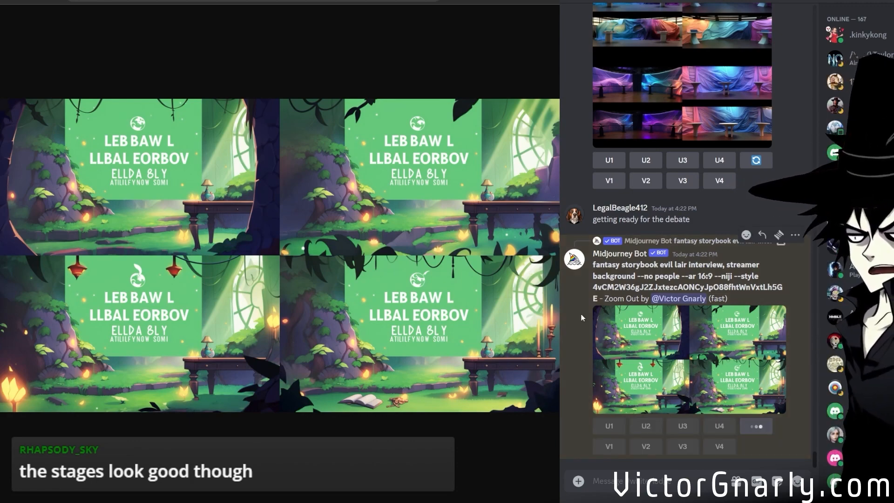
{"action": "left_click", "coordinate": [745, 301]}
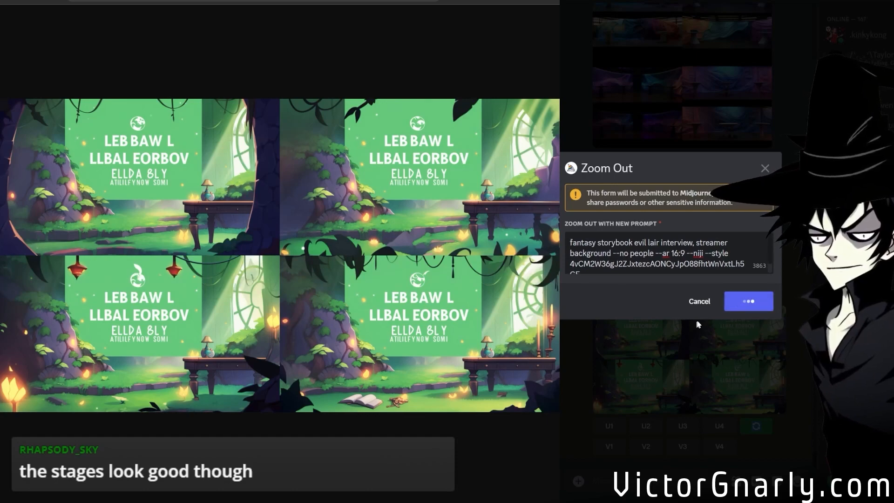
Reopen the draped-fabric stage grid in the browser for another look and check the rerun green-sign zoom-out.
{"action": "scroll", "coordinate": [705, 312], "scroll_direction": "up", "scroll_amount": 5}
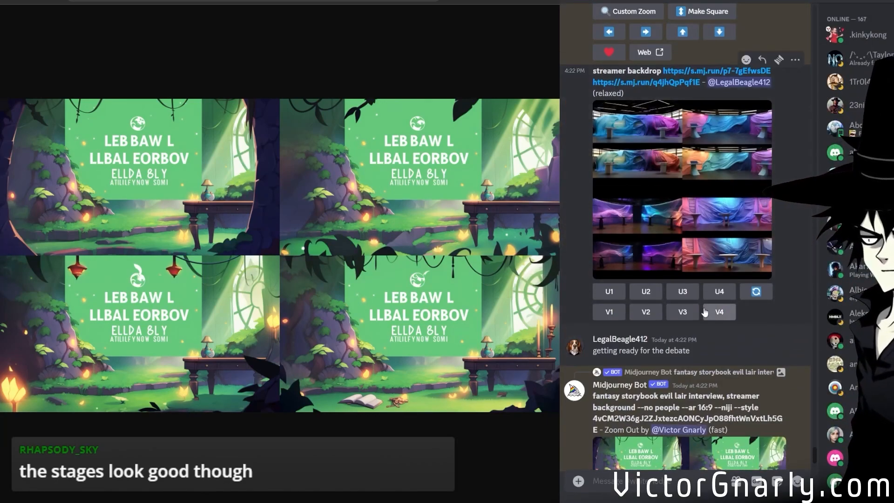
{"action": "scroll", "coordinate": [704, 311], "scroll_direction": "up", "scroll_amount": 2}
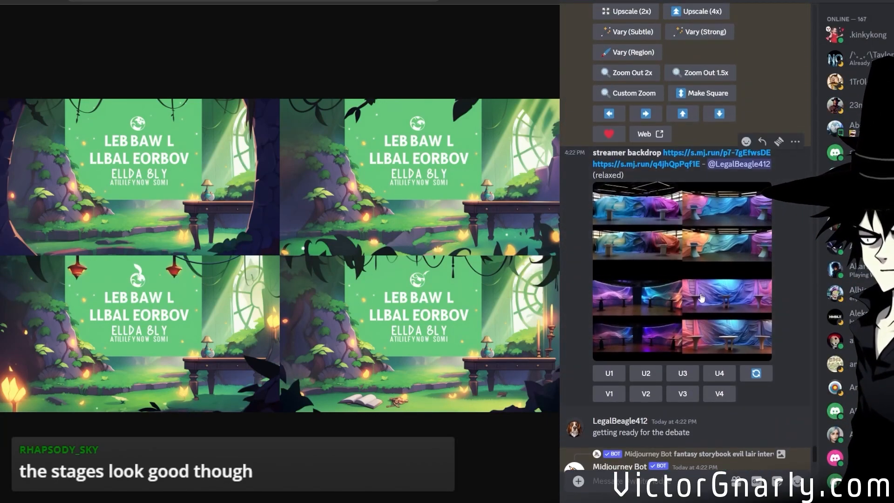
{"action": "left_click", "coordinate": [700, 298]}
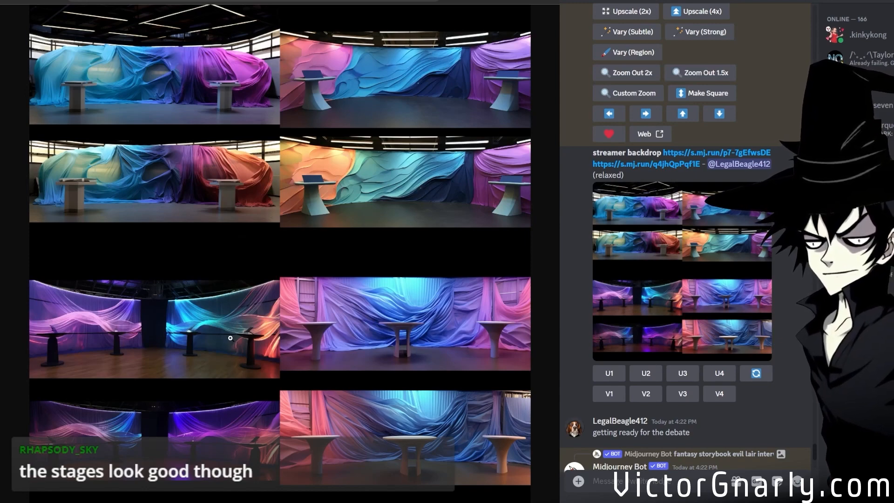
{"action": "scroll", "coordinate": [643, 412], "scroll_direction": "down", "scroll_amount": 9}
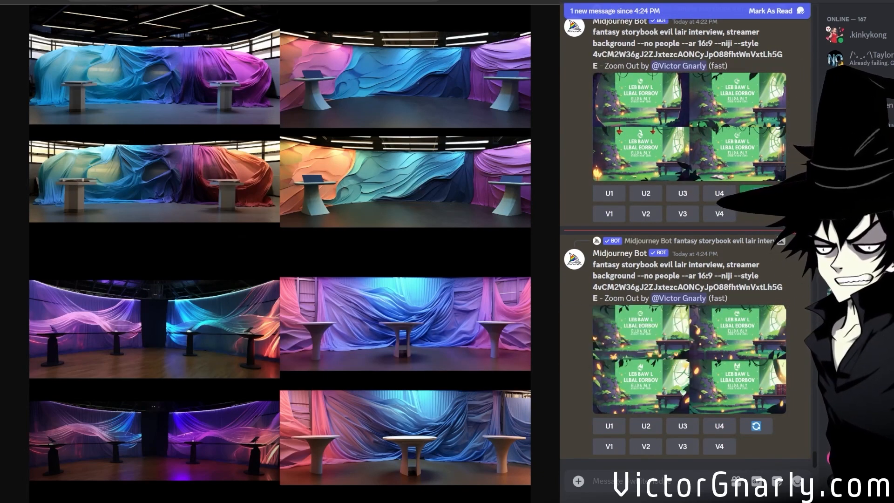
Copy the anime tuner parameters beginning with "--niji 5 --style" from the character art channel's pinned messages.
{"action": "left_click", "coordinate": [508, 187]}
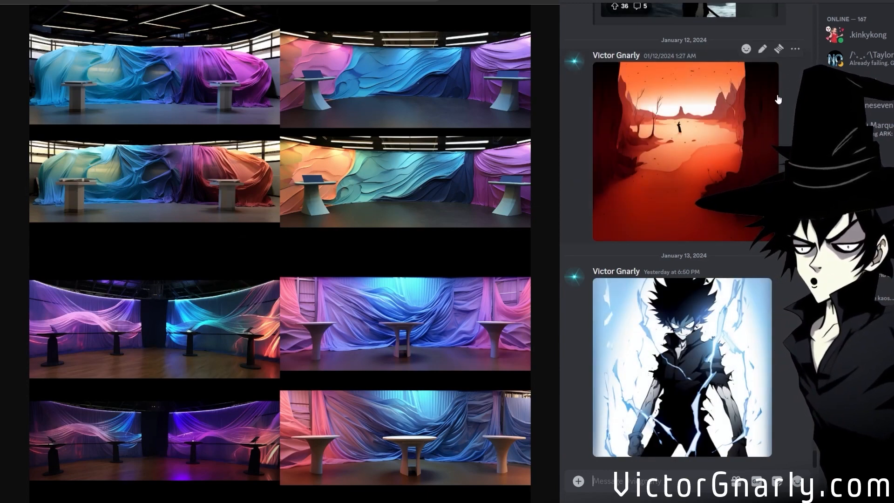
{"action": "left_click", "coordinate": [763, 2]}
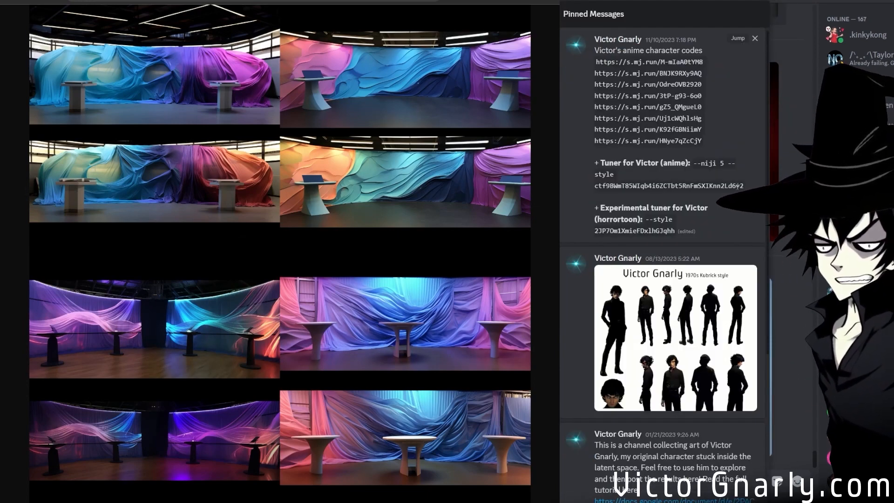
{"action": "double_click", "coordinate": [698, 185]}
{"action": "left_click_drag", "start_coordinate": [701, 175], "coordinate": [693, 164]}
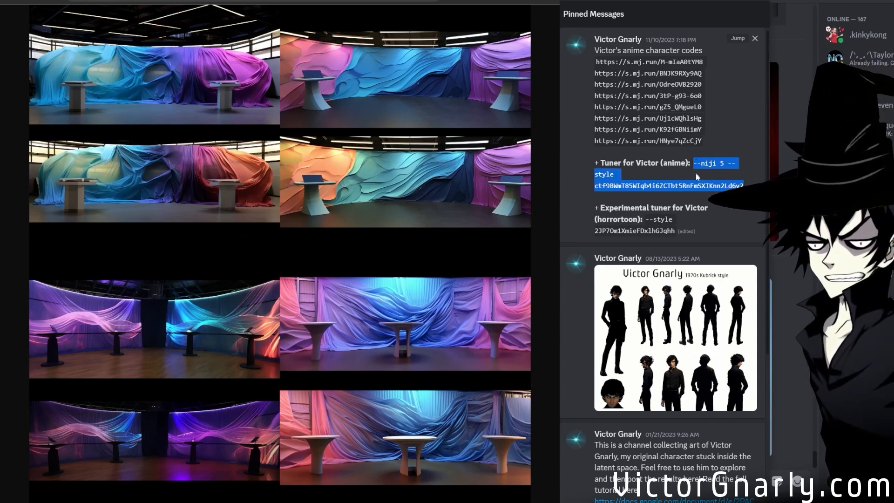
{"action": "left_click", "coordinate": [743, 1]}
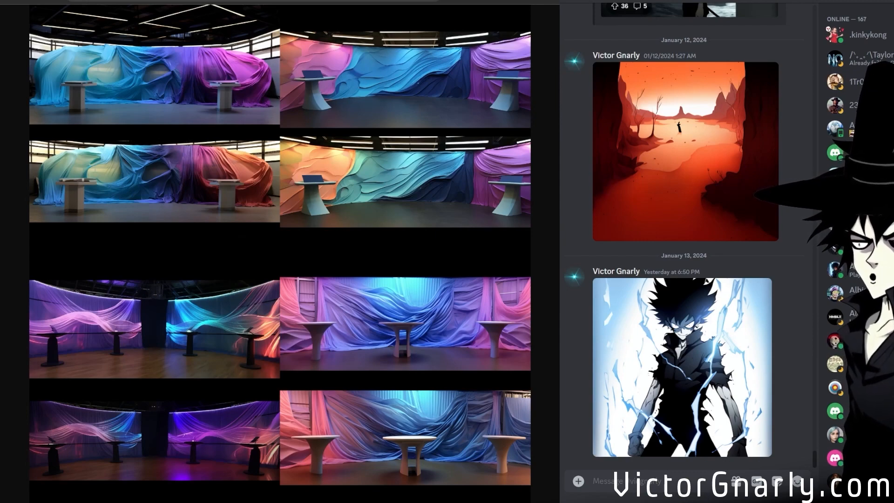
Return to the backdrop channel, separate the fourth image from the rerun green-sign zoom-out grid, and view it enlarged.
{"action": "left_click", "coordinate": [493, 333]}
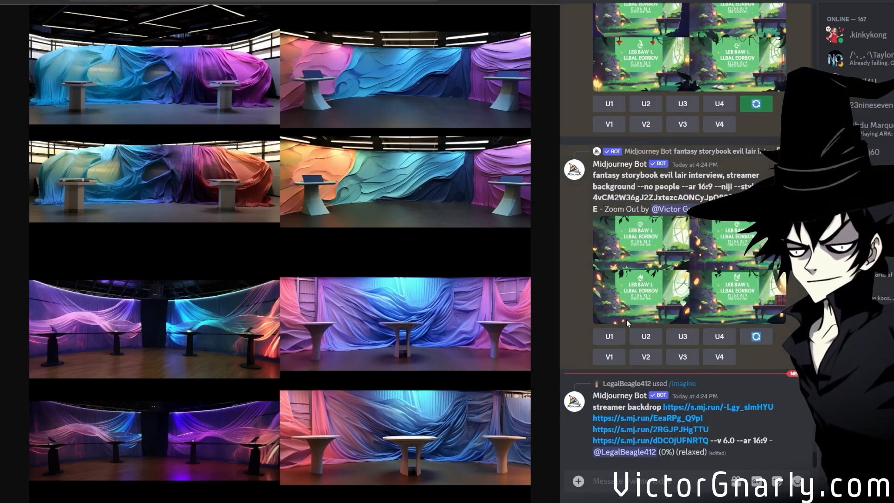
{"action": "left_click", "coordinate": [682, 303]}
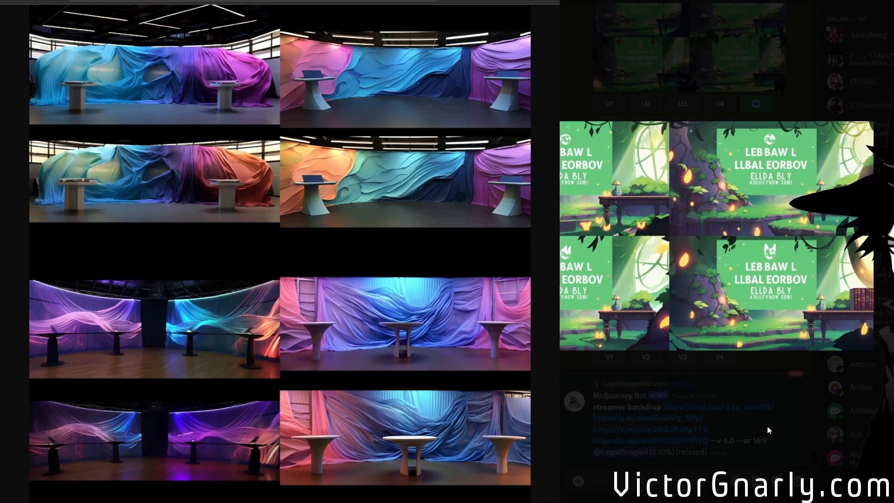
{"action": "left_click", "coordinate": [767, 427]}
{"action": "left_click", "coordinate": [720, 337]}
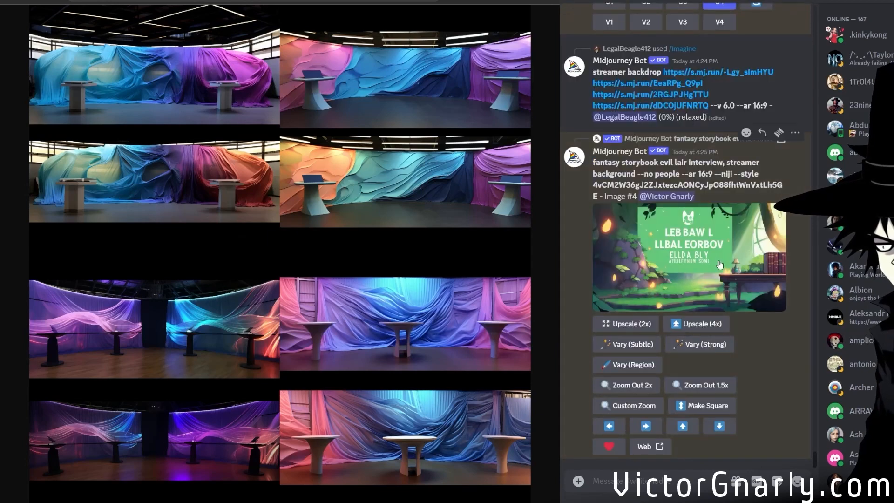
{"action": "left_click", "coordinate": [741, 291]}
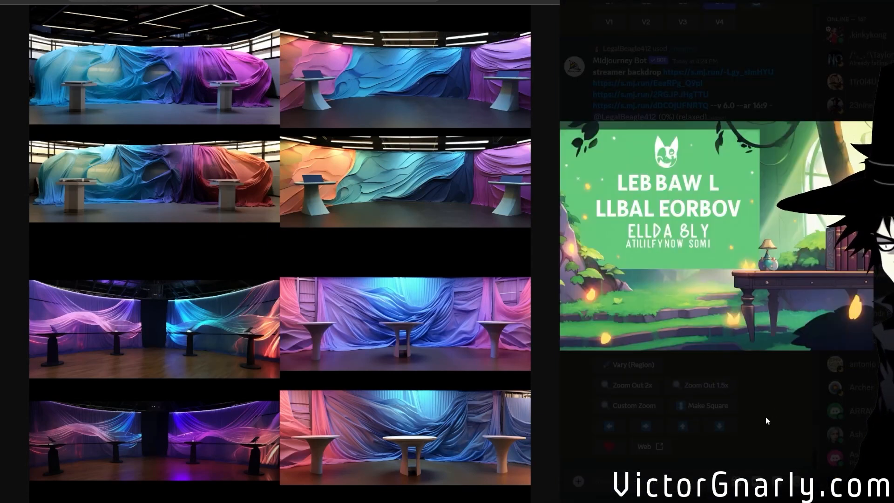
{"action": "left_click", "coordinate": [765, 417]}
View the earlier zoomed-out green-sign grid enlarged to compare it with the rerun.
{"action": "scroll", "coordinate": [739, 308], "scroll_direction": "up", "scroll_amount": 2}
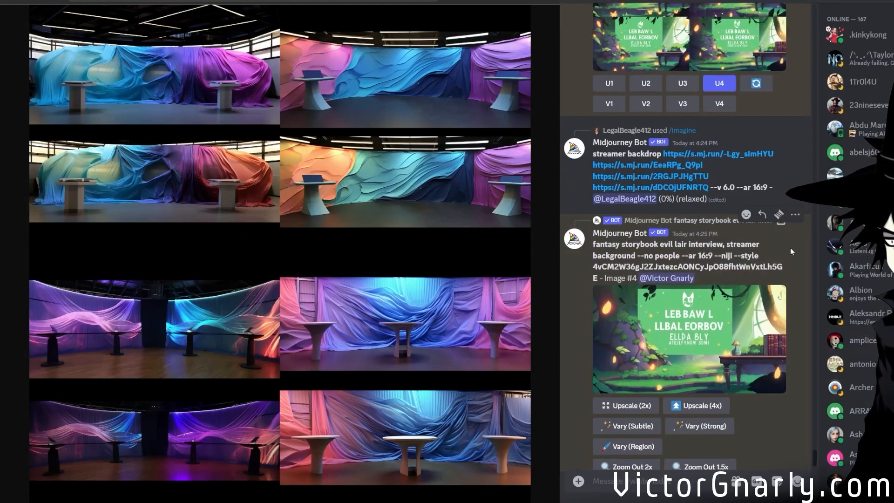
{"action": "scroll", "coordinate": [715, 371], "scroll_direction": "up", "scroll_amount": 10}
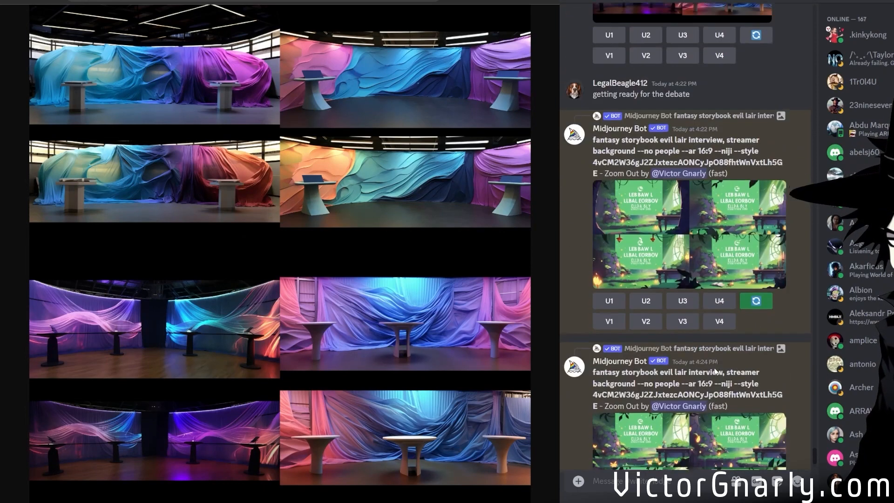
{"action": "scroll", "coordinate": [715, 371], "scroll_direction": "down", "scroll_amount": 3}
{"action": "left_click", "coordinate": [740, 335]}
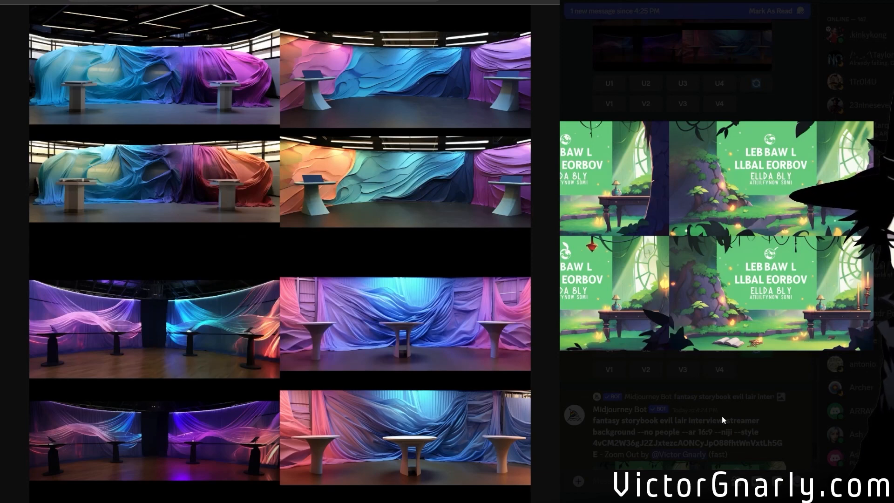
{"action": "left_click", "coordinate": [721, 415]}
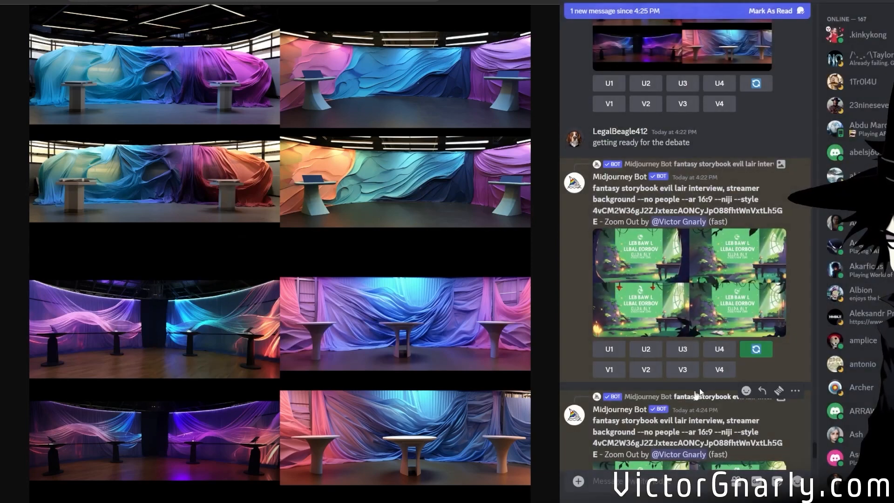
Rerun the latest green-sign zoom-out with "fireflies" added before "people" in the prompt's --no exclusions.
{"action": "scroll", "coordinate": [750, 364], "scroll_direction": "down", "scroll_amount": 8}
{"action": "scroll", "coordinate": [751, 365], "scroll_direction": "up", "scroll_amount": 3}
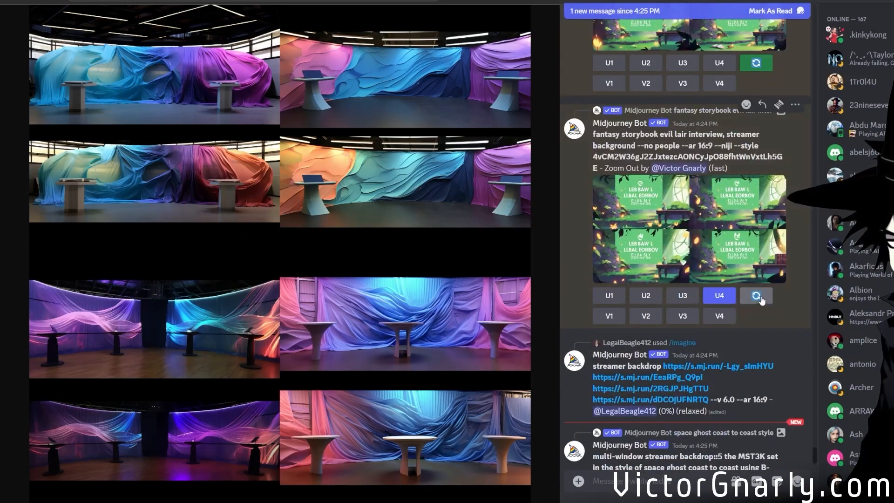
{"action": "left_click", "coordinate": [757, 298]}
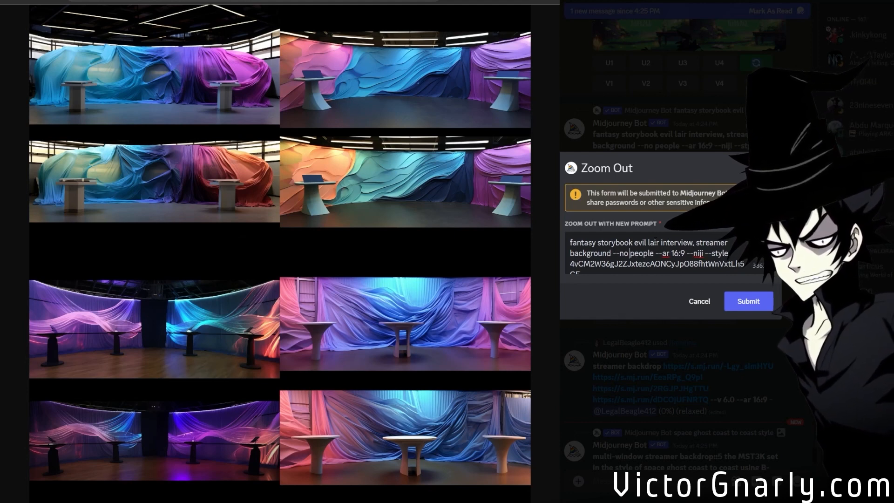
{"action": "type", "text": "FIREFLIES"}
{"action": "key", "text": "BackSpace"}
{"action": "key", "text": "BackSpace"}
{"action": "key", "text": "BackSpace"}
{"action": "key", "text": "BackSpace"}
{"action": "key", "text": "BackSpace"}
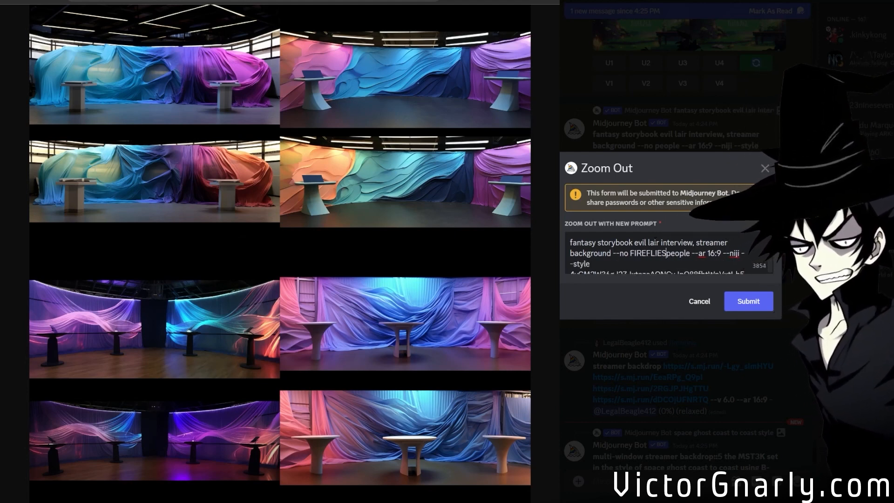
{"action": "key", "text": "BackSpace"}
{"action": "key", "text": "BackSpace"}
{"action": "key", "text": "BackSpace"}
{"action": "key", "text": "BackSpace"}
{"action": "key", "text": "BackSpace"}
{"action": "type", "text": "fire"}
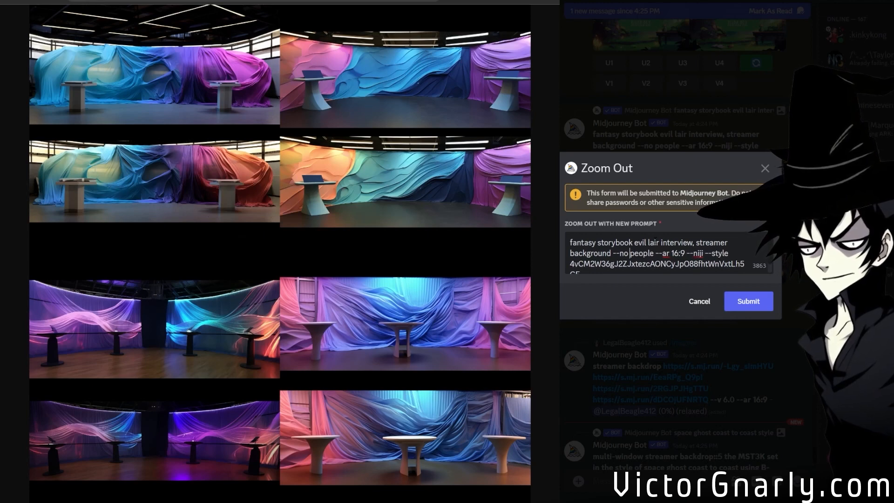
{"action": "type", "text": "flies"}
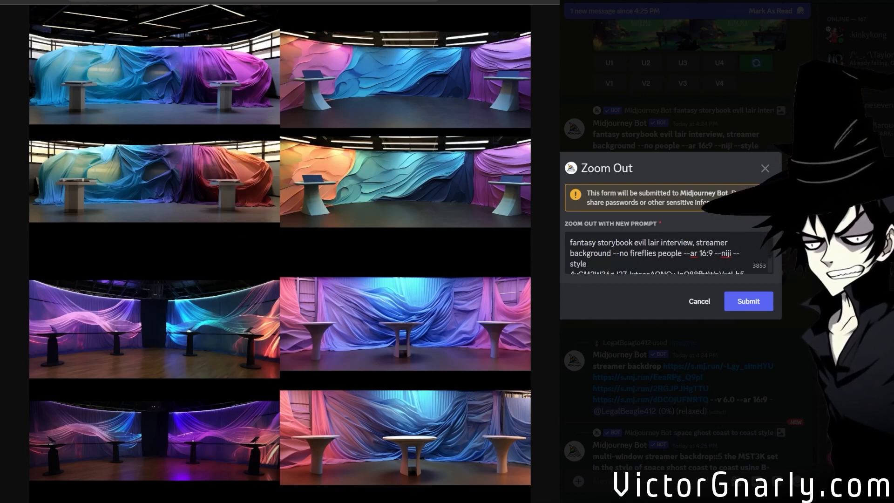
{"action": "left_click", "coordinate": [748, 301]}
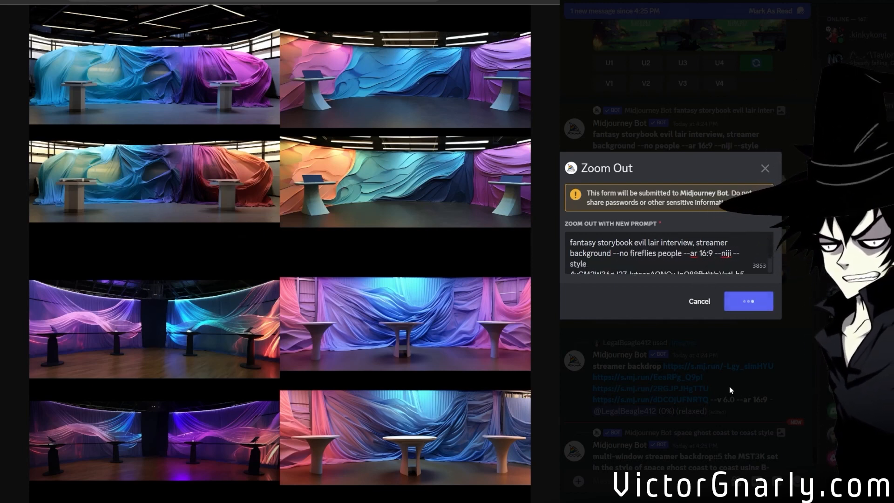
Open the other member's multi-window space ghost backdrop grid in the browser and inspect its control-room image up close.
{"action": "scroll", "coordinate": [625, 412], "scroll_direction": "down", "scroll_amount": 8}
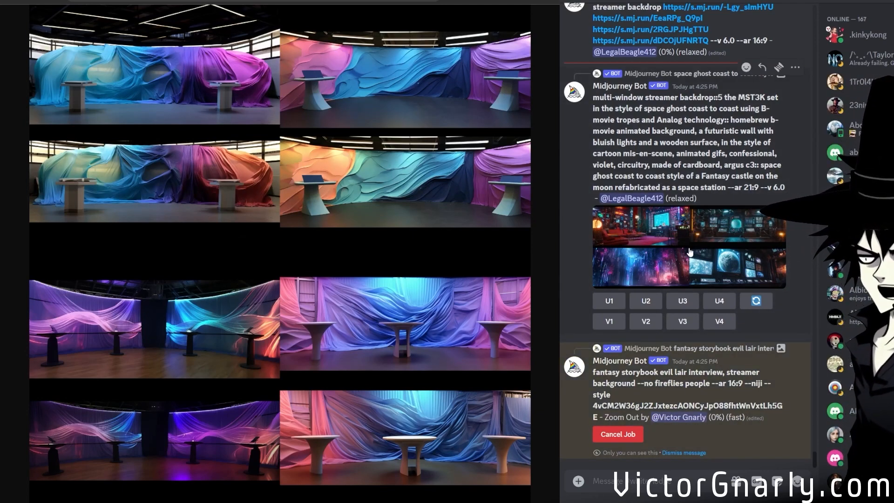
{"action": "left_click", "coordinate": [689, 251]}
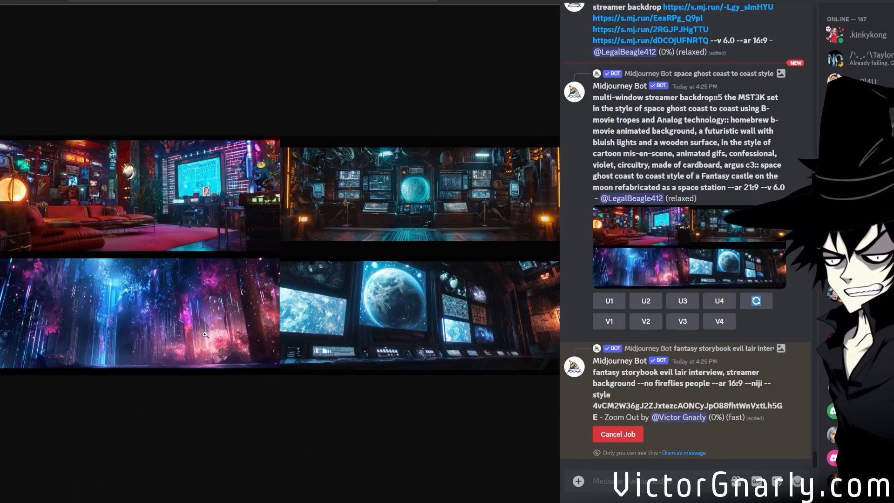
{"action": "left_click", "coordinate": [485, 201]}
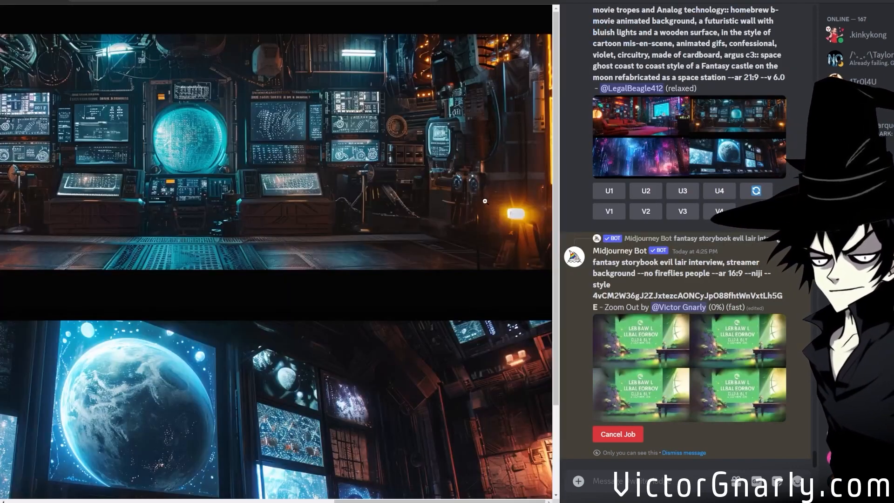
{"action": "mouse_move", "coordinate": [344, 500]}
{"action": "left_mouse_down"}
{"action": "mouse_move", "coordinate": [294, 500]}
{"action": "mouse_move", "coordinate": [353, 500]}
{"action": "left_mouse_up"}
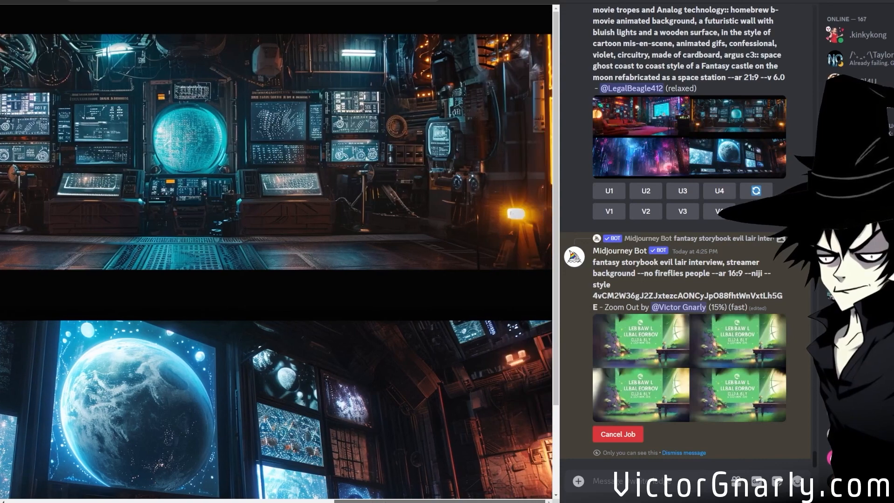
Separate the second image, the control room, from the multi-window grid and inspect it enlarged in the browser.
{"action": "left_click", "coordinate": [653, 192]}
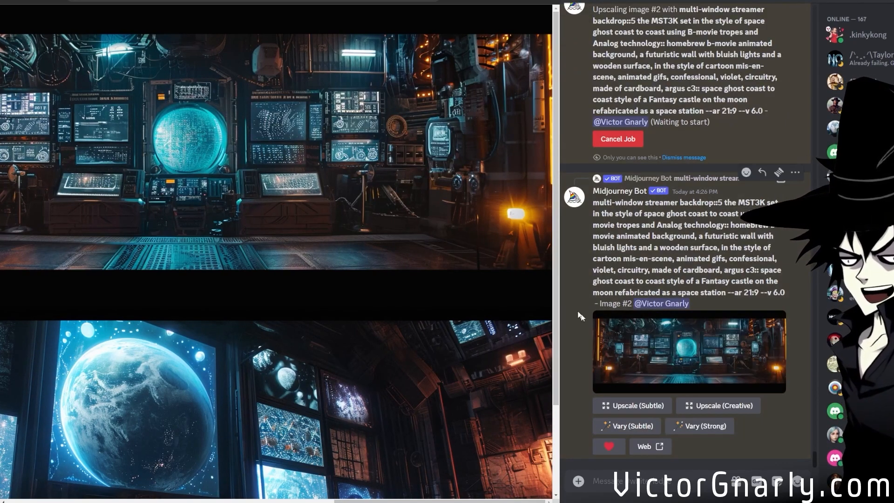
{"action": "middle_click", "coordinate": [665, 352]}
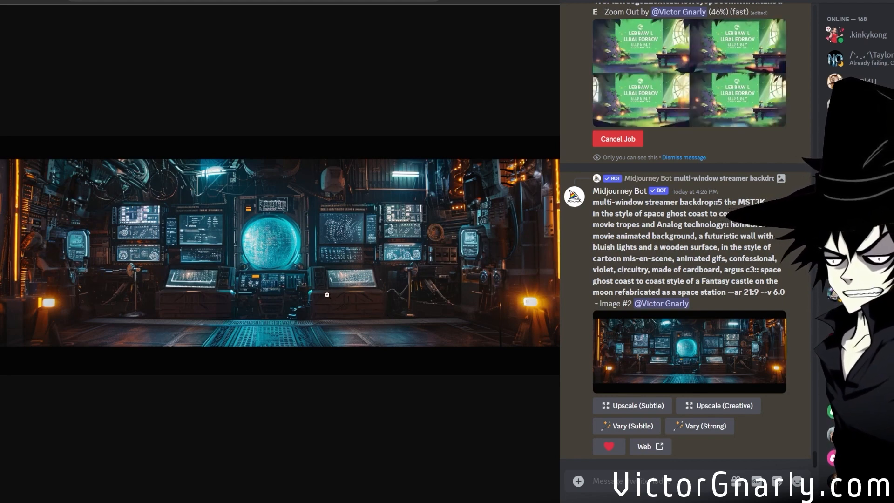
{"action": "left_click", "coordinate": [311, 284]}
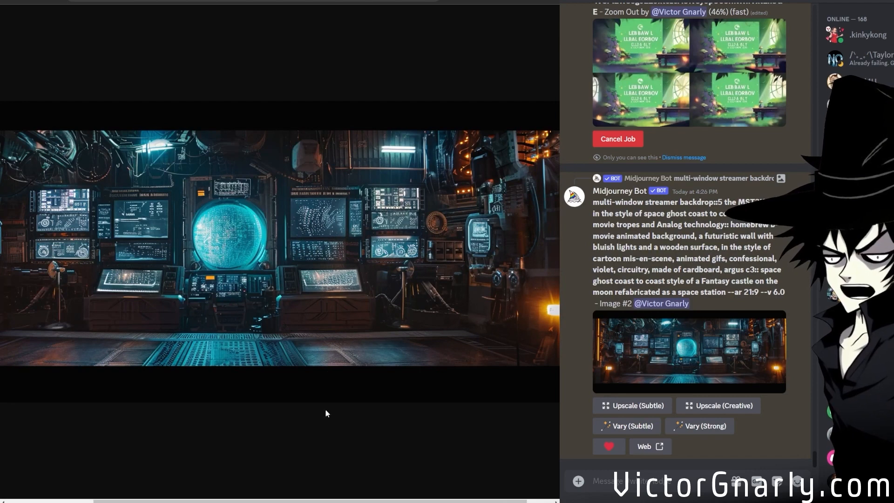
{"action": "scroll", "coordinate": [330, 343], "scroll_direction": "up", "scroll_amount": 2}
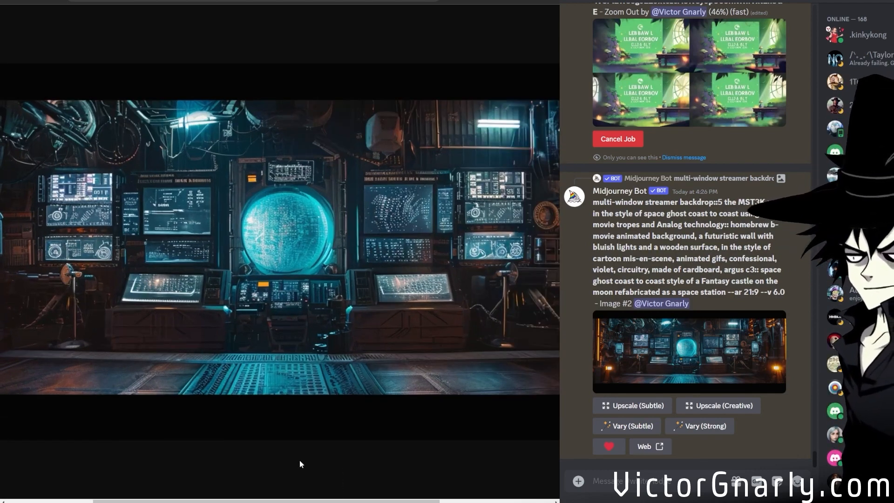
{"action": "left_click_drag", "start_coordinate": [283, 501], "coordinate": [393, 501]}
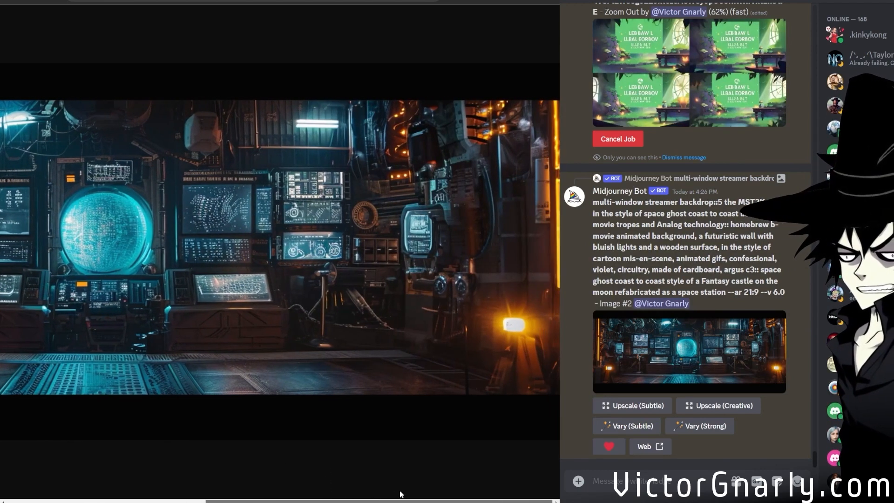
{"action": "scroll", "coordinate": [323, 386], "scroll_direction": "up", "scroll_amount": 1}
{"action": "left_click_drag", "start_coordinate": [311, 500], "coordinate": [356, 501]}
{"action": "scroll", "coordinate": [338, 497], "scroll_direction": "down", "scroll_amount": 1}
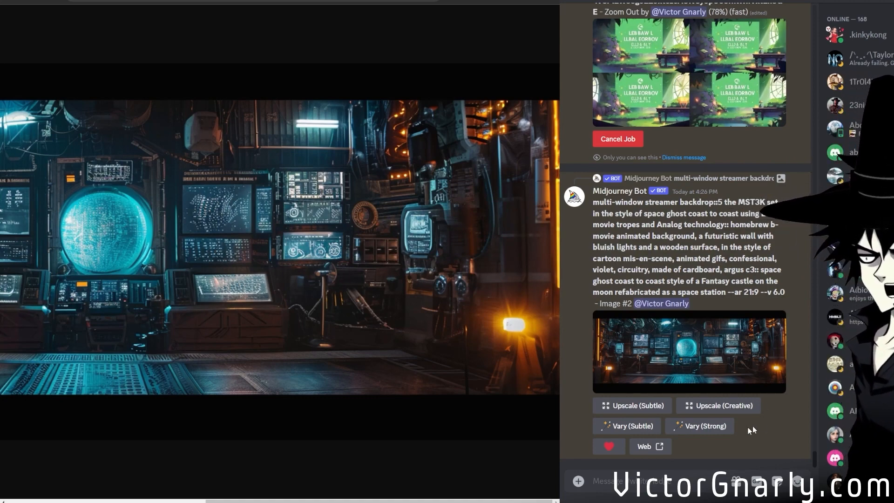
Run both the Subtle and the Creative upscale on the control-room image.
{"action": "left_click", "coordinate": [661, 416]}
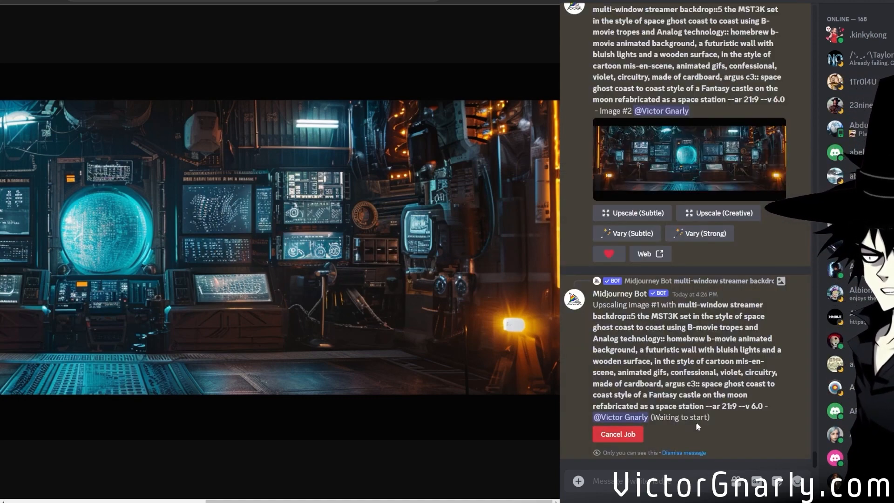
{"action": "left_click", "coordinate": [723, 217]}
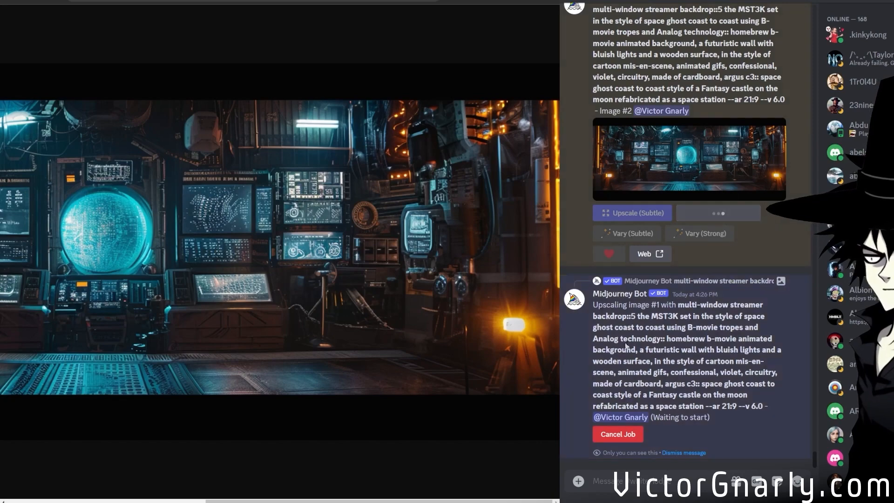
{"action": "scroll", "coordinate": [638, 349], "scroll_direction": "up", "scroll_amount": 6}
{"action": "scroll", "coordinate": [638, 350], "scroll_direction": "up", "scroll_amount": 9}
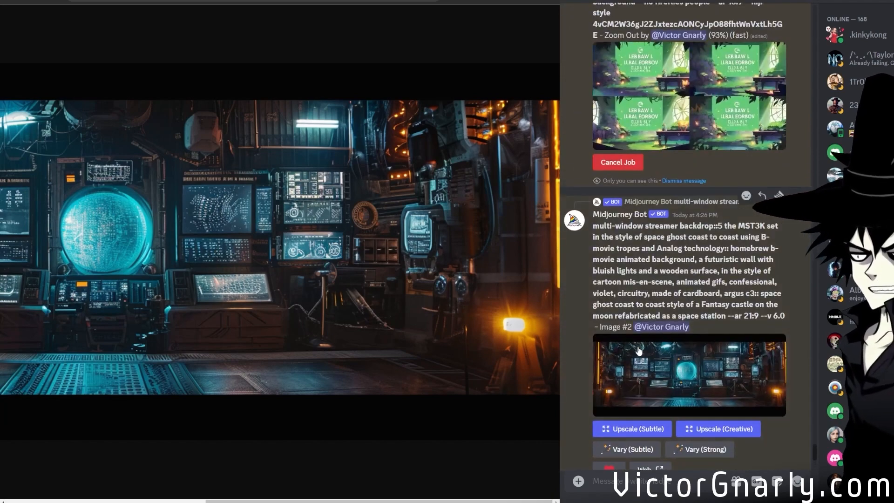
Inspect the "--no fireflies people" zoom-out grid enlarged in the browser and separate out its fourth image.
{"action": "scroll", "coordinate": [638, 350], "scroll_direction": "down", "scroll_amount": 15}
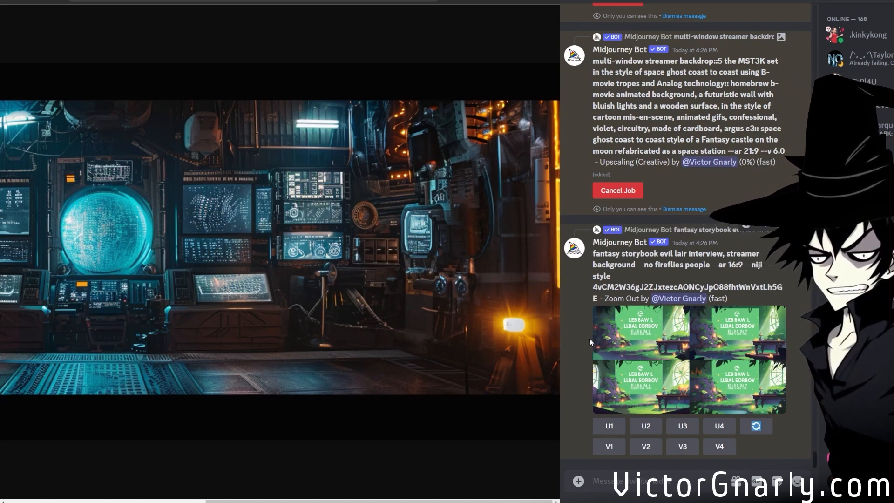
{"action": "left_click", "coordinate": [716, 381]}
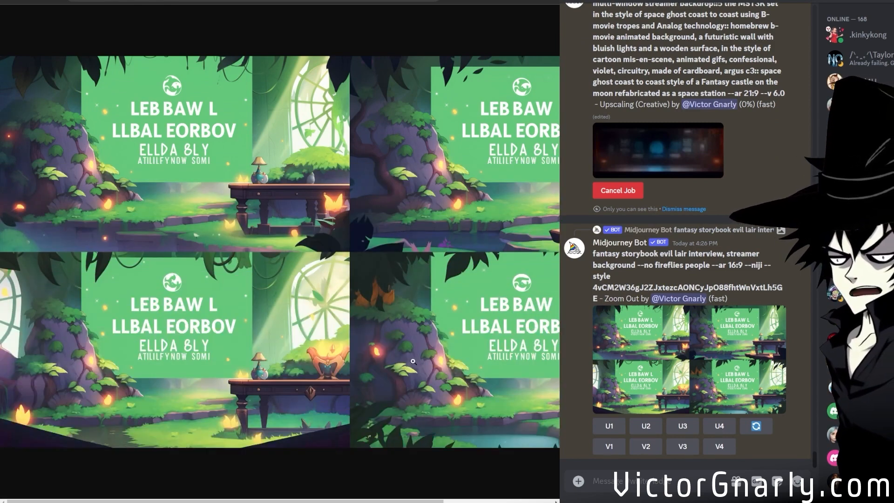
{"action": "scroll", "coordinate": [326, 486], "scroll_direction": "right", "scroll_amount": 3}
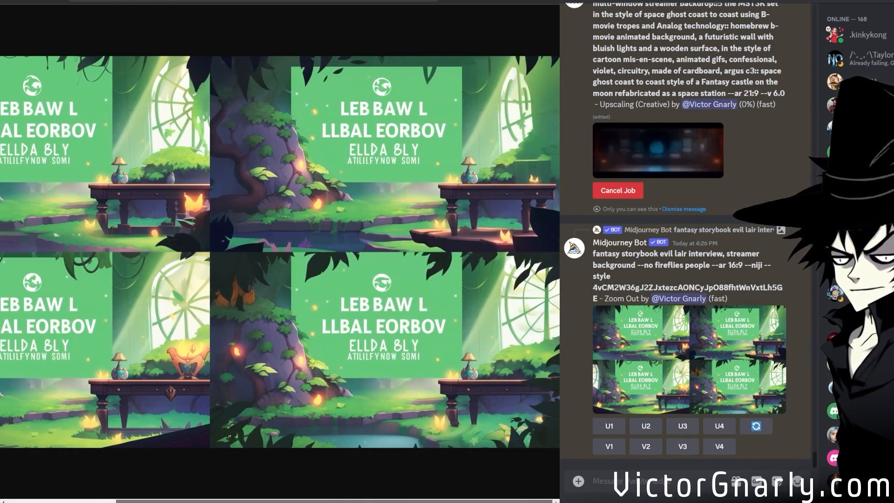
{"action": "scroll", "coordinate": [336, 501], "scroll_direction": "left", "scroll_amount": 3}
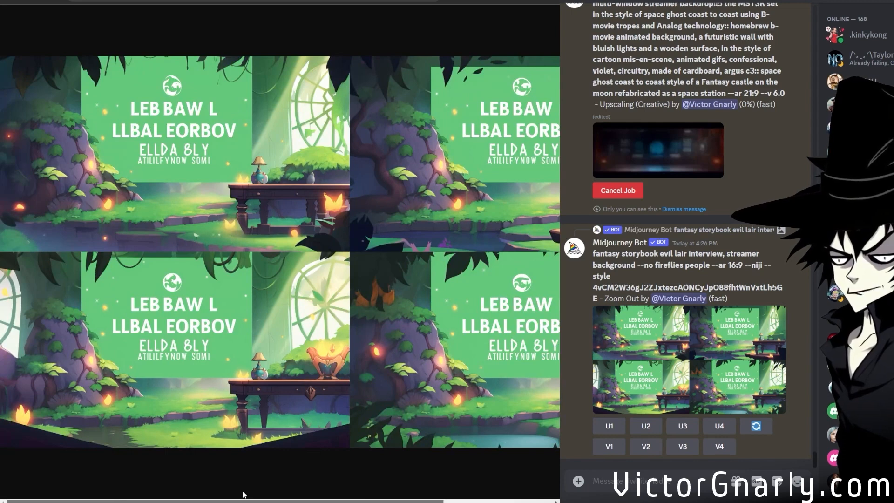
{"action": "scroll", "coordinate": [288, 494], "scroll_direction": "right", "scroll_amount": 8}
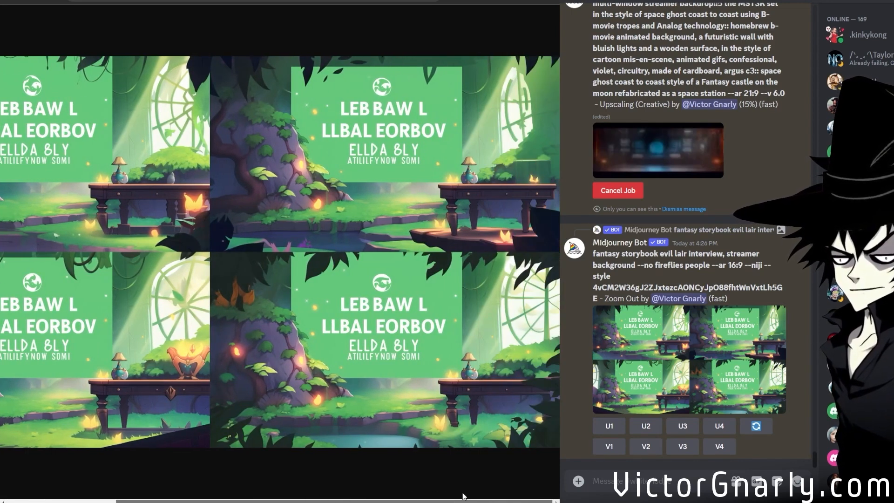
{"action": "mouse_move", "coordinate": [463, 496]}
{"action": "left_mouse_down"}
{"action": "mouse_move", "coordinate": [360, 498]}
{"action": "mouse_move", "coordinate": [468, 499]}
{"action": "left_mouse_up"}
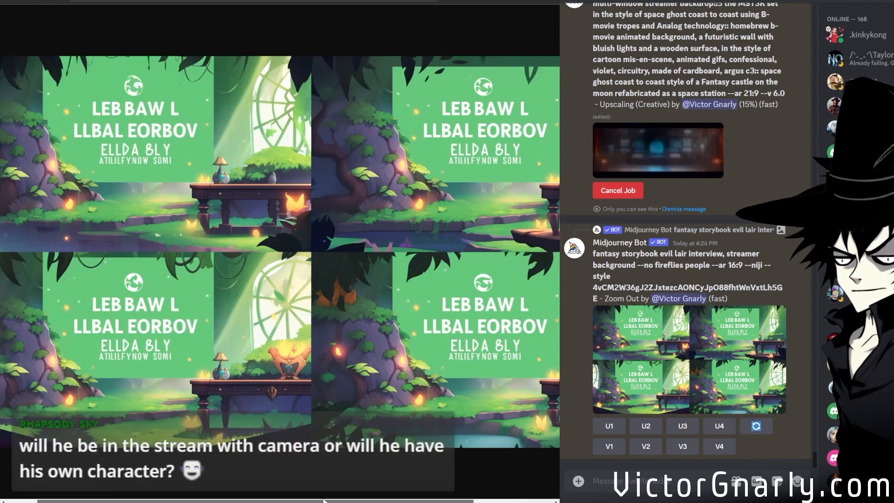
{"action": "mouse_move", "coordinate": [468, 499]}
{"action": "left_mouse_down"}
{"action": "mouse_move", "coordinate": [262, 498]}
{"action": "mouse_move", "coordinate": [467, 496]}
{"action": "left_mouse_up"}
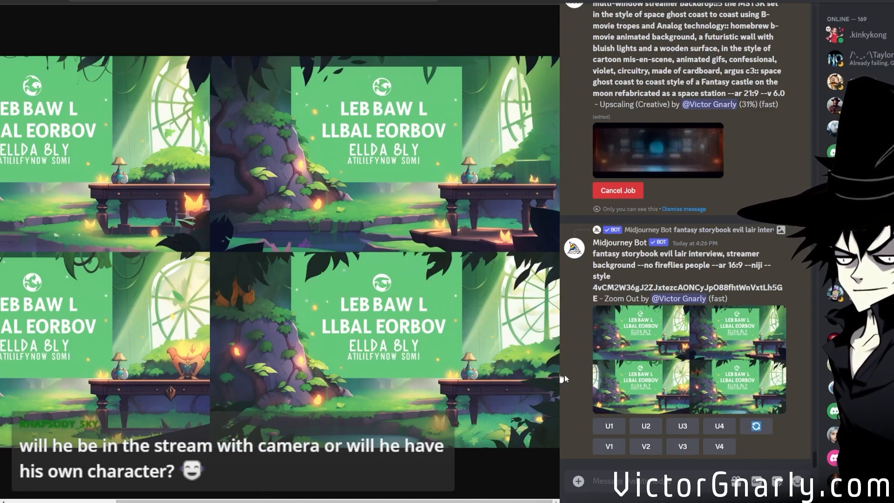
{"action": "left_click", "coordinate": [719, 427]}
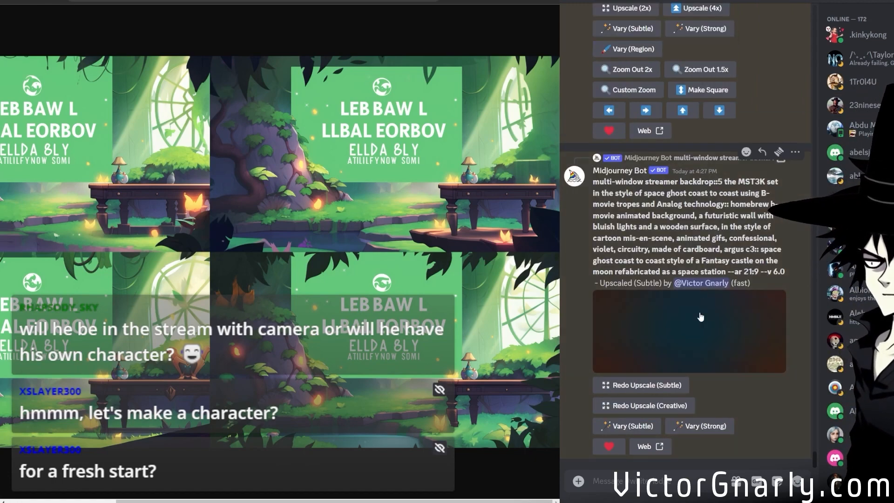
Run a subtle variation on the separated fourth storybook image, replacing the prompt's niji style ending with "--niji 5 --style ctf9BWmT85WIqb4i6ZCTbt5RnFmSXIKnn2Ld6v2".
{"action": "scroll", "coordinate": [707, 336], "scroll_direction": "up", "scroll_amount": 5}
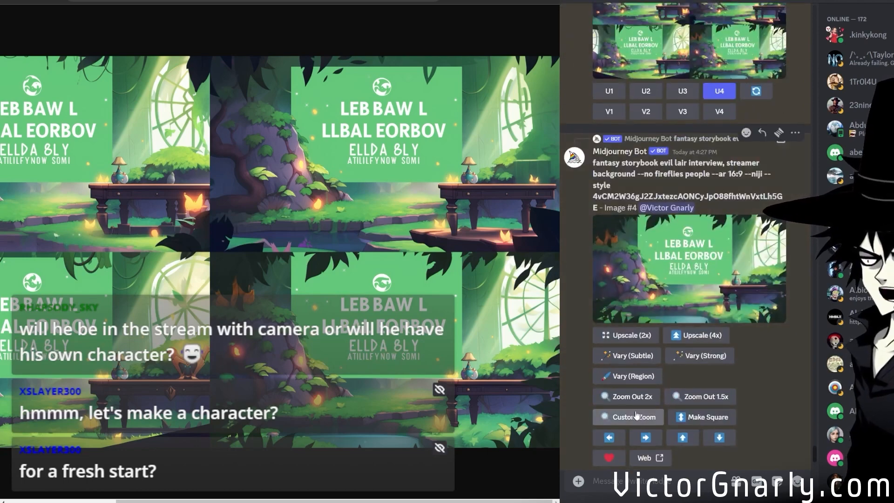
{"action": "left_click", "coordinate": [632, 356]}
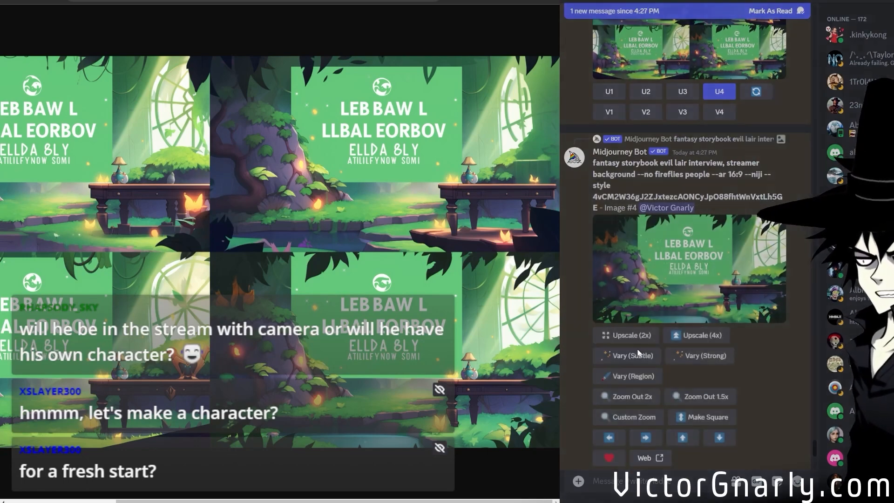
{"action": "scroll", "coordinate": [640, 267], "scroll_direction": "down", "scroll_amount": 1}
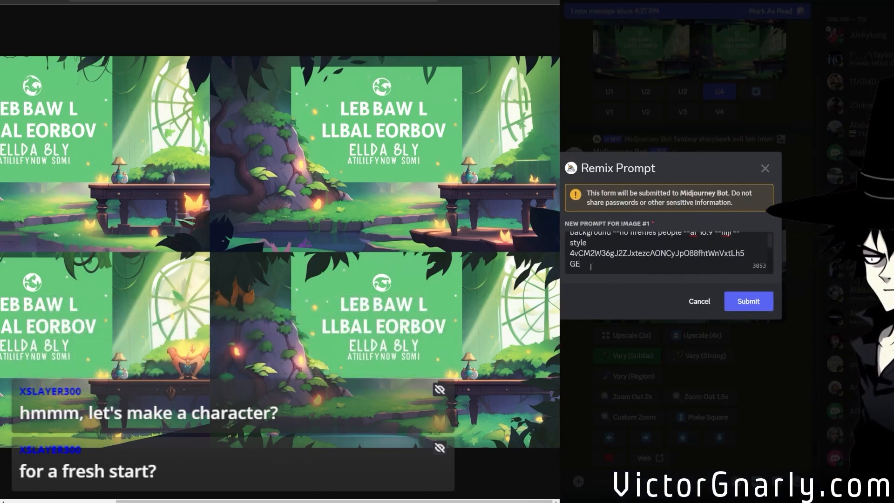
{"action": "left_click_drag", "start_coordinate": [590, 266], "coordinate": [714, 250]}
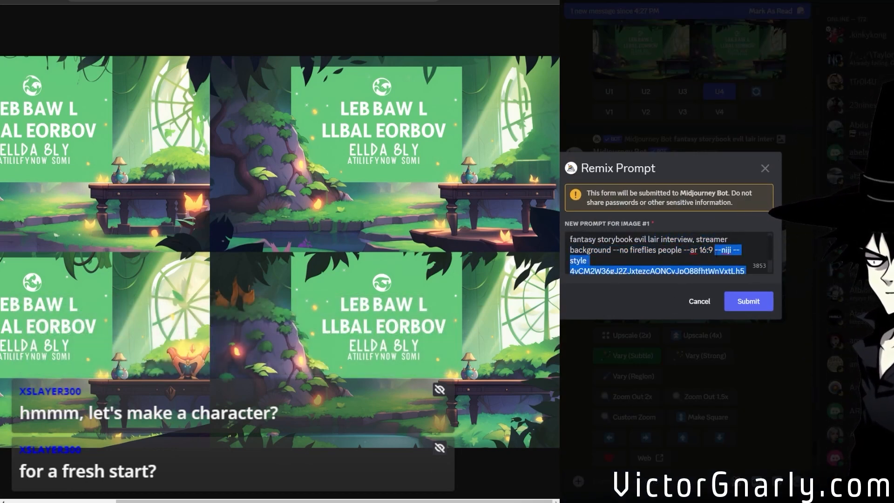
{"action": "key", "text": "ctrl+v"}
{"action": "left_click", "coordinate": [748, 301]}
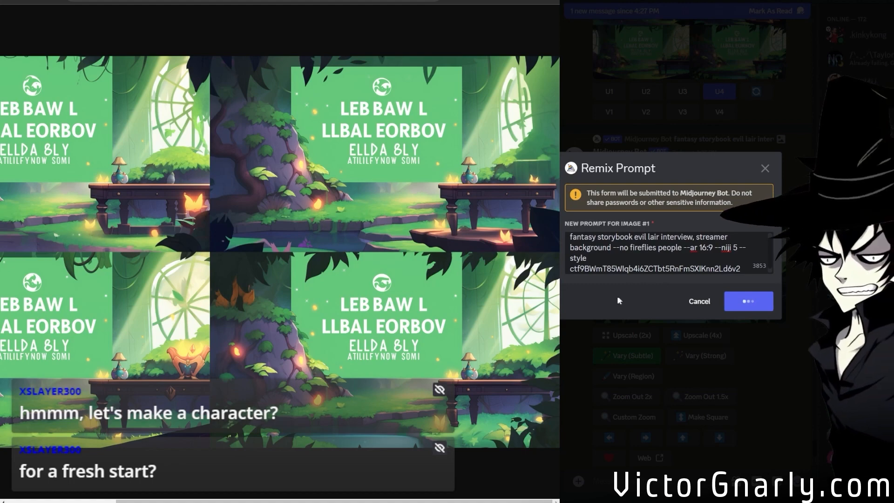
Open the Subtle upscale of the control room in the browser and examine its right-hand consoles and floor at full size.
{"action": "scroll", "coordinate": [610, 299], "scroll_direction": "down", "scroll_amount": 11}
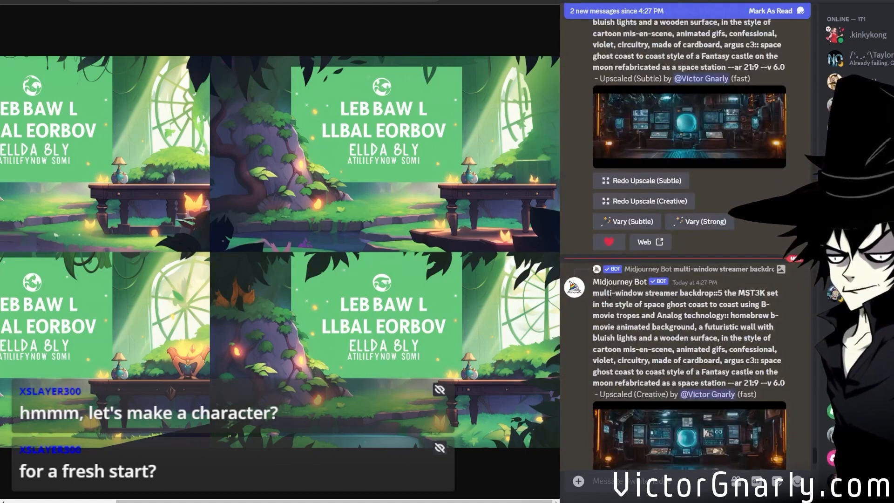
{"action": "scroll", "coordinate": [609, 294], "scroll_direction": "down", "scroll_amount": 5}
{"action": "scroll", "coordinate": [632, 319], "scroll_direction": "up", "scroll_amount": 6}
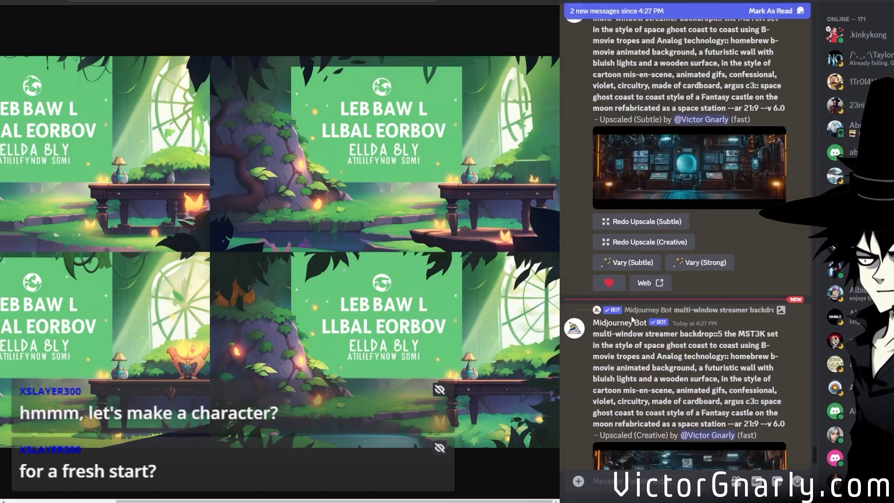
{"action": "scroll", "coordinate": [632, 319], "scroll_direction": "up", "scroll_amount": 3}
{"action": "scroll", "coordinate": [648, 255], "scroll_direction": "up", "scroll_amount": 2}
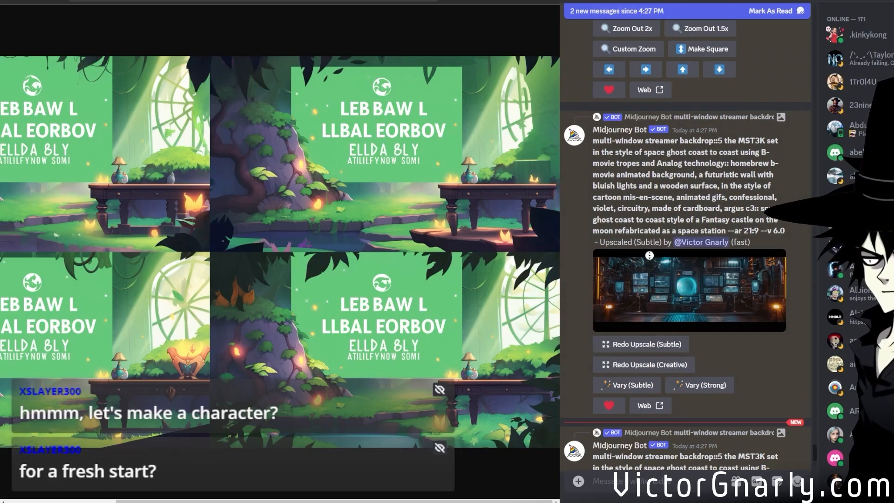
{"action": "scroll", "coordinate": [648, 256], "scroll_direction": "down", "scroll_amount": 1}
{"action": "middle_click", "coordinate": [656, 275]}
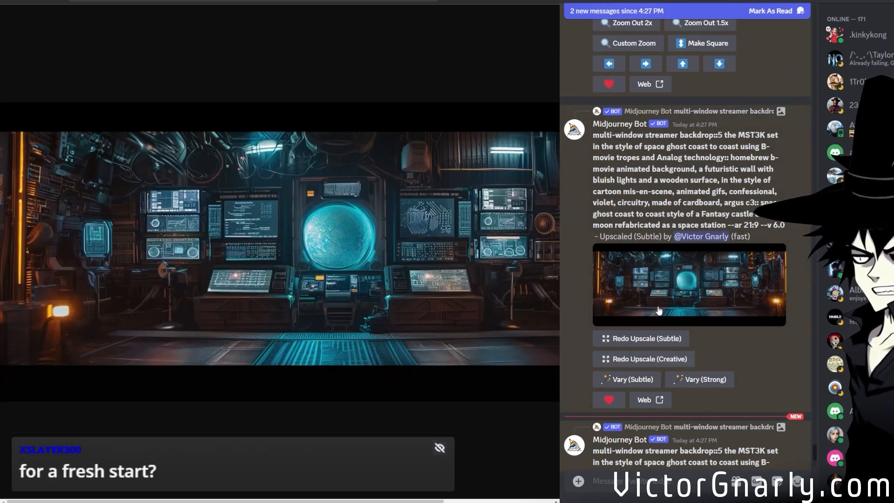
{"action": "left_click", "coordinate": [405, 268]}
{"action": "left_click_drag", "start_coordinate": [306, 501], "coordinate": [396, 502]}
{"action": "scroll", "coordinate": [306, 387], "scroll_direction": "down", "scroll_amount": 3}
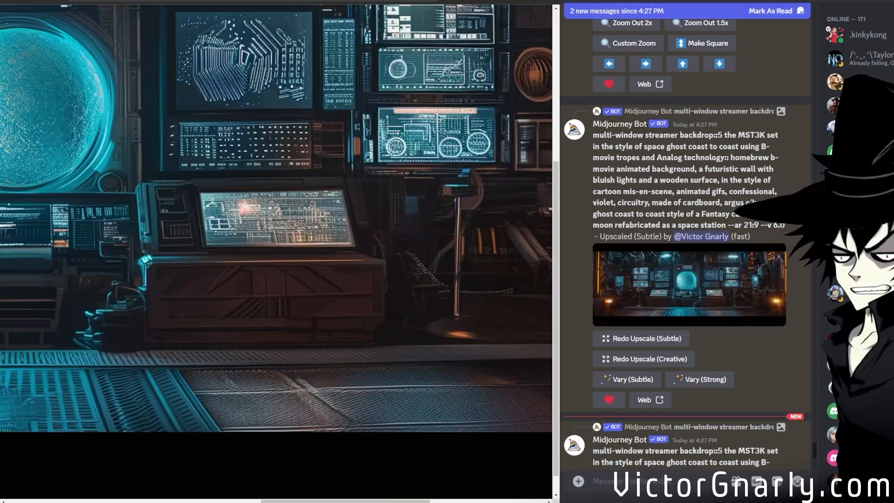
Open the Creative upscale of the control room in the browser and examine its screens, central orb and right side at full size.
{"action": "scroll", "coordinate": [695, 340], "scroll_direction": "down", "scroll_amount": 5}
{"action": "middle_click", "coordinate": [657, 349]}
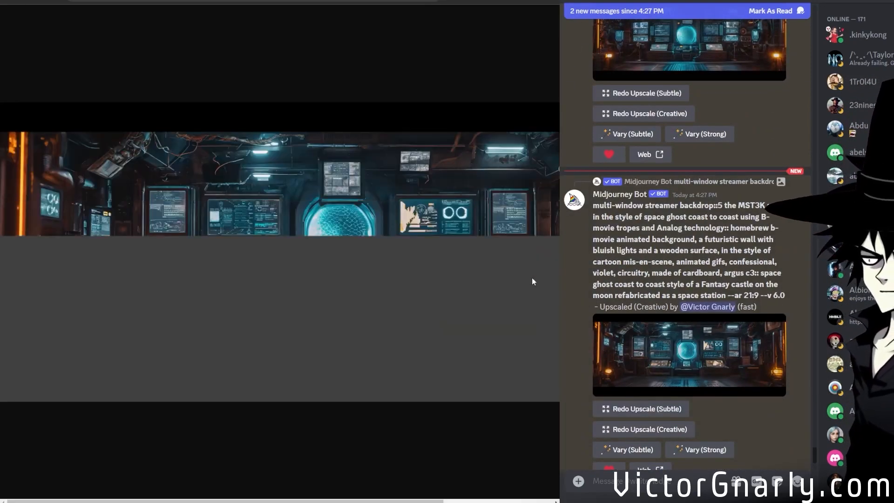
{"action": "left_click", "coordinate": [368, 244]}
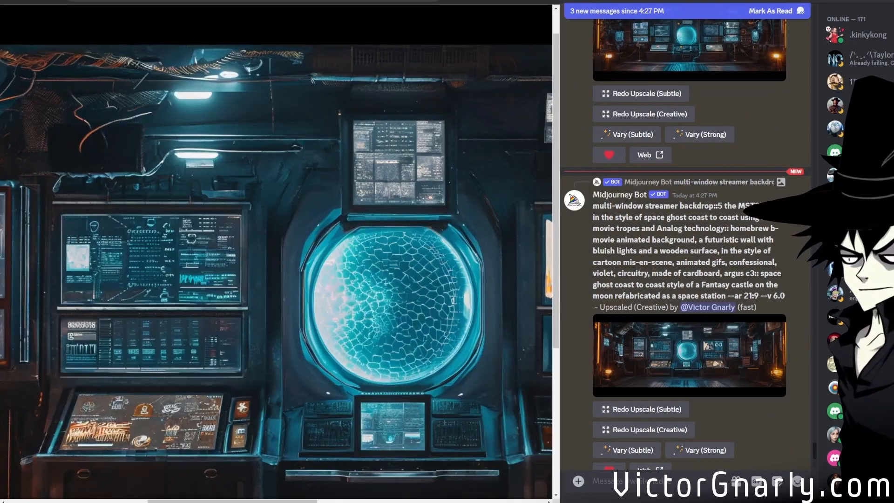
{"action": "left_click_drag", "start_coordinate": [233, 501], "coordinate": [504, 480]}
{"action": "scroll", "coordinate": [432, 431], "scroll_direction": "down", "scroll_amount": 5}
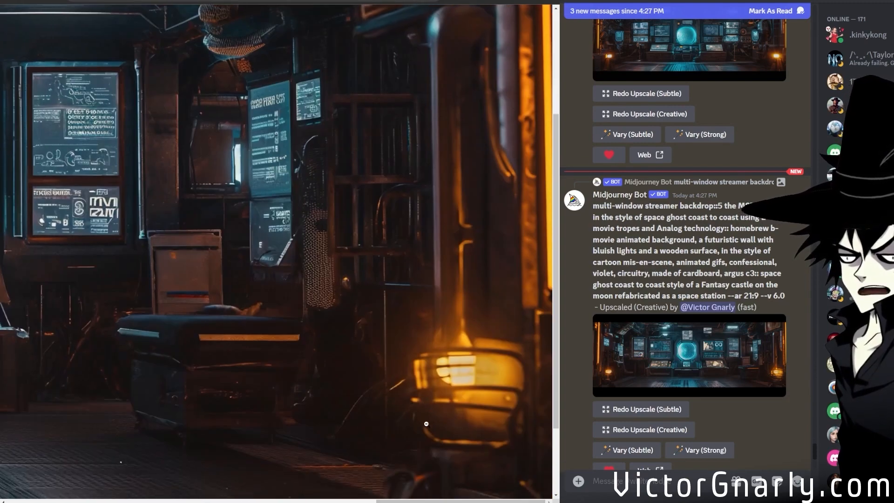
{"action": "scroll", "coordinate": [425, 429], "scroll_direction": "up", "scroll_amount": 3}
{"action": "left_click_drag", "start_coordinate": [425, 498], "coordinate": [302, 475]}
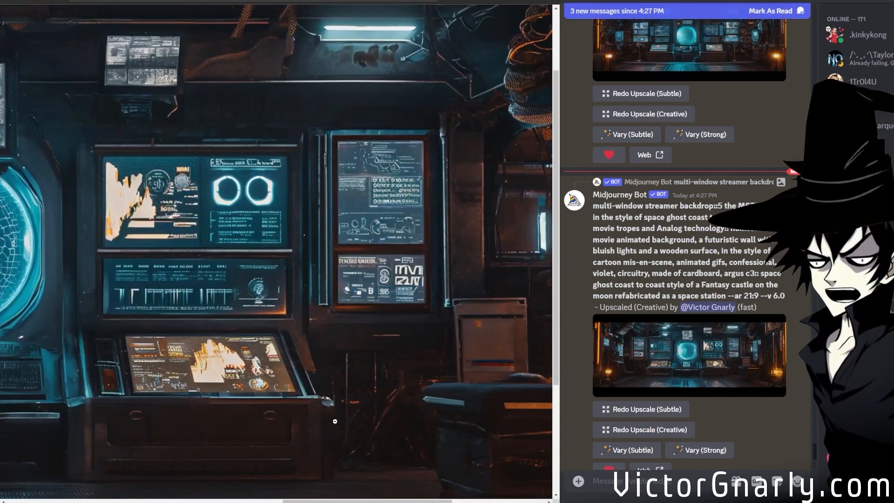
{"action": "left_click", "coordinate": [382, 336]}
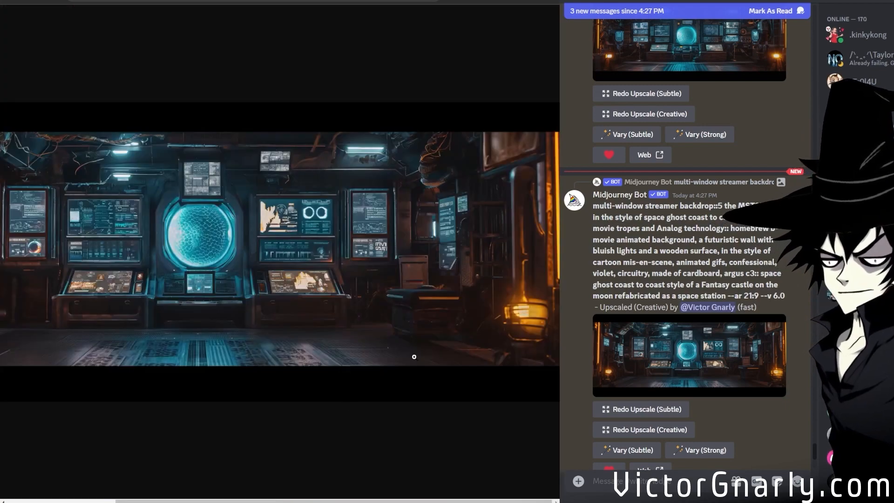
Open the other member's streamer backdrop grid with the rainbow ribbon curtains in the browser and look over its four images.
{"action": "scroll", "coordinate": [724, 365], "scroll_direction": "down", "scroll_amount": 8}
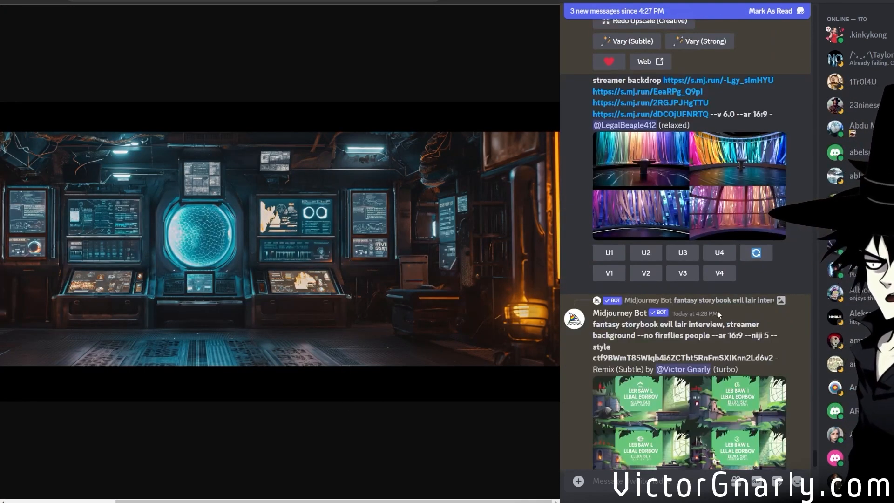
{"action": "scroll", "coordinate": [717, 311], "scroll_direction": "up", "scroll_amount": 1}
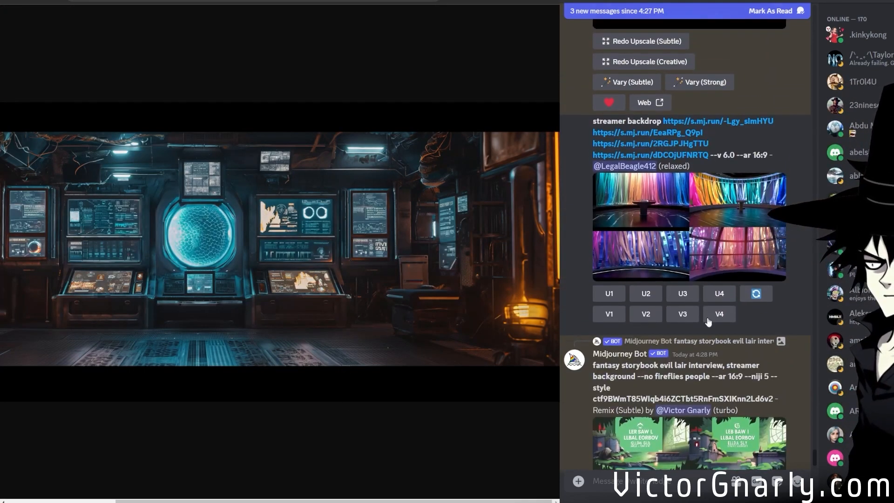
{"action": "middle_click", "coordinate": [682, 266]}
{"action": "scroll", "coordinate": [682, 267], "scroll_direction": "up", "scroll_amount": 1}
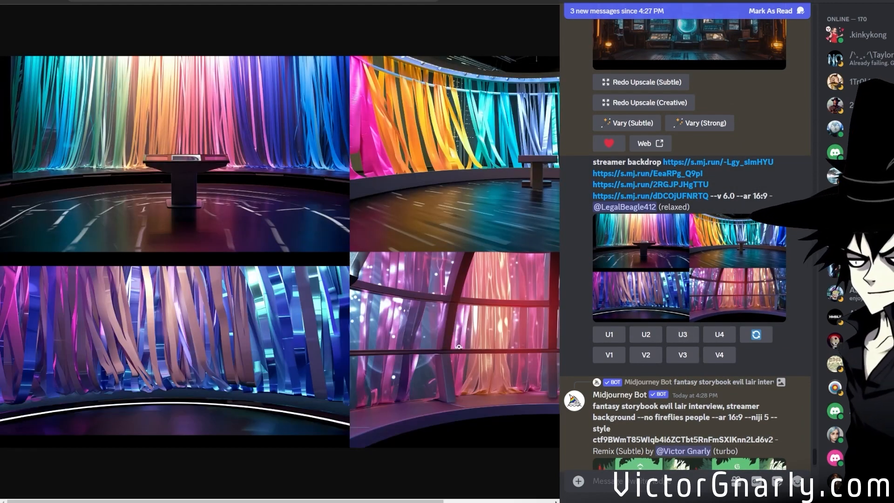
{"action": "left_click", "coordinate": [217, 364]}
{"action": "left_click", "coordinate": [235, 350]}
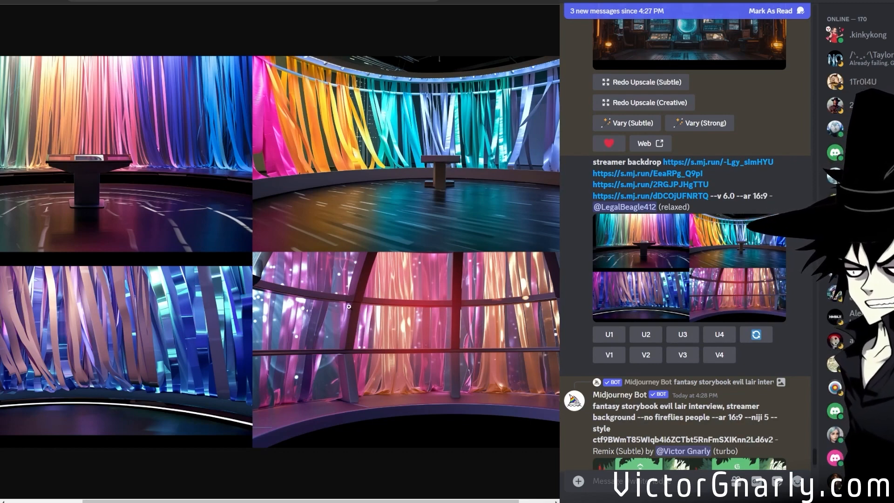
Open the storybook evil lair Remix (Subtle) grid enlarged and examine its four castle scenes up close.
{"action": "scroll", "coordinate": [580, 308], "scroll_direction": "down", "scroll_amount": 3}
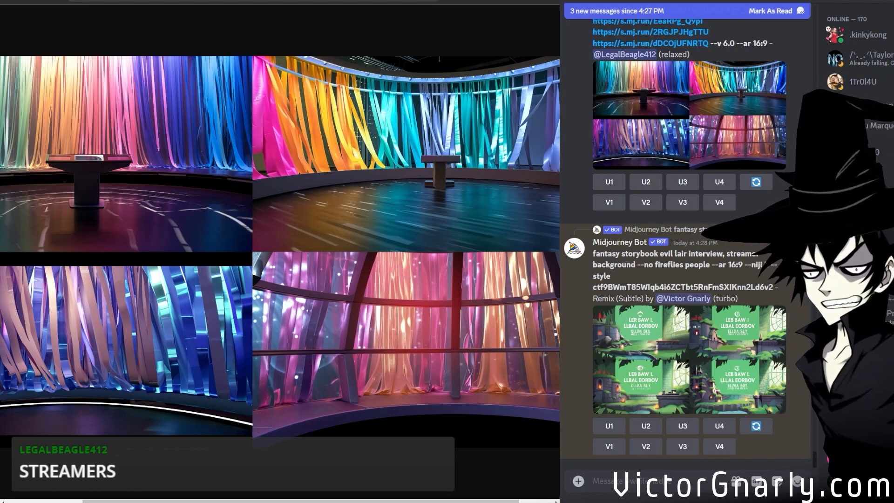
{"action": "left_click", "coordinate": [717, 361]}
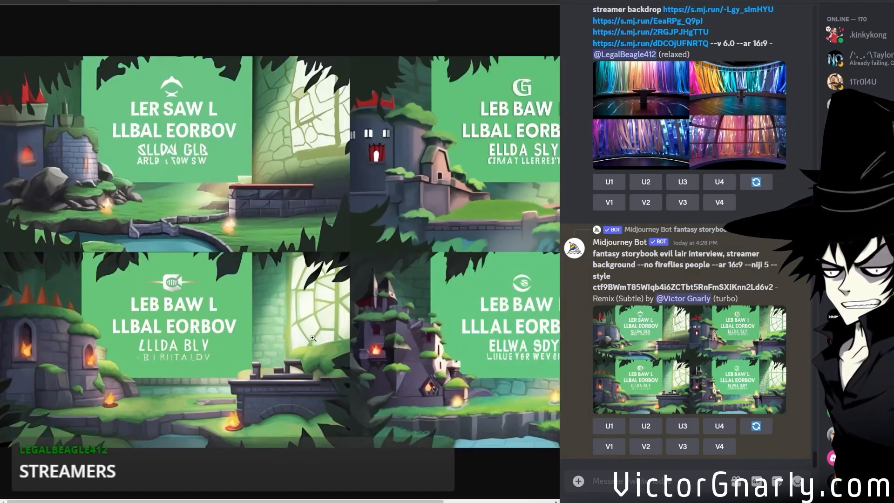
{"action": "left_click", "coordinate": [307, 296]}
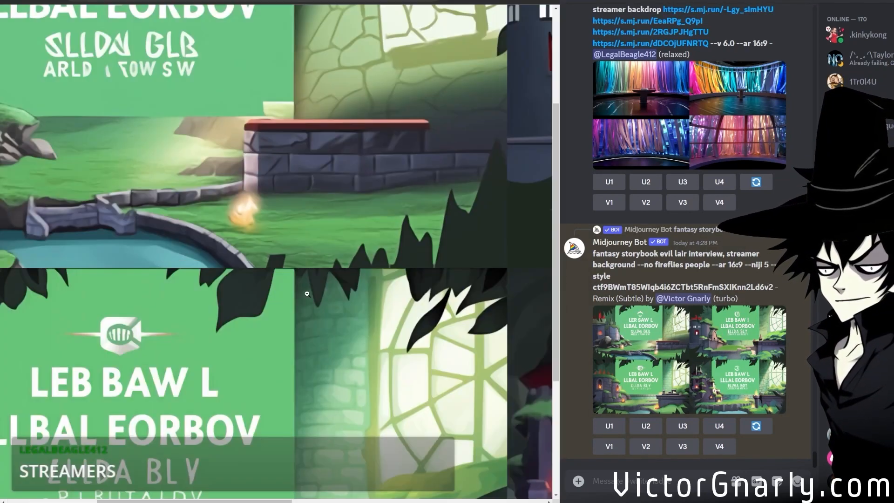
{"action": "left_click", "coordinate": [298, 275]}
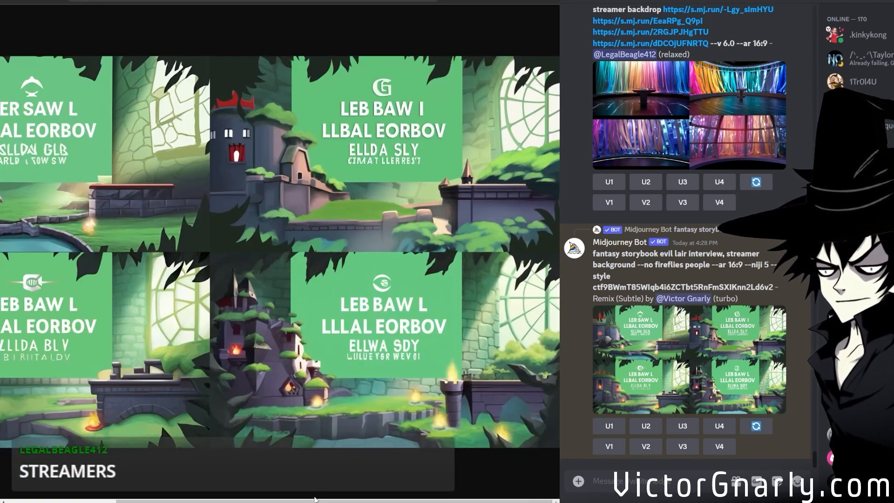
{"action": "left_click_drag", "start_coordinate": [344, 501], "coordinate": [363, 489]}
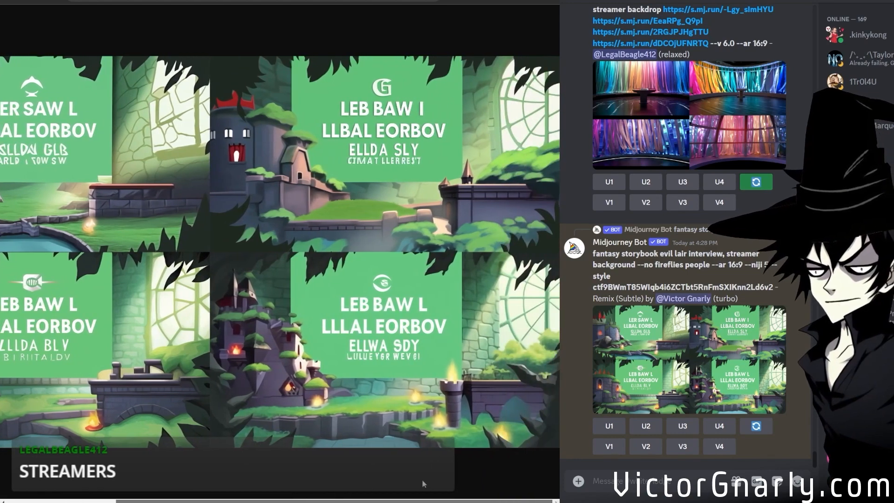
{"action": "left_click_drag", "start_coordinate": [417, 479], "coordinate": [156, 462]}
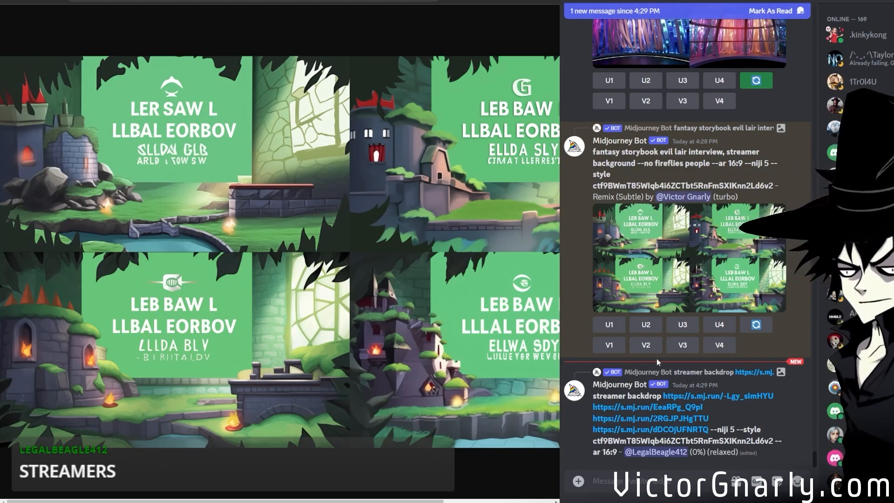
Run a subtle variation on the control room's Creative upscale, ending the prompt with "--ar 21:9 --niji 5 --style ctf9BWmT85WIqb4i6ZCTbt5RnFmSXIKnn2Ld6v2".
{"action": "scroll", "coordinate": [657, 362], "scroll_direction": "up", "scroll_amount": 4}
{"action": "scroll", "coordinate": [655, 363], "scroll_direction": "down", "scroll_amount": 4}
{"action": "scroll", "coordinate": [658, 361], "scroll_direction": "up", "scroll_amount": 1}
{"action": "scroll", "coordinate": [659, 362], "scroll_direction": "up", "scroll_amount": 8}
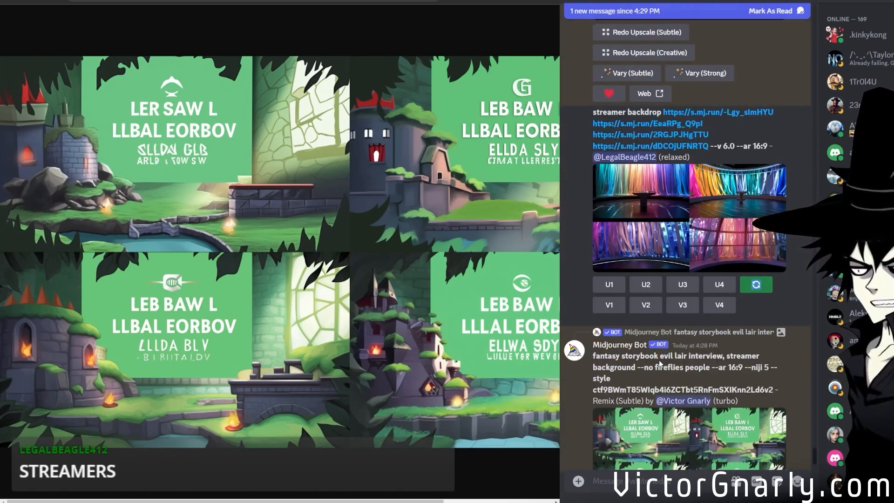
{"action": "scroll", "coordinate": [659, 363], "scroll_direction": "up", "scroll_amount": 5}
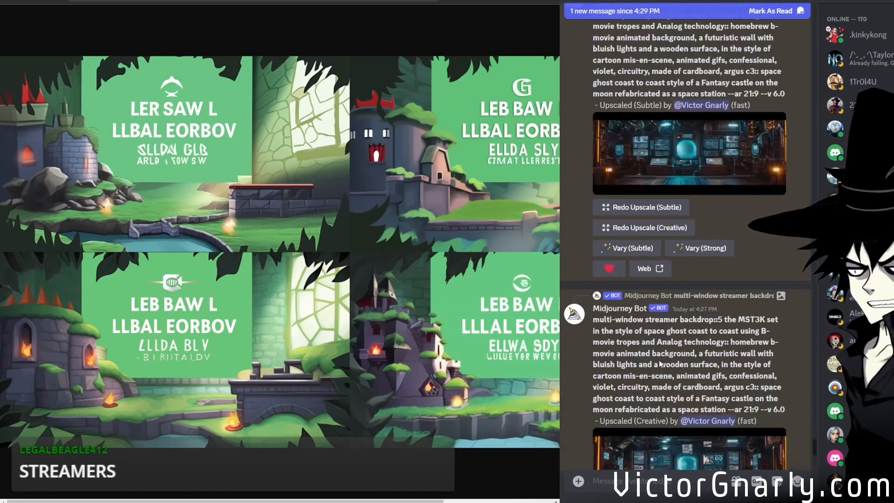
{"action": "scroll", "coordinate": [658, 363], "scroll_direction": "down", "scroll_amount": 4}
{"action": "scroll", "coordinate": [642, 362], "scroll_direction": "up", "scroll_amount": 5}
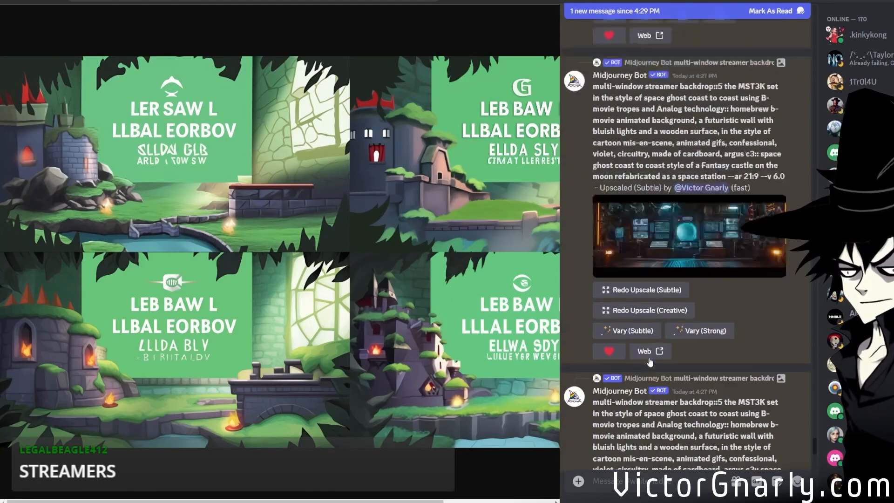
{"action": "scroll", "coordinate": [641, 344], "scroll_direction": "down", "scroll_amount": 6}
{"action": "left_click", "coordinate": [641, 324]}
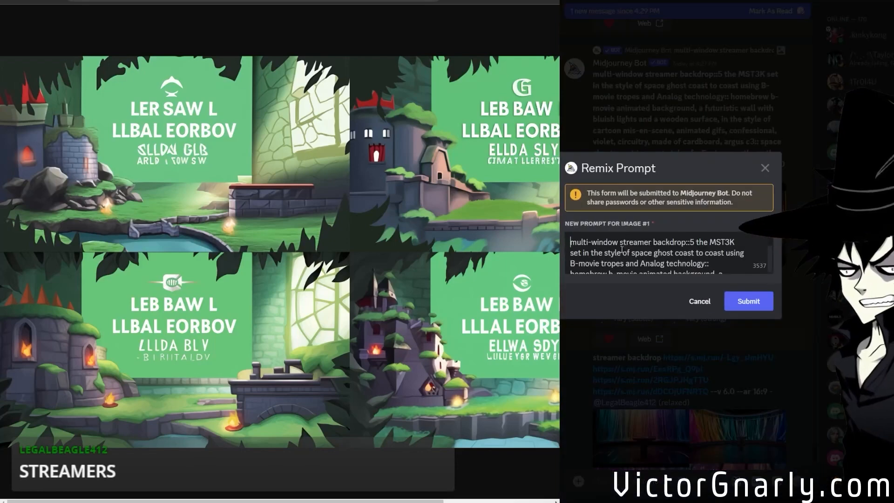
{"action": "scroll", "coordinate": [628, 264], "scroll_direction": "down", "scroll_amount": 3}
{"action": "left_click_drag", "start_coordinate": [658, 264], "coordinate": [688, 264]}
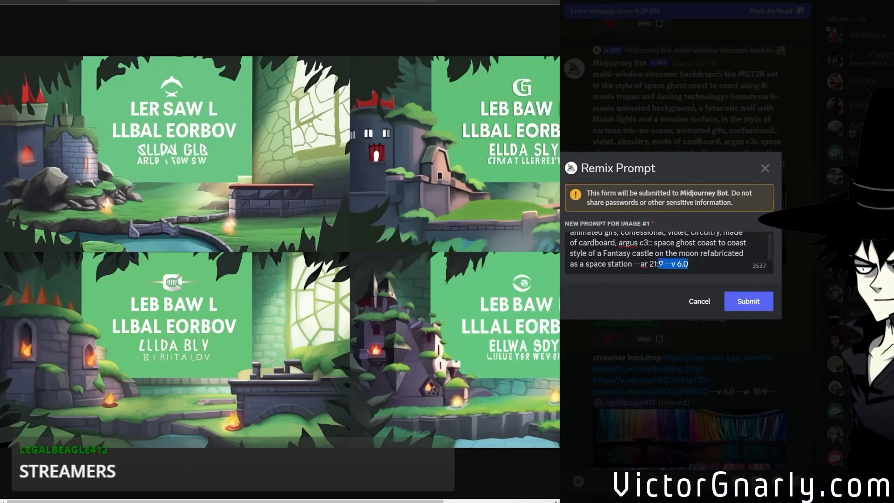
{"action": "type", "text": "--niji 5 --style ctf9BWmT85Wlqb4i6ZCTbt5RnFmSXIKnn2Ld6v2"}
{"action": "left_click", "coordinate": [741, 301]}
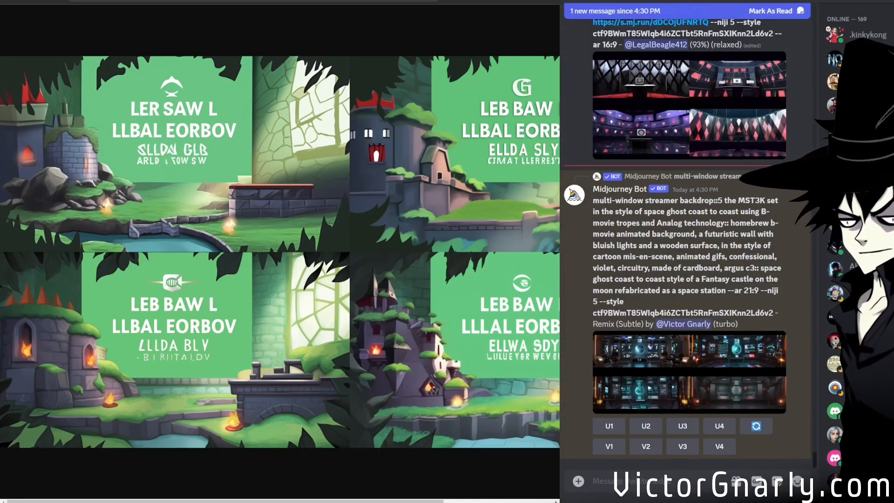
Open the control-room Remix (Subtle) grid in the browser and examine its two upper images at full size.
{"action": "middle_click", "coordinate": [650, 387]}
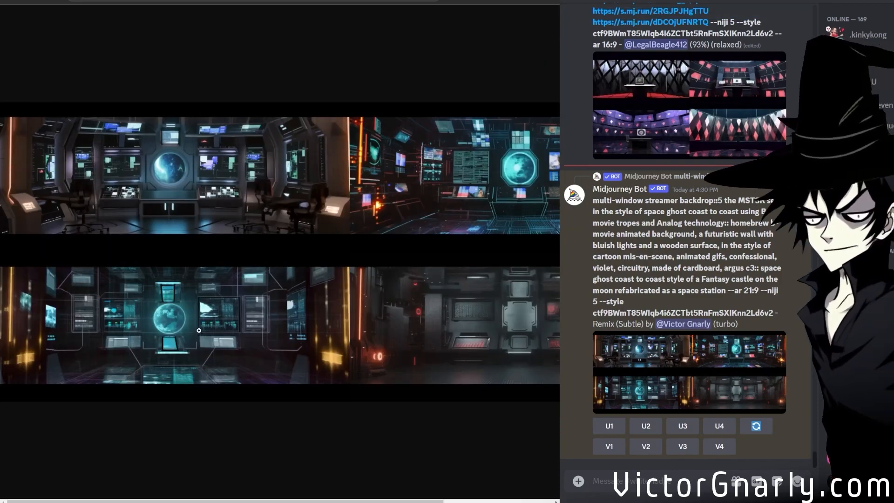
{"action": "left_click", "coordinate": [192, 298]}
{"action": "scroll", "coordinate": [216, 380], "scroll_direction": "up", "scroll_amount": 3}
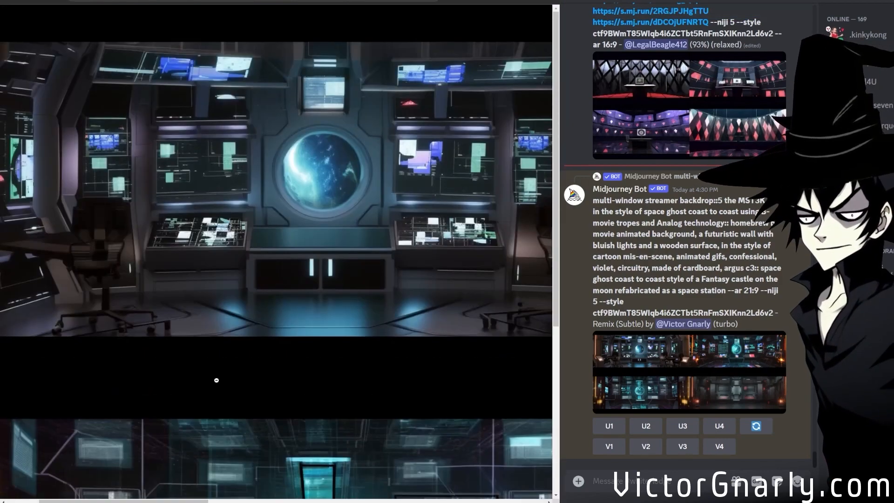
{"action": "scroll", "coordinate": [481, 478], "scroll_direction": "right", "scroll_amount": 10}
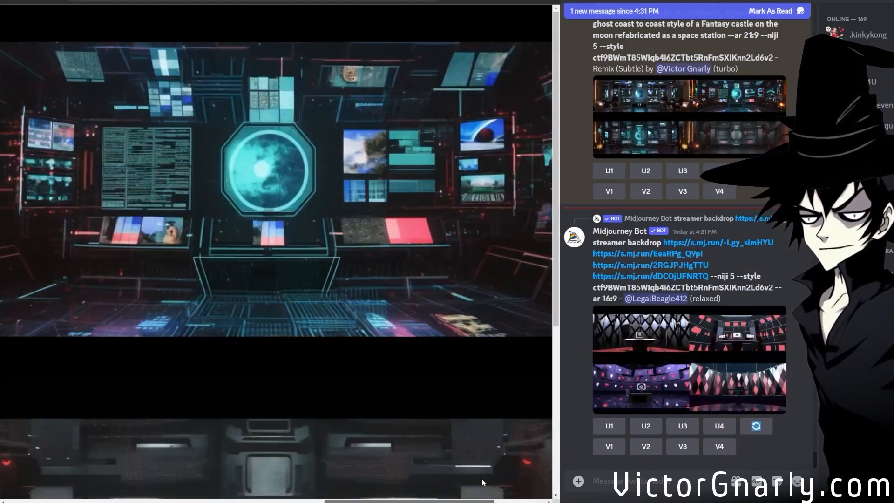
{"action": "left_click_drag", "start_coordinate": [468, 476], "coordinate": [163, 467]}
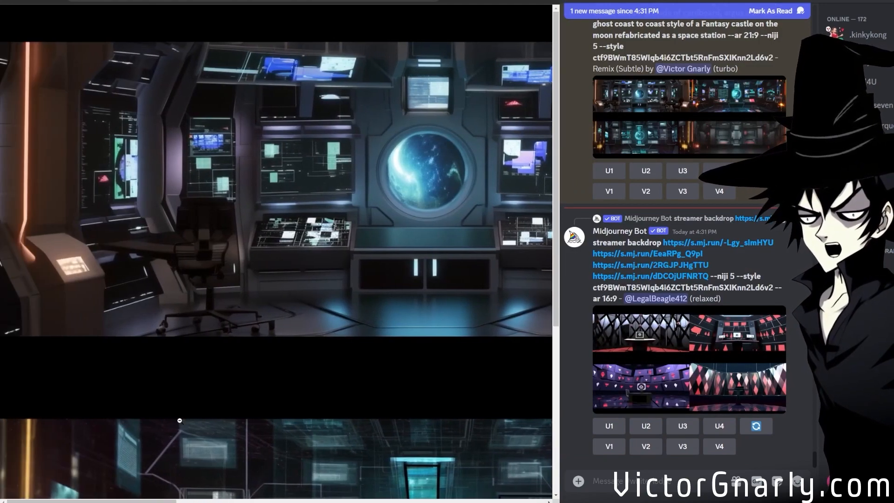
Examine the remaining images of the control-room Remix (Subtle) grid at full size and upscale its fourth image.
{"action": "scroll", "coordinate": [180, 421], "scroll_direction": "down", "scroll_amount": 5}
{"action": "scroll", "coordinate": [179, 421], "scroll_direction": "down", "scroll_amount": 1}
{"action": "left_click_drag", "start_coordinate": [163, 501], "coordinate": [539, 466]}
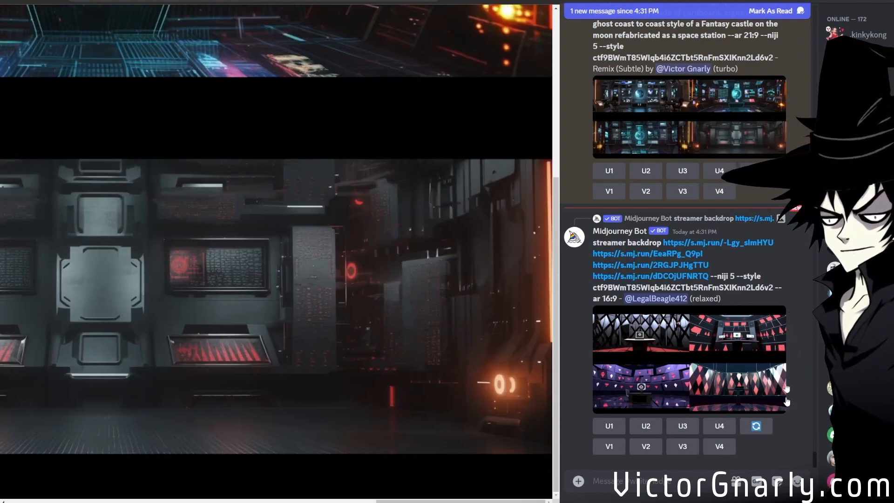
{"action": "left_click", "coordinate": [713, 177]}
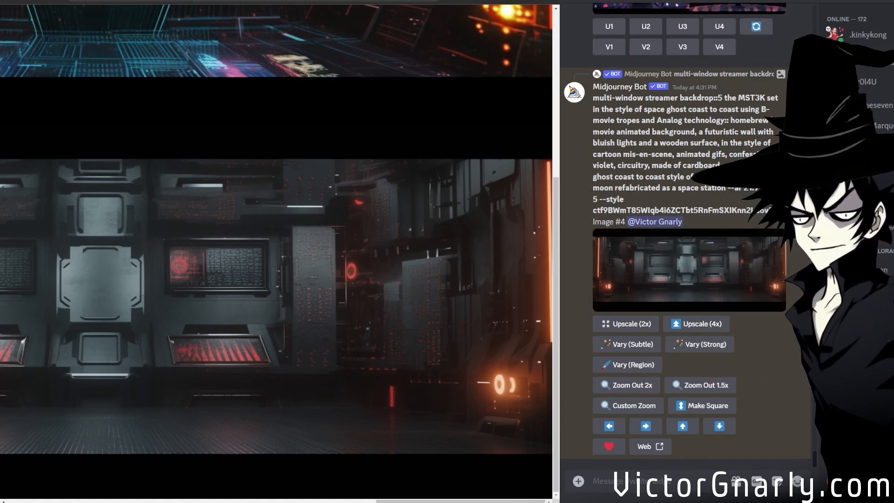
{"action": "scroll", "coordinate": [276, 252], "scroll_direction": "up", "scroll_amount": 7}
{"action": "left_click_drag", "start_coordinate": [392, 500], "coordinate": [355, 470]}
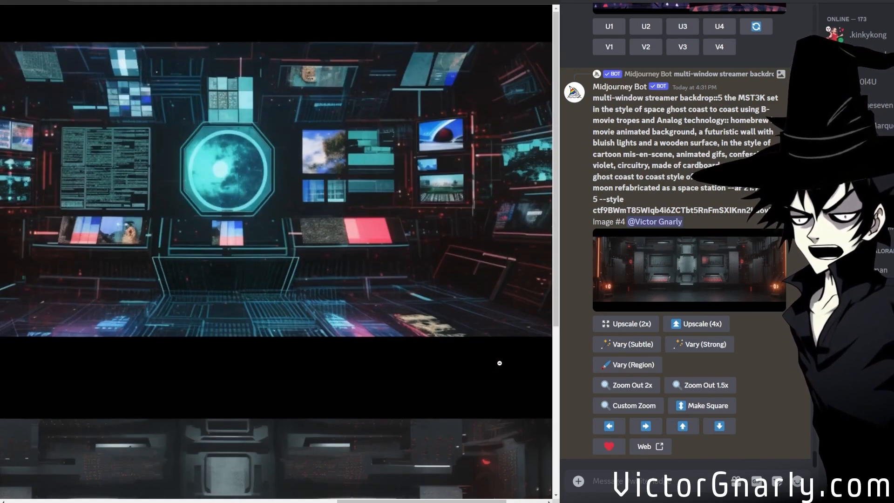
Open the other member's niji 5 streamer backdrop grid with the harlequin diamond walls in the browser and examine its four images up close.
{"action": "scroll", "coordinate": [747, 382], "scroll_direction": "up", "scroll_amount": 5}
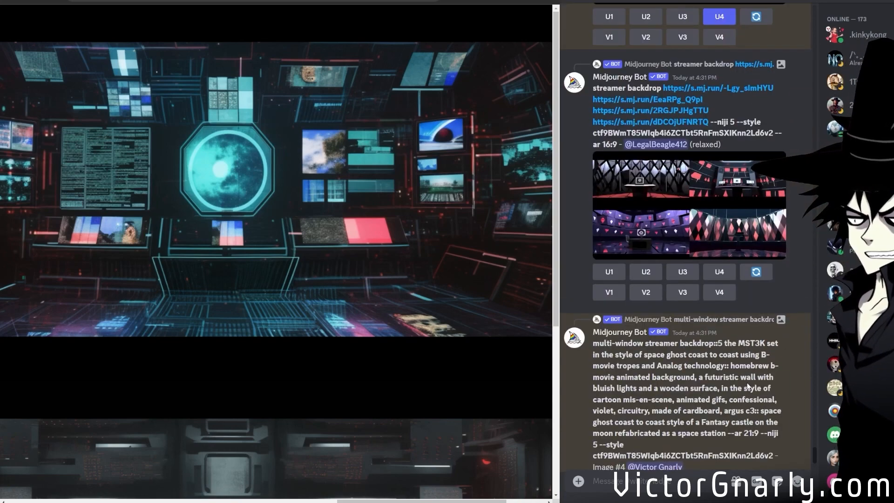
{"action": "scroll", "coordinate": [746, 383], "scroll_direction": "up", "scroll_amount": 3}
{"action": "scroll", "coordinate": [747, 383], "scroll_direction": "down", "scroll_amount": 3}
{"action": "middle_click", "coordinate": [733, 245]}
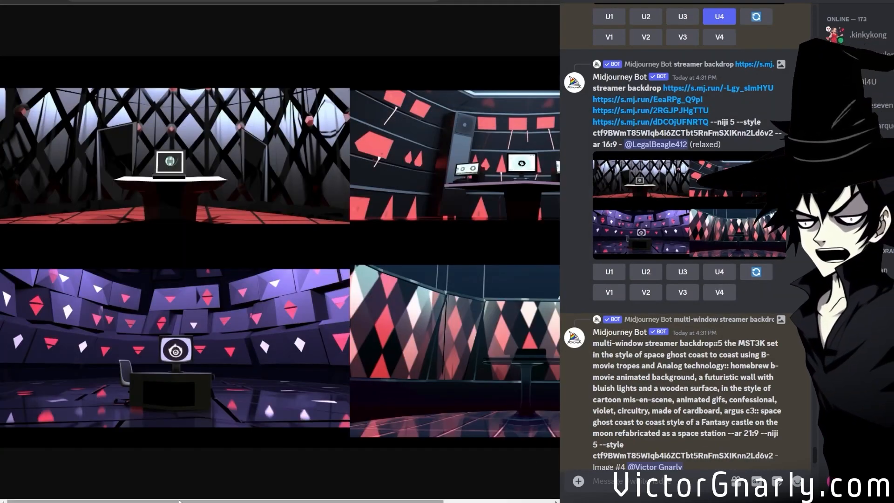
{"action": "left_click_drag", "start_coordinate": [179, 500], "coordinate": [124, 499]}
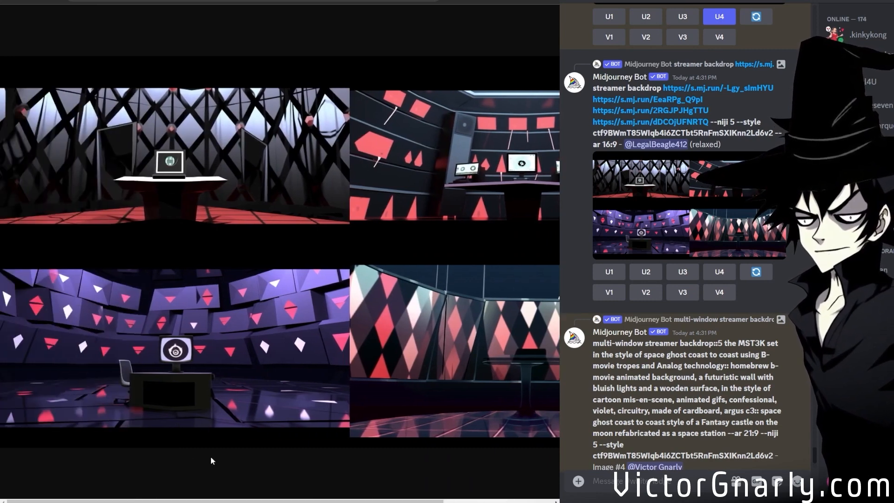
{"action": "scroll", "coordinate": [212, 461], "scroll_direction": "right", "scroll_amount": 3}
{"action": "left_click", "coordinate": [500, 412]}
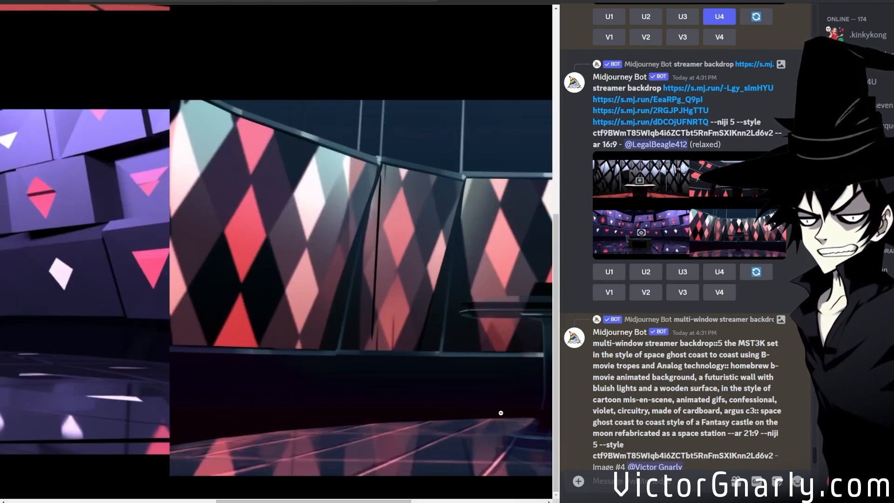
{"action": "left_click_drag", "start_coordinate": [227, 499], "coordinate": [335, 499]}
{"action": "left_click", "coordinate": [376, 325]}
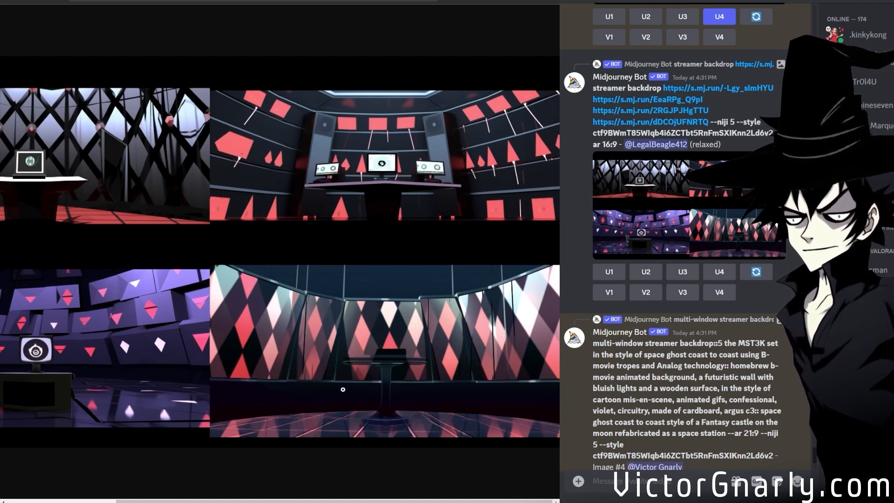
{"action": "left_click_drag", "start_coordinate": [298, 500], "coordinate": [171, 493]}
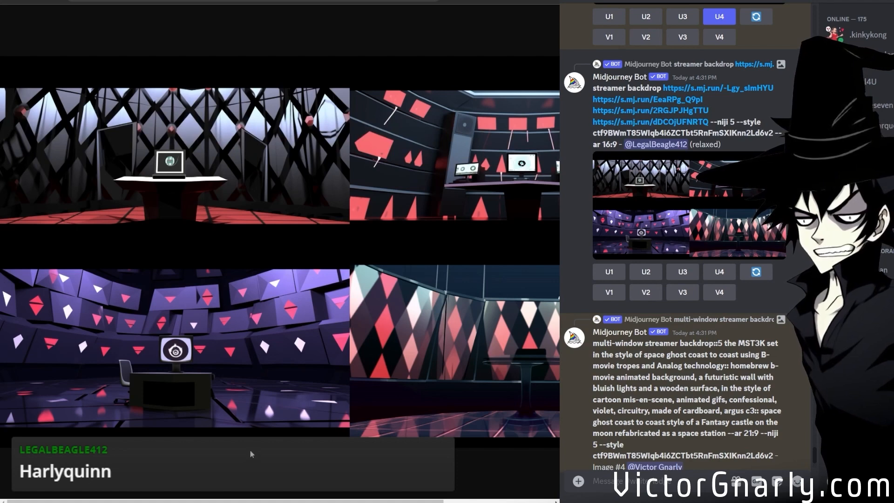
{"action": "left_click_drag", "start_coordinate": [230, 501], "coordinate": [189, 338]}
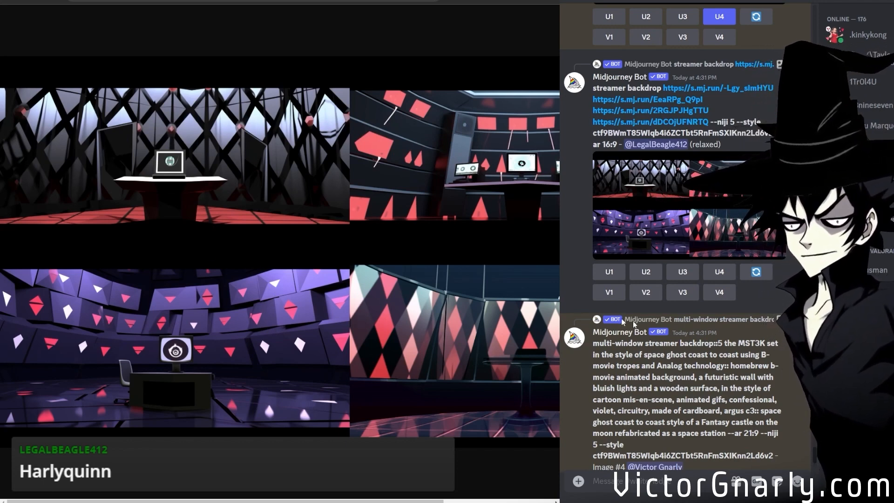
Open the upscaled control-room image #4 in the browser and examine it enlarged from side to side.
{"action": "scroll", "coordinate": [704, 355], "scroll_direction": "up", "scroll_amount": 3}
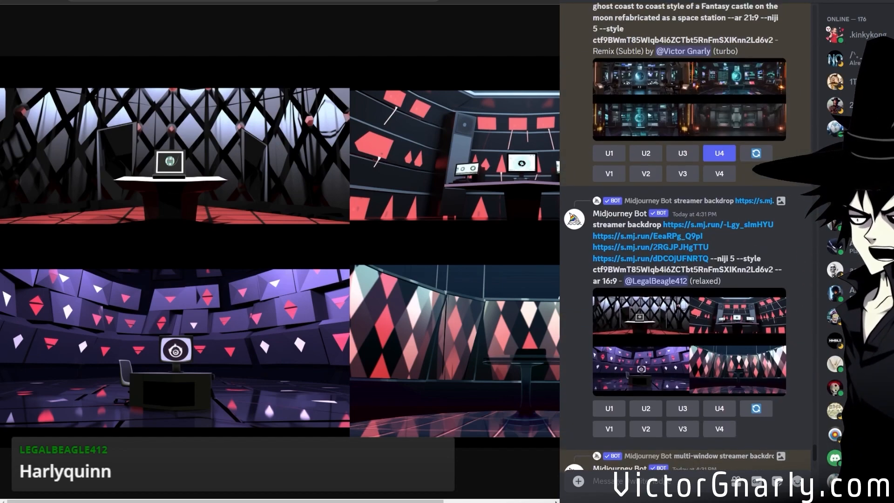
{"action": "scroll", "coordinate": [708, 353], "scroll_direction": "down", "scroll_amount": 8}
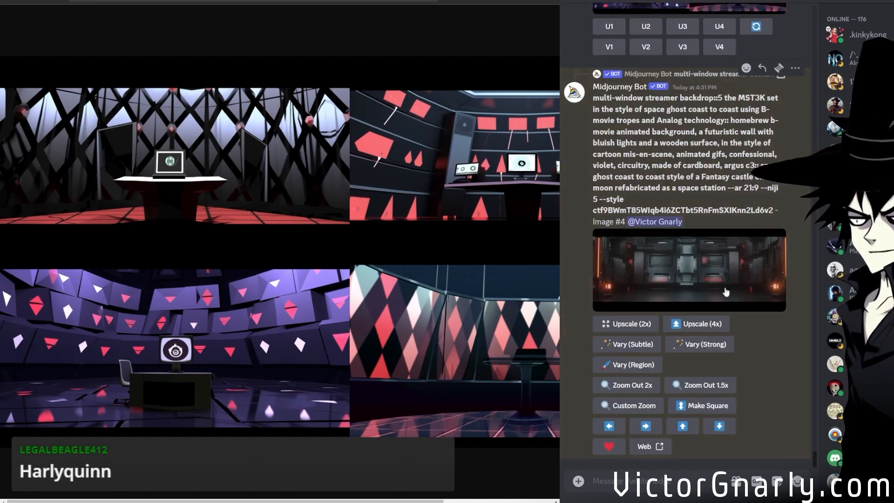
{"action": "left_click", "coordinate": [725, 292]}
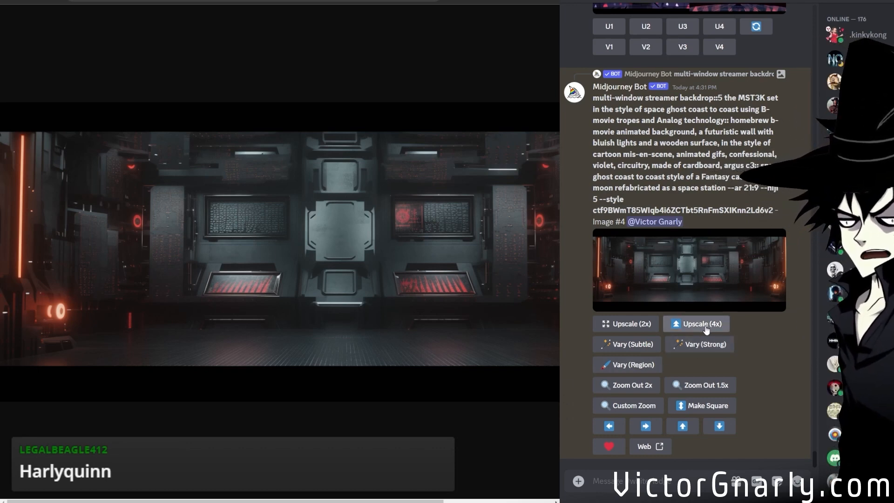
{"action": "left_click", "coordinate": [337, 295]}
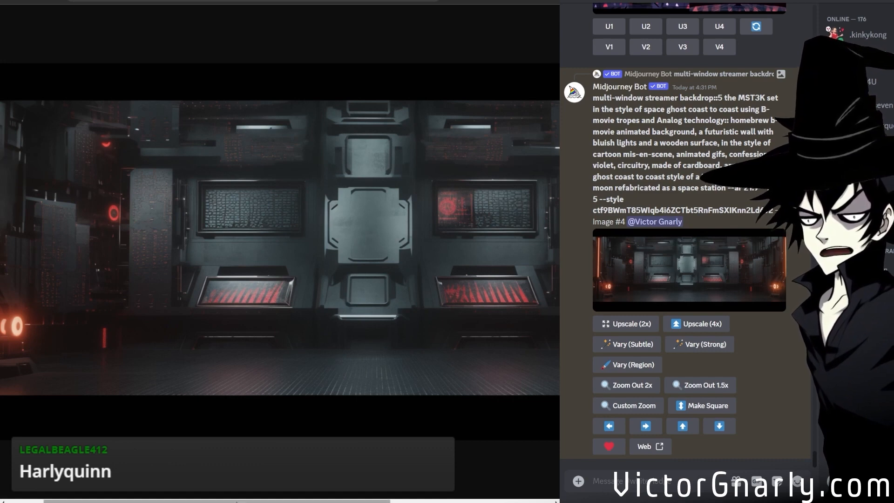
{"action": "left_click_drag", "start_coordinate": [262, 500], "coordinate": [437, 474]}
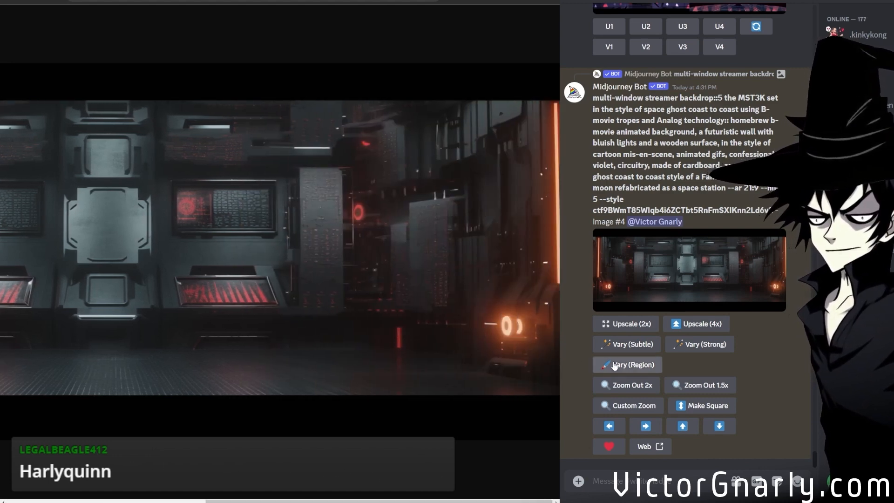
Run a region variation on control-room image #4, selecting the black bars above and below the scene and keeping the prompt.
{"action": "left_click", "coordinate": [650, 368]}
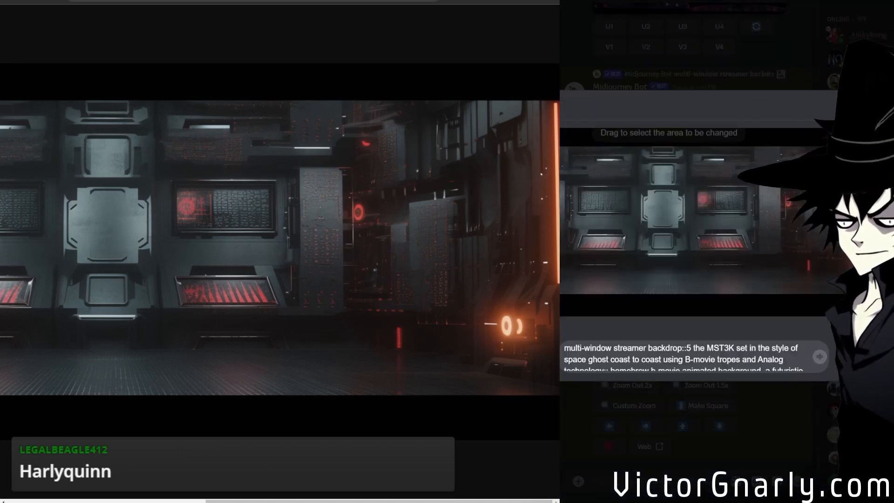
{"action": "mouse_move", "coordinate": [561, 317]}
{"action": "left_mouse_down"}
{"action": "mouse_move", "coordinate": [576, 303]}
{"action": "mouse_move", "coordinate": [883, 292]}
{"action": "left_mouse_up"}
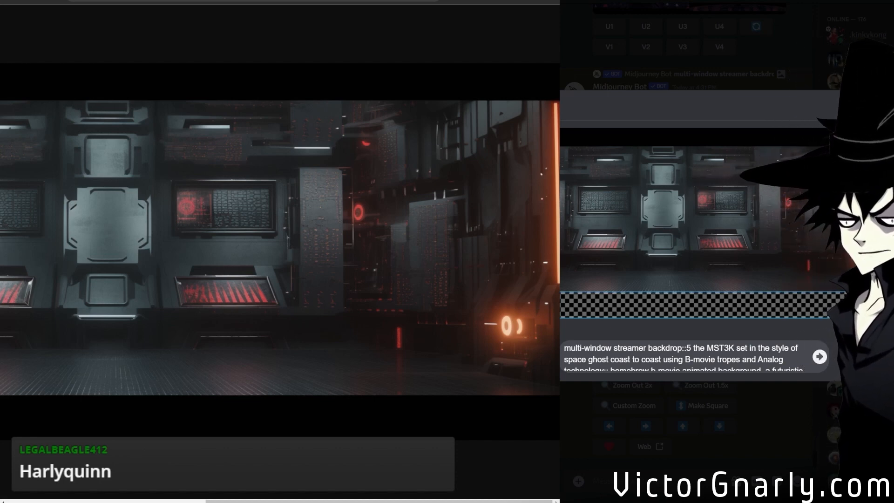
{"action": "left_click_drag", "start_coordinate": [861, 292], "coordinate": [861, 293]}
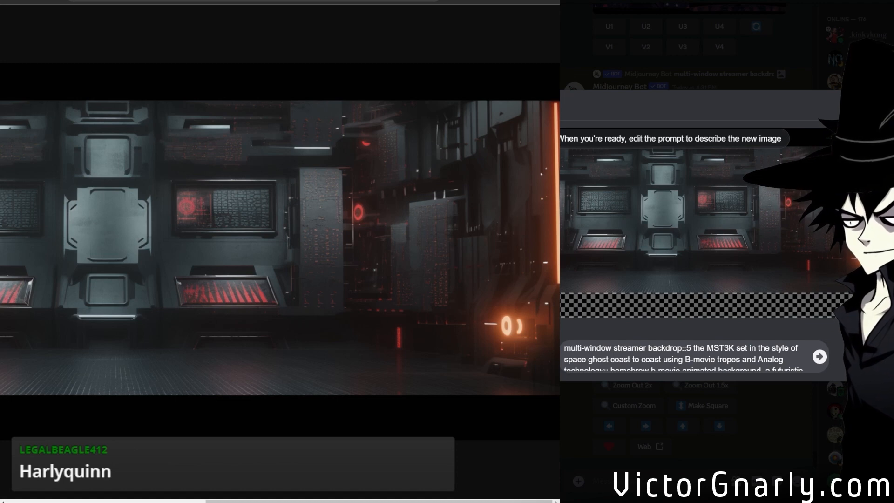
{"action": "left_click_drag", "start_coordinate": [560, 128], "coordinate": [746, 132]}
{"action": "left_click_drag", "start_coordinate": [861, 149], "coordinate": [861, 149]}
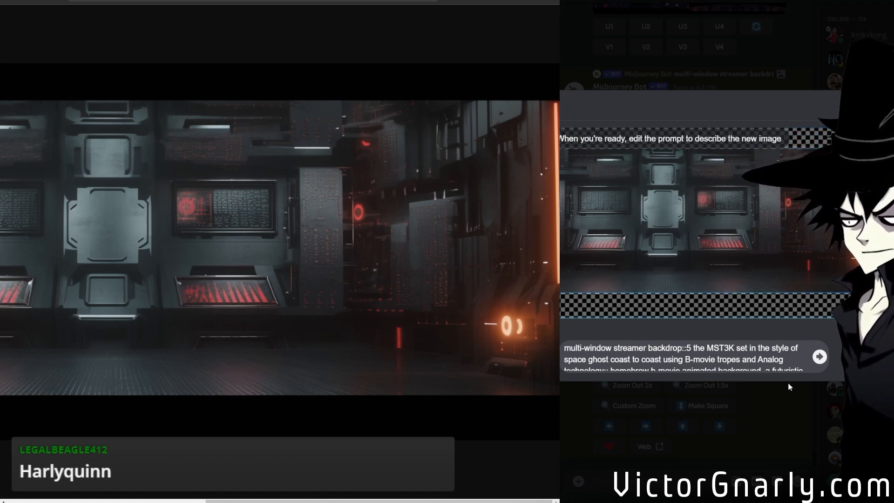
{"action": "left_click", "coordinate": [820, 356]}
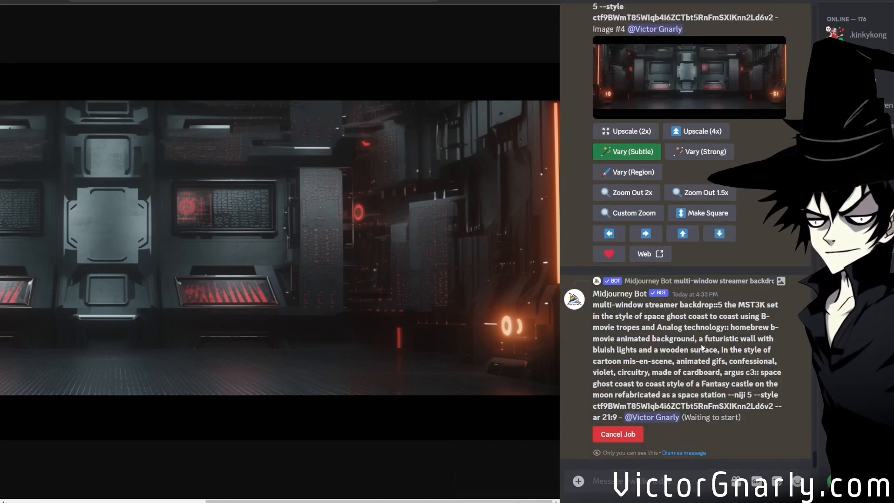
Look back through the channel's earlier results for the v 6.0 control-room Upscaled (Subtle) image.
{"action": "scroll", "coordinate": [701, 348], "scroll_direction": "up", "scroll_amount": 5}
{"action": "scroll", "coordinate": [702, 348], "scroll_direction": "up", "scroll_amount": 10}
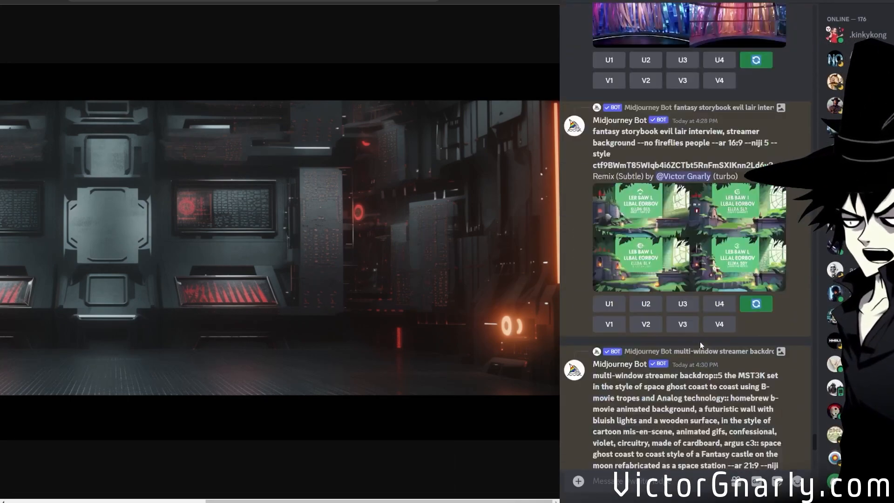
{"action": "scroll", "coordinate": [702, 345], "scroll_direction": "up", "scroll_amount": 3}
{"action": "scroll", "coordinate": [702, 346], "scroll_direction": "down", "scroll_amount": 9}
{"action": "scroll", "coordinate": [701, 338], "scroll_direction": "up", "scroll_amount": 9}
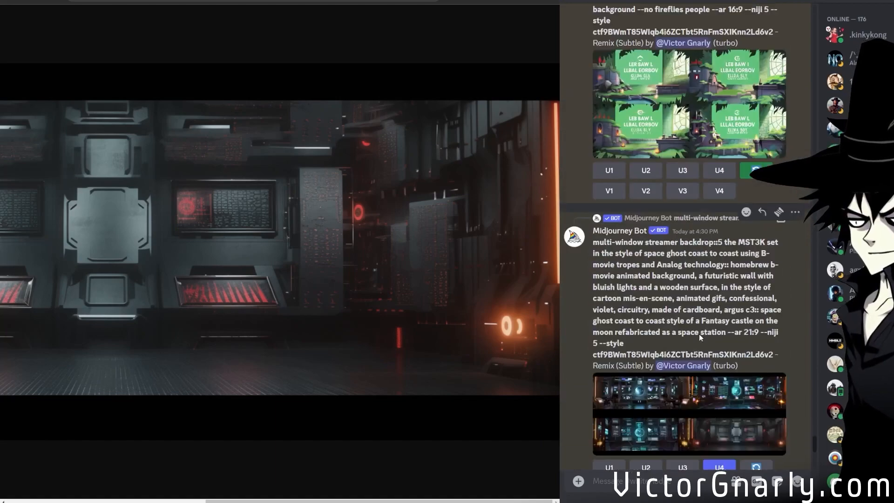
{"action": "scroll", "coordinate": [699, 335], "scroll_direction": "up", "scroll_amount": 4}
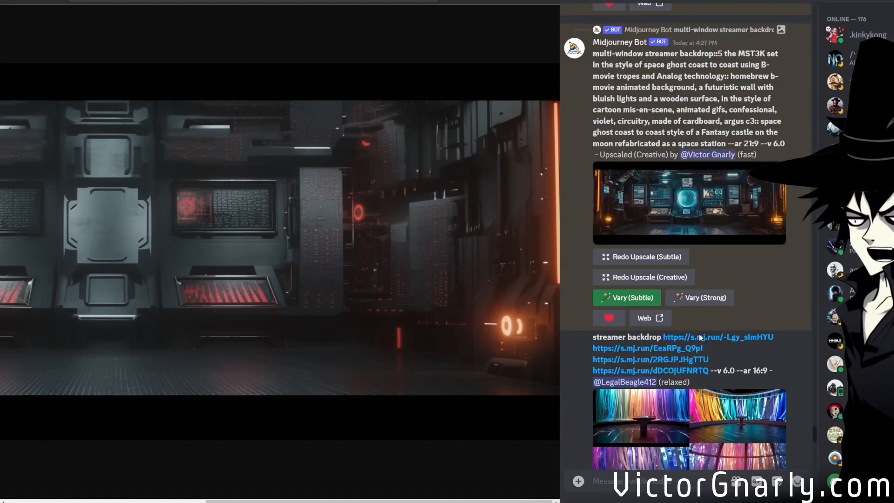
{"action": "left_click", "coordinate": [669, 200]}
{"action": "left_click", "coordinate": [766, 401]}
{"action": "scroll", "coordinate": [716, 353], "scroll_direction": "down", "scroll_amount": 5}
{"action": "scroll", "coordinate": [689, 355], "scroll_direction": "up", "scroll_amount": 6}
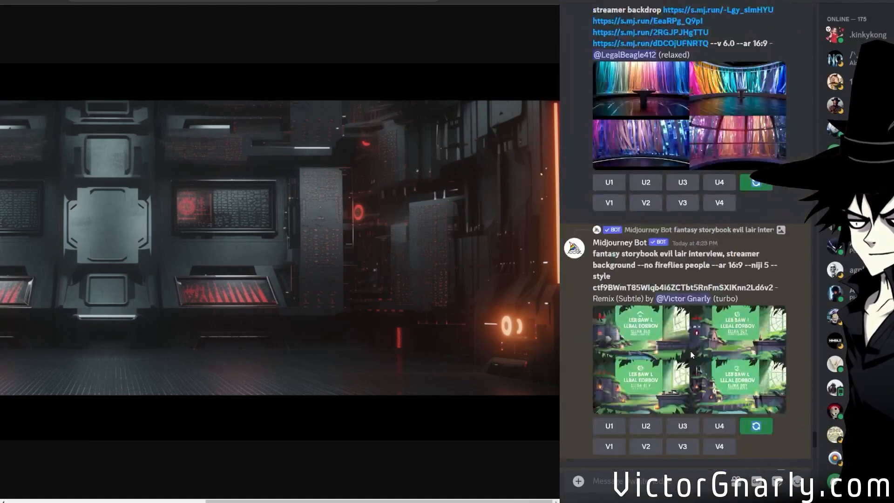
{"action": "scroll", "coordinate": [689, 355], "scroll_direction": "up", "scroll_amount": 10}
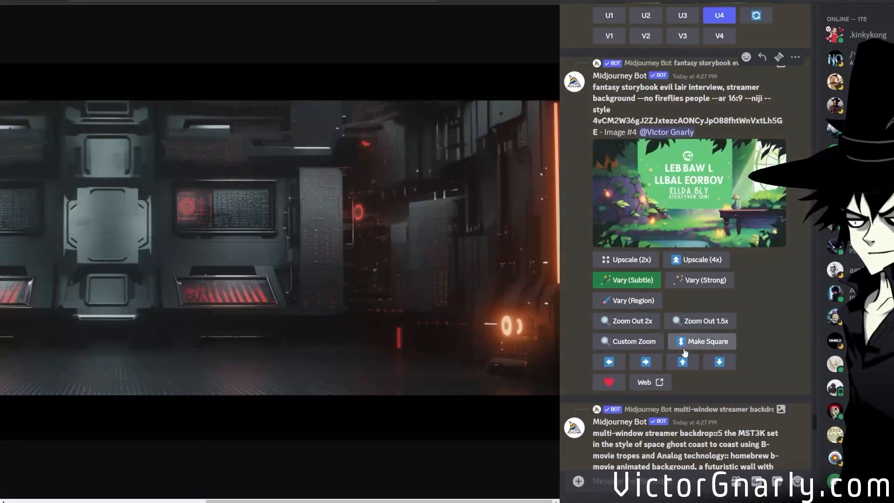
{"action": "scroll", "coordinate": [683, 348], "scroll_direction": "down", "scroll_amount": 10}
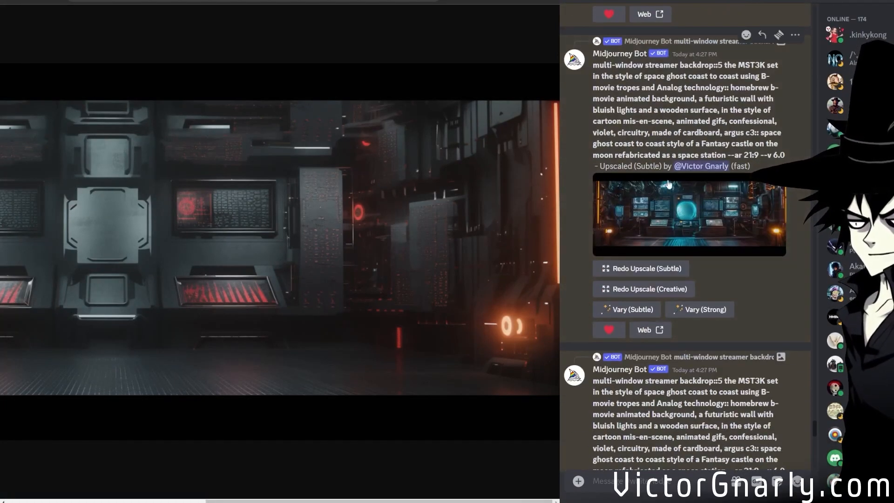
Open the v 6.0 control-room Upscaled (Subtle) image in the browser and examine its consoles and glowing orb at full size.
{"action": "middle_click", "coordinate": [667, 232]}
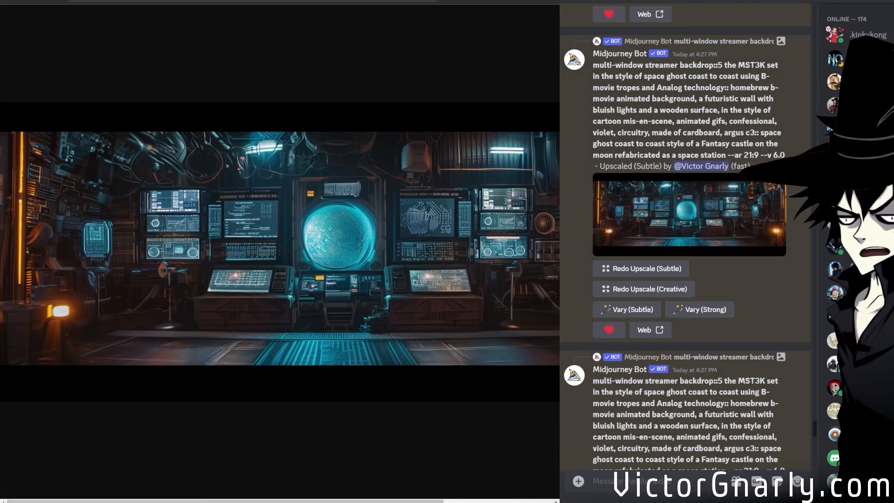
{"action": "left_click", "coordinate": [331, 280]}
{"action": "scroll", "coordinate": [344, 342], "scroll_direction": "down", "scroll_amount": 3}
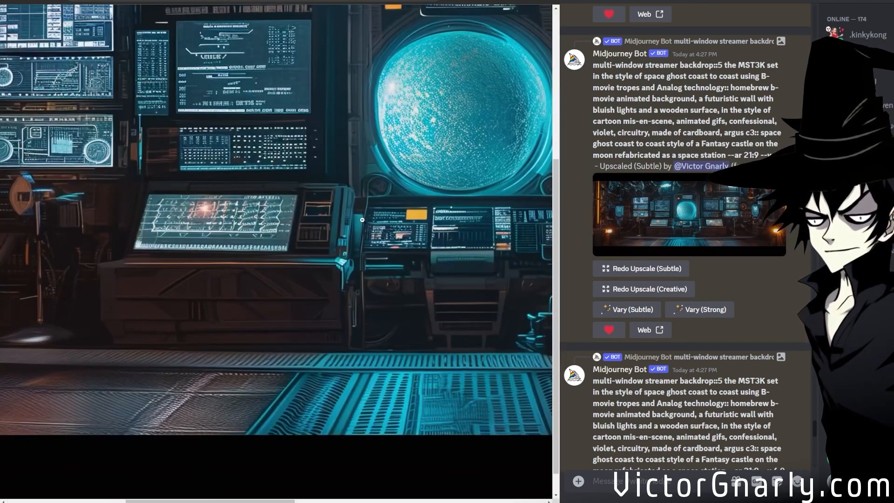
{"action": "left_click", "coordinate": [362, 228]}
{"action": "left_click", "coordinate": [371, 219]}
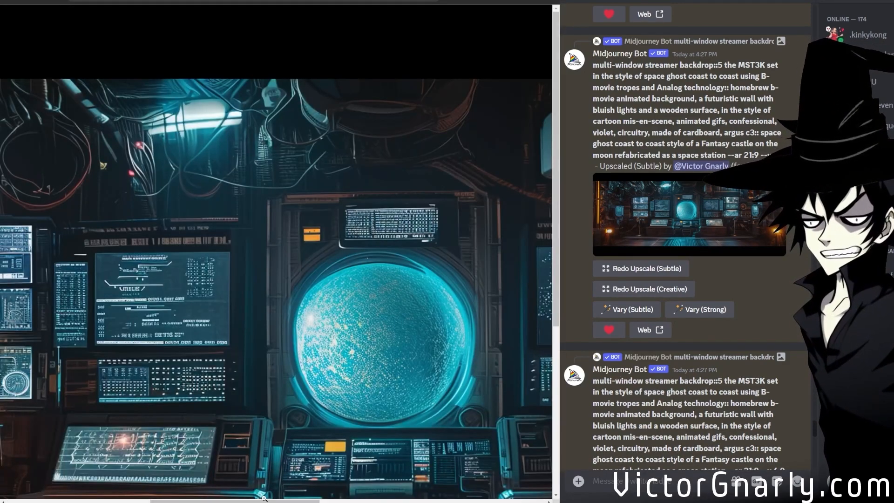
{"action": "scroll", "coordinate": [265, 496], "scroll_direction": "down", "scroll_amount": 1}
{"action": "left_click_drag", "start_coordinate": [291, 502], "coordinate": [472, 495]}
{"action": "left_click", "coordinate": [351, 389]}
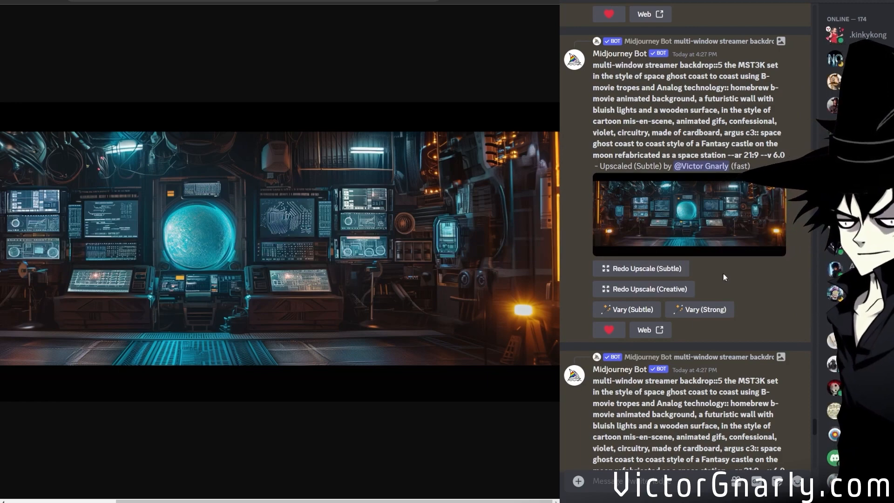
Check the progress of the control-room Variations (Region) job and compare it with the source image #4.
{"action": "scroll", "coordinate": [722, 273], "scroll_direction": "down", "scroll_amount": 15}
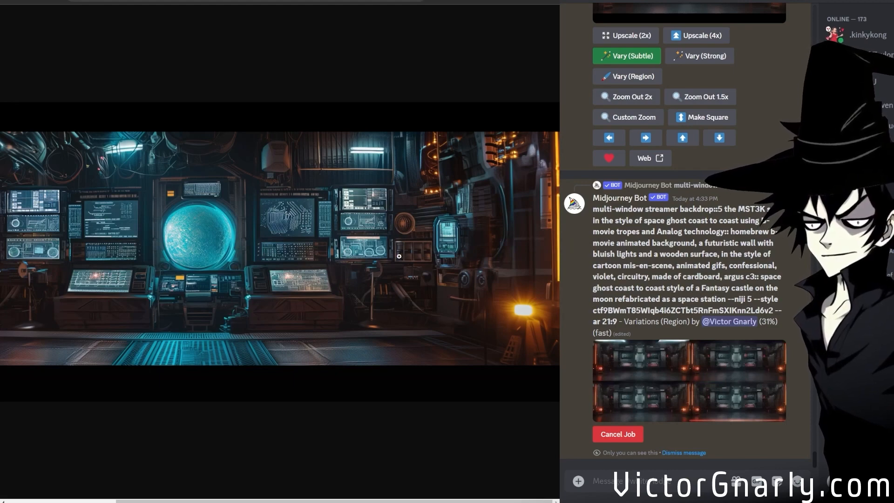
{"action": "scroll", "coordinate": [679, 331], "scroll_direction": "up", "scroll_amount": 10}
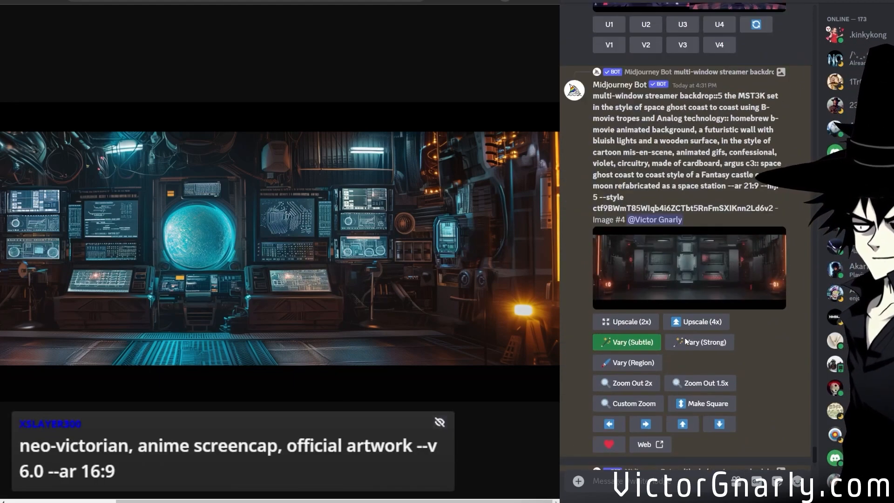
{"action": "scroll", "coordinate": [685, 341], "scroll_direction": "down", "scroll_amount": 6}
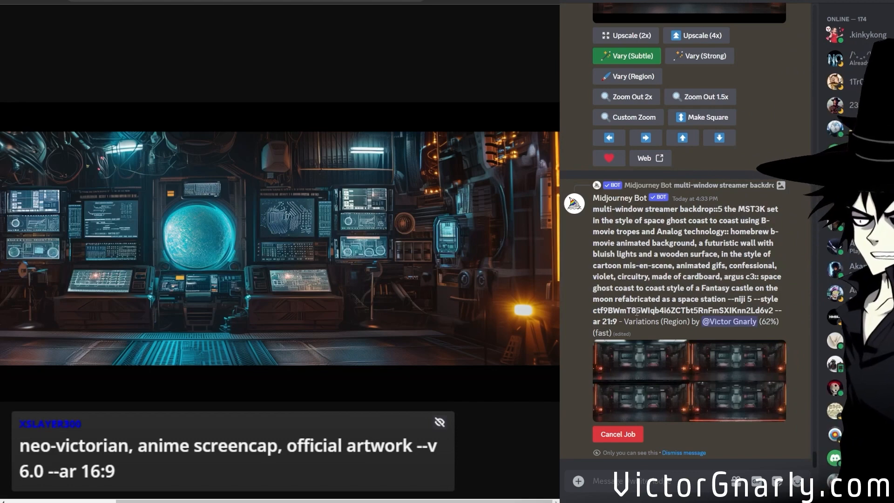
{"action": "scroll", "coordinate": [624, 330], "scroll_direction": "up", "scroll_amount": 4}
{"action": "scroll", "coordinate": [623, 328], "scroll_direction": "down", "scroll_amount": 5}
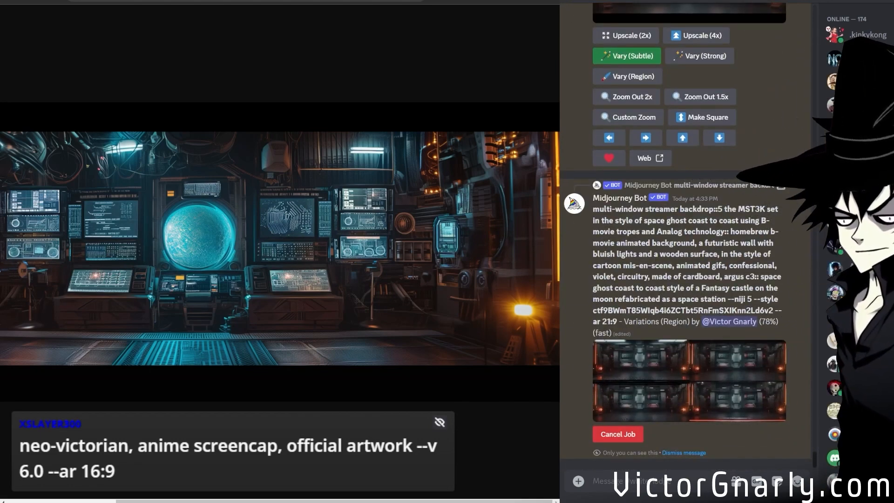
{"action": "left_click_drag", "start_coordinate": [621, 498], "coordinate": [624, 480]}
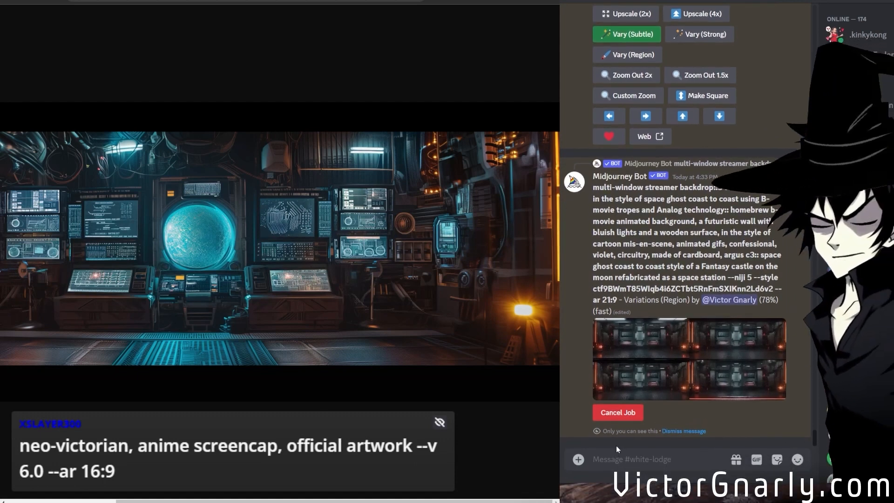
Generate images with Midjourney from the prompt "neo-victorian, anime screencap, official artwork --v 6.0 --ar 16:9".
{"action": "type", "text": "/im"}
{"action": "left_click", "coordinate": [637, 254]}
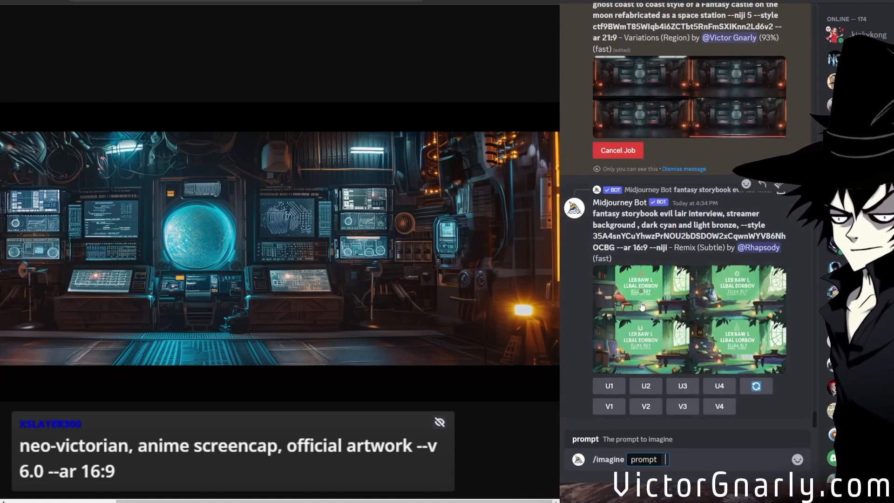
{"action": "type", "text": "neo-victorian, anime screencap, official artwork --v 6.0 --ar 16:9"}
{"action": "key", "text": "Return"}
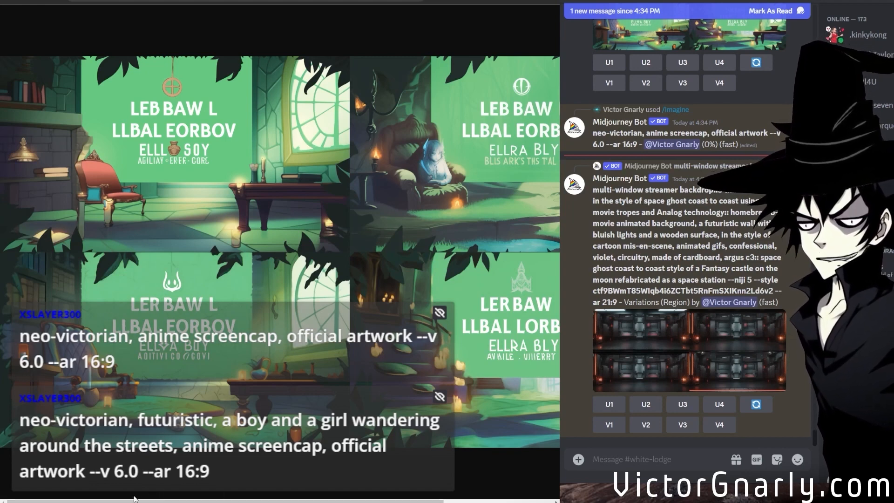
Examine the evil lair remix grid and the control-room Variations (Region) grid across their full width.
{"action": "left_click_drag", "start_coordinate": [134, 500], "coordinate": [244, 501]}
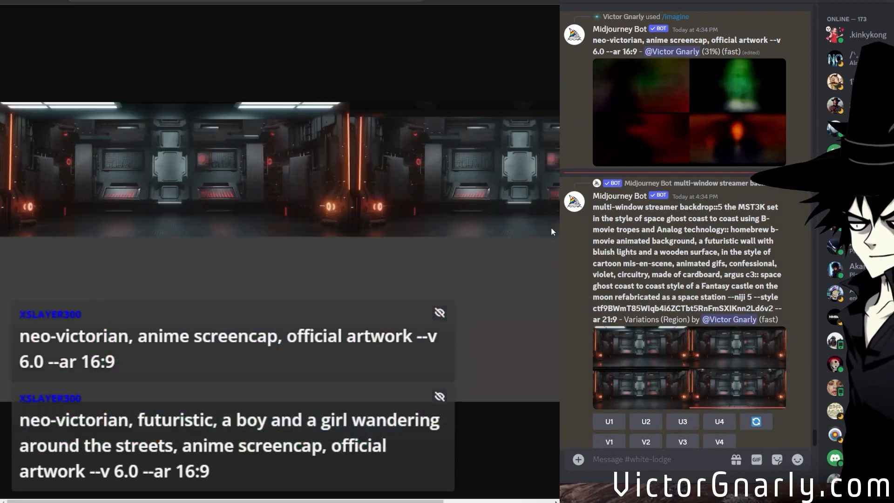
{"action": "left_click_drag", "start_coordinate": [284, 501], "coordinate": [177, 500]}
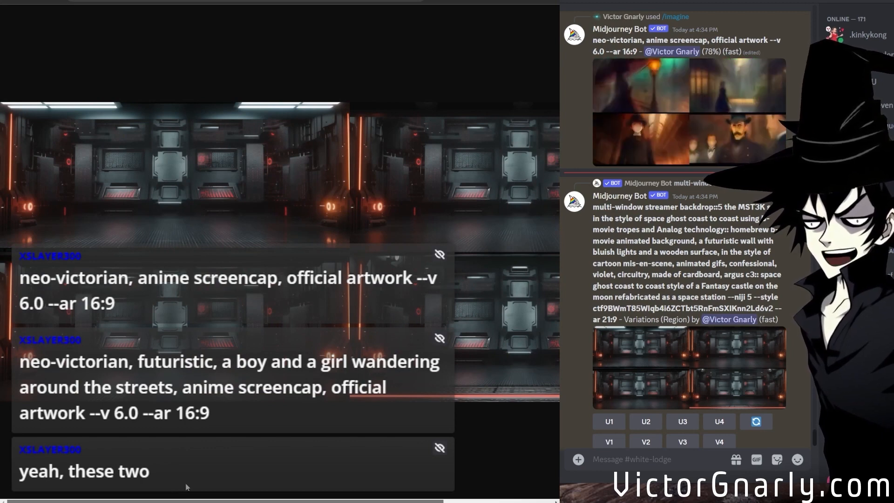
{"action": "left_click_drag", "start_coordinate": [173, 494], "coordinate": [256, 491]}
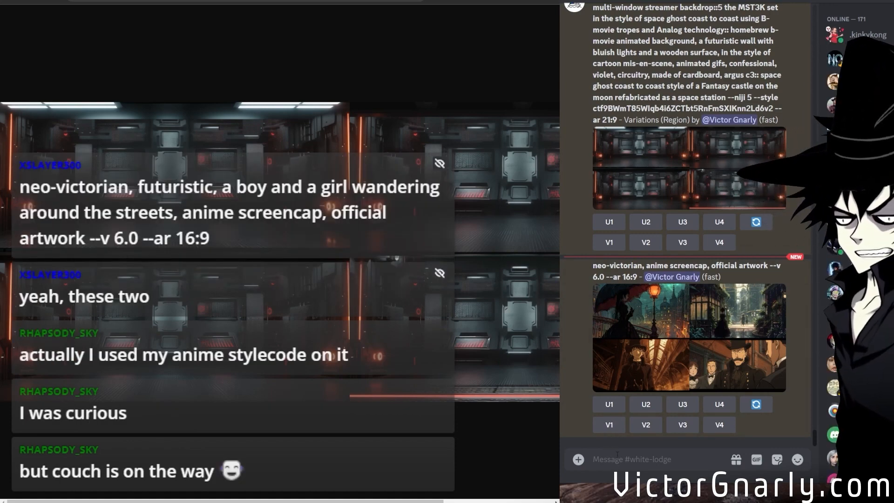
Generate images from "neo-victorian, futuristic, a boy and a girl wandering around the streets, anime screencap, official artwork --v 6.0 --ar 16:9".
{"action": "type", "text": "/im"}
{"action": "left_click", "coordinate": [644, 258]}
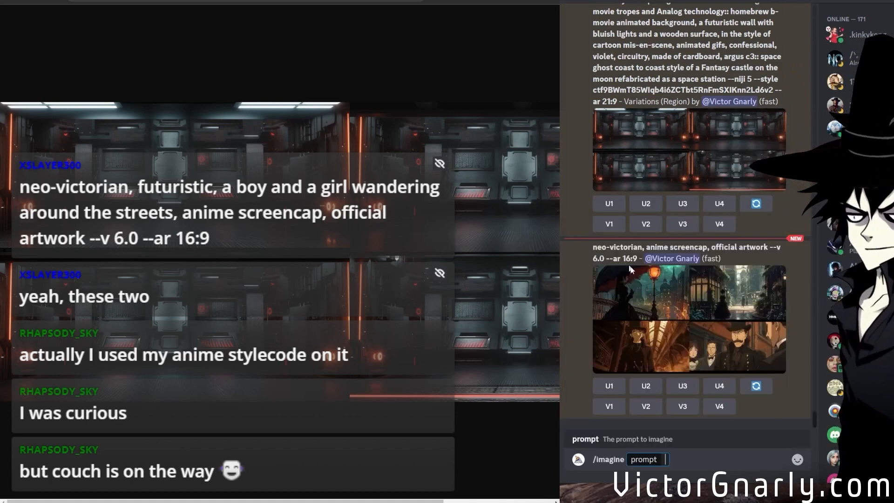
{"action": "type", "text": "neo-victorian, futuristic, a boy and a girl wandering around the streets, anime screencap, official artwork --v 6.0 --ar 16:9"}
{"action": "key", "text": "Return"}
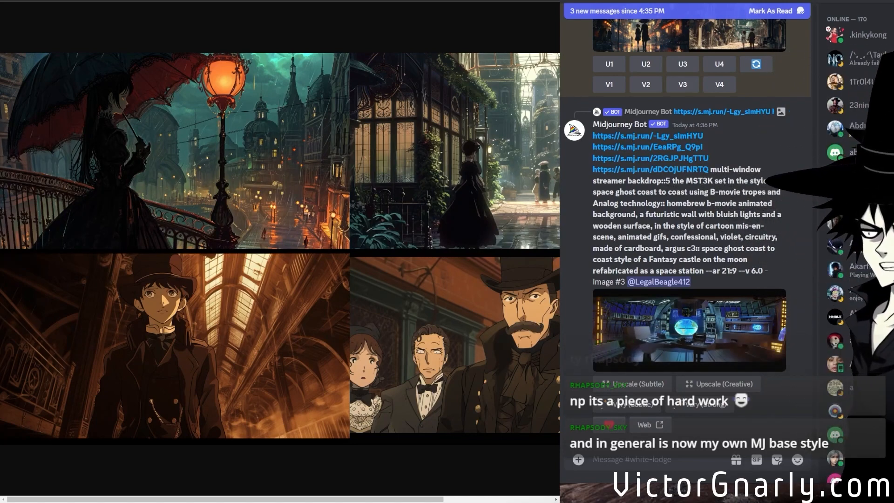
Review the channel's new neo-victorian and control-room results, and examine the neo-victorian anime screencap grid across its full width.
{"action": "scroll", "coordinate": [686, 281], "scroll_direction": "up", "scroll_amount": 6}
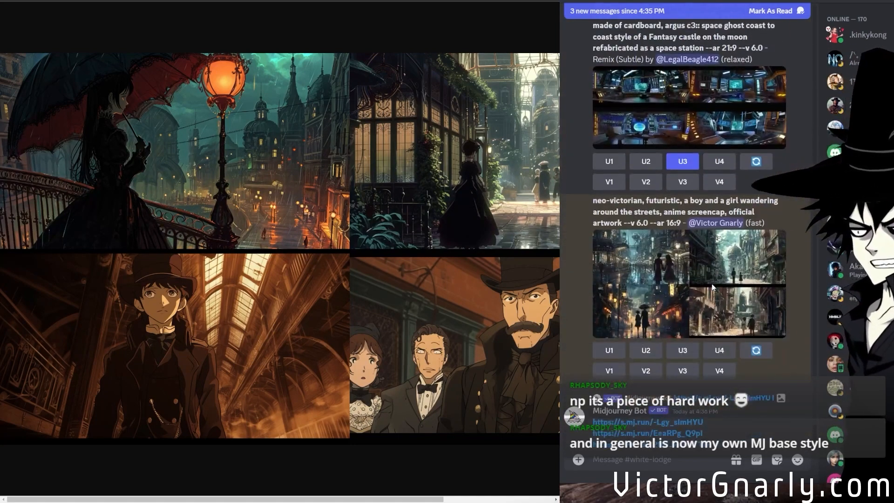
{"action": "scroll", "coordinate": [710, 287], "scroll_direction": "up", "scroll_amount": 10}
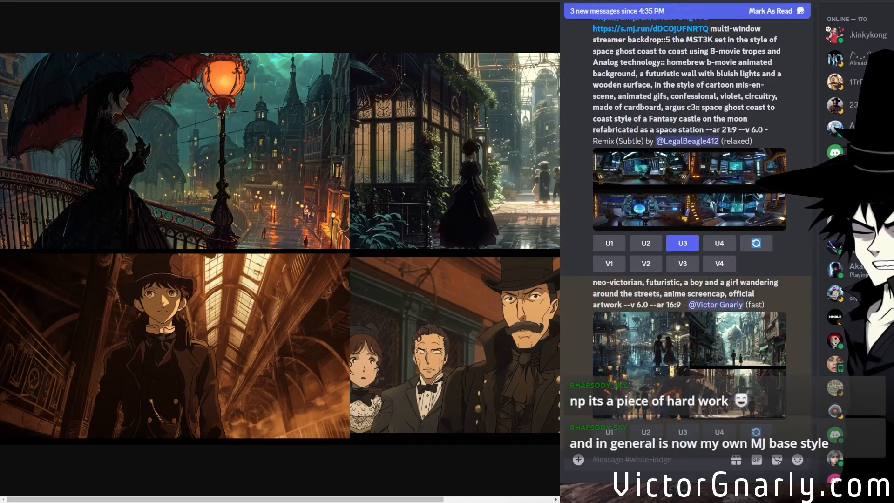
{"action": "scroll", "coordinate": [710, 344], "scroll_direction": "up", "scroll_amount": 3}
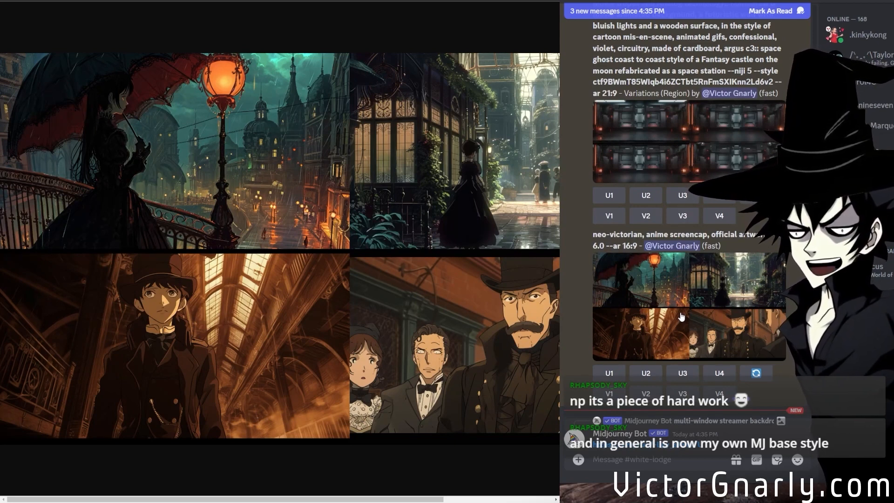
{"action": "scroll", "coordinate": [680, 316], "scroll_direction": "down", "scroll_amount": 10}
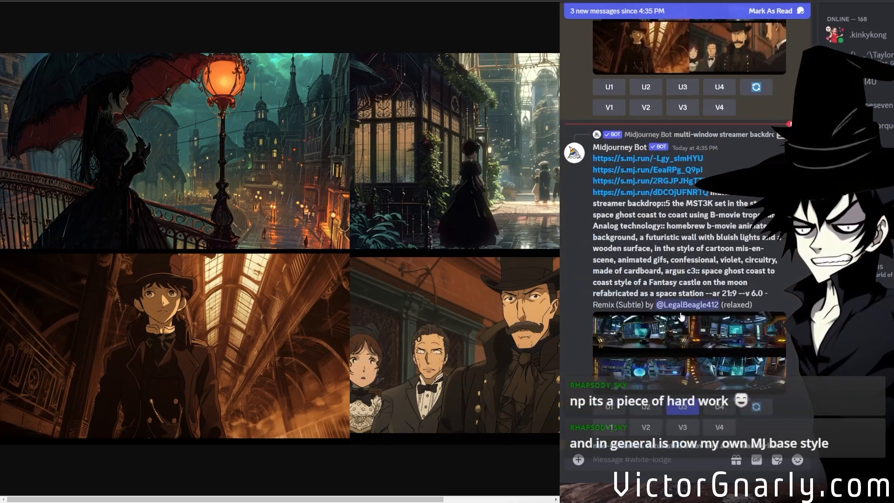
{"action": "scroll", "coordinate": [680, 317], "scroll_direction": "down", "scroll_amount": 5}
{"action": "scroll", "coordinate": [680, 316], "scroll_direction": "up", "scroll_amount": 6}
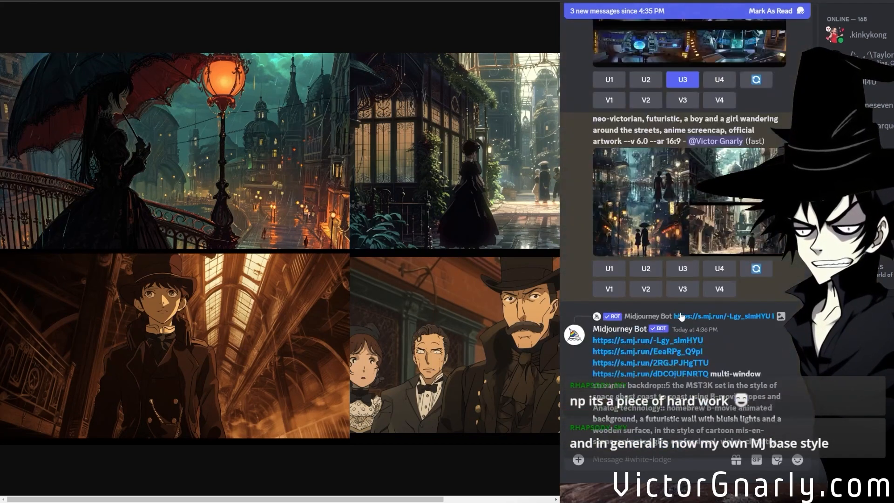
{"action": "scroll", "coordinate": [680, 316], "scroll_direction": "down", "scroll_amount": 5}
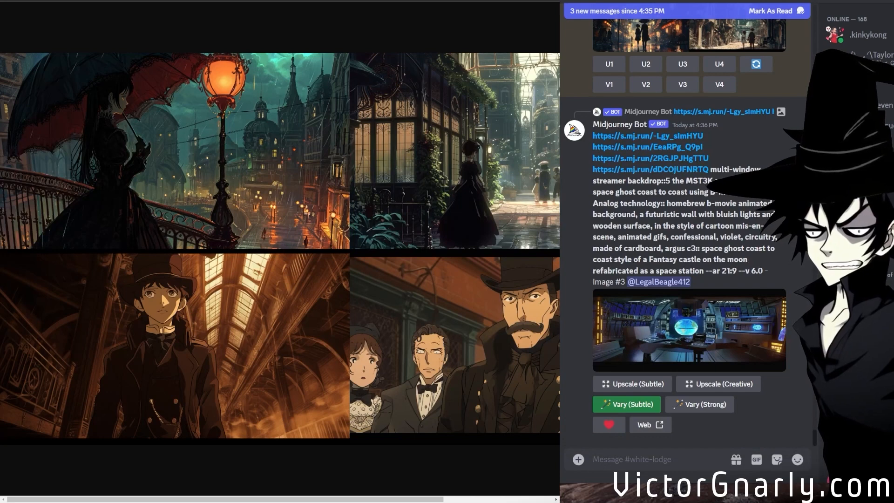
{"action": "left_click_drag", "start_coordinate": [298, 499], "coordinate": [408, 498]}
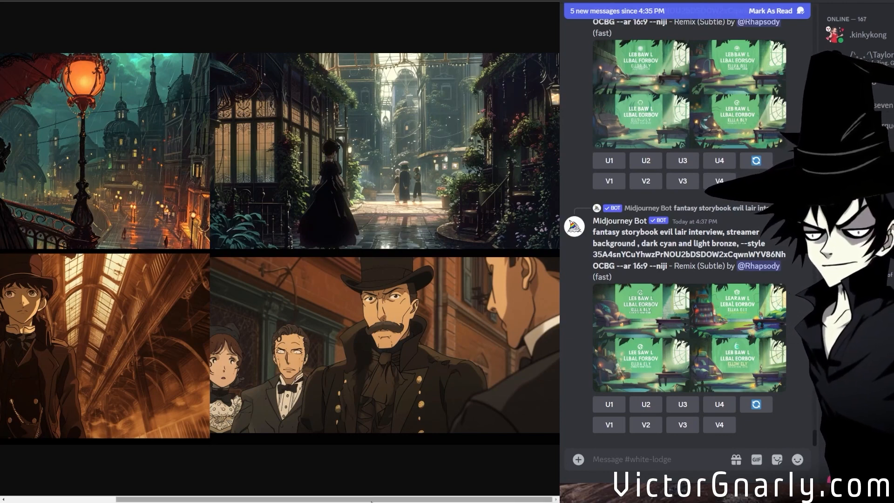
{"action": "left_click_drag", "start_coordinate": [368, 498], "coordinate": [219, 493]}
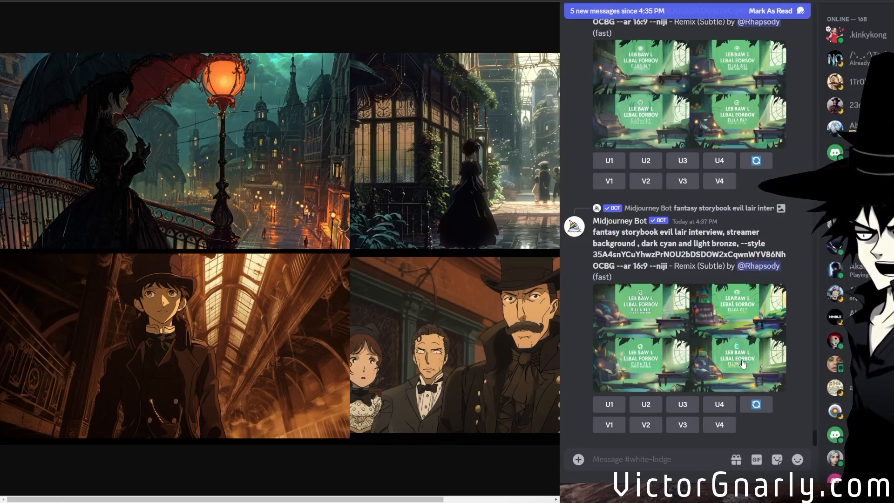
Find the v 6.0 control-room Image #3 among the channel's results and examine its globe, desk and side consoles at full size.
{"action": "scroll", "coordinate": [634, 306], "scroll_direction": "up", "scroll_amount": 2}
{"action": "scroll", "coordinate": [684, 333], "scroll_direction": "down", "scroll_amount": 2}
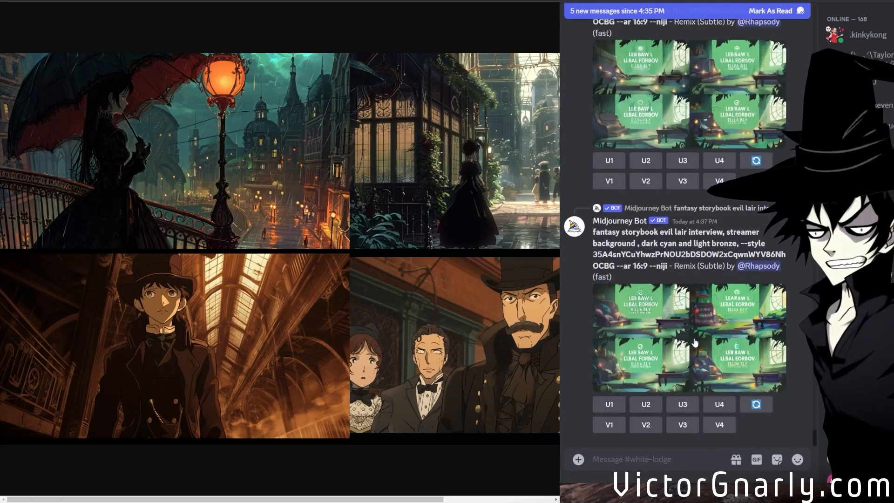
{"action": "scroll", "coordinate": [695, 343], "scroll_direction": "up", "scroll_amount": 2}
{"action": "scroll", "coordinate": [694, 343], "scroll_direction": "down", "scroll_amount": 6}
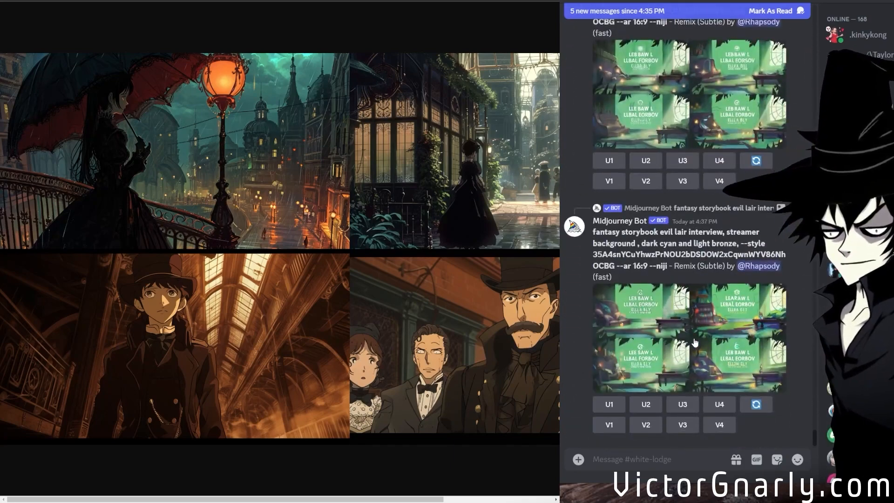
{"action": "scroll", "coordinate": [693, 342], "scroll_direction": "up", "scroll_amount": 3}
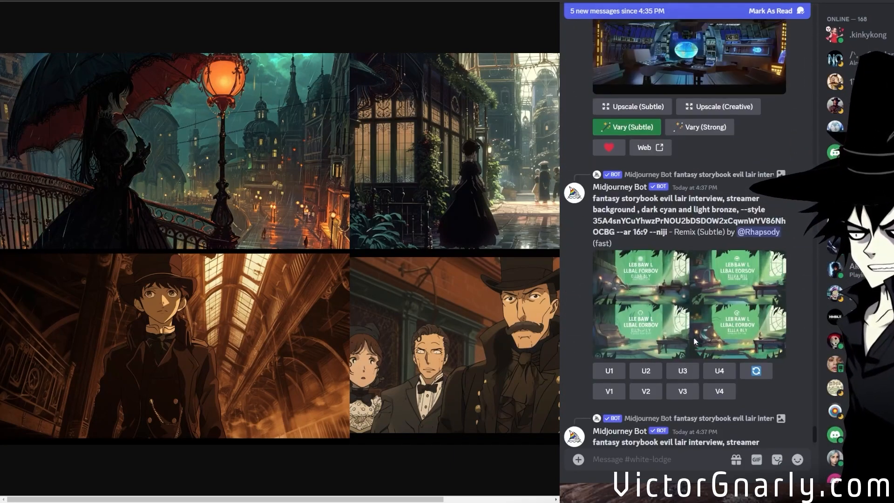
{"action": "scroll", "coordinate": [702, 335], "scroll_direction": "up", "scroll_amount": 3}
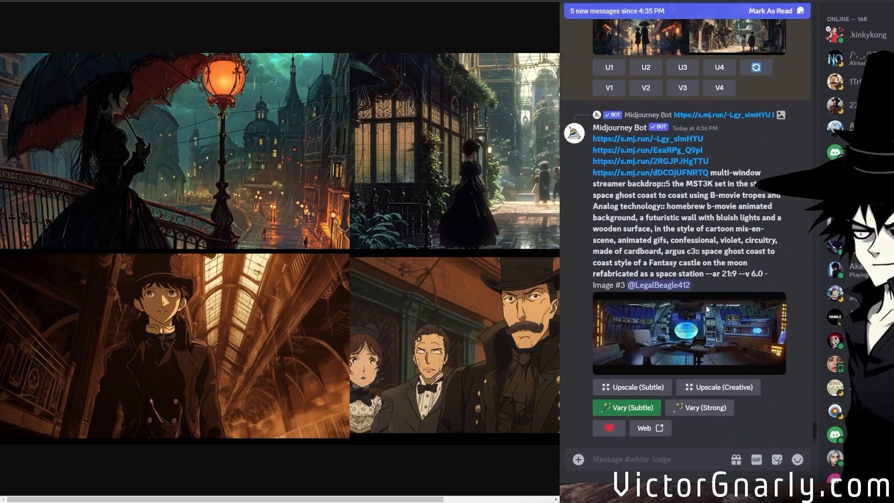
{"action": "left_click", "coordinate": [713, 334]}
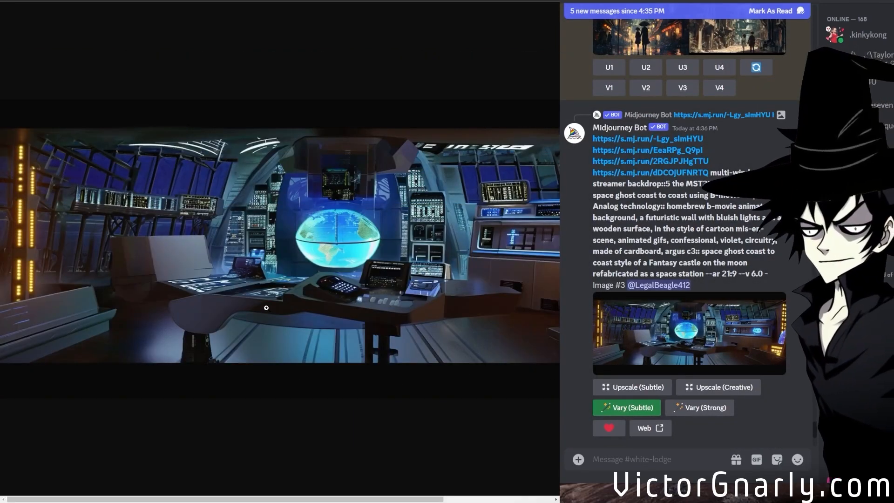
{"action": "left_click", "coordinate": [466, 376]}
{"action": "left_click_drag", "start_coordinate": [223, 499], "coordinate": [331, 449]}
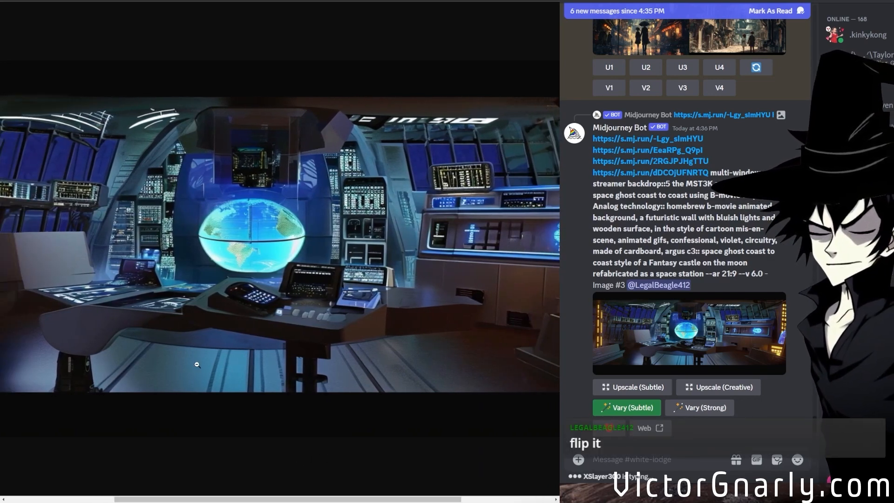
{"action": "left_click", "coordinate": [201, 378]}
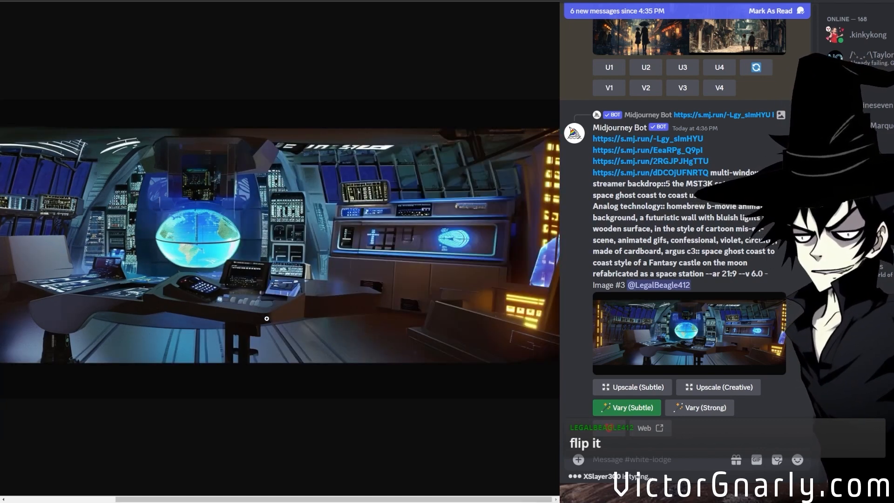
{"action": "left_click_drag", "start_coordinate": [335, 498], "coordinate": [338, 478]}
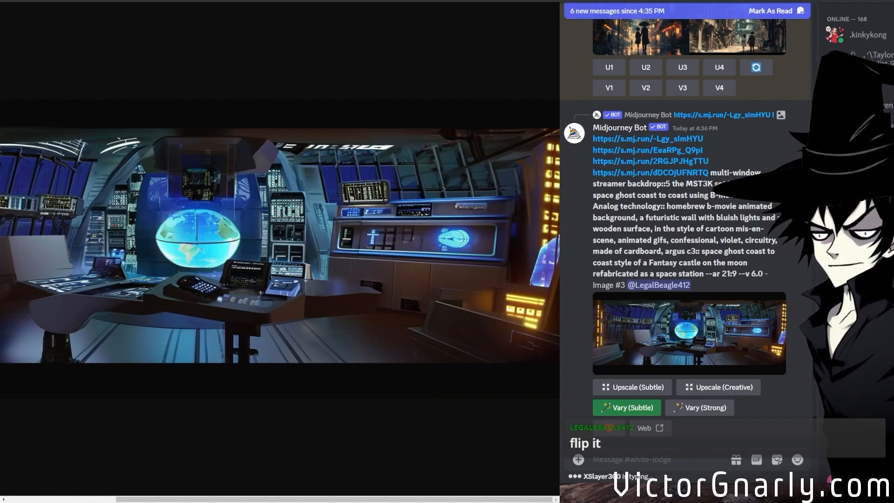
Open the boy-and-girl neo-victorian street grid in the browser, examine its images enlarged, and reread the "neo-victorian, futuristic" part of its prompt.
{"action": "scroll", "coordinate": [721, 352], "scroll_direction": "up", "scroll_amount": 4}
{"action": "scroll", "coordinate": [720, 352], "scroll_direction": "up", "scroll_amount": 3}
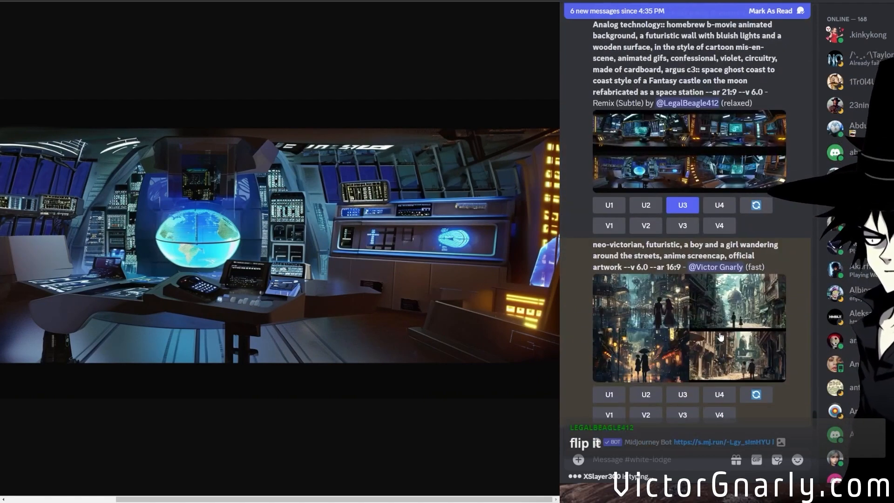
{"action": "middle_click", "coordinate": [721, 335]}
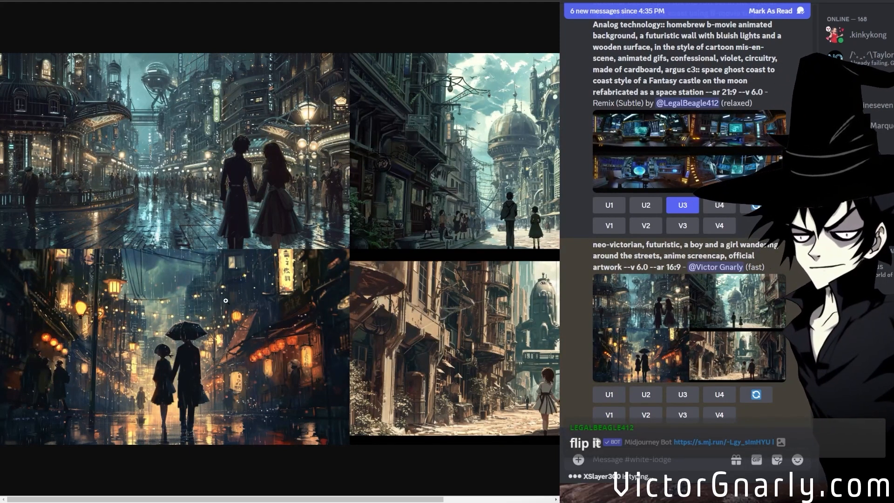
{"action": "left_click", "coordinate": [197, 196]}
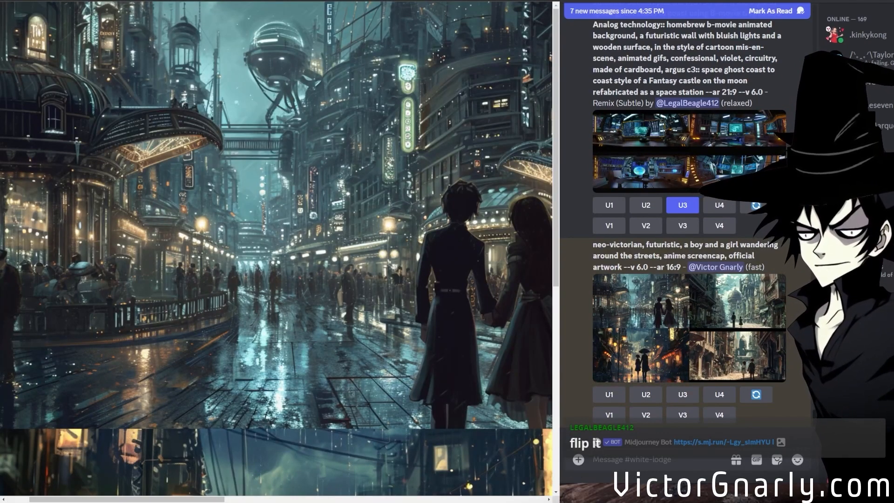
{"action": "left_click_drag", "start_coordinate": [205, 500], "coordinate": [484, 474]}
{"action": "scroll", "coordinate": [310, 392], "scroll_direction": "down", "scroll_amount": 6}
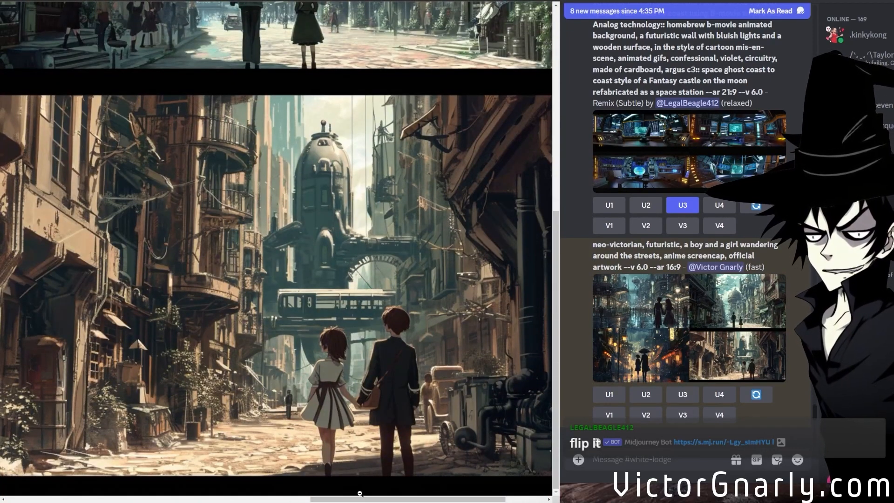
{"action": "mouse_move", "coordinate": [350, 493]}
{"action": "left_mouse_down"}
{"action": "mouse_move", "coordinate": [43, 499]}
{"action": "mouse_move", "coordinate": [351, 497]}
{"action": "left_mouse_up"}
{"action": "scroll", "coordinate": [318, 400], "scroll_direction": "up", "scroll_amount": 6}
{"action": "scroll", "coordinate": [317, 400], "scroll_direction": "up", "scroll_amount": 1}
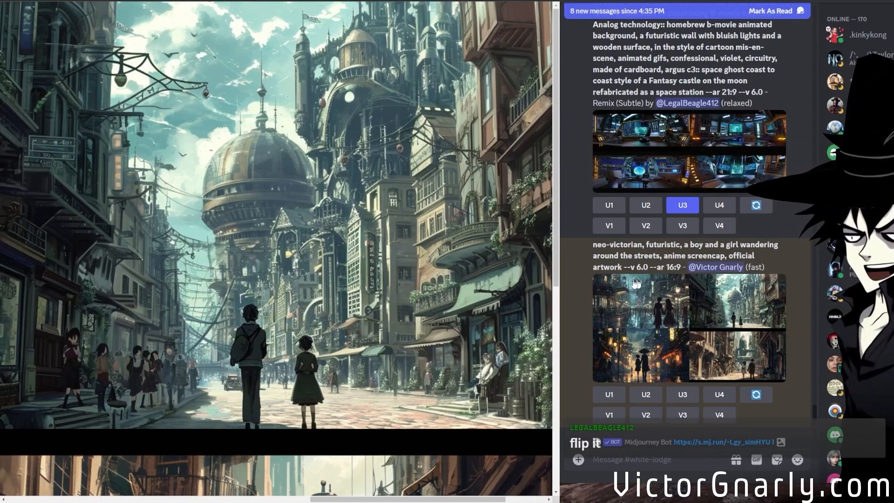
{"action": "left_click_drag", "start_coordinate": [592, 247], "coordinate": [680, 245]}
{"action": "left_click", "coordinate": [650, 255]}
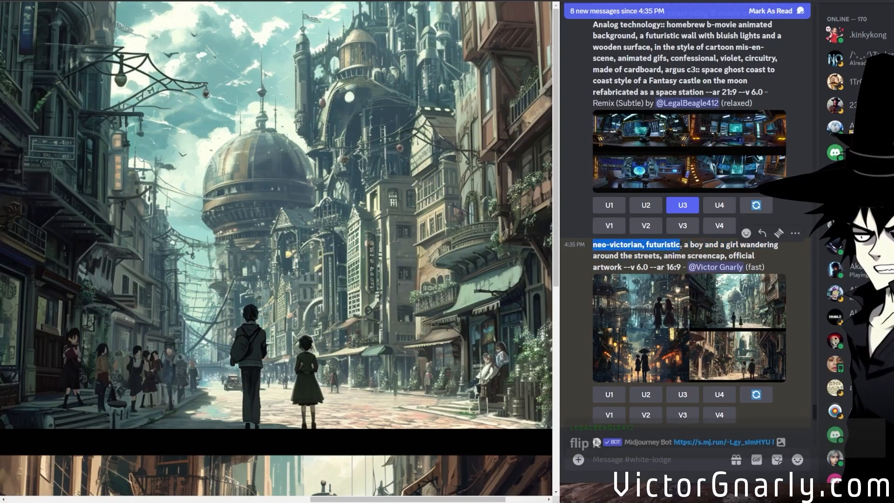
Follow the chat reply about another camera angle to its source grid and separate out image #1 of the neo-victorian anime screencap grid.
{"action": "scroll", "coordinate": [655, 368], "scroll_direction": "down", "scroll_amount": 20}
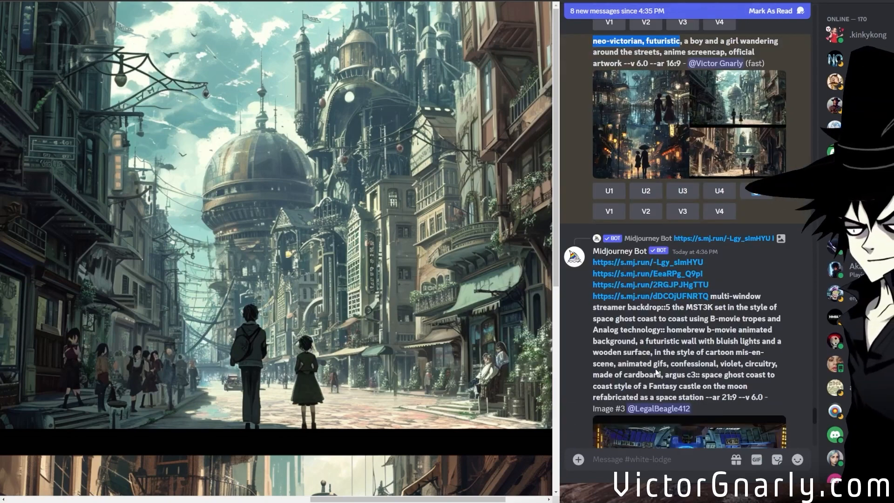
{"action": "scroll", "coordinate": [655, 368], "scroll_direction": "down", "scroll_amount": 3}
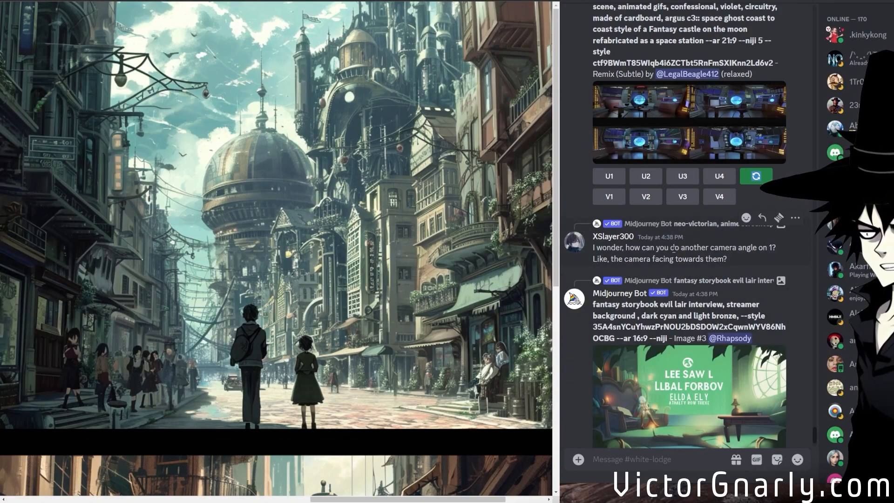
{"action": "left_click", "coordinate": [689, 226]}
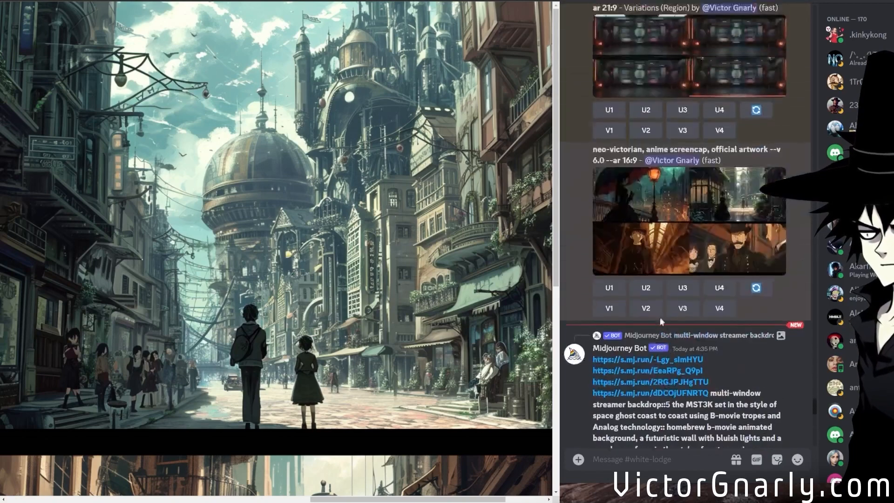
{"action": "left_click", "coordinate": [609, 289]}
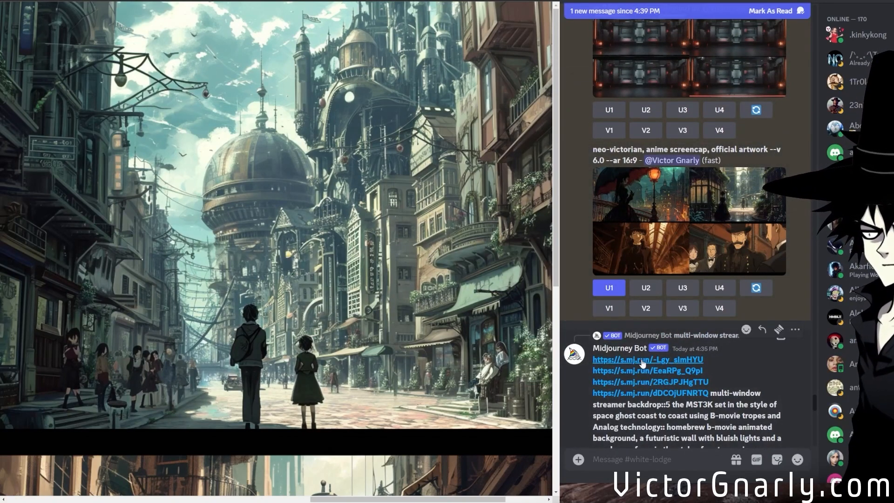
Examine the neo-victorian Image #1 of the woman with the umbrella at full size across its width.
{"action": "scroll", "coordinate": [791, 362], "scroll_direction": "down", "scroll_amount": 8}
{"action": "scroll", "coordinate": [791, 362], "scroll_direction": "down", "scroll_amount": 5}
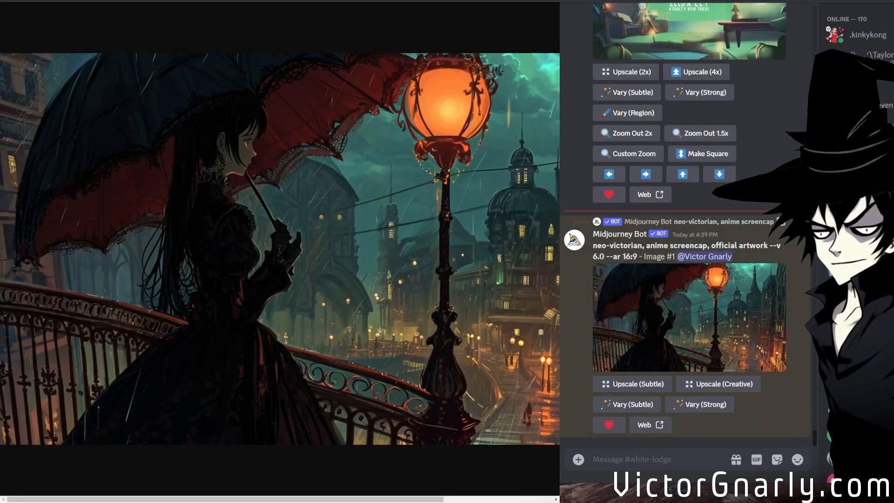
{"action": "scroll", "coordinate": [485, 313], "scroll_direction": "right", "scroll_amount": 3}
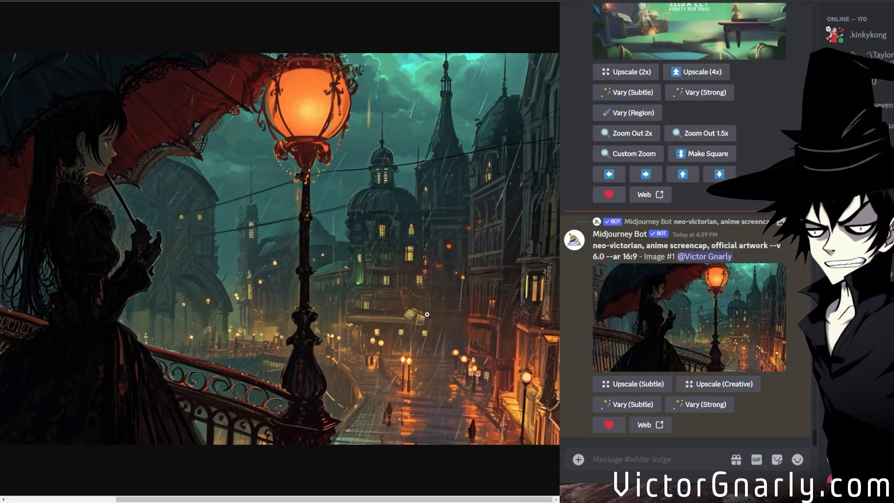
Run a strong variation of the umbrella woman's Image #1 with "official artwork" removed from its prompt, leaving "neo-victorian, anime screencap --v 6.0 --ar 16:9".
{"action": "scroll", "coordinate": [484, 313], "scroll_direction": "left", "scroll_amount": 3}
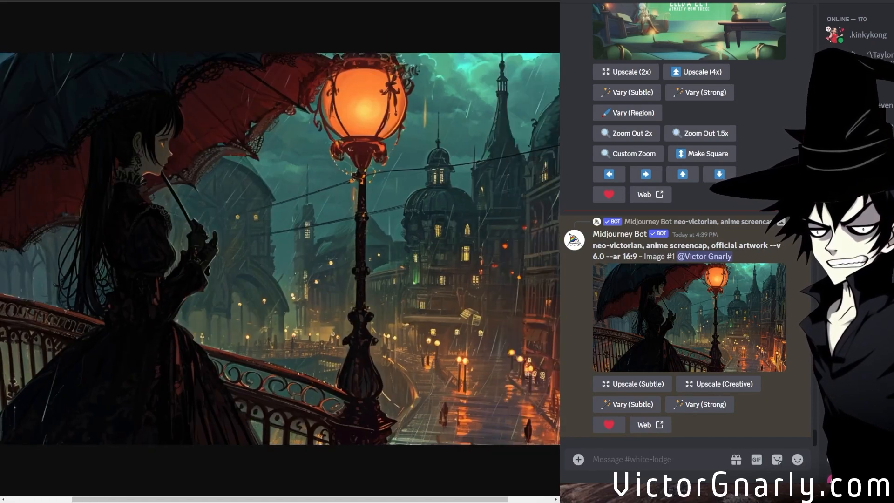
{"action": "left_click", "coordinate": [703, 406]}
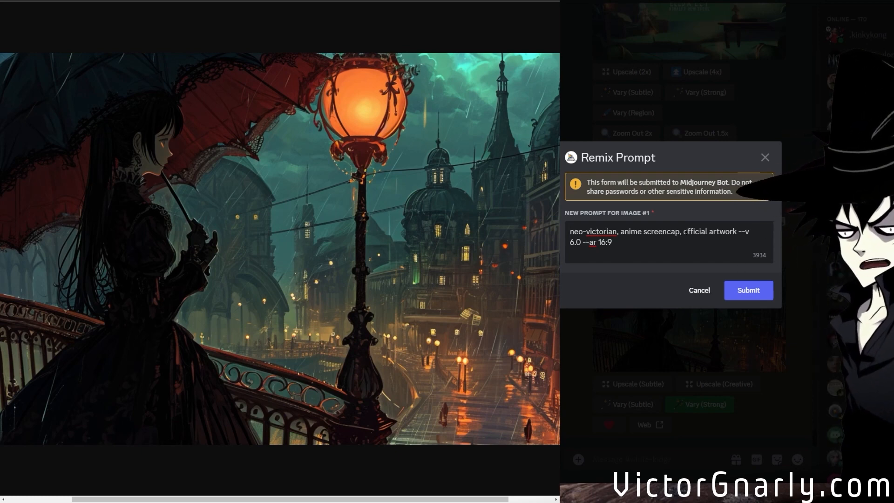
{"action": "left_click_drag", "start_coordinate": [688, 231], "coordinate": [736, 231]}
{"action": "key", "text": "BackSpace"}
{"action": "key", "text": "BackSpace"}
{"action": "key", "text": "BackSpace"}
{"action": "key", "text": "BackSpace"}
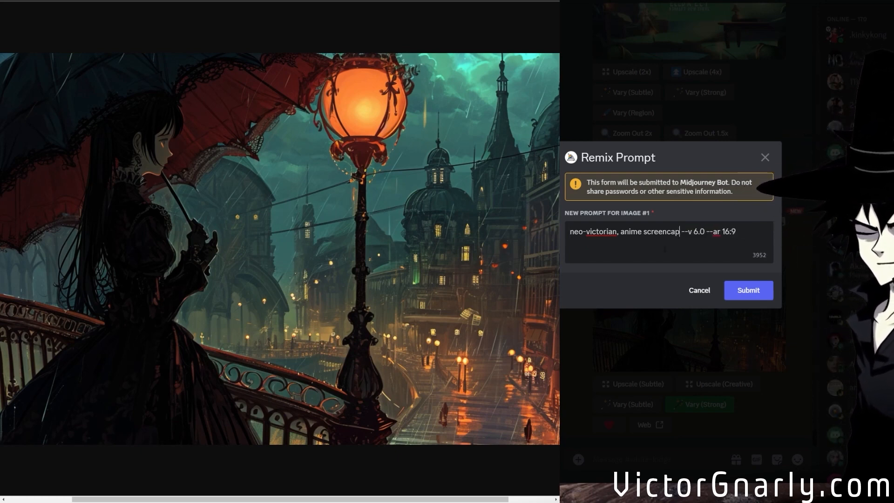
{"action": "left_click", "coordinate": [748, 294]}
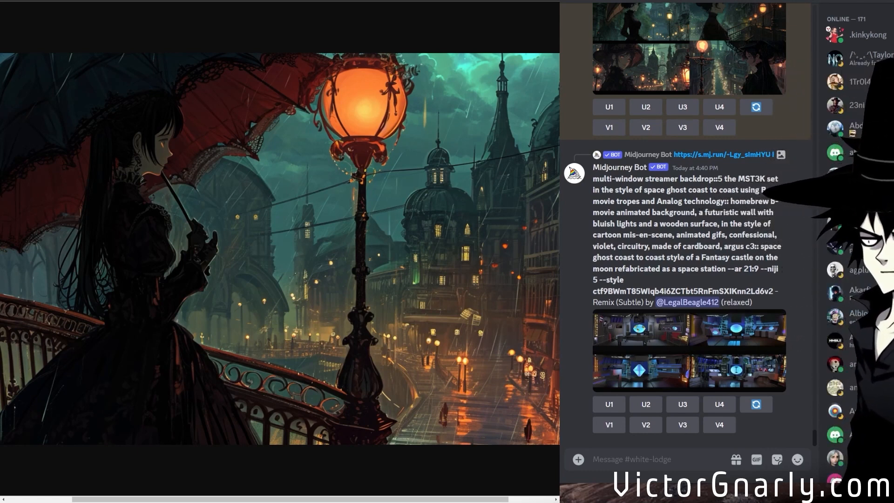
Find the Remix (Strong) grid of the neo-victorian anime screencap and examine its four images at full size.
{"action": "scroll", "coordinate": [695, 181], "scroll_direction": "up", "scroll_amount": 4}
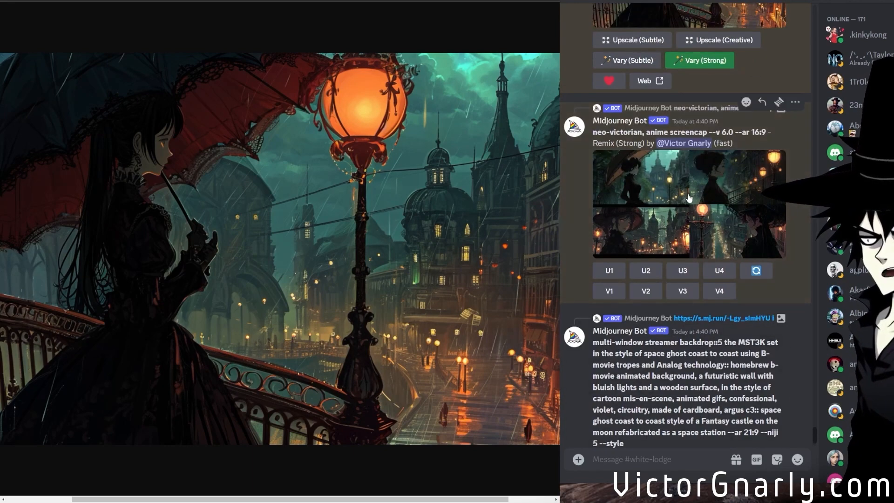
{"action": "left_click", "coordinate": [688, 197]}
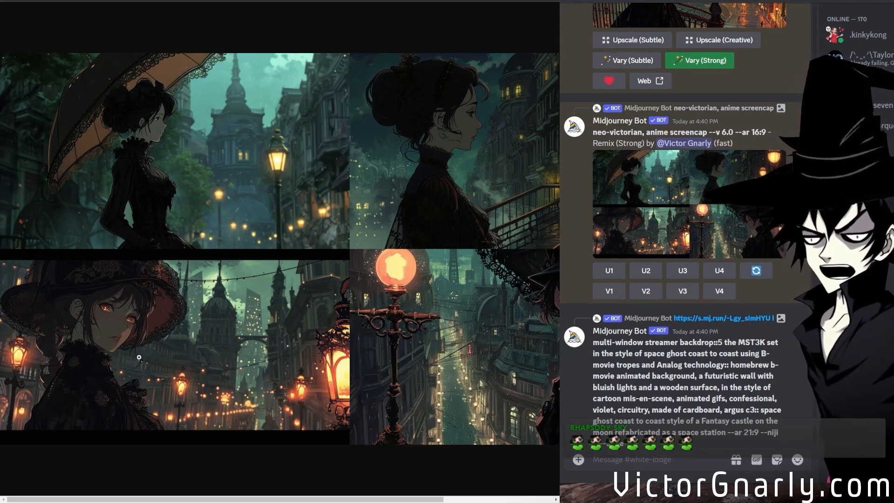
{"action": "left_click_drag", "start_coordinate": [238, 498], "coordinate": [203, 484]}
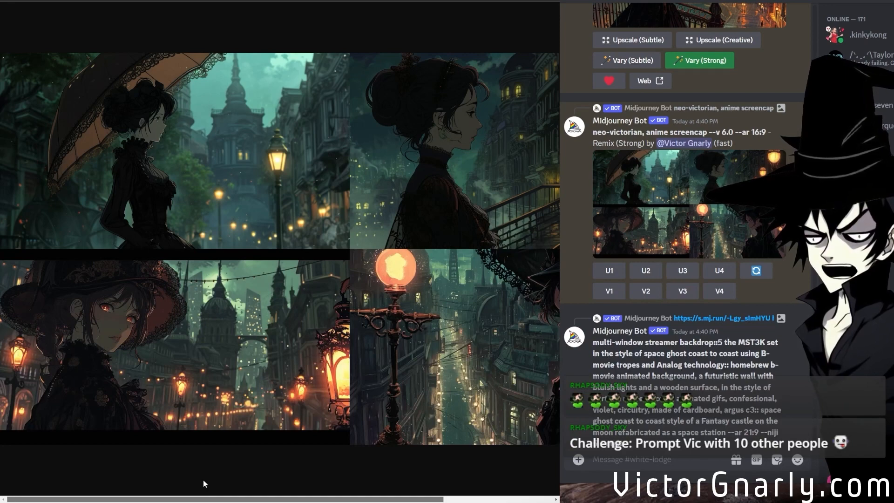
{"action": "mouse_move", "coordinate": [203, 483]}
{"action": "left_mouse_down"}
{"action": "mouse_move", "coordinate": [321, 481]}
{"action": "mouse_move", "coordinate": [210, 473]}
{"action": "left_mouse_up"}
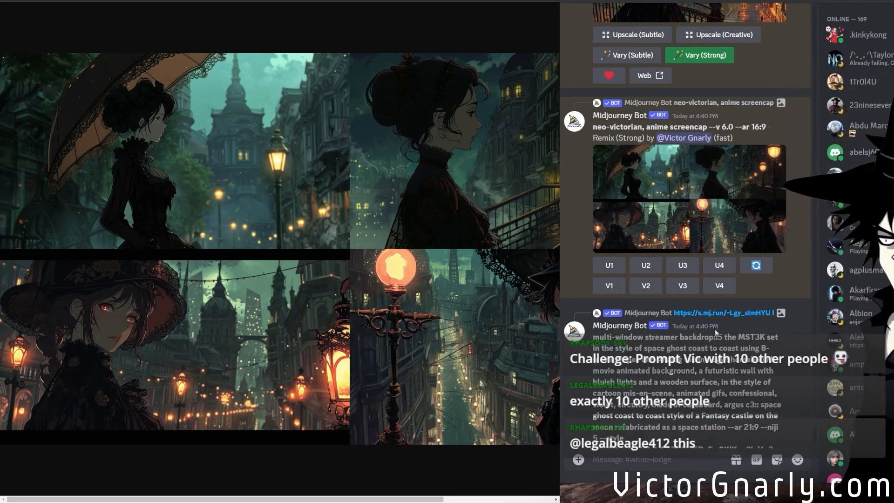
Open the niji 5 multi-window streamer backdrop grid at full size and examine its control rooms enlarged across the width.
{"action": "scroll", "coordinate": [715, 332], "scroll_direction": "down", "scroll_amount": 3}
{"action": "middle_click", "coordinate": [678, 324]}
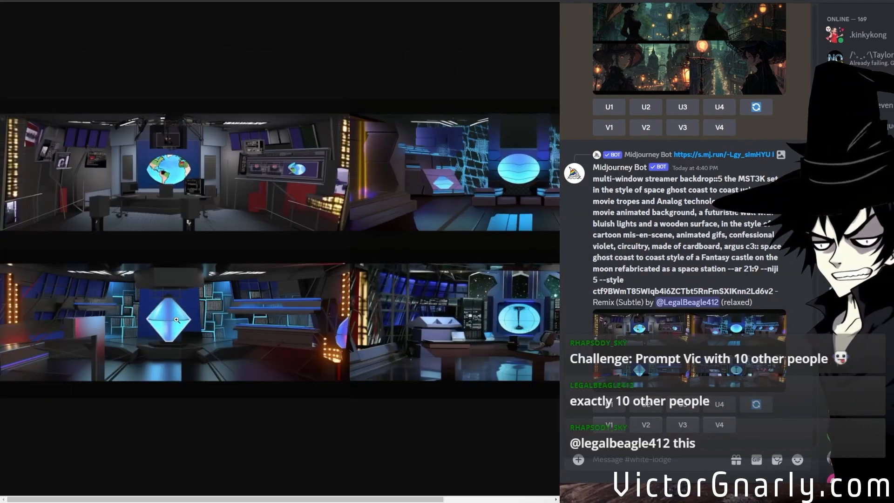
{"action": "left_click", "coordinate": [176, 320]}
{"action": "scroll", "coordinate": [187, 340], "scroll_direction": "up", "scroll_amount": 5}
{"action": "scroll", "coordinate": [188, 409], "scroll_direction": "down", "scroll_amount": 5}
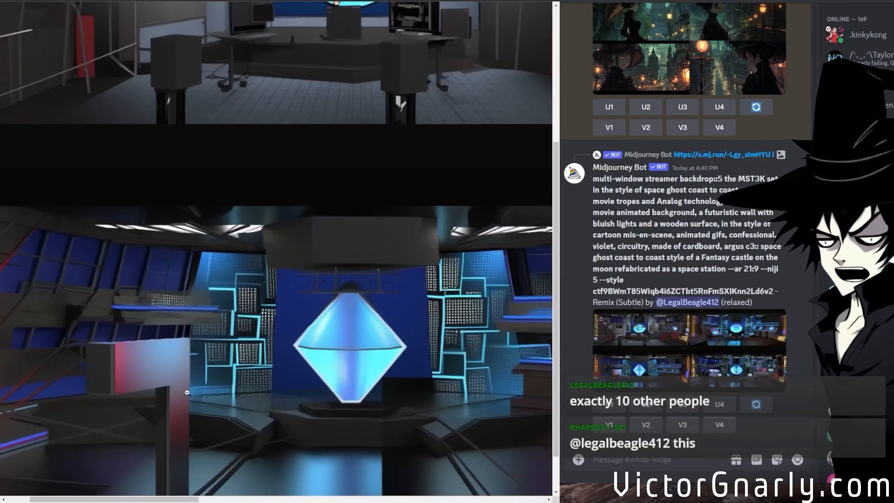
{"action": "left_click", "coordinate": [223, 415]}
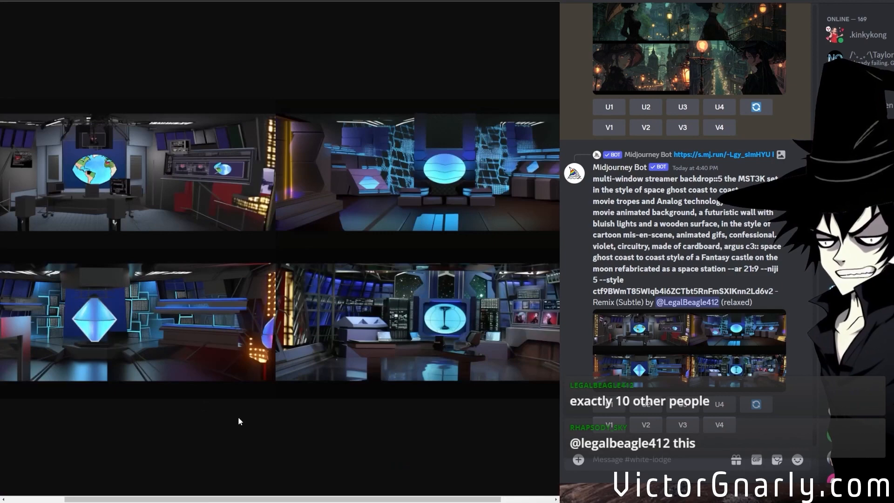
{"action": "left_click", "coordinate": [363, 386]}
{"action": "scroll", "coordinate": [298, 433], "scroll_direction": "right", "scroll_amount": 8}
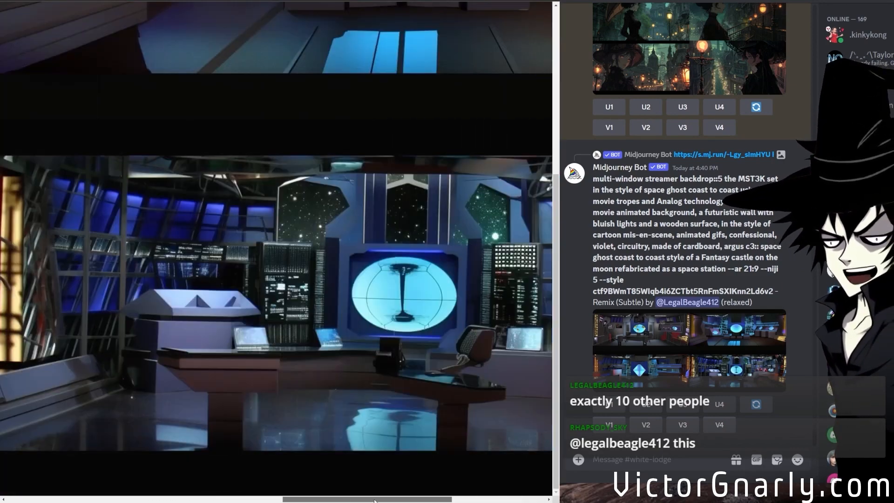
{"action": "scroll", "coordinate": [361, 405], "scroll_direction": "up", "scroll_amount": 5}
{"action": "left_click", "coordinate": [358, 339]}
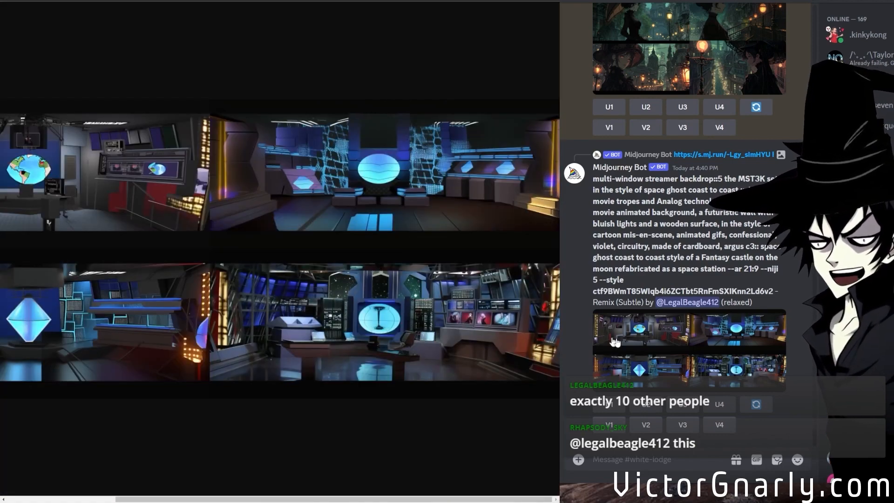
{"action": "scroll", "coordinate": [705, 352], "scroll_direction": "up", "scroll_amount": 3}
{"action": "scroll", "coordinate": [705, 351], "scroll_direction": "down", "scroll_amount": 3}
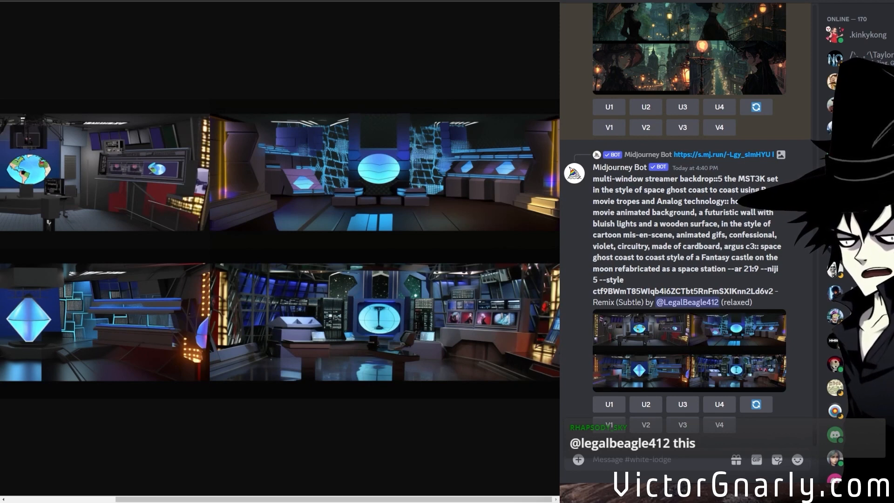
Copy the "--niji --style" code from the sage-comics channel's pinned messages and return to the white-lodge channel.
{"action": "key", "text": "alt+Down"}
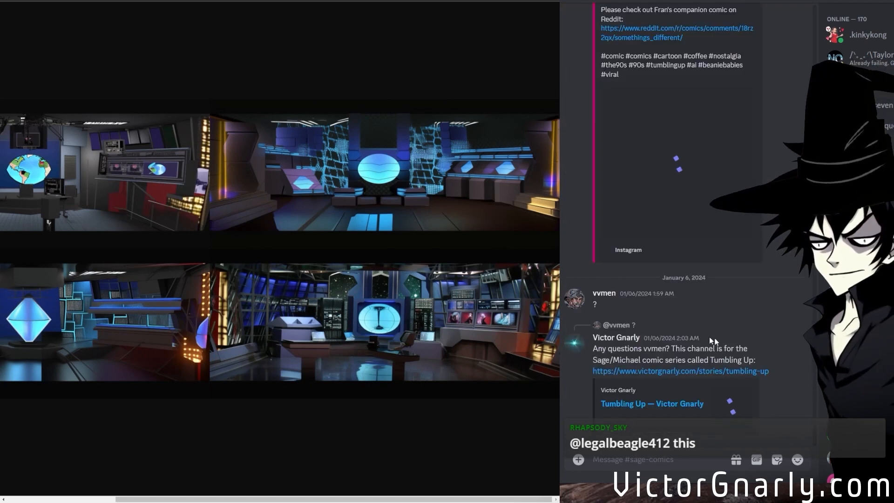
{"action": "key", "text": "ctrl+p"}
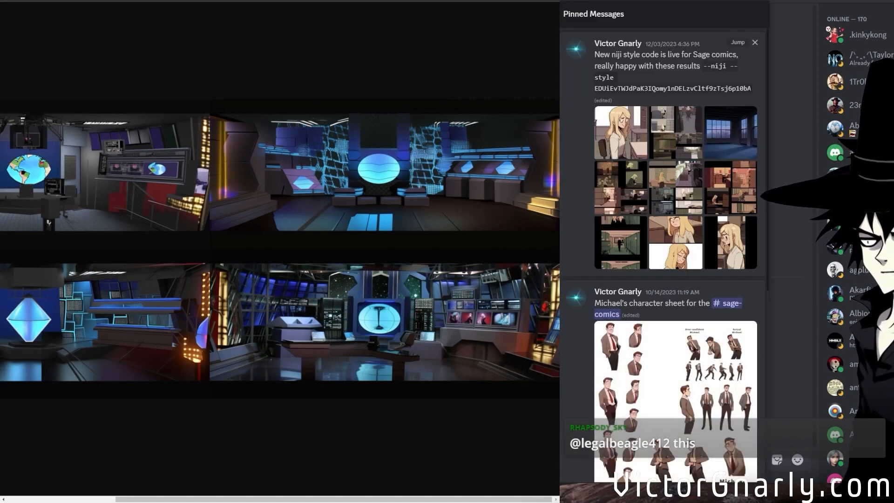
{"action": "left_click_drag", "start_coordinate": [752, 89], "coordinate": [703, 66]}
{"action": "key", "text": "ctrl+c"}
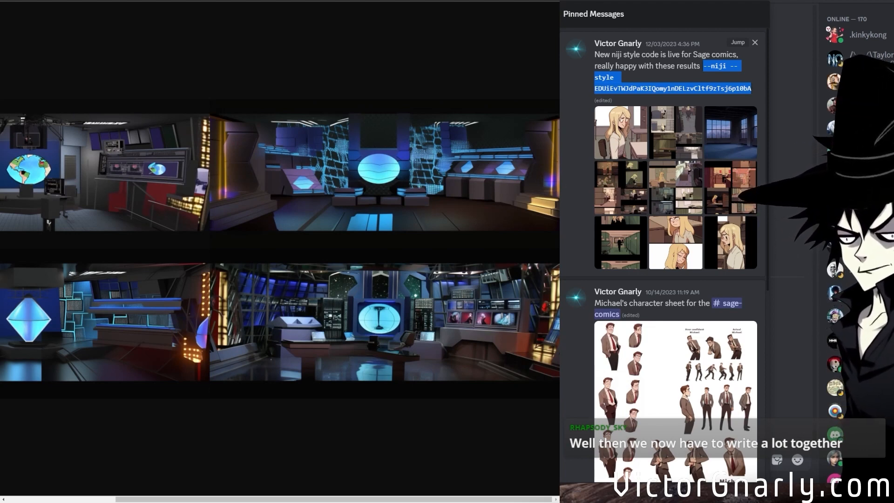
{"action": "key", "text": "Escape"}
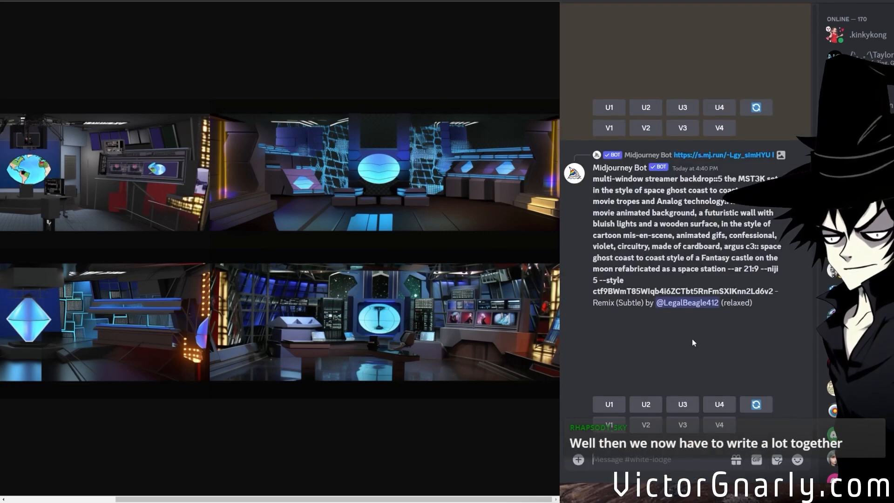
Rerun the niji 5 multi-window streamer backdrop grid with its niji style parameters replaced by the copied Sage comics "--niji --style" code.
{"action": "scroll", "coordinate": [693, 339], "scroll_direction": "up", "scroll_amount": 15}
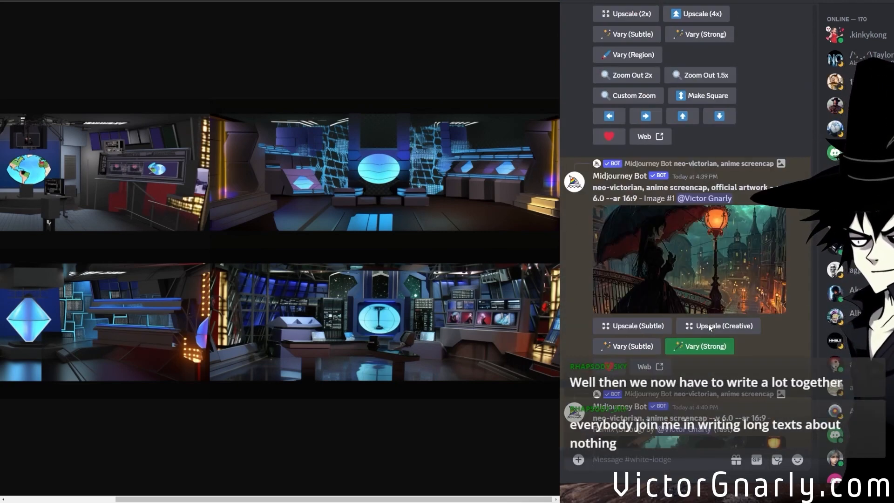
{"action": "scroll", "coordinate": [709, 327], "scroll_direction": "up", "scroll_amount": 3}
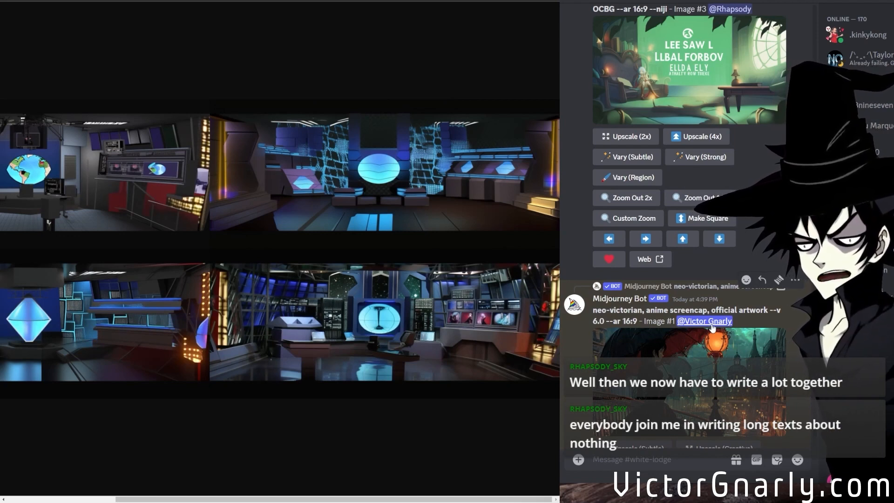
{"action": "scroll", "coordinate": [712, 327], "scroll_direction": "up", "scroll_amount": 4}
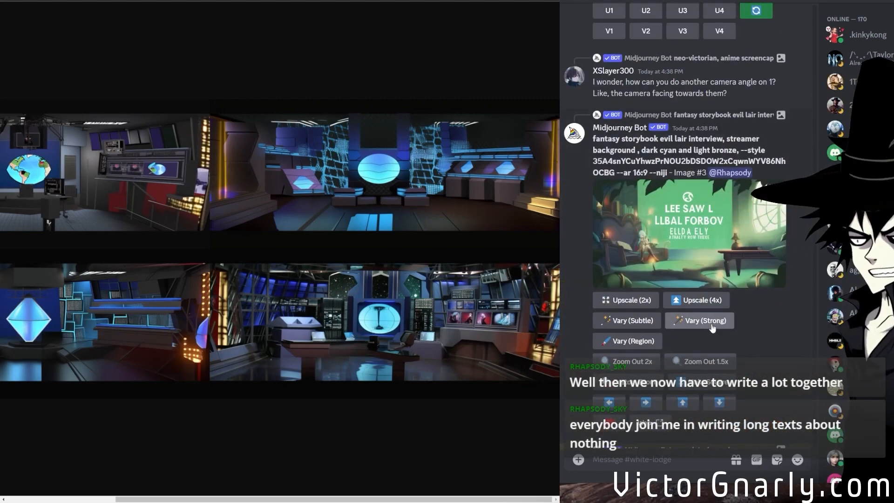
{"action": "scroll", "coordinate": [712, 328], "scroll_direction": "down", "scroll_amount": 6}
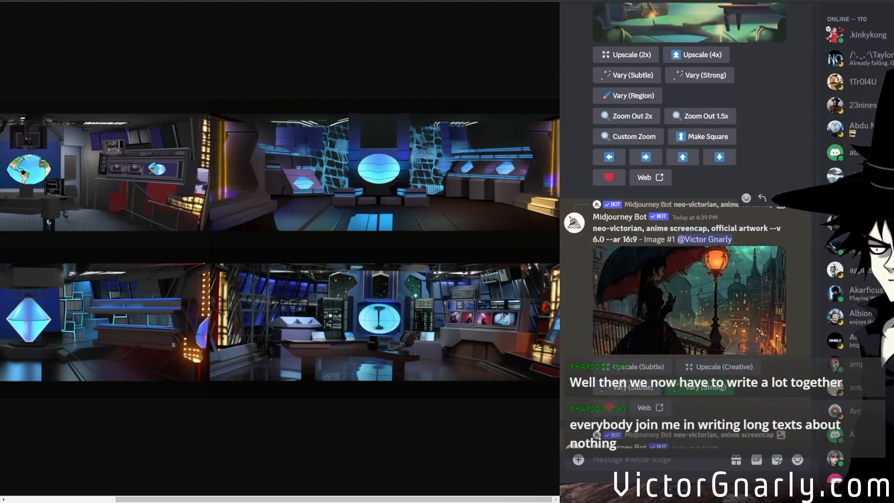
{"action": "scroll", "coordinate": [665, 370], "scroll_direction": "down", "scroll_amount": 6}
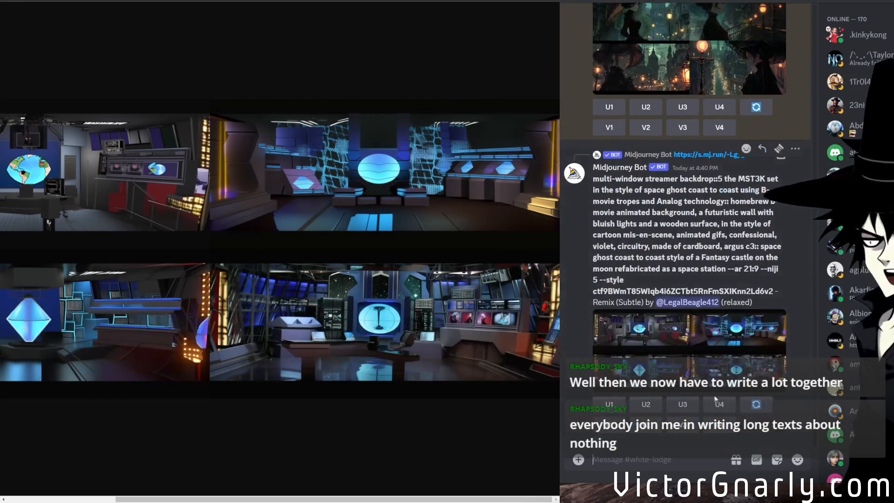
{"action": "left_click", "coordinate": [755, 404]}
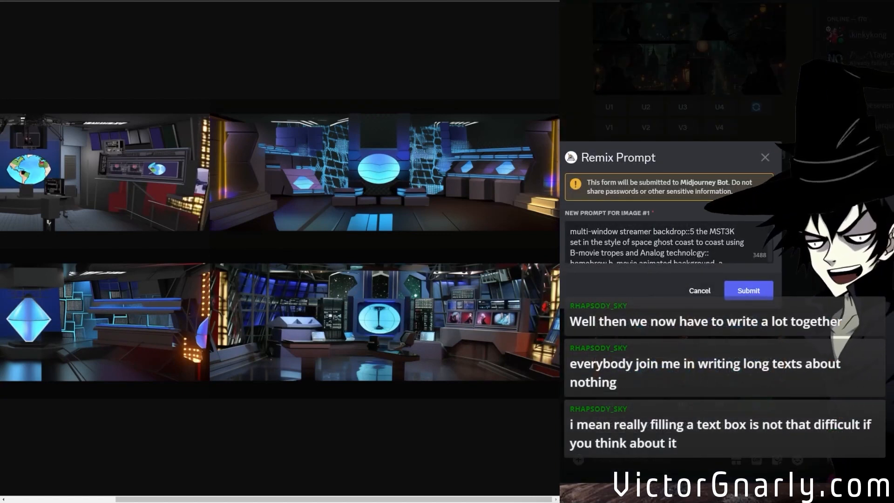
{"action": "scroll", "coordinate": [672, 251], "scroll_direction": "down", "scroll_amount": 5}
{"action": "left_click_drag", "start_coordinate": [740, 254], "coordinate": [668, 239]}
{"action": "key", "text": "ctrl+v"}
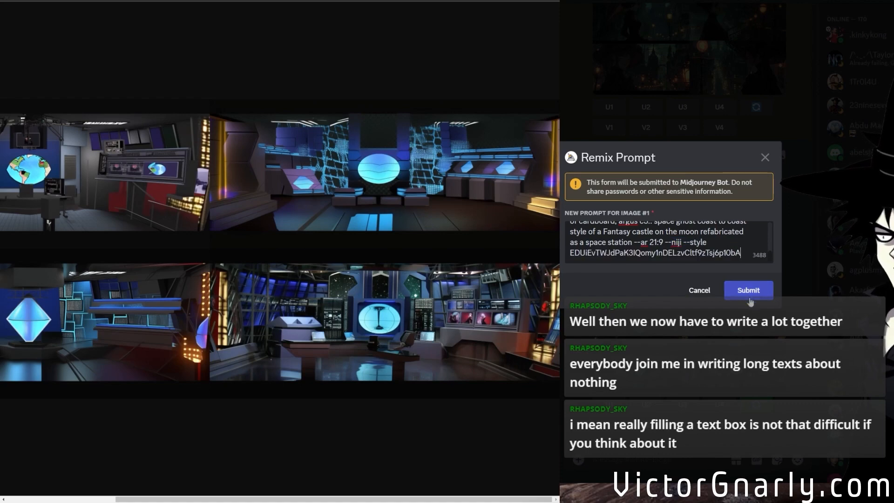
{"action": "left_click", "coordinate": [749, 290]}
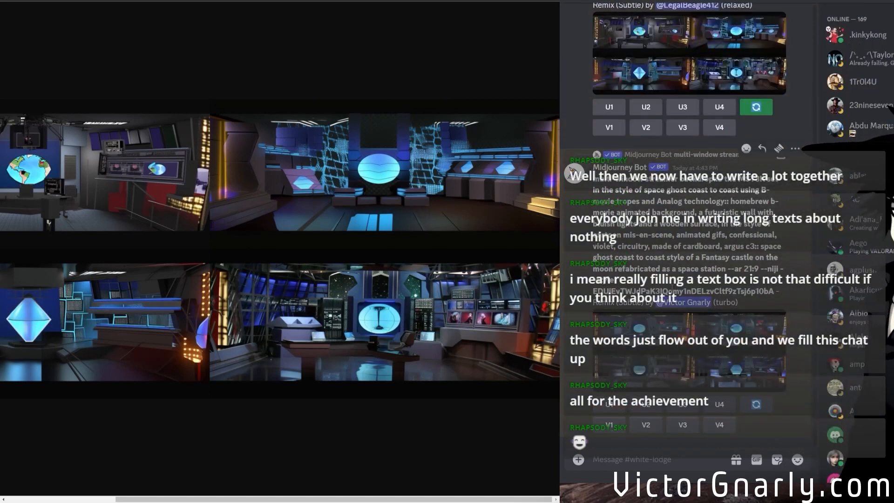
Open the backdrop grid made with the Sage comics style and examine the grey cartoon control room with the round window enlarged.
{"action": "left_click", "coordinate": [750, 372]}
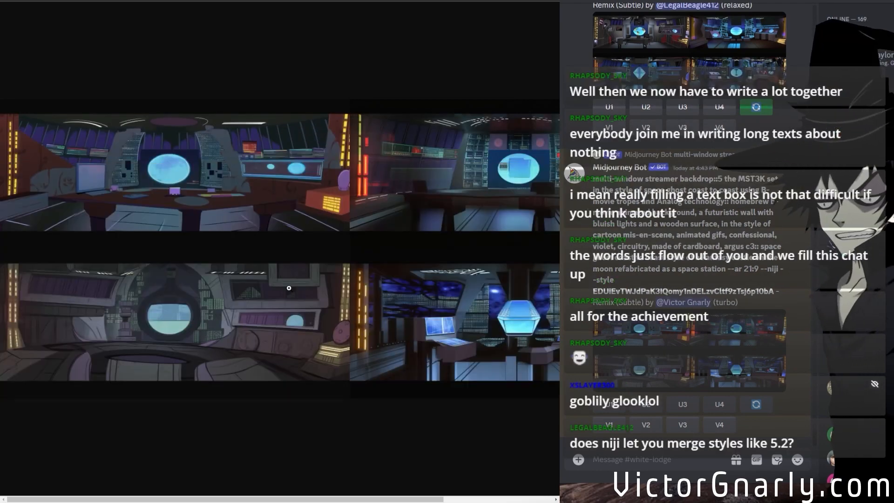
{"action": "mouse_move", "coordinate": [221, 499]}
{"action": "left_mouse_down"}
{"action": "mouse_move", "coordinate": [312, 499]}
{"action": "mouse_move", "coordinate": [221, 499]}
{"action": "left_mouse_up"}
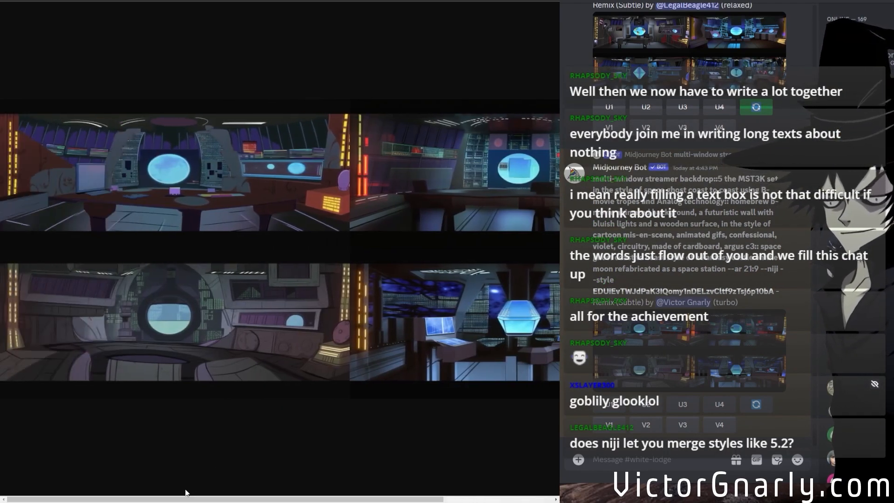
{"action": "left_click", "coordinate": [175, 177]}
{"action": "left_click", "coordinate": [224, 319]}
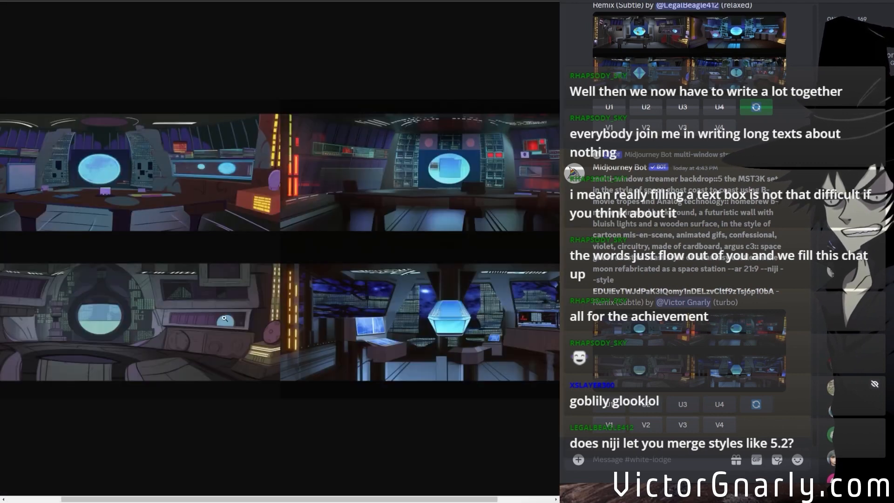
{"action": "left_click", "coordinate": [111, 352]}
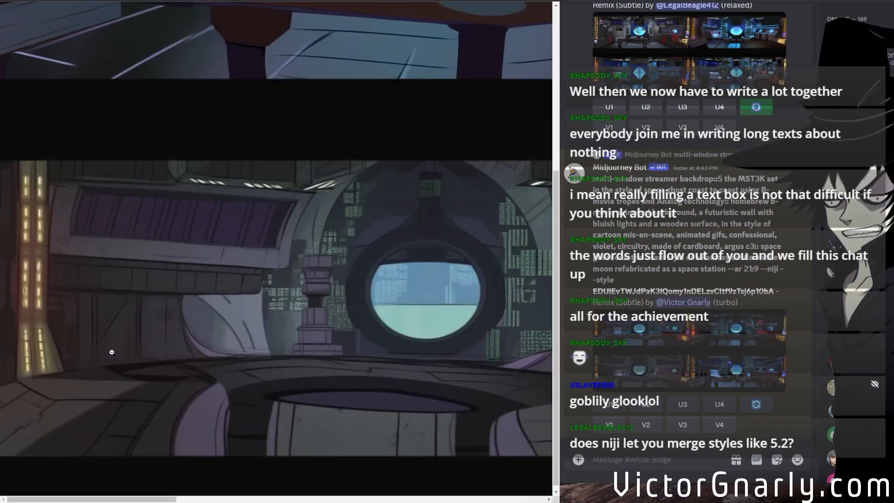
{"action": "scroll", "coordinate": [233, 458], "scroll_direction": "down", "scroll_amount": 1}
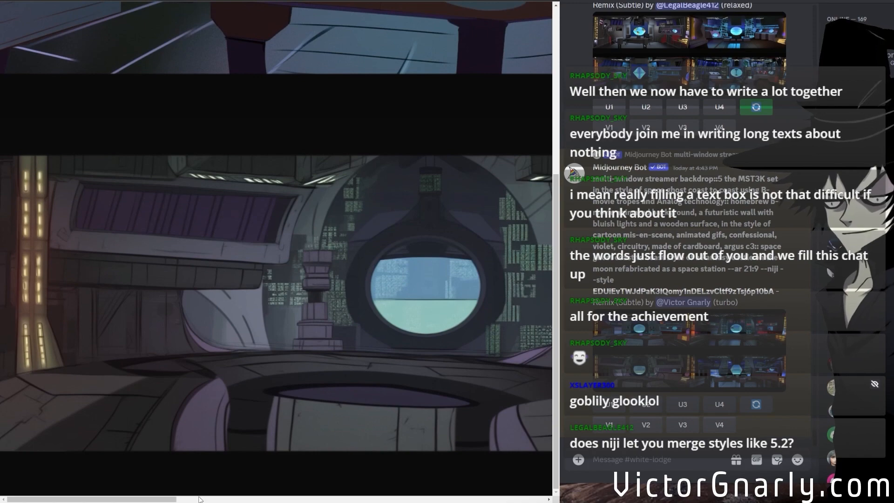
{"action": "left_click", "coordinate": [199, 498]}
{"action": "left_click", "coordinate": [360, 333]}
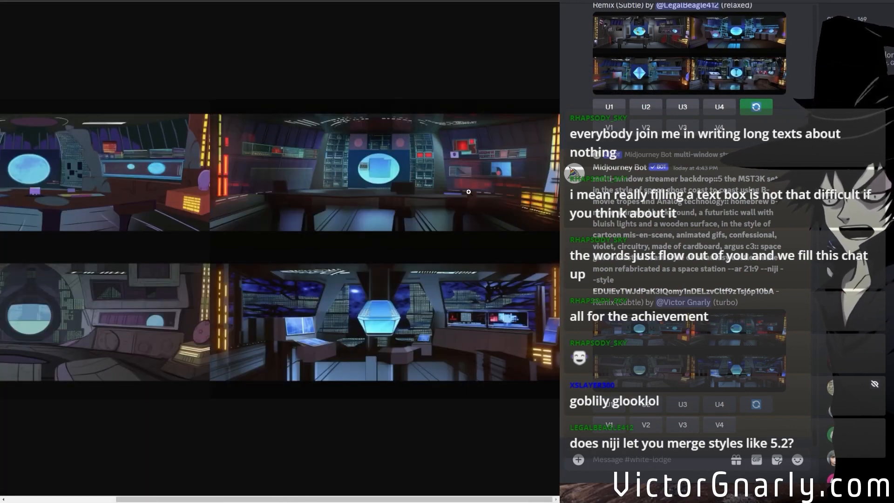
Examine the red-lit control room and the blue crystal room below it enlarged, and look back at the earlier niji 5 grid.
{"action": "left_click", "coordinate": [497, 172]}
{"action": "left_click_drag", "start_coordinate": [278, 499], "coordinate": [418, 499]}
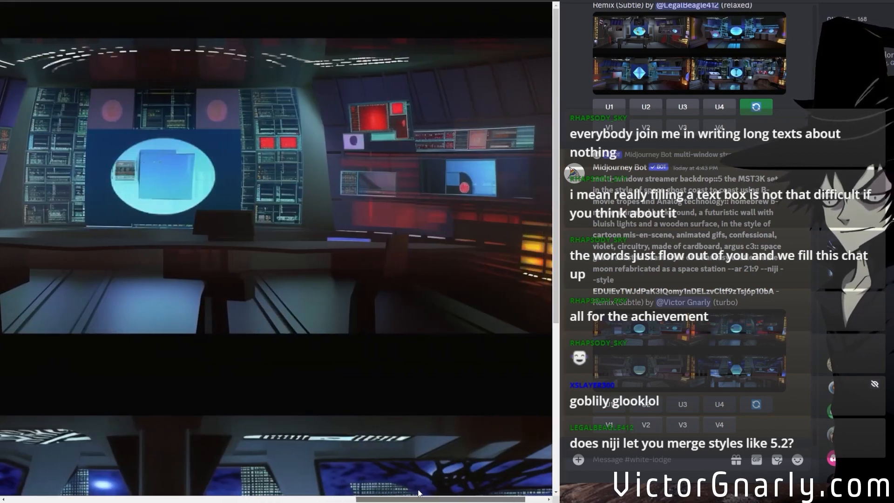
{"action": "scroll", "coordinate": [326, 366], "scroll_direction": "down", "scroll_amount": 5}
{"action": "left_click", "coordinate": [326, 365]}
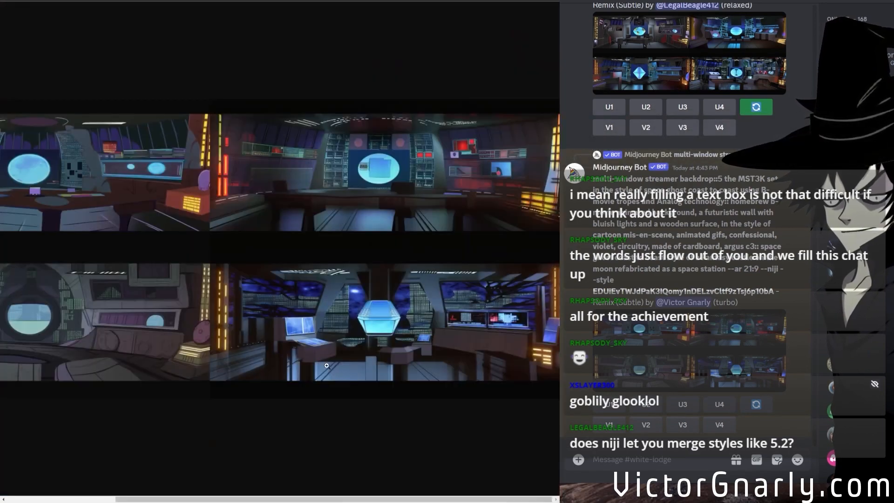
{"action": "scroll", "coordinate": [698, 362], "scroll_direction": "up", "scroll_amount": 8}
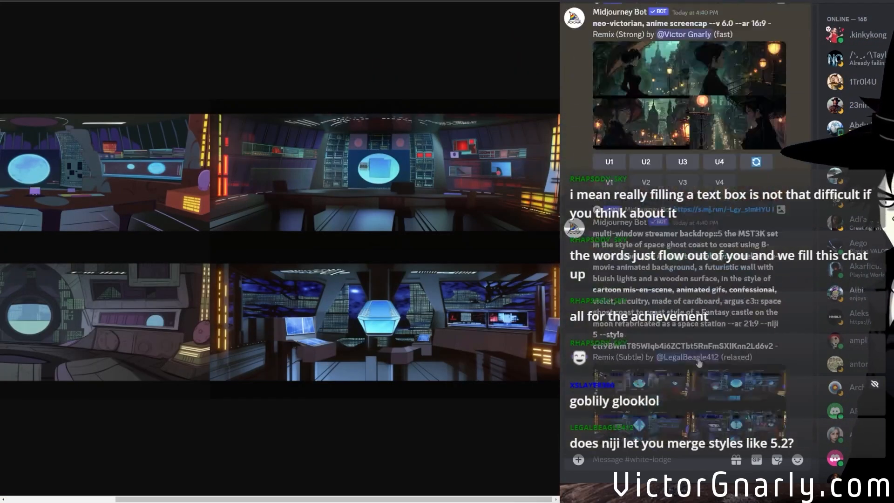
Start a new imagine prompt with "neo-victorian" copied from the earlier anime screencap generations in the white-lodge channel.
{"action": "scroll", "coordinate": [698, 362], "scroll_direction": "down", "scroll_amount": 7}
{"action": "scroll", "coordinate": [745, 400], "scroll_direction": "down", "scroll_amount": 7}
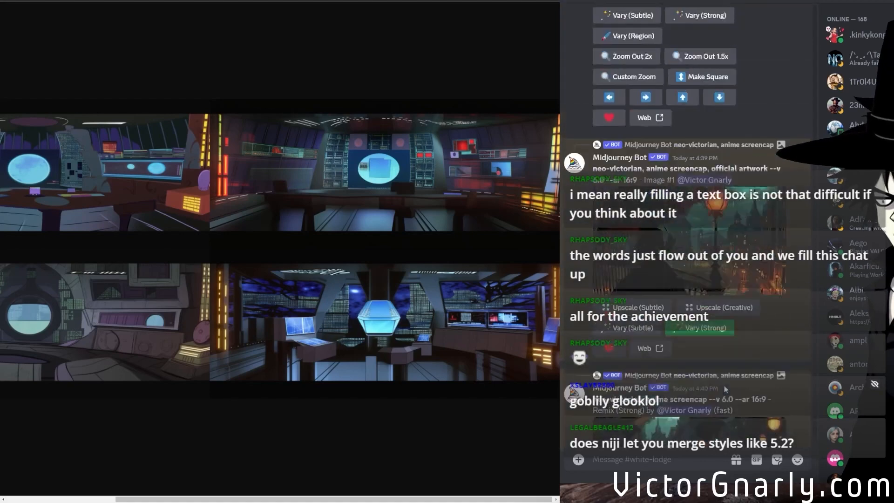
{"action": "scroll", "coordinate": [735, 396], "scroll_direction": "up", "scroll_amount": 10}
{"action": "scroll", "coordinate": [720, 385], "scroll_direction": "down", "scroll_amount": 4}
{"action": "scroll", "coordinate": [720, 385], "scroll_direction": "down", "scroll_amount": 2}
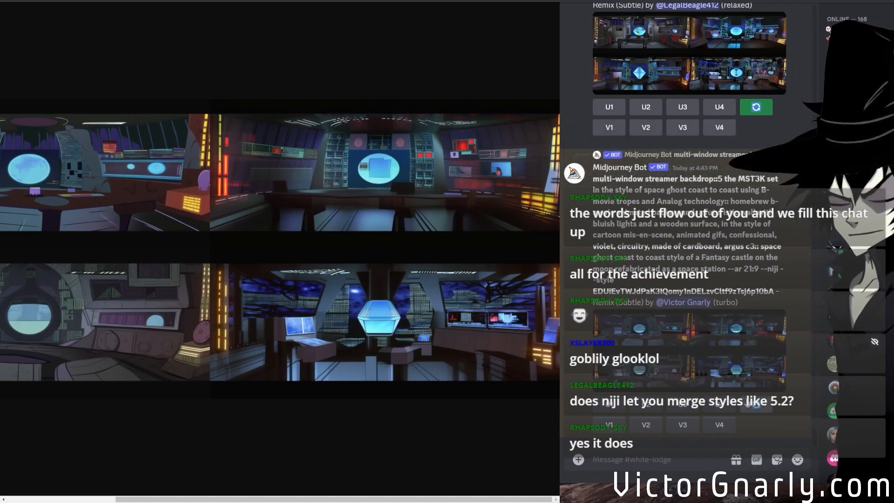
{"action": "scroll", "coordinate": [729, 383], "scroll_direction": "up", "scroll_amount": 5}
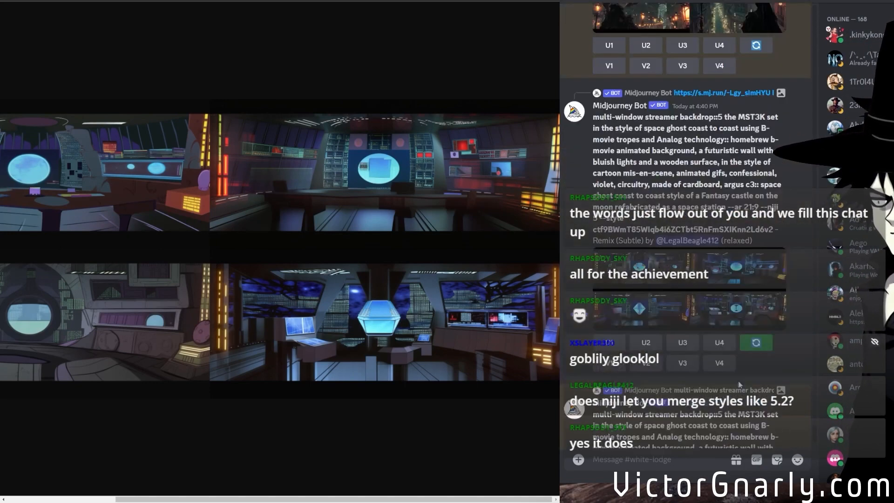
{"action": "scroll", "coordinate": [729, 382], "scroll_direction": "down", "scroll_amount": 5}
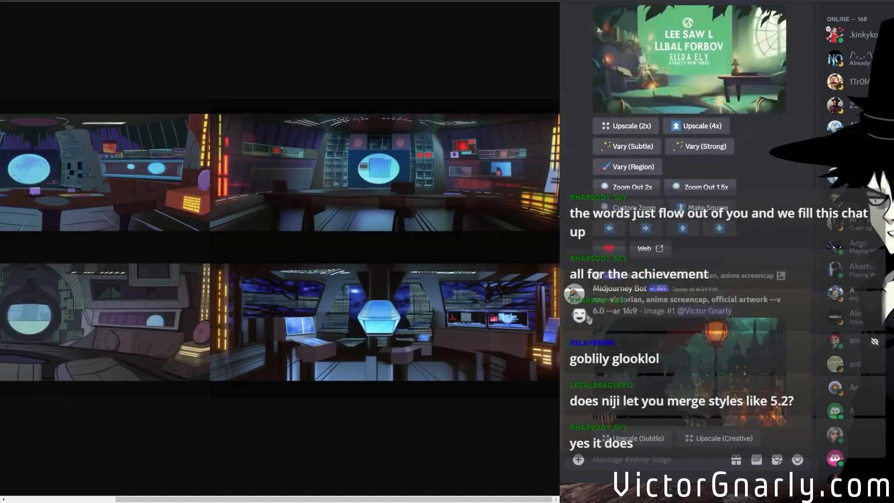
{"action": "type", "text": "/im"}
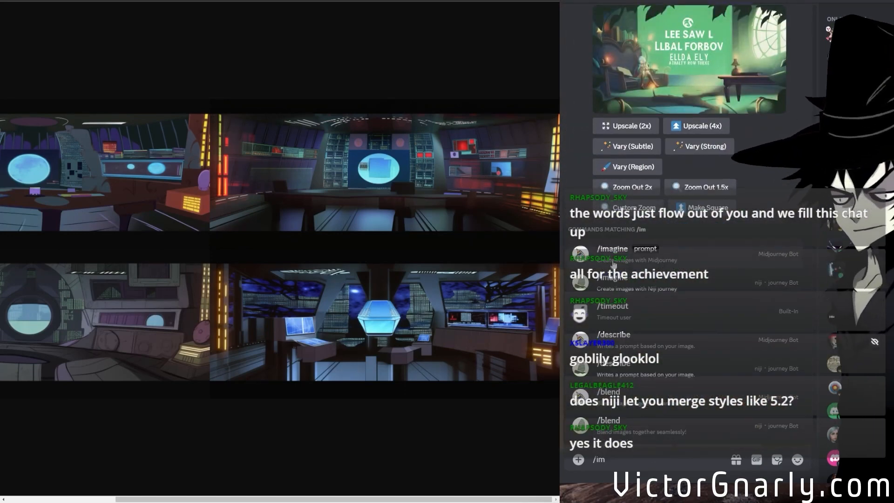
{"action": "left_click", "coordinate": [614, 261]}
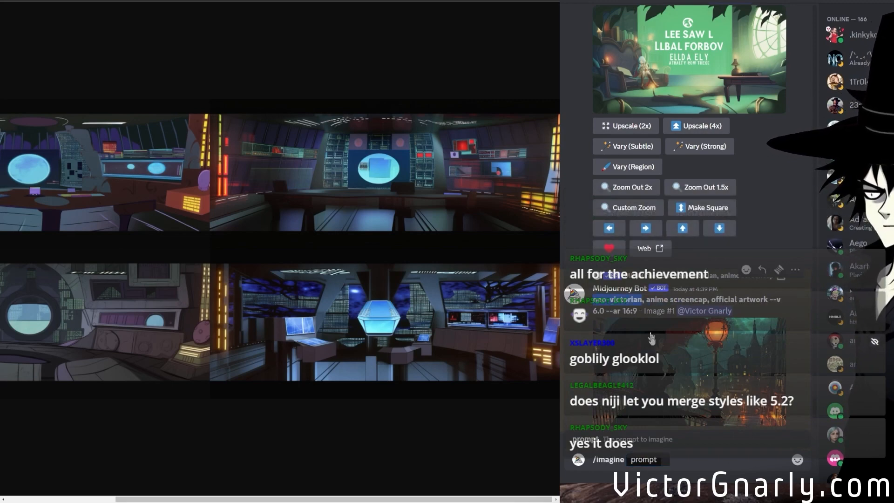
{"action": "type", "text": "neo-victorian"}
Append "fantasy storybook evil lair interview, streamer background , dark cyan and light bronze" from the earlier green backdrop message to the imagine prompt.
{"action": "scroll", "coordinate": [664, 336], "scroll_direction": "up", "scroll_amount": 10}
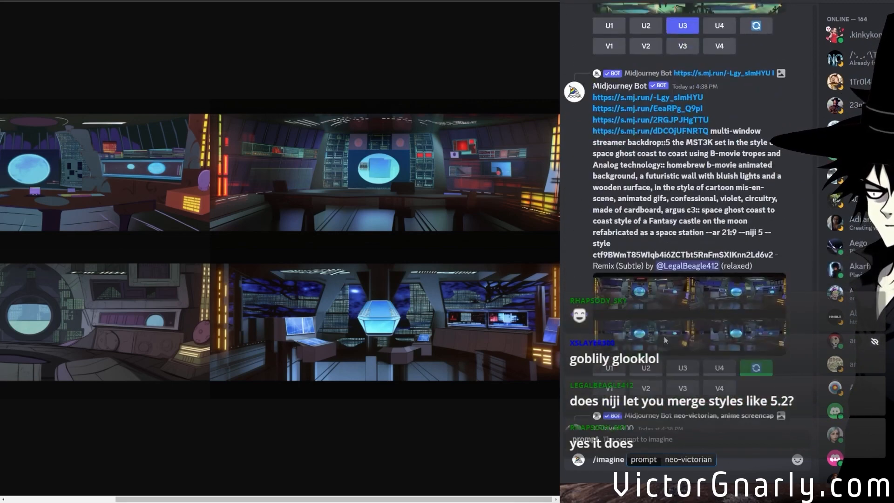
{"action": "scroll", "coordinate": [665, 339], "scroll_direction": "down", "scroll_amount": 10}
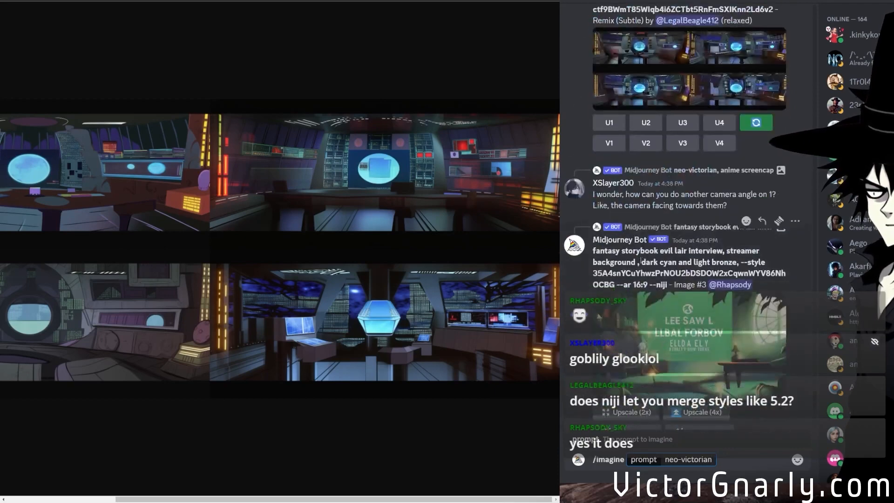
{"action": "left_click_drag", "start_coordinate": [593, 250], "coordinate": [689, 262]}
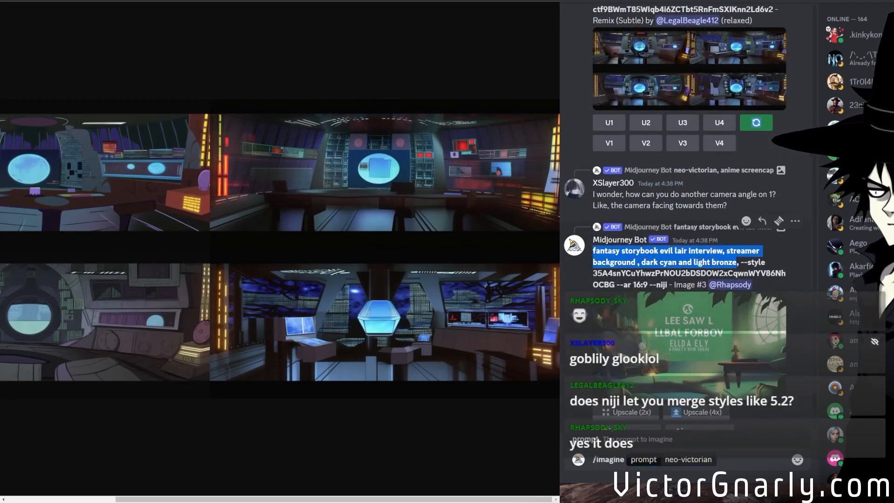
{"action": "type", "text": ","}
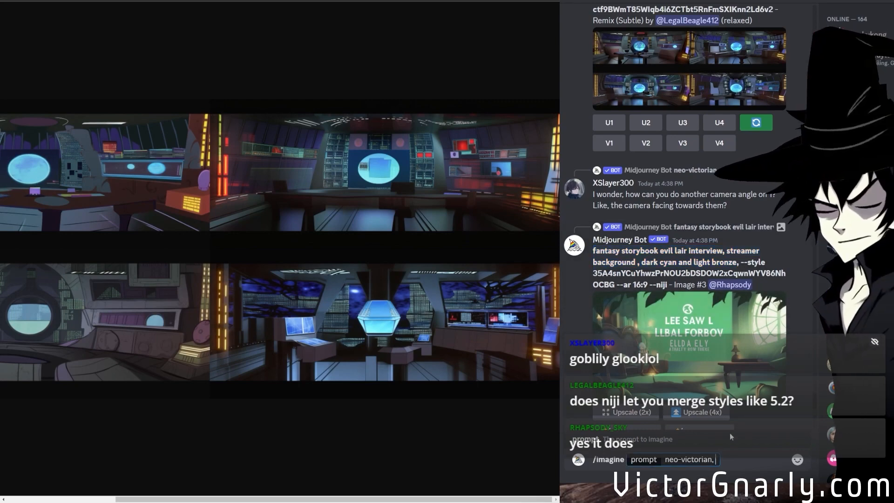
{"action": "type", "text": "fantasy storybook evil lair interview, streamer background , dark cyan and light bronze"}
Append the multi-window streamer backdrop description up to "space station" to the imagine prompt, separated from the evil lair text by "::".
{"action": "scroll", "coordinate": [648, 225], "scroll_direction": "up", "scroll_amount": 9}
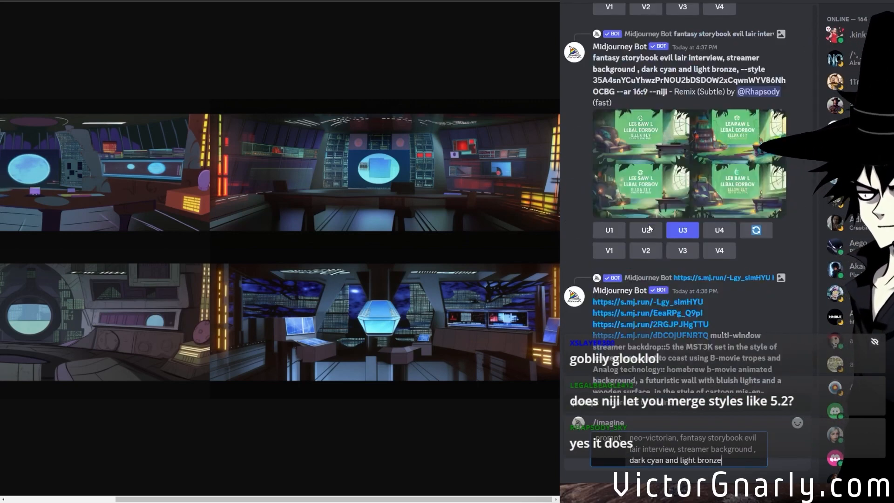
{"action": "scroll", "coordinate": [649, 224], "scroll_direction": "down", "scroll_amount": 4}
{"action": "left_click_drag", "start_coordinate": [711, 131], "coordinate": [704, 232]}
{"action": "key", "text": "ctrl+c"}
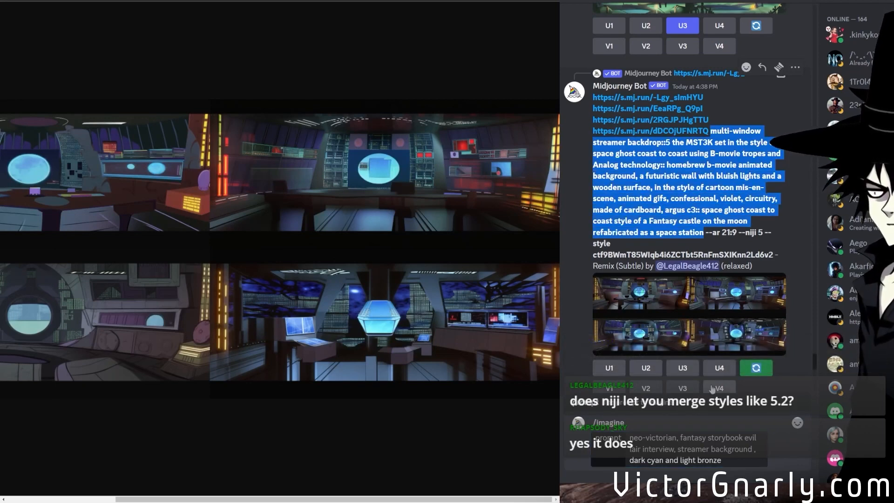
{"action": "left_click", "coordinate": [730, 463]}
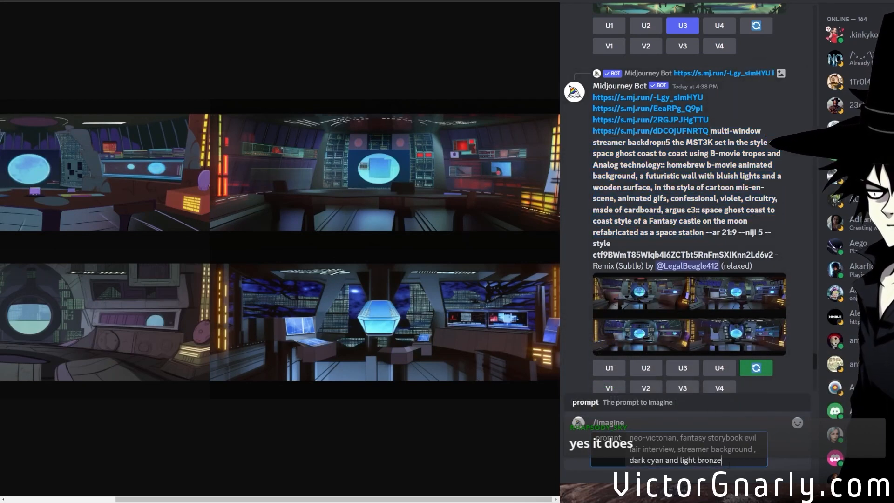
{"action": "type", "text": ","}
{"action": "key", "text": "ctrl+v"}
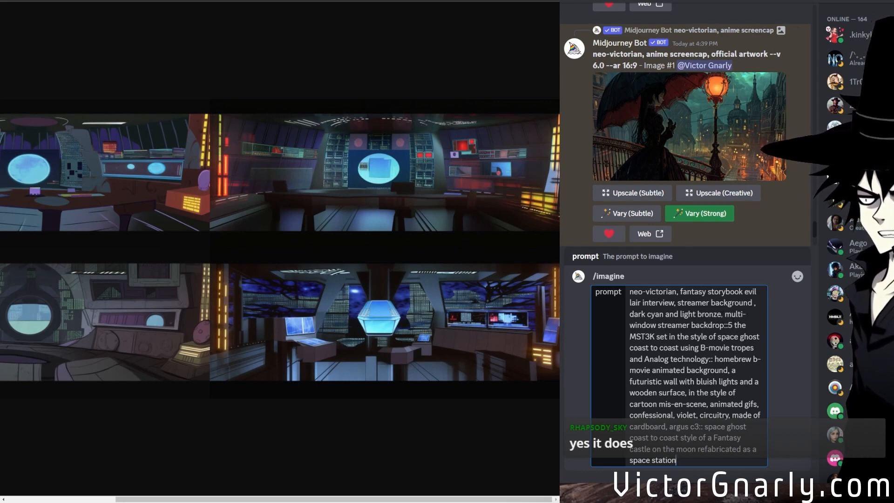
{"action": "key", "text": "BackSpace"}
{"action": "type", "text": "::"}
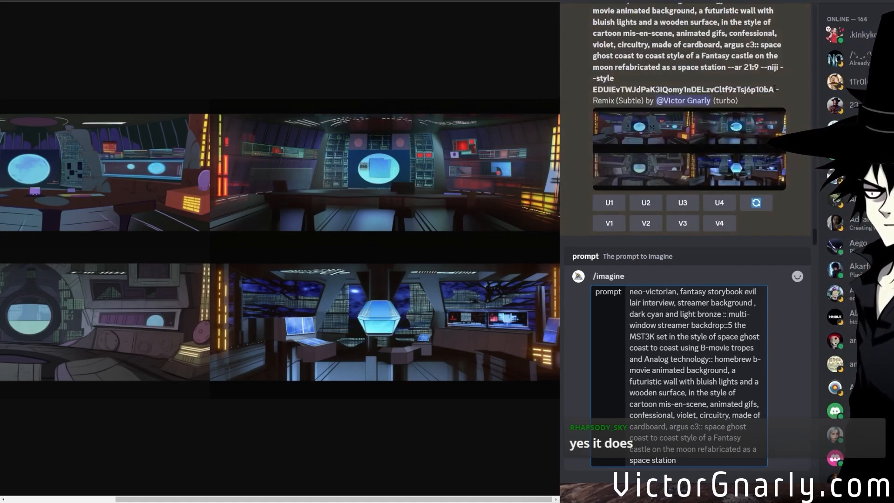
Finish the combined prompt with the Sage comics "--niji --style" code from the last backdrop grid and submit it.
{"action": "left_click_drag", "start_coordinate": [774, 89], "coordinate": [761, 67]}
{"action": "key", "text": "ctrl+c"}
{"action": "left_click", "coordinate": [673, 475]}
{"action": "key", "text": "ctrl+v"}
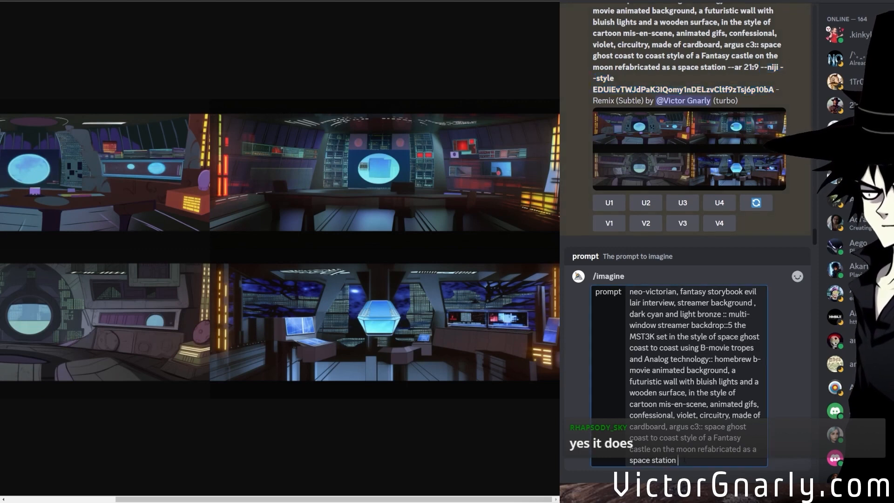
{"action": "key", "text": "Return"}
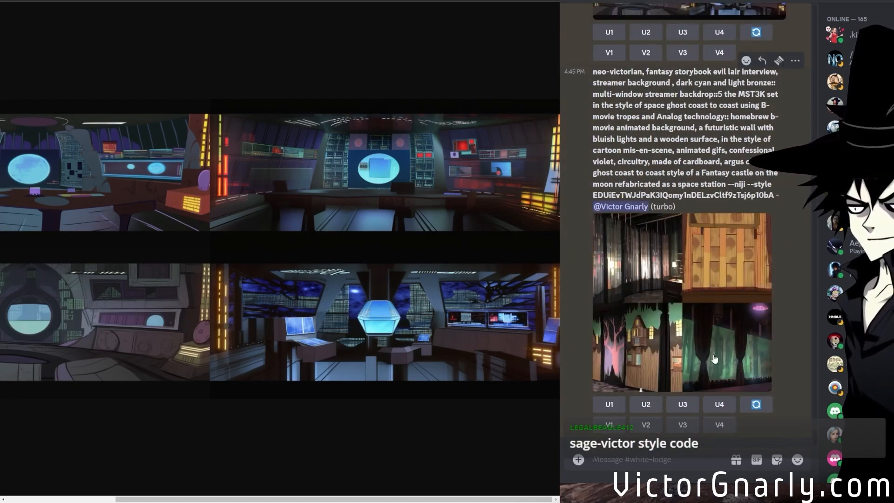
{"action": "type", "text": "/describe"}
{"action": "key", "text": "Tab"}
{"action": "key", "text": "BackSpace"}
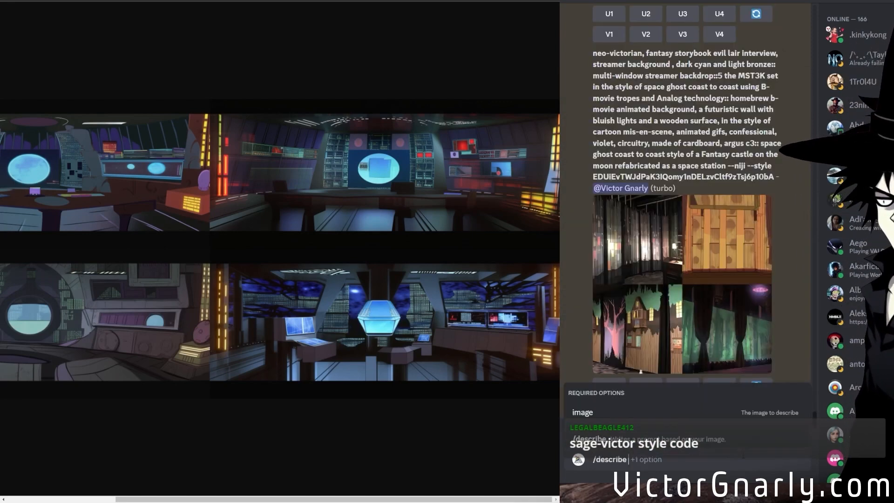
{"action": "key", "text": "BackSpace"}
{"action": "key", "text": "BackSpace"}
{"action": "key", "text": "BackSpace"}
{"action": "key", "text": "BackSpace"}
{"action": "key", "text": "BackSpace"}
{"action": "key", "text": "BackSpace"}
{"action": "key", "text": "BackSpace"}
{"action": "key", "text": "BackSpace"}
{"action": "key", "text": "BackSpace"}
{"action": "key", "text": "BackSpace"}
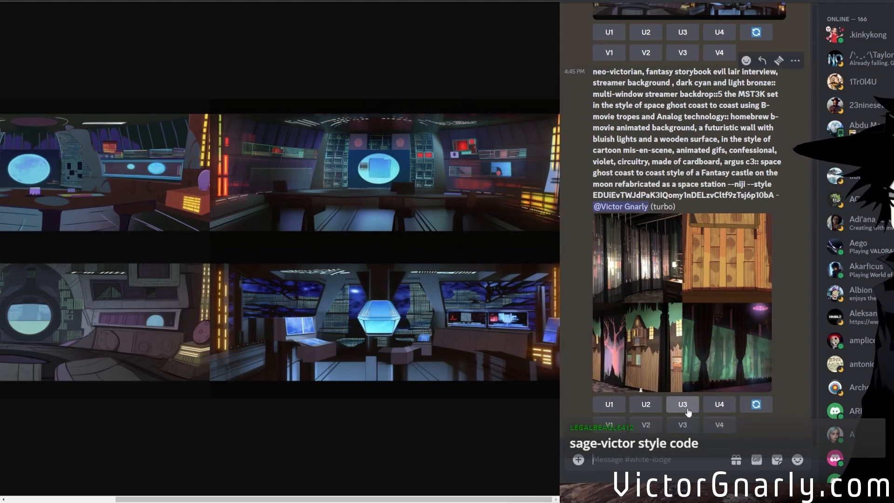
Rerun the combined neo-victorian evil lair backdrop prompt with "--ar 2:1" added at the end.
{"action": "left_click", "coordinate": [750, 409]}
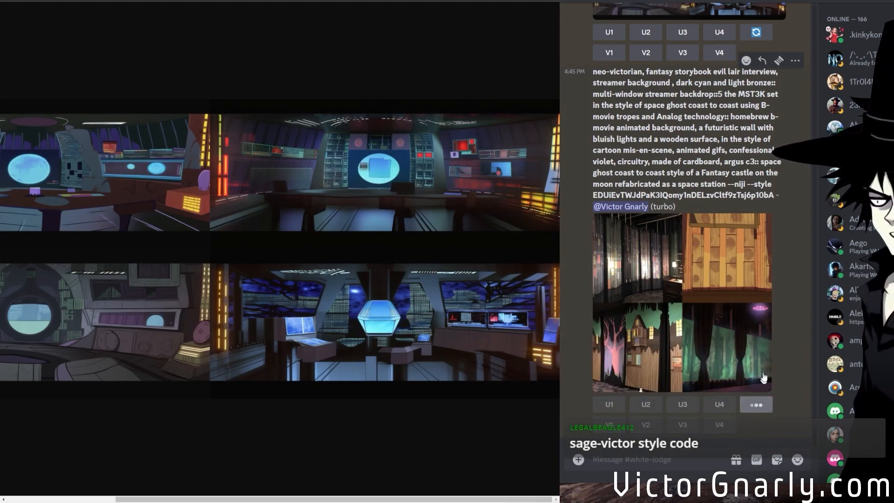
{"action": "scroll", "coordinate": [745, 254], "scroll_direction": "down", "scroll_amount": 5}
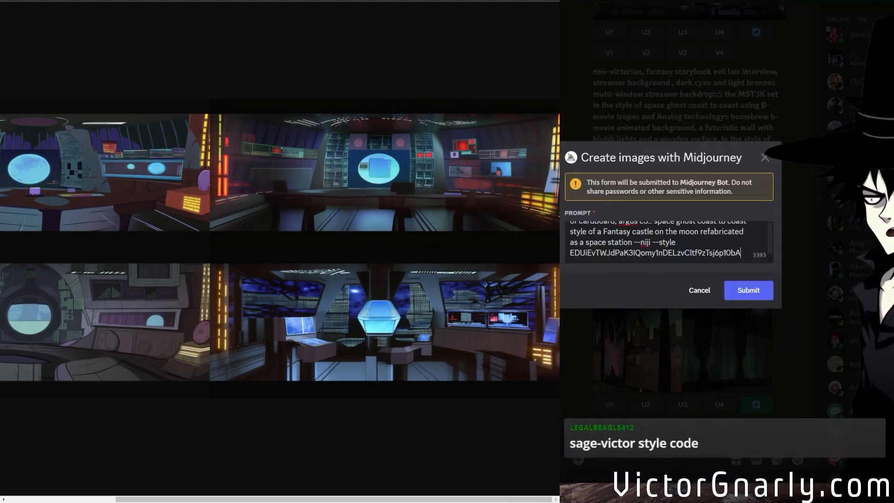
{"action": "type", "text": "0"}
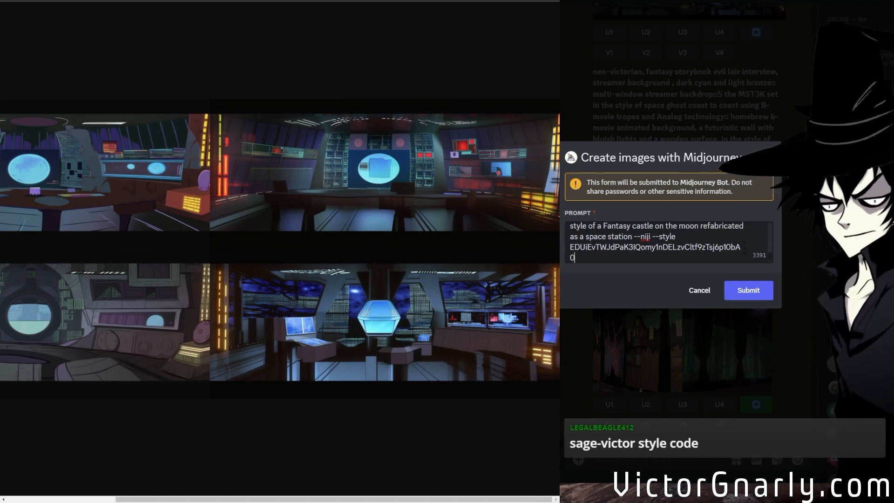
{"action": "key", "text": "BackSpace"}
{"action": "type", "text": "--ar 2:1"}
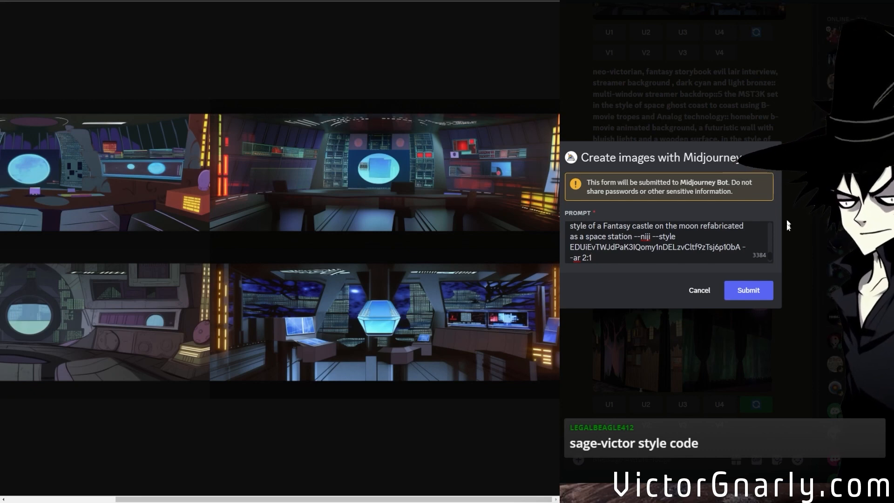
{"action": "left_click", "coordinate": [756, 295]}
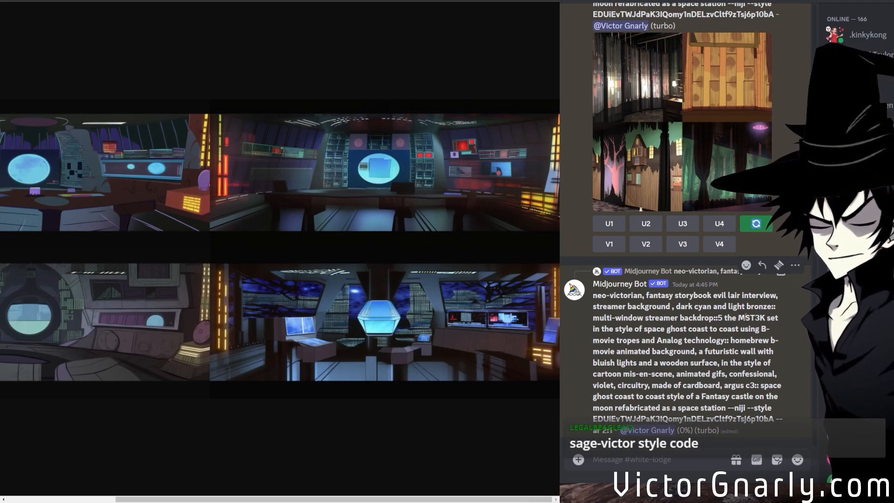
Open the square evil lair backdrop grid and the new 2:1 grid enlarged, and examine their curtain and forest stage images.
{"action": "left_click", "coordinate": [678, 162]}
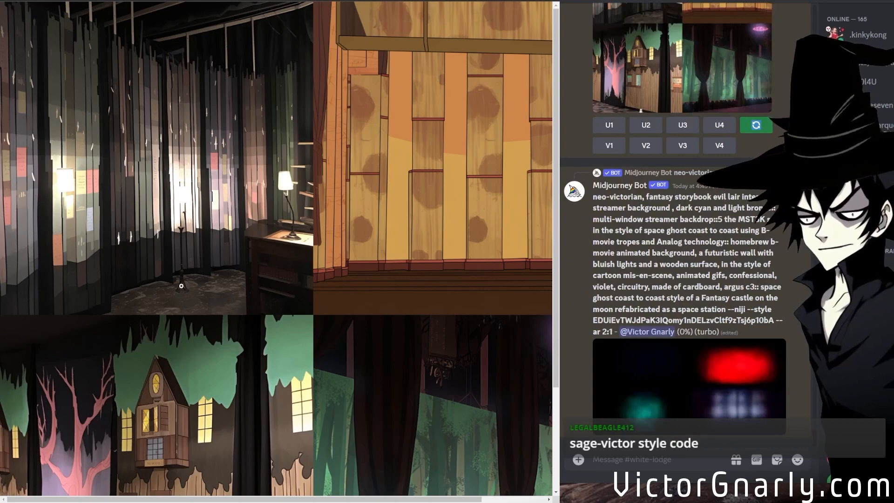
{"action": "scroll", "coordinate": [185, 471], "scroll_direction": "down", "scroll_amount": 3}
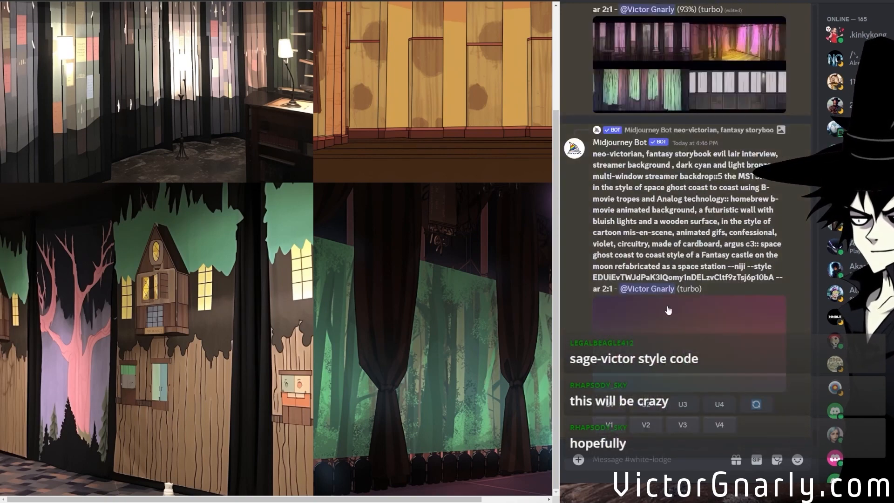
{"action": "middle_click", "coordinate": [668, 311]}
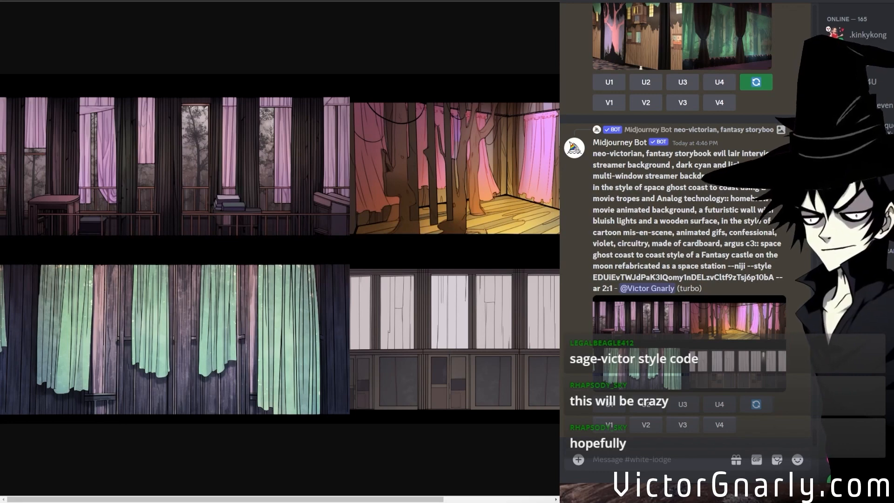
{"action": "left_click_drag", "start_coordinate": [238, 500], "coordinate": [163, 486]}
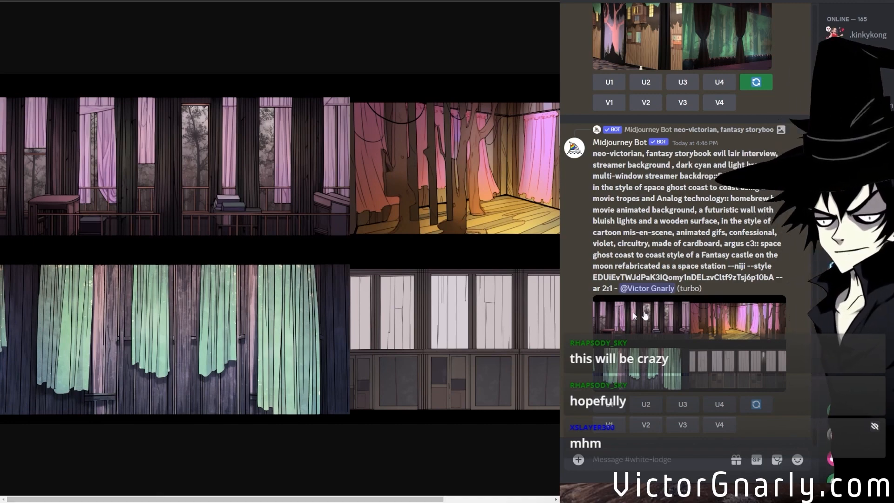
Reopen the 2:1 evil lair backdrop prompt for a rerun and weight its opening term as "neo-victorian::3".
{"action": "left_click", "coordinate": [758, 405]}
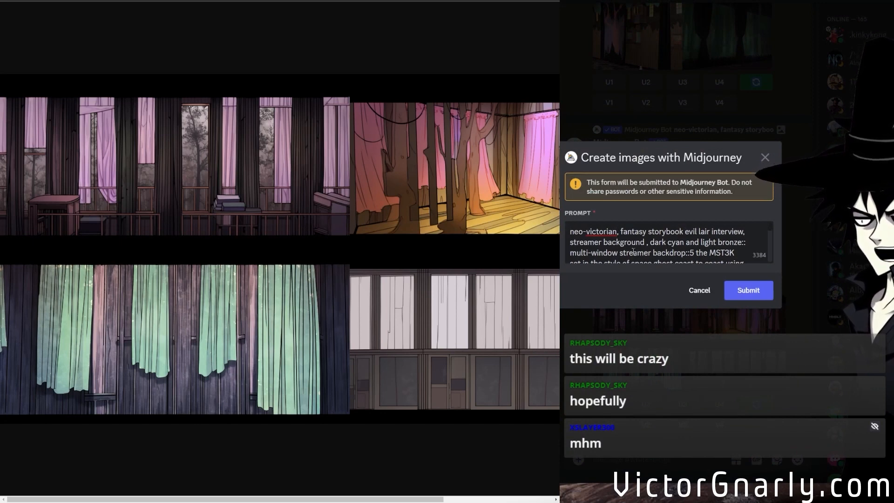
{"action": "scroll", "coordinate": [655, 252], "scroll_direction": "down", "scroll_amount": 5}
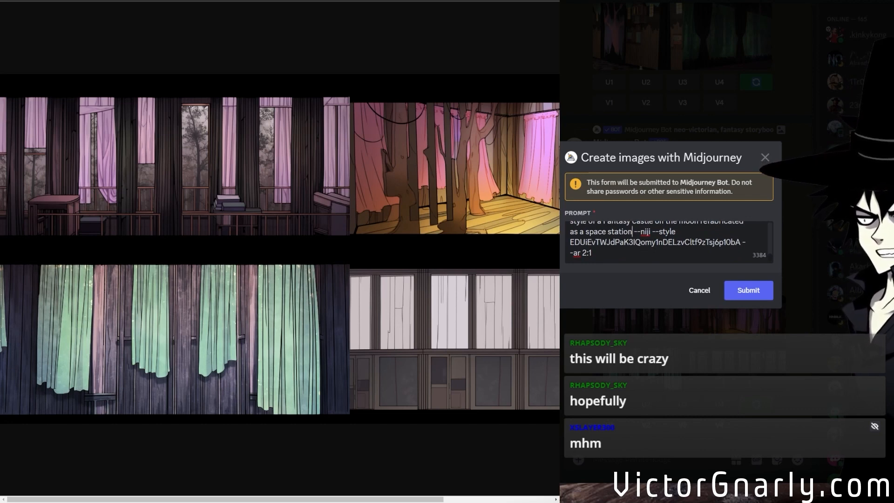
{"action": "scroll", "coordinate": [655, 242], "scroll_direction": "up", "scroll_amount": 5}
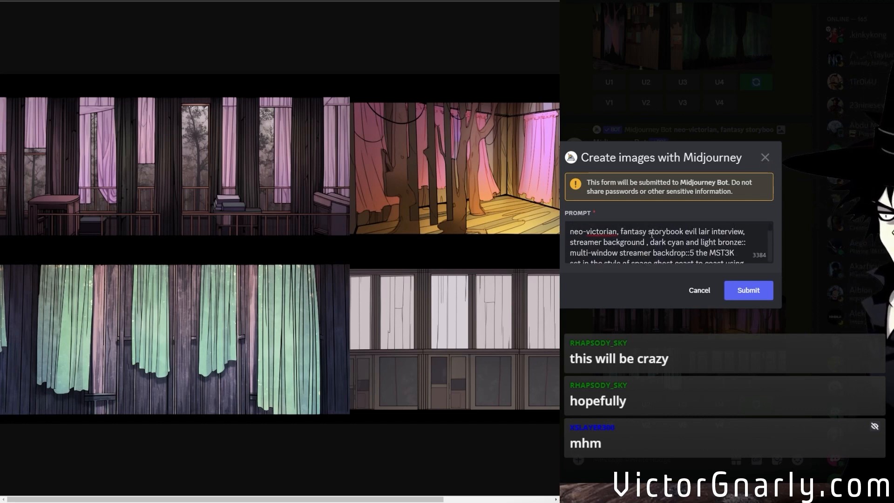
{"action": "left_click", "coordinate": [620, 232]}
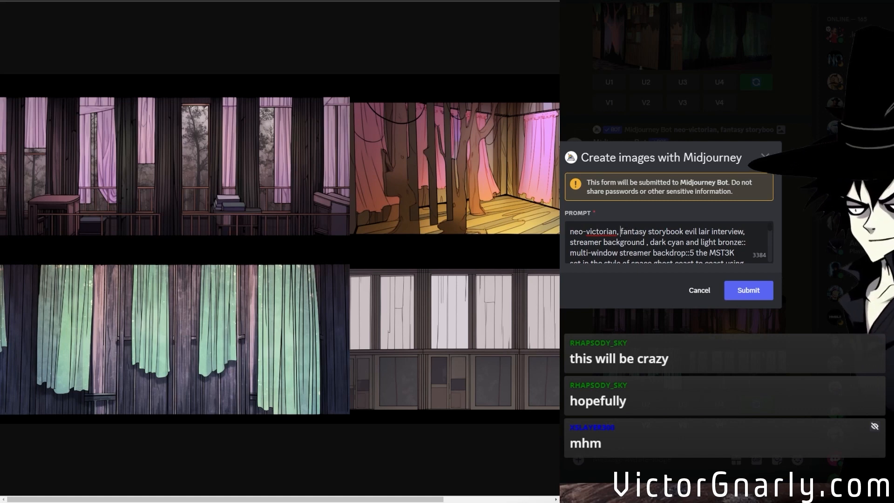
{"action": "key", "text": "BackSpace"}
{"action": "type", "text": "::3"}
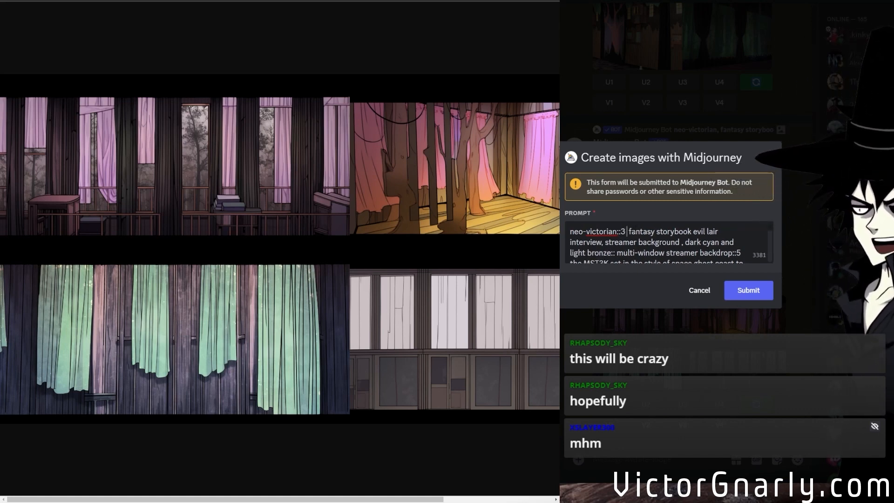
Set the weight after "Analog technology" to "::2", add "::4" after "space station", and submit the rerun.
{"action": "key", "text": "Down"}
{"action": "key", "text": "Down"}
{"action": "key", "text": "Down"}
{"action": "key", "text": "Down"}
{"action": "key", "text": "Down"}
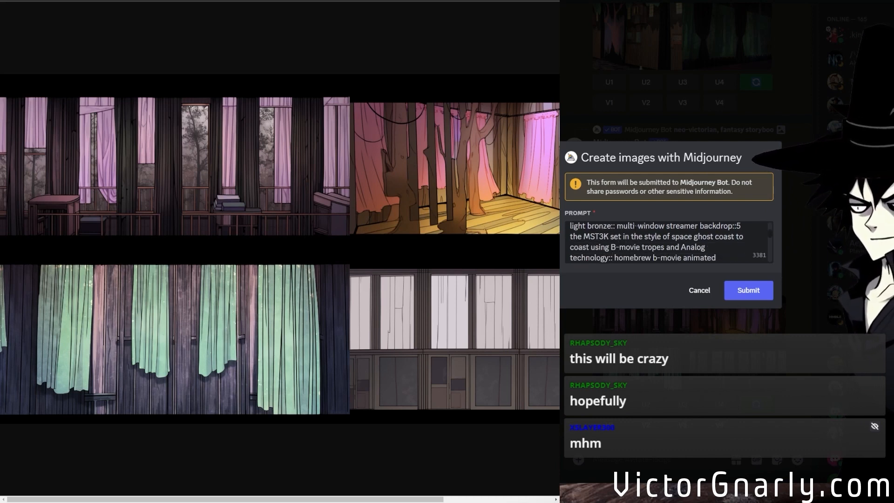
{"action": "type", "text": "2"}
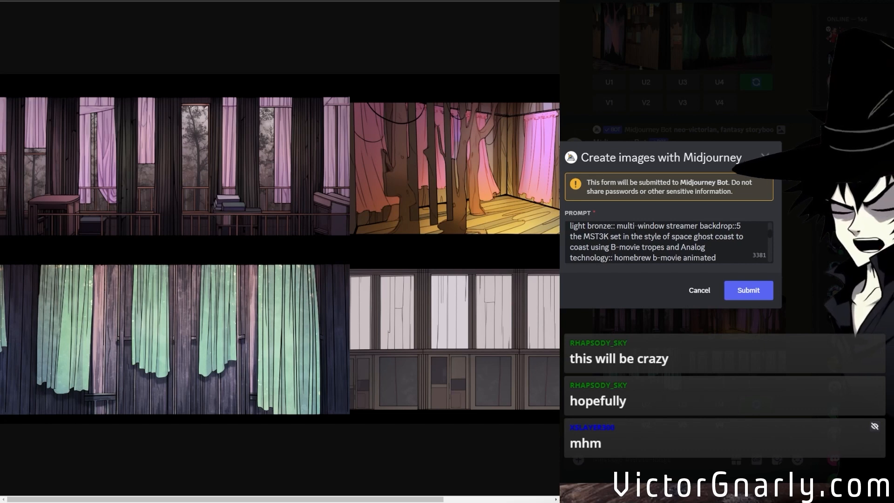
{"action": "key", "text": "Down"}
{"action": "key", "text": "Down"}
{"action": "key", "text": "Down"}
{"action": "key", "text": "Down"}
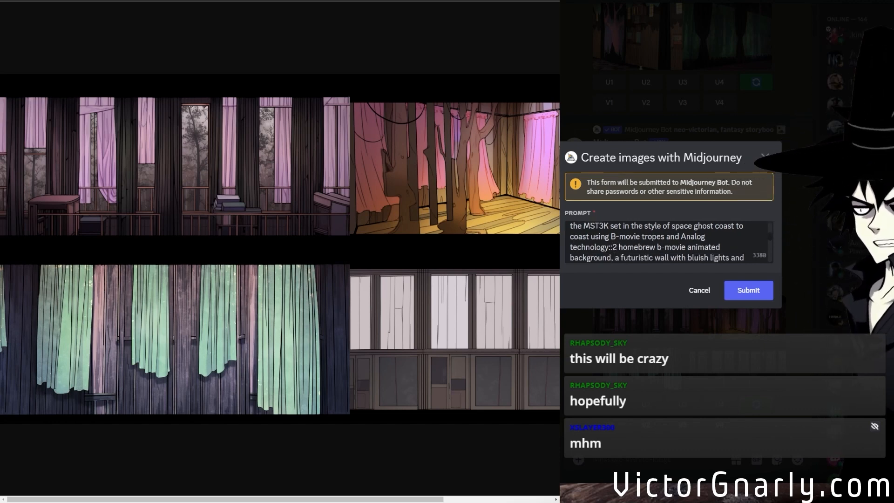
{"action": "key", "text": "Down"}
{"action": "key", "text": "Down"}
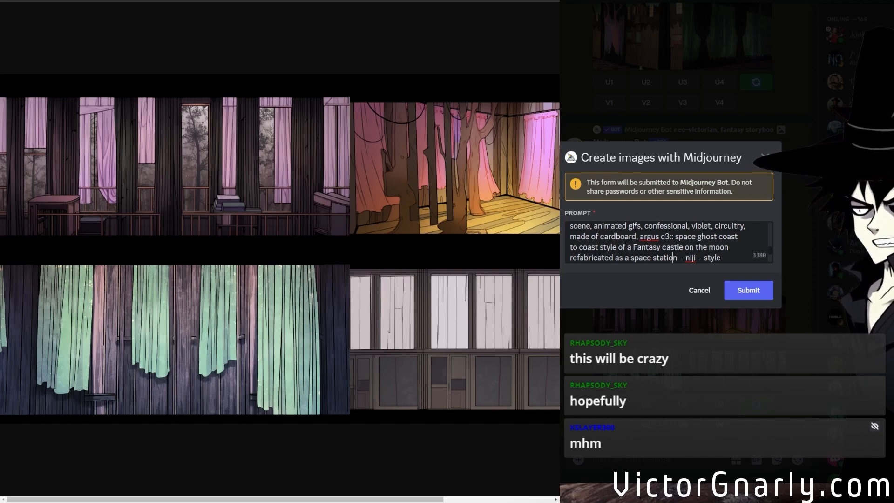
{"action": "type", "text": "::4"}
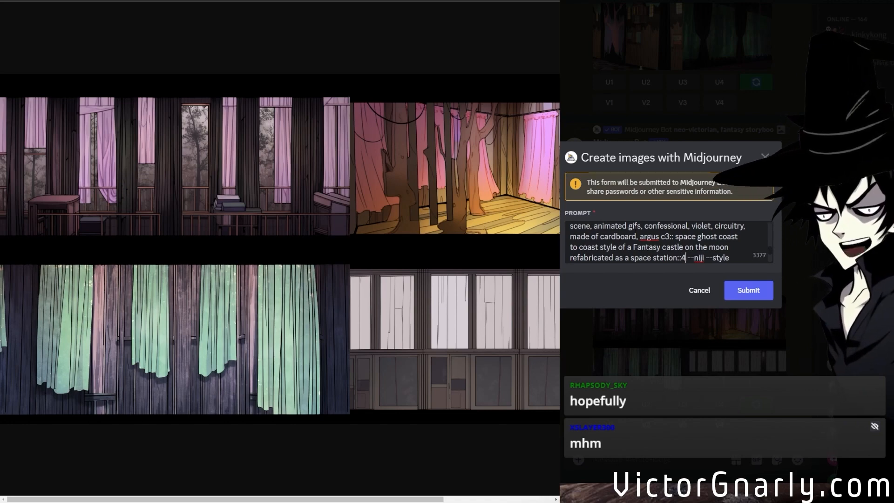
{"action": "scroll", "coordinate": [738, 219], "scroll_direction": "down", "scroll_amount": 2}
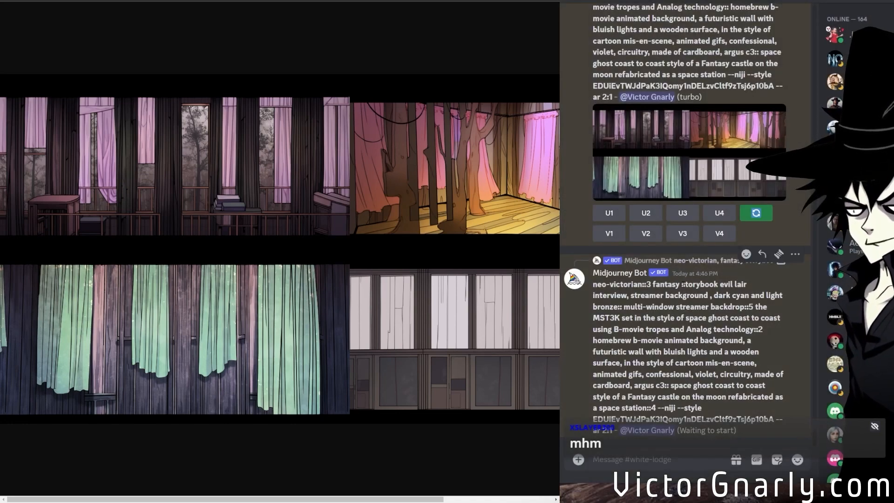
Find the earlier 21:9 multi-window streamer backdrop grid in the channel and select its "--niji 5" style code.
{"action": "scroll", "coordinate": [682, 286], "scroll_direction": "up", "scroll_amount": 12}
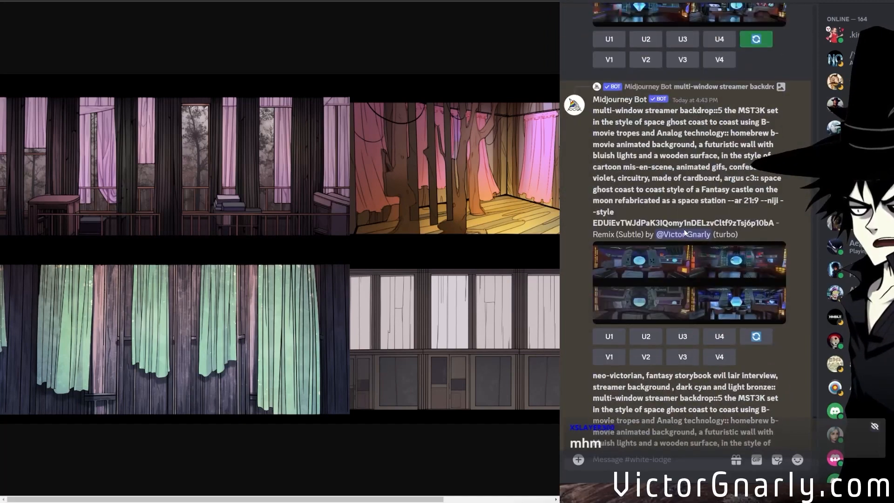
{"action": "scroll", "coordinate": [686, 258], "scroll_direction": "up", "scroll_amount": 4}
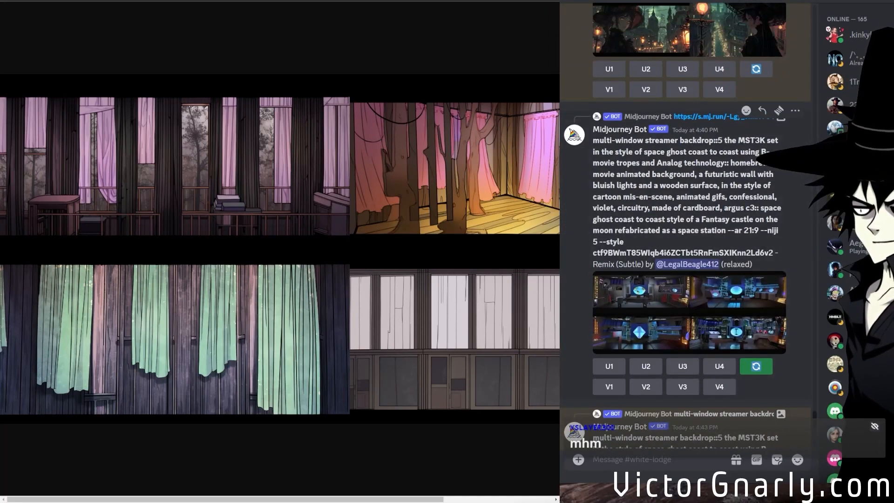
{"action": "left_click_drag", "start_coordinate": [773, 252], "coordinate": [592, 252]}
{"action": "scroll", "coordinate": [654, 276], "scroll_direction": "down", "scroll_amount": 15}
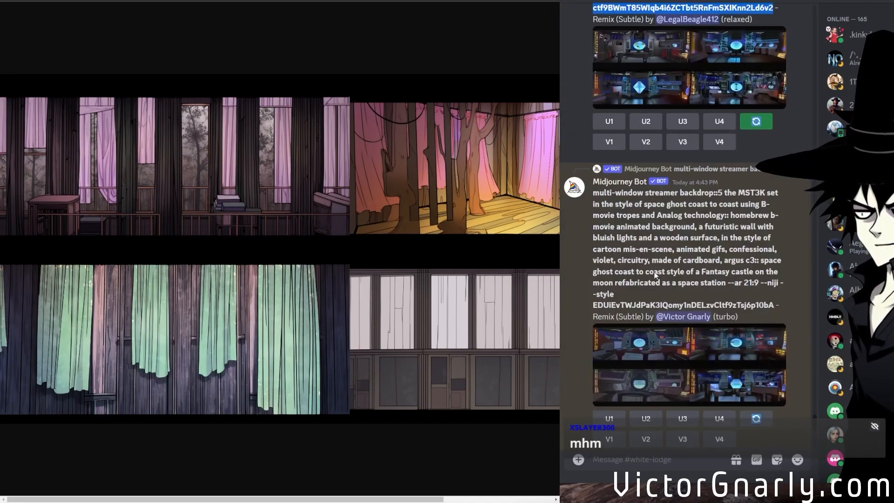
{"action": "scroll", "coordinate": [655, 276], "scroll_direction": "down", "scroll_amount": 8}
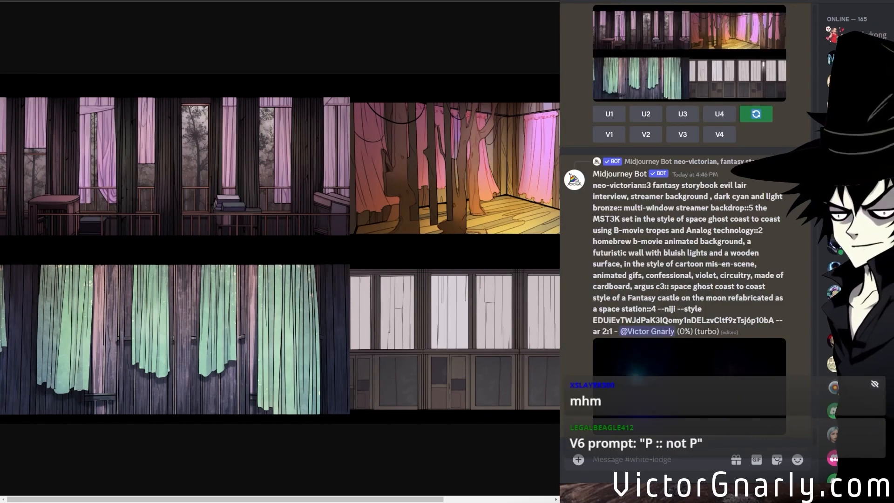
{"action": "type", "text": "/describe"}
{"action": "key", "text": "Return"}
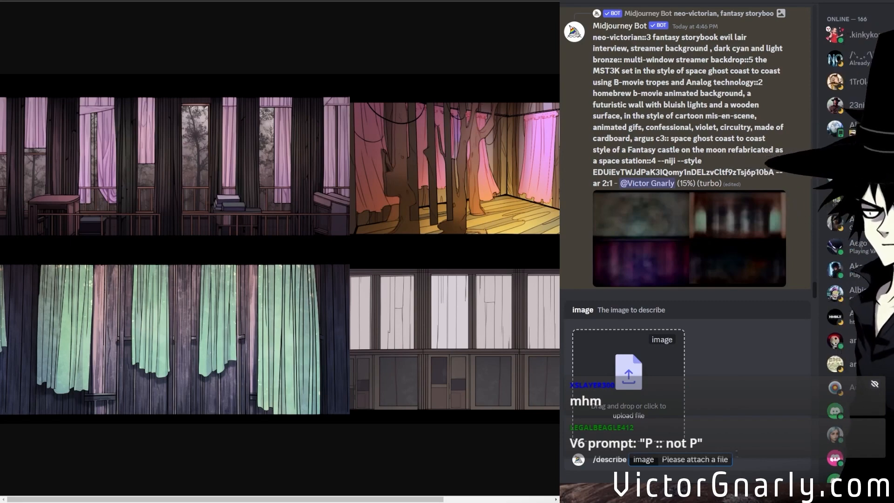
{"action": "left_click", "coordinate": [737, 459]}
{"action": "key", "text": "BackSpace"}
{"action": "key", "text": "BackSpace"}
{"action": "key", "text": "BackSpace"}
{"action": "key", "text": "BackSpace"}
{"action": "key", "text": "BackSpace"}
{"action": "key", "text": "BackSpace"}
{"action": "key", "text": "BackSpace"}
{"action": "key", "text": "BackSpace"}
{"action": "key", "text": "BackSpace"}
{"action": "key", "text": "BackSpace"}
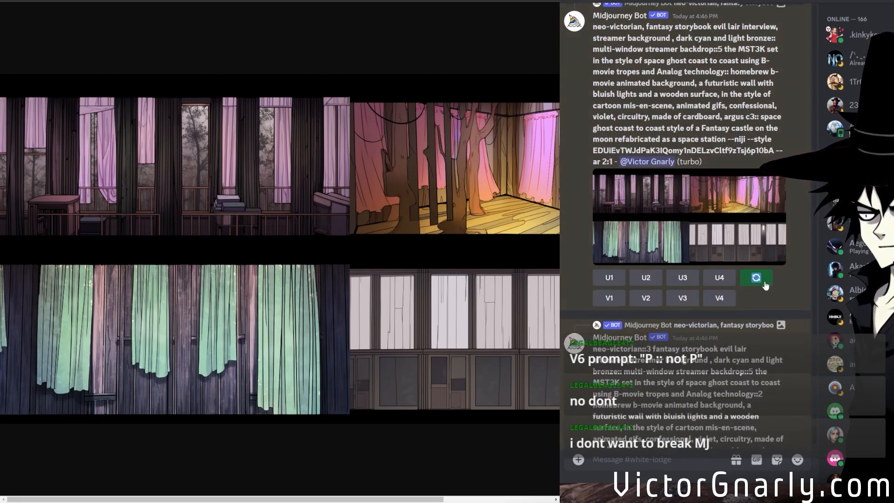
{"action": "left_click", "coordinate": [764, 282]}
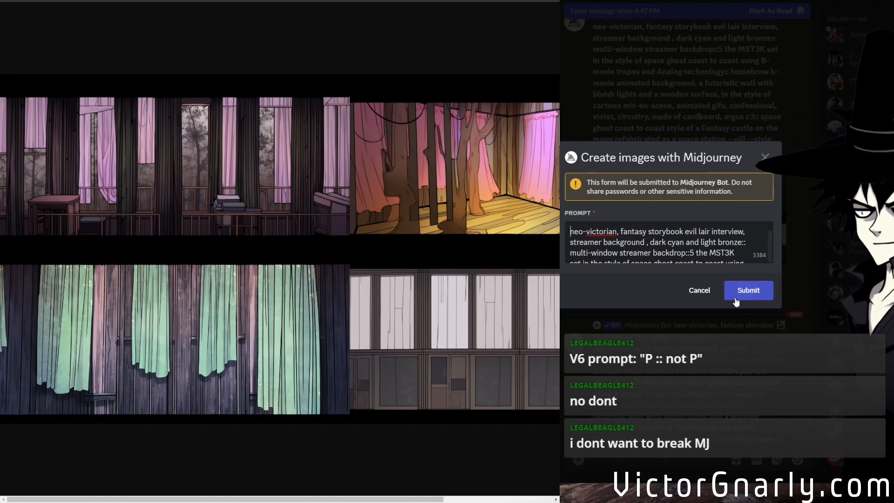
{"action": "left_click", "coordinate": [739, 293]}
Open the weighted neo-victorian::3 backdrop grid enlarged and examine its balcony, arched window, curtain and staircase images.
{"action": "scroll", "coordinate": [680, 382], "scroll_direction": "down", "scroll_amount": 4}
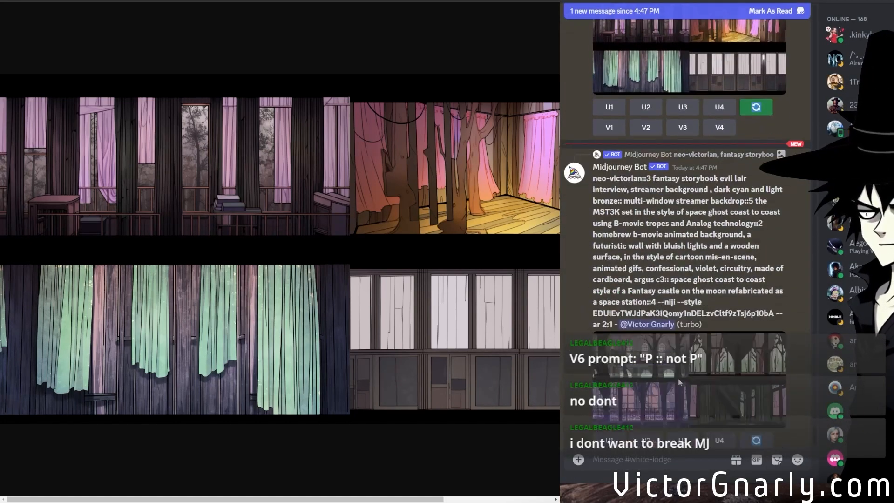
{"action": "left_click", "coordinate": [705, 355]}
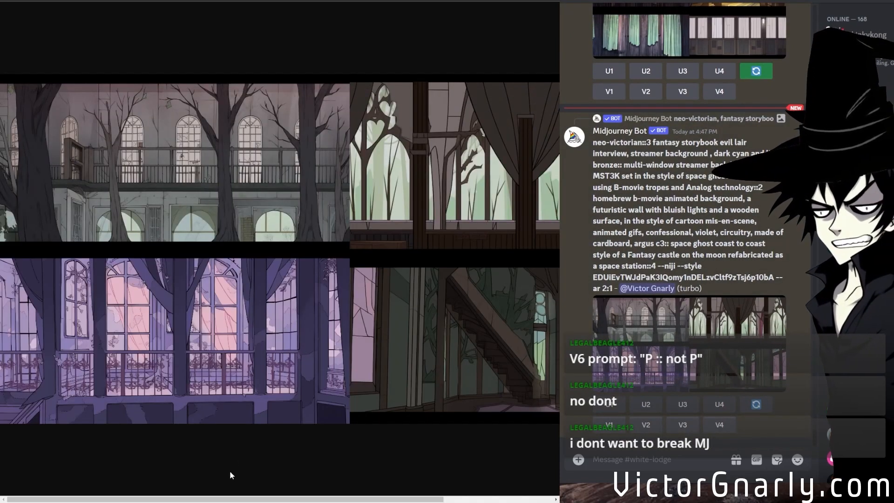
{"action": "left_click_drag", "start_coordinate": [214, 498], "coordinate": [107, 479]}
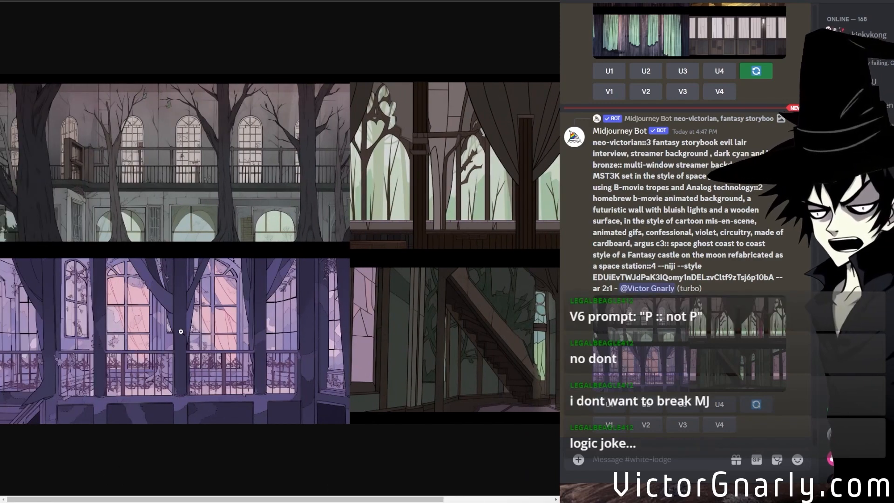
{"action": "scroll", "coordinate": [199, 328], "scroll_direction": "up", "scroll_amount": 2}
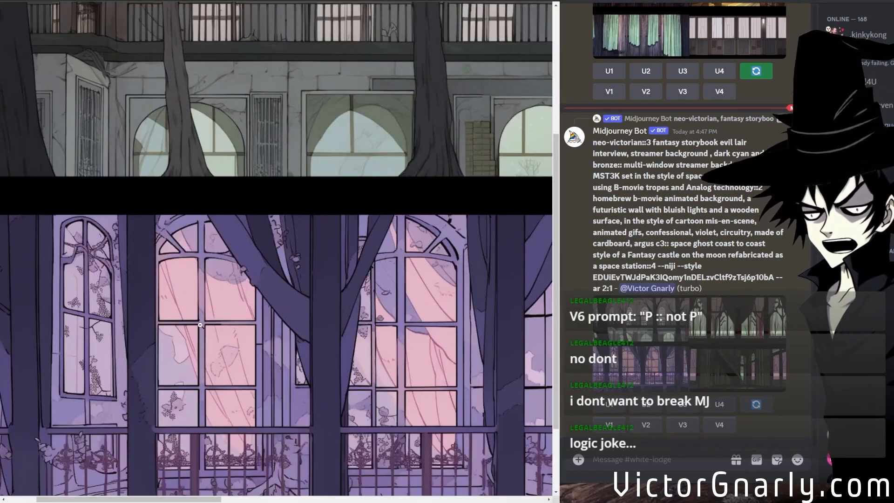
{"action": "scroll", "coordinate": [254, 322], "scroll_direction": "down", "scroll_amount": 1}
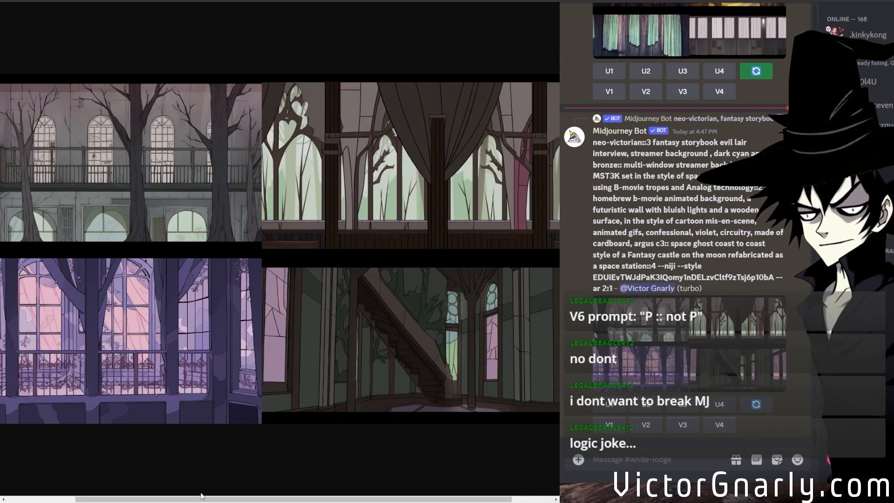
{"action": "left_click_drag", "start_coordinate": [201, 495], "coordinate": [307, 497]}
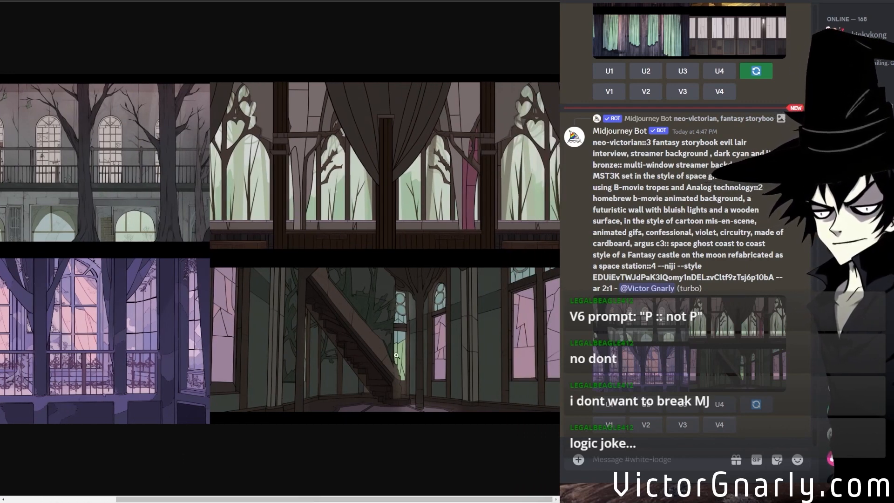
{"action": "left_click_drag", "start_coordinate": [303, 495], "coordinate": [192, 479]}
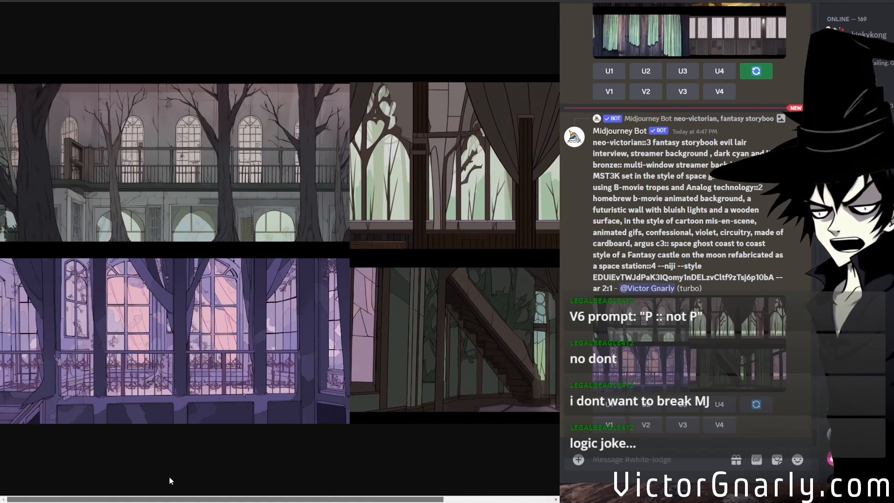
{"action": "left_click_drag", "start_coordinate": [190, 476], "coordinate": [362, 485]}
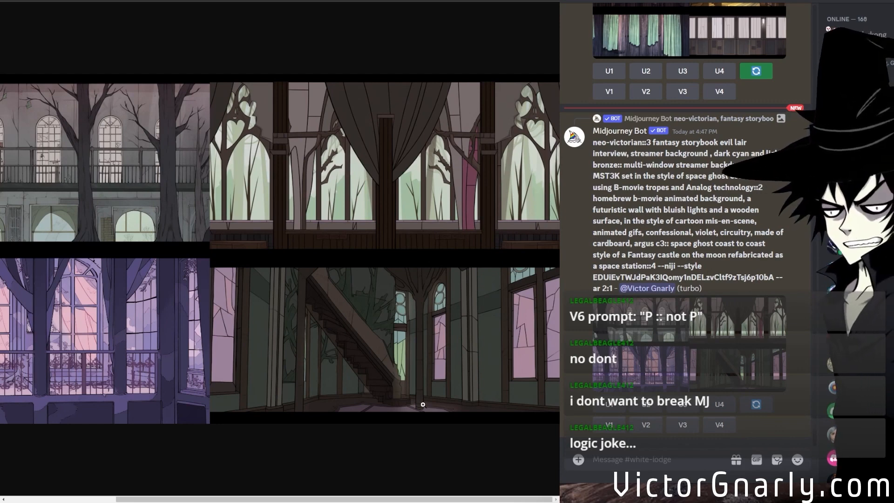
{"action": "left_click_drag", "start_coordinate": [294, 498], "coordinate": [328, 496]}
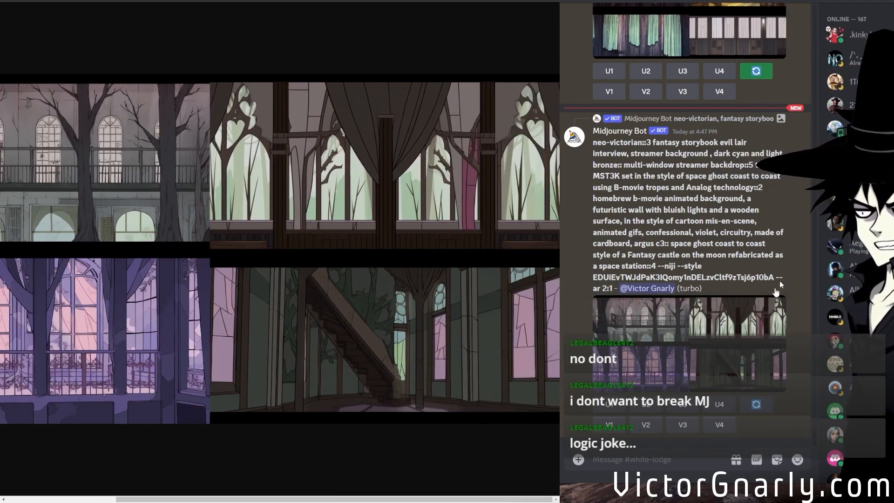
Rerun the weighted backdrop prompt with the comma after "homebrew b-movie animated background" replaced by "::5".
{"action": "left_click", "coordinate": [757, 404]}
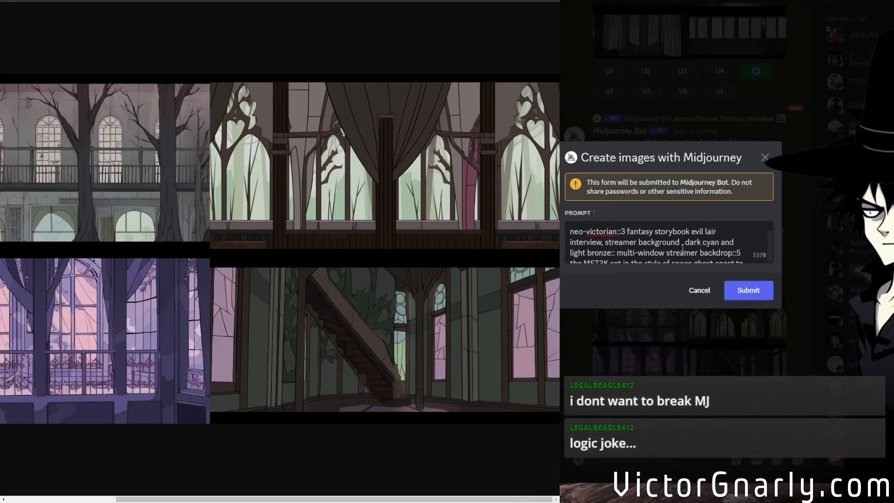
{"action": "scroll", "coordinate": [674, 243], "scroll_direction": "down", "scroll_amount": 1}
{"action": "scroll", "coordinate": [675, 244], "scroll_direction": "down", "scroll_amount": 10}
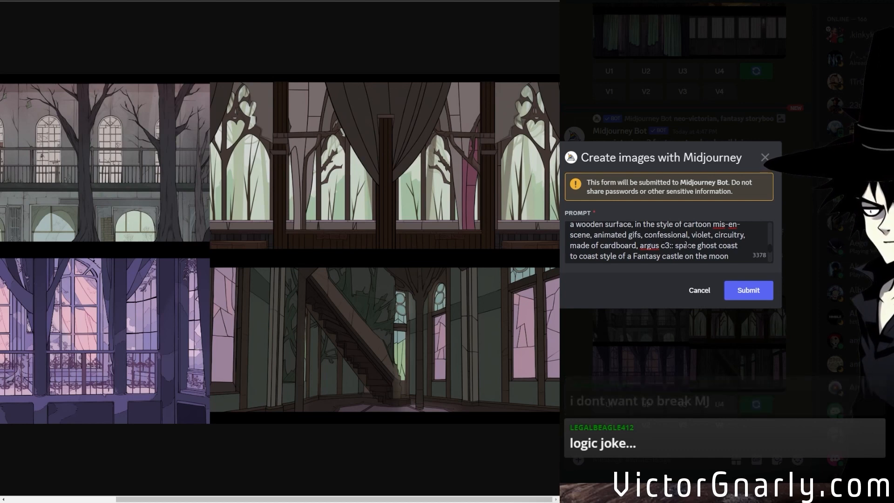
{"action": "scroll", "coordinate": [669, 242], "scroll_direction": "up", "scroll_amount": 3}
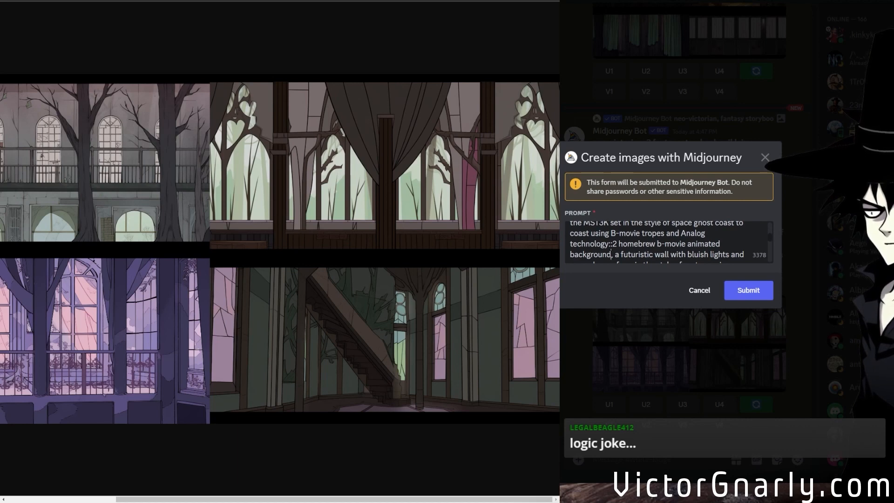
{"action": "type", "text": "::5"}
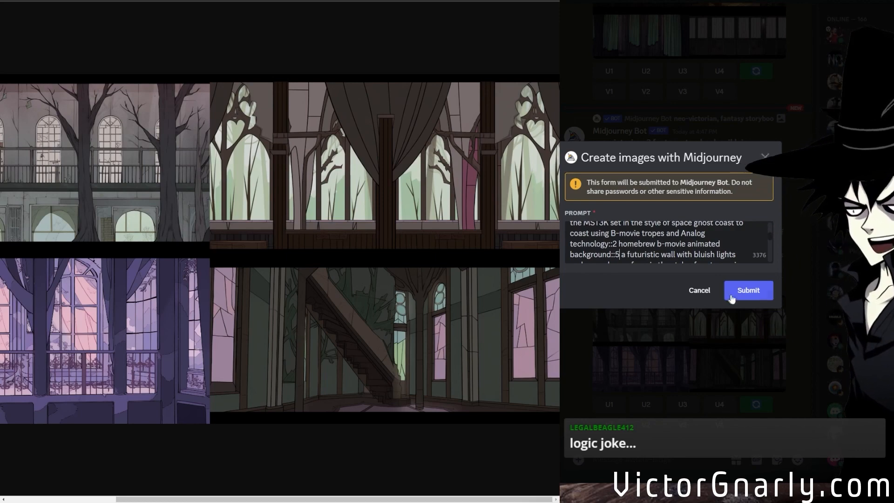
{"action": "left_click", "coordinate": [754, 289]}
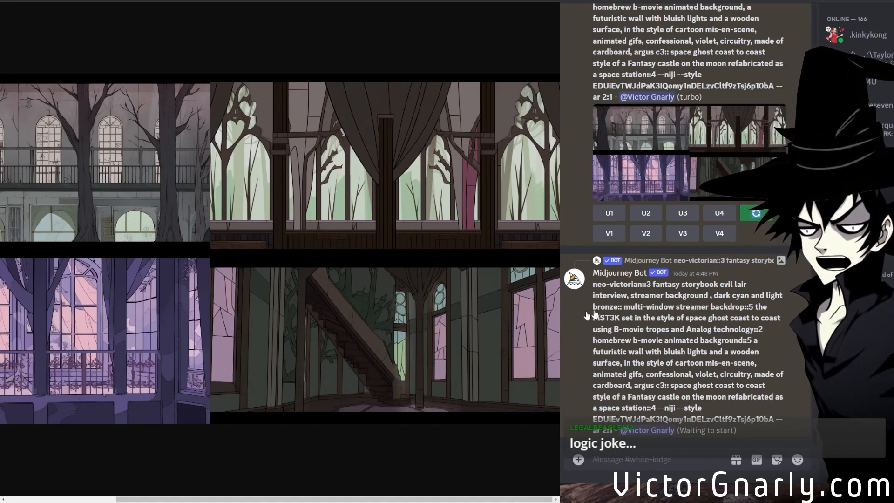
Open the earlier 21:9 space station backdrop grid and the green evil lair interview grid enlarged, and examine their images.
{"action": "scroll", "coordinate": [737, 314], "scroll_direction": "up", "scroll_amount": 3}
{"action": "scroll", "coordinate": [737, 315], "scroll_direction": "up", "scroll_amount": 10}
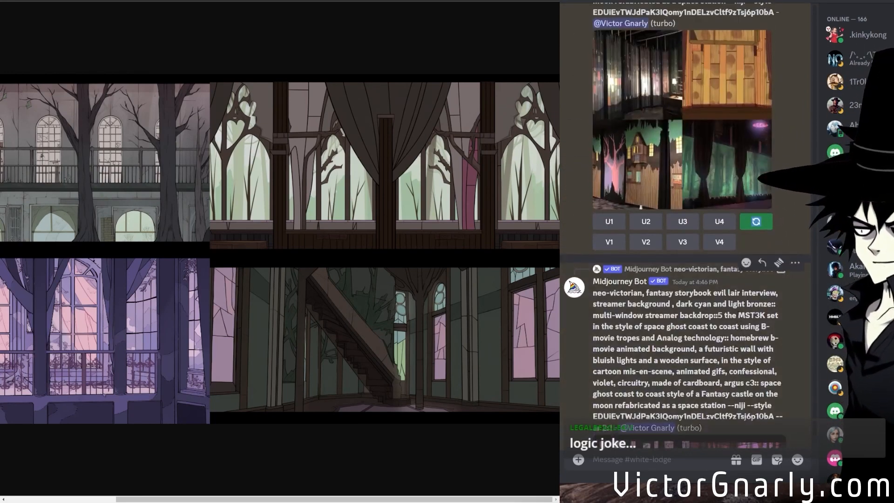
{"action": "left_click", "coordinate": [736, 316]}
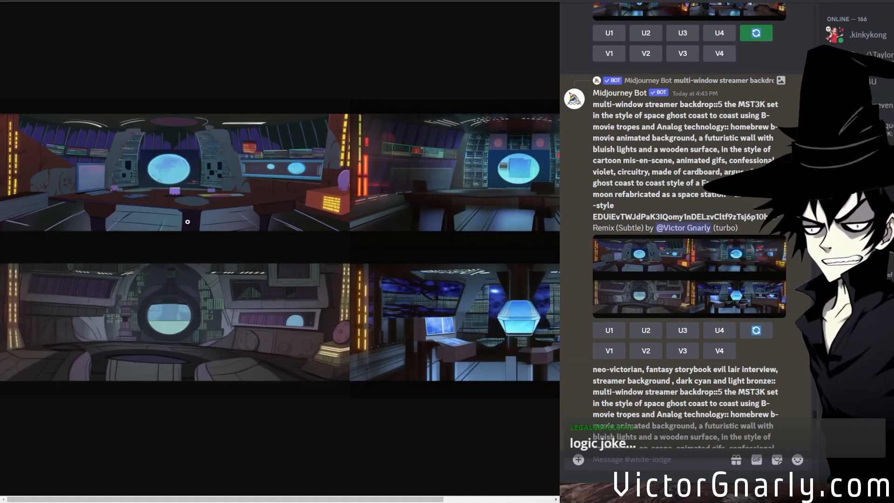
{"action": "scroll", "coordinate": [723, 265], "scroll_direction": "up", "scroll_amount": 15}
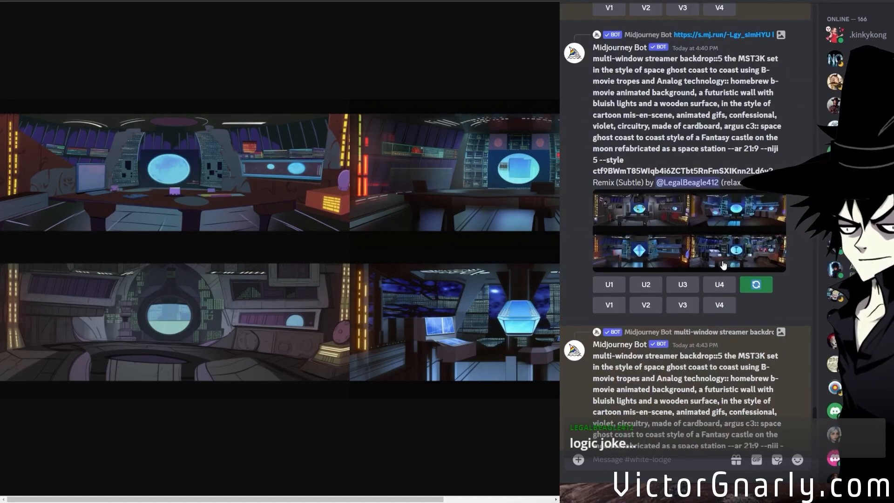
{"action": "scroll", "coordinate": [722, 264], "scroll_direction": "up", "scroll_amount": 20}
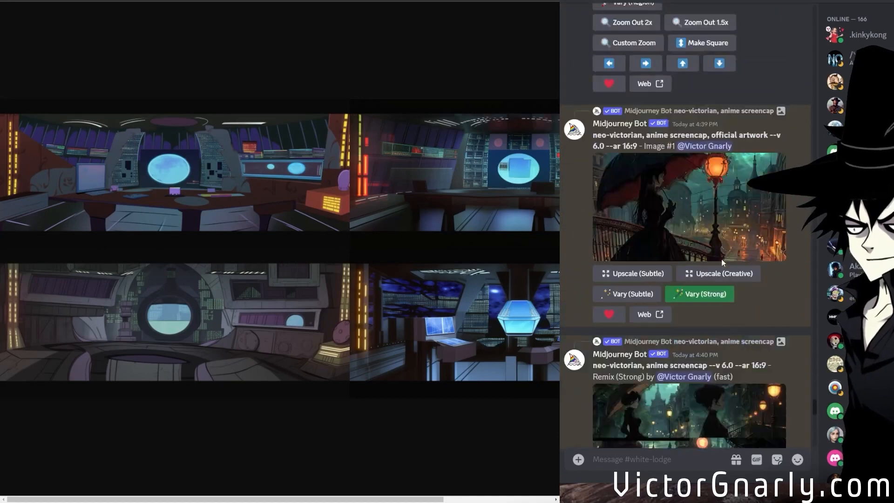
{"action": "scroll", "coordinate": [718, 205], "scroll_direction": "up", "scroll_amount": 4}
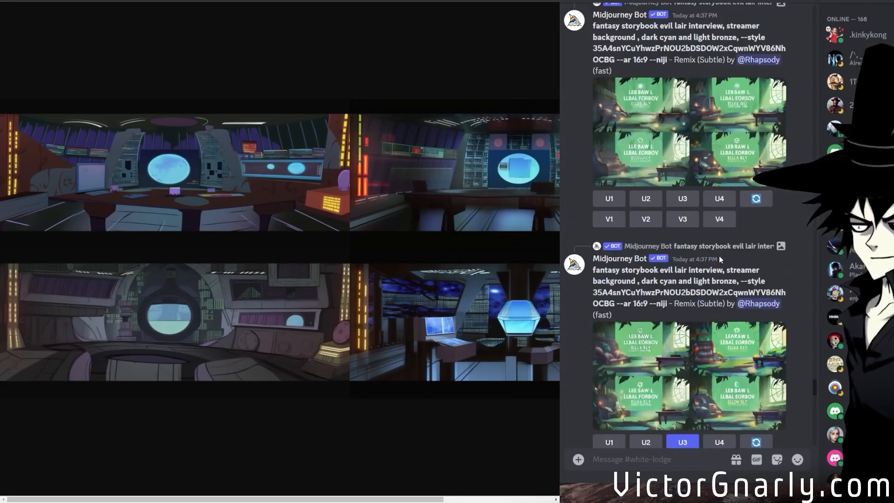
{"action": "left_click", "coordinate": [713, 225]}
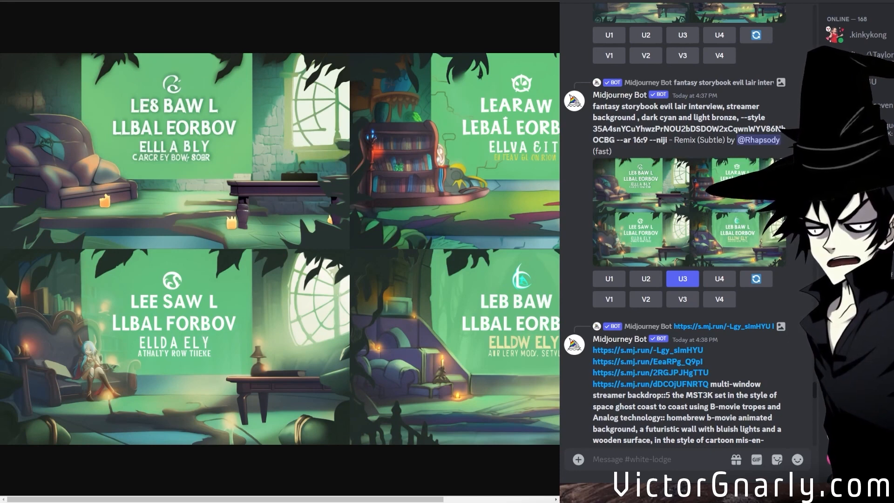
{"action": "left_click_drag", "start_coordinate": [245, 499], "coordinate": [135, 493]}
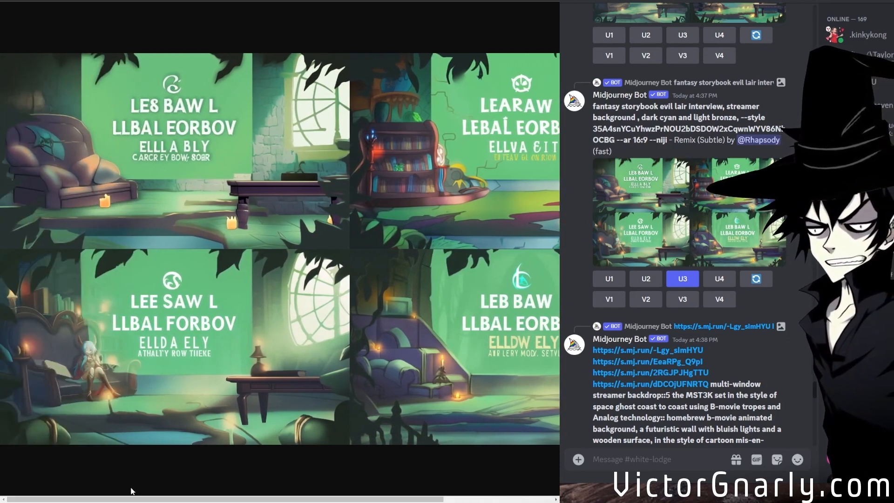
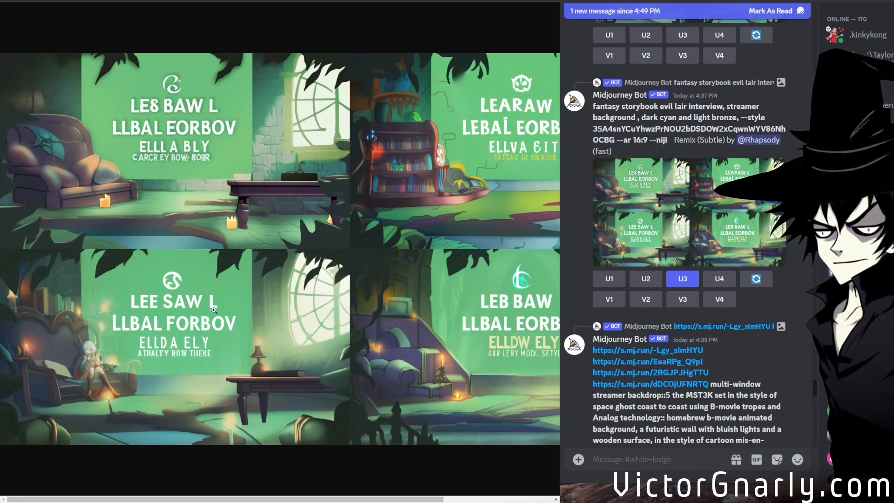
Return to the newest channel messages and open the posted white image with blue flowers and columns enlarged.
{"action": "left_click_drag", "start_coordinate": [197, 499], "coordinate": [496, 386]}
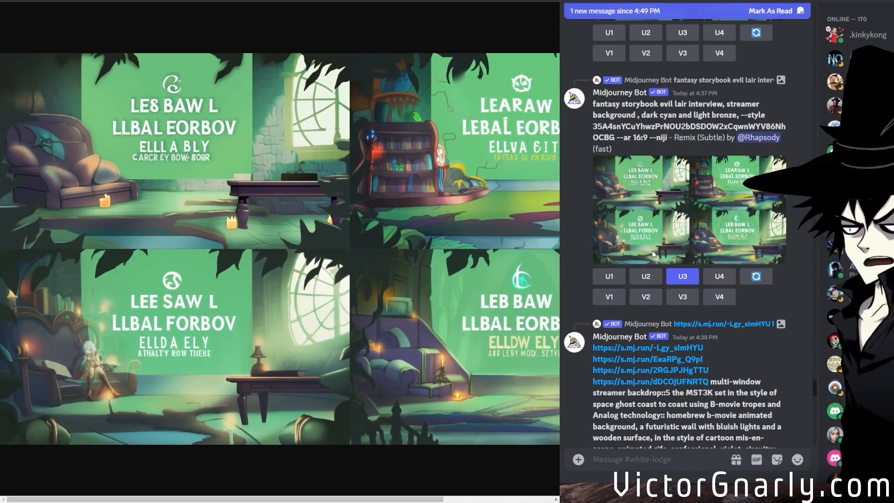
{"action": "scroll", "coordinate": [717, 308], "scroll_direction": "down", "scroll_amount": 10}
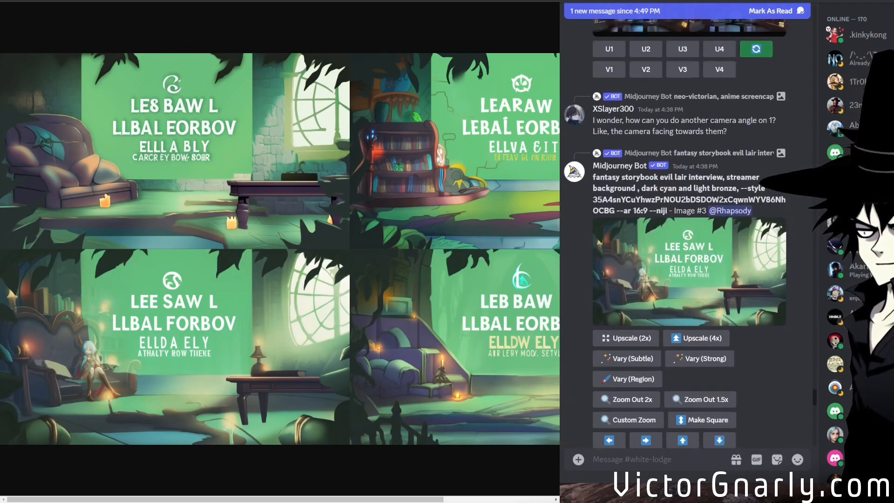
{"action": "scroll", "coordinate": [717, 309], "scroll_direction": "down", "scroll_amount": 10}
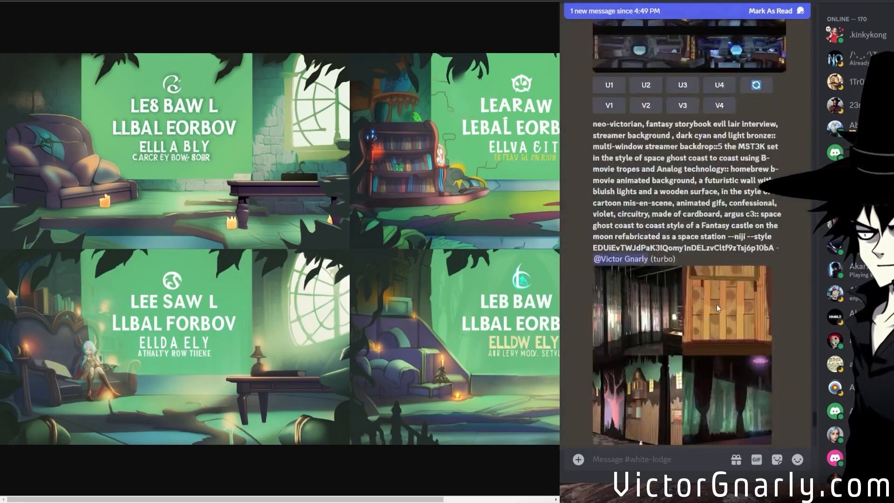
{"action": "scroll", "coordinate": [714, 301], "scroll_direction": "down", "scroll_amount": 7}
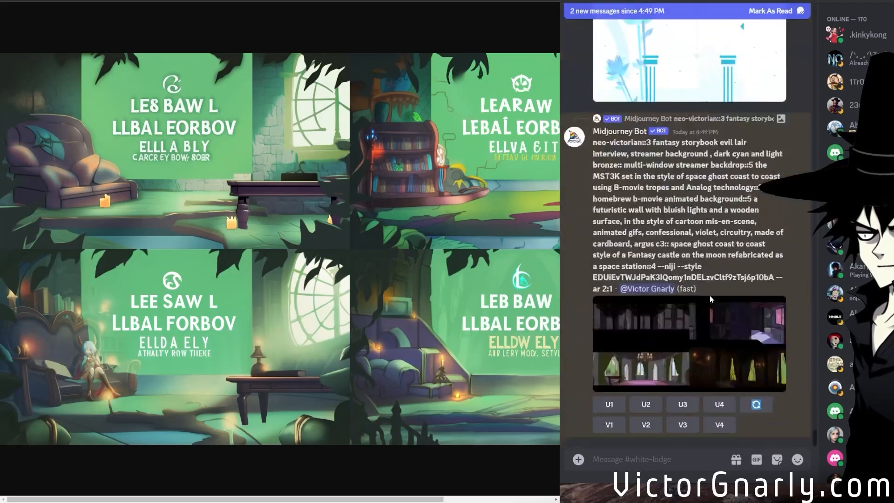
{"action": "scroll", "coordinate": [710, 296], "scroll_direction": "up", "scroll_amount": 5}
{"action": "left_click", "coordinate": [681, 289]}
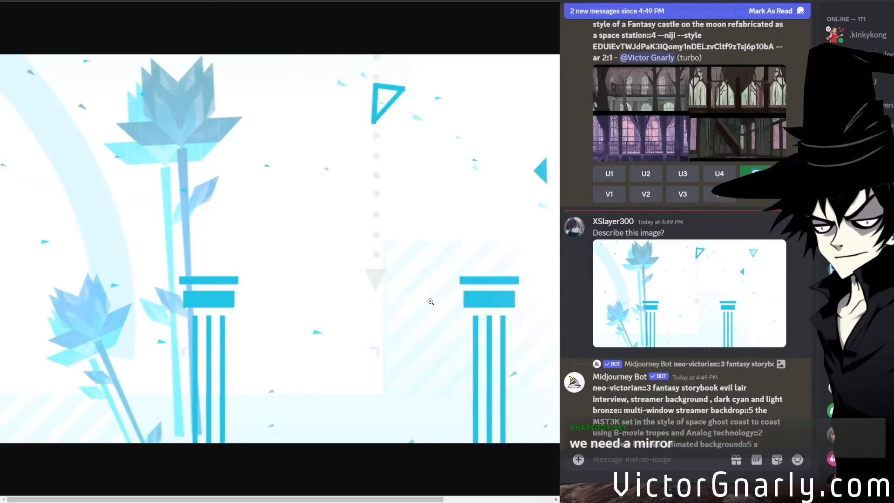
Run Midjourney's describe command on the posted image of blue flowers and columns.
{"action": "scroll", "coordinate": [774, 295], "scroll_direction": "down", "scroll_amount": 5}
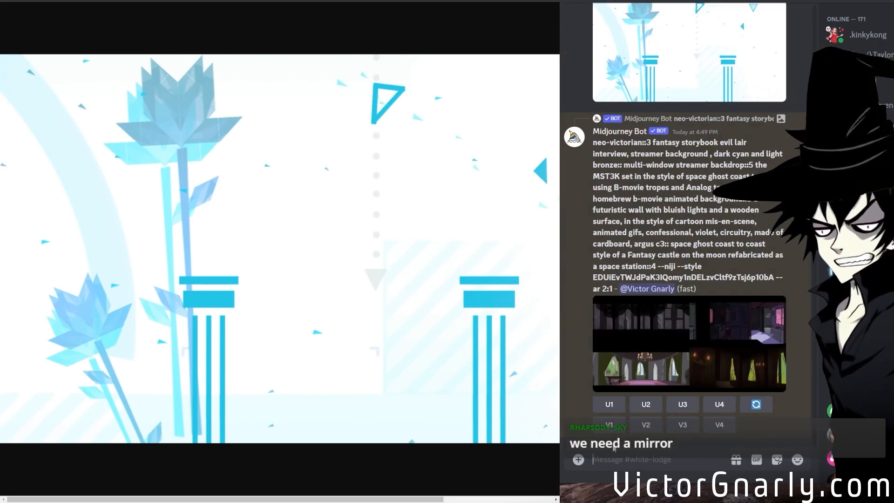
{"action": "type", "text": "/"}
{"action": "key", "text": "BackSpace"}
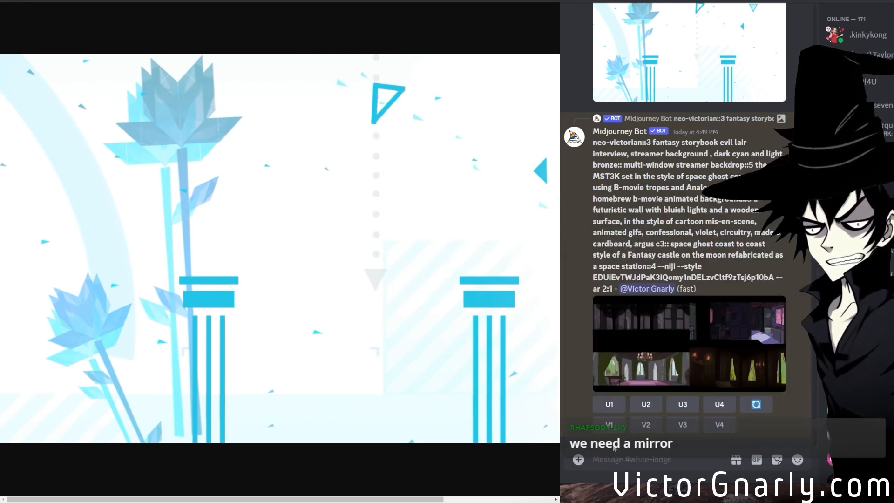
{"action": "type", "text": "/des"}
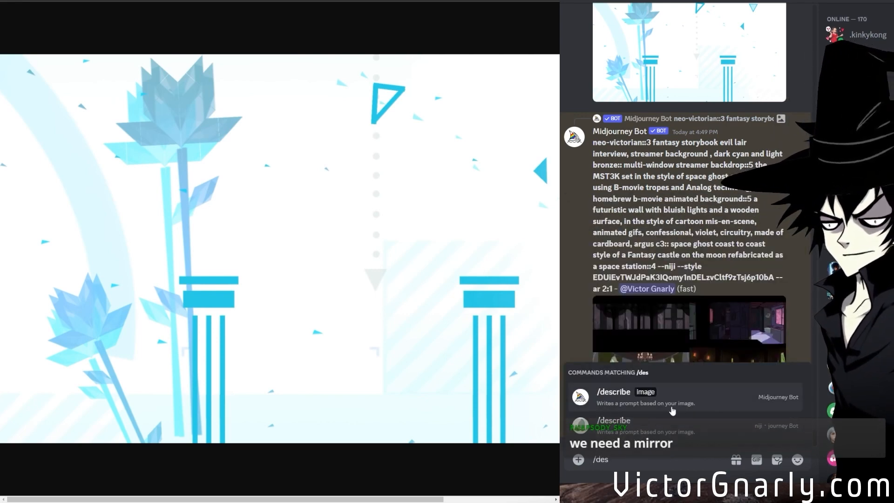
{"action": "left_click", "coordinate": [672, 410]}
{"action": "left_click_drag", "start_coordinate": [561, 367], "coordinate": [668, 411]}
{"action": "key", "text": "Return"}
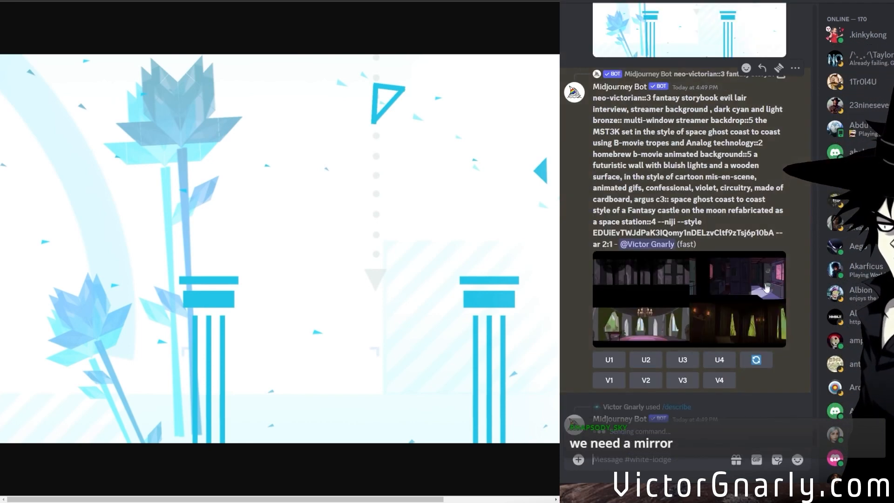
Open the newest 2:1 neo-victorian::3 backdrop grid and the comfy couch evil lair grid enlarged, and examine their images.
{"action": "middle_click", "coordinate": [664, 324]}
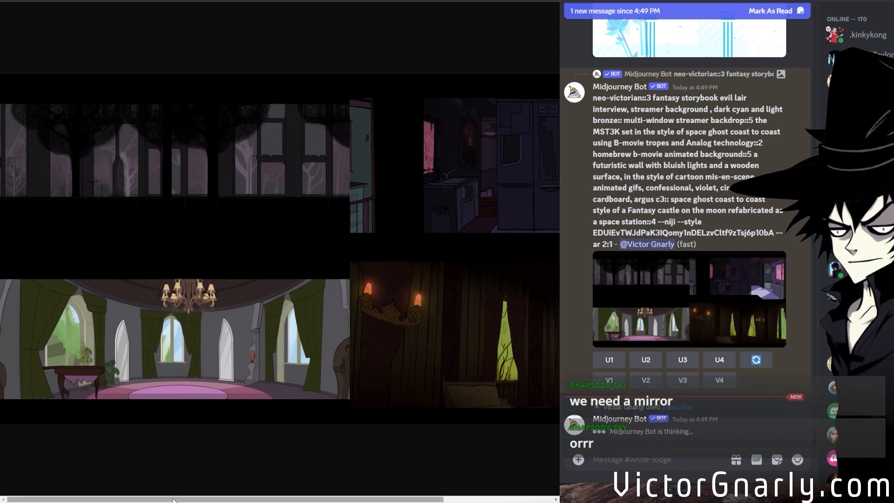
{"action": "left_click_drag", "start_coordinate": [181, 499], "coordinate": [350, 482]}
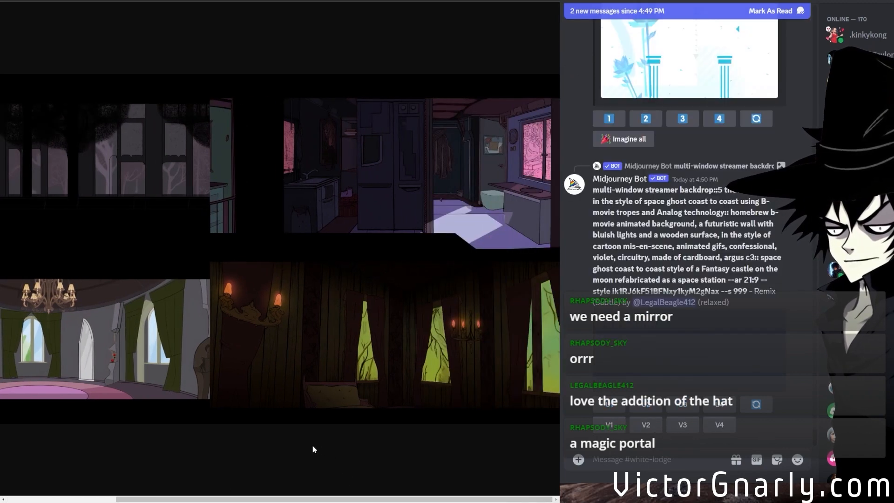
{"action": "left_click_drag", "start_coordinate": [307, 499], "coordinate": [202, 497]}
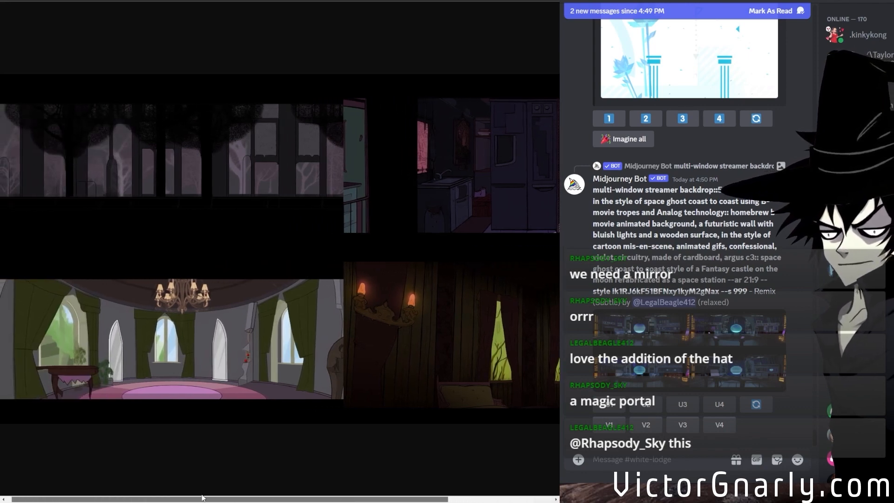
{"action": "left_click_drag", "start_coordinate": [202, 497], "coordinate": [197, 497]}
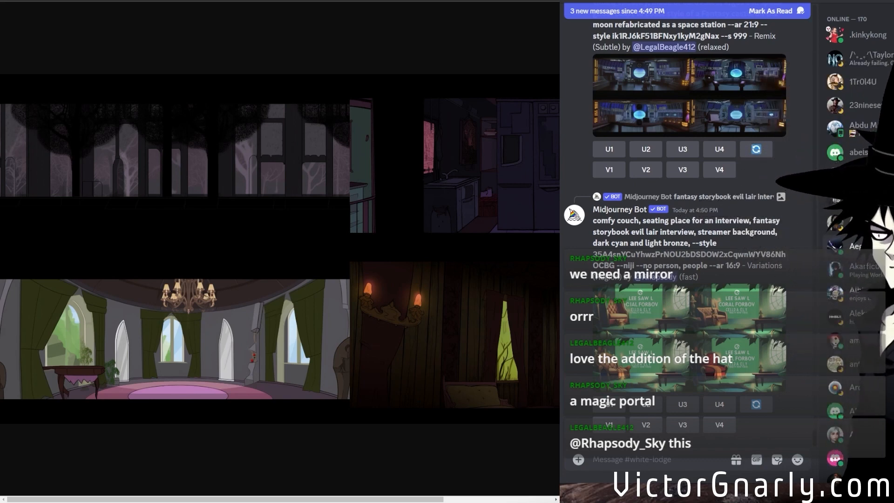
{"action": "middle_click", "coordinate": [728, 352]}
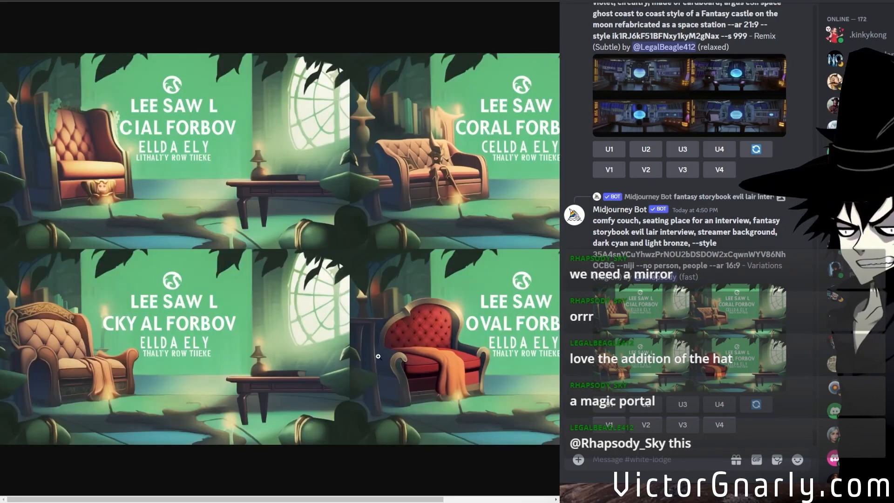
{"action": "scroll", "coordinate": [715, 298], "scroll_direction": "up", "scroll_amount": 3}
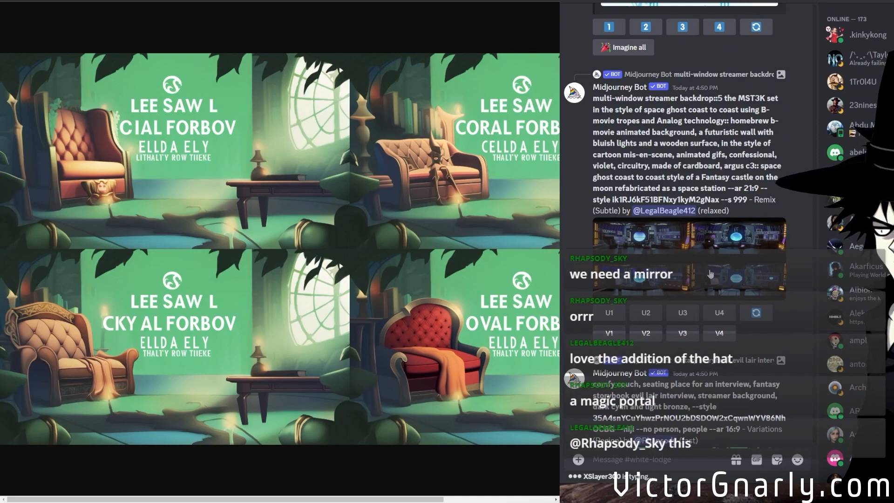
Open the remixed 21:9 multi-window streamer backdrop grid at full size and examine the desks, consoles and glowing orbs in its four images.
{"action": "middle_click", "coordinate": [710, 274]}
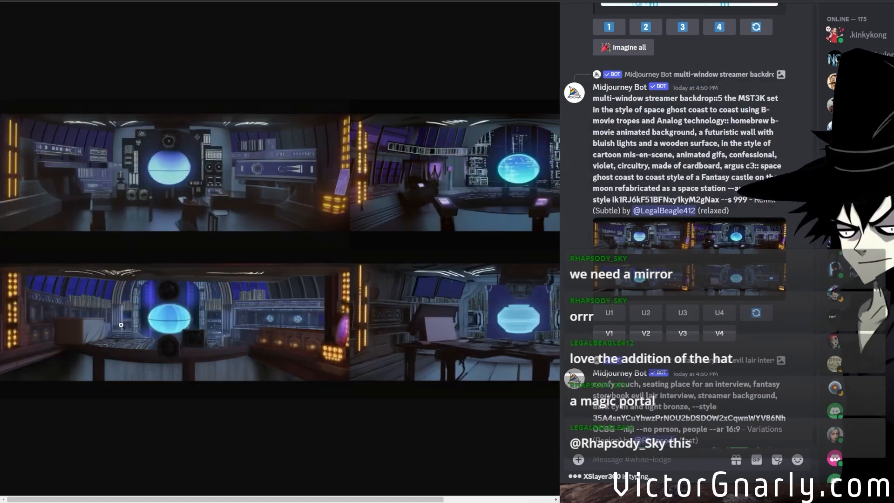
{"action": "left_click", "coordinate": [203, 333]}
{"action": "scroll", "coordinate": [177, 389], "scroll_direction": "up", "scroll_amount": 4}
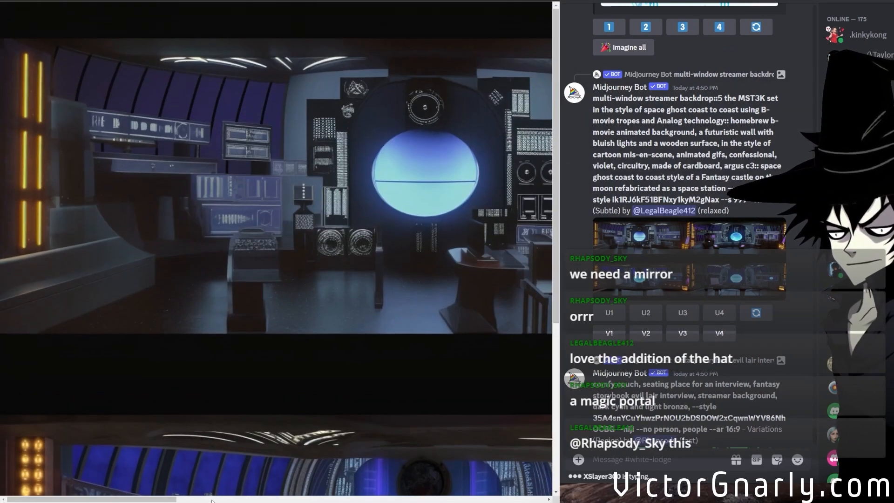
{"action": "left_click", "coordinate": [213, 500]}
{"action": "left_click_drag", "start_coordinate": [233, 499], "coordinate": [437, 492]}
{"action": "scroll", "coordinate": [308, 450], "scroll_direction": "down", "scroll_amount": 5}
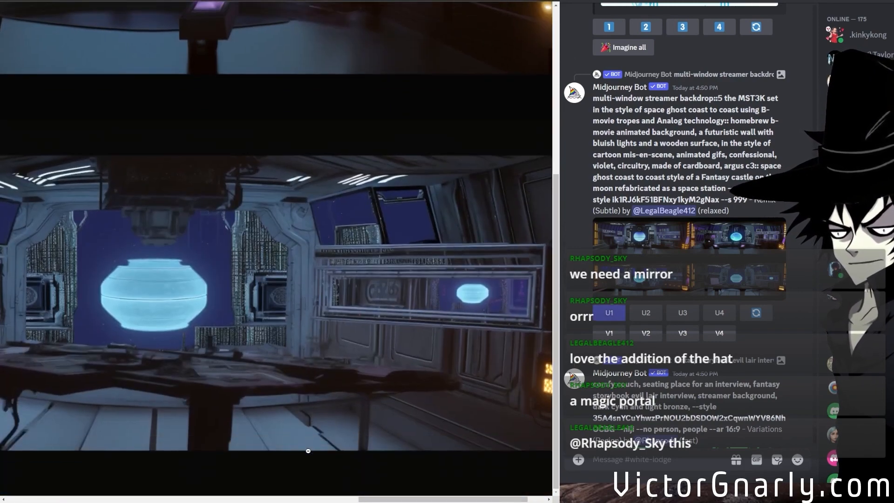
{"action": "left_click", "coordinate": [332, 499]}
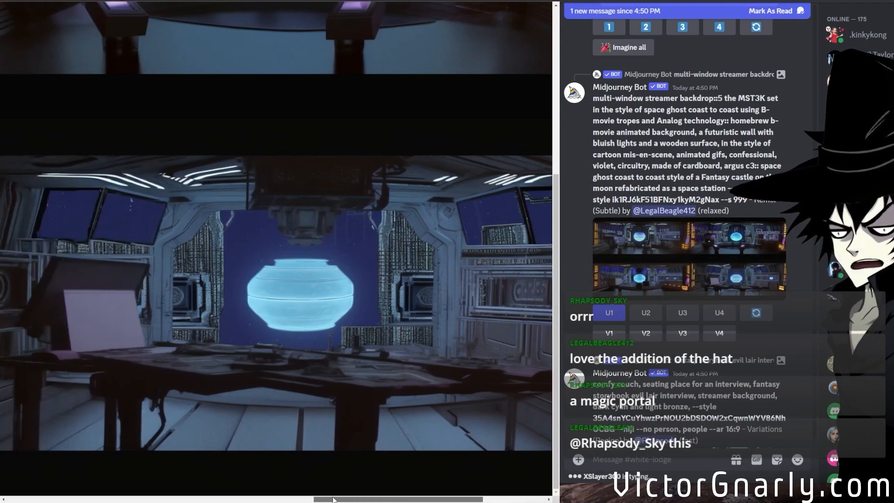
{"action": "left_click_drag", "start_coordinate": [333, 499], "coordinate": [28, 486]}
{"action": "scroll", "coordinate": [258, 346], "scroll_direction": "up", "scroll_amount": 5}
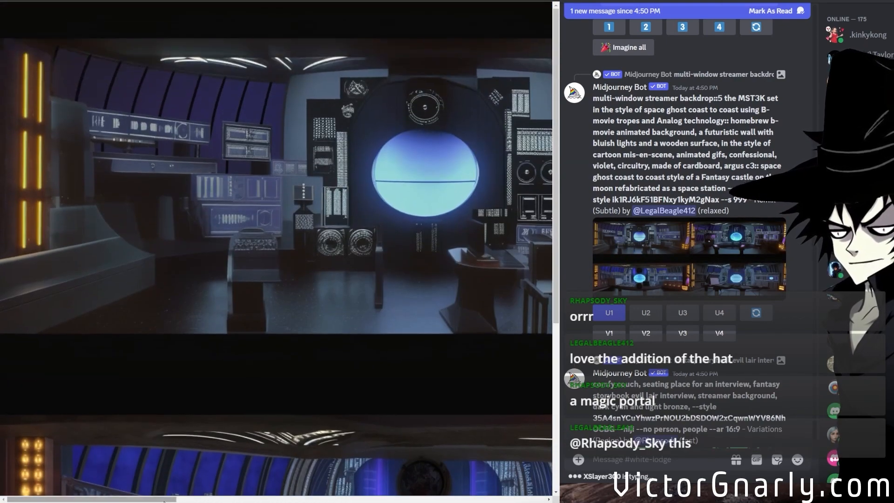
{"action": "left_click_drag", "start_coordinate": [163, 499], "coordinate": [540, 464]}
{"action": "scroll", "coordinate": [332, 395], "scroll_direction": "down", "scroll_amount": 5}
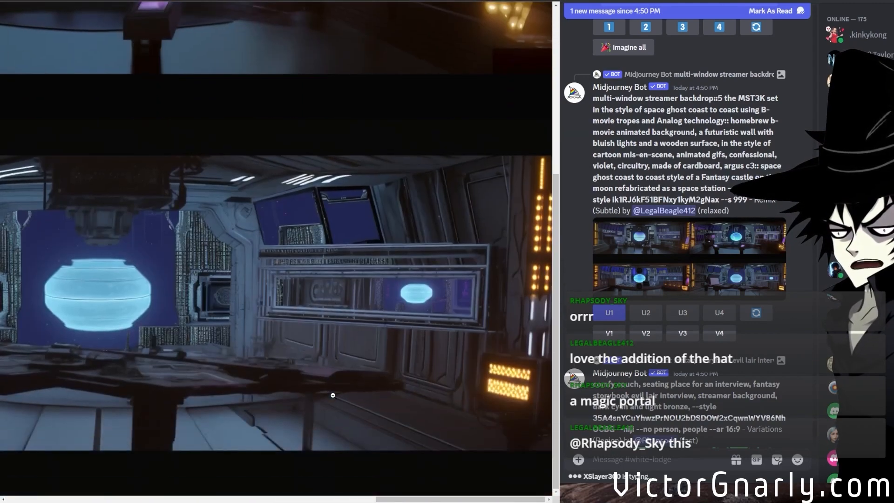
{"action": "left_click_drag", "start_coordinate": [386, 499], "coordinate": [298, 481]}
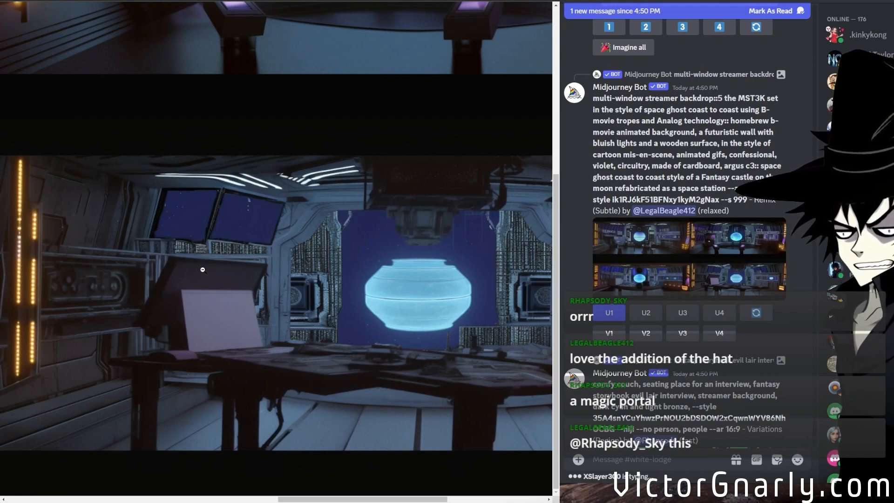
{"action": "left_click_drag", "start_coordinate": [296, 499], "coordinate": [24, 484]}
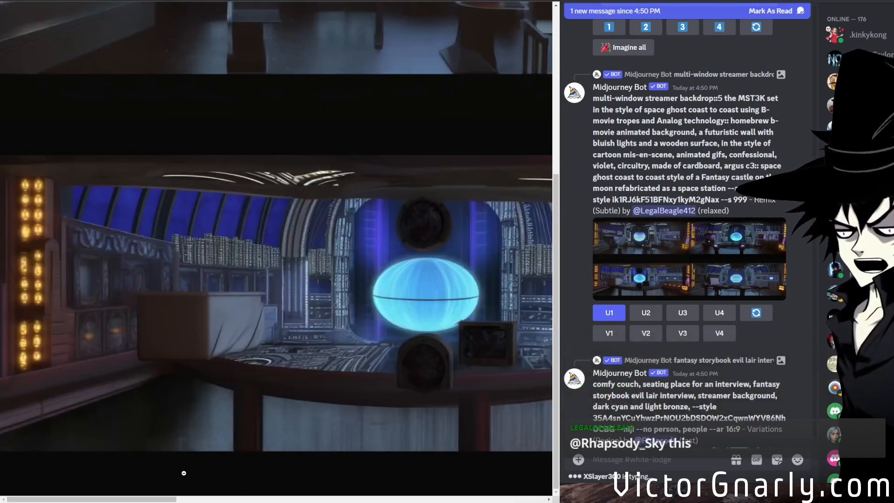
Start a new Midjourney imagine prompt with the text "anchor desk".
{"action": "scroll", "coordinate": [634, 343], "scroll_direction": "down", "scroll_amount": 6}
{"action": "scroll", "coordinate": [636, 342], "scroll_direction": "down", "scroll_amount": 5}
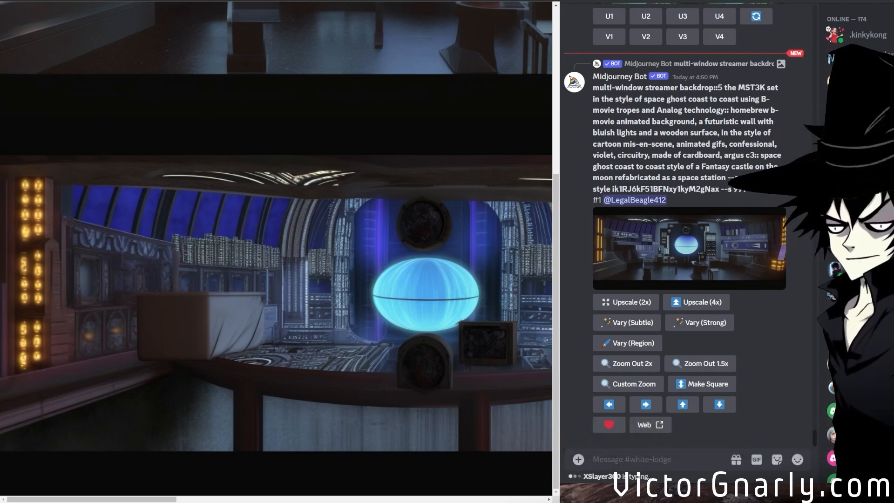
{"action": "type", "text": "/im"}
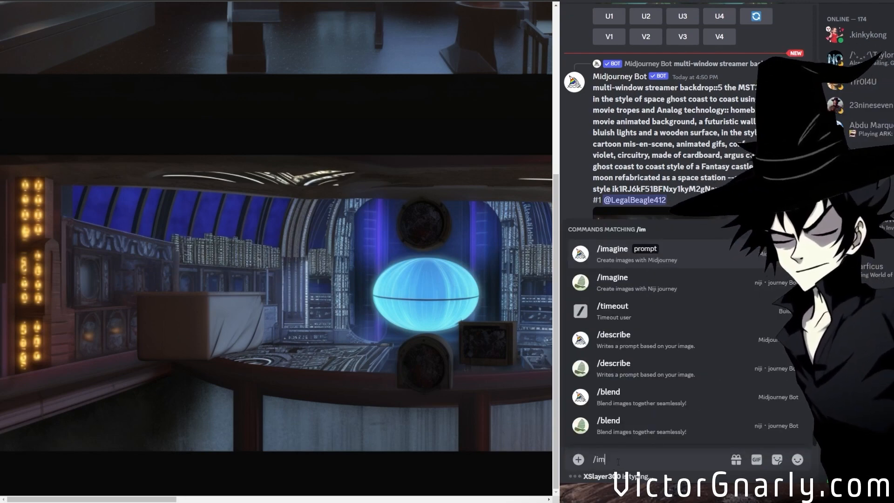
{"action": "left_click", "coordinate": [606, 262]}
{"action": "scroll", "coordinate": [747, 295], "scroll_direction": "up", "scroll_amount": 6}
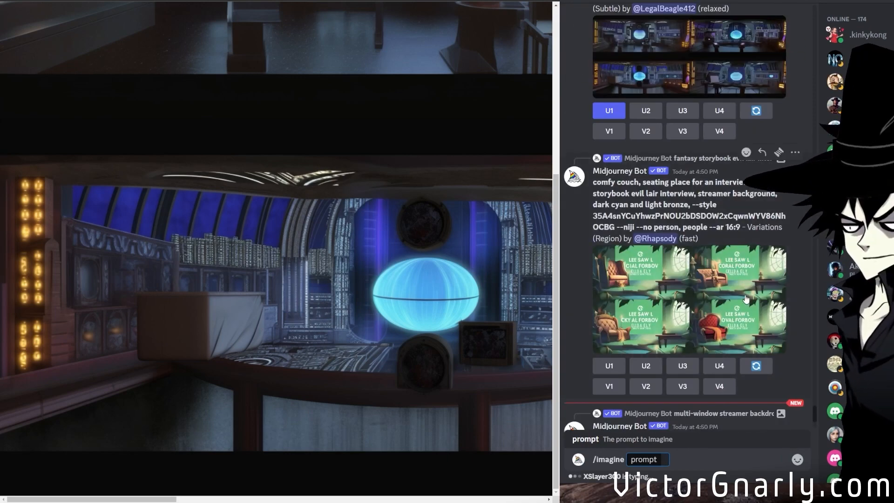
{"action": "type", "text": "anchor desk"}
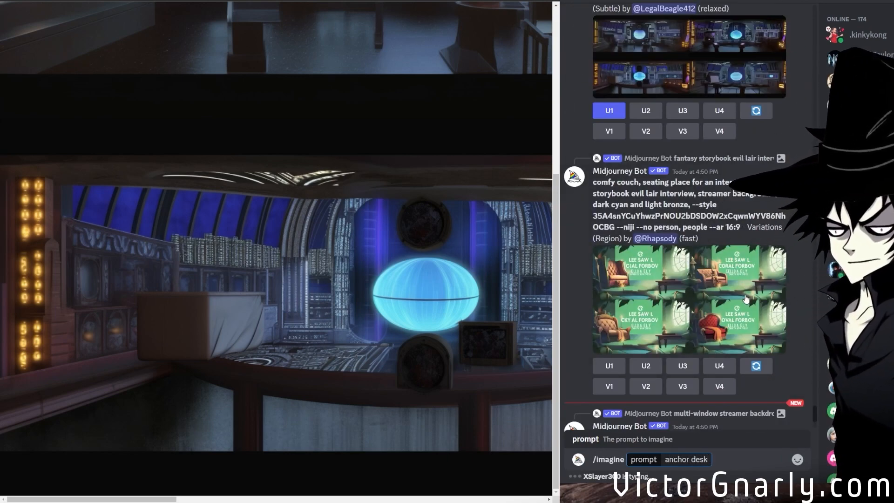
Find the earlier stone brick space station image in the channel and select its prompt text from "streamer background" to "gothicpunk".
{"action": "scroll", "coordinate": [745, 298], "scroll_direction": "up", "scroll_amount": 5}
{"action": "scroll", "coordinate": [689, 219], "scroll_direction": "up", "scroll_amount": 15}
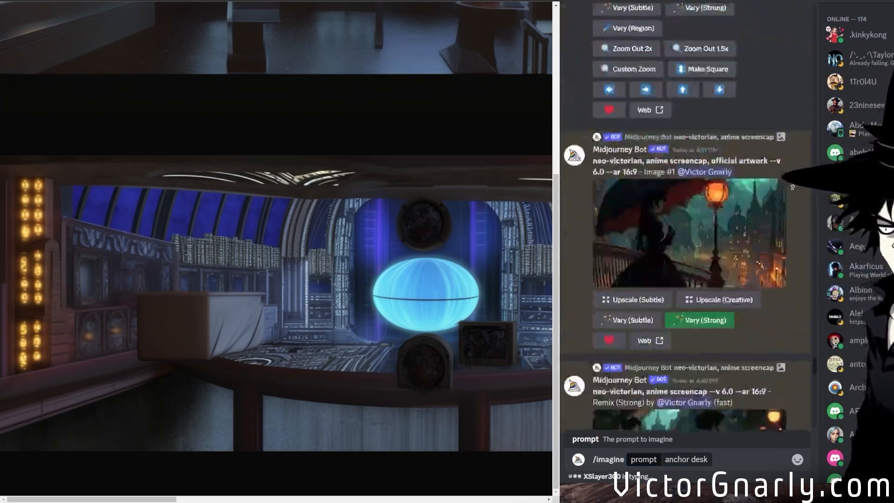
{"action": "scroll", "coordinate": [784, 164], "scroll_direction": "up", "scroll_amount": 20}
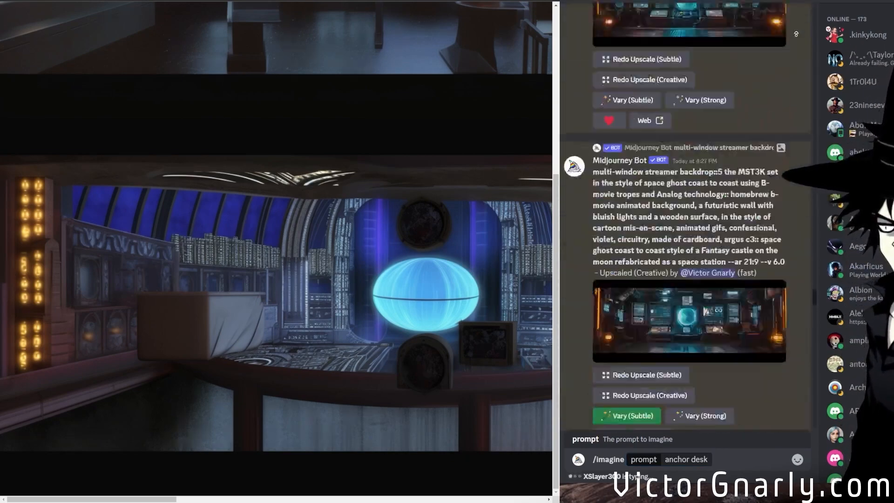
{"action": "scroll", "coordinate": [799, 208], "scroll_direction": "up", "scroll_amount": 20}
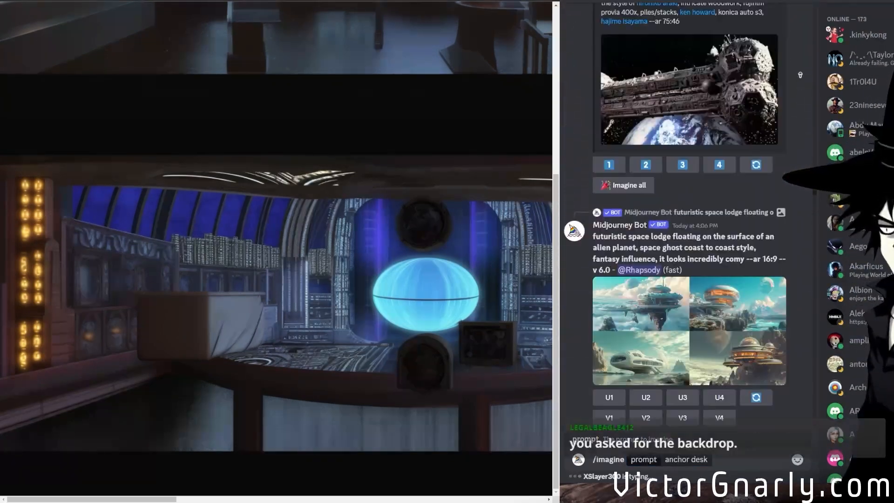
{"action": "scroll", "coordinate": [791, 188], "scroll_direction": "up", "scroll_amount": 20}
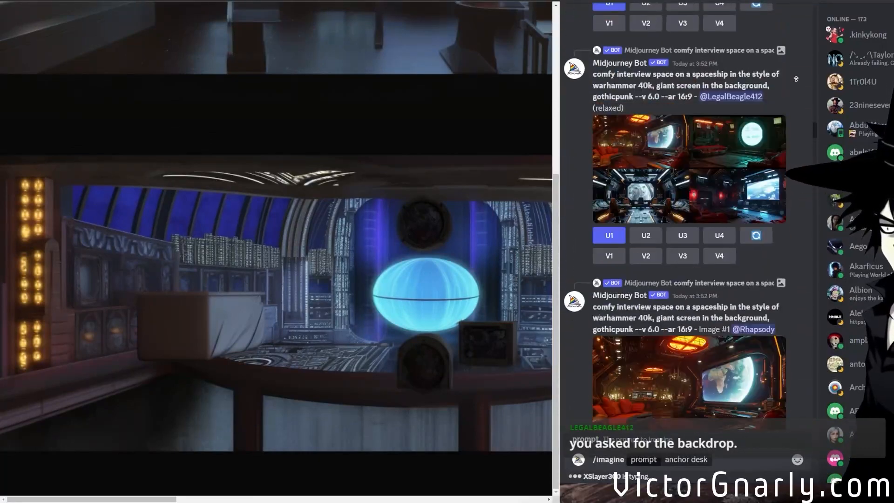
{"action": "scroll", "coordinate": [804, 100], "scroll_direction": "up", "scroll_amount": 20}
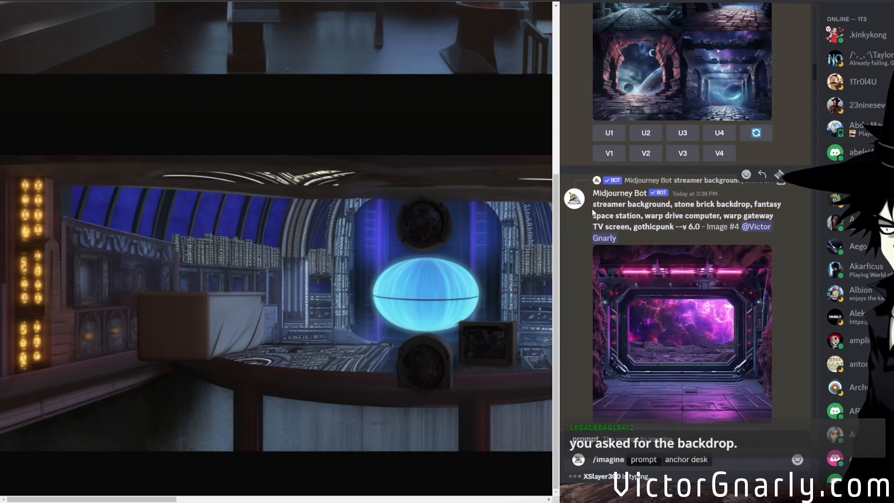
{"action": "left_click_drag", "start_coordinate": [604, 208], "coordinate": [673, 227]}
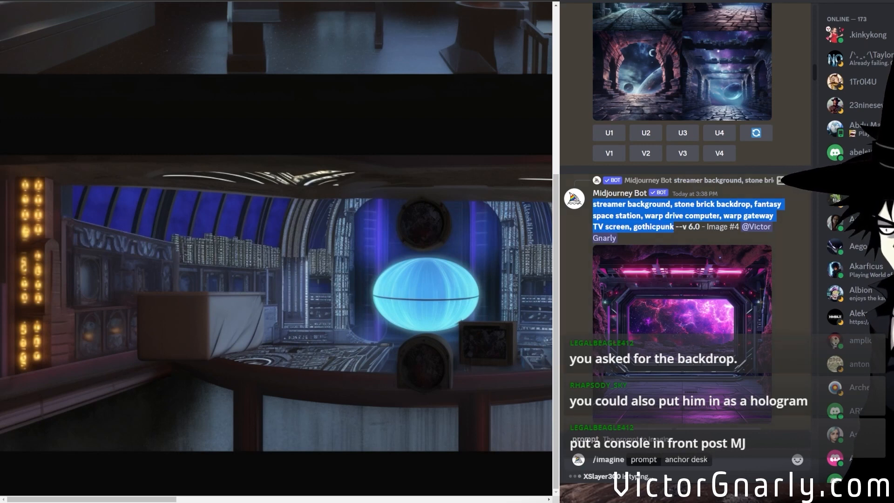
Complete the imagine prompt as "gothicpunk anchor desk, interview room, windows of space in the background --ar 2:1" and submit it.
{"action": "left_click", "coordinate": [709, 459]}
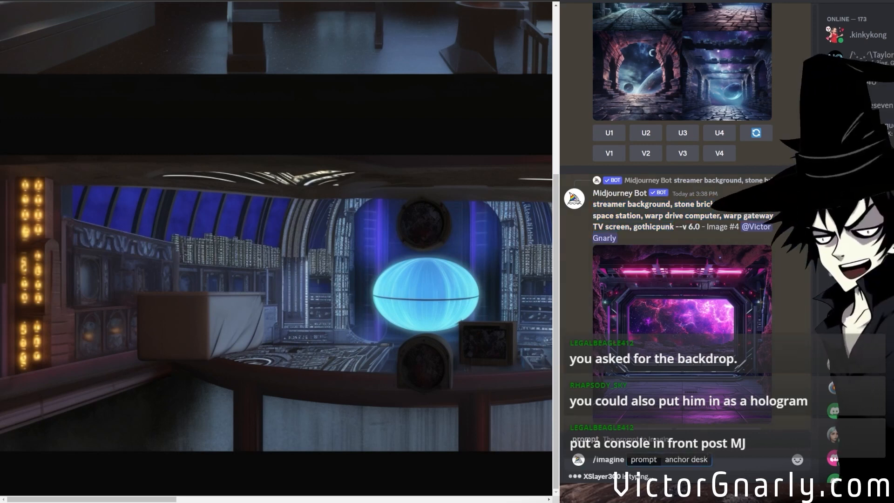
{"action": "left_click", "coordinate": [664, 459]}
{"action": "type", "text": "gothic"}
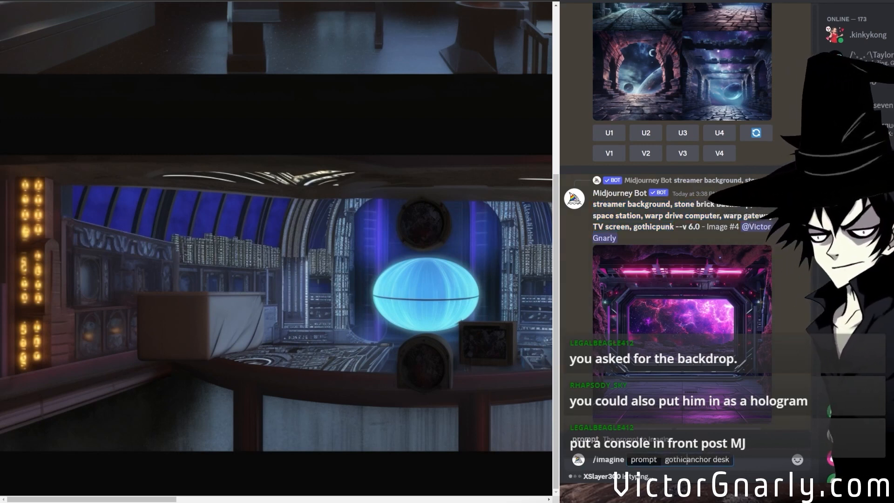
{"action": "type", "text": "punk anchor desk"}
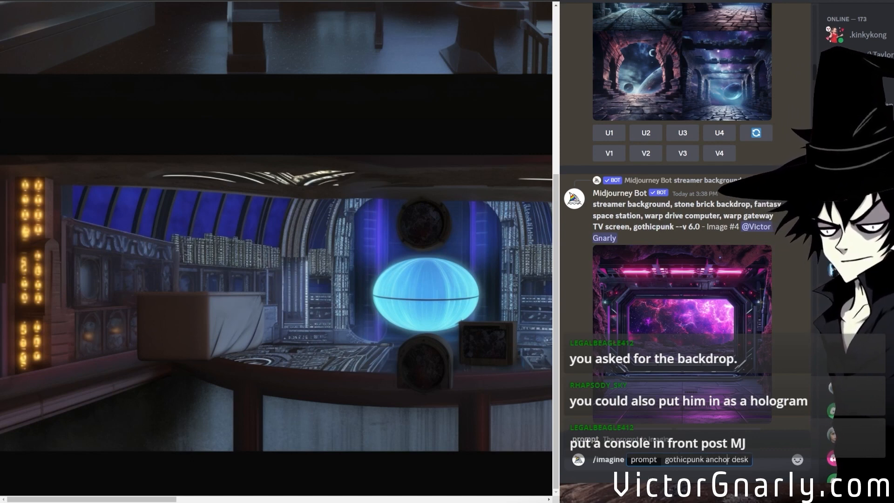
{"action": "type", "text": ","}
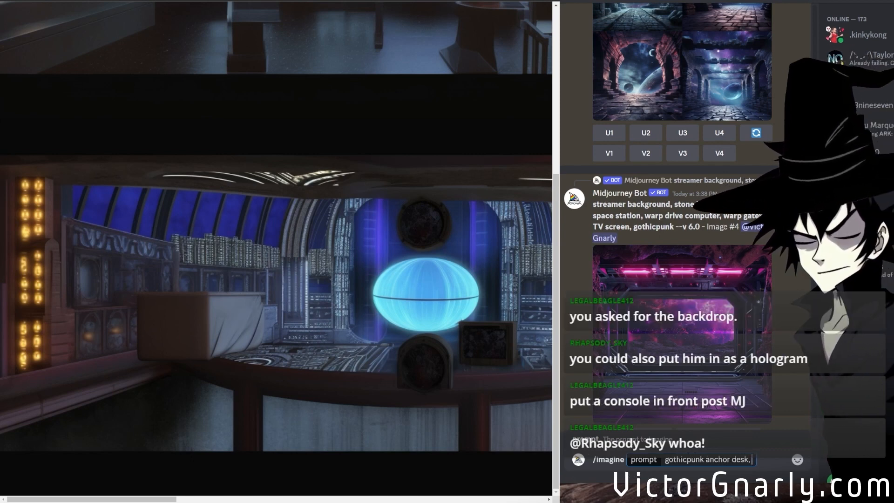
{"action": "type", "text": " interview"}
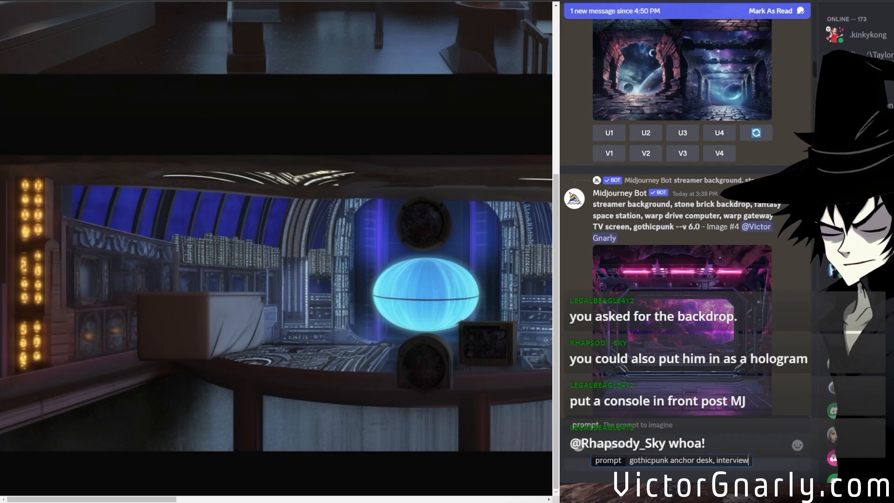
{"action": "type", "text": " room, windows"}
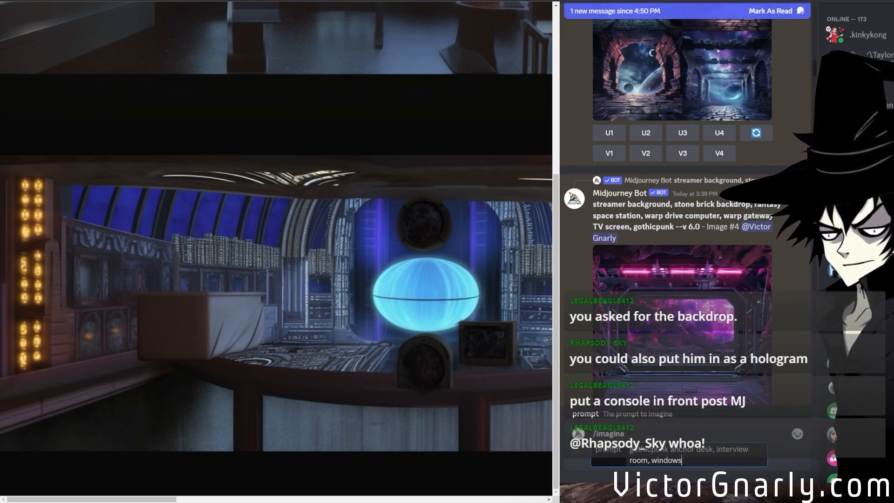
{"action": "type", "text": " of space in the bac"}
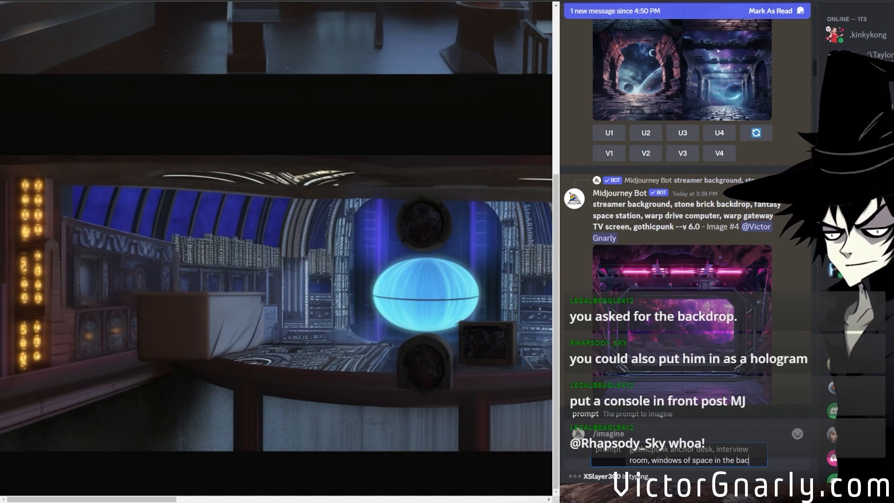
{"action": "type", "text": "kground --ar 2:1"}
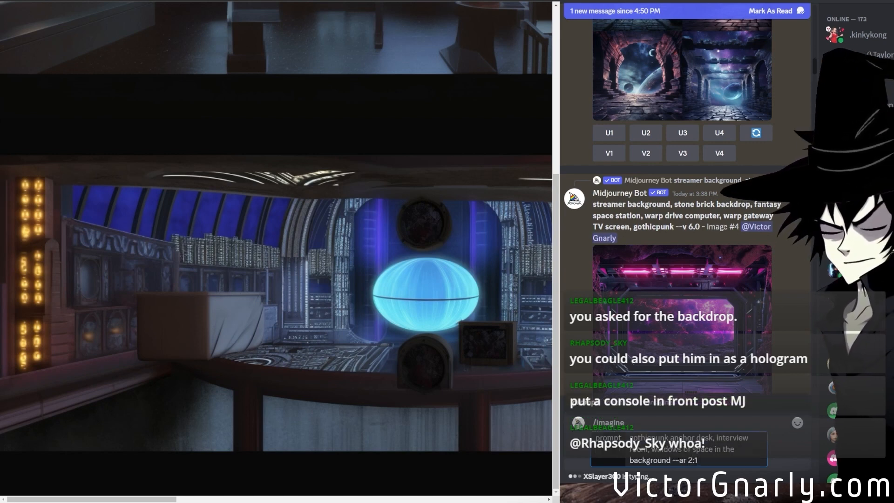
{"action": "key", "text": "Return"}
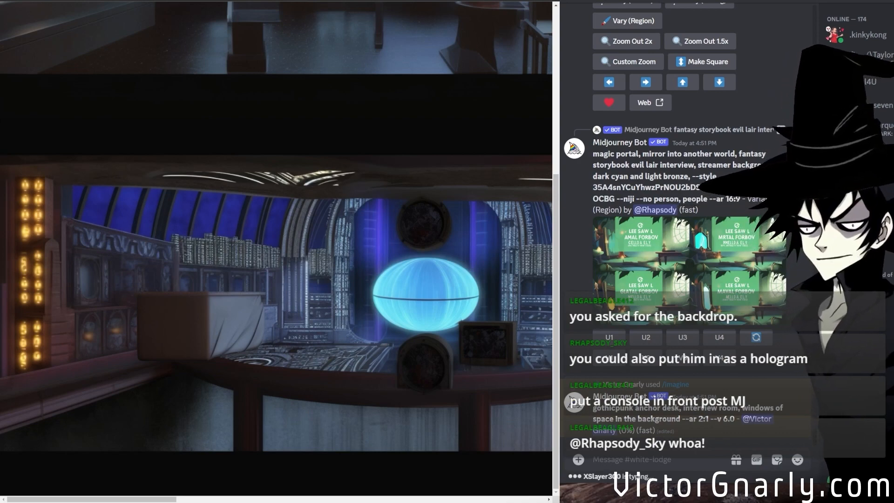
Look over the upper and lower images of the enlarged 21:9 backdrop grid, and check the newest jobs in the channel.
{"action": "scroll", "coordinate": [276, 246], "scroll_direction": "up", "scroll_amount": 1}
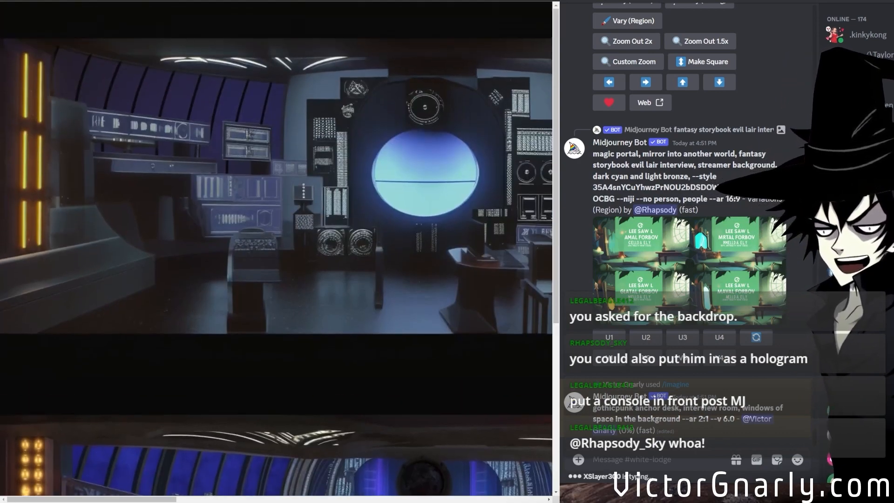
{"action": "left_click_drag", "start_coordinate": [98, 499], "coordinate": [173, 473]}
{"action": "scroll", "coordinate": [173, 474], "scroll_direction": "down", "scroll_amount": 5}
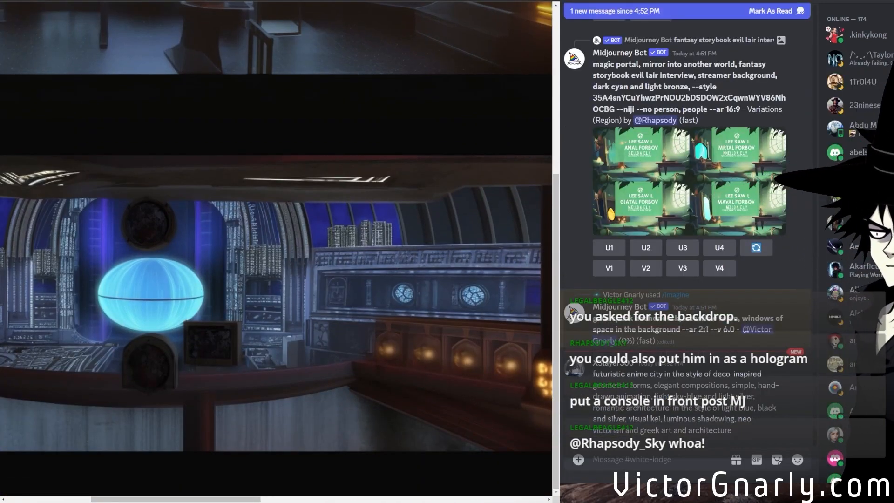
{"action": "scroll", "coordinate": [648, 399], "scroll_direction": "up", "scroll_amount": 5}
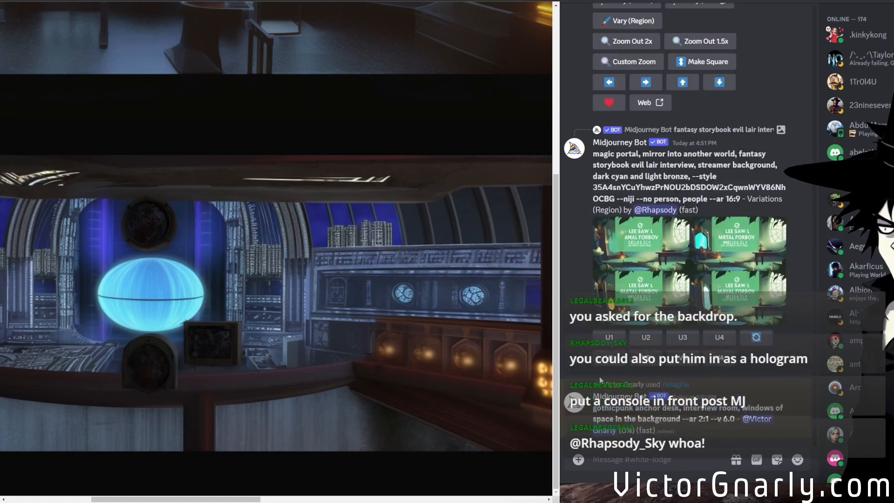
{"action": "scroll", "coordinate": [651, 399], "scroll_direction": "down", "scroll_amount": 4}
{"action": "scroll", "coordinate": [650, 400], "scroll_direction": "up", "scroll_amount": 16}
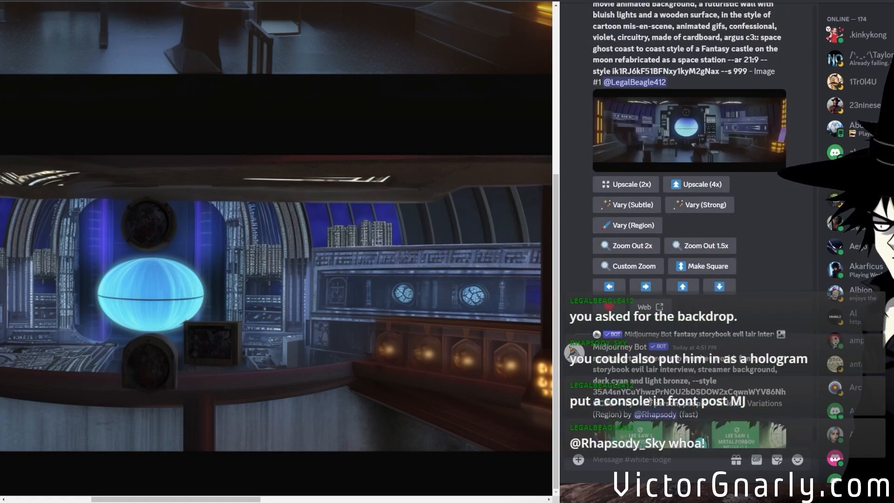
{"action": "scroll", "coordinate": [651, 400], "scroll_direction": "down", "scroll_amount": 10}
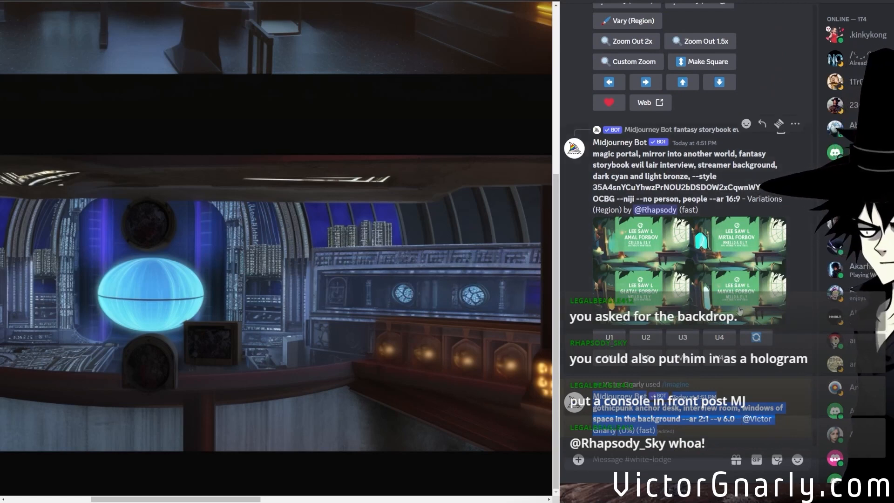
Open the magic portal evil lair variation grid and the upscaled 21:9 multi-window backdrop enlarged, and examine their details.
{"action": "middle_click", "coordinate": [669, 305]}
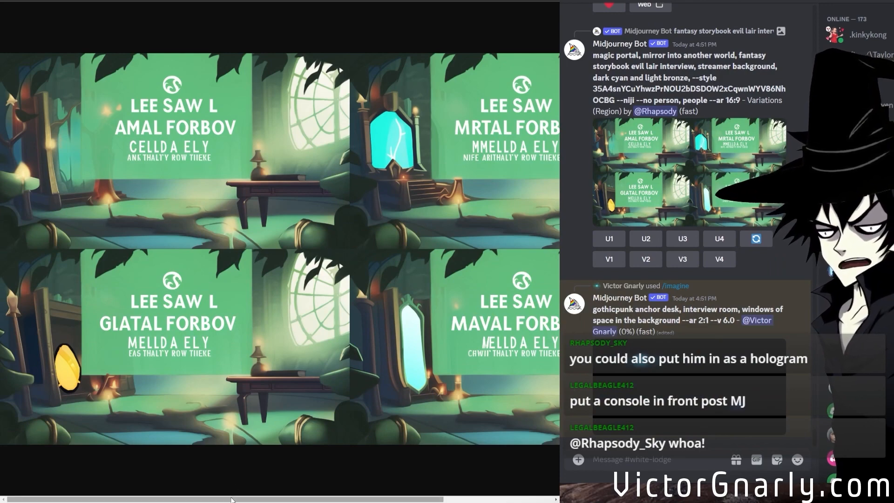
{"action": "left_click_drag", "start_coordinate": [232, 500], "coordinate": [340, 501]}
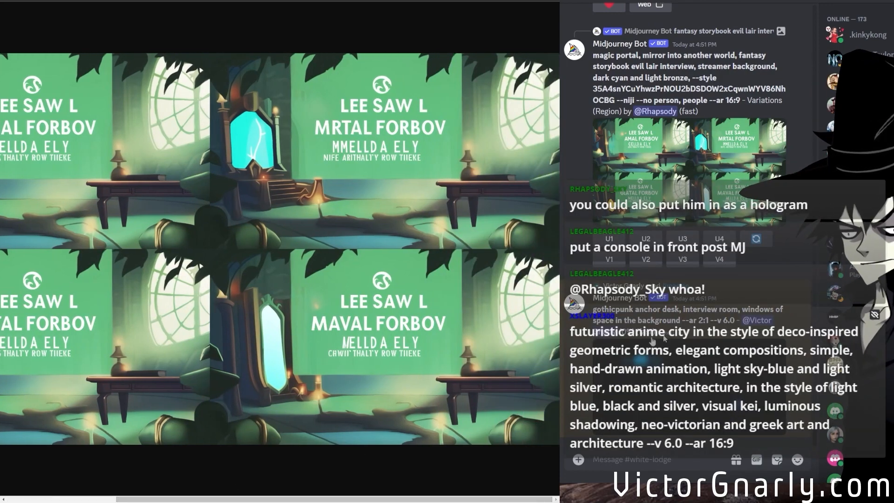
{"action": "scroll", "coordinate": [705, 329], "scroll_direction": "up", "scroll_amount": 5}
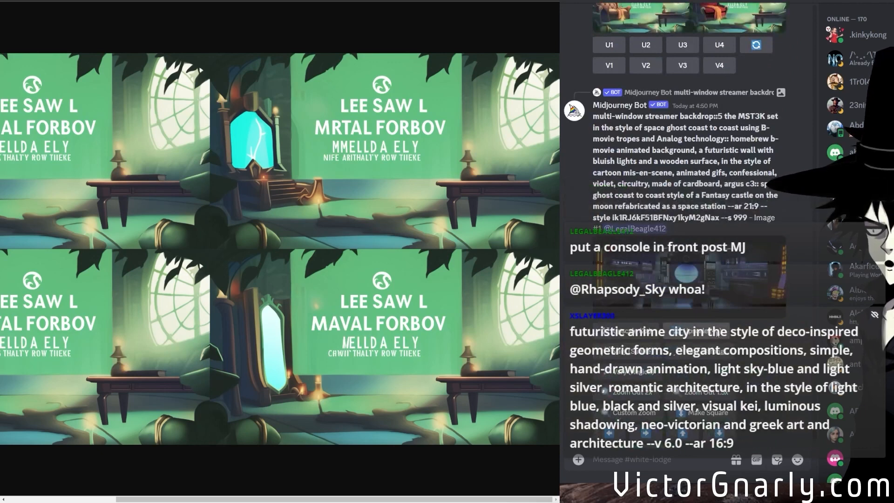
{"action": "middle_click", "coordinate": [650, 304]}
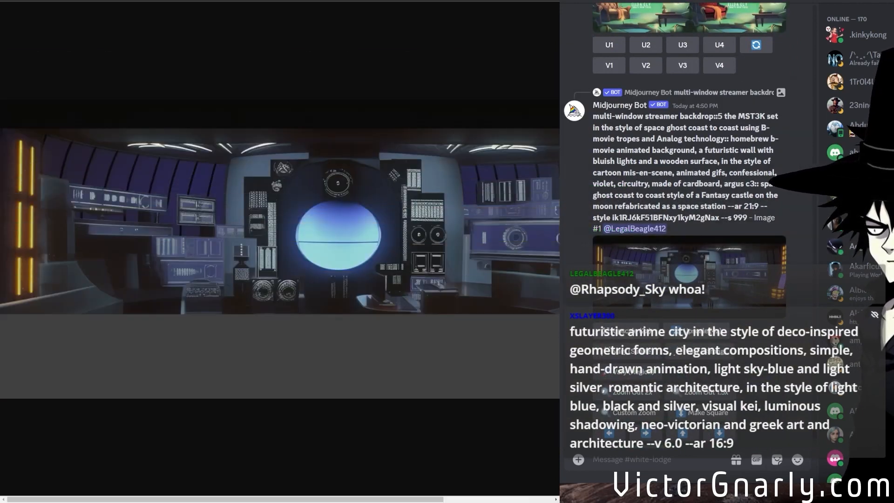
{"action": "left_click", "coordinate": [254, 263]}
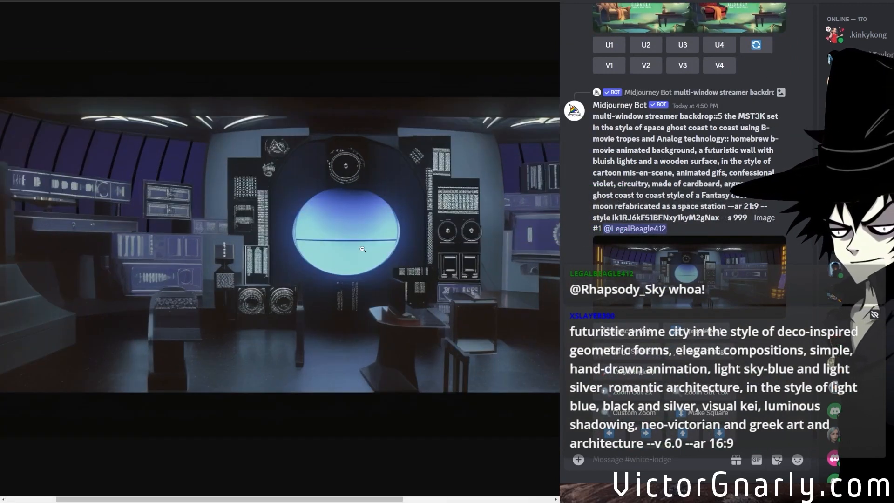
{"action": "left_click", "coordinate": [359, 294]}
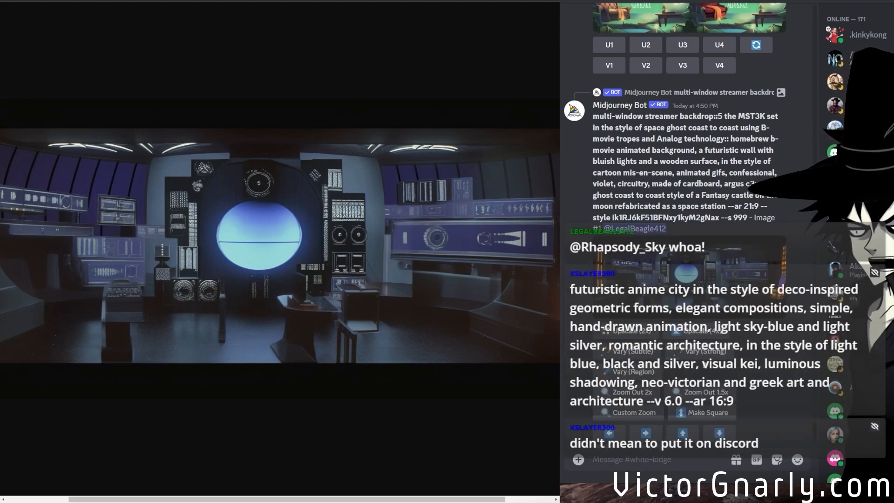
Submit a Vary (Region) job on the upscaled 21:9 multi-window backdrop, masking the desk and floor area and keeping its prompt.
{"action": "scroll", "coordinate": [686, 135], "scroll_direction": "down", "scroll_amount": 2}
{"action": "scroll", "coordinate": [650, 345], "scroll_direction": "down", "scroll_amount": 4}
{"action": "scroll", "coordinate": [650, 344], "scroll_direction": "up", "scroll_amount": 4}
{"action": "left_click", "coordinate": [650, 335]}
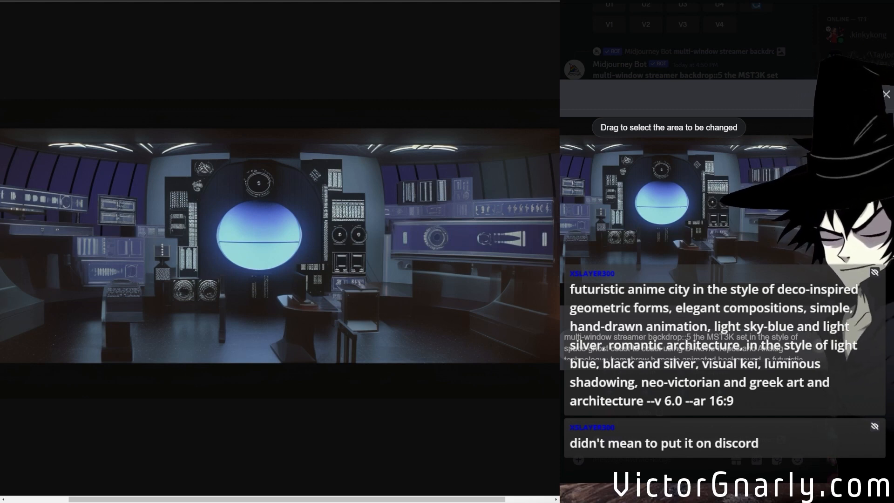
{"action": "left_click", "coordinate": [693, 354]}
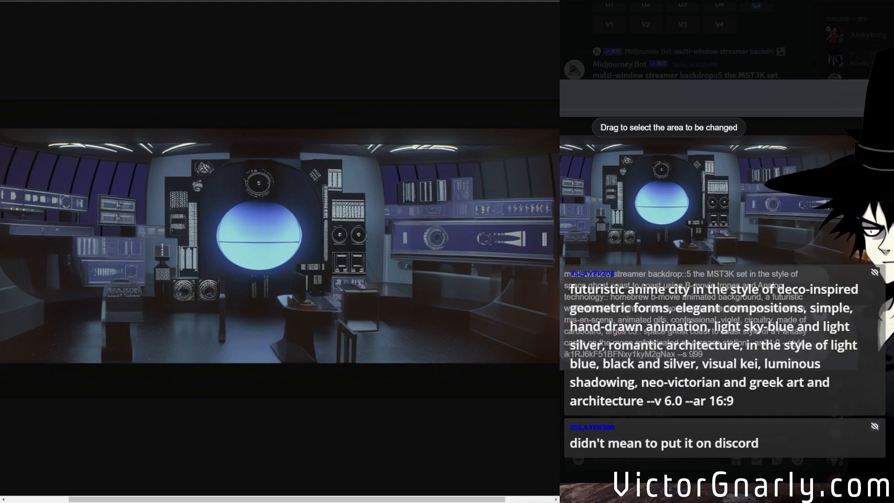
{"action": "left_click", "coordinate": [569, 289]}
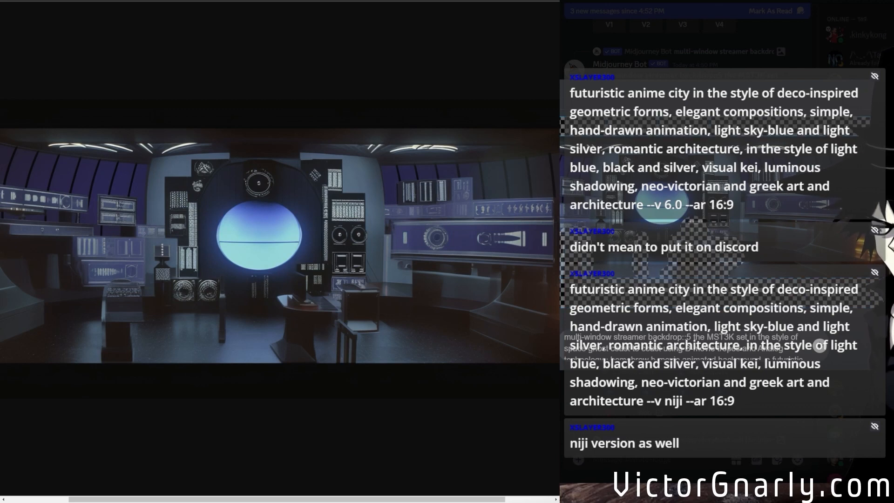
{"action": "left_click", "coordinate": [818, 345]}
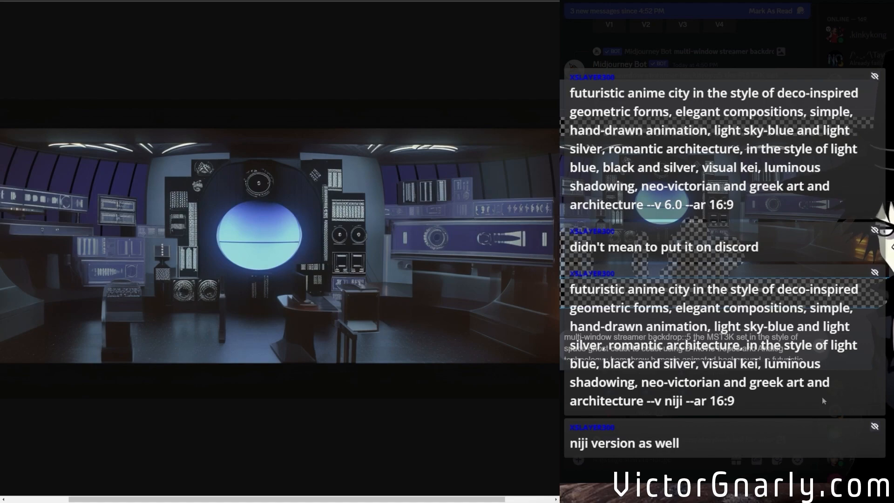
{"action": "scroll", "coordinate": [786, 248], "scroll_direction": "down", "scroll_amount": 10}
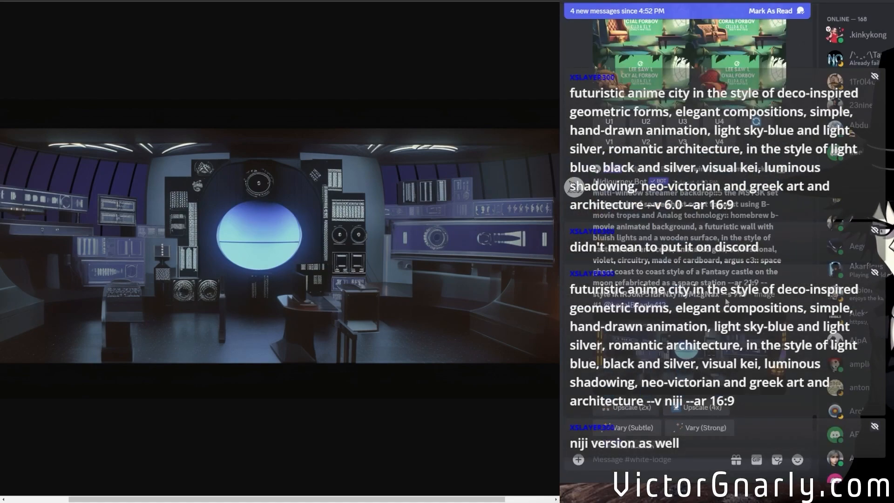
{"action": "scroll", "coordinate": [727, 302], "scroll_direction": "down", "scroll_amount": 7}
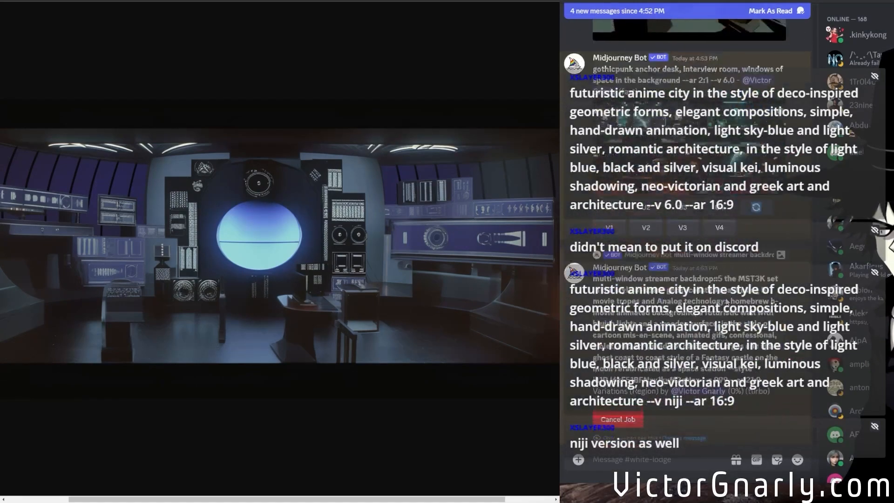
Submit an imagine job with the viewer's copied prompt beginning "futuristic anime city in the style of deco-inspired geometric forms".
{"action": "scroll", "coordinate": [727, 298], "scroll_direction": "up", "scroll_amount": 8}
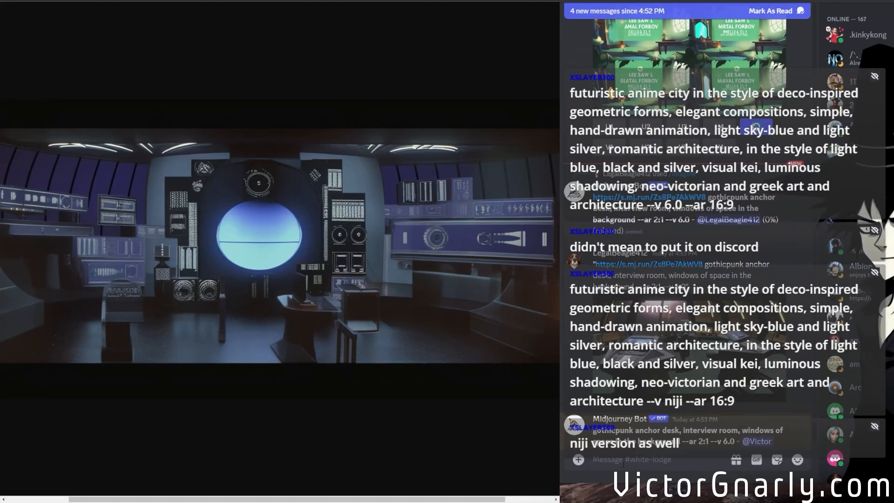
{"action": "type", "text": "/im"}
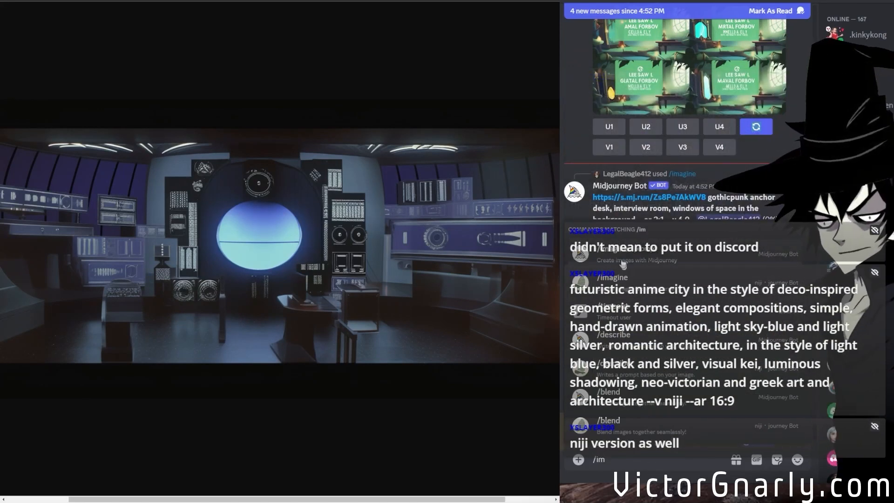
{"action": "left_click", "coordinate": [639, 263]}
{"action": "type", "text": "futuristic anime city in the style of deco-inspired geometric forms, elegant compositions, simple, hand-drawn animation, light sky-blue and light silver, romantic architecture, in the style of light blue, black and silver, visual kei, luminous shadowing, neo-victorian and greek art and architecture --v 6.0 --ar 16:9"}
{"action": "key", "text": "Return"}
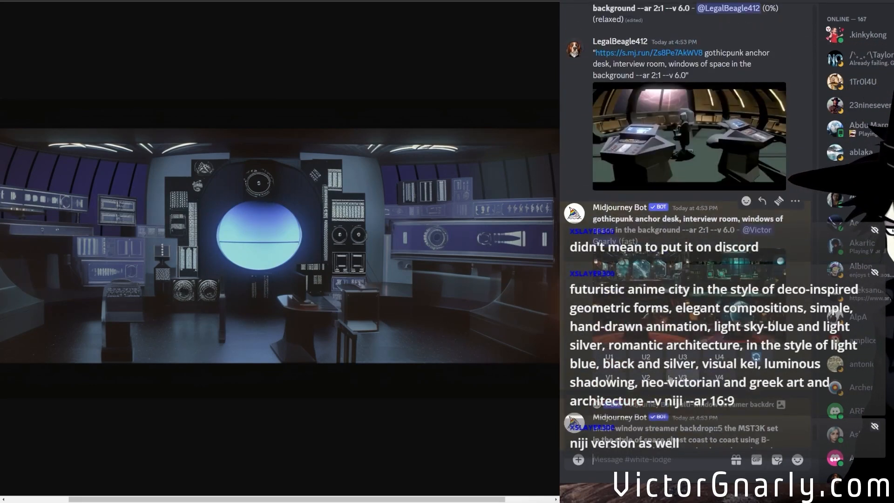
Open the gothicpunk anchor desk grid enlarged and examine the red-curtained room with the round desk and planet view at full size.
{"action": "middle_click", "coordinate": [694, 306]}
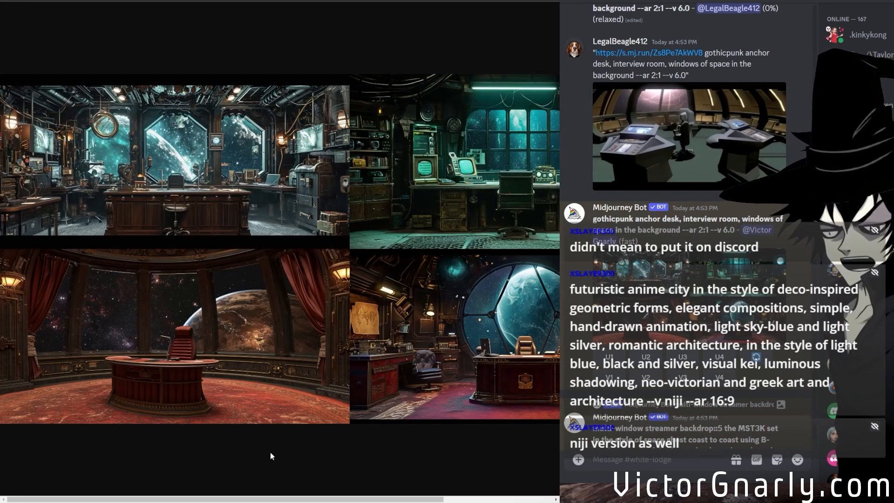
{"action": "mouse_move", "coordinate": [202, 498]}
{"action": "left_mouse_down"}
{"action": "mouse_move", "coordinate": [371, 492]}
{"action": "mouse_move", "coordinate": [206, 484]}
{"action": "left_mouse_up"}
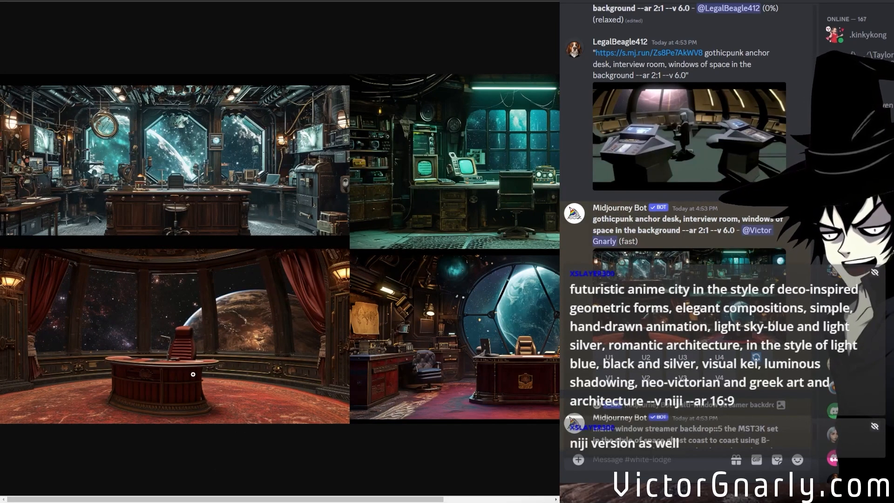
{"action": "left_click", "coordinate": [170, 367]}
{"action": "scroll", "coordinate": [316, 381], "scroll_direction": "down", "scroll_amount": 1}
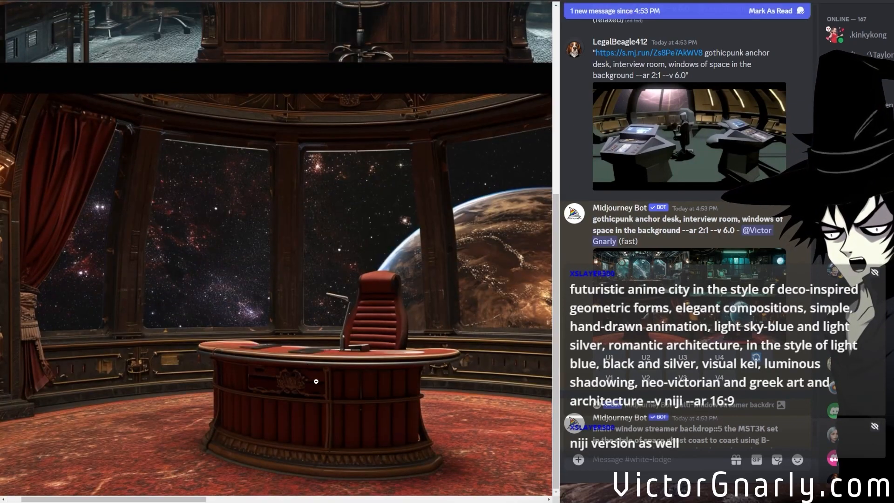
{"action": "left_click", "coordinate": [263, 500]}
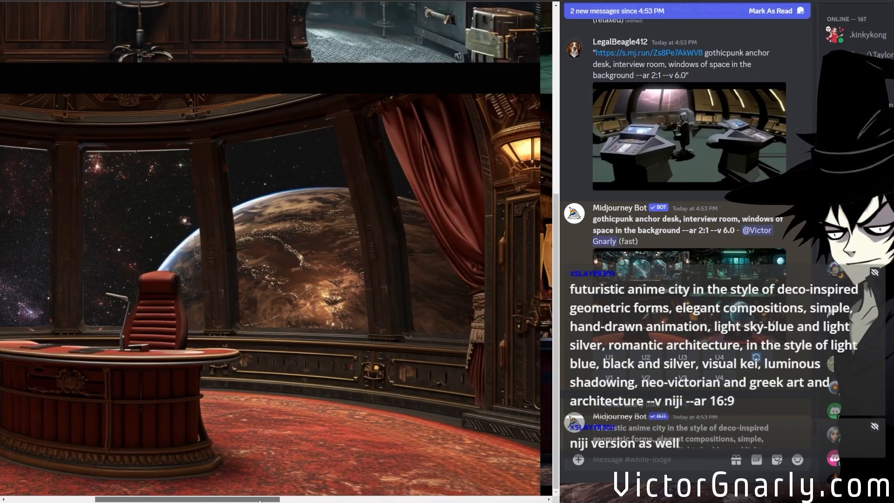
{"action": "left_click_drag", "start_coordinate": [269, 501], "coordinate": [153, 500]}
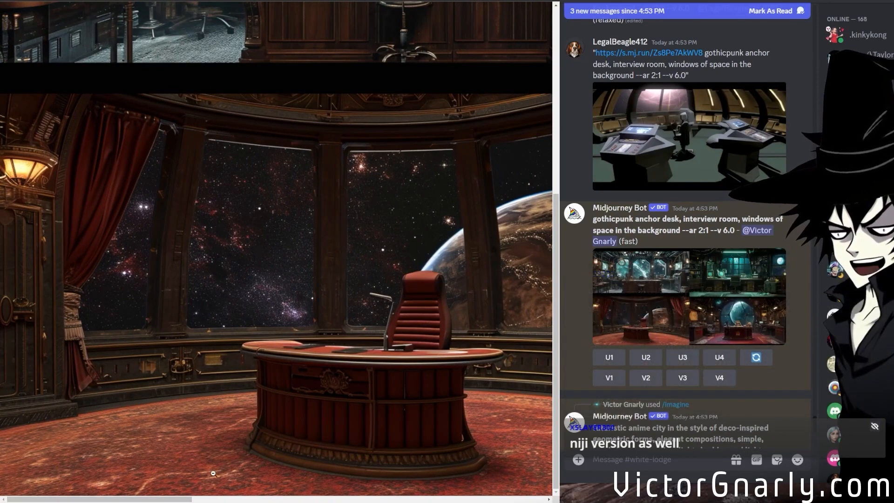
{"action": "left_click", "coordinate": [306, 371]}
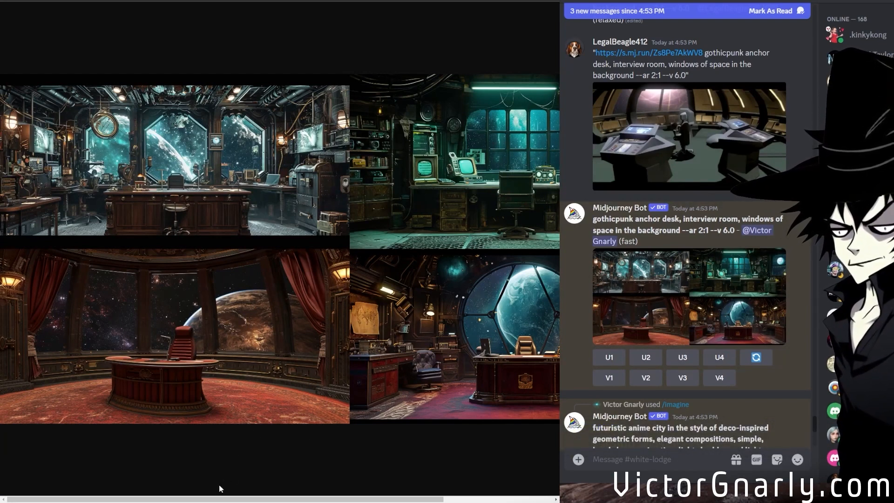
Upscale the third image of the gothicpunk anchor desk grid, the red-curtained room with the planet view.
{"action": "left_click_drag", "start_coordinate": [220, 499], "coordinate": [166, 480]}
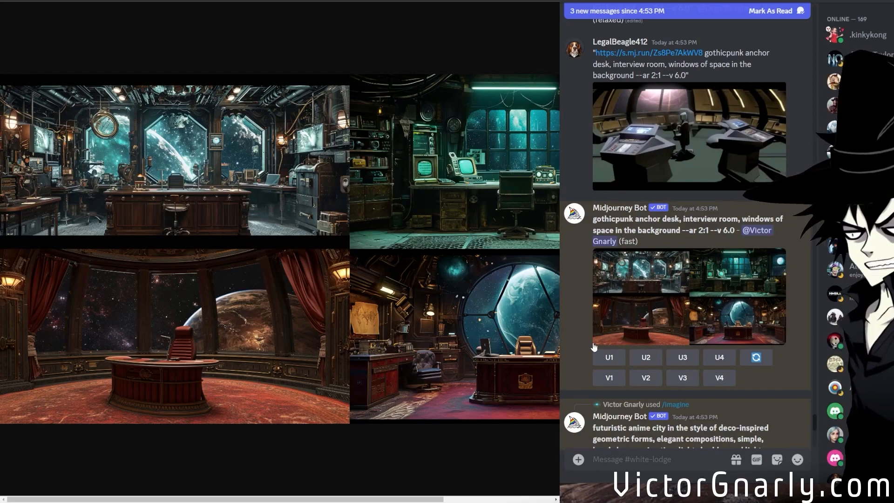
{"action": "scroll", "coordinate": [674, 327], "scroll_direction": "down", "scroll_amount": 5}
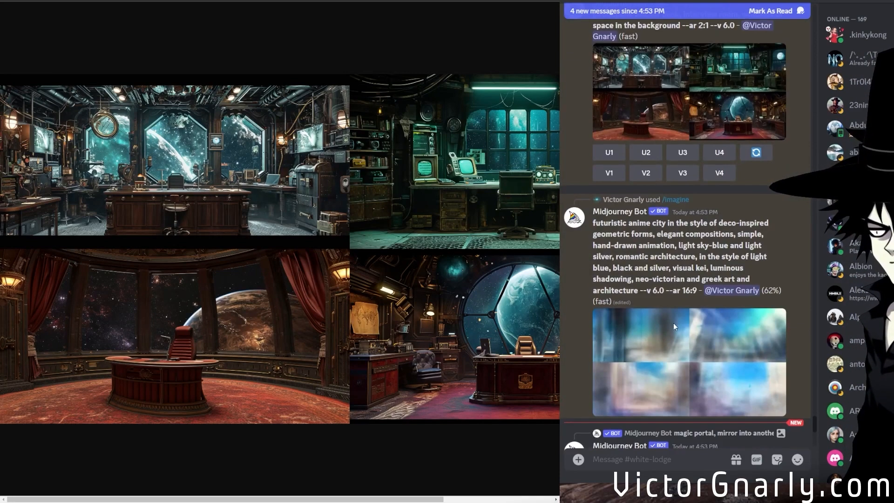
{"action": "scroll", "coordinate": [674, 327], "scroll_direction": "down", "scroll_amount": 10}
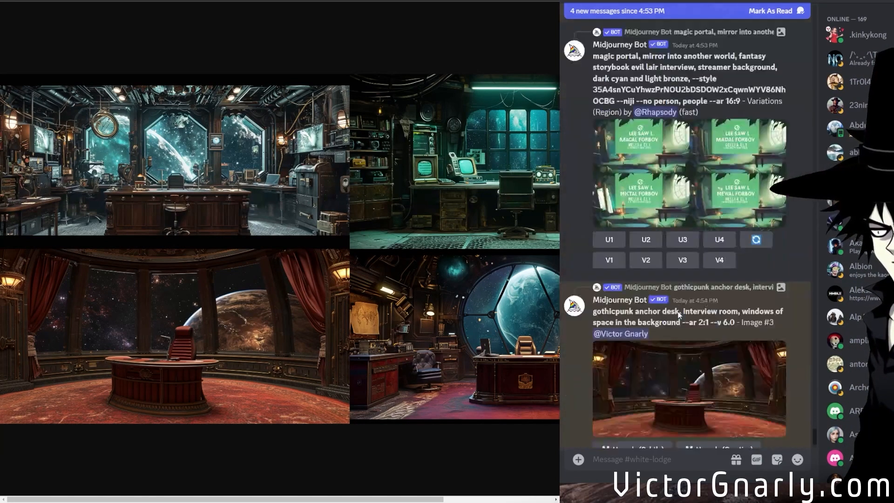
Rerun the "futuristic anime city" prompt with its model version parameter changed to --niji, keeping --ar 16:9.
{"action": "scroll", "coordinate": [678, 316], "scroll_direction": "down", "scroll_amount": 2}
{"action": "scroll", "coordinate": [676, 328], "scroll_direction": "up", "scroll_amount": 15}
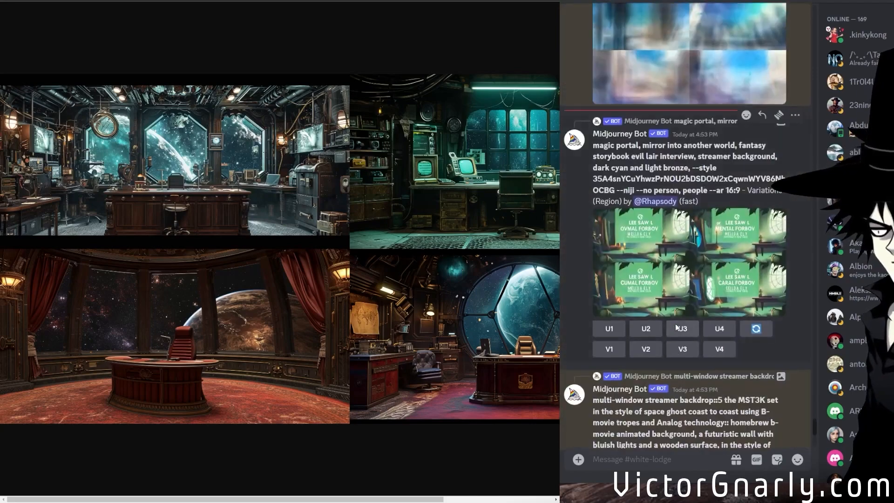
{"action": "scroll", "coordinate": [676, 327], "scroll_direction": "up", "scroll_amount": 6}
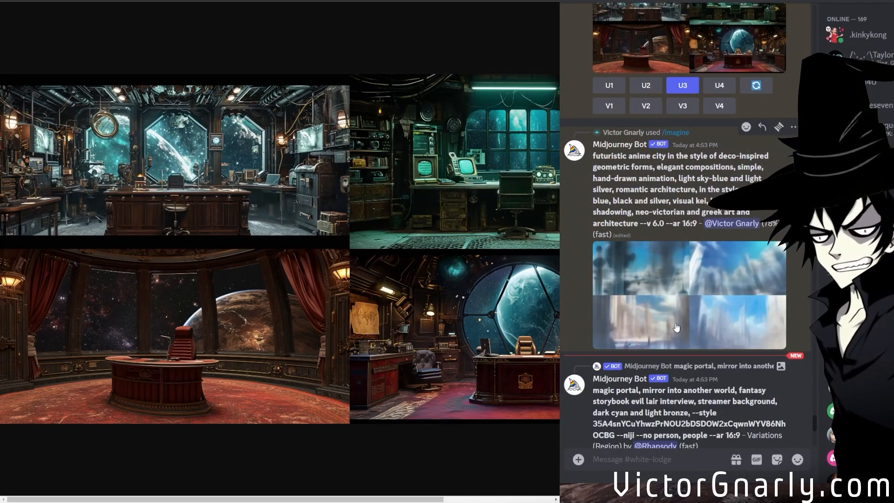
{"action": "scroll", "coordinate": [675, 327], "scroll_direction": "down", "scroll_amount": 20}
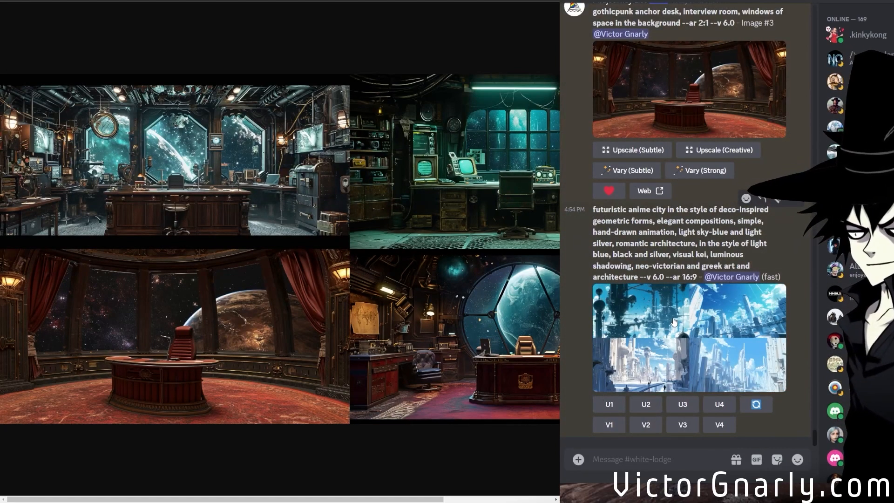
{"action": "scroll", "coordinate": [722, 339], "scroll_direction": "up", "scroll_amount": 15}
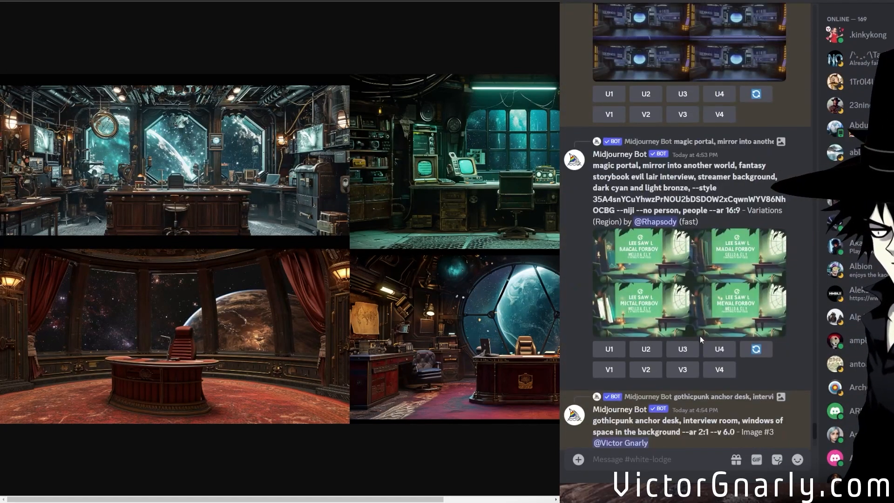
{"action": "scroll", "coordinate": [700, 339], "scroll_direction": "down", "scroll_amount": 4}
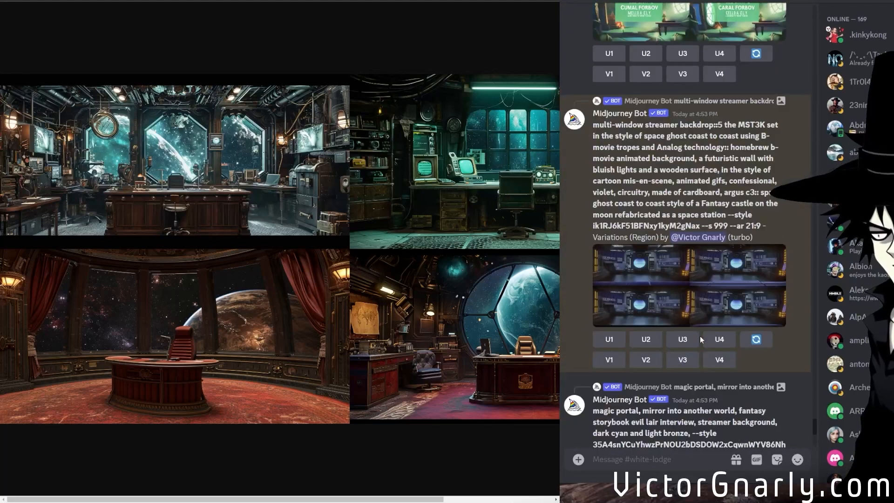
{"action": "scroll", "coordinate": [701, 339], "scroll_direction": "down", "scroll_amount": 6}
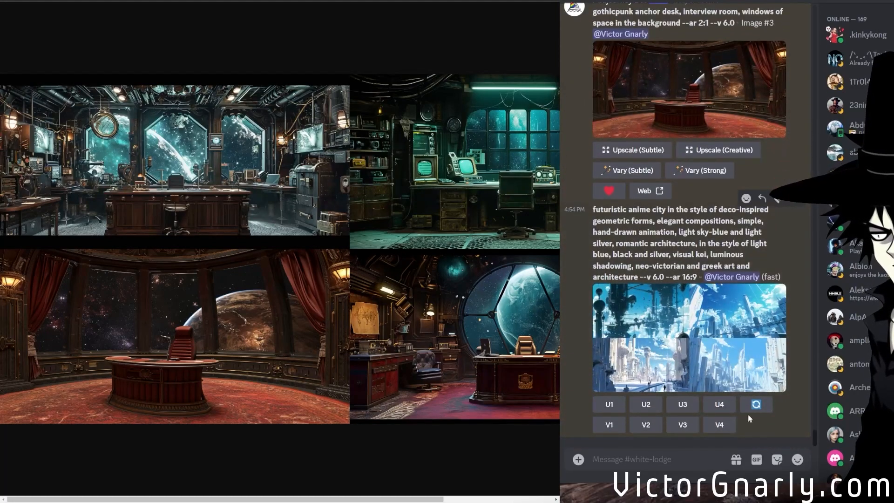
{"action": "left_click", "coordinate": [755, 404]}
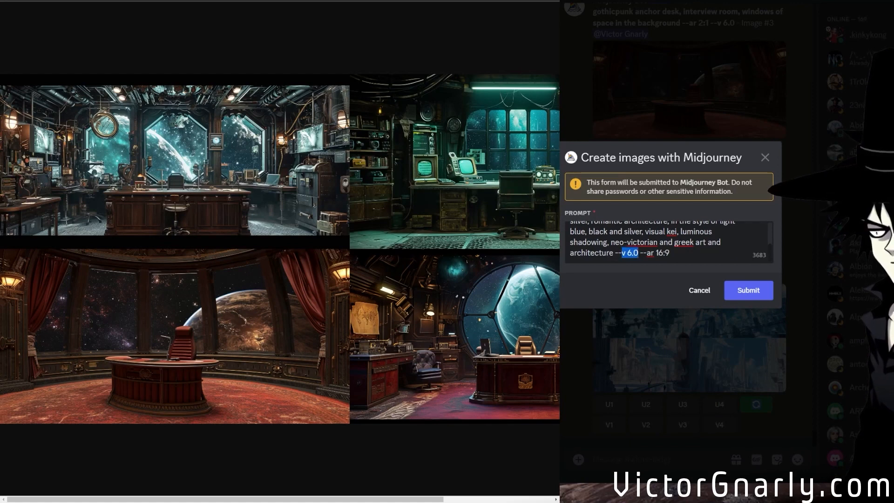
{"action": "type", "text": "niji"}
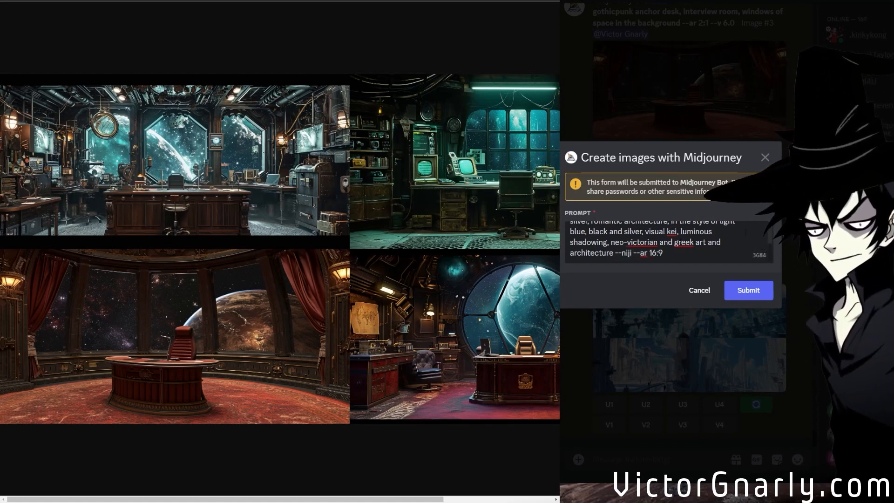
{"action": "left_click", "coordinate": [756, 291]}
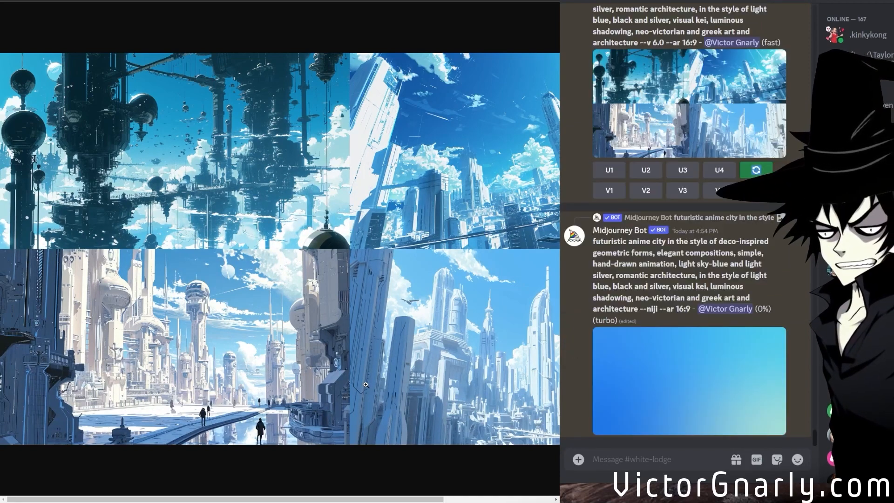
Examine the enlarged version 6.0 anime city grid, viewing its first image with the dark floating towers at full size.
{"action": "mouse_move", "coordinate": [219, 498]}
{"action": "left_mouse_down"}
{"action": "mouse_move", "coordinate": [334, 500]}
{"action": "mouse_move", "coordinate": [208, 493]}
{"action": "left_mouse_up"}
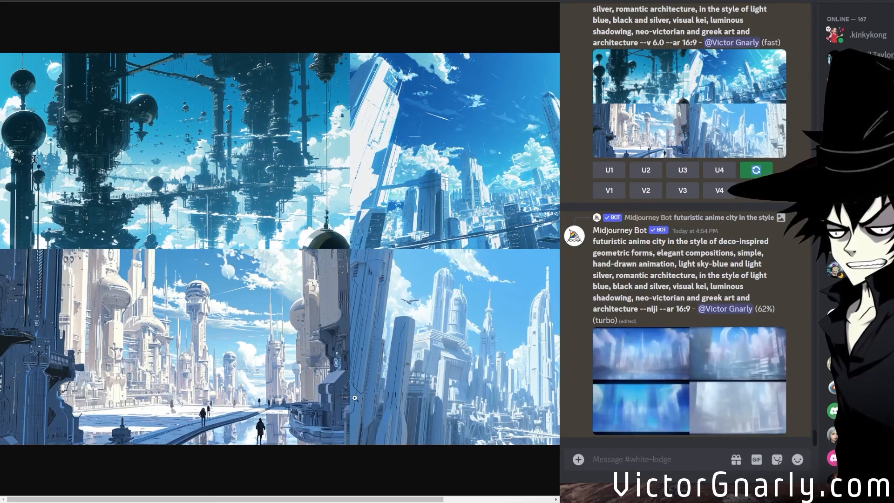
{"action": "left_click", "coordinate": [142, 185]}
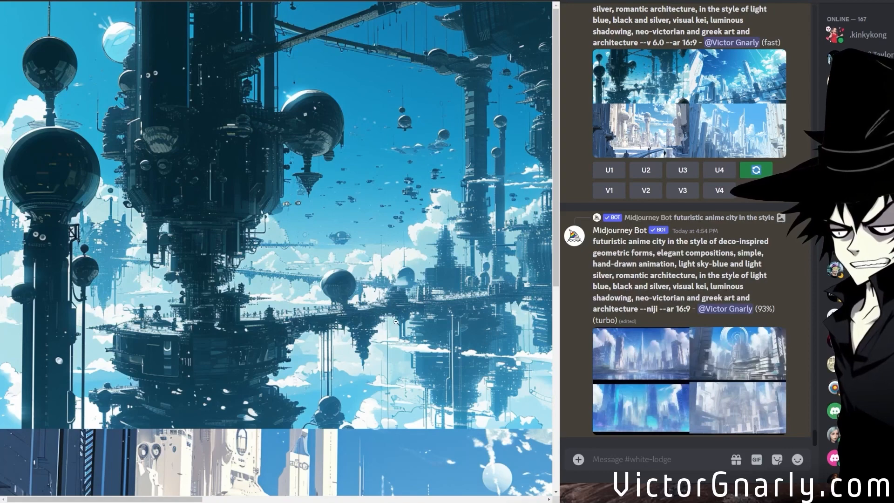
{"action": "left_click", "coordinate": [403, 312]}
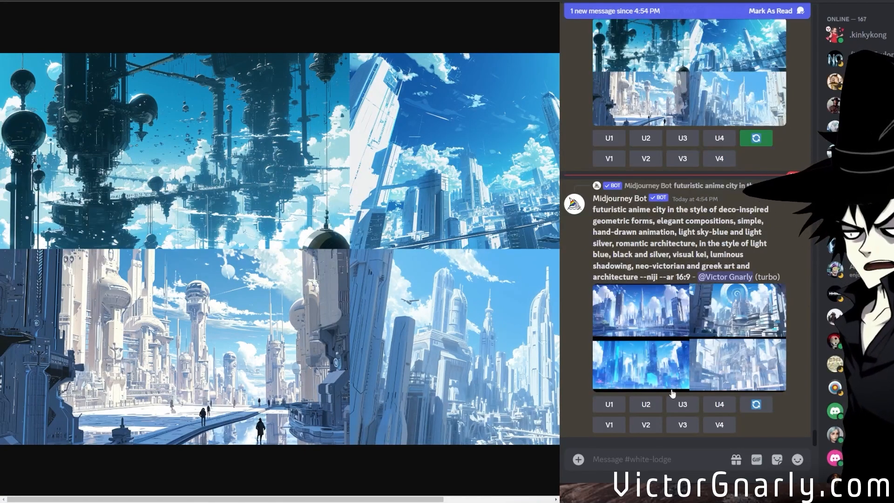
Open the --niji anime city grid enlarged and examine all four images, viewing the first skyline at full size.
{"action": "scroll", "coordinate": [650, 253], "scroll_direction": "up", "scroll_amount": 3}
{"action": "left_click", "coordinate": [648, 216]}
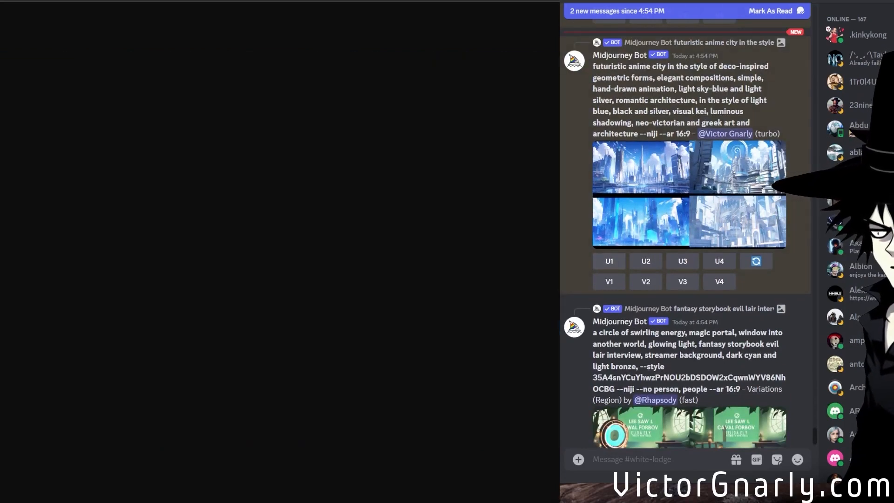
{"action": "left_click_drag", "start_coordinate": [207, 498], "coordinate": [153, 473]}
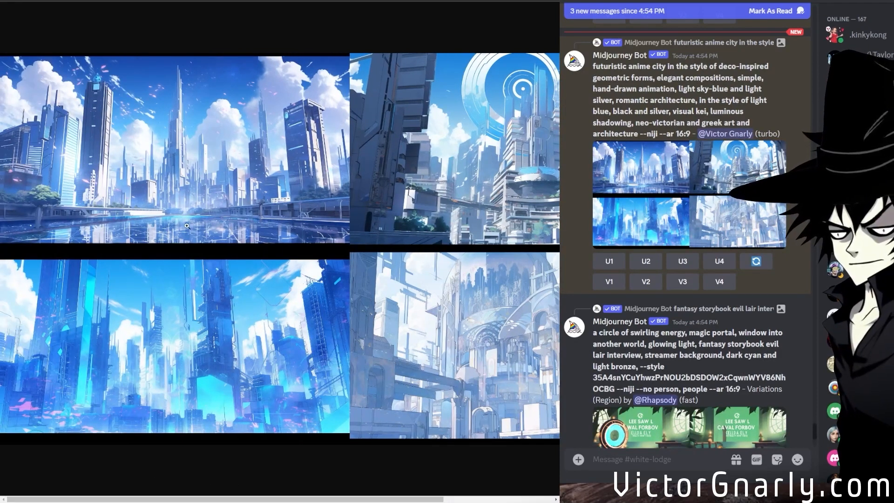
{"action": "left_click", "coordinate": [146, 183]}
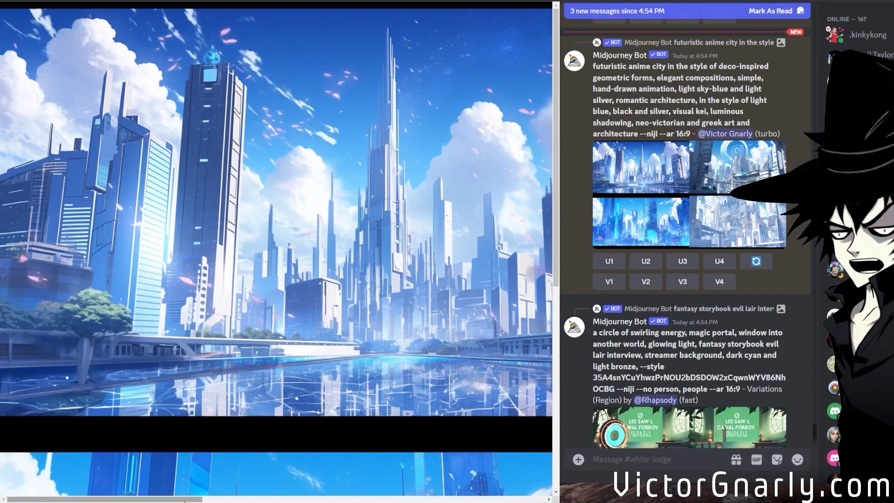
{"action": "left_click_drag", "start_coordinate": [195, 498], "coordinate": [545, 466]}
{"action": "left_click", "coordinate": [313, 252]}
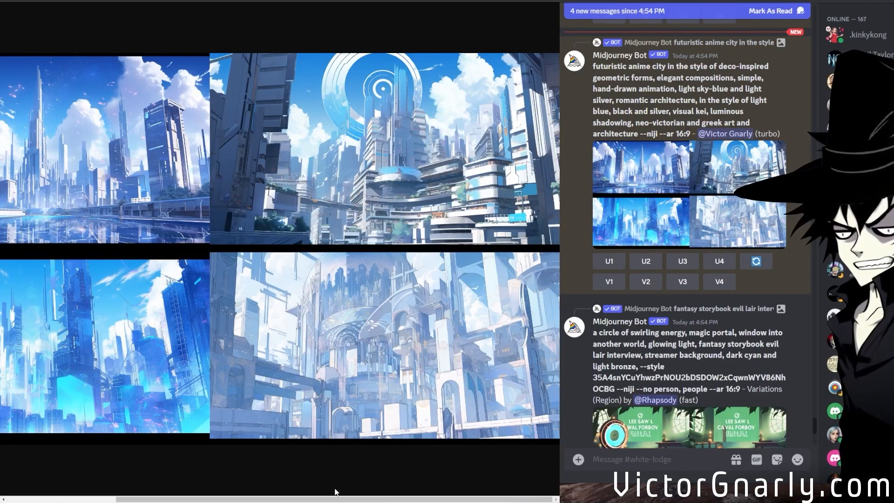
{"action": "left_click_drag", "start_coordinate": [341, 500], "coordinate": [206, 499]}
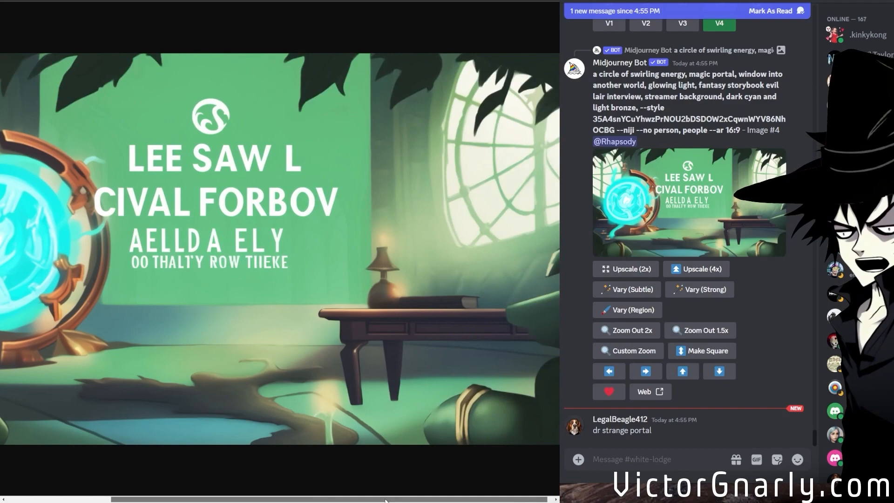
Examine the viewer's upscaled magic portal image with the glowing cyan circle and the region variation grid it came from.
{"action": "left_click_drag", "start_coordinate": [385, 501], "coordinate": [270, 491]}
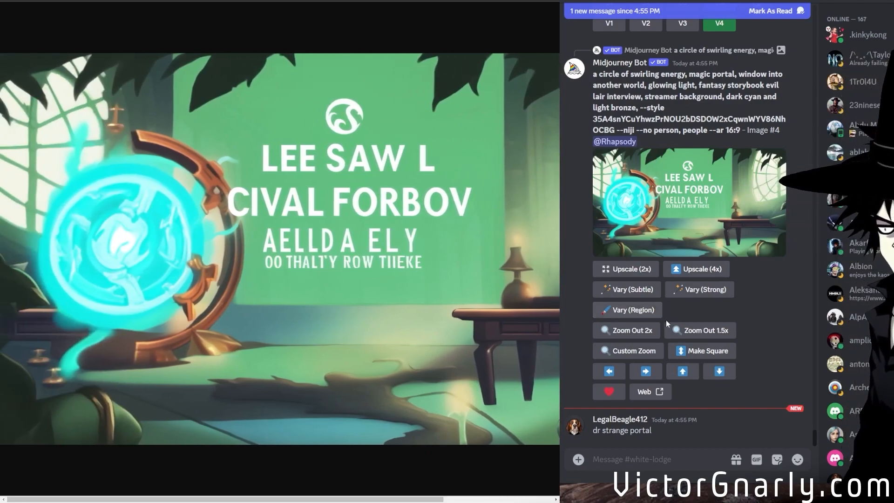
{"action": "scroll", "coordinate": [667, 323], "scroll_direction": "up", "scroll_amount": 7}
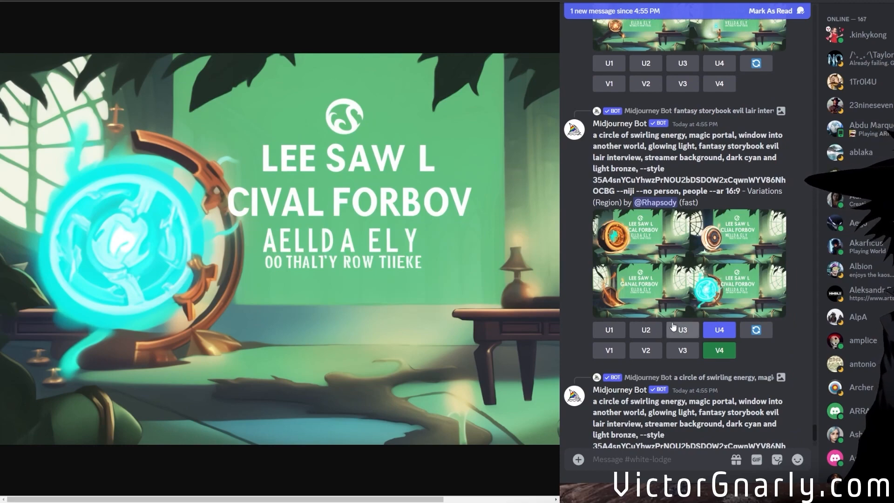
{"action": "scroll", "coordinate": [670, 332], "scroll_direction": "down", "scroll_amount": 7}
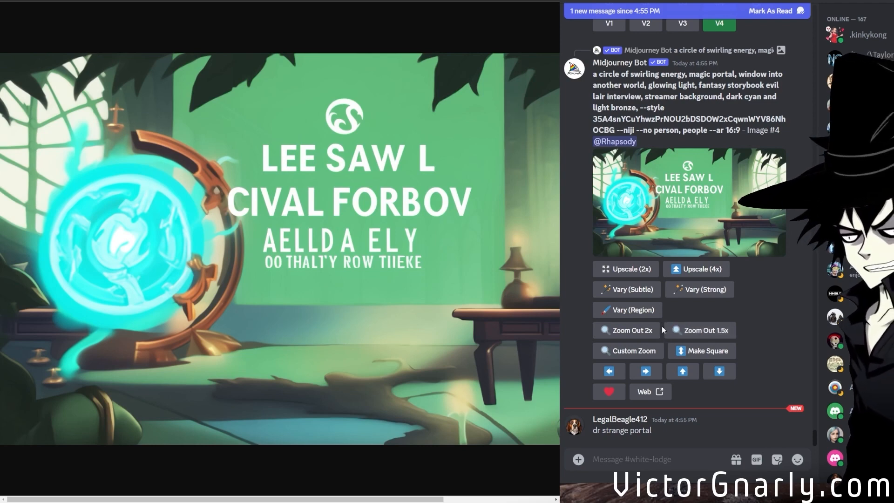
Open the upscaled gothicpunk anchor desk image with the red curtains enlarged and examine it across its width.
{"action": "scroll", "coordinate": [661, 326], "scroll_direction": "up", "scroll_amount": 4}
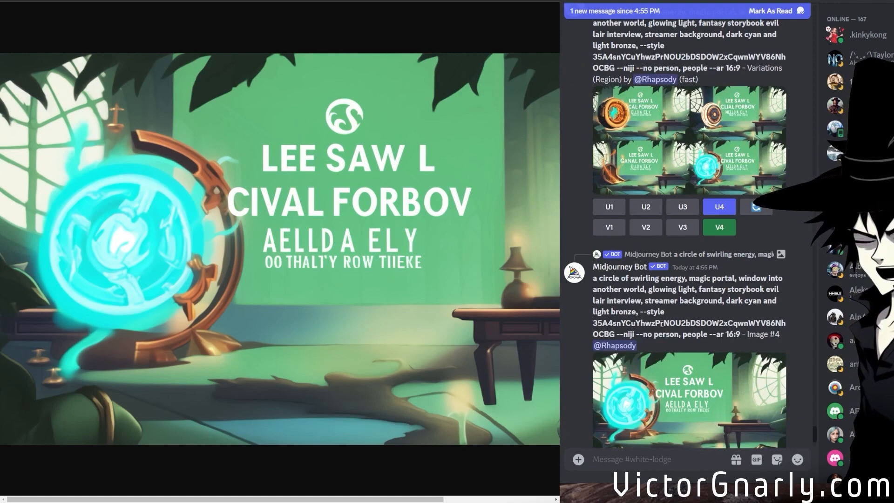
{"action": "scroll", "coordinate": [662, 322], "scroll_direction": "up", "scroll_amount": 10}
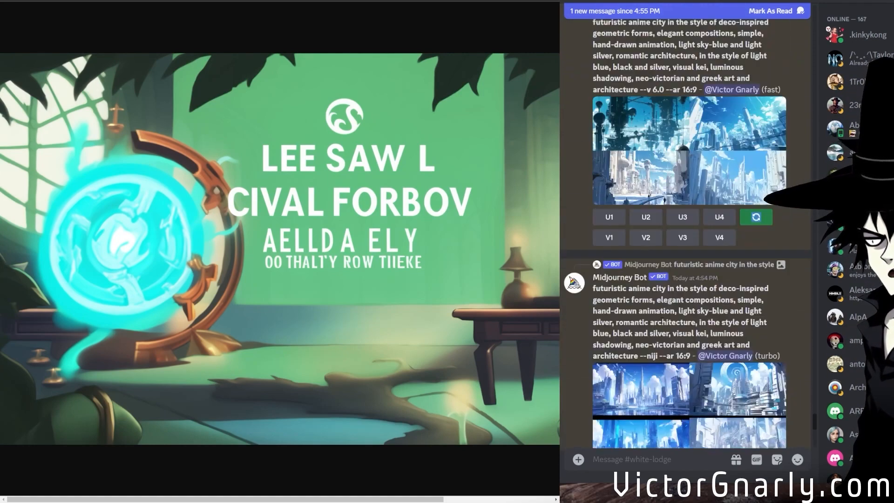
{"action": "scroll", "coordinate": [660, 191], "scroll_direction": "up", "scroll_amount": 5}
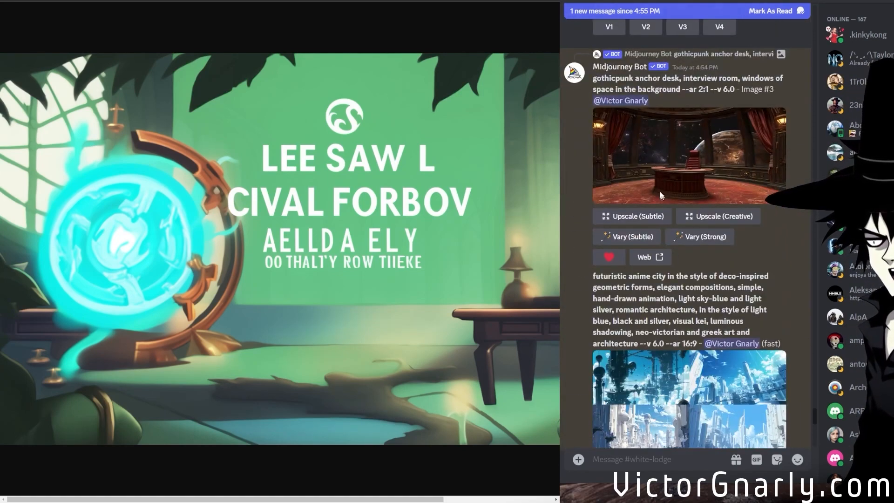
{"action": "left_click", "coordinate": [671, 174]}
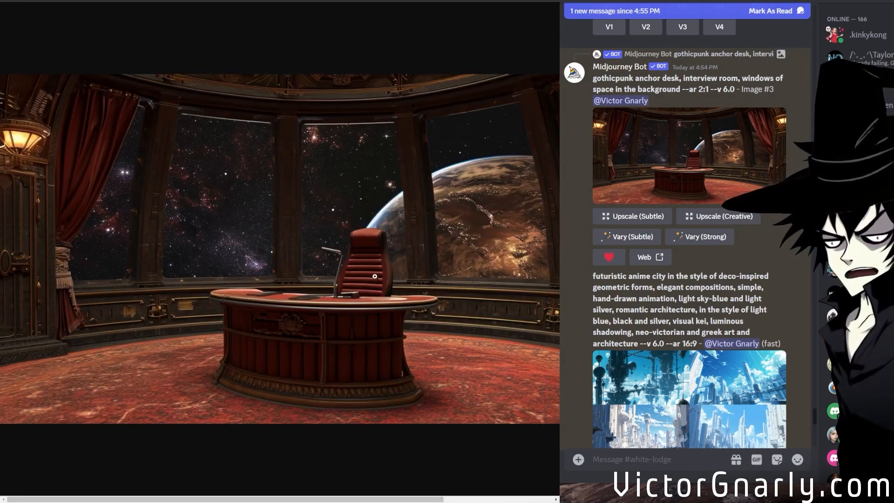
{"action": "scroll", "coordinate": [375, 276], "scroll_direction": "right", "scroll_amount": 3}
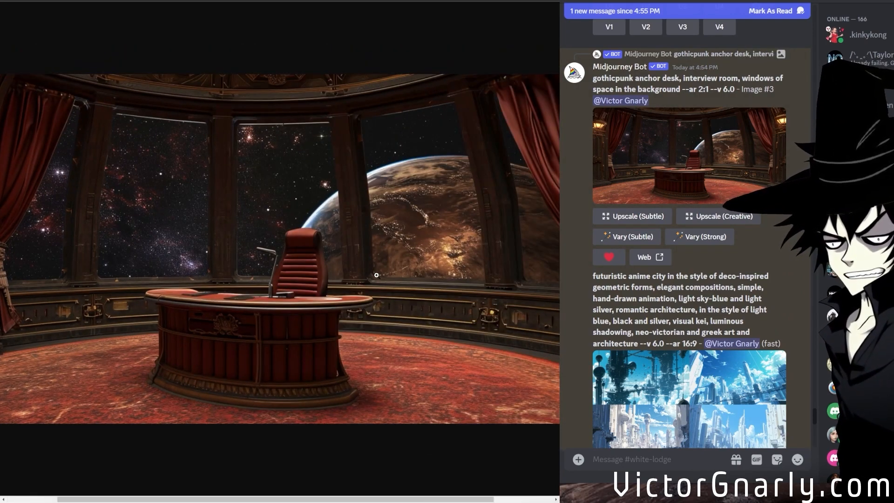
Submit a Vary (Subtle) remix of the upscaled gothicpunk anchor desk image with the prompt's version set to --v 5.2.
{"action": "left_click", "coordinate": [630, 236]}
{"action": "left_click", "coordinate": [570, 231]}
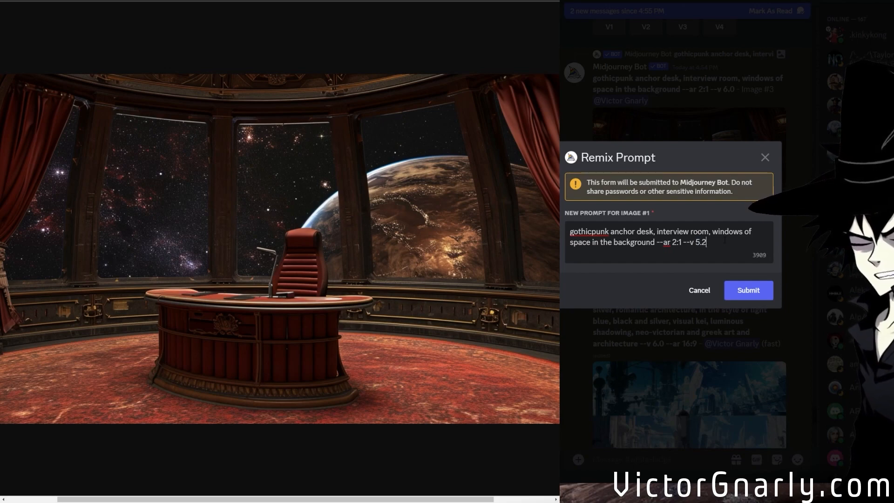
{"action": "left_click", "coordinate": [737, 292]}
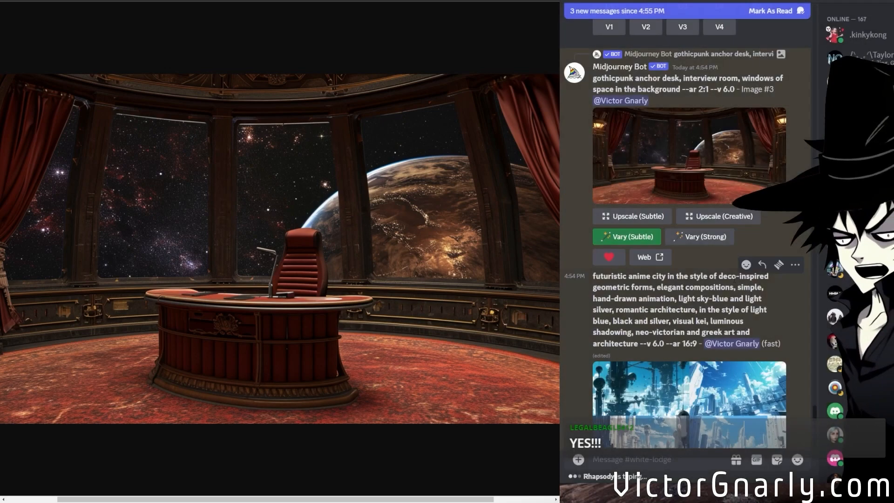
Submit another Vary (Subtle) remix of the gothicpunk anchor desk image, replacing the version parameter with --niji.
{"action": "left_click", "coordinate": [629, 237]}
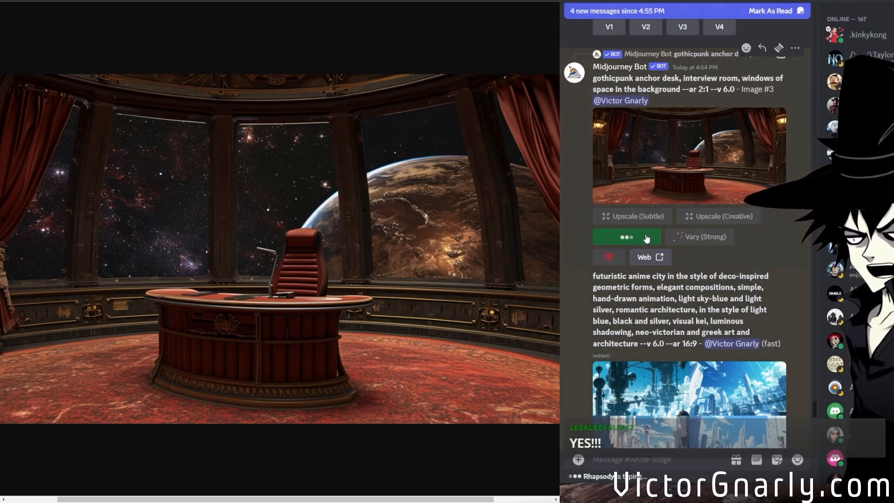
{"action": "double_click", "coordinate": [700, 242]}
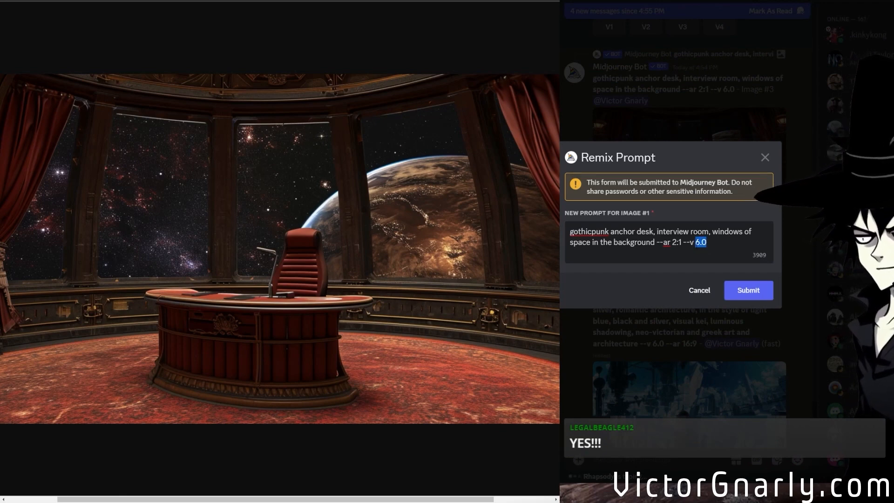
{"action": "type", "text": "niji"}
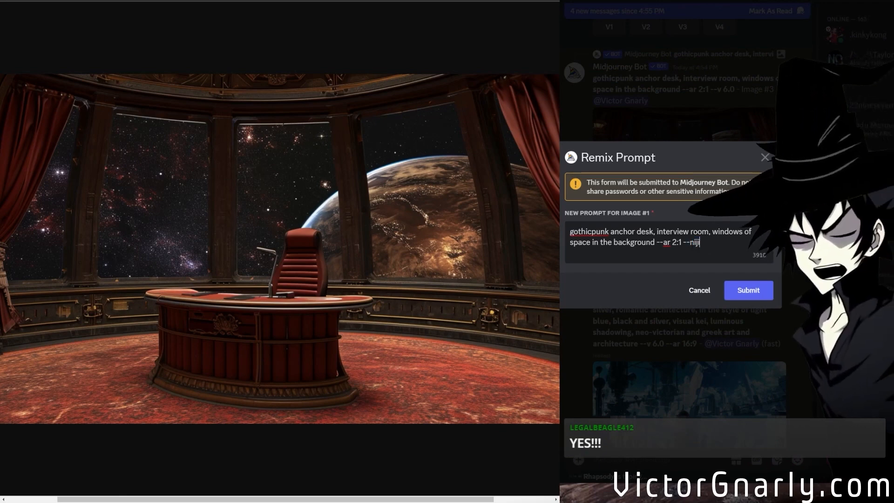
{"action": "left_click", "coordinate": [733, 293]}
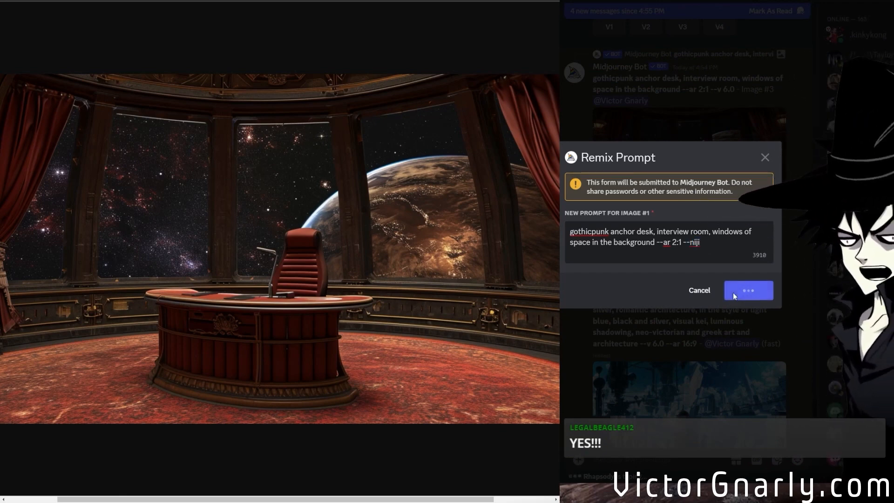
{"action": "scroll", "coordinate": [799, 208], "scroll_direction": "down", "scroll_amount": 20}
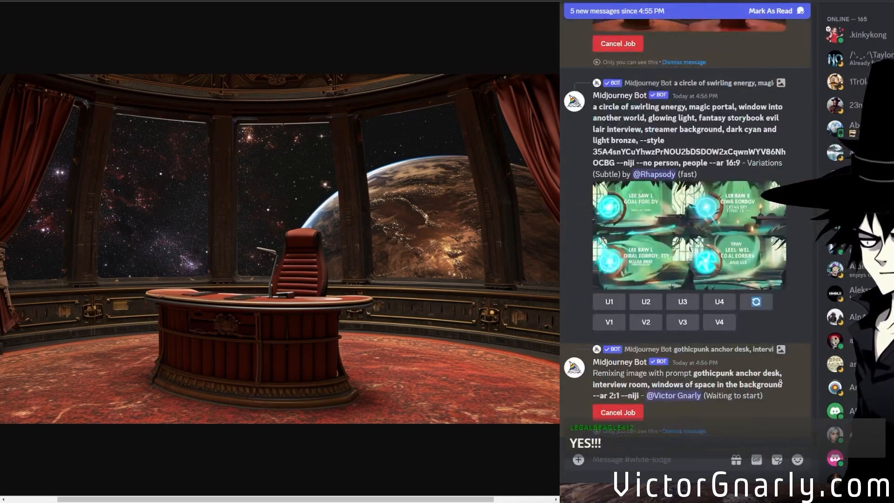
Submit a Vary (Strong) remix of the upscaled gothicpunk anchor desk image, replacing the version parameter with --niji.
{"action": "scroll", "coordinate": [755, 398], "scroll_direction": "up", "scroll_amount": 10}
{"action": "scroll", "coordinate": [742, 398], "scroll_direction": "up", "scroll_amount": 10}
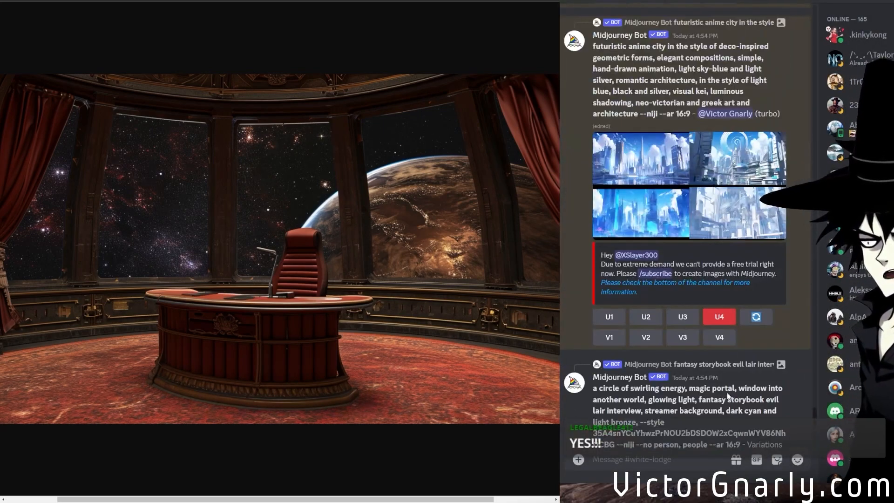
{"action": "left_click", "coordinate": [700, 278]}
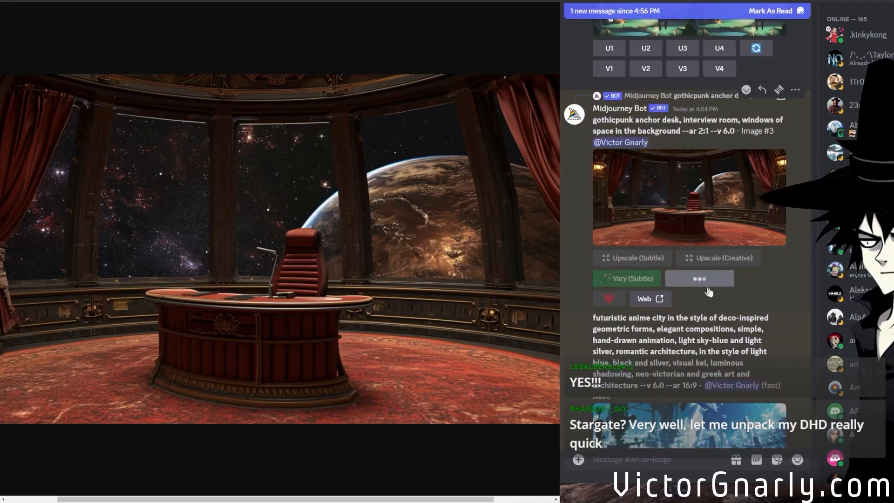
{"action": "left_click", "coordinate": [762, 290]}
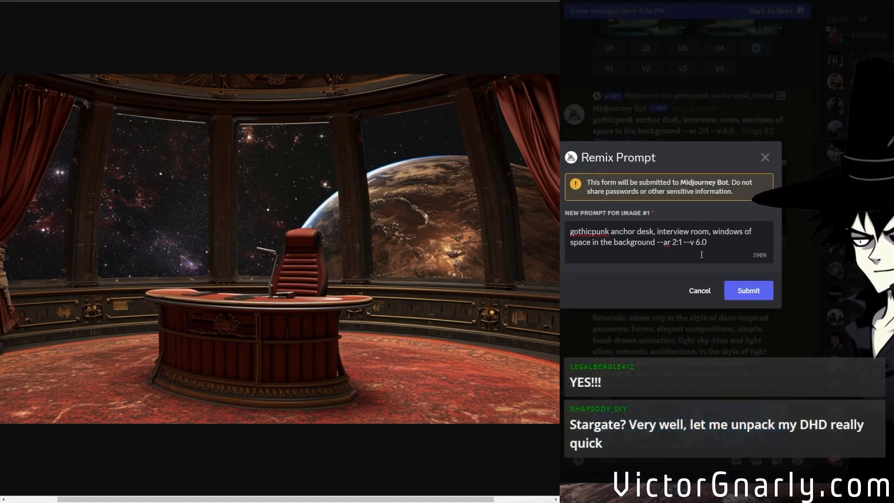
{"action": "mouse_move", "coordinate": [708, 244]}
{"action": "left_mouse_down"}
{"action": "mouse_move", "coordinate": [685, 245]}
{"action": "mouse_move", "coordinate": [697, 250]}
{"action": "left_mouse_up"}
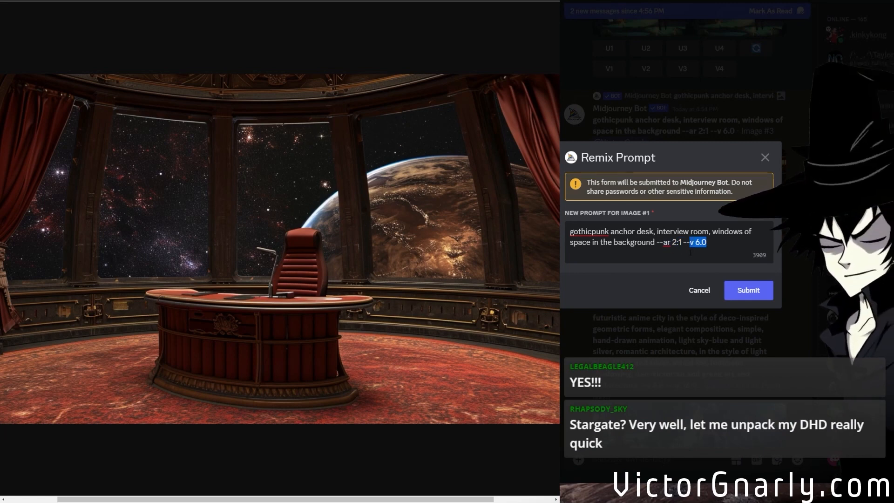
{"action": "type", "text": "niji"}
{"action": "left_click", "coordinate": [749, 291]}
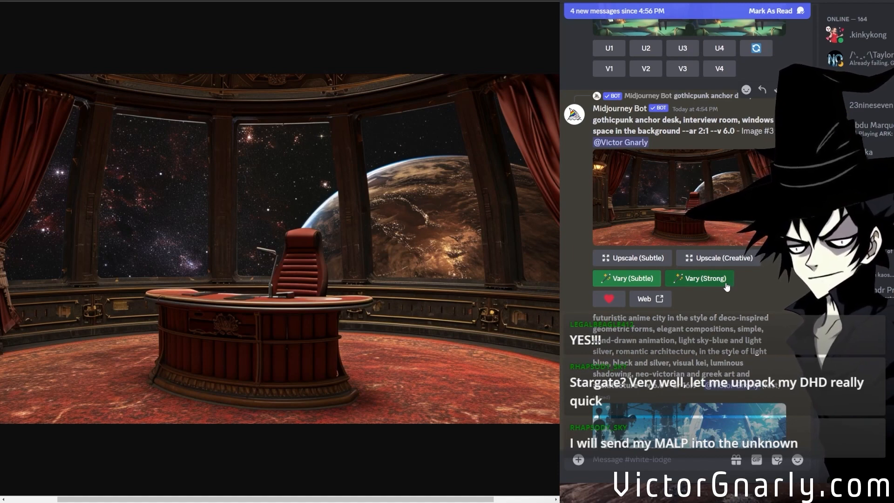
Open the --niji Vary (Subtle) remix grid and the --v 6.0 strong variations grid enlarged and examine them.
{"action": "scroll", "coordinate": [726, 286], "scroll_direction": "down", "scroll_amount": 3}
{"action": "scroll", "coordinate": [787, 344], "scroll_direction": "down", "scroll_amount": 20}
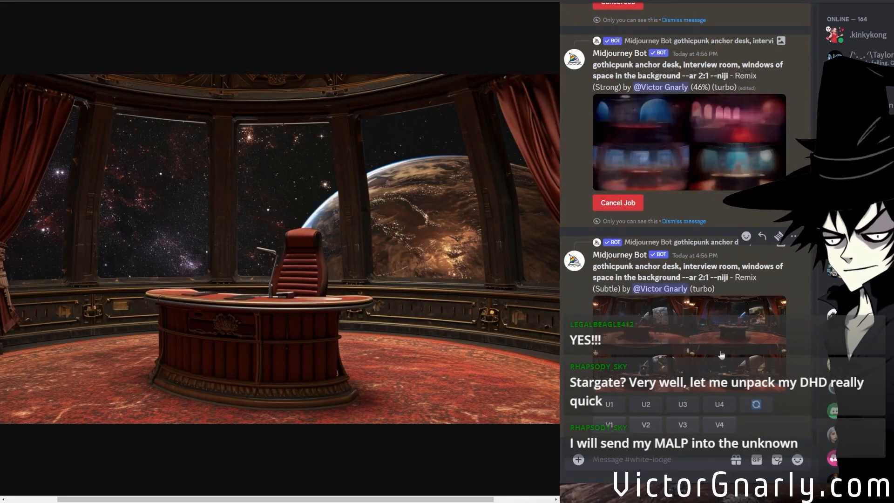
{"action": "middle_click", "coordinate": [693, 350]}
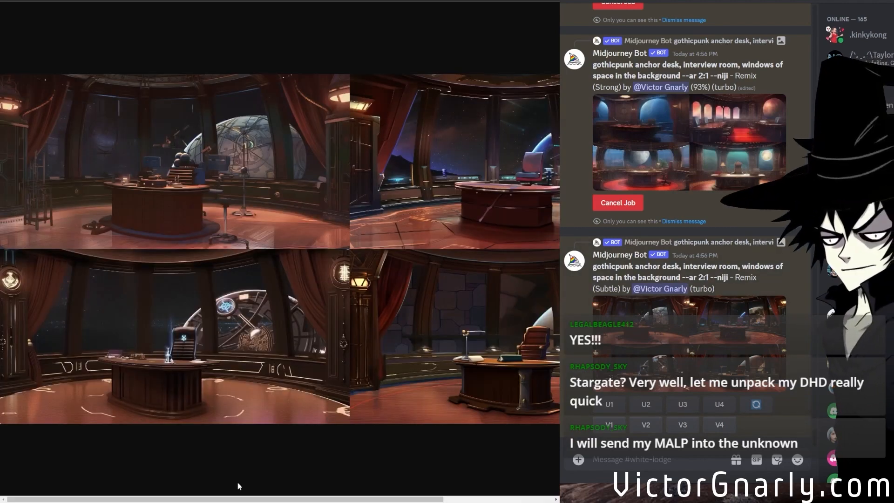
{"action": "left_click_drag", "start_coordinate": [238, 498], "coordinate": [185, 498]}
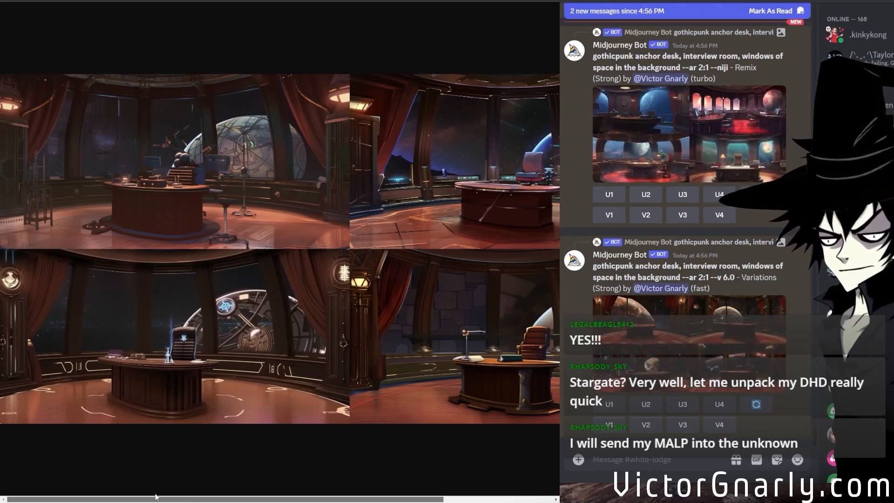
{"action": "left_click_drag", "start_coordinate": [155, 496], "coordinate": [213, 473]}
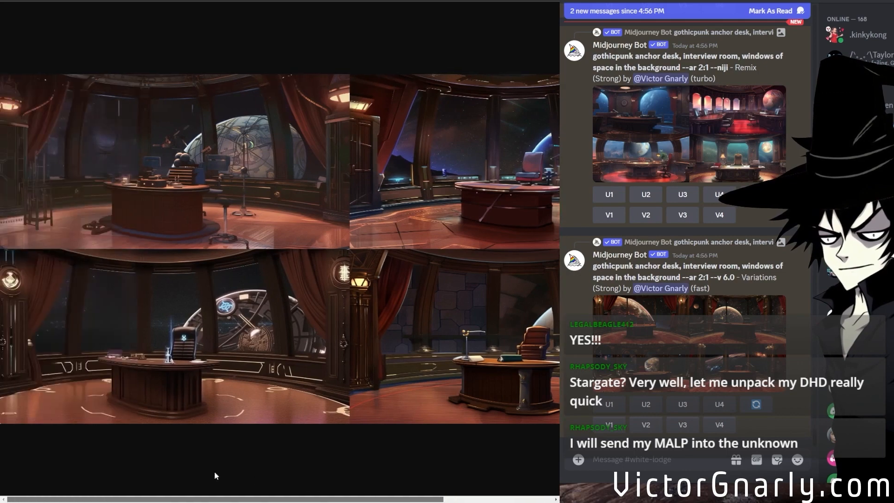
{"action": "middle_click", "coordinate": [725, 337]}
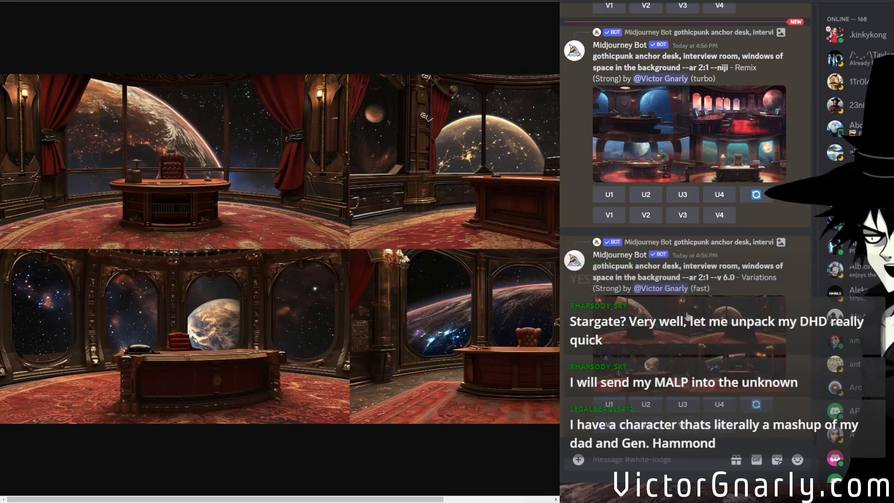
Examine the --v 5.2 Vary (Subtle) remix grid enlarged and upscale its third image.
{"action": "scroll", "coordinate": [687, 316], "scroll_direction": "up", "scroll_amount": 3}
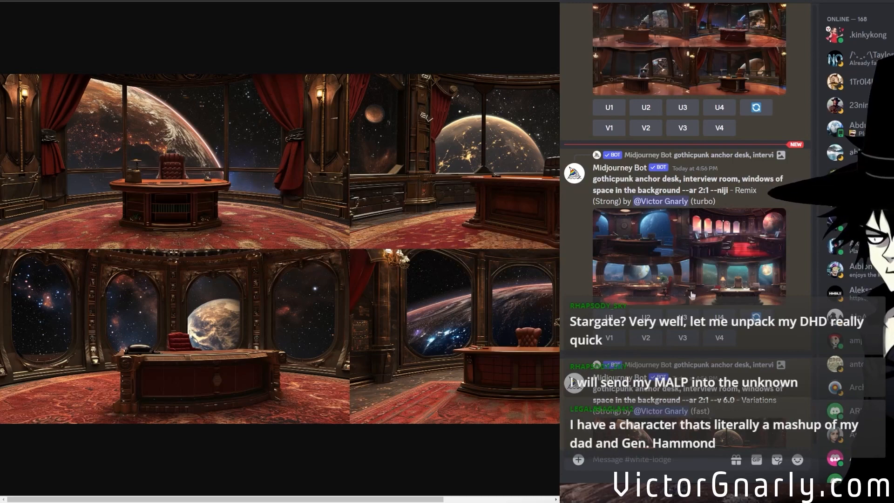
{"action": "scroll", "coordinate": [694, 281], "scroll_direction": "up", "scroll_amount": 6}
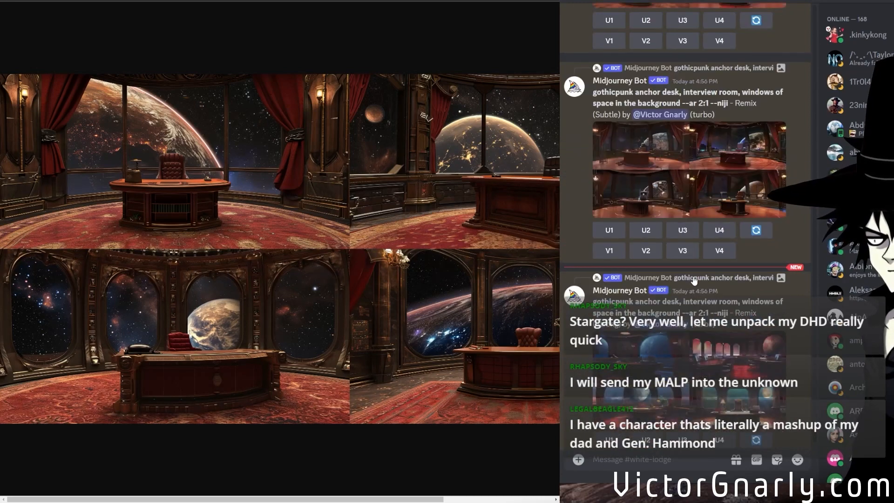
{"action": "scroll", "coordinate": [693, 280], "scroll_direction": "up", "scroll_amount": 3}
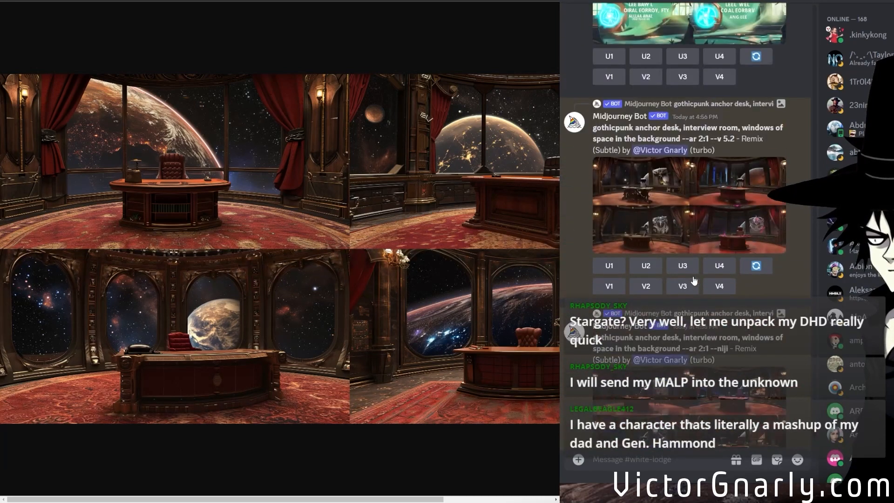
{"action": "left_click", "coordinate": [693, 232]}
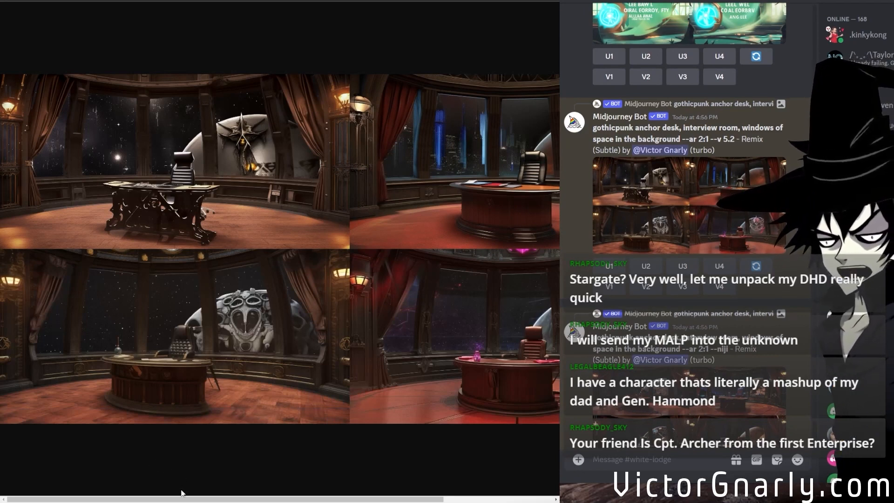
{"action": "left_click_drag", "start_coordinate": [54, 485], "coordinate": [136, 485]}
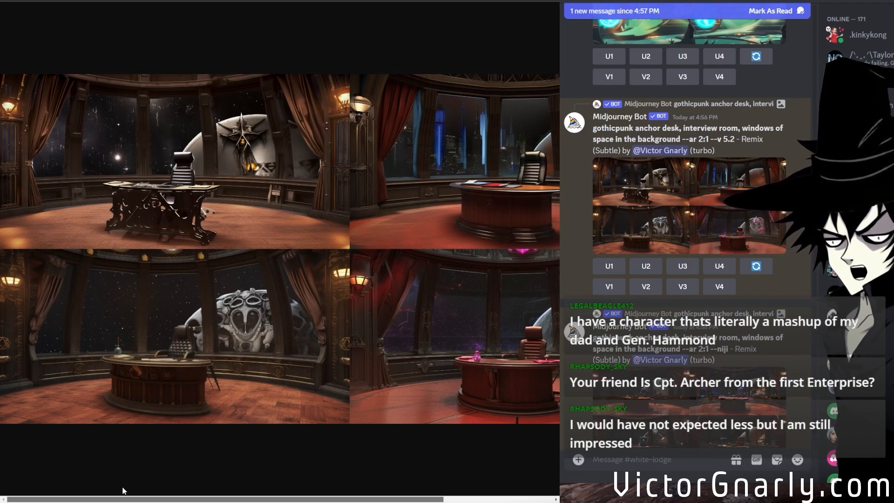
{"action": "left_click_drag", "start_coordinate": [178, 498], "coordinate": [147, 471]}
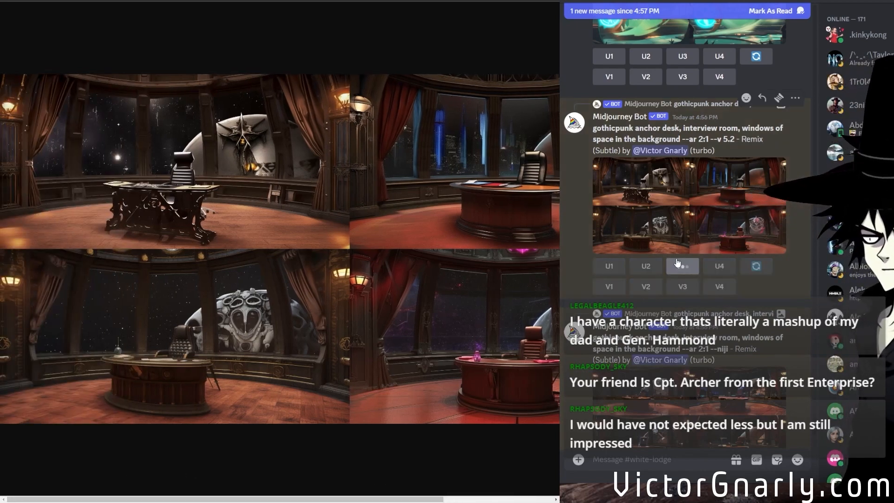
Reopen the --niji Vary (Subtle) remix grid enlarged and examine it across its full width.
{"action": "scroll", "coordinate": [663, 276], "scroll_direction": "down", "scroll_amount": 1}
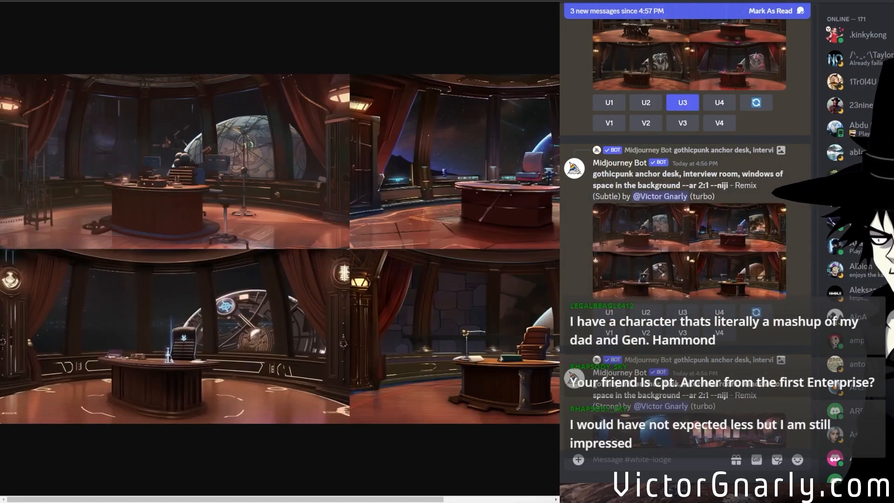
{"action": "left_click_drag", "start_coordinate": [219, 499], "coordinate": [142, 497]}
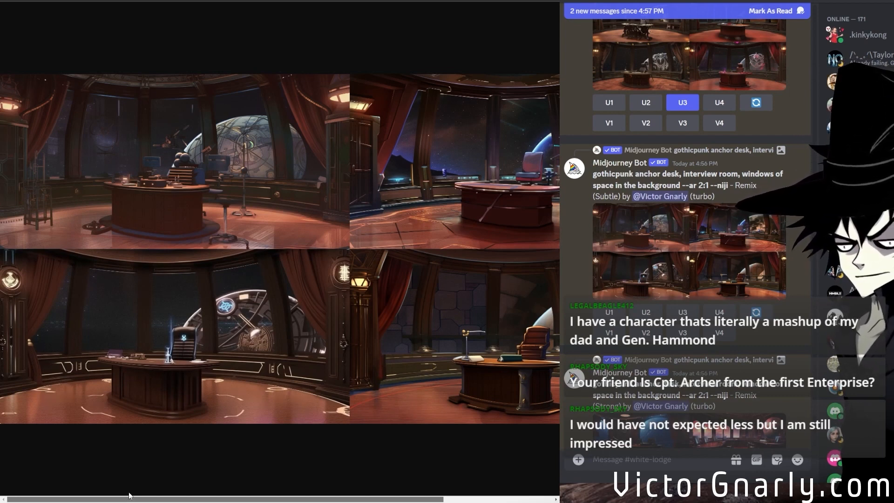
{"action": "left_click_drag", "start_coordinate": [176, 497], "coordinate": [286, 497]}
Open the --niji Vary (Strong) remix grid enlarged and examine all four anchor desk rooms.
{"action": "scroll", "coordinate": [782, 316], "scroll_direction": "down", "scroll_amount": 3}
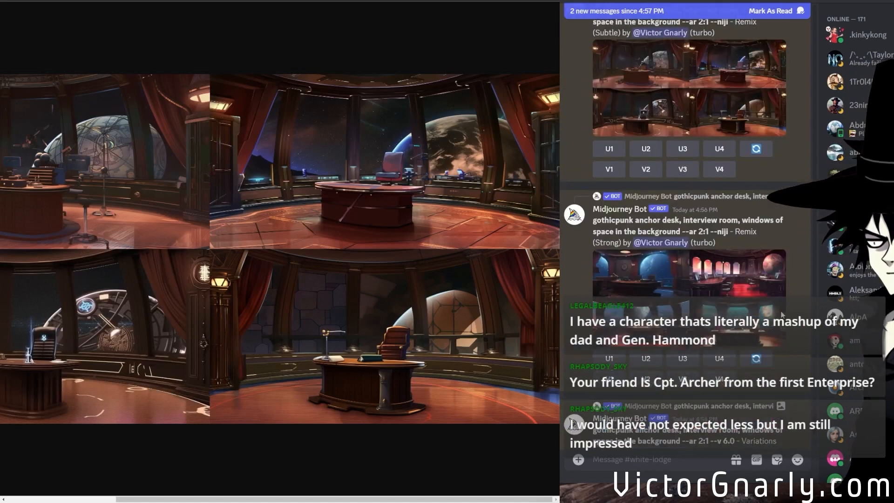
{"action": "left_click", "coordinate": [702, 310]}
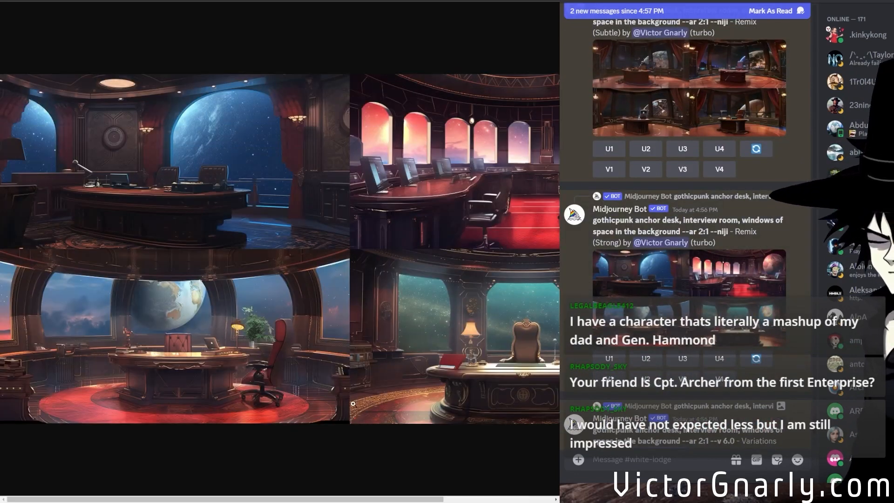
{"action": "left_click_drag", "start_coordinate": [192, 497], "coordinate": [120, 496]}
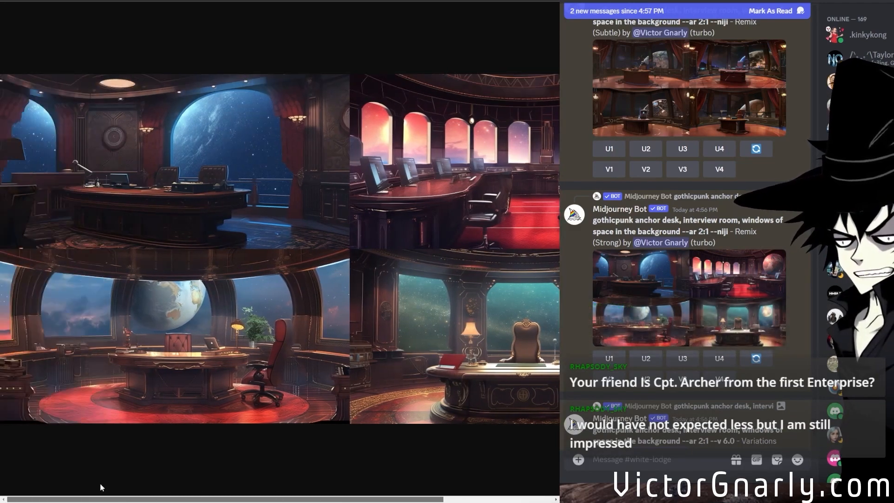
{"action": "left_click_drag", "start_coordinate": [101, 496], "coordinate": [515, 488]}
Open the --v 6.0 strong variations grid enlarged and examine its four red-carpeted rooms across the full width.
{"action": "scroll", "coordinate": [738, 353], "scroll_direction": "down", "scroll_amount": 2}
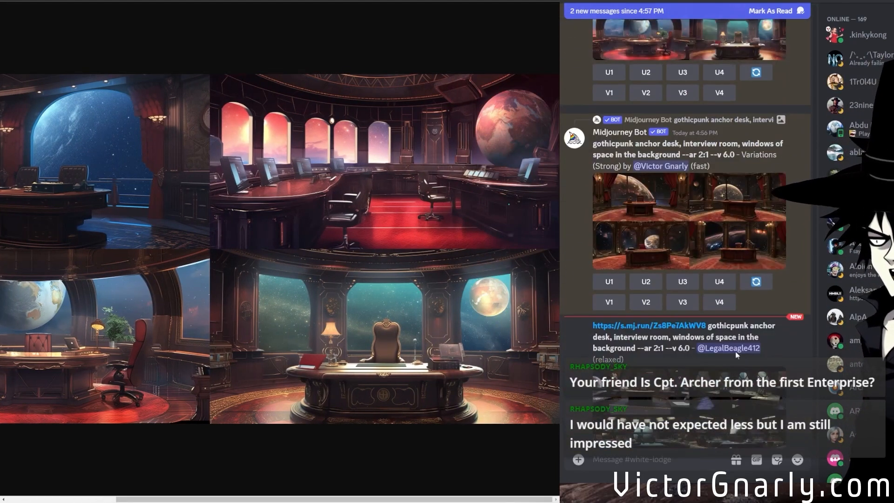
{"action": "left_click", "coordinate": [719, 231]}
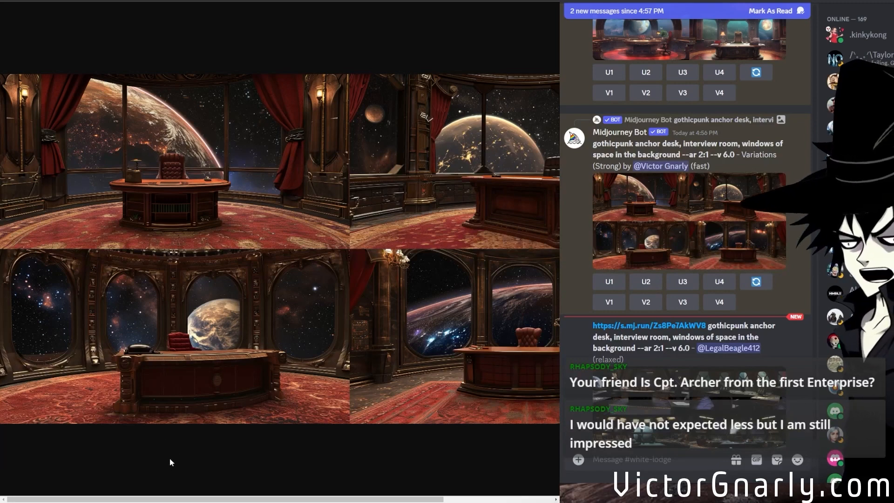
{"action": "left_click_drag", "start_coordinate": [163, 499], "coordinate": [454, 463]}
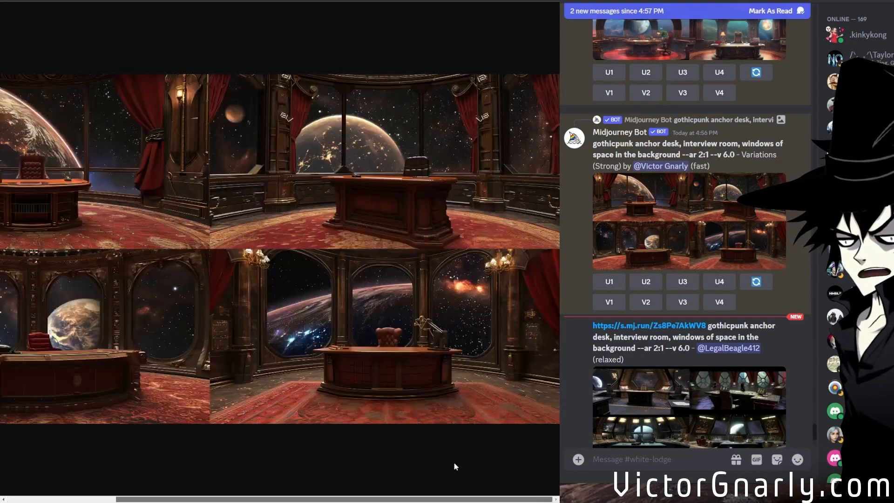
{"action": "left_click_drag", "start_coordinate": [333, 474], "coordinate": [156, 478]}
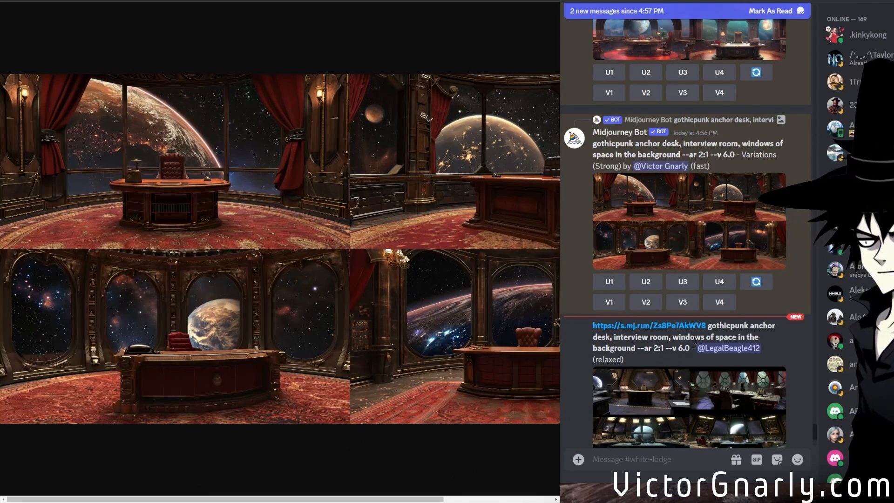
Open the reference image linked in the viewer's --v 6.0 gothicpunk anchor desk prompt and examine it.
{"action": "scroll", "coordinate": [697, 343], "scroll_direction": "down", "scroll_amount": 2}
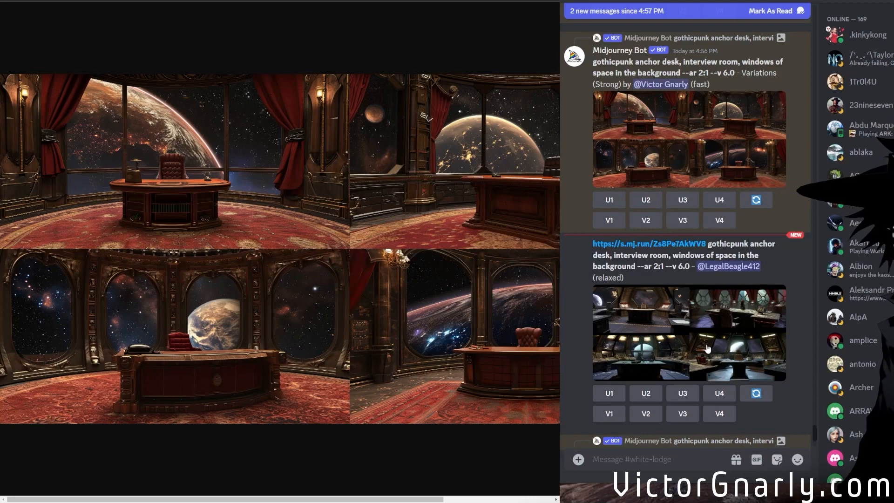
{"action": "left_click", "coordinate": [707, 348]}
{"action": "left_click", "coordinate": [664, 248]}
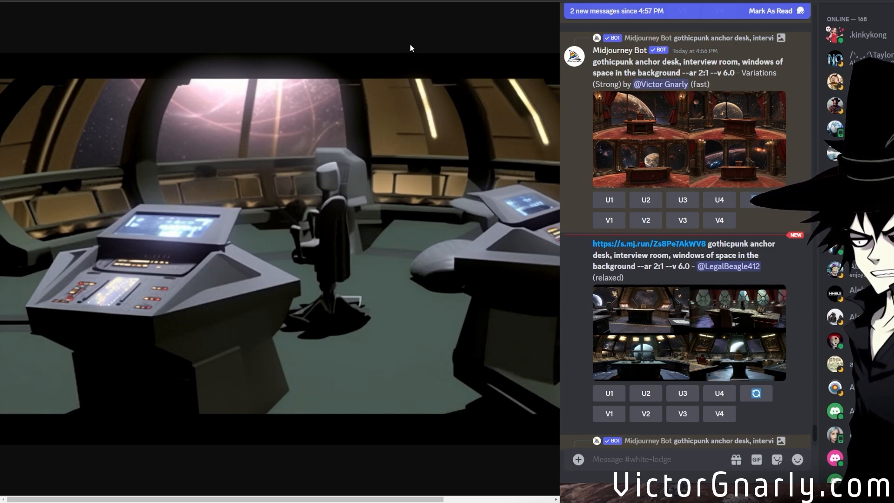
{"action": "key", "text": "ctrl+t"}
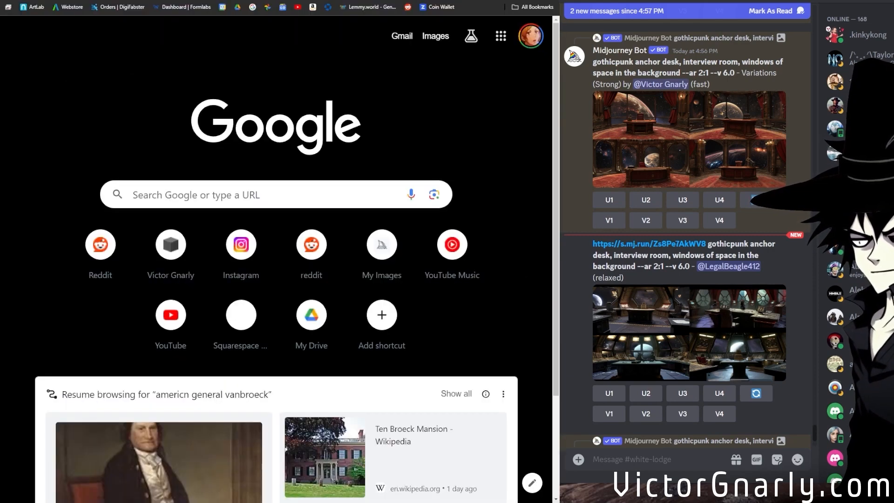
Examine the viewer's spaceship-style anchor desk grid enlarged and upscale its first image.
{"action": "left_click", "coordinate": [681, 352]}
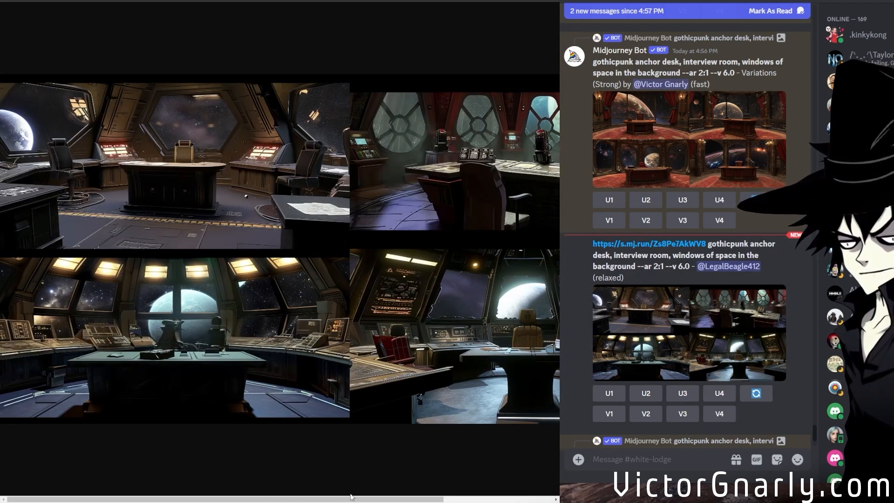
{"action": "left_click_drag", "start_coordinate": [328, 496], "coordinate": [224, 491]}
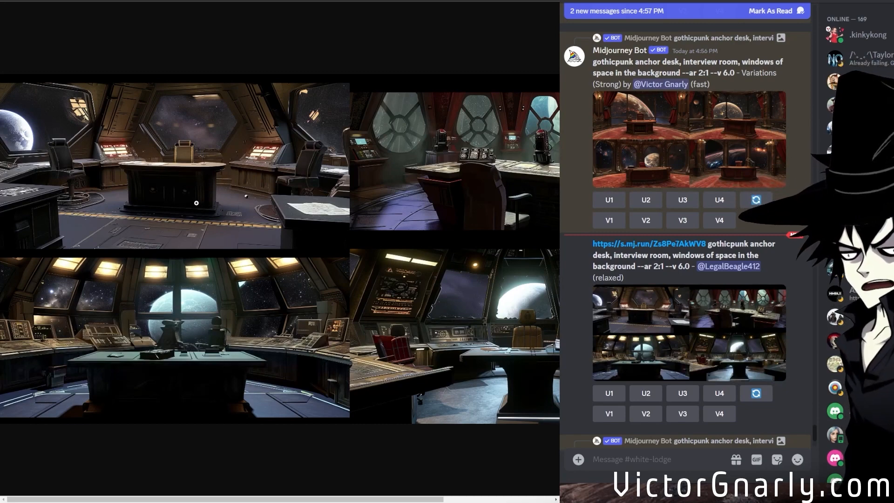
{"action": "left_click", "coordinate": [609, 393]}
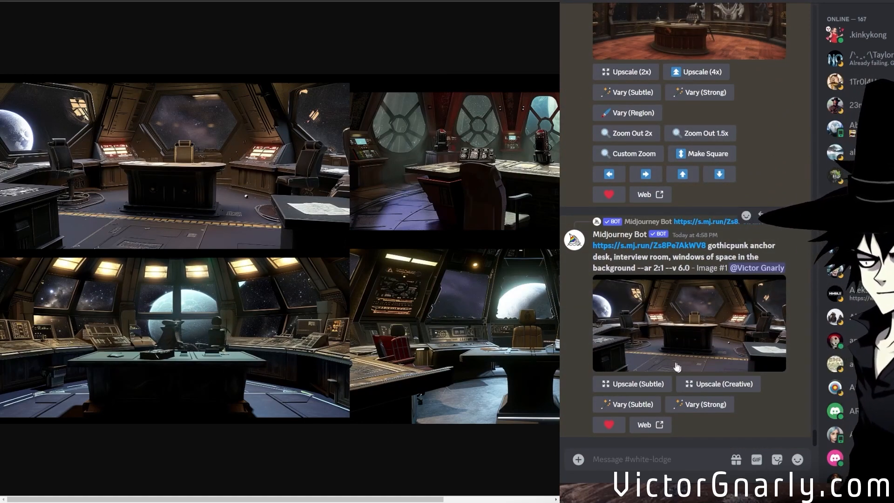
Preview the upscaled spaceship-style anchor desk image and submit a Vary (Subtle) remix of it with the version set to --v 5.2.
{"action": "left_click", "coordinate": [658, 352]}
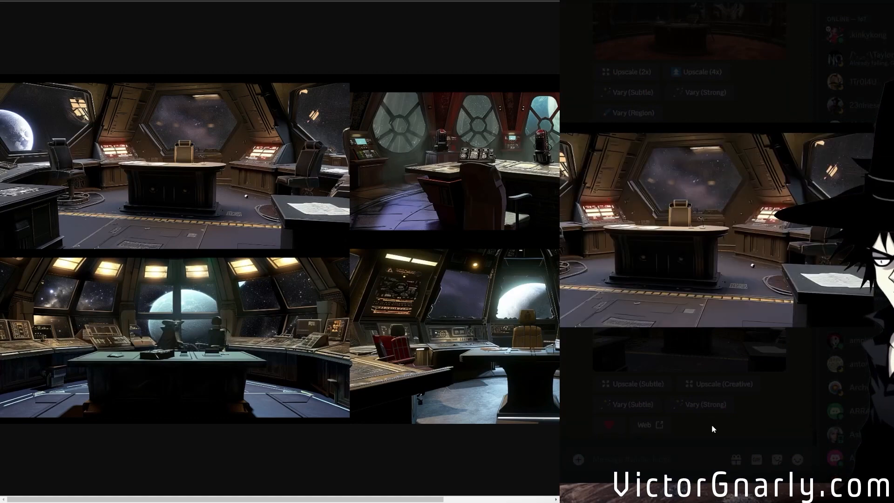
{"action": "left_click", "coordinate": [712, 425]}
{"action": "left_click", "coordinate": [614, 409]}
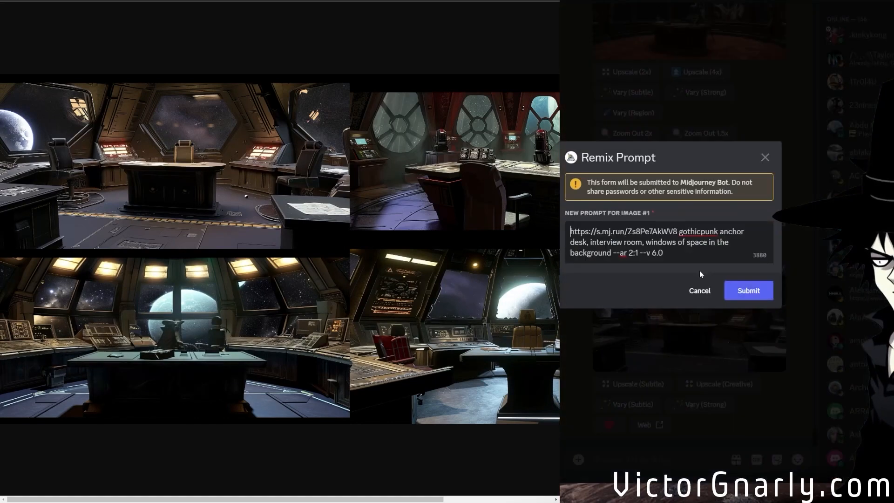
{"action": "left_click_drag", "start_coordinate": [664, 253], "coordinate": [652, 253]}
{"action": "type", "text": "5"}
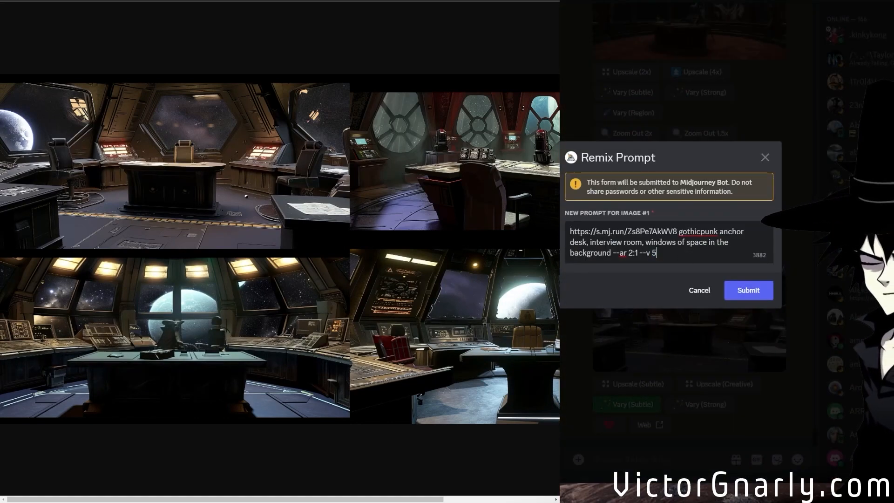
{"action": "left_click", "coordinate": [733, 291]}
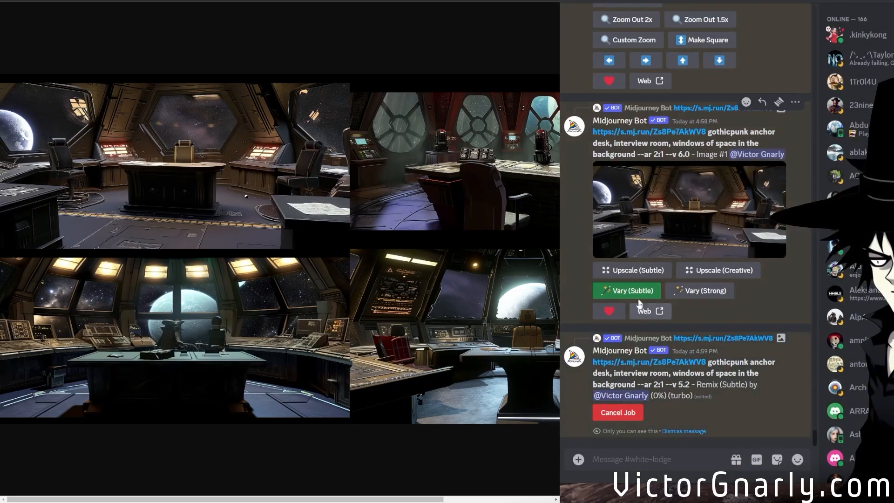
Submit a second Vary (Subtle) remix of the upscaled spaceship-style anchor desk image with the version parameter replaced by --niji.
{"action": "left_click", "coordinate": [634, 292]}
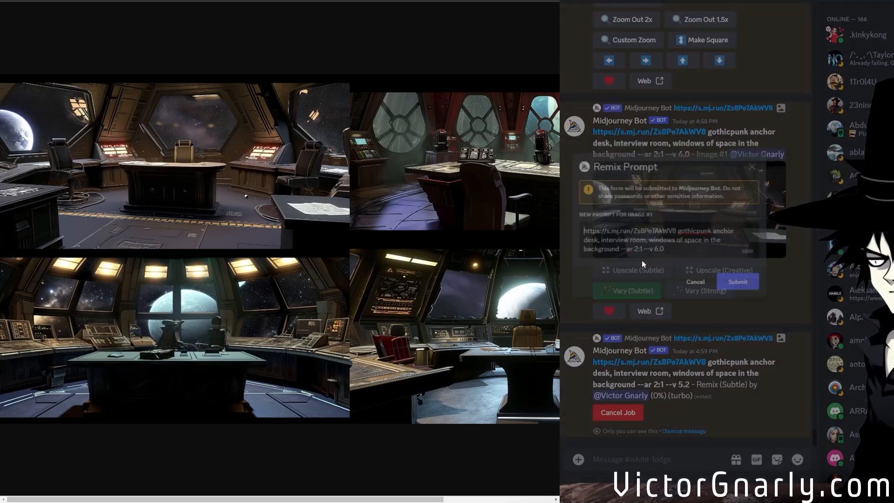
{"action": "double_click", "coordinate": [656, 253]}
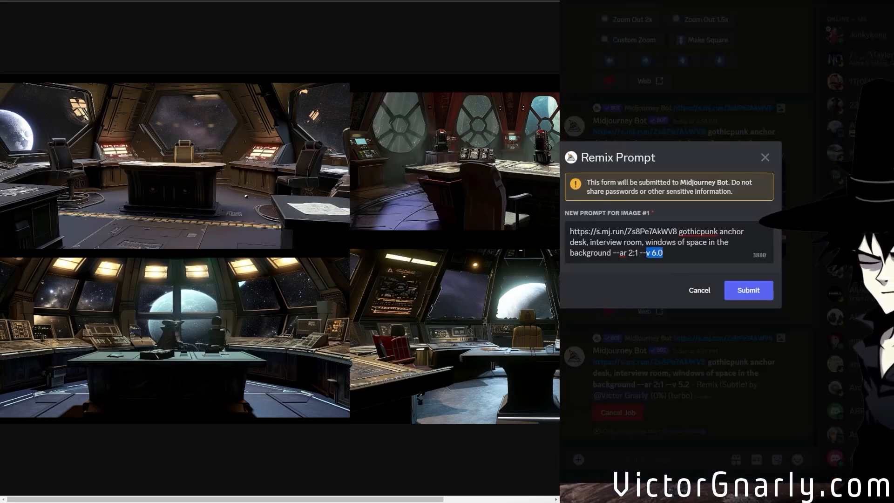
{"action": "type", "text": "niji"}
{"action": "left_click", "coordinate": [754, 291]}
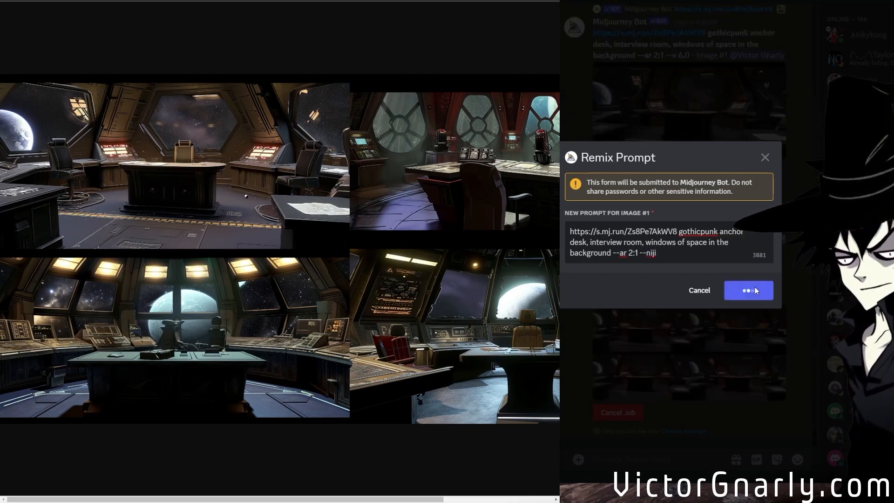
Open the --v 5.2 gothicpunk anchor desk Image #3 enlarged and submit a Pan Left of it with the prompt as is.
{"action": "scroll", "coordinate": [712, 280], "scroll_direction": "up", "scroll_amount": 4}
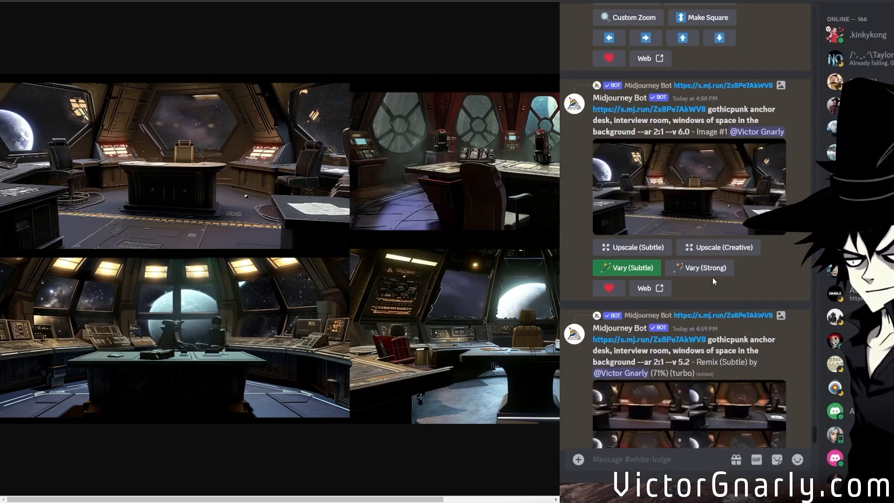
{"action": "scroll", "coordinate": [712, 277], "scroll_direction": "up", "scroll_amount": 7}
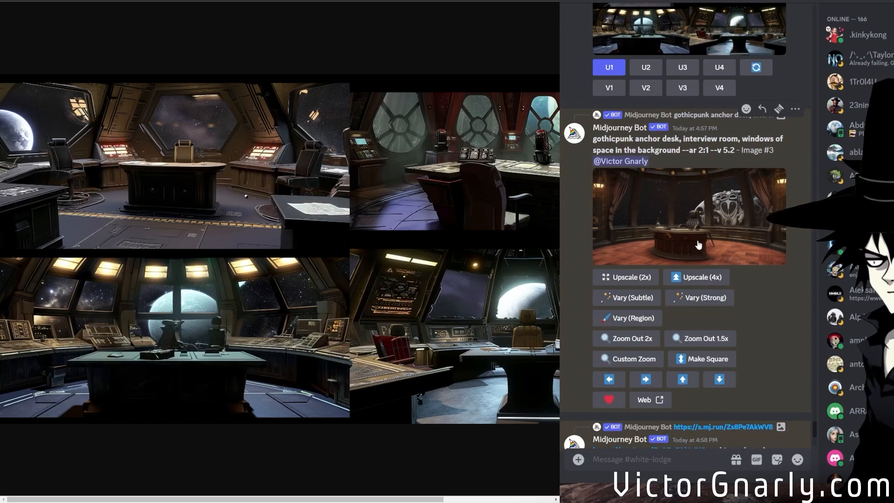
{"action": "left_click", "coordinate": [698, 245]}
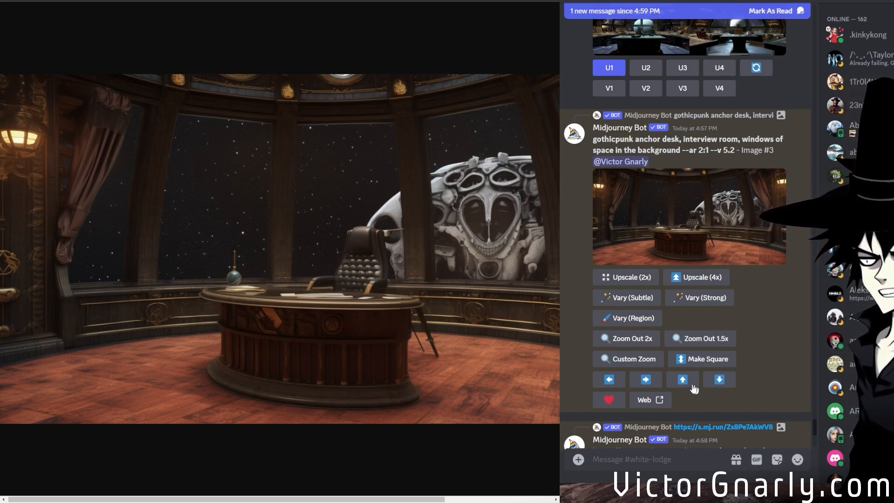
{"action": "left_click", "coordinate": [607, 379]}
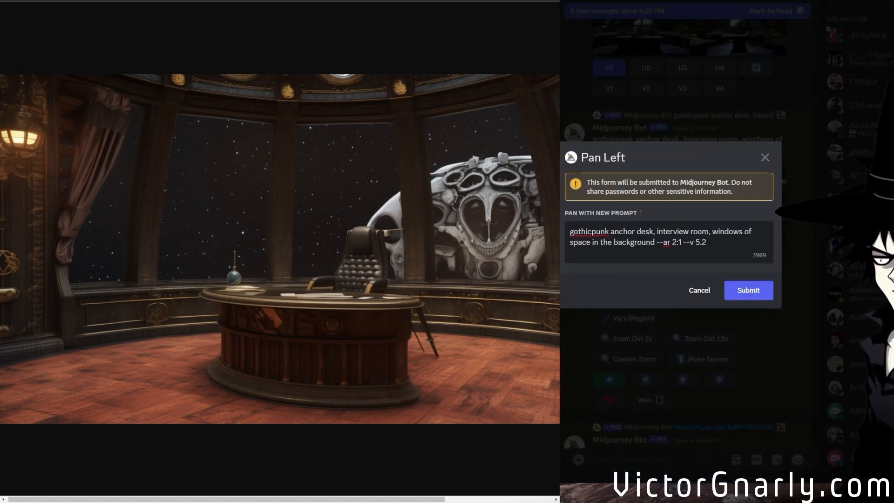
{"action": "left_click", "coordinate": [747, 291]}
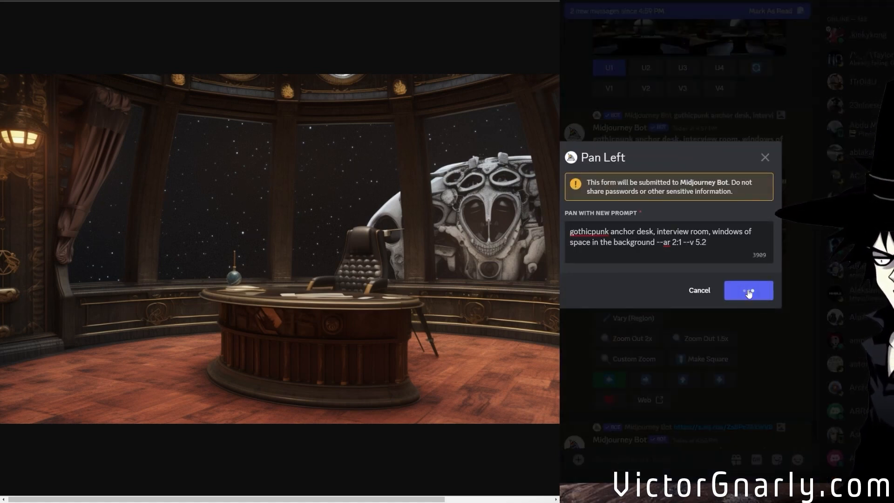
Open the --niji subtle remix grid of the spaceship-style anchor desk enlarged and examine its four rooms across the full width.
{"action": "scroll", "coordinate": [726, 232], "scroll_direction": "up", "scroll_amount": 4}
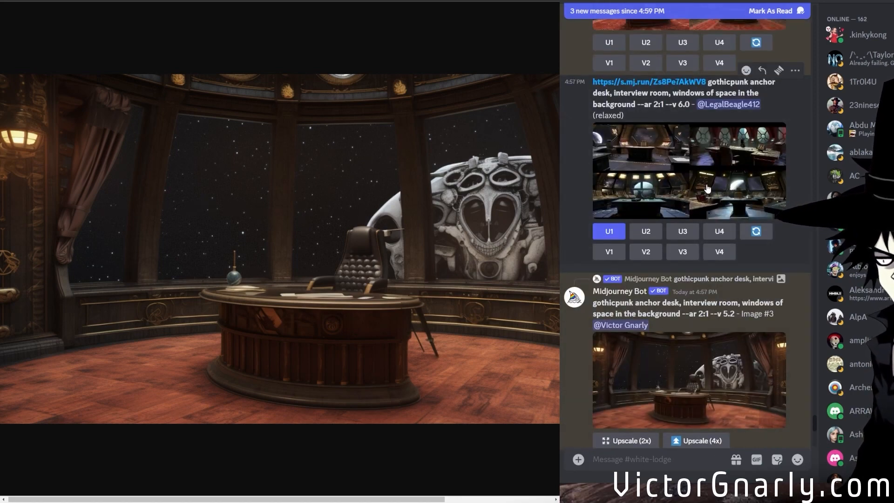
{"action": "scroll", "coordinate": [707, 188], "scroll_direction": "up", "scroll_amount": 6}
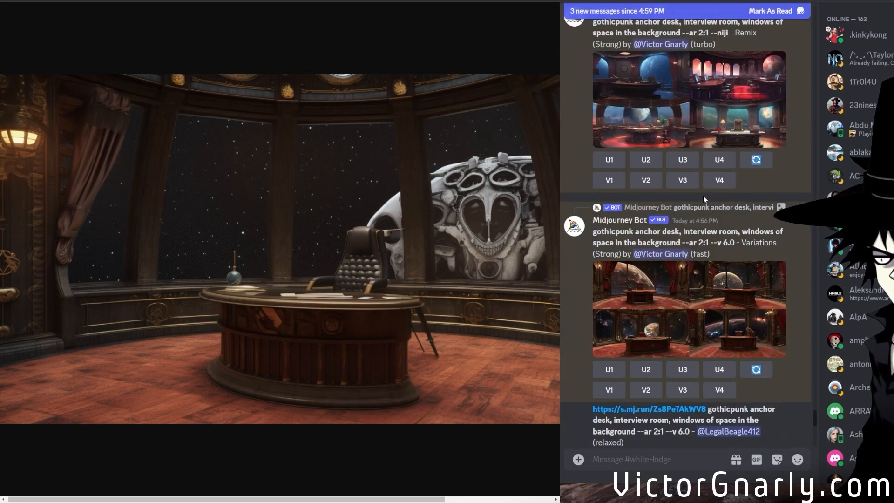
{"action": "scroll", "coordinate": [676, 305], "scroll_direction": "down", "scroll_amount": 10}
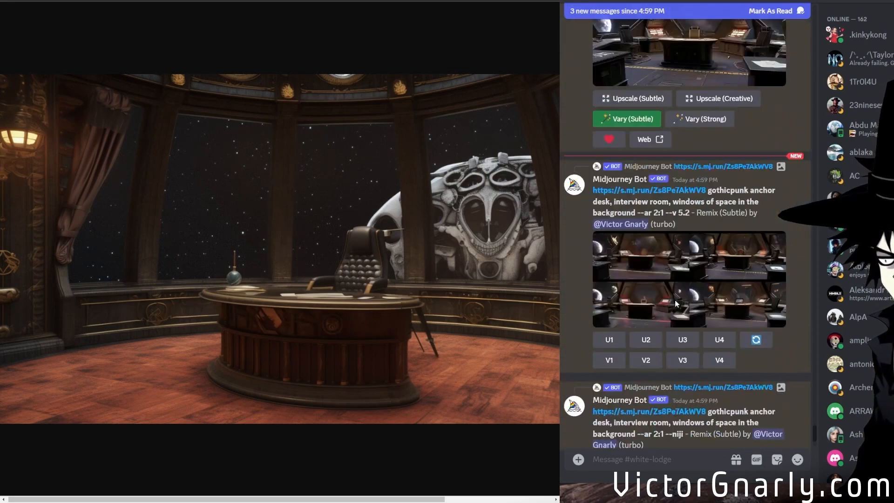
{"action": "left_click", "coordinate": [684, 262]}
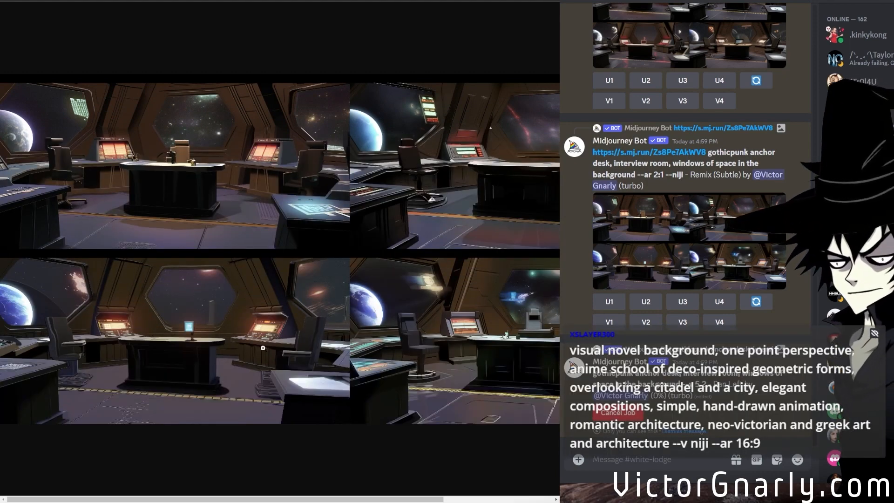
{"action": "left_click", "coordinate": [151, 371]}
{"action": "left_click", "coordinate": [151, 371]}
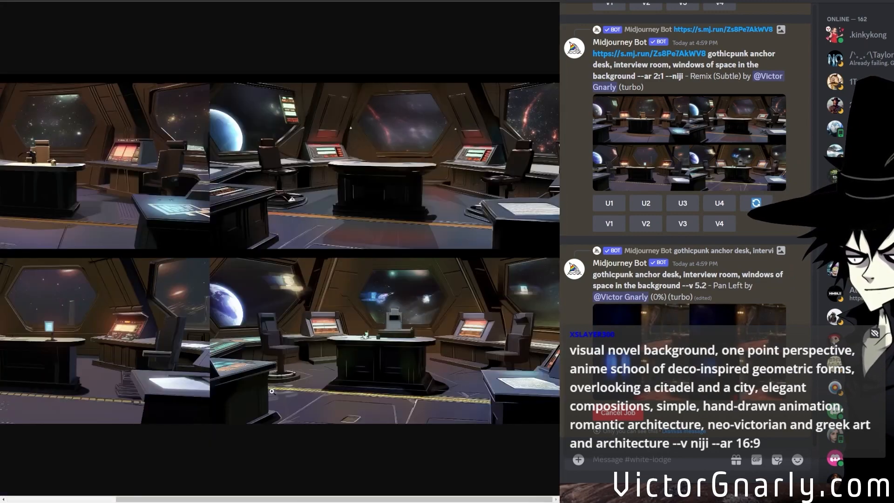
{"action": "left_click_drag", "start_coordinate": [251, 494], "coordinate": [120, 495]}
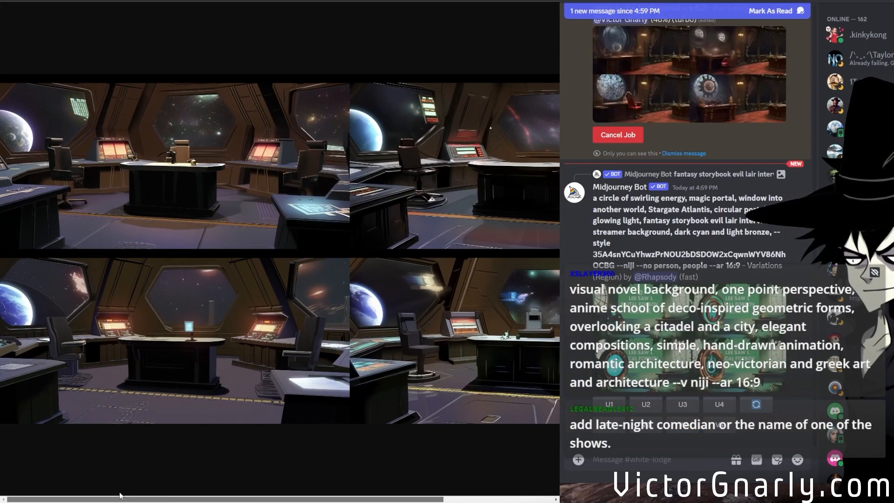
{"action": "left_click_drag", "start_coordinate": [137, 495], "coordinate": [78, 487]}
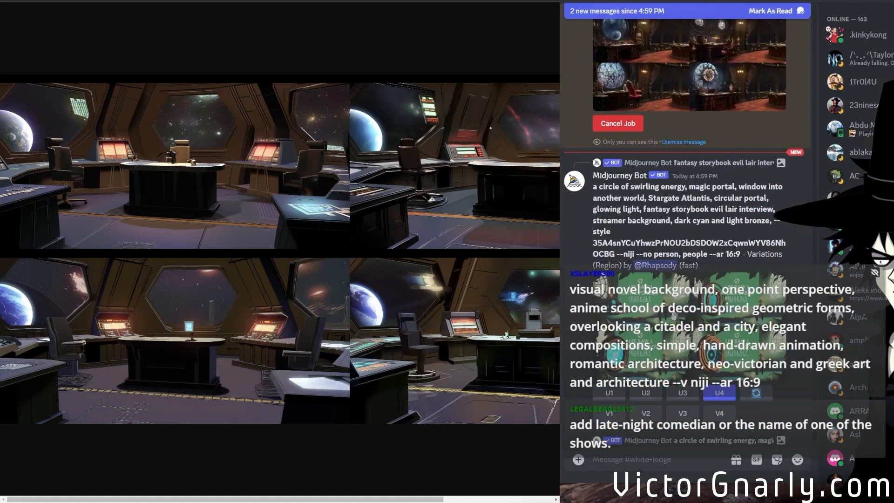
Preview the viewer's swirling energy portal variations grid and close the preview.
{"action": "left_click", "coordinate": [673, 315]}
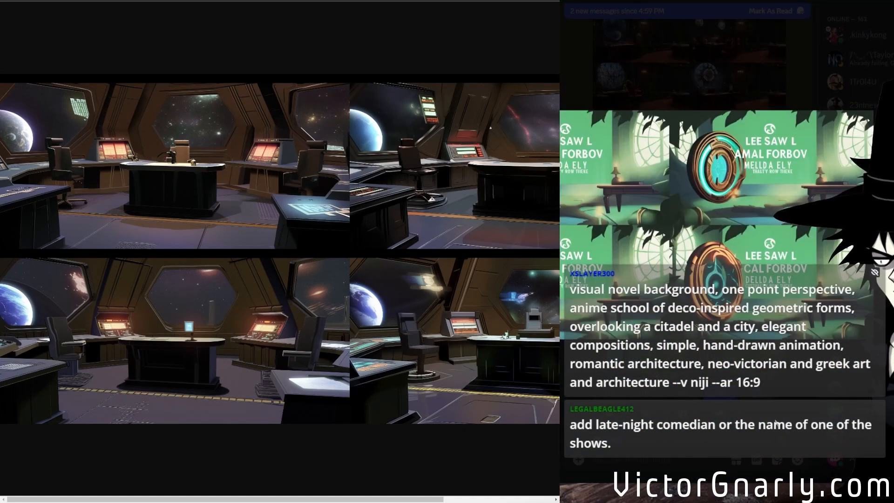
{"action": "left_click", "coordinate": [775, 422]}
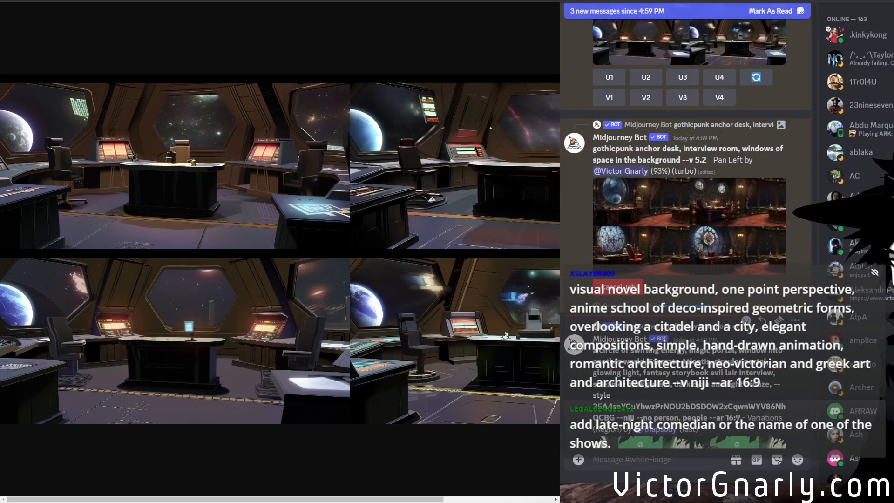
Open the Pan Left results grid enlarged and examine its gothicpunk panoramas at full size across their width.
{"action": "scroll", "coordinate": [661, 350], "scroll_direction": "down", "scroll_amount": 8}
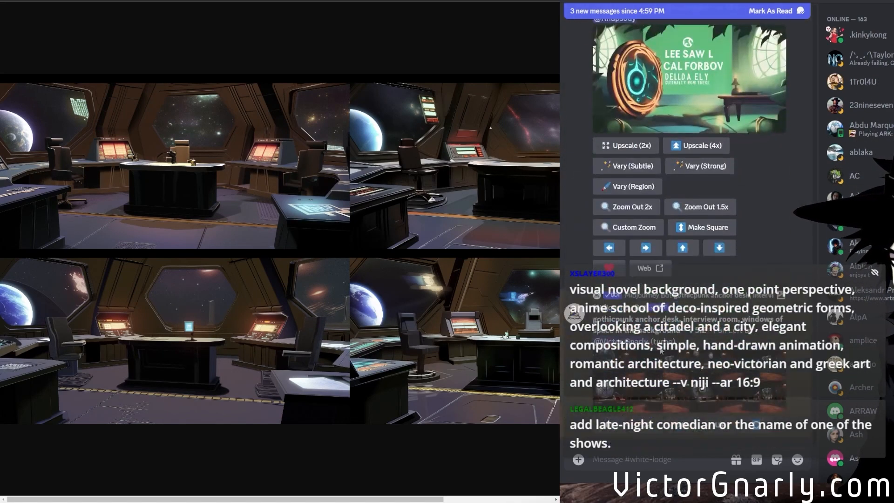
{"action": "left_click_drag", "start_coordinate": [722, 391], "coordinate": [518, 363]}
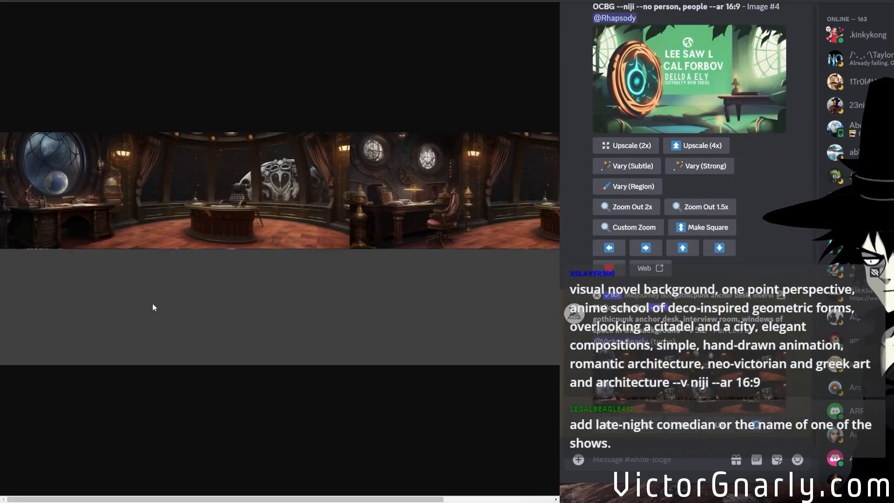
{"action": "left_click", "coordinate": [184, 346]}
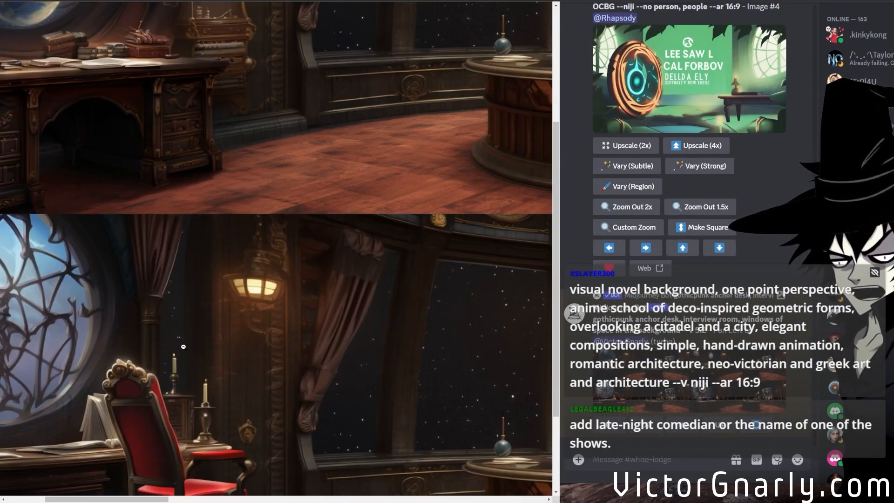
{"action": "scroll", "coordinate": [227, 396], "scroll_direction": "up", "scroll_amount": 4}
{"action": "left_click", "coordinate": [208, 500]}
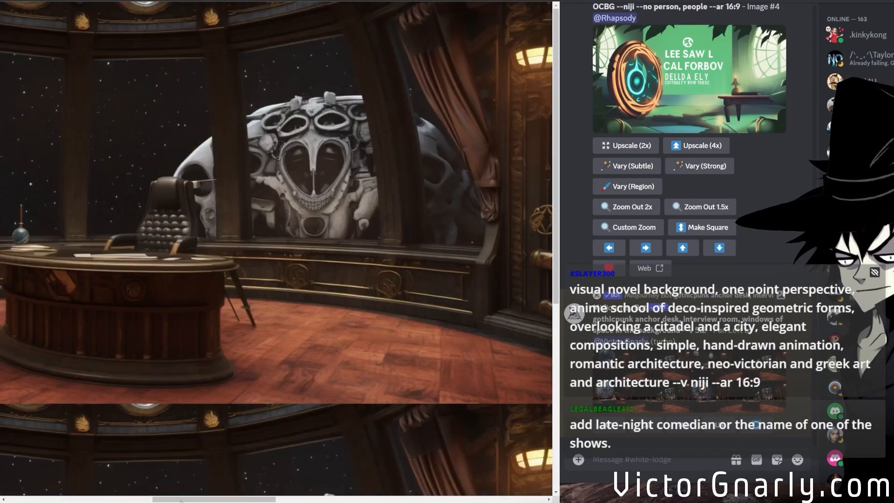
{"action": "left_click", "coordinate": [295, 499]}
{"action": "left_click_drag", "start_coordinate": [295, 500], "coordinate": [234, 497]}
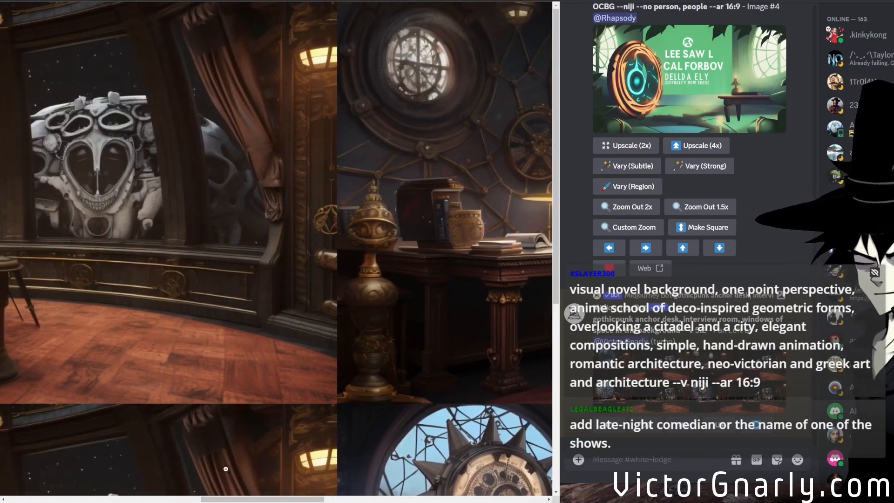
{"action": "scroll", "coordinate": [226, 469], "scroll_direction": "down", "scroll_amount": 1}
{"action": "left_click_drag", "start_coordinate": [318, 499], "coordinate": [141, 497]}
{"action": "scroll", "coordinate": [181, 381], "scroll_direction": "down", "scroll_amount": 2}
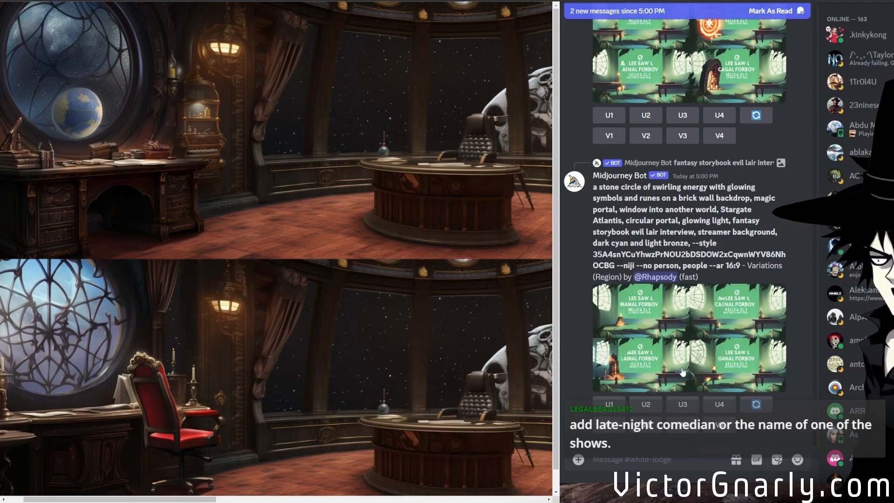
Return to the Pan Left results of the gothicpunk anchor desk and upscale the first image.
{"action": "scroll", "coordinate": [683, 371], "scroll_direction": "up", "scroll_amount": 3}
{"action": "scroll", "coordinate": [682, 372], "scroll_direction": "down", "scroll_amount": 3}
{"action": "scroll", "coordinate": [683, 371], "scroll_direction": "up", "scroll_amount": 3}
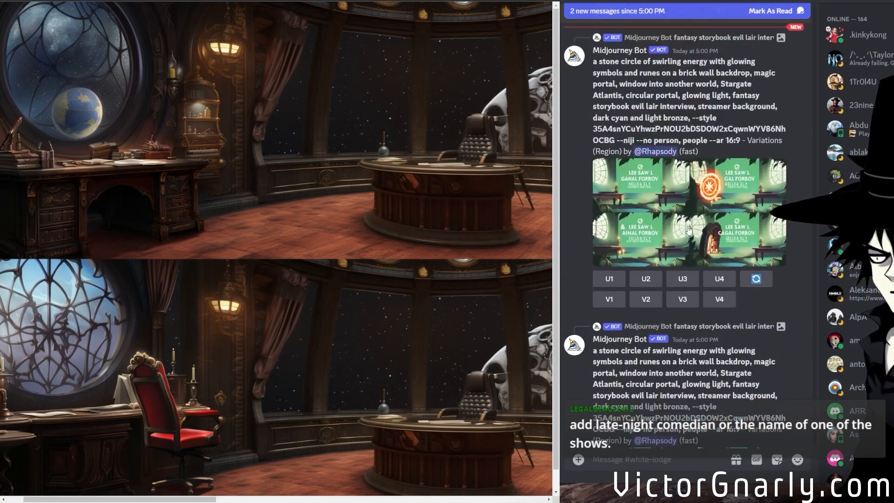
{"action": "scroll", "coordinate": [678, 238], "scroll_direction": "up", "scroll_amount": 6}
{"action": "scroll", "coordinate": [646, 360], "scroll_direction": "down", "scroll_amount": 9}
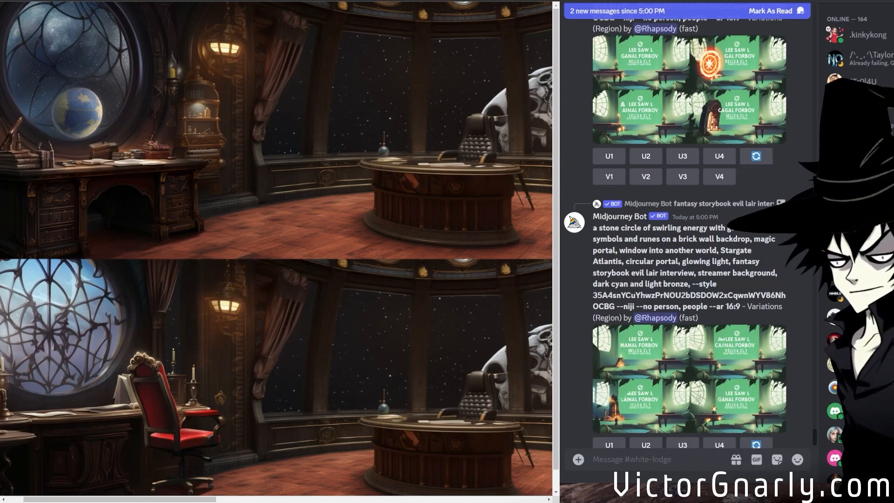
{"action": "scroll", "coordinate": [652, 370], "scroll_direction": "up", "scroll_amount": 3}
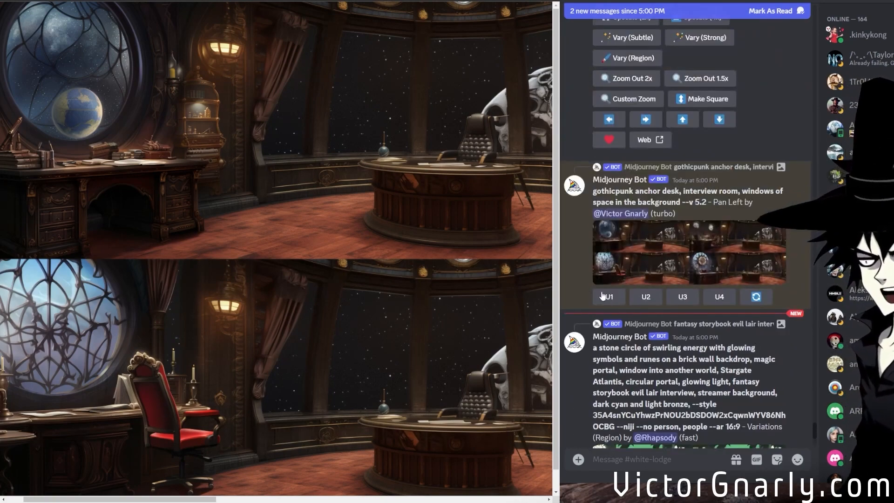
{"action": "left_click", "coordinate": [609, 297]}
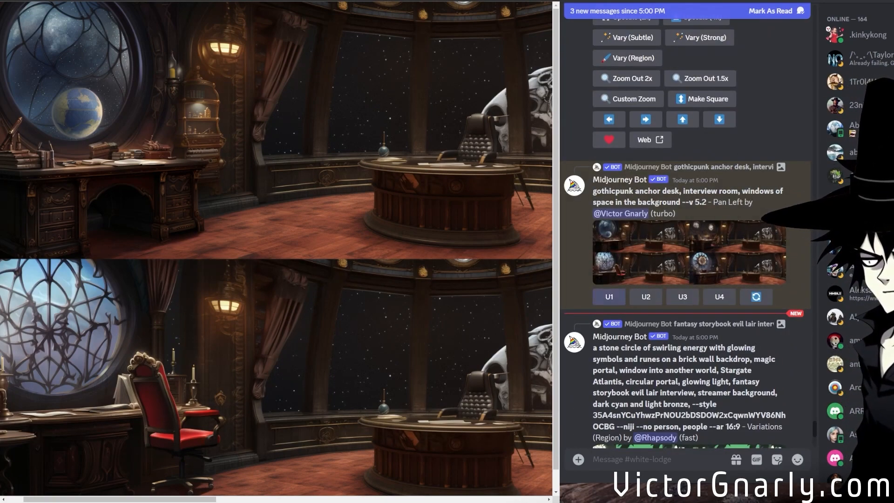
Examine the first and third Pan Left panoramas in the enlarged grid and preview the upscaled first image.
{"action": "scroll", "coordinate": [279, 256], "scroll_direction": "down", "scroll_amount": 1}
{"action": "left_click_drag", "start_coordinate": [186, 499], "coordinate": [116, 484]}
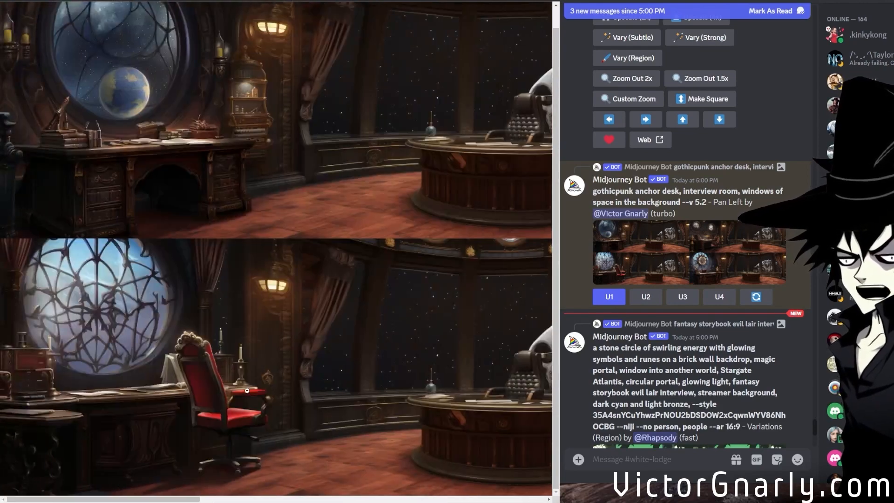
{"action": "scroll", "coordinate": [652, 427], "scroll_direction": "down", "scroll_amount": 8}
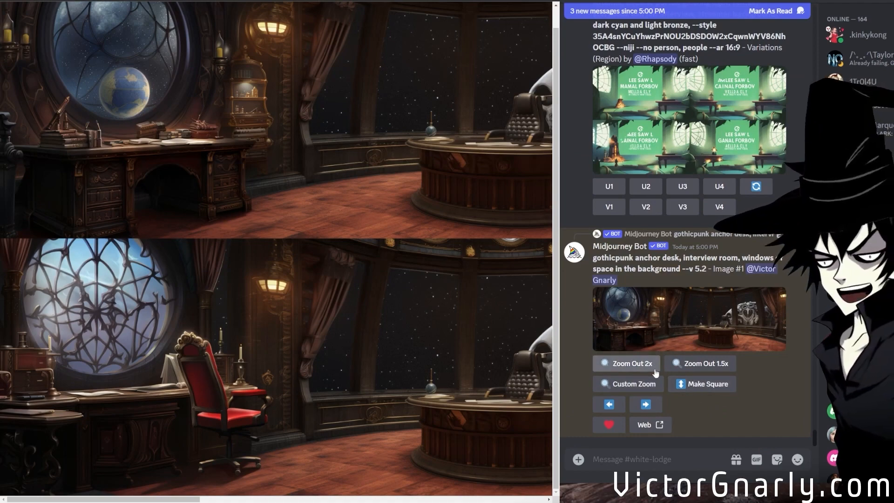
{"action": "scroll", "coordinate": [718, 392], "scroll_direction": "up", "scroll_amount": 8}
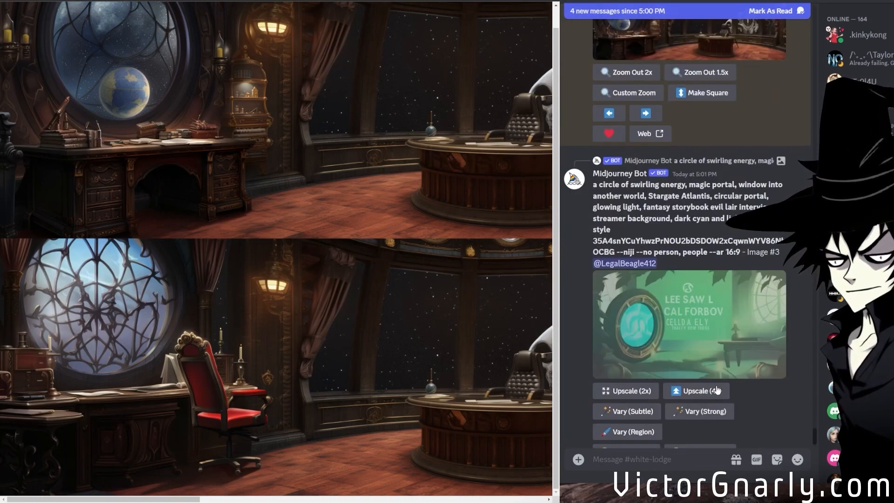
{"action": "left_click", "coordinate": [675, 316]}
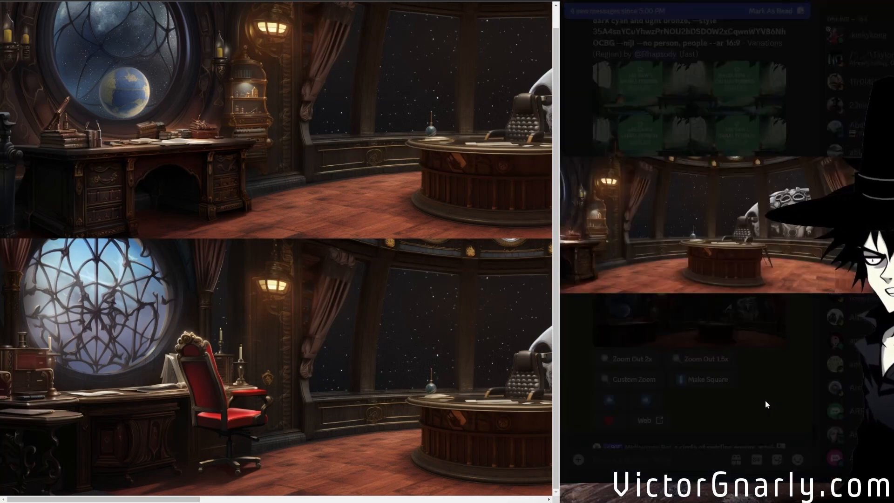
{"action": "left_click", "coordinate": [759, 390]}
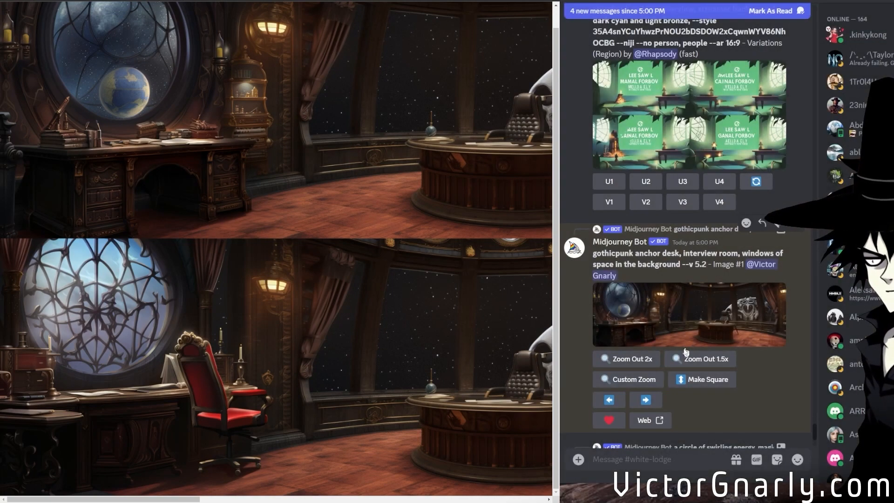
Submit a custom zoom of the upscaled first gothicpunk panorama with --ar 21:9 and --zoom 1.
{"action": "left_click", "coordinate": [636, 379]}
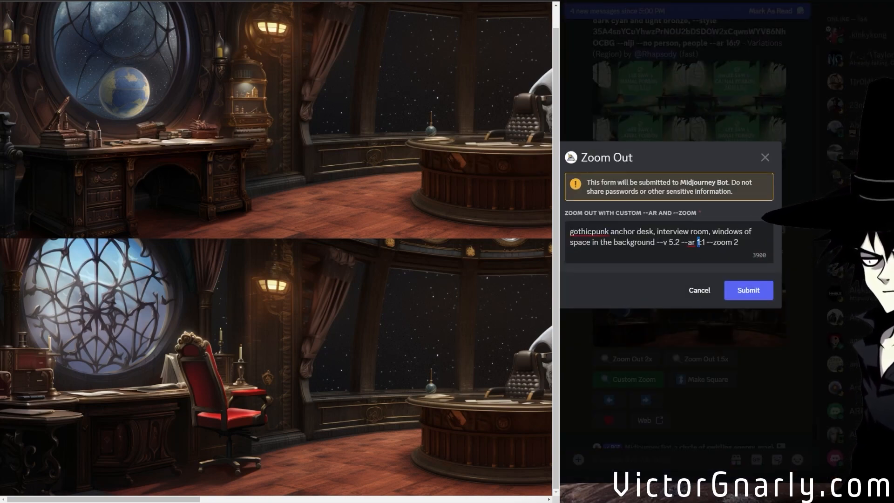
{"action": "type", "text": "2"}
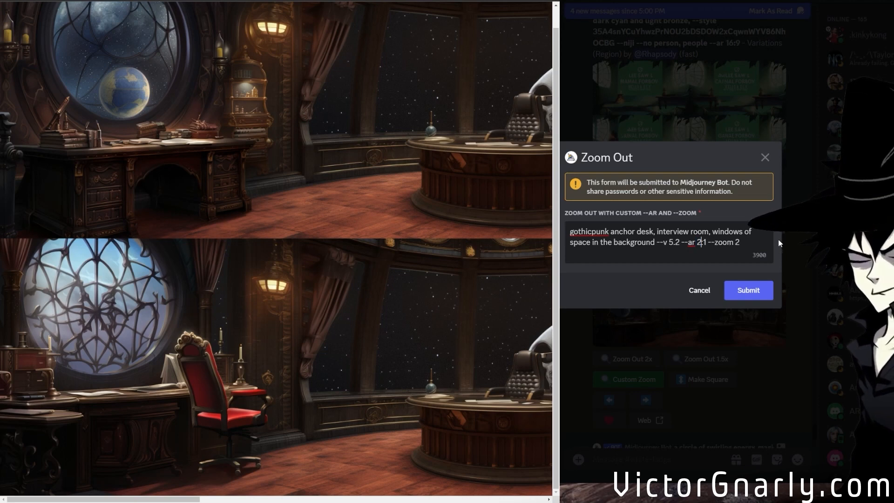
{"action": "type", "text": "1"}
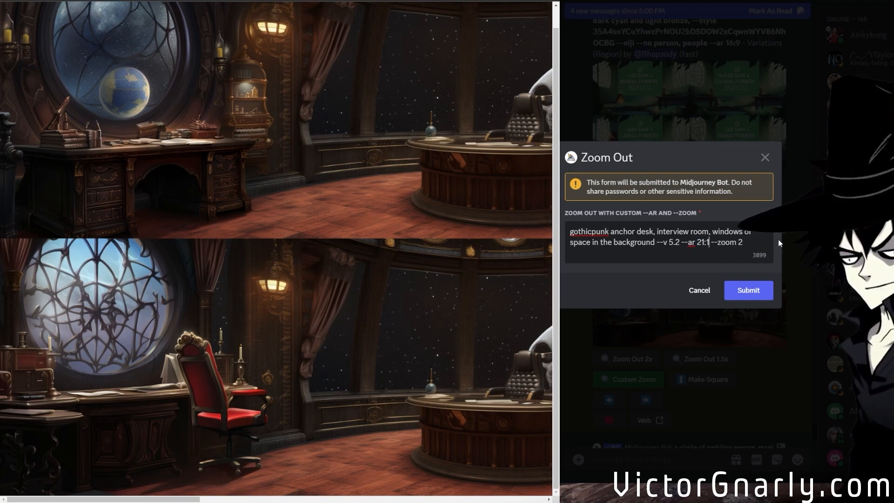
{"action": "key", "text": "Right"}
{"action": "key", "text": "Right"}
{"action": "key", "text": "BackSpace"}
{"action": "type", "text": "9"}
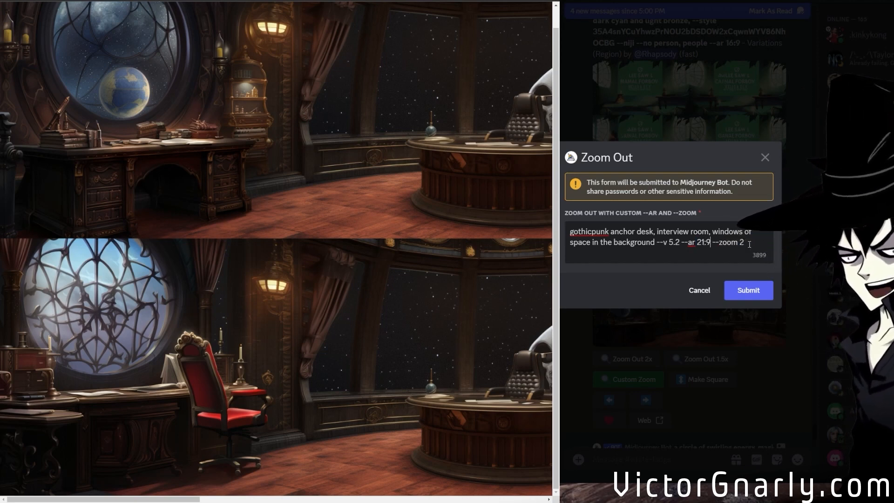
{"action": "key", "text": "BackSpace"}
{"action": "type", "text": "1"}
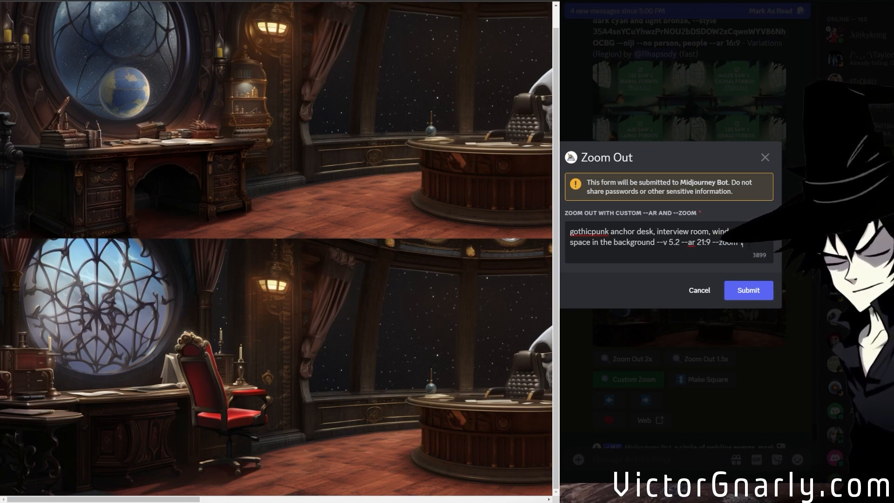
{"action": "left_click", "coordinate": [735, 286]}
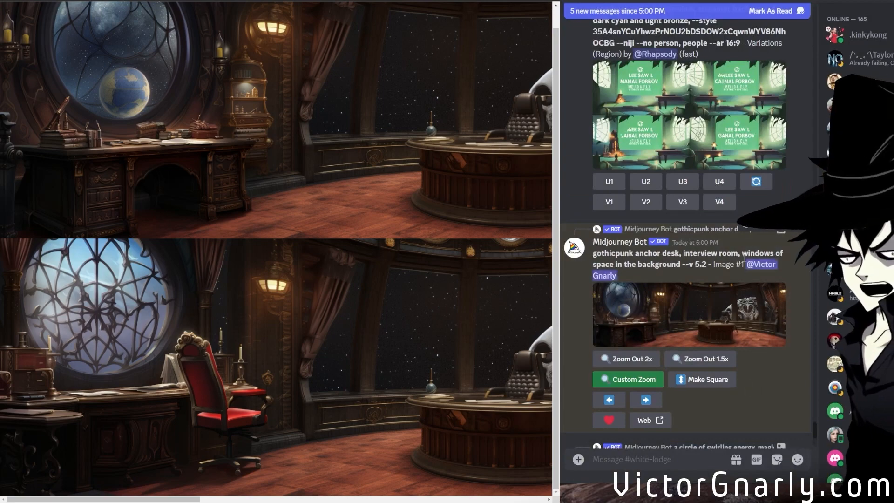
Check the new messages and open the viewer's upscaled swirling energy portal image enlarged.
{"action": "scroll", "coordinate": [704, 247], "scroll_direction": "down", "scroll_amount": 5}
{"action": "scroll", "coordinate": [705, 244], "scroll_direction": "up", "scroll_amount": 1}
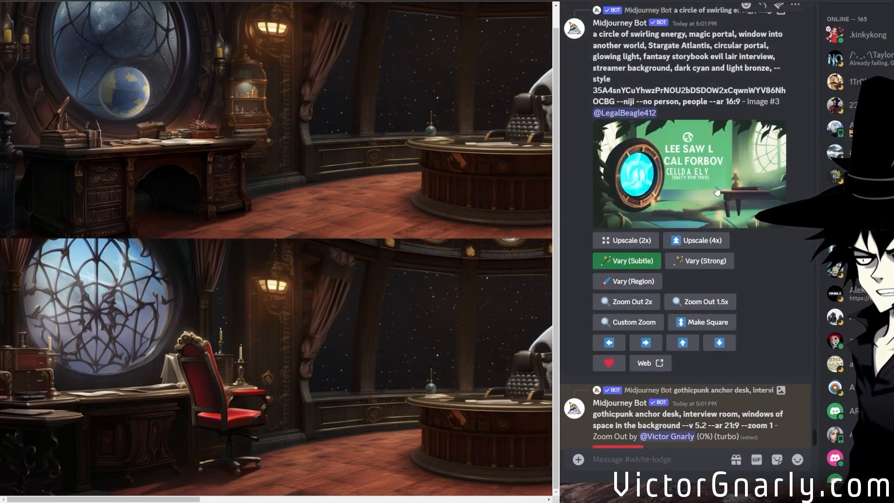
{"action": "left_click", "coordinate": [728, 207]}
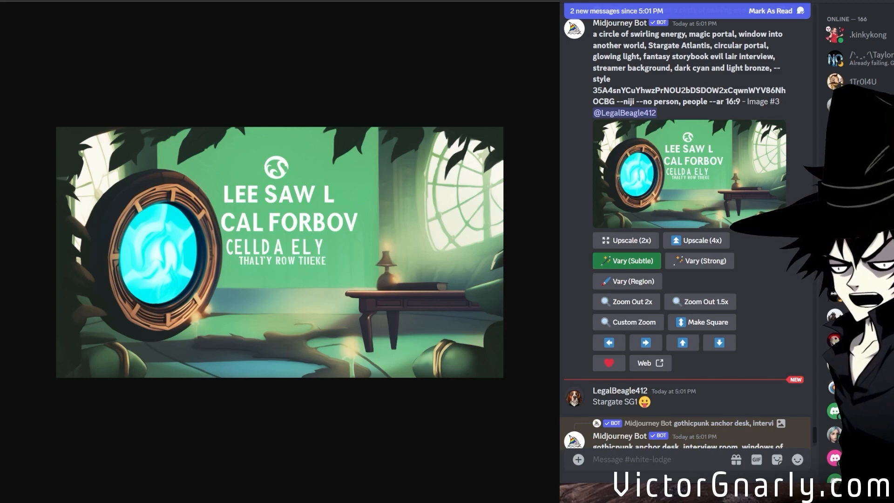
Open the 21:9 Zoom Out results grid enlarged and compare its four gothicpunk panoramas at full size across their width.
{"action": "scroll", "coordinate": [806, 403], "scroll_direction": "down", "scroll_amount": 4}
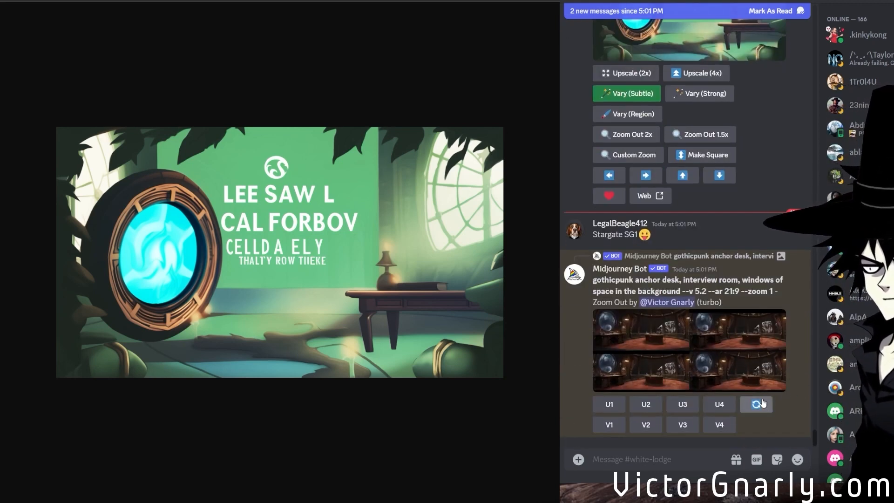
{"action": "left_click", "coordinate": [745, 364]}
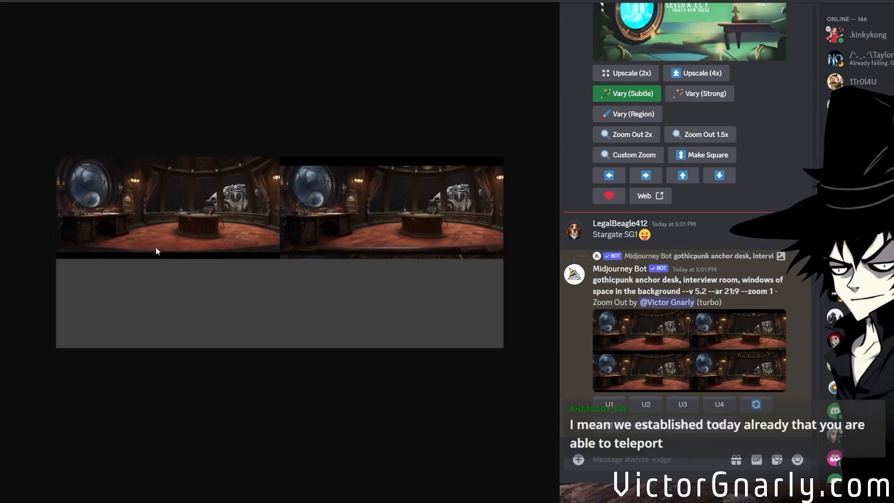
{"action": "left_click", "coordinate": [111, 218]}
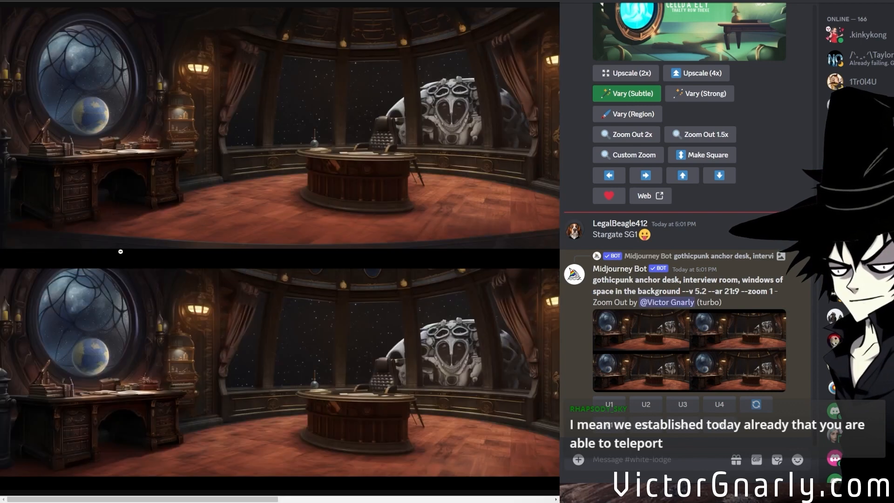
{"action": "left_click", "coordinate": [265, 207]}
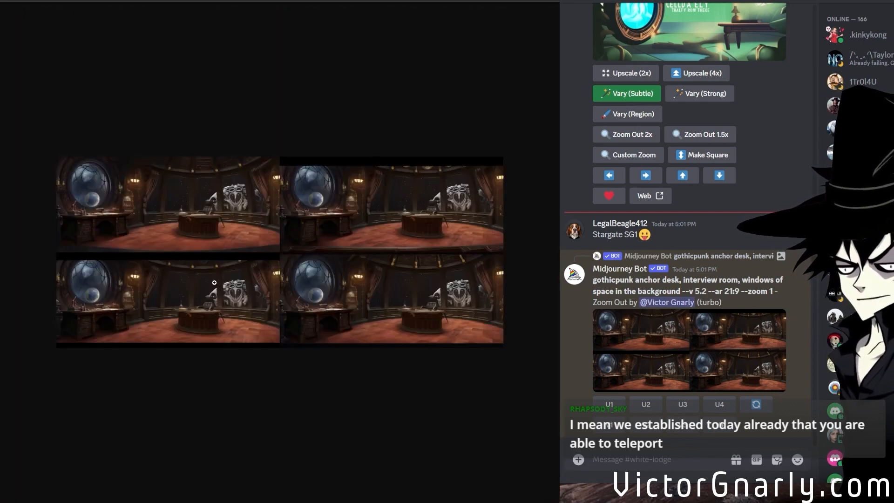
{"action": "left_click", "coordinate": [415, 273]}
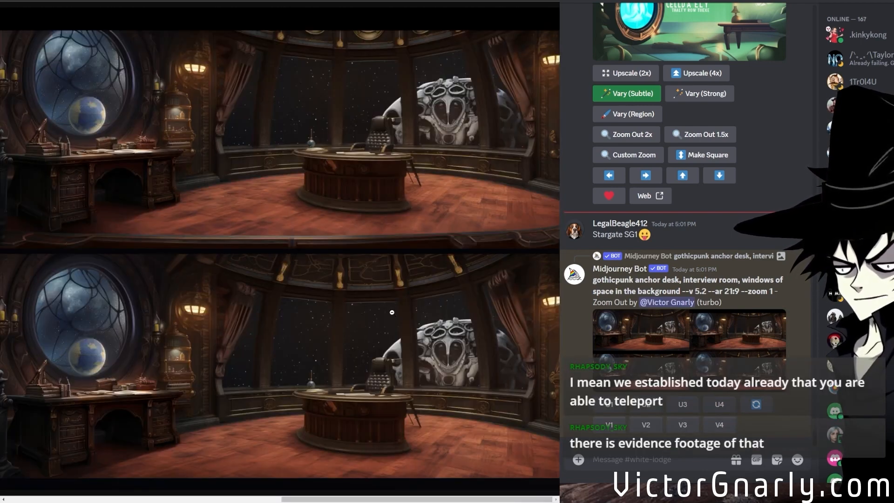
{"action": "left_click", "coordinate": [328, 355]}
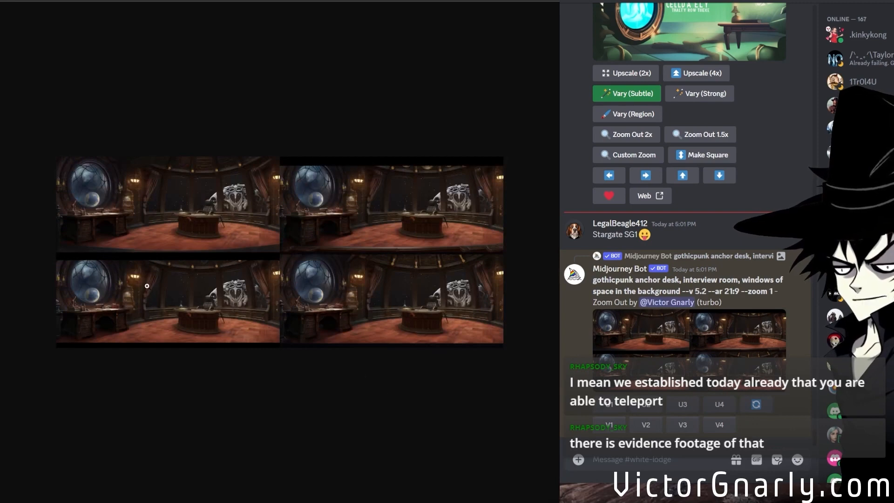
{"action": "left_click", "coordinate": [131, 198]}
{"action": "left_click", "coordinate": [192, 279]}
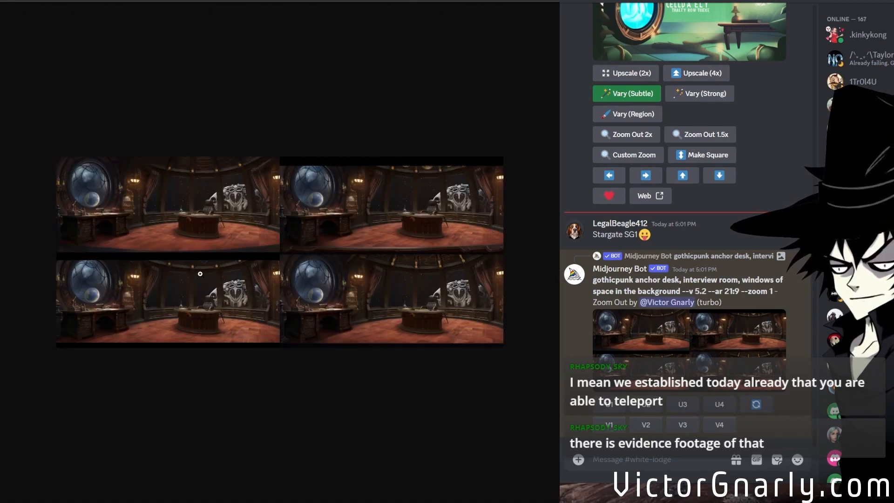
{"action": "left_click", "coordinate": [212, 308]}
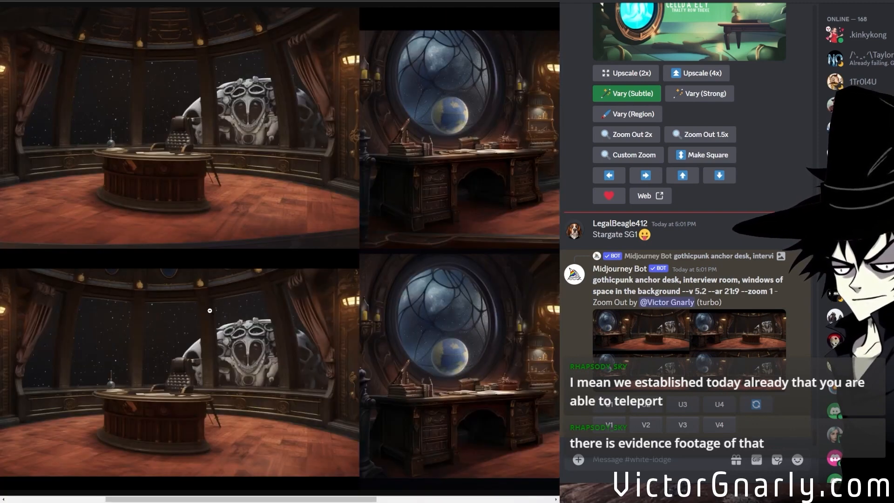
{"action": "left_click_drag", "start_coordinate": [317, 498], "coordinate": [506, 494]}
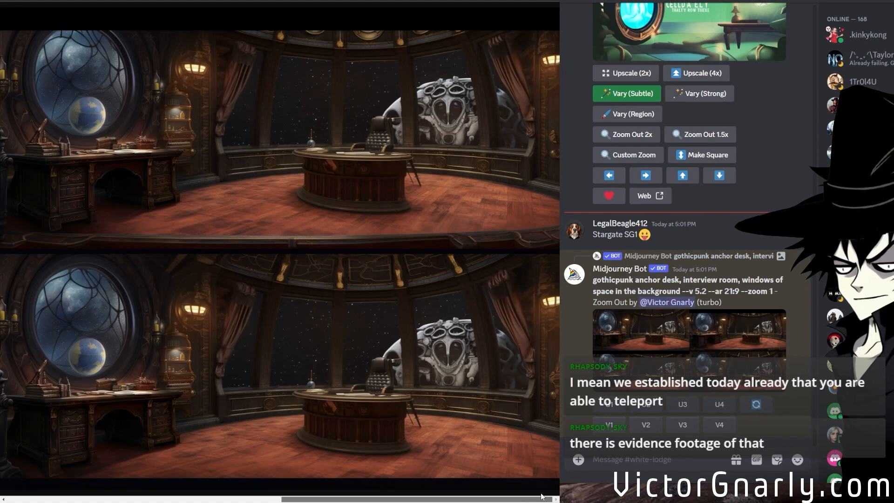
{"action": "left_click_drag", "start_coordinate": [541, 496], "coordinate": [182, 467]}
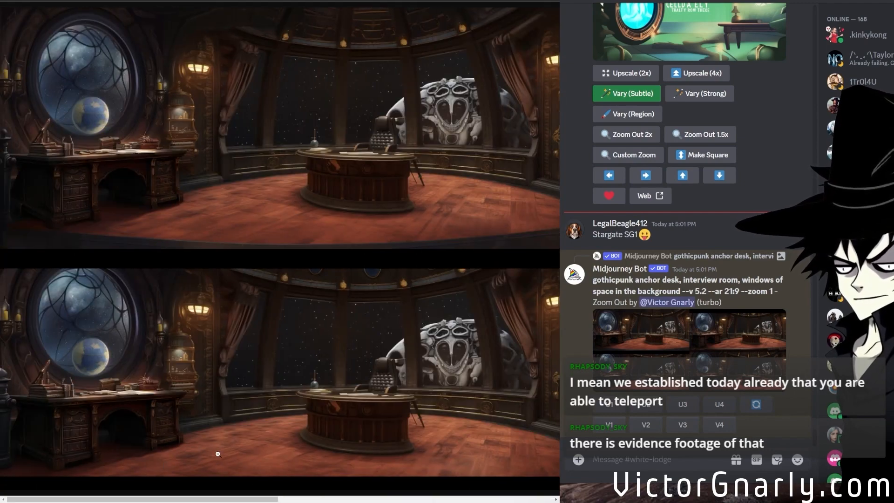
{"action": "left_click_drag", "start_coordinate": [193, 498], "coordinate": [514, 500]}
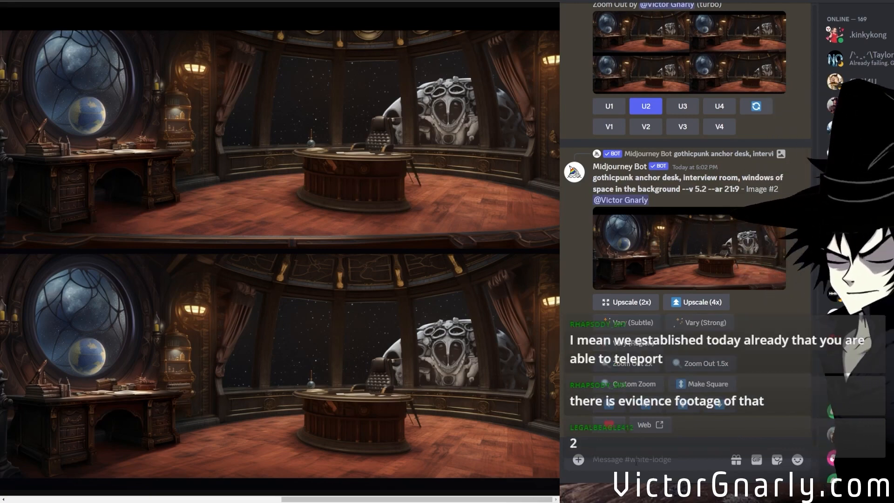
Generate a Midjourney image from the copied visual novel background prompt of a citadel and city with --v niji --ar 16:9.
{"action": "type", "text": "/im"}
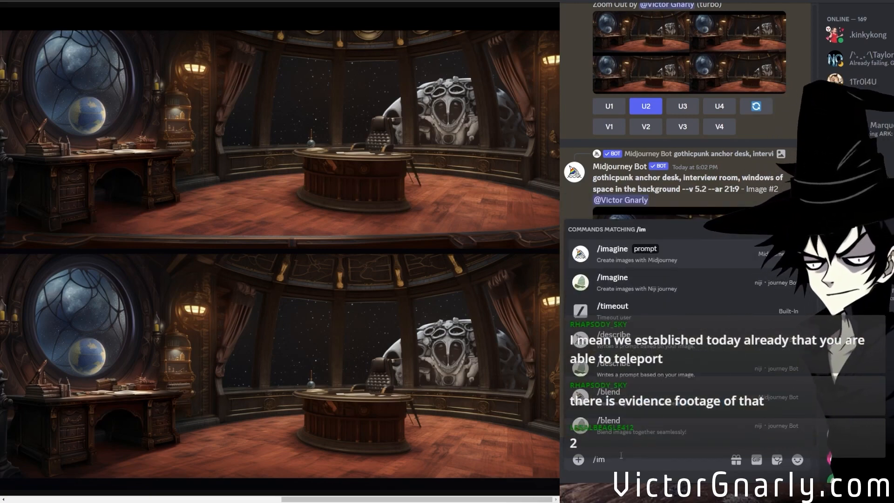
{"action": "left_click", "coordinate": [614, 260]}
{"action": "type", "text": "visual novel background, one point perspective, anime school of deco-inspired geometric forms, overlooking a citadel and a city, elegant compositions, simple, hand-drawn animation, romantic architecture, neo-victorian and greek art and architecture --v niji --ar 16:9"}
{"action": "key", "text": "Return"}
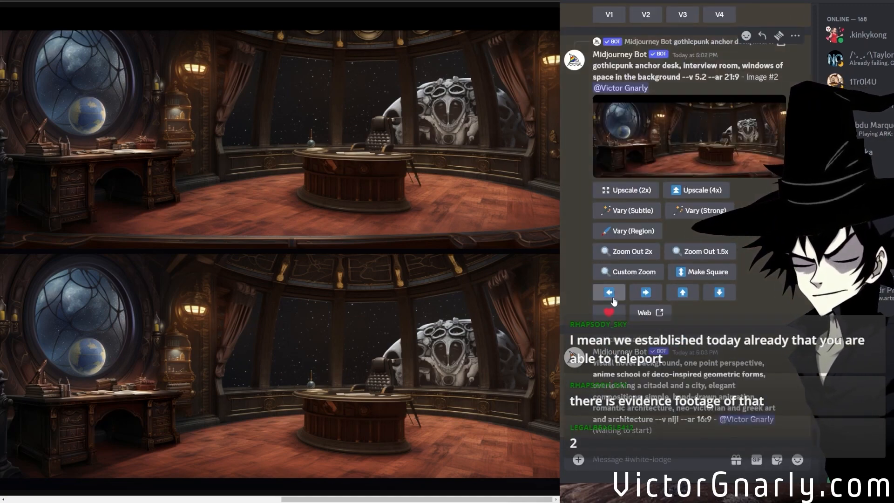
Preview the upscaled second 21:9 panorama and submit a Vary (Region) job for it with its existing prompt.
{"action": "scroll", "coordinate": [651, 332], "scroll_direction": "up", "scroll_amount": 8}
{"action": "scroll", "coordinate": [653, 321], "scroll_direction": "down", "scroll_amount": 4}
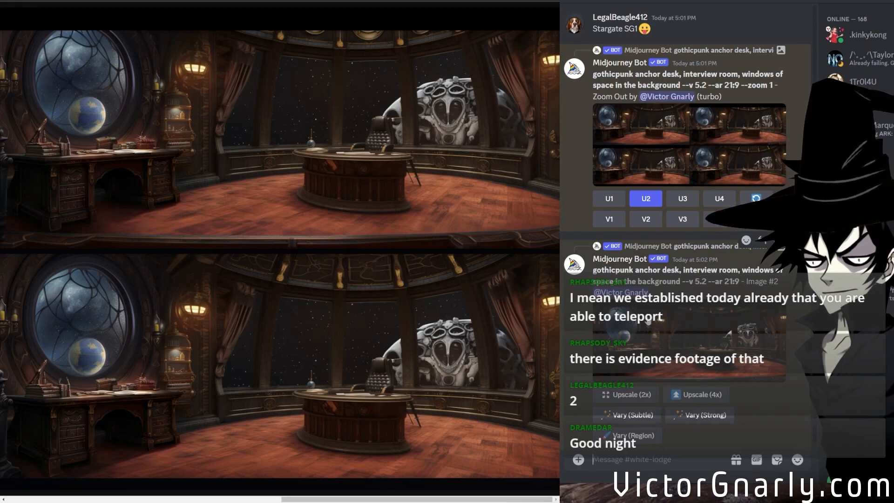
{"action": "scroll", "coordinate": [685, 223], "scroll_direction": "down", "scroll_amount": 5}
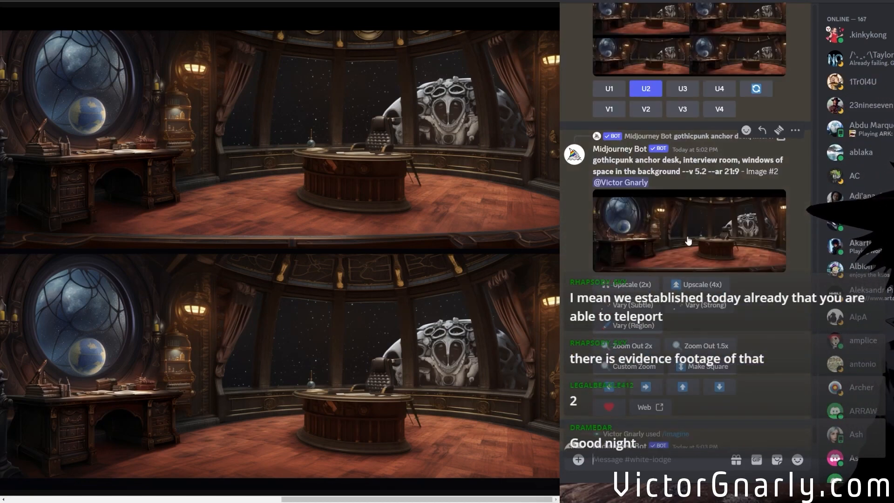
{"action": "left_click", "coordinate": [687, 240]}
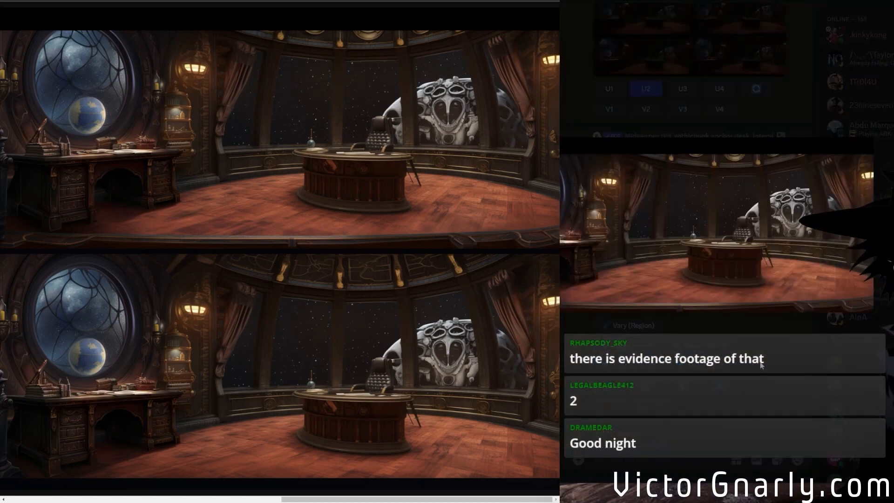
{"action": "left_click", "coordinate": [653, 345]}
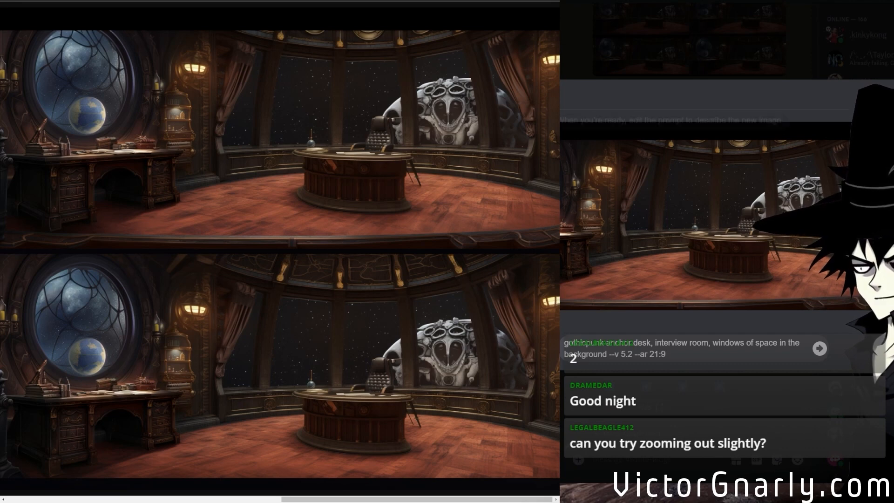
{"action": "left_click", "coordinate": [821, 352]}
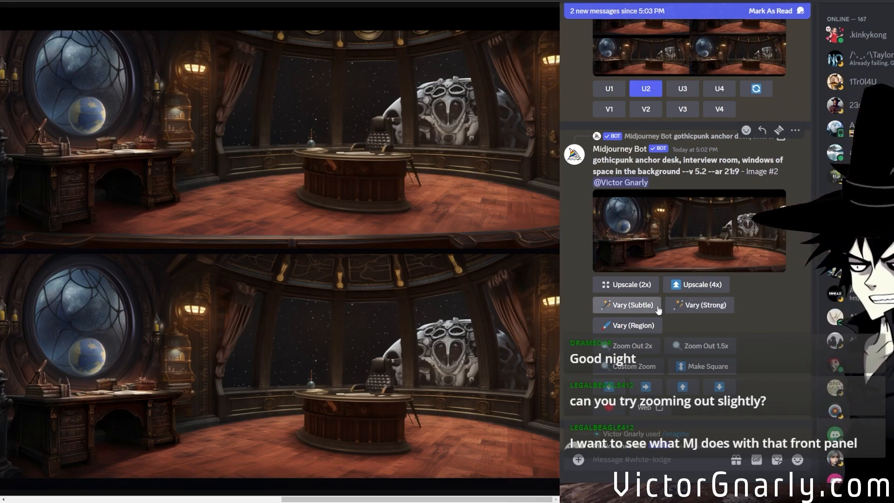
Zoom out the upscaled second 21:9 panorama by 1.5x and check the progress of the region variations.
{"action": "left_click", "coordinate": [703, 346]}
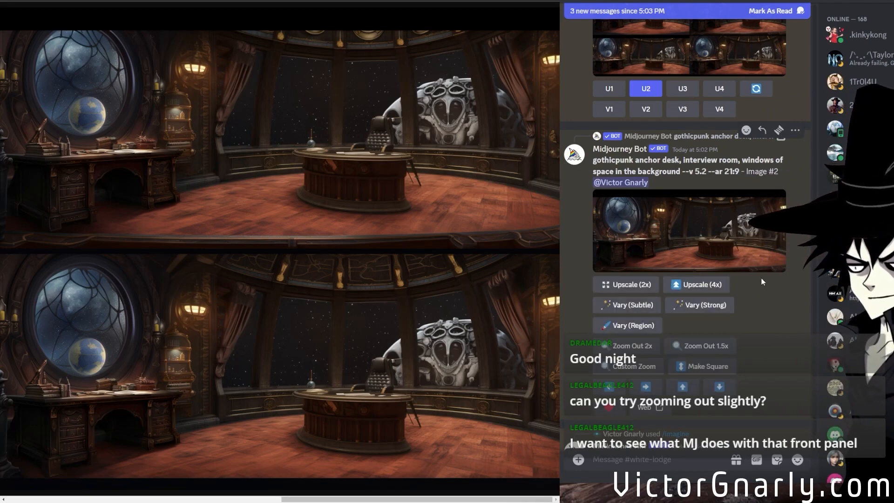
{"action": "scroll", "coordinate": [760, 279], "scroll_direction": "down", "scroll_amount": 10}
{"action": "scroll", "coordinate": [761, 280], "scroll_direction": "down", "scroll_amount": 3}
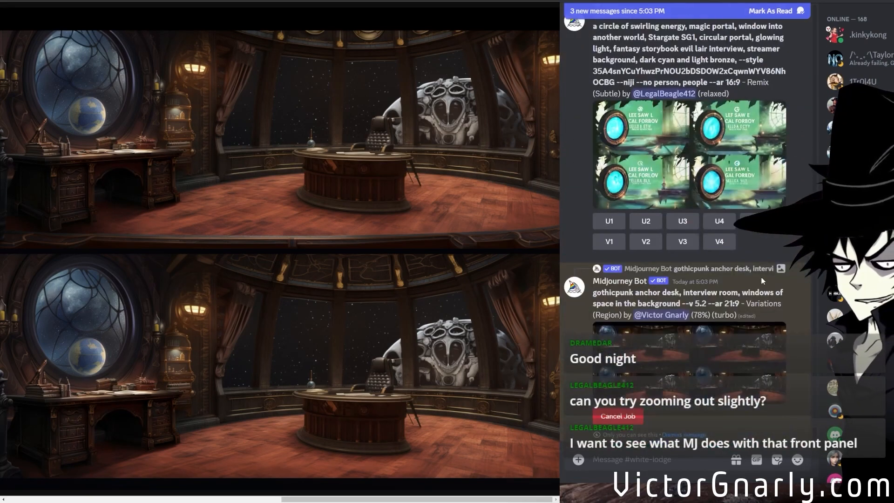
Open the niji visual novel background grid enlarged and look through the newer portal remixes and anchor desk region variations.
{"action": "scroll", "coordinate": [759, 279], "scroll_direction": "up", "scroll_amount": 5}
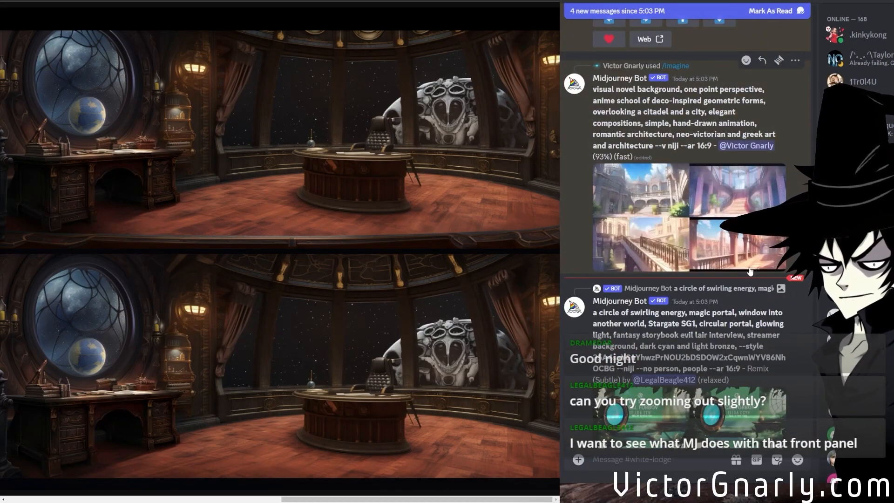
{"action": "scroll", "coordinate": [747, 269], "scroll_direction": "down", "scroll_amount": 13}
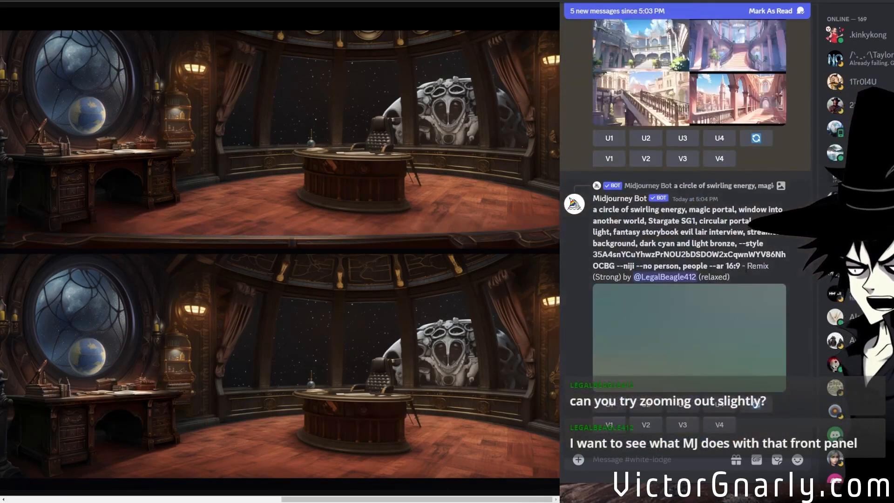
{"action": "scroll", "coordinate": [744, 307], "scroll_direction": "up", "scroll_amount": 3}
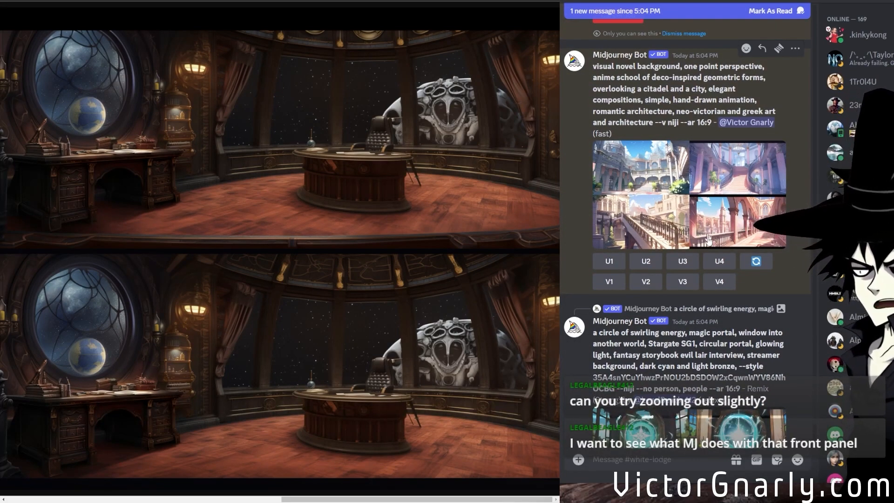
{"action": "scroll", "coordinate": [698, 232], "scroll_direction": "up", "scroll_amount": 2}
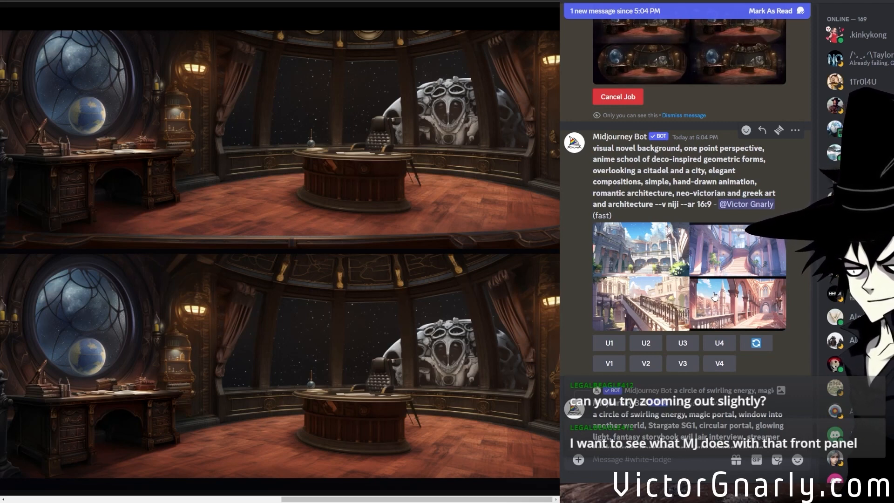
{"action": "left_click", "coordinate": [715, 299]}
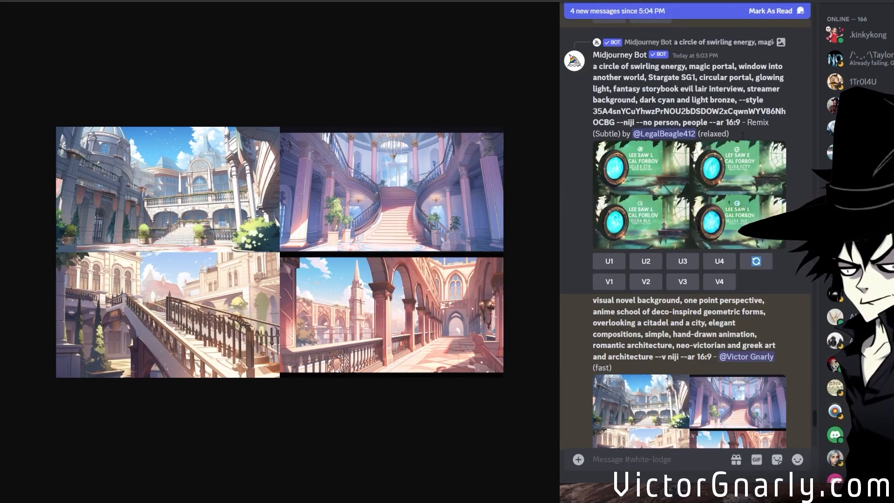
{"action": "scroll", "coordinate": [741, 138], "scroll_direction": "down", "scroll_amount": 6}
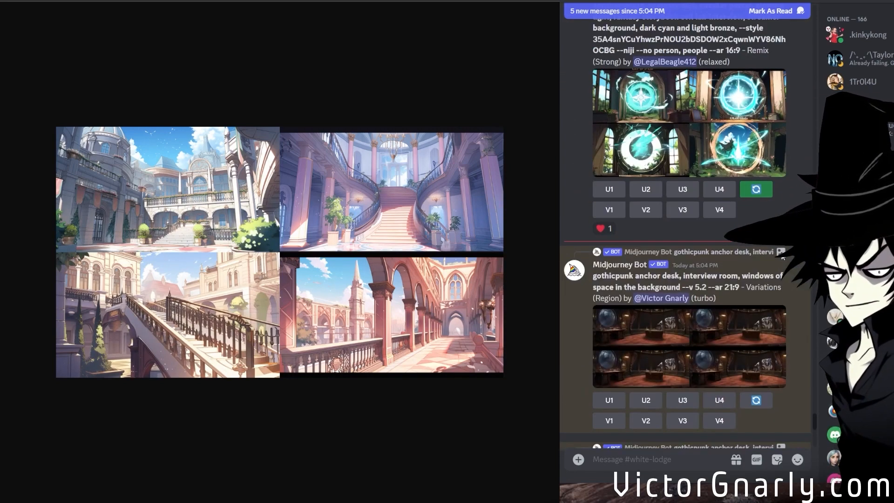
{"action": "scroll", "coordinate": [774, 248], "scroll_direction": "up", "scroll_amount": 3}
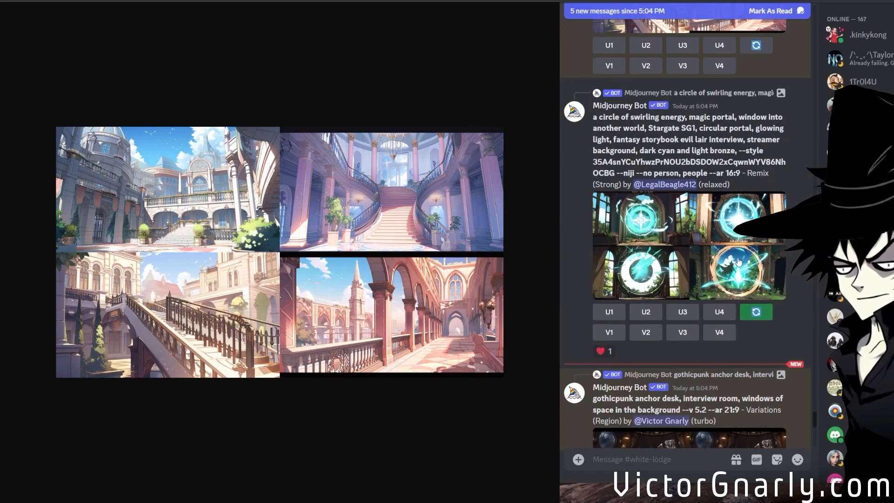
Preview the newest portal remix grid enlarged and submit a strong remix of its third image with the existing prompt.
{"action": "left_click", "coordinate": [773, 254]}
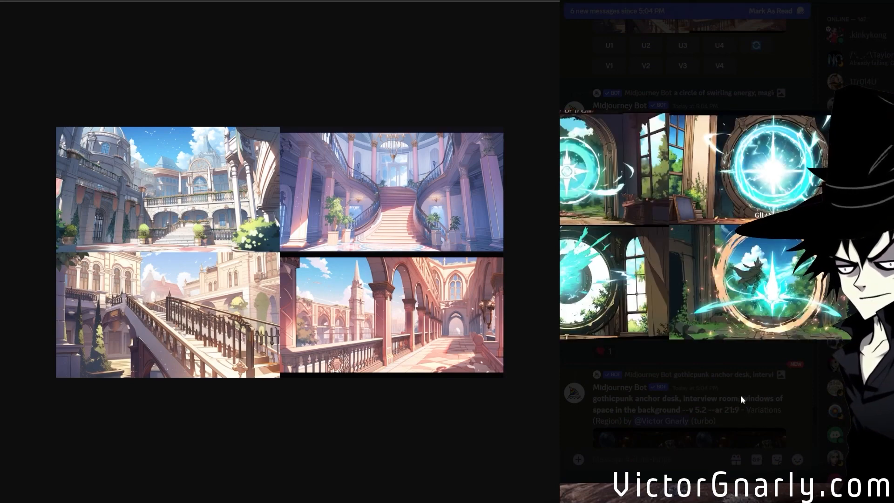
{"action": "left_click", "coordinate": [740, 395]}
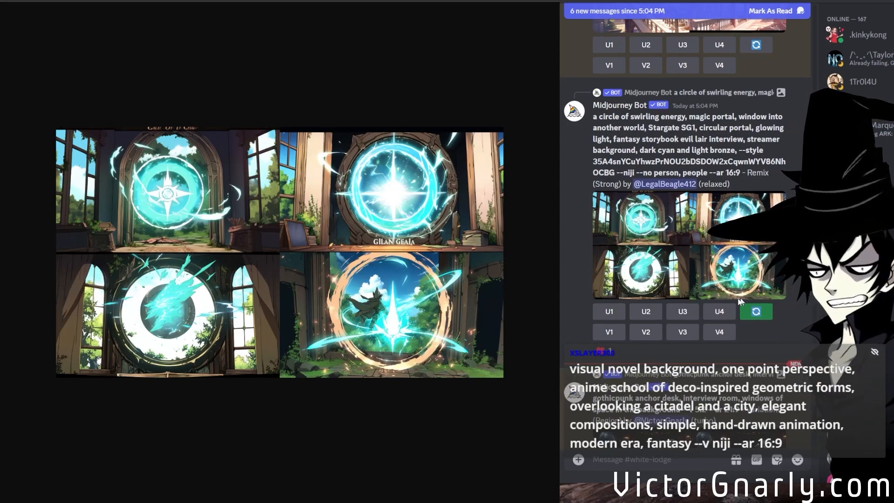
{"action": "scroll", "coordinate": [730, 297], "scroll_direction": "down", "scroll_amount": 7}
{"action": "scroll", "coordinate": [728, 294], "scroll_direction": "up", "scroll_amount": 7}
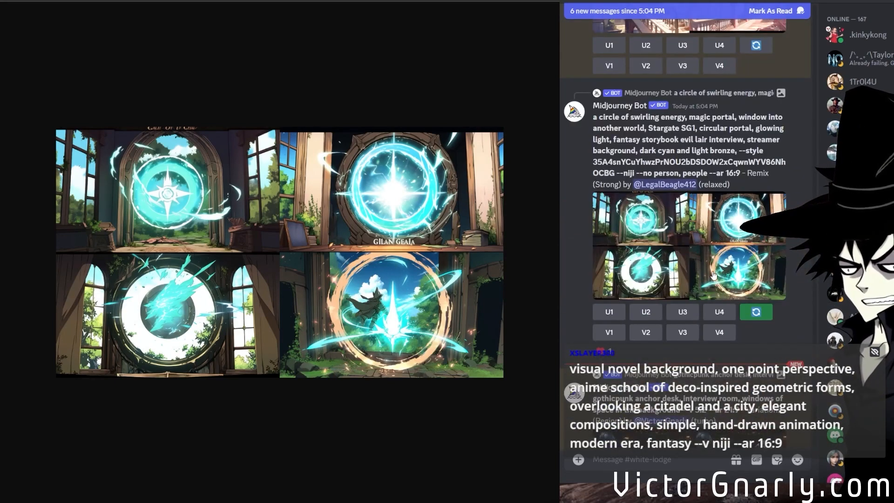
{"action": "left_click", "coordinate": [712, 266]}
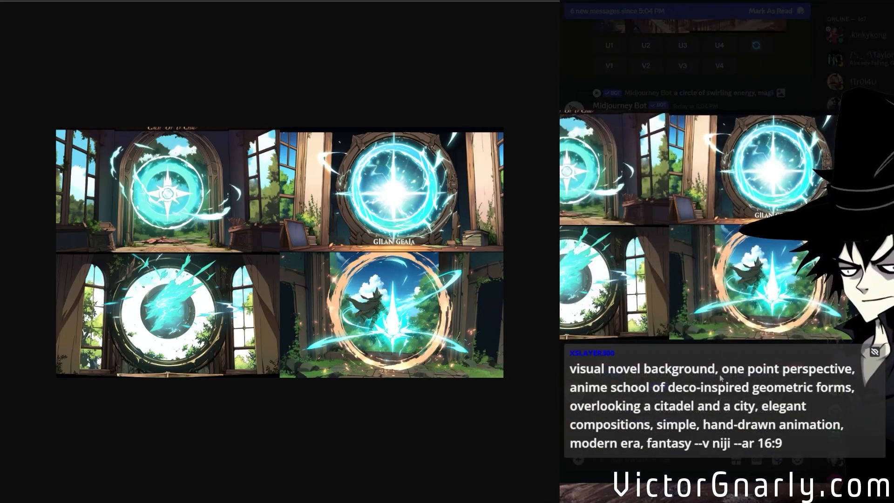
{"action": "left_click", "coordinate": [719, 374]}
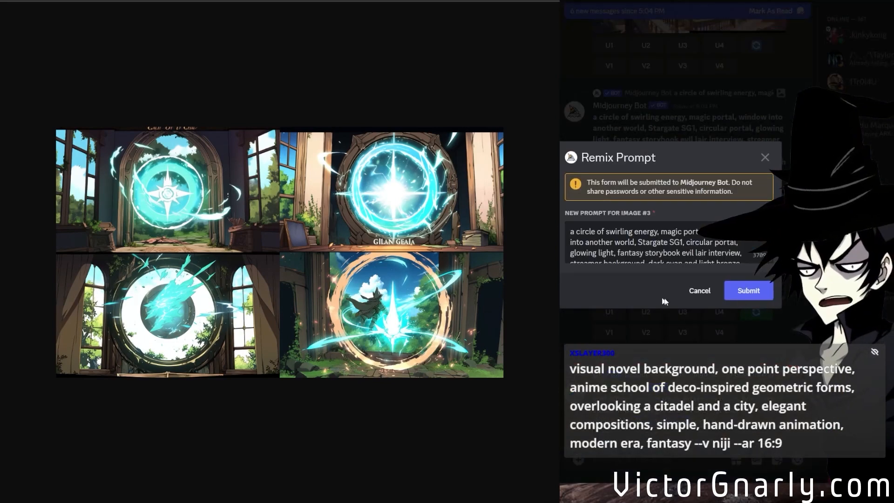
{"action": "left_click", "coordinate": [747, 291]}
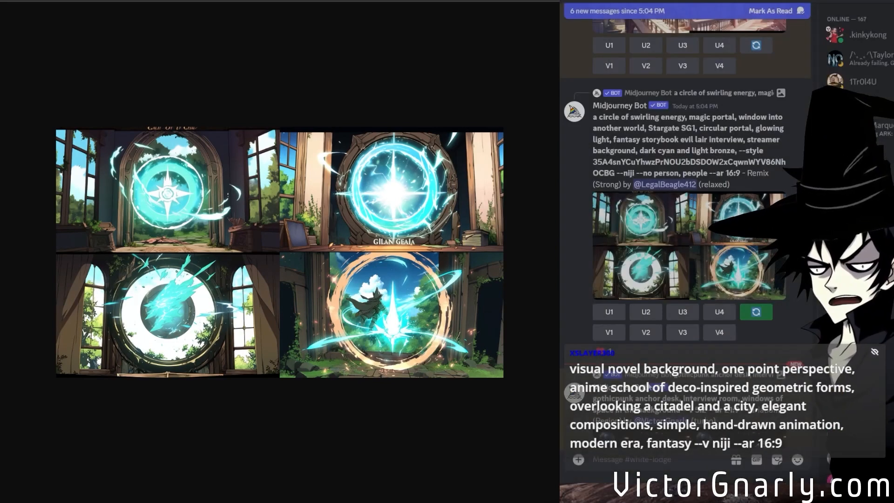
Inspect the anchor desk region variation and zoom-out grids enlarged, and upscale the second zoomed-out image.
{"action": "scroll", "coordinate": [671, 239], "scroll_direction": "up", "scroll_amount": 1}
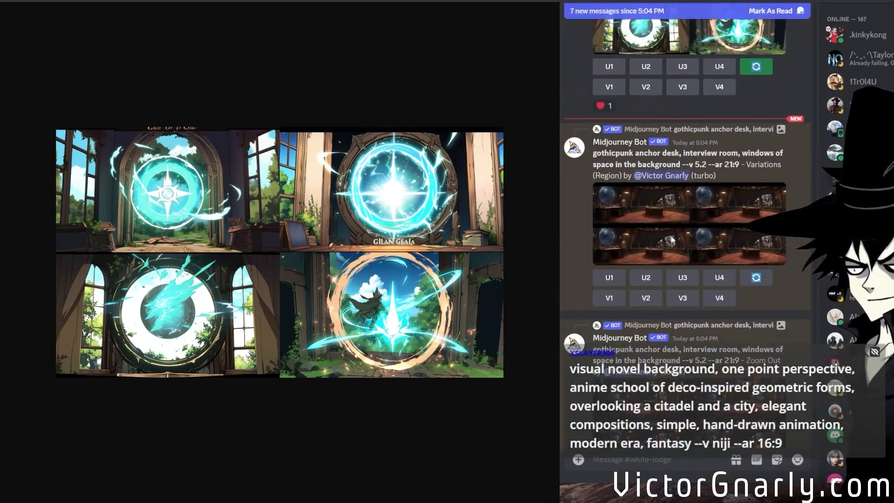
{"action": "scroll", "coordinate": [680, 297], "scroll_direction": "down", "scroll_amount": 2}
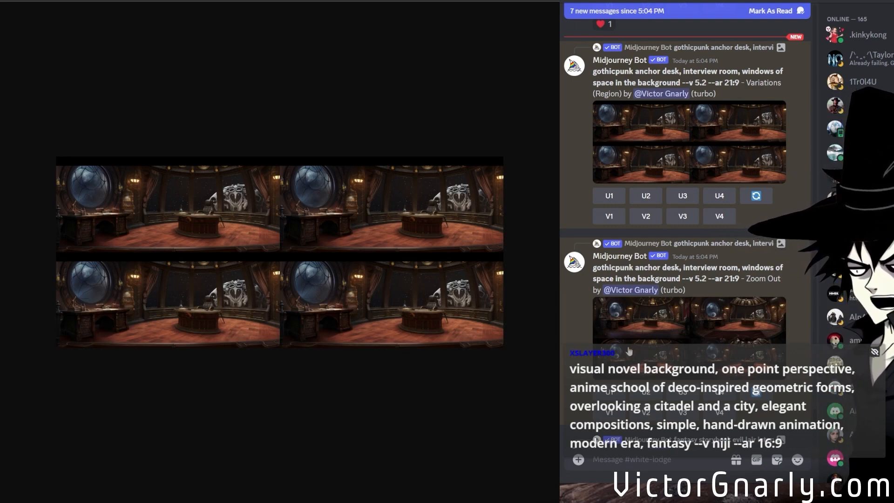
{"action": "left_click", "coordinate": [670, 350]}
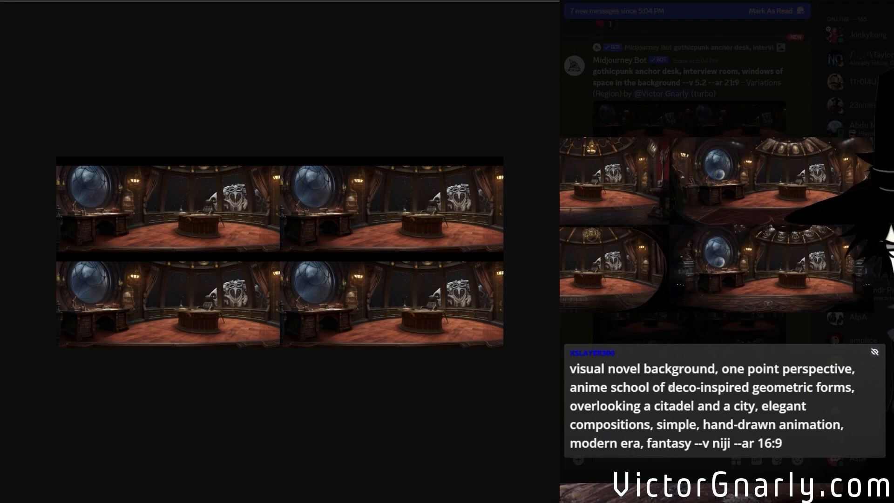
{"action": "left_click", "coordinate": [669, 386]}
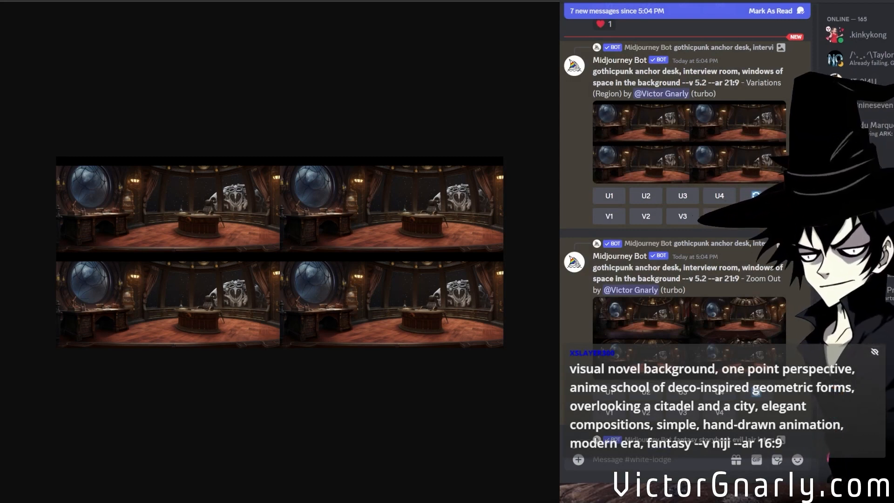
{"action": "left_click", "coordinate": [276, 266]}
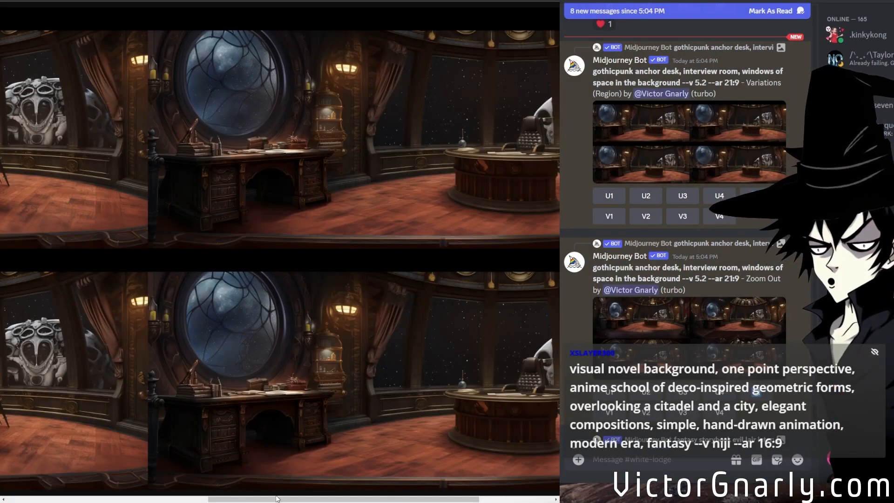
{"action": "left_click_drag", "start_coordinate": [276, 498], "coordinate": [62, 455]}
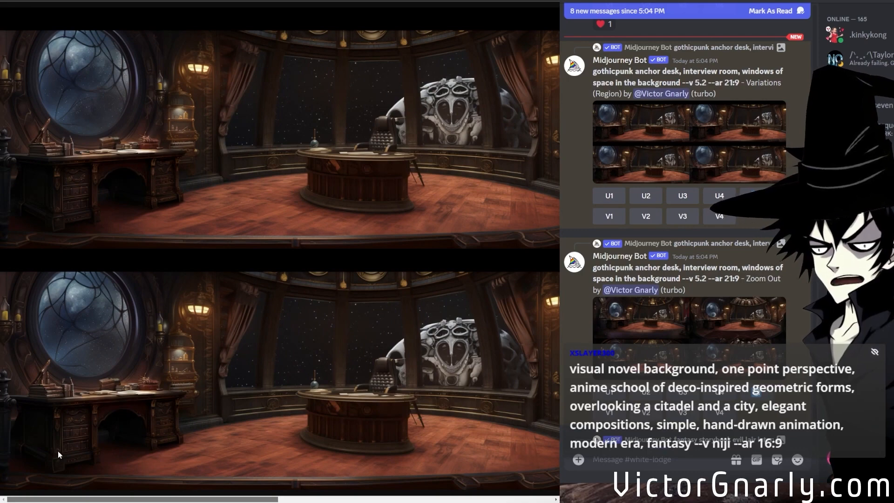
{"action": "left_click_drag", "start_coordinate": [57, 451], "coordinate": [233, 466]}
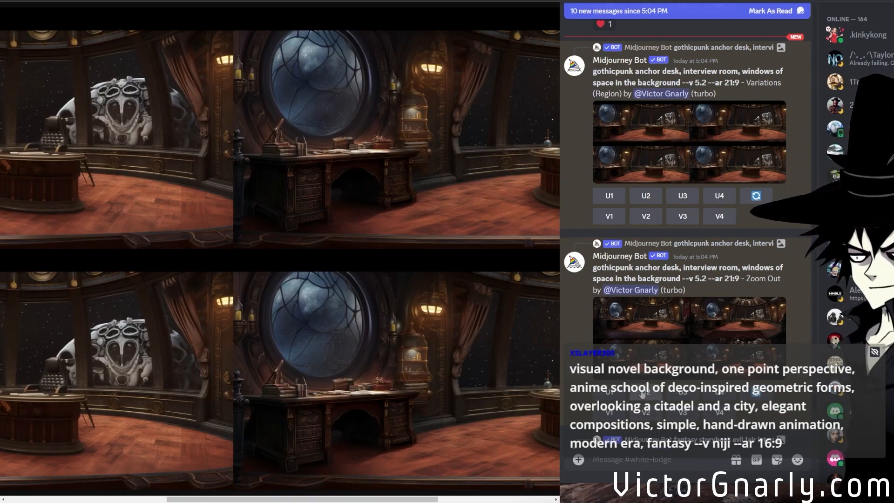
{"action": "scroll", "coordinate": [663, 358], "scroll_direction": "down", "scroll_amount": 10}
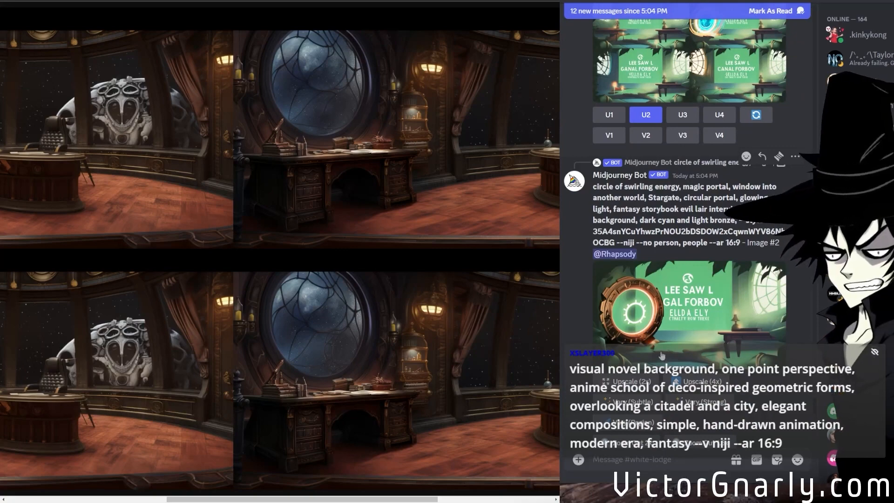
Look through the newer swirling energy portal results and preview the upscaled overgrown stone portal enlarged.
{"action": "scroll", "coordinate": [661, 356], "scroll_direction": "down", "scroll_amount": 5}
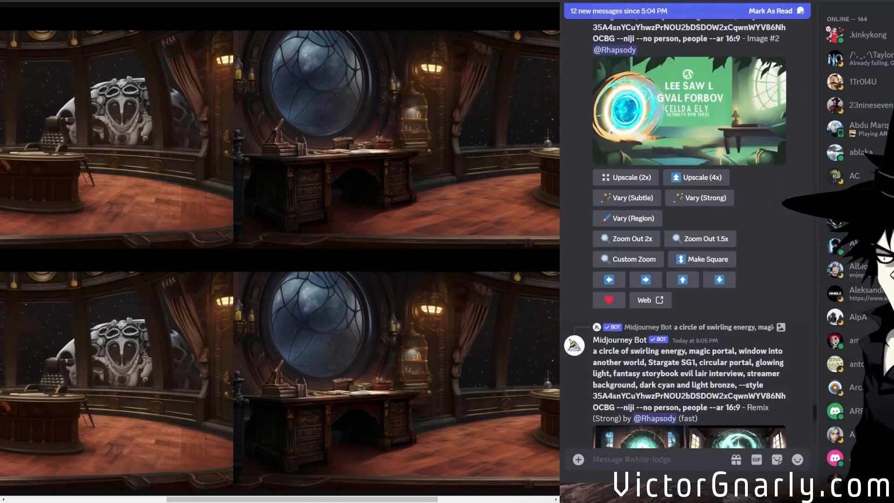
{"action": "scroll", "coordinate": [656, 357], "scroll_direction": "down", "scroll_amount": 7}
{"action": "scroll", "coordinate": [656, 358], "scroll_direction": "down", "scroll_amount": 12}
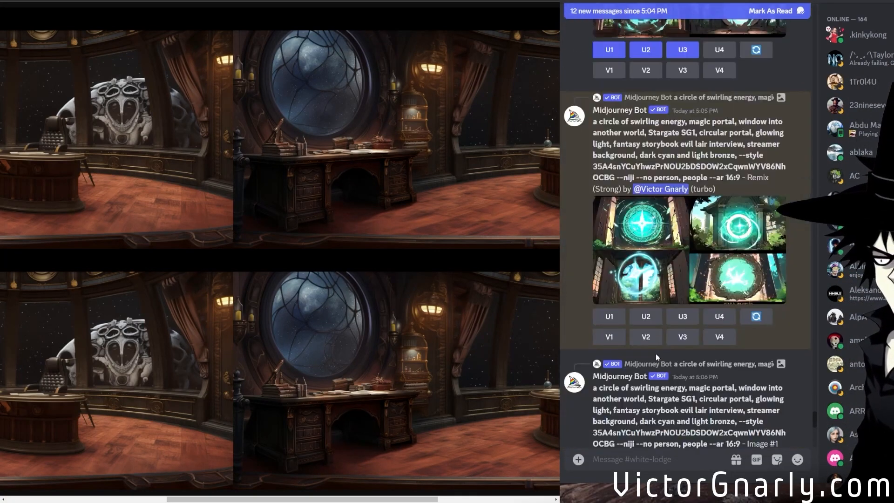
{"action": "scroll", "coordinate": [655, 357], "scroll_direction": "down", "scroll_amount": 15}
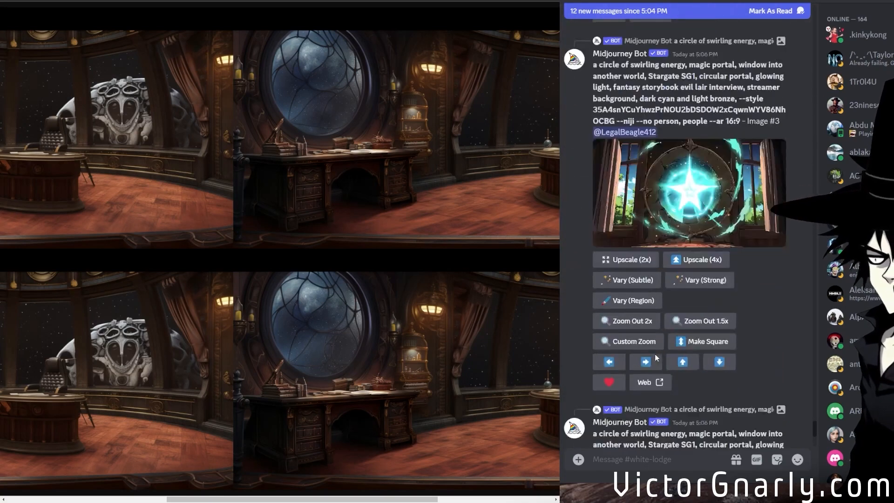
{"action": "scroll", "coordinate": [654, 354], "scroll_direction": "down", "scroll_amount": 8}
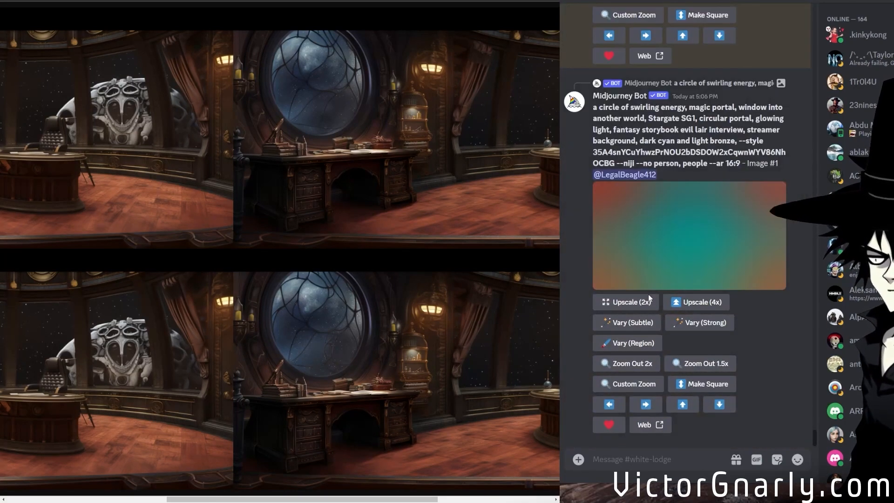
{"action": "scroll", "coordinate": [654, 322], "scroll_direction": "up", "scroll_amount": 2}
{"action": "scroll", "coordinate": [654, 324], "scroll_direction": "down", "scroll_amount": 2}
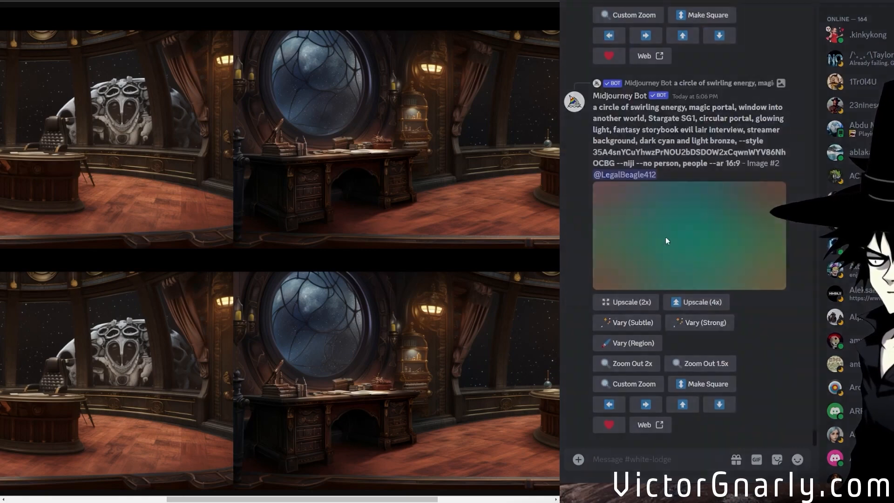
{"action": "left_click", "coordinate": [665, 237]}
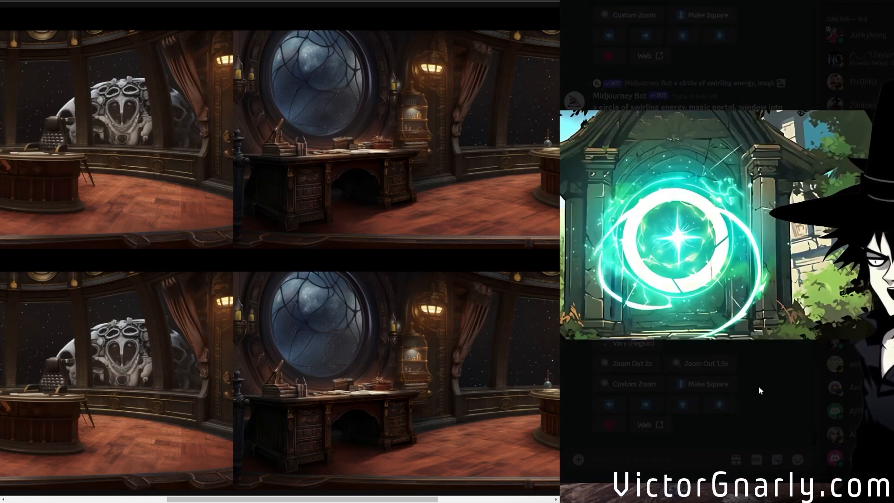
{"action": "left_click", "coordinate": [759, 386]}
Review the upscaled zoomed-out anchor desk panorama, the new portal remixes and the earlier anchor desk grids in the channel.
{"action": "scroll", "coordinate": [700, 362], "scroll_direction": "up", "scroll_amount": 3}
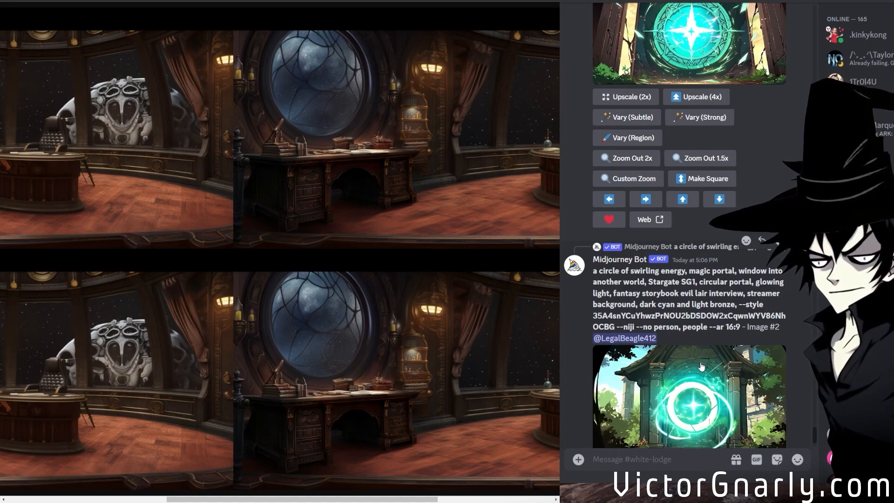
{"action": "scroll", "coordinate": [701, 367], "scroll_direction": "up", "scroll_amount": 10}
{"action": "scroll", "coordinate": [701, 366], "scroll_direction": "up", "scroll_amount": 5}
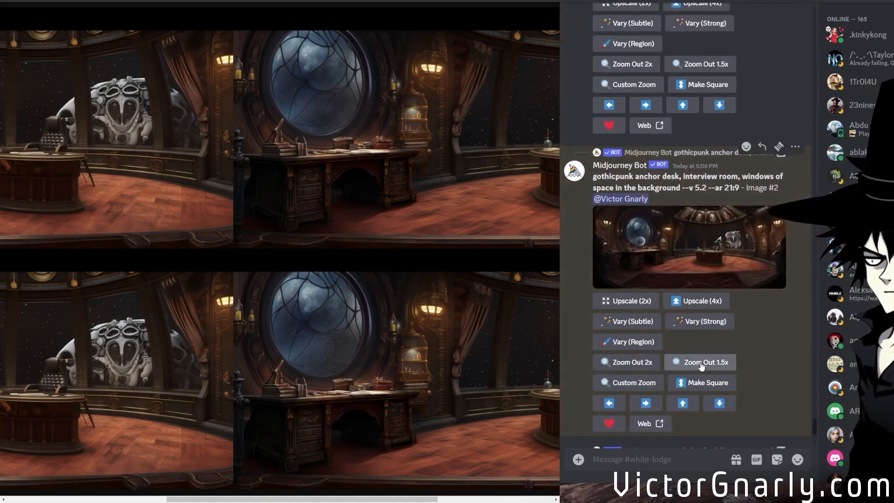
{"action": "scroll", "coordinate": [673, 310], "scroll_direction": "up", "scroll_amount": 8}
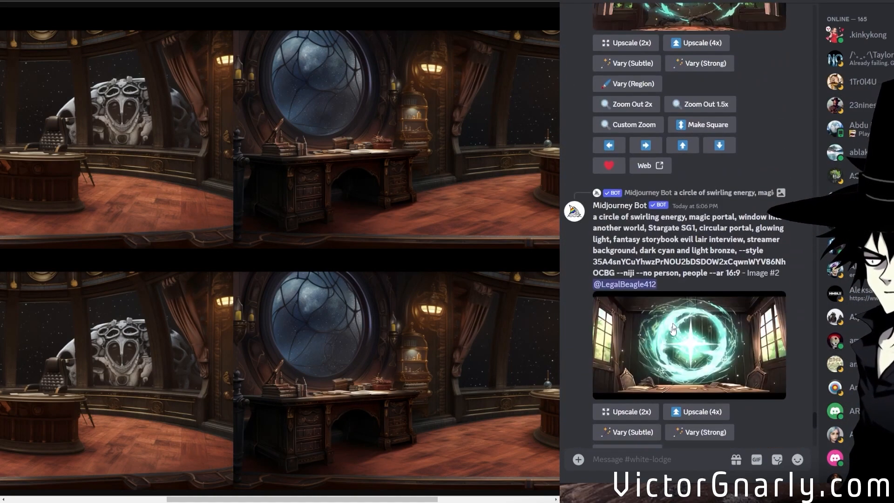
{"action": "scroll", "coordinate": [665, 352], "scroll_direction": "down", "scroll_amount": 10}
{"action": "scroll", "coordinate": [663, 350], "scroll_direction": "down", "scroll_amount": 10}
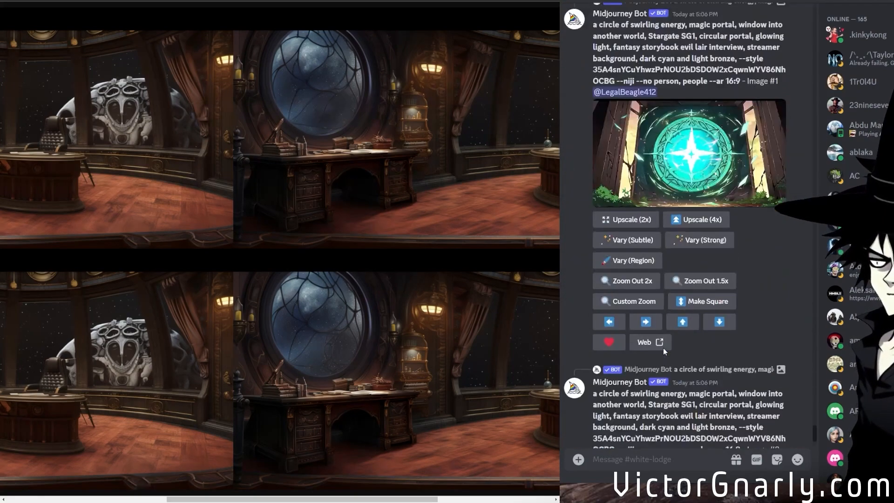
{"action": "scroll", "coordinate": [662, 348], "scroll_direction": "up", "scroll_amount": 15}
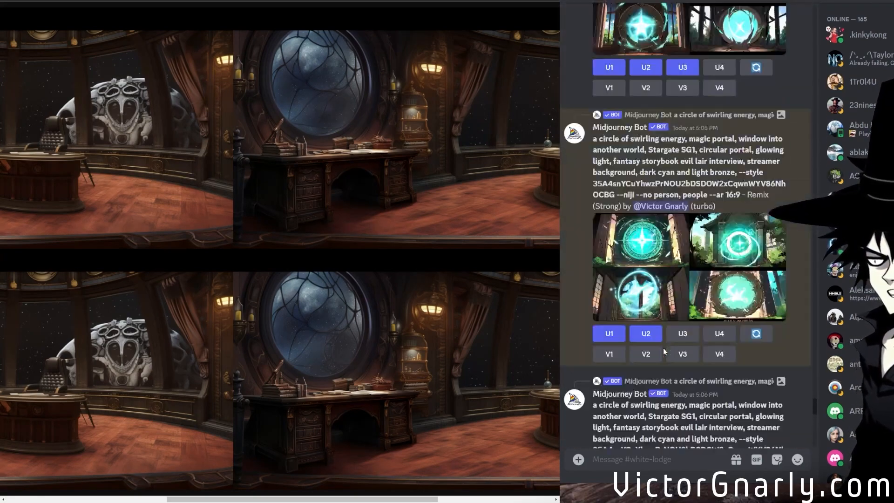
{"action": "scroll", "coordinate": [663, 347], "scroll_direction": "up", "scroll_amount": 15}
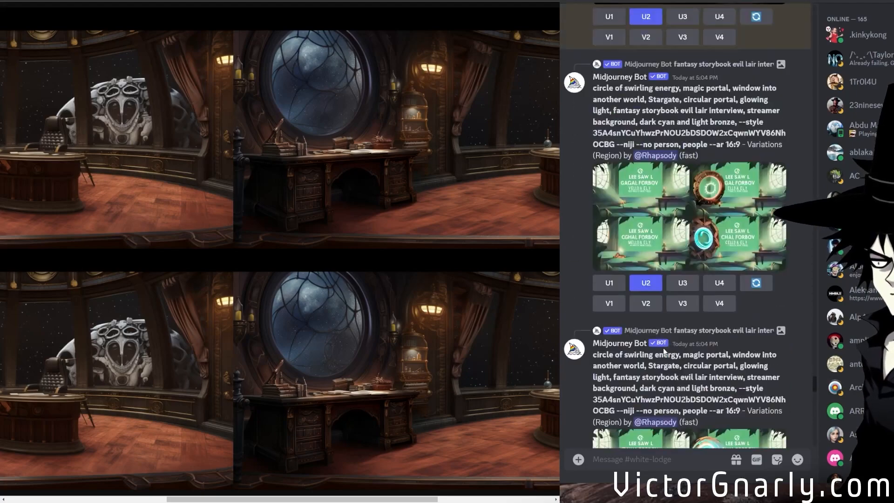
{"action": "scroll", "coordinate": [664, 351], "scroll_direction": "up", "scroll_amount": 4}
{"action": "scroll", "coordinate": [739, 326], "scroll_direction": "down", "scroll_amount": 3}
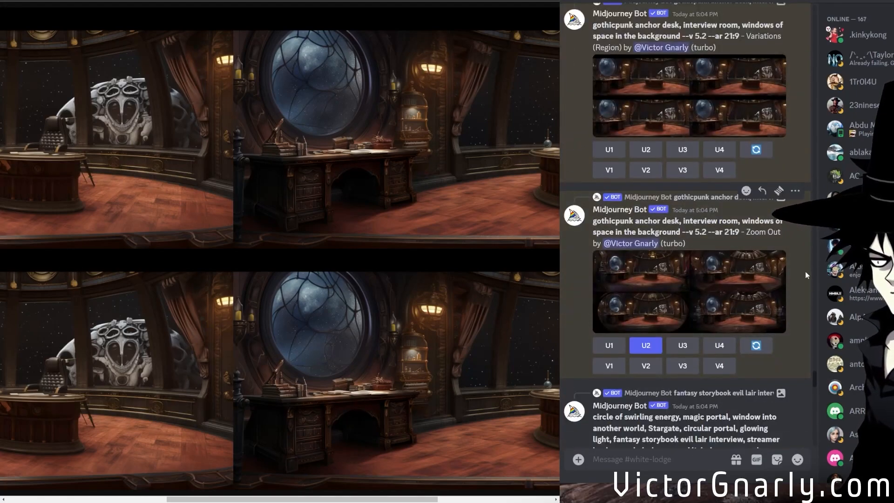
{"action": "scroll", "coordinate": [798, 266], "scroll_direction": "down", "scroll_amount": 12}
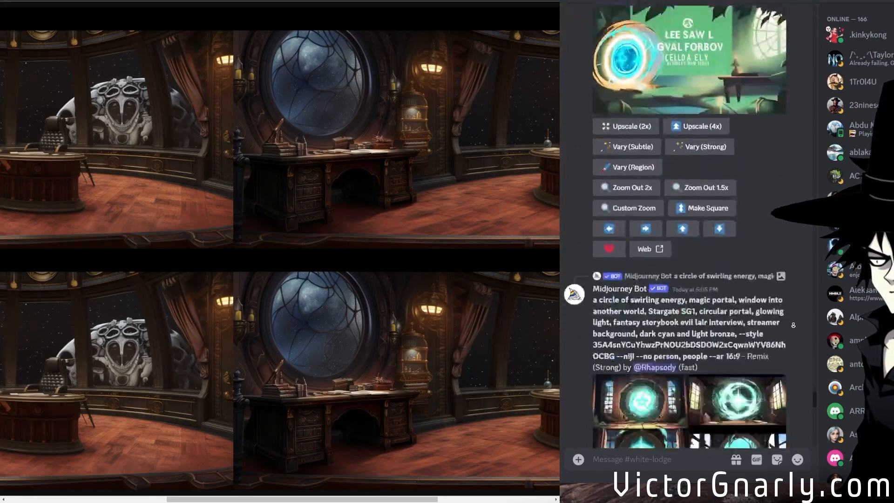
{"action": "scroll", "coordinate": [793, 324], "scroll_direction": "down", "scroll_amount": 12}
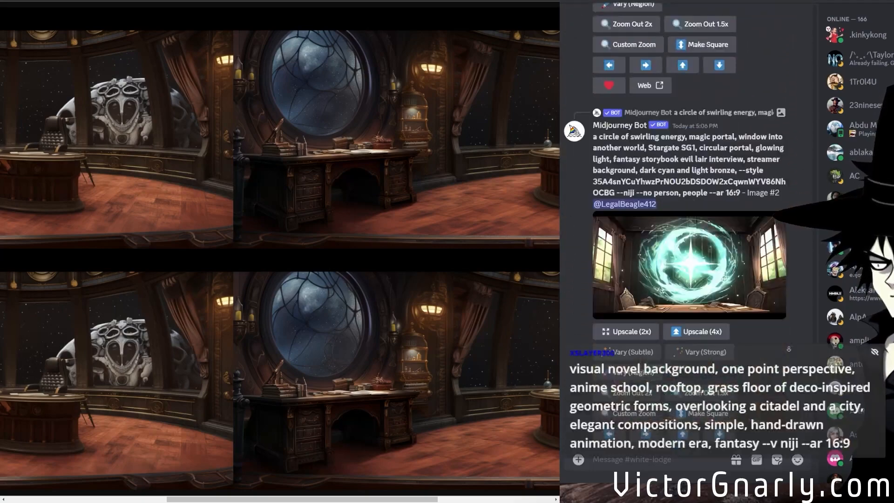
Upscale the second image of the 21:9 gothicpunk anchor desk region variations.
{"action": "scroll", "coordinate": [705, 340], "scroll_direction": "up", "scroll_amount": 3}
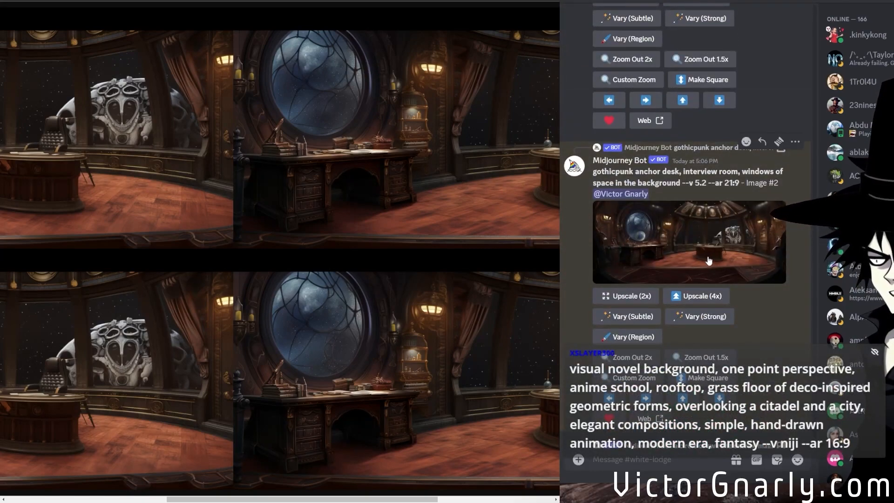
{"action": "scroll", "coordinate": [705, 340], "scroll_direction": "down", "scroll_amount": 15}
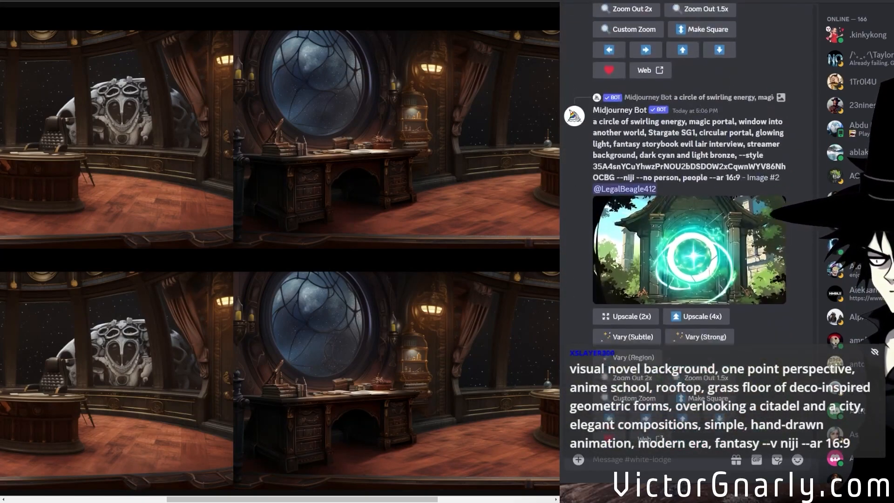
{"action": "scroll", "coordinate": [757, 230], "scroll_direction": "up", "scroll_amount": 1}
{"action": "scroll", "coordinate": [757, 231], "scroll_direction": "up", "scroll_amount": 10}
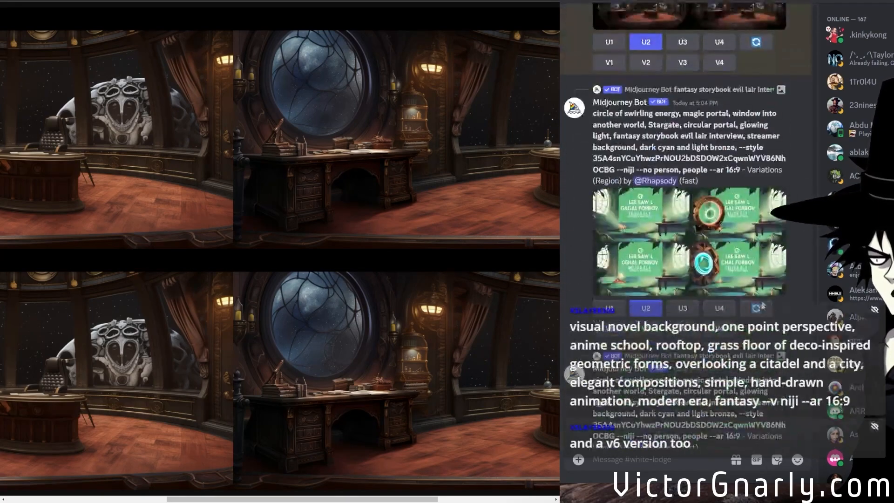
{"action": "scroll", "coordinate": [647, 234], "scroll_direction": "up", "scroll_amount": 2}
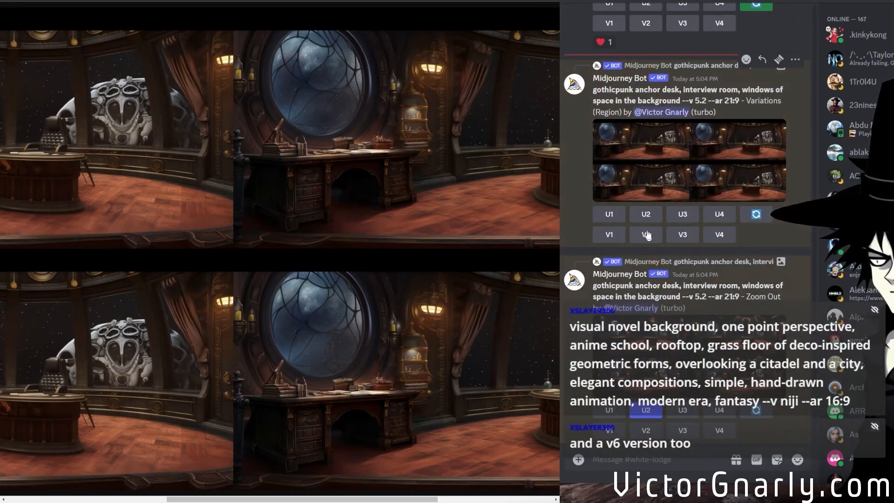
{"action": "left_click", "coordinate": [645, 214]}
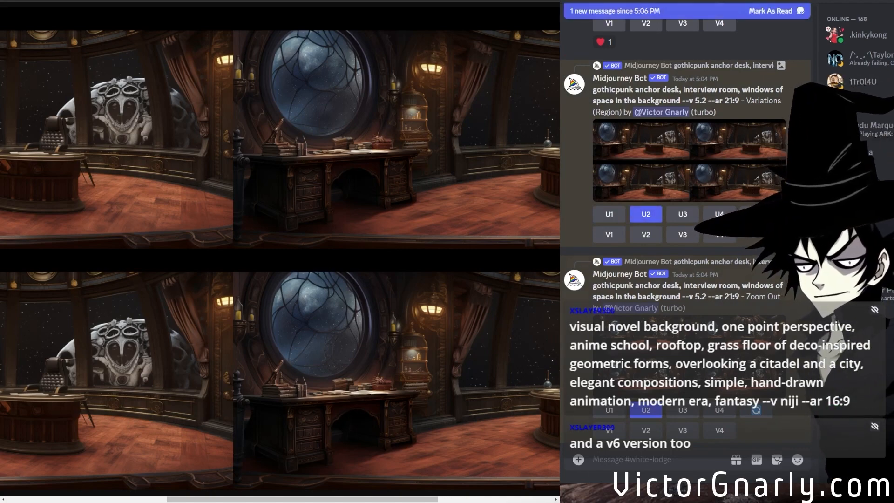
{"action": "scroll", "coordinate": [806, 151], "scroll_direction": "down", "scroll_amount": 5}
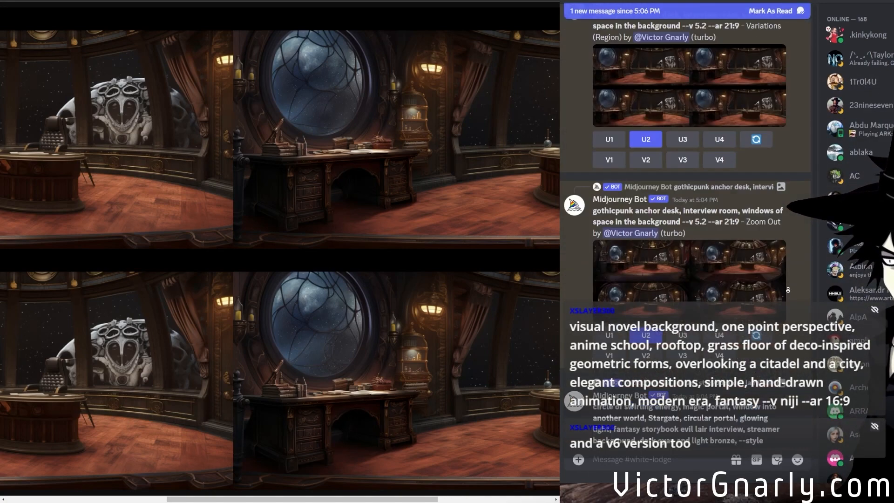
Preview the newly upscaled second image of the 21:9 gothicpunk anchor desk region variations enlarged.
{"action": "scroll", "coordinate": [787, 292], "scroll_direction": "up", "scroll_amount": 5}
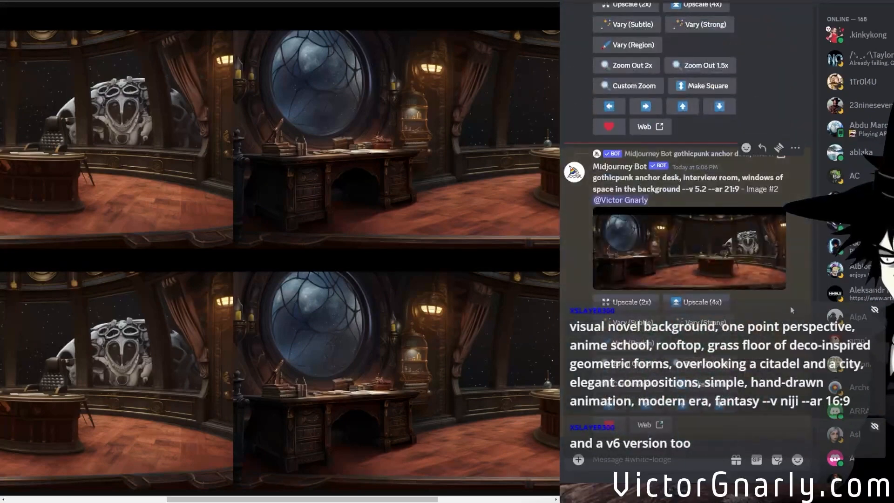
{"action": "left_click", "coordinate": [702, 270]}
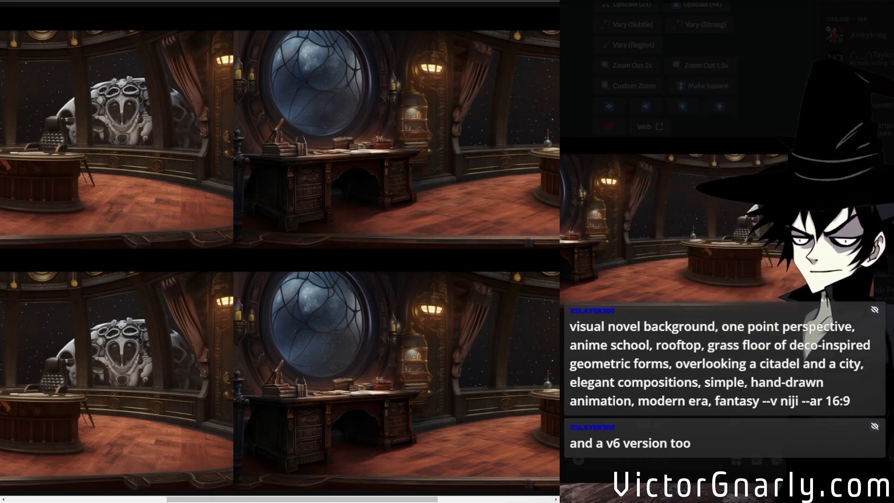
{"action": "left_click", "coordinate": [651, 356]}
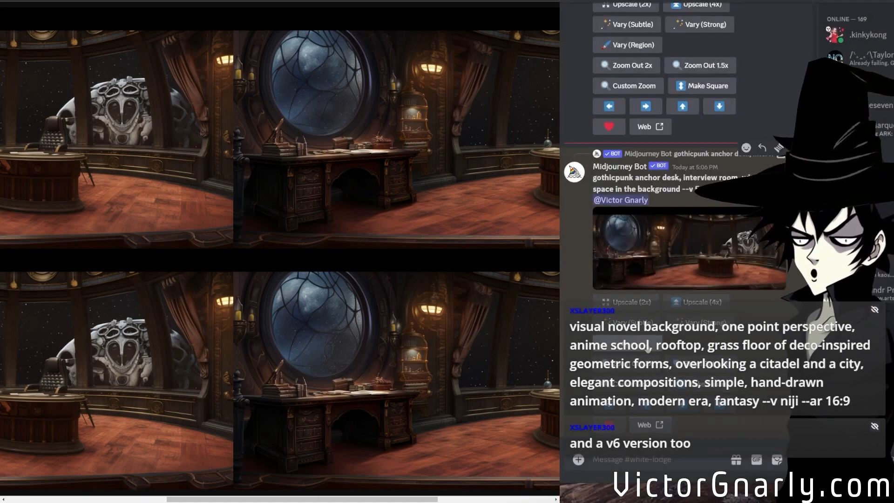
Submit a region variation of the upscaled anchor desk panorama with the desk area by the round window lassoed, using the existing prompt.
{"action": "left_click", "coordinate": [636, 340]}
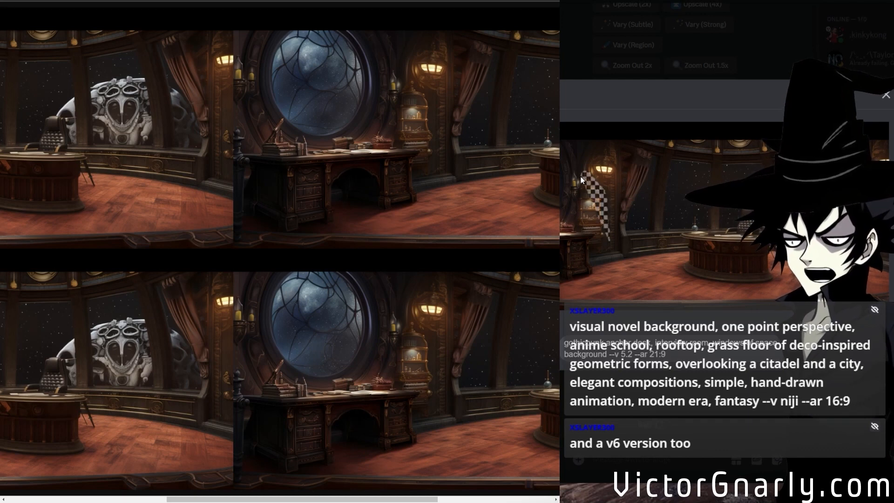
{"action": "left_click_drag", "start_coordinate": [573, 214], "coordinate": [531, 223]}
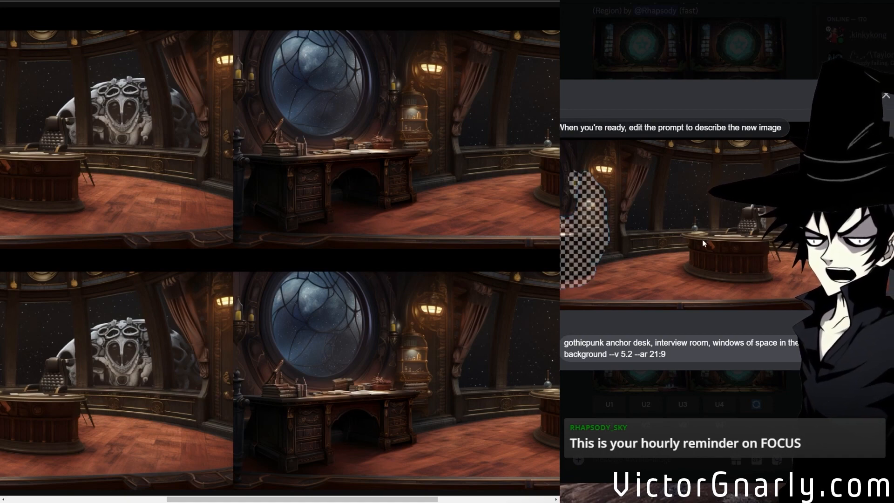
{"action": "left_click", "coordinate": [830, 348]}
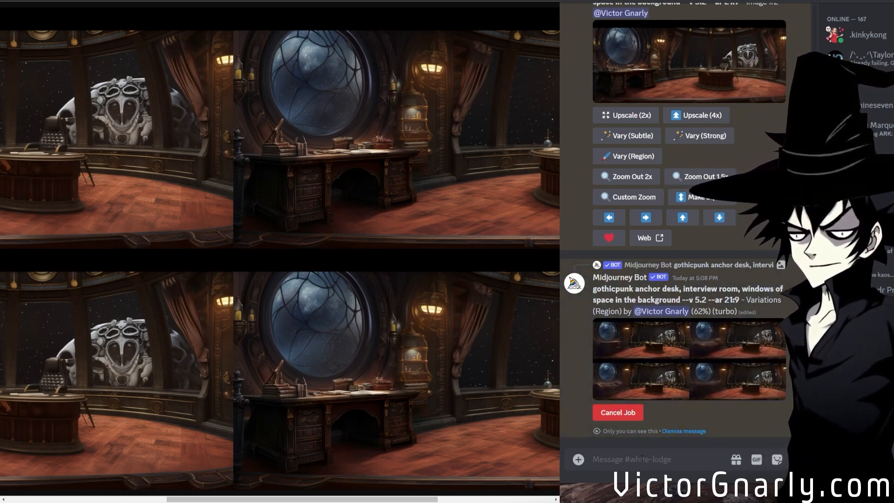
Generate the viewer's visual novel anime school rooftop prompt with the deco-inspired grass floor, using --v niji --ar 16:9.
{"action": "type", "text": "/im"}
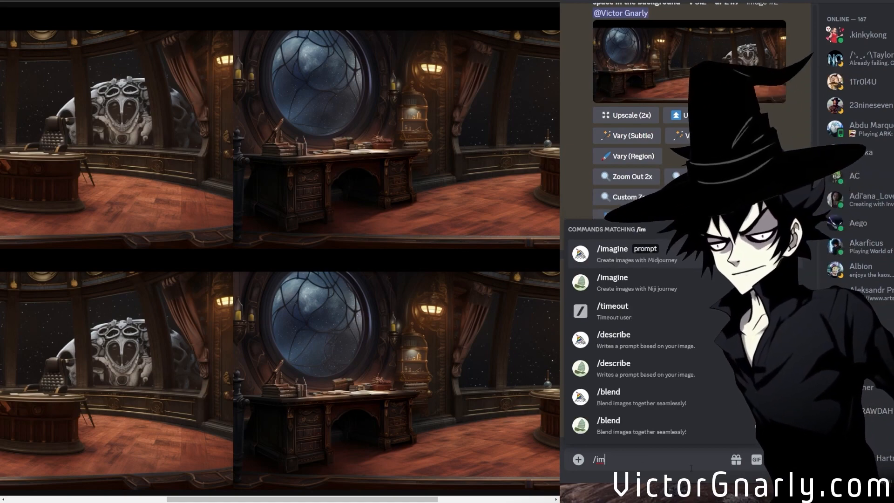
{"action": "left_click", "coordinate": [626, 266]}
{"action": "key", "text": "ctrl+v"}
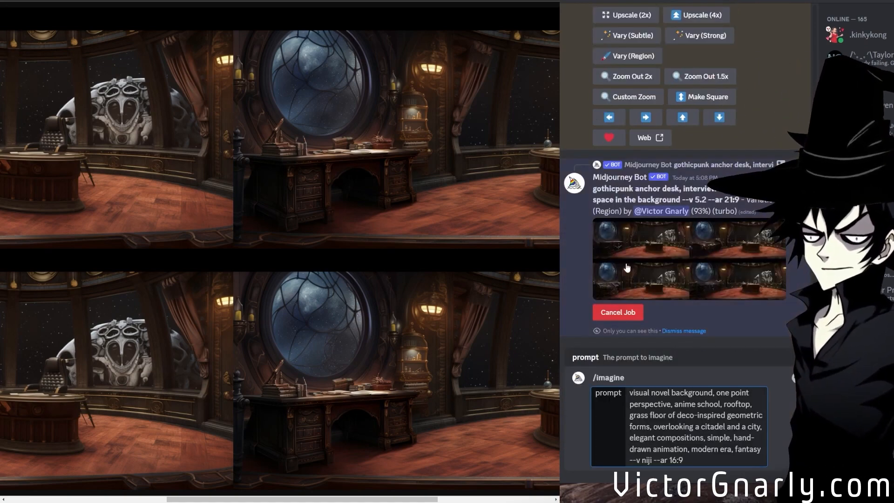
{"action": "key", "text": "Return"}
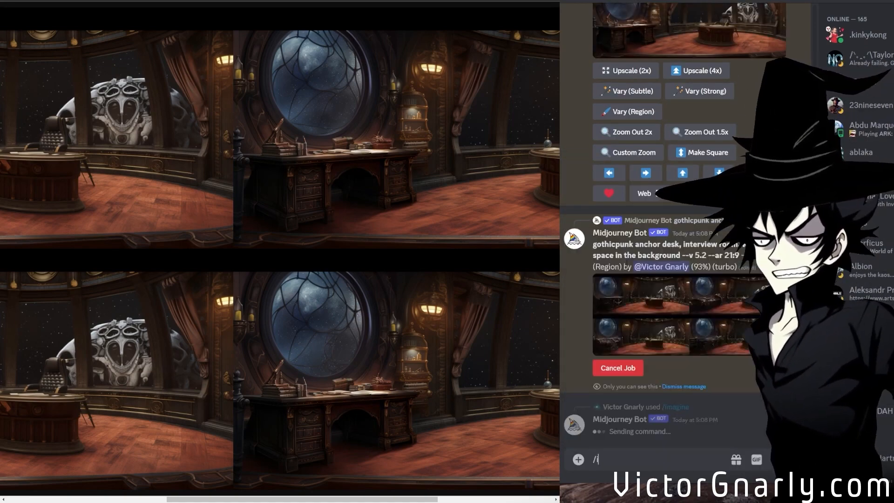
Generate the anime school rooftop prompt again with version 6 in place of niji, at --ar 16:9.
{"action": "type", "text": "/i"}
{"action": "left_click", "coordinate": [645, 251]}
{"action": "type", "text": "visual novel background, one point perspective, anime school, rooftop, grass floor of deco-inspired geometric forms, overlooking a citadel and a city, elegant compositions, simple, hand-drawn animation, modern era, fantasy --v niji --ar 16:9"}
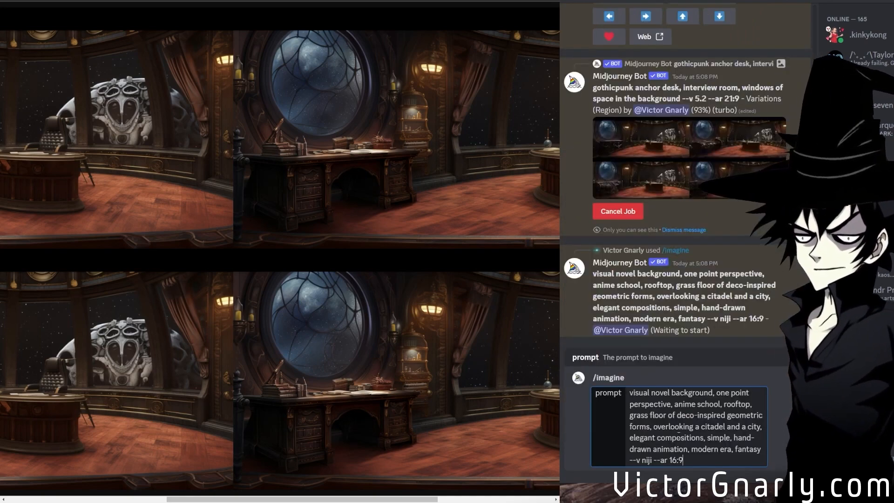
{"action": "double_click", "coordinate": [647, 460]}
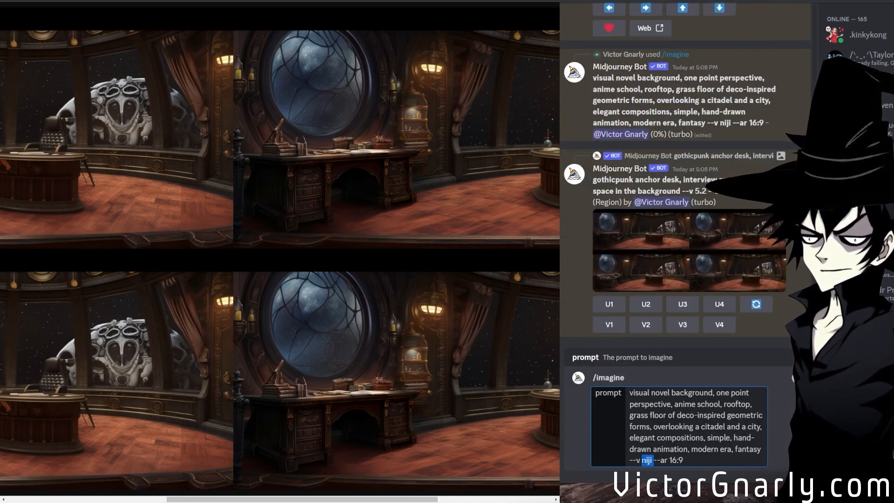
{"action": "type", "text": "5"}
{"action": "key", "text": "Return"}
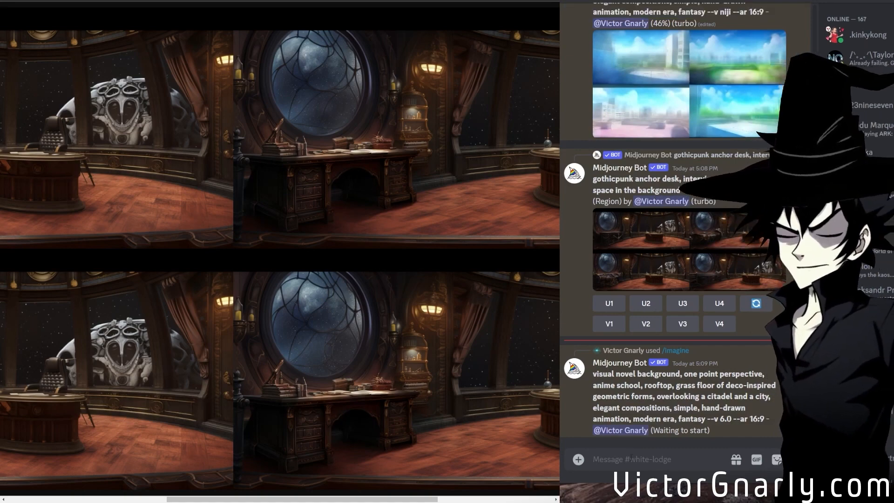
Generate the shorter visual novel prompt "anime school of deco-inspired geometric forms, overlooking a citadel and a city" with --v niji --ar 16:9.
{"action": "type", "text": "/im"}
{"action": "left_click", "coordinate": [614, 258]}
{"action": "type", "text": "visual novel background, one point perspective, anime school of deco-inspired geometric forms, overlooking a citadel and a city, elegant compositions, simple, hand-drawn animation, modern era, fantasy --v niji --ar 16:9"}
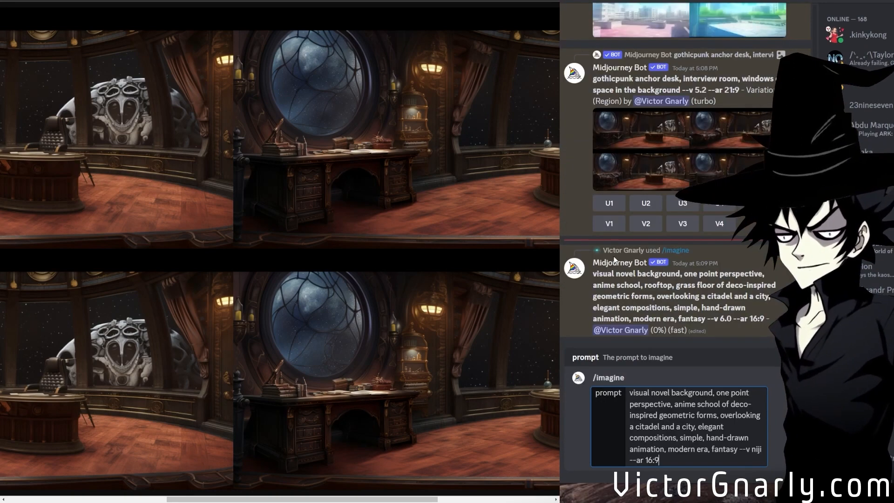
{"action": "key", "text": "Return"}
Generate the shorter deco-inspired anime school prompt again with --v 6 in place of niji, at --ar 16:9.
{"action": "type", "text": "/im"}
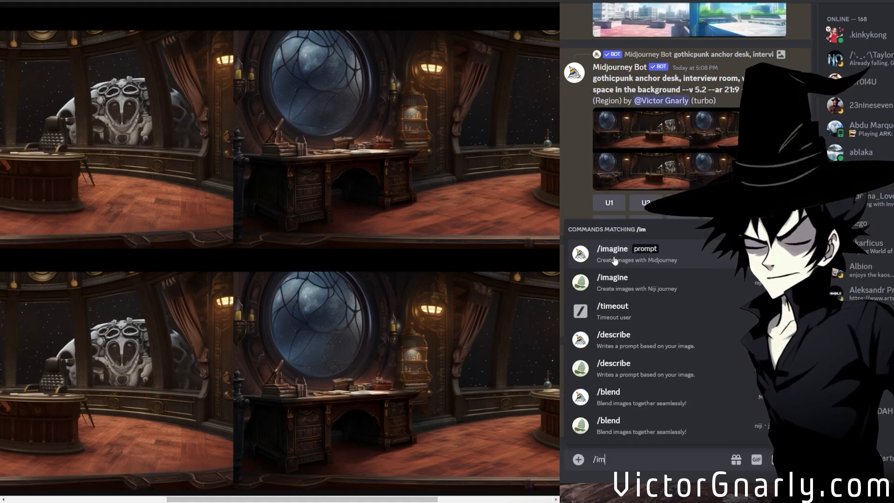
{"action": "left_click", "coordinate": [613, 258]}
{"action": "type", "text": "visual novel background, one point perspective, anime school of deco-inspired geometric forms, overlooking a citadel and a city, elegant compositions, simple, hand-drawn animation, modern era, fantasy --v niji --ar 16:9"}
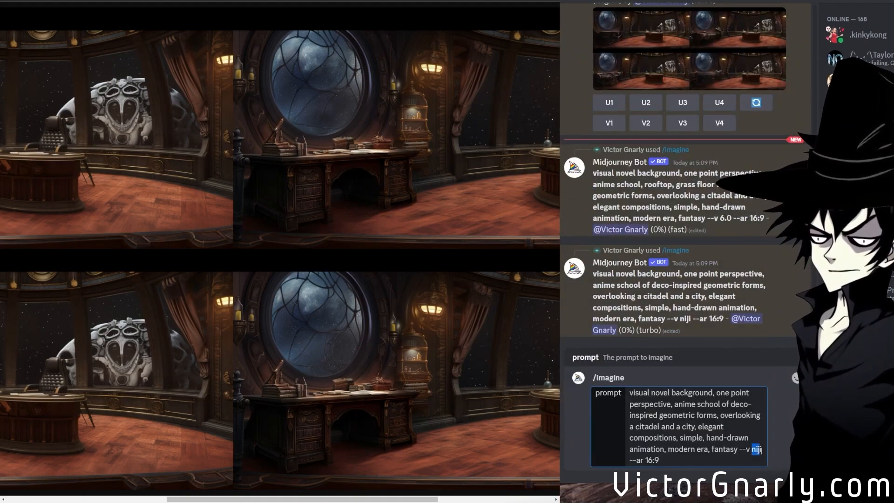
{"action": "type", "text": "6"}
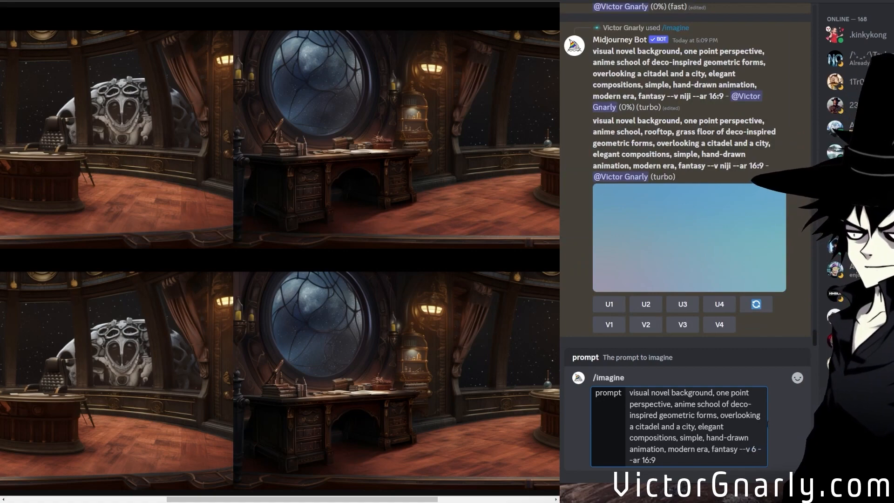
{"action": "key", "text": "Return"}
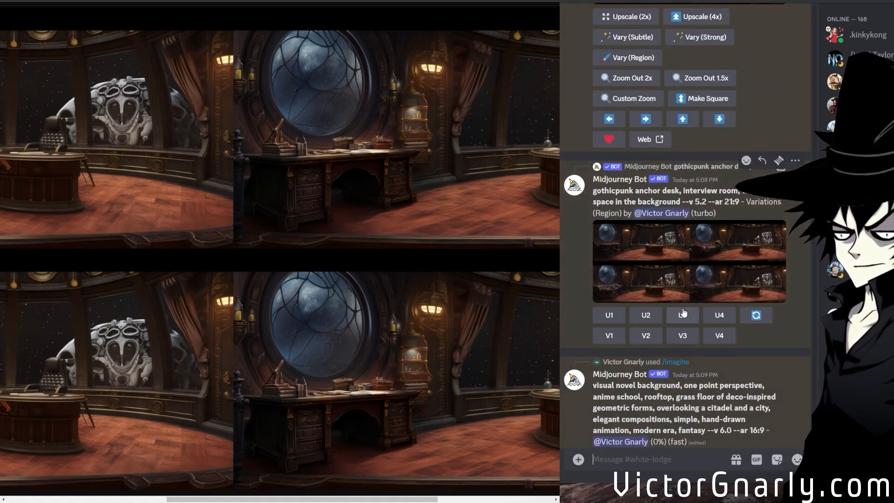
Open the latest anchor desk region variation grid in the browser and examine the furniture beneath the round window at full size.
{"action": "middle_click", "coordinate": [672, 279]}
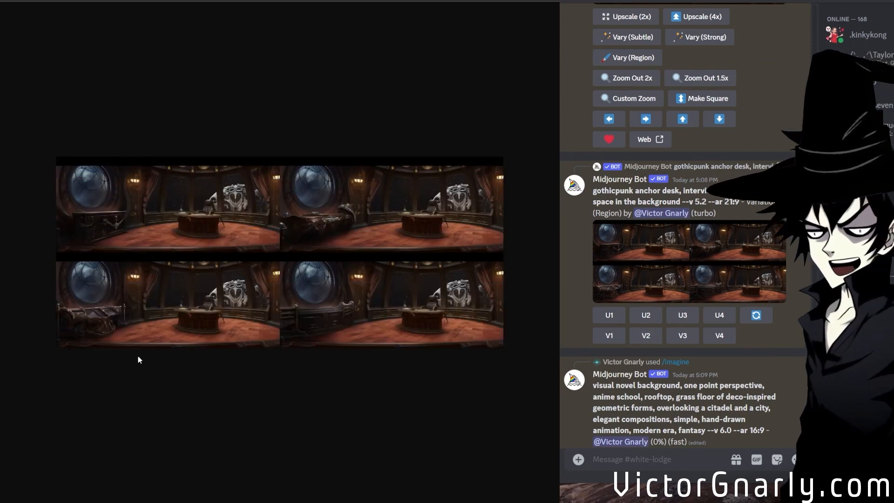
{"action": "left_click", "coordinate": [139, 331]}
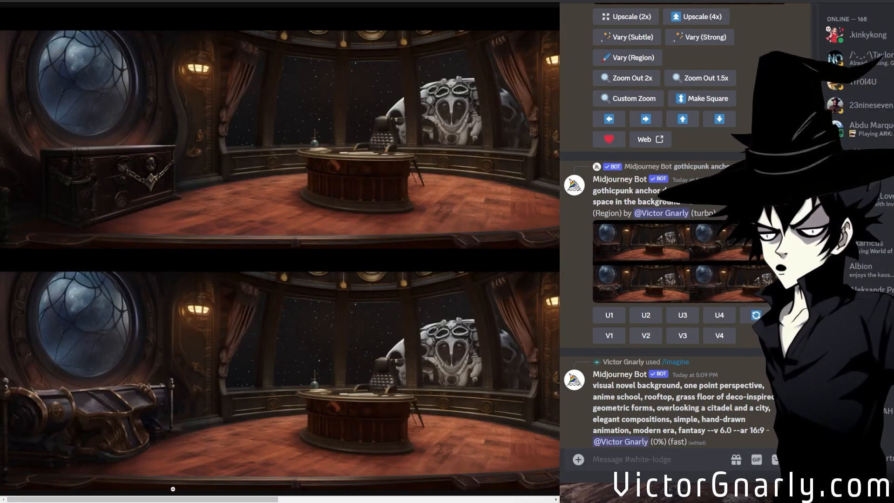
{"action": "left_click_drag", "start_coordinate": [163, 499], "coordinate": [26, 489]}
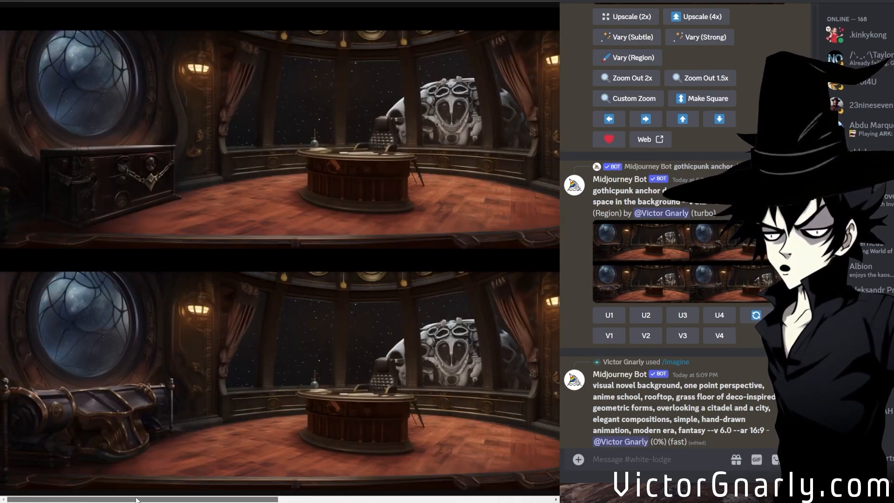
{"action": "left_click", "coordinate": [156, 356]}
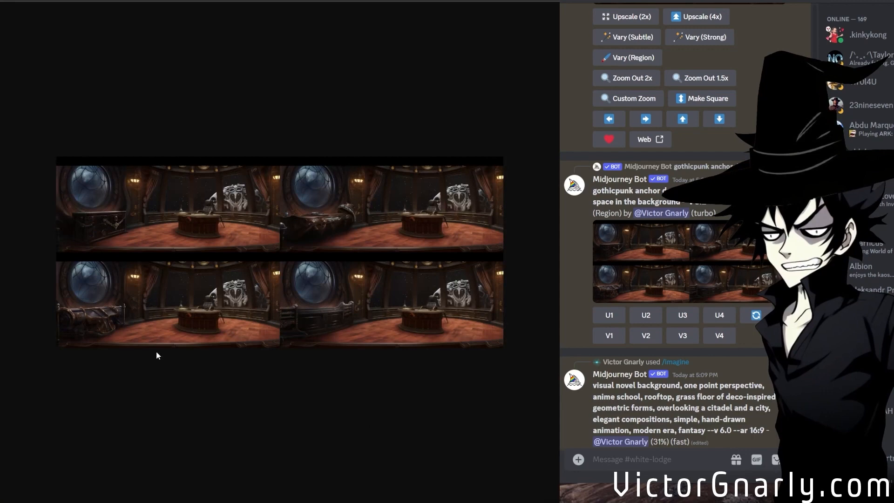
{"action": "left_click", "coordinate": [332, 240]}
{"action": "left_click", "coordinate": [196, 323]}
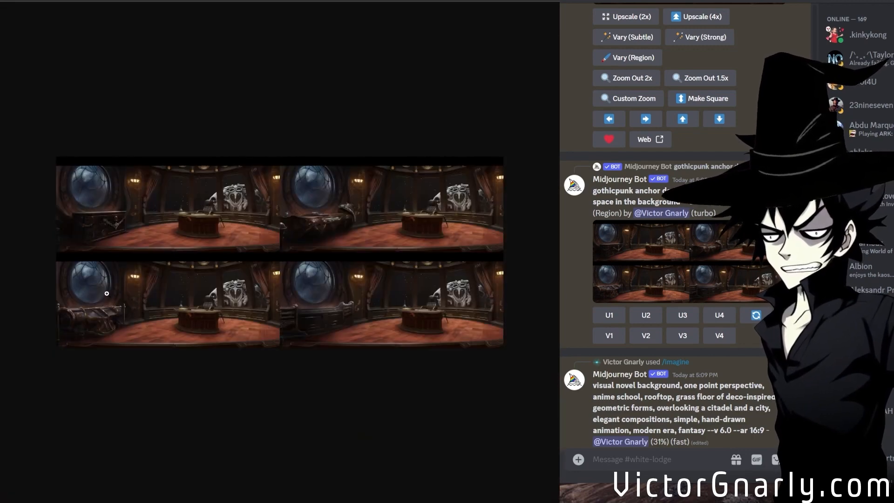
Reroll the anchor desk region variations and preview the new grid enlarged.
{"action": "left_click", "coordinate": [754, 317]}
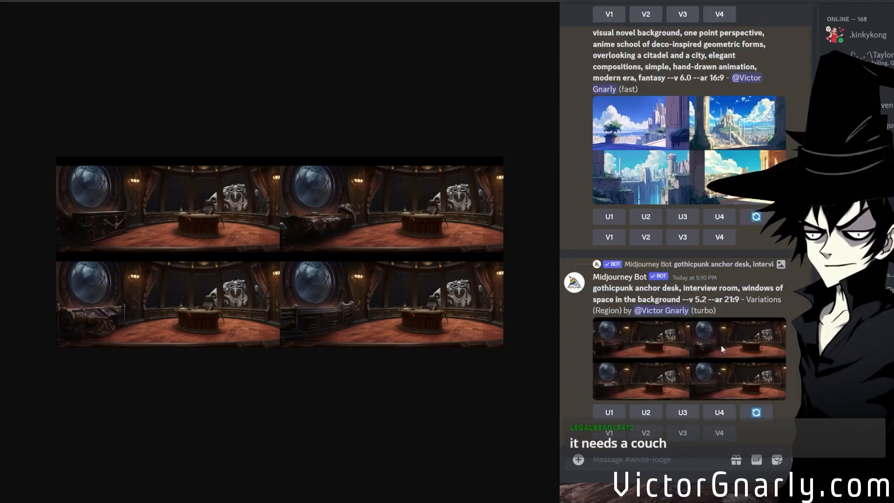
{"action": "left_click", "coordinate": [638, 364]}
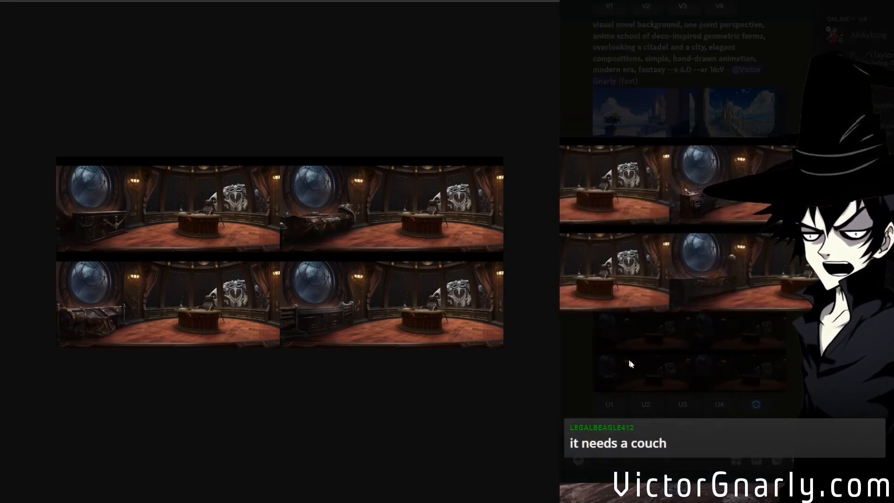
{"action": "left_click", "coordinate": [786, 392]}
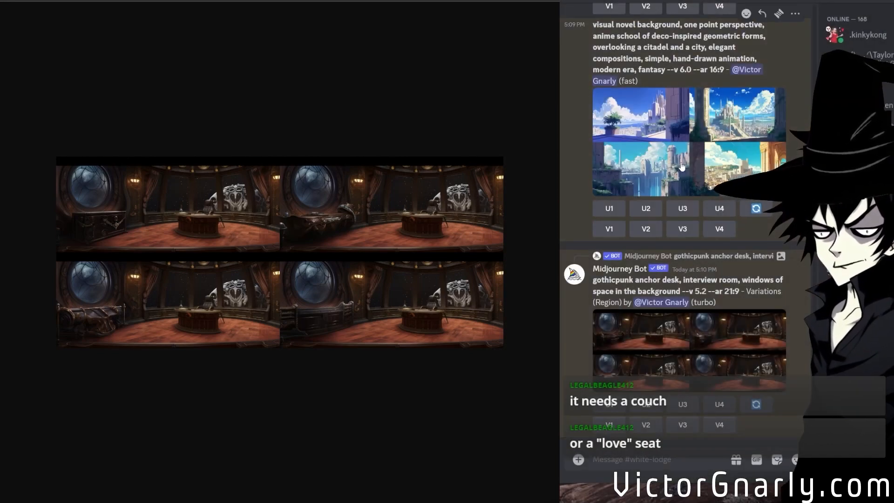
Find the upscaled gothicpunk anchor desk Image #2 with the side table beneath the round window and open its region variation editor.
{"action": "scroll", "coordinate": [671, 211], "scroll_direction": "up", "scroll_amount": 5}
{"action": "scroll", "coordinate": [708, 293], "scroll_direction": "up", "scroll_amount": 2}
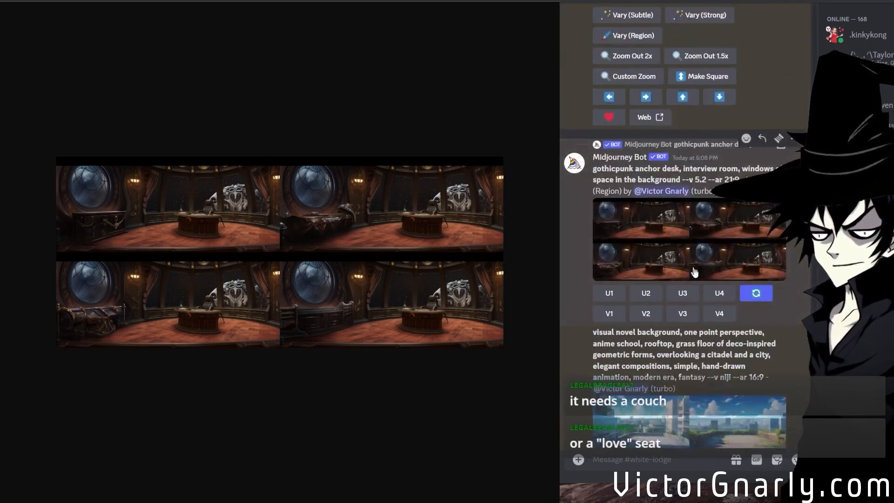
{"action": "scroll", "coordinate": [702, 153], "scroll_direction": "up", "scroll_amount": 3}
{"action": "scroll", "coordinate": [702, 150], "scroll_direction": "up", "scroll_amount": 3}
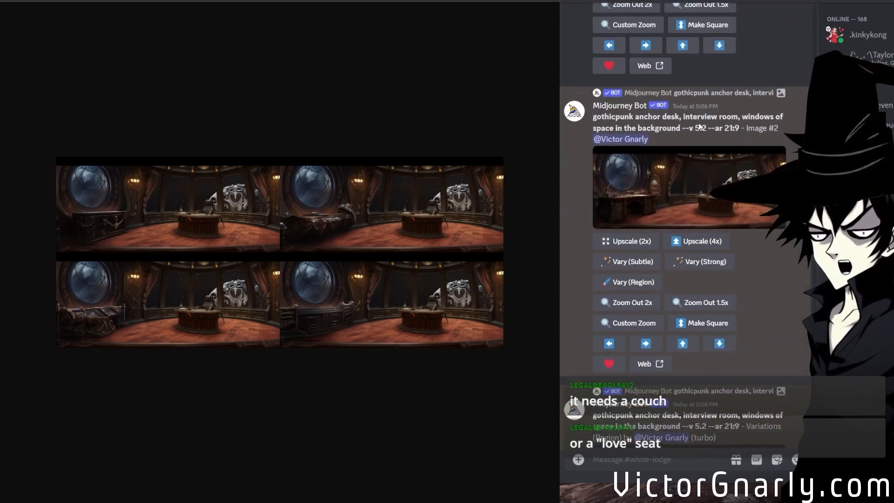
{"action": "scroll", "coordinate": [703, 92], "scroll_direction": "up", "scroll_amount": 5}
{"action": "scroll", "coordinate": [659, 171], "scroll_direction": "down", "scroll_amount": 10}
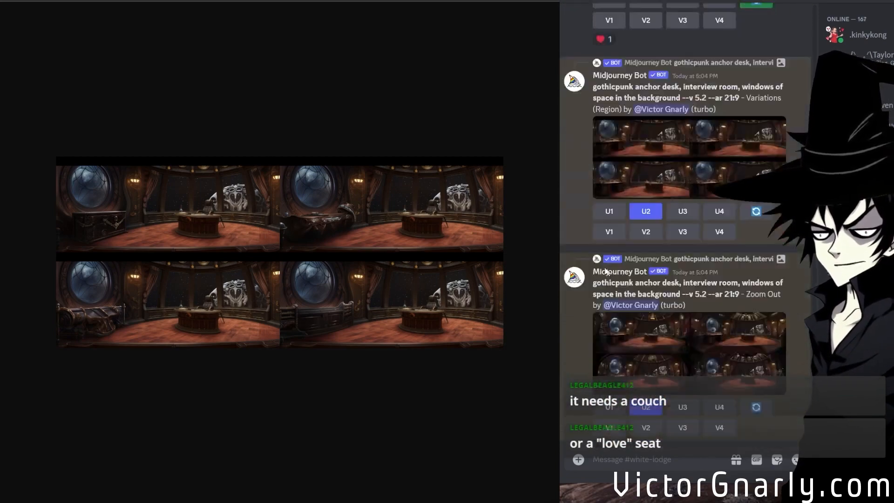
{"action": "scroll", "coordinate": [585, 302], "scroll_direction": "down", "scroll_amount": 10}
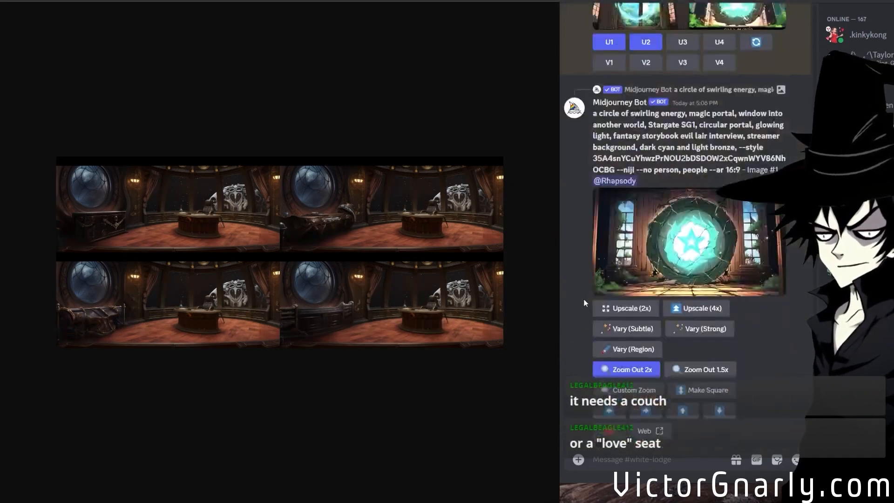
{"action": "scroll", "coordinate": [583, 296], "scroll_direction": "up", "scroll_amount": 5}
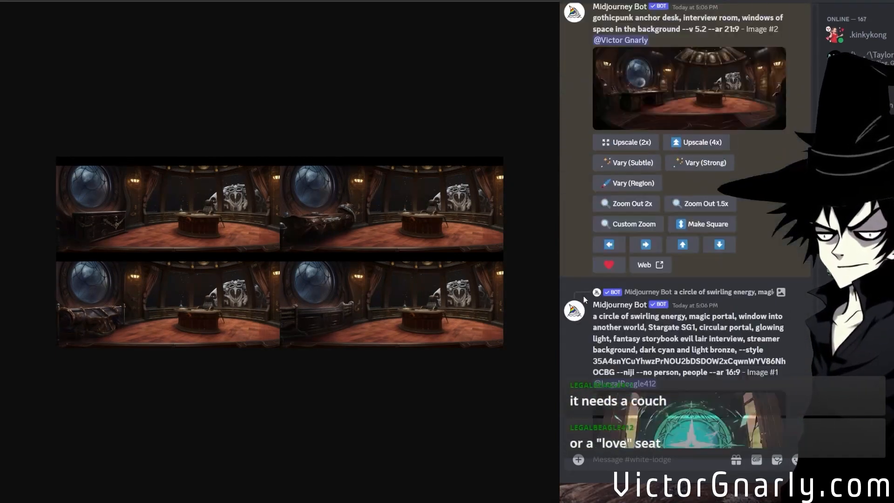
{"action": "scroll", "coordinate": [583, 294], "scroll_direction": "down", "scroll_amount": 10}
{"action": "scroll", "coordinate": [583, 294], "scroll_direction": "down", "scroll_amount": 5}
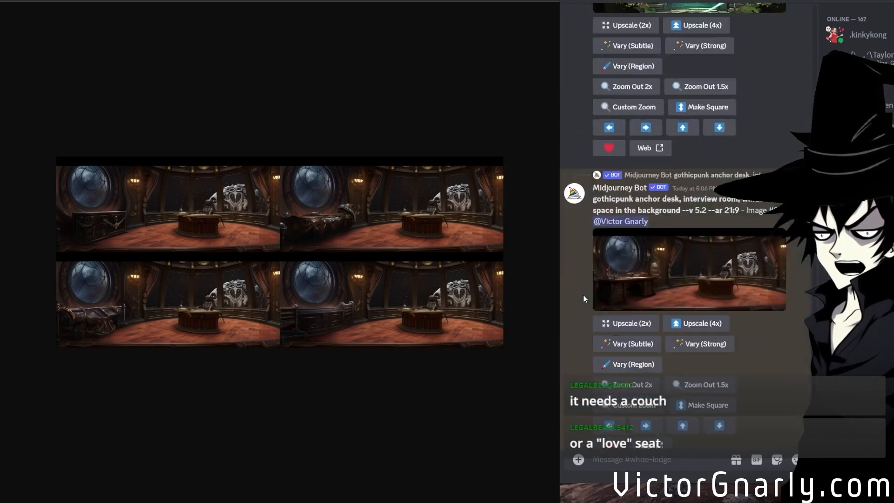
{"action": "left_click", "coordinate": [621, 294]}
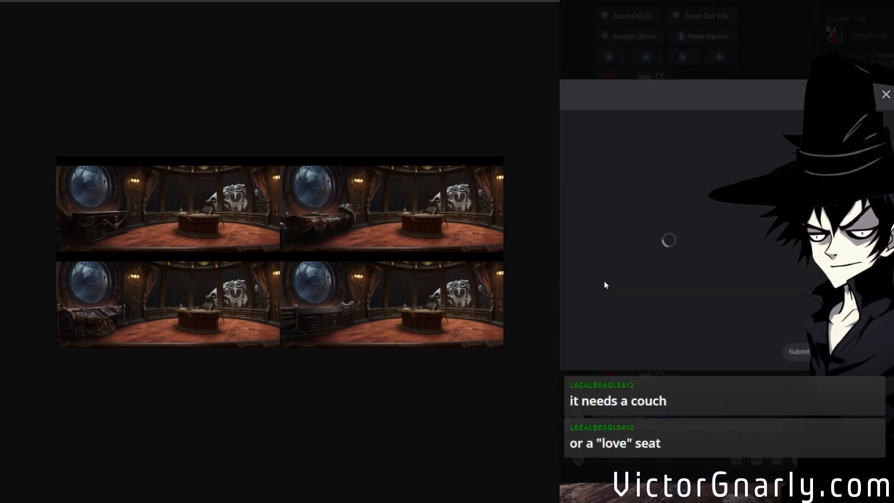
Mask the furniture area beneath the round window and submit a region variation with the prompt "leather couch --v 5.2 --ar 21:9".
{"action": "left_click", "coordinate": [650, 343]}
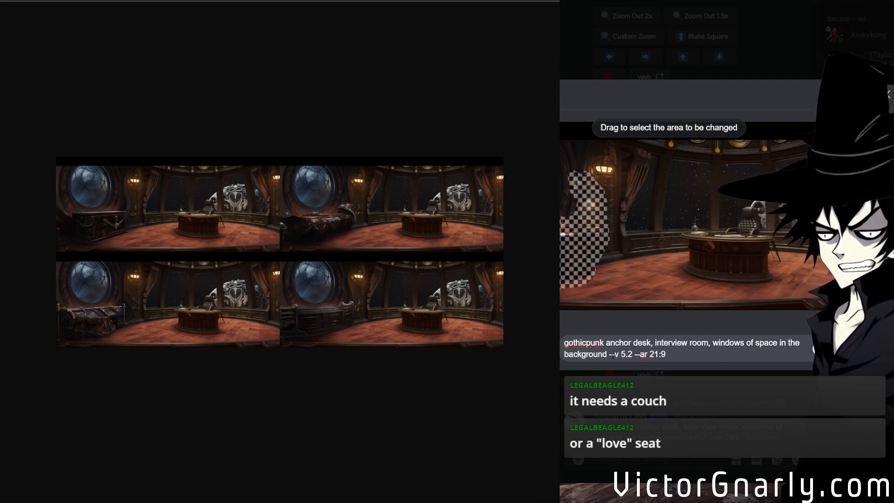
{"action": "key", "text": "ctrl+a"}
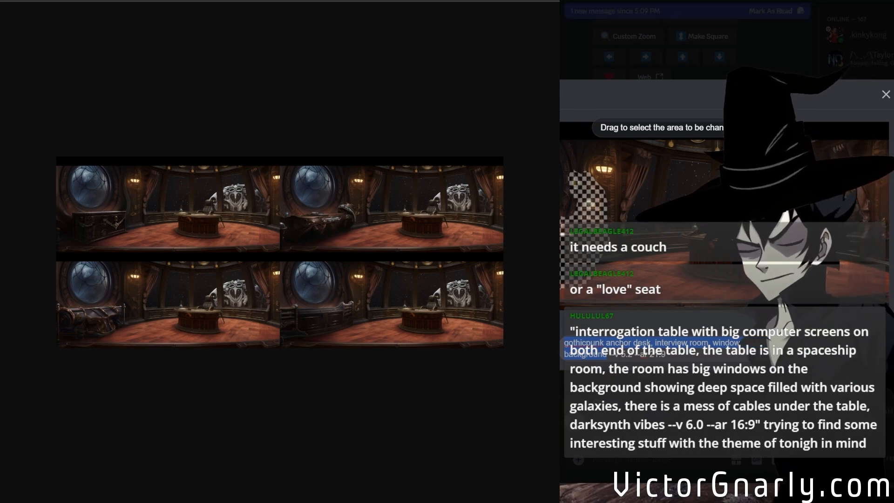
{"action": "type", "text": "leather c"}
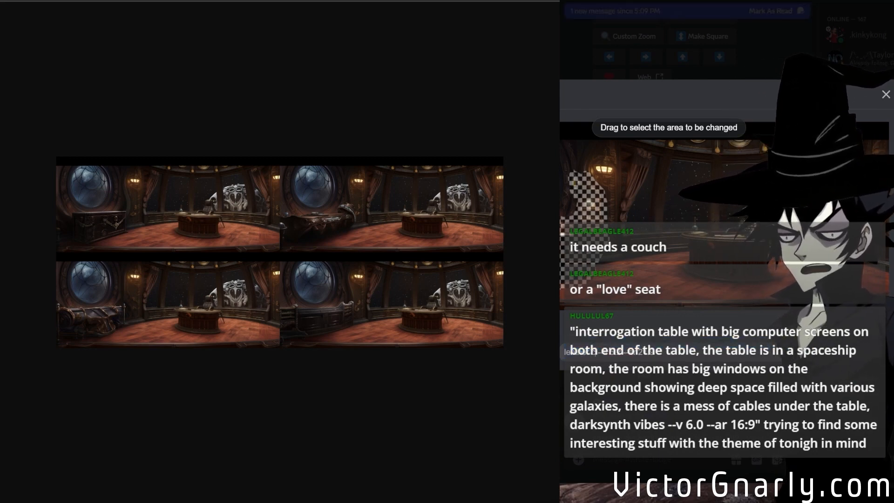
{"action": "type", "text": "ouch"}
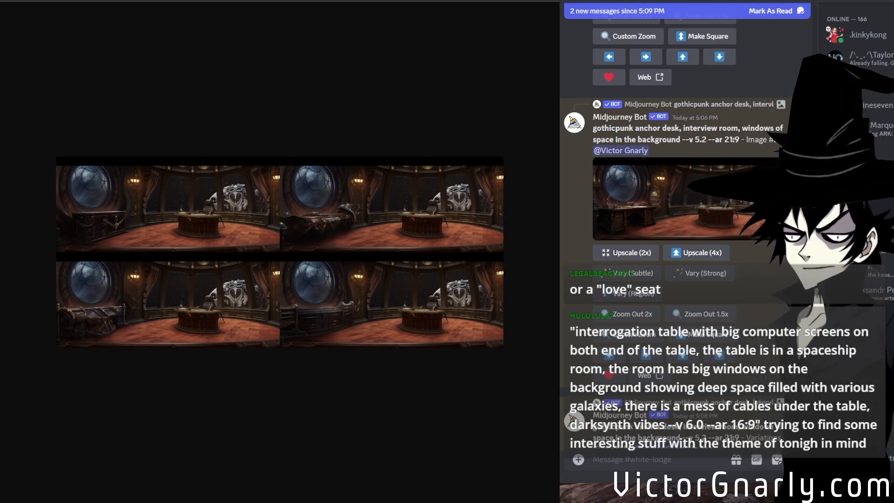
Generate the chat viewer's prompt for an interrogation table with big computer screens in a spaceship room, darksynth vibes, with --v 6.0 --ar 16:9.
{"action": "type", "text": "/im"}
{"action": "left_click", "coordinate": [617, 258]}
{"action": "type", "text": "interrogation table with big computer screens on both end of the table, the table is in a spaceship room, the room has big windows on the background showing deep space filled with various galaxies, there is a mess of cables under the table, darksynth vibes --v 6.0 --ar 16:9"}
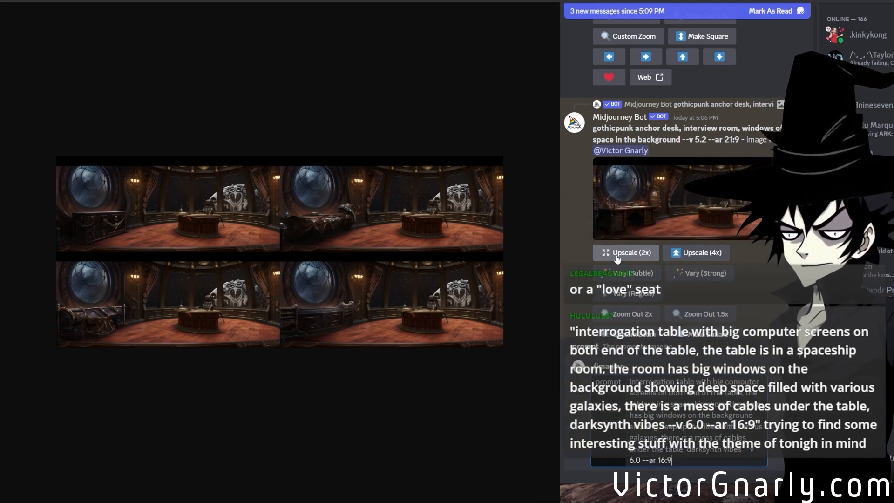
{"action": "key", "text": "Return"}
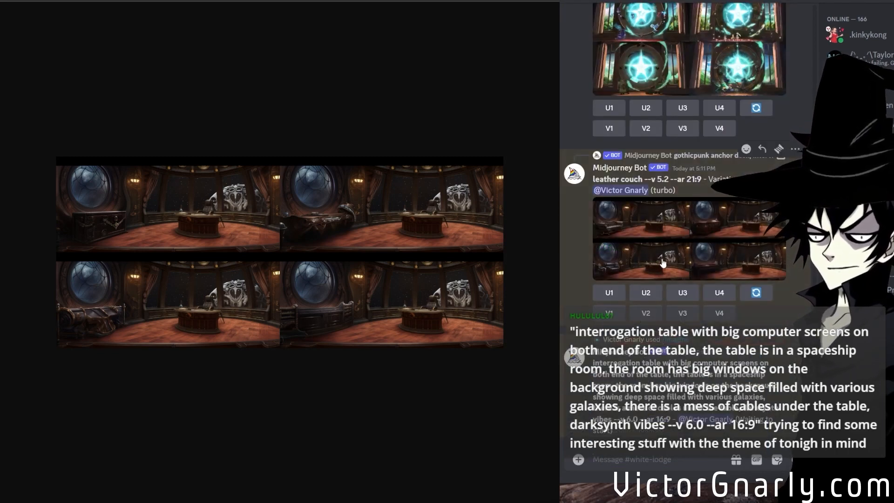
Inspect the leather couch variation grid at full size in the browser and upscale its first image.
{"action": "middle_click", "coordinate": [663, 263]}
{"action": "left_click", "coordinate": [113, 329]}
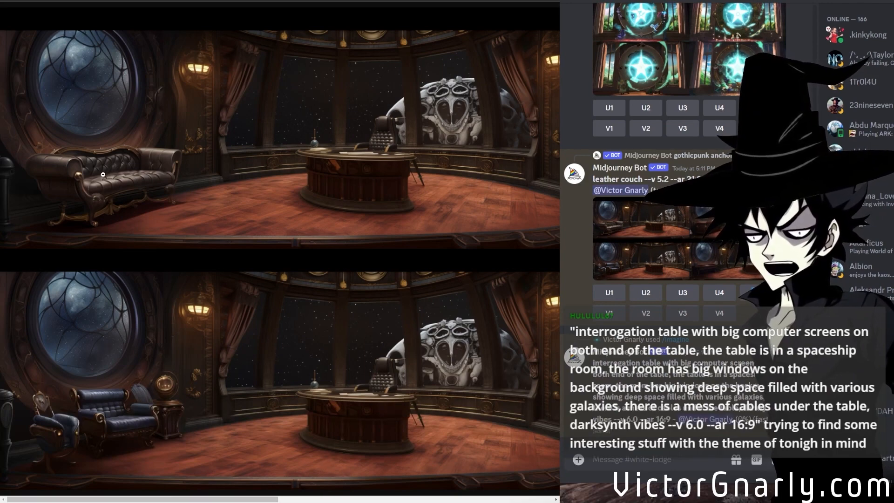
{"action": "left_click_drag", "start_coordinate": [149, 499], "coordinate": [77, 421]}
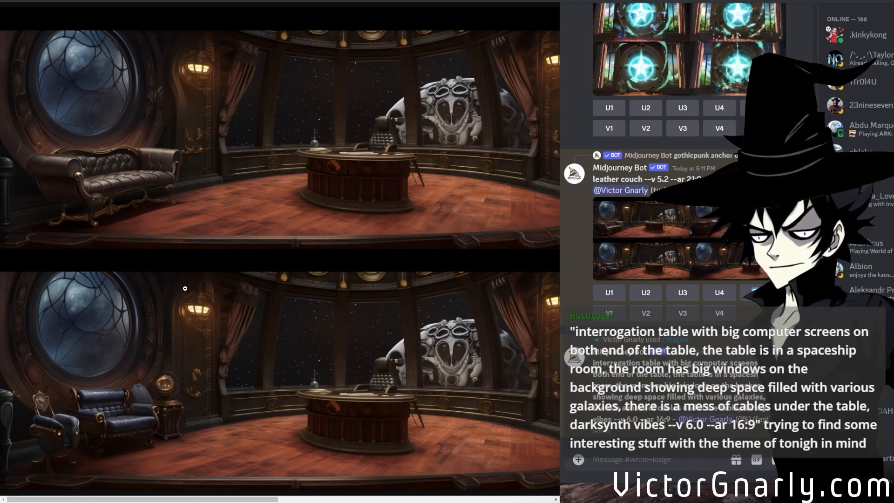
{"action": "left_click", "coordinate": [609, 292]}
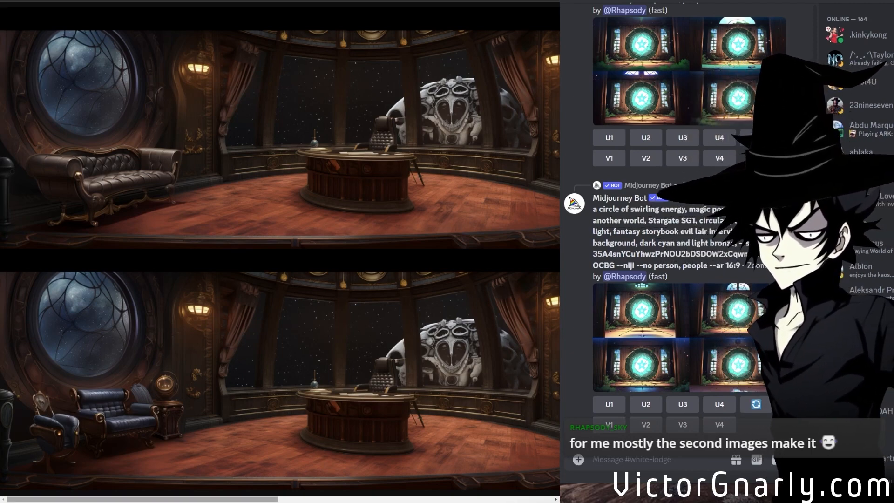
Open the region variation editor for the upscaled leather couch Image #1.
{"action": "left_click_drag", "start_coordinate": [236, 499], "coordinate": [131, 453]}
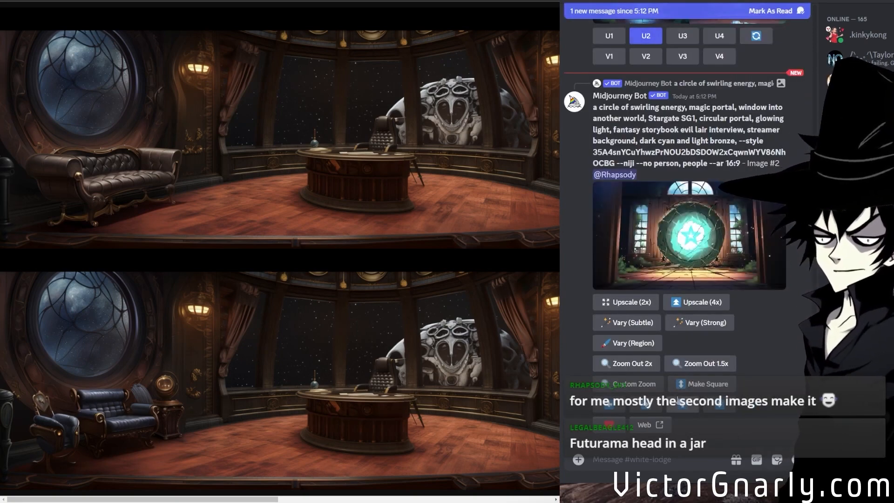
{"action": "scroll", "coordinate": [687, 406], "scroll_direction": "up", "scroll_amount": 7}
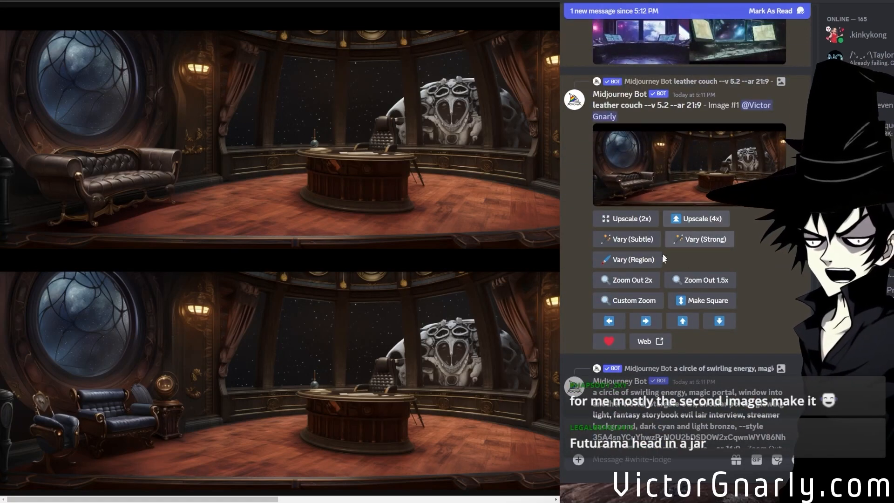
{"action": "left_click", "coordinate": [645, 259]}
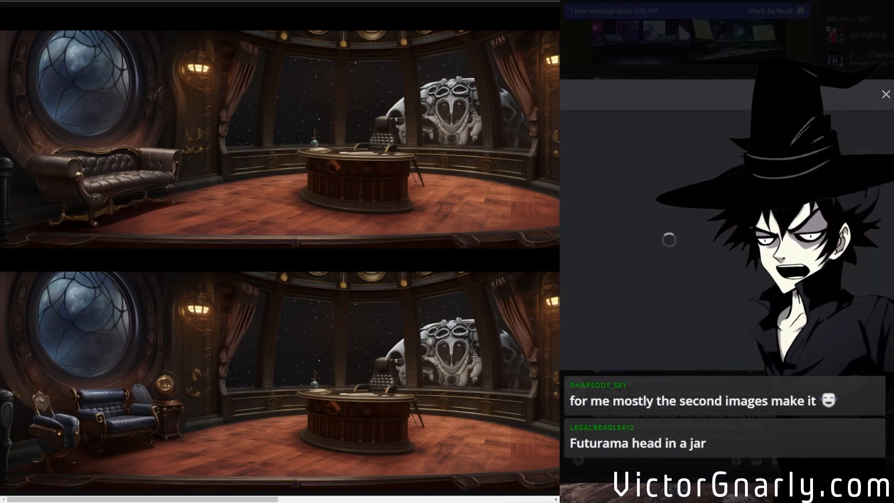
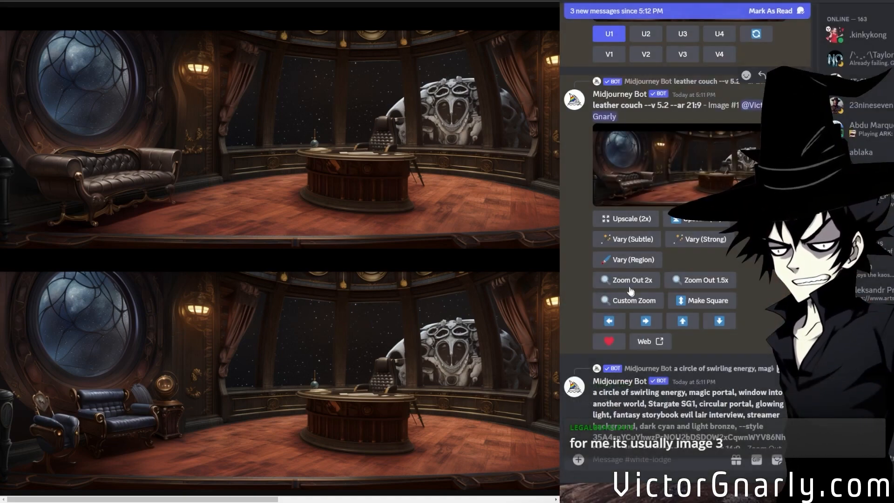
Open the interrogation table image grid at full size and examine all four spaceship room variants.
{"action": "scroll", "coordinate": [781, 413], "scroll_direction": "down", "scroll_amount": 20}
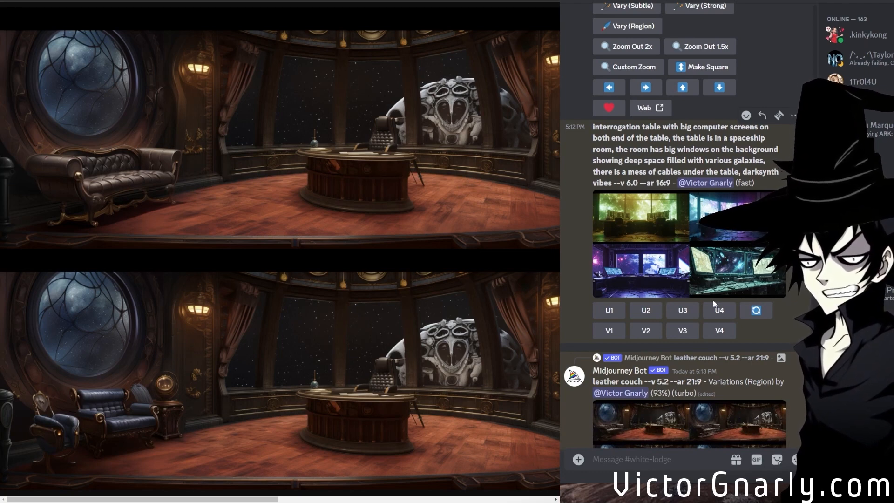
{"action": "left_click", "coordinate": [706, 284]}
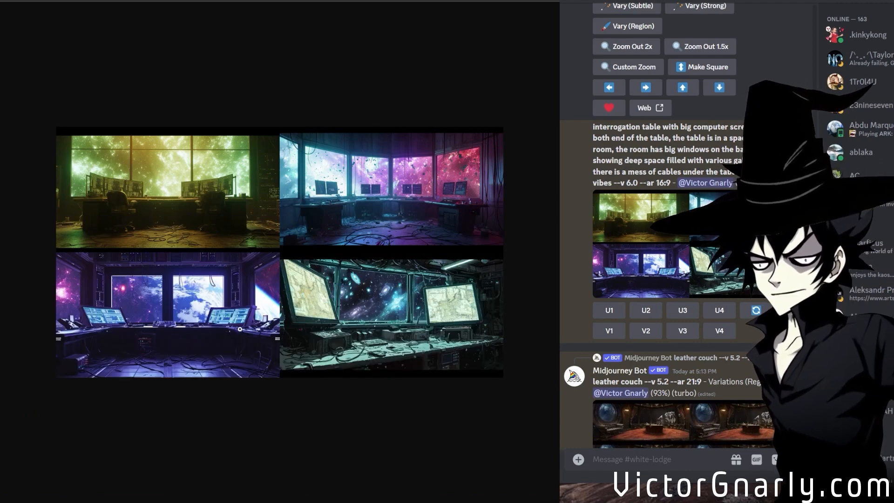
{"action": "left_click", "coordinate": [271, 276]}
{"action": "scroll", "coordinate": [238, 325], "scroll_direction": "up", "scroll_amount": 1}
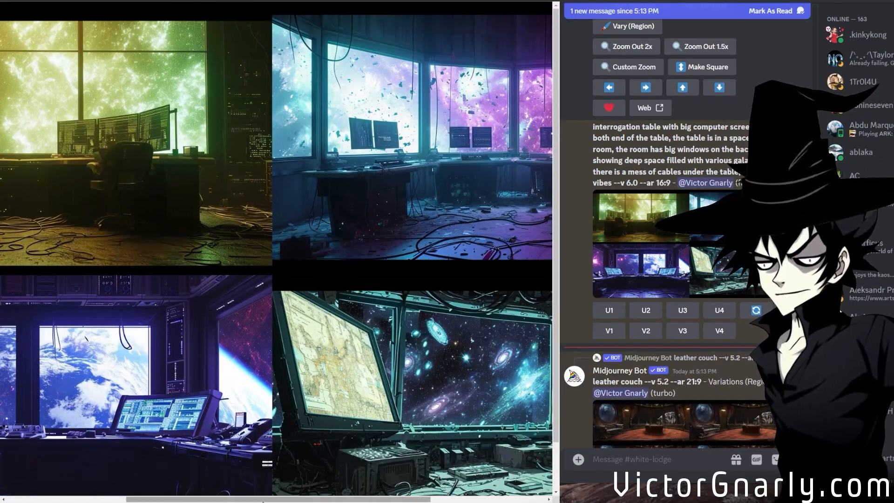
{"action": "left_click_drag", "start_coordinate": [235, 499], "coordinate": [140, 463]}
{"action": "scroll", "coordinate": [169, 431], "scroll_direction": "down", "scroll_amount": 1}
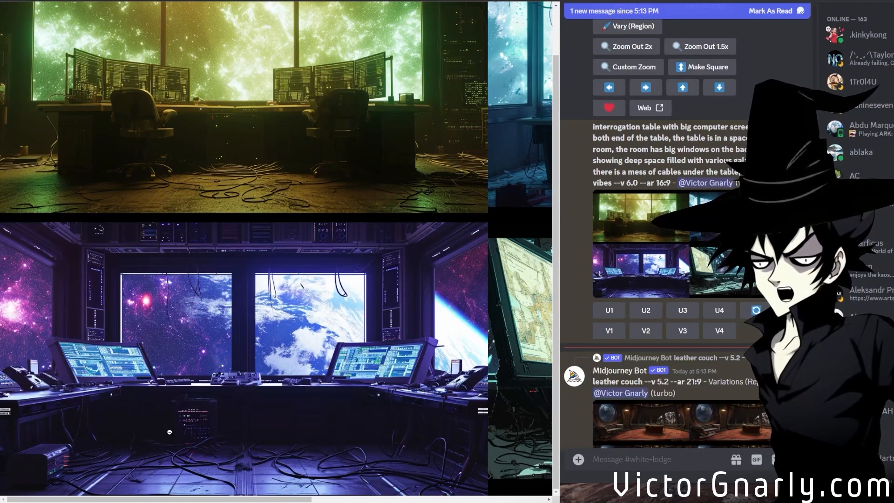
{"action": "scroll", "coordinate": [169, 432], "scroll_direction": "up", "scroll_amount": 1}
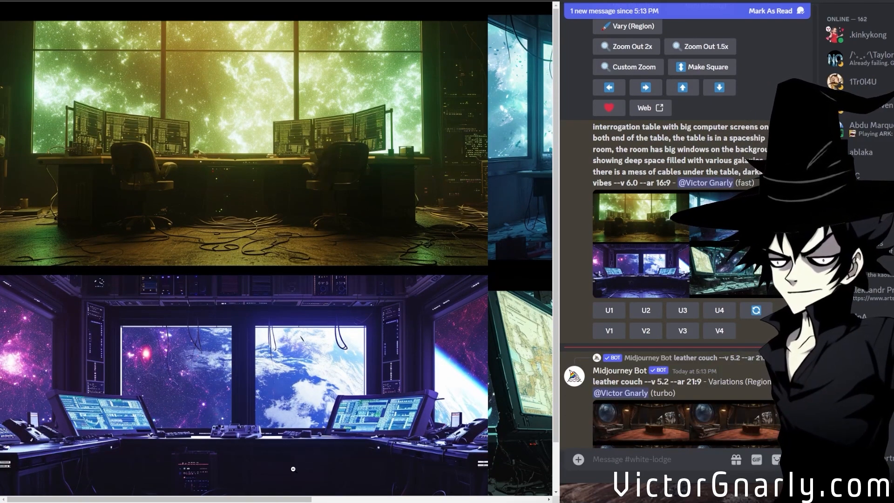
{"action": "left_click_drag", "start_coordinate": [279, 499], "coordinate": [511, 499]}
{"action": "scroll", "coordinate": [414, 431], "scroll_direction": "down", "scroll_amount": 1}
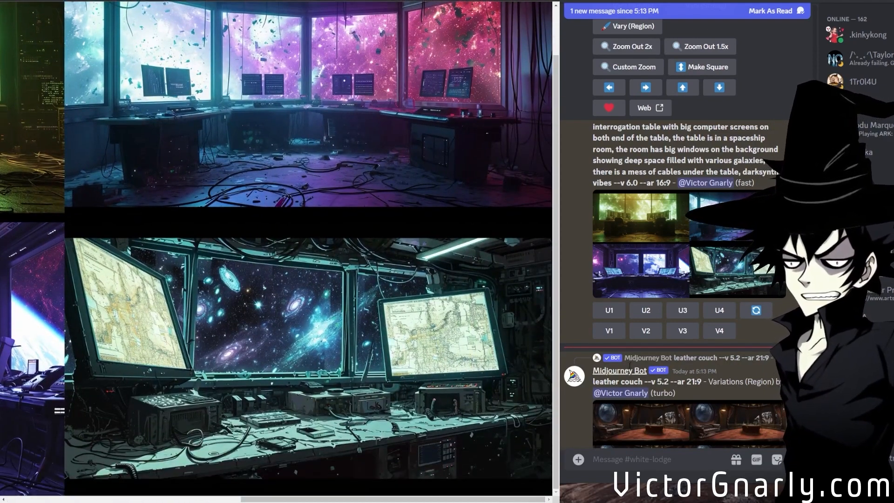
Open the latest leather couch region variations at full size and compare the couches across the grid.
{"action": "scroll", "coordinate": [688, 350], "scroll_direction": "down", "scroll_amount": 2}
{"action": "left_click", "coordinate": [718, 355]}
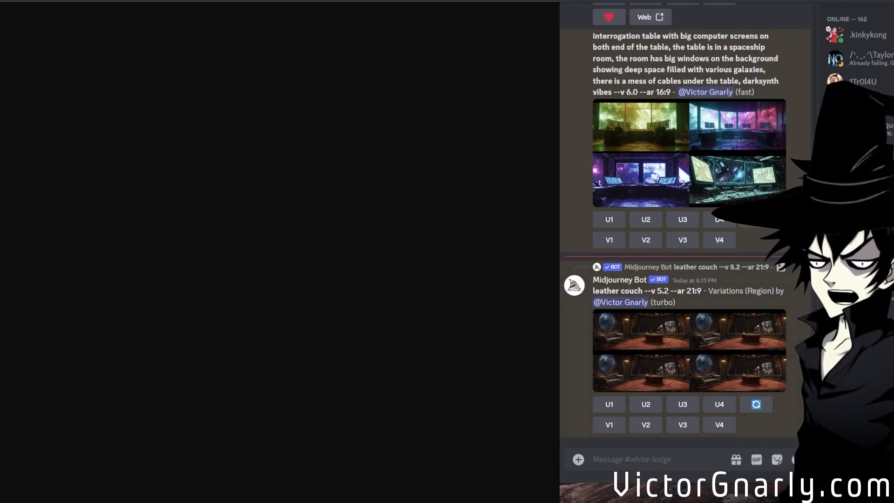
{"action": "left_click", "coordinate": [488, 283]}
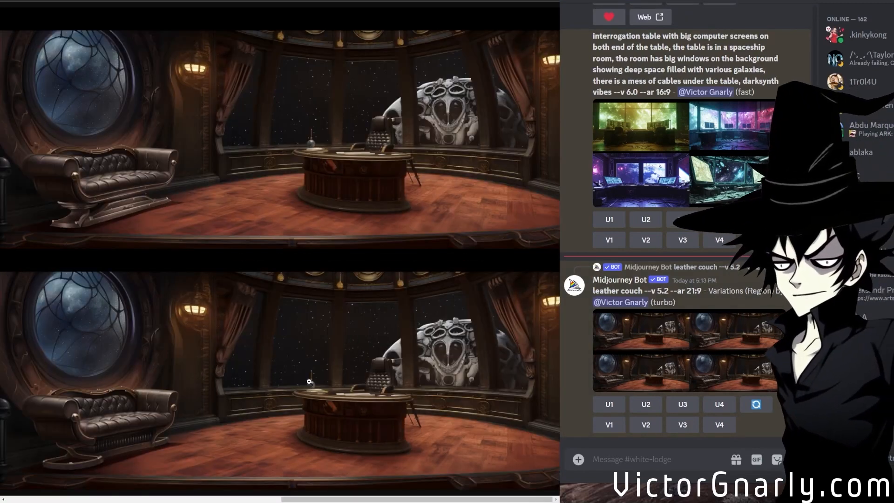
{"action": "left_click_drag", "start_coordinate": [289, 498], "coordinate": [516, 452]}
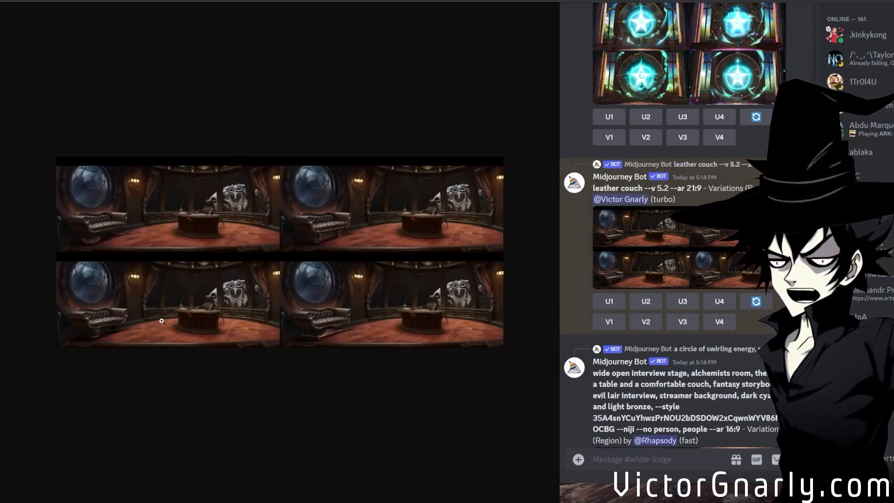
Compare the newer leather couch variations, pick out image 4 as a single upscaled image and preview it.
{"action": "left_click", "coordinate": [165, 316]}
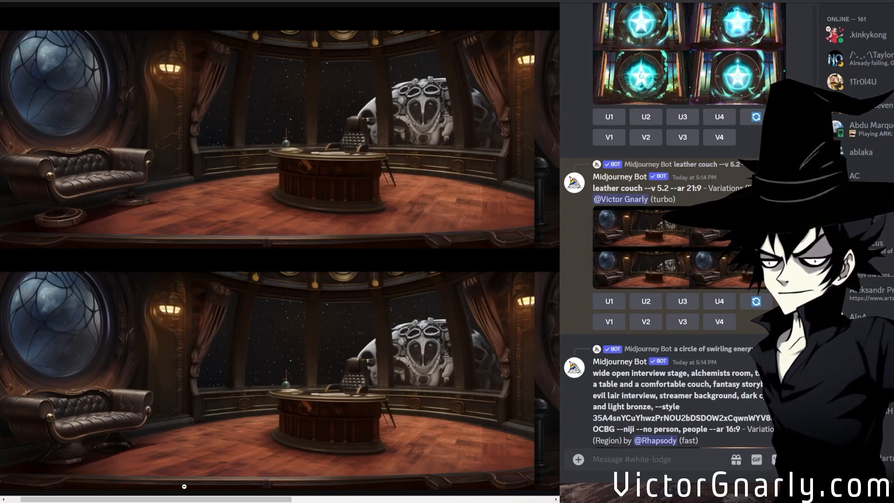
{"action": "left_click_drag", "start_coordinate": [187, 499], "coordinate": [393, 498]}
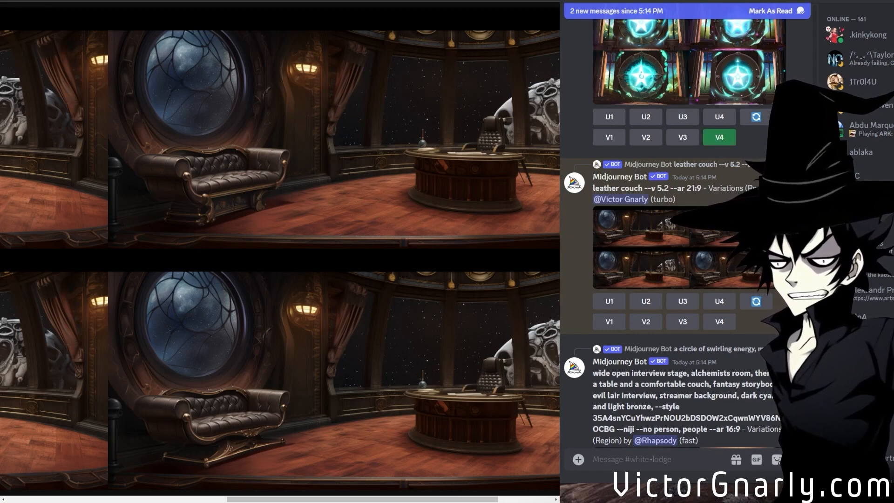
{"action": "left_click", "coordinate": [716, 303]}
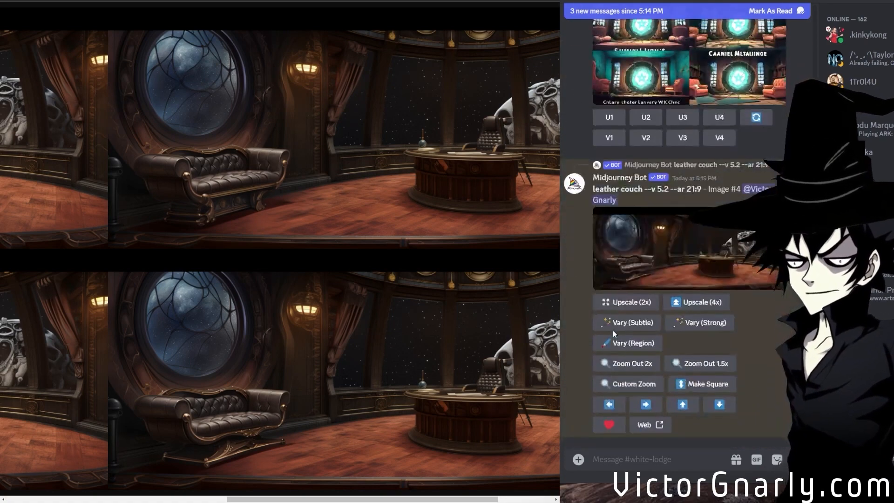
{"action": "left_click", "coordinate": [700, 265]}
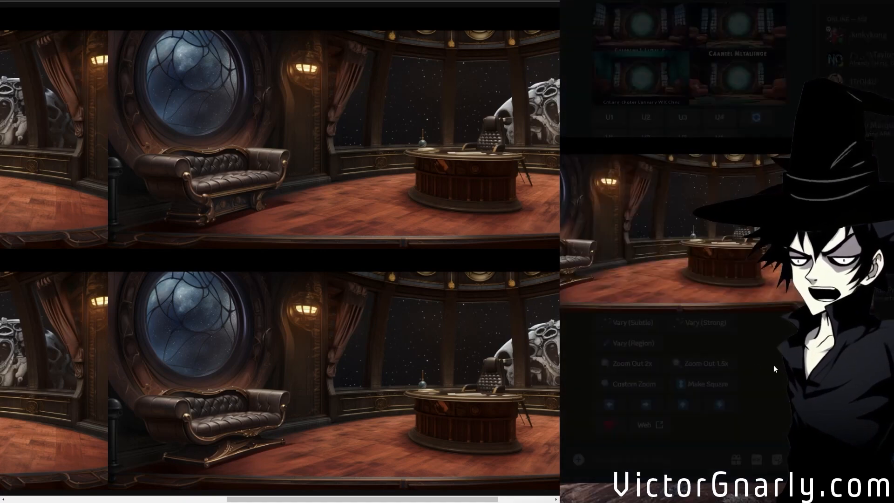
{"action": "left_click", "coordinate": [778, 363]}
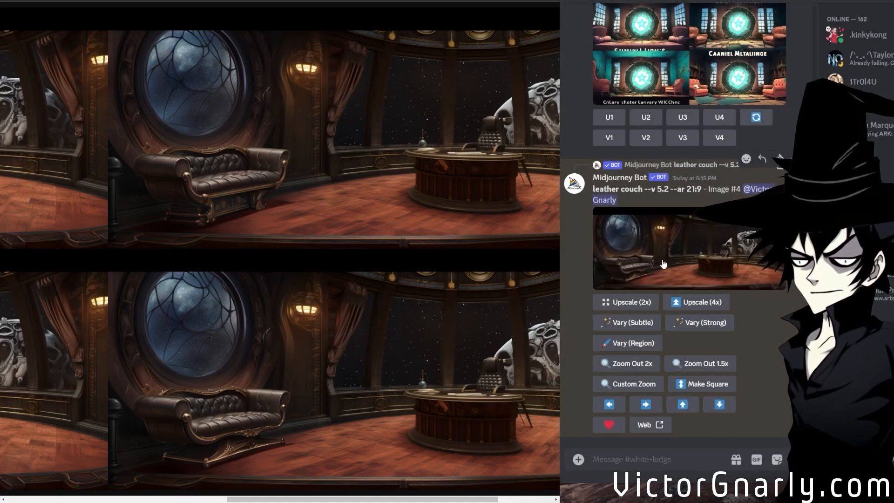
Vary the strip along the top edge of leather couch image 4 using the prompt "backdrop --v 5.2 --ar 21:9".
{"action": "left_click", "coordinate": [636, 343]}
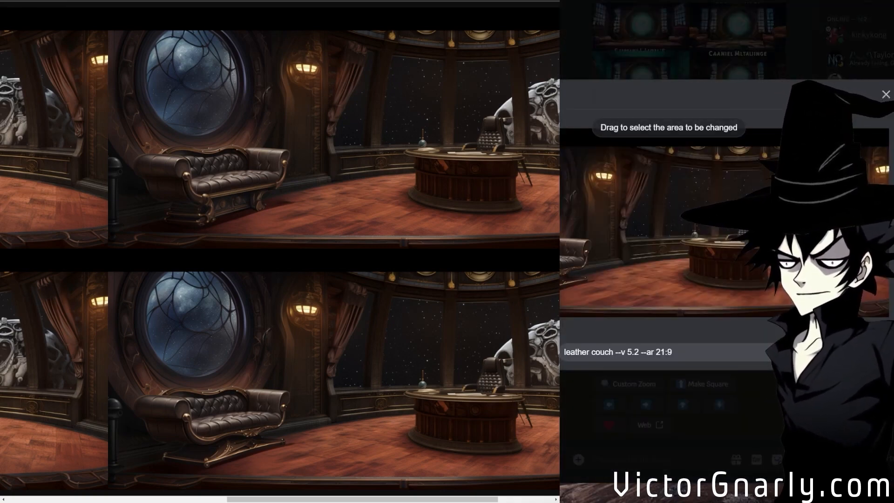
{"action": "left_click_drag", "start_coordinate": [450, 148], "coordinate": [889, 122]}
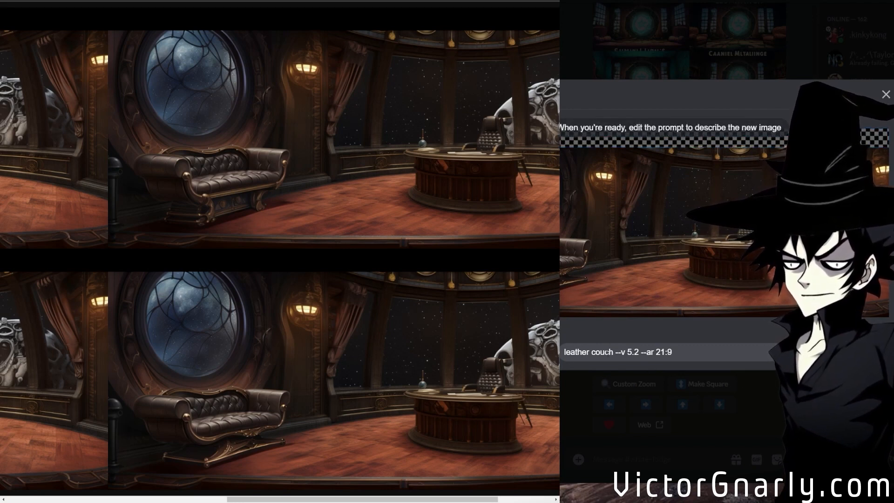
{"action": "left_click_drag", "start_coordinate": [599, 353], "coordinate": [564, 352]}
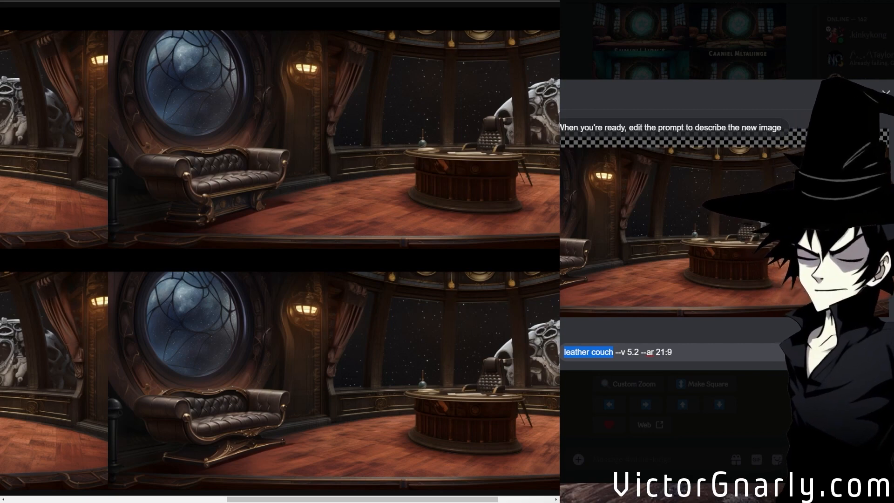
{"action": "type", "text": "backdrop"}
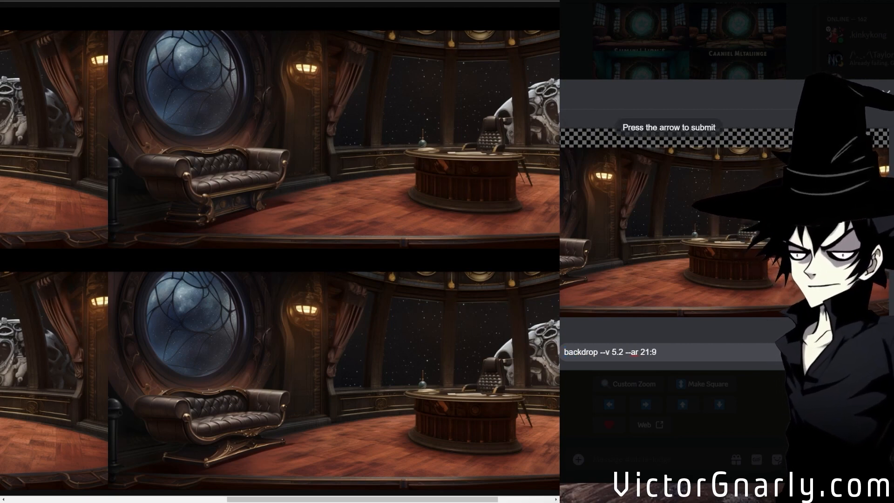
{"action": "key", "text": "Return"}
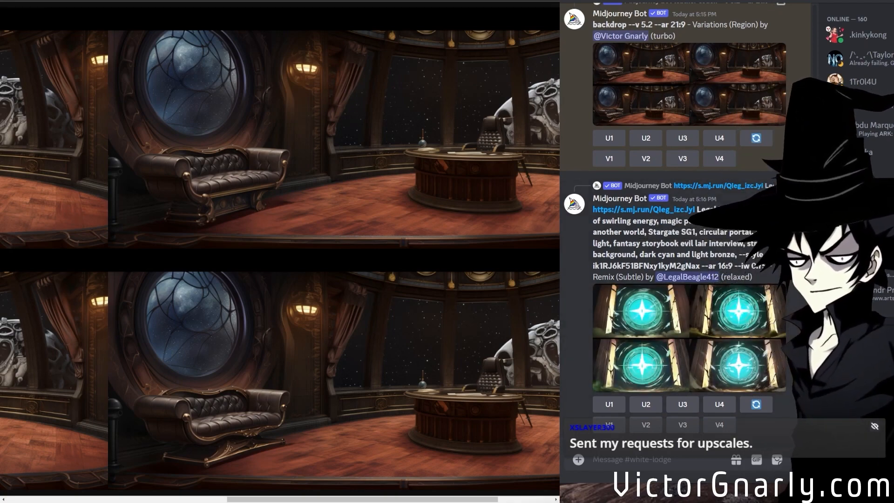
Compare the backdrop variations at full size, then pick out image 2 and upscale it 4x.
{"action": "scroll", "coordinate": [794, 308], "scroll_direction": "up", "scroll_amount": 10}
{"action": "scroll", "coordinate": [759, 293], "scroll_direction": "down", "scroll_amount": 10}
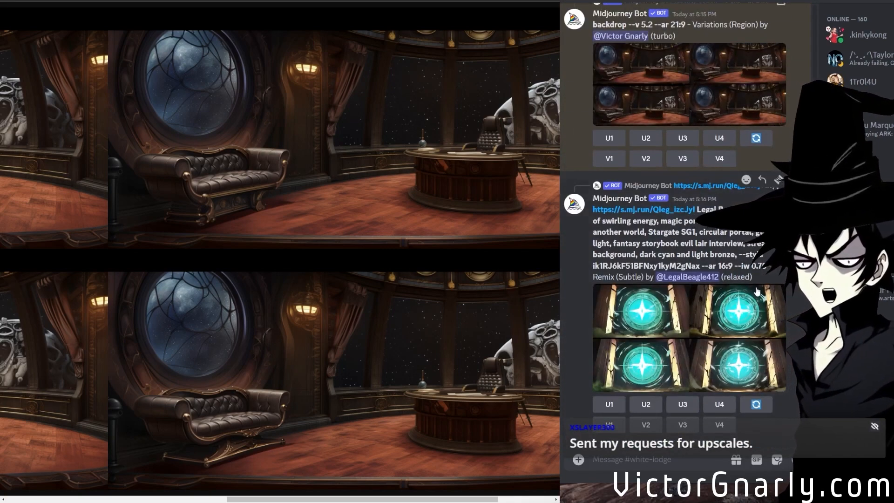
{"action": "scroll", "coordinate": [756, 291], "scroll_direction": "up", "scroll_amount": 3}
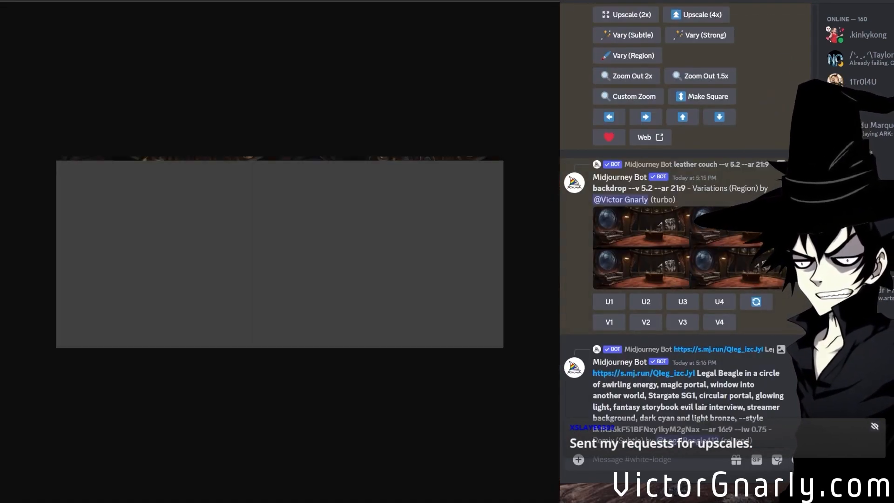
{"action": "left_click", "coordinate": [238, 334]}
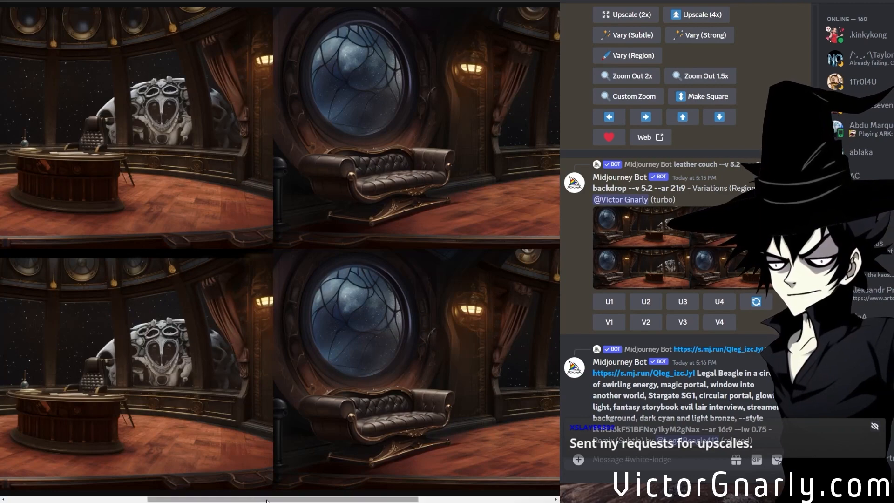
{"action": "left_click_drag", "start_coordinate": [238, 498], "coordinate": [98, 496]}
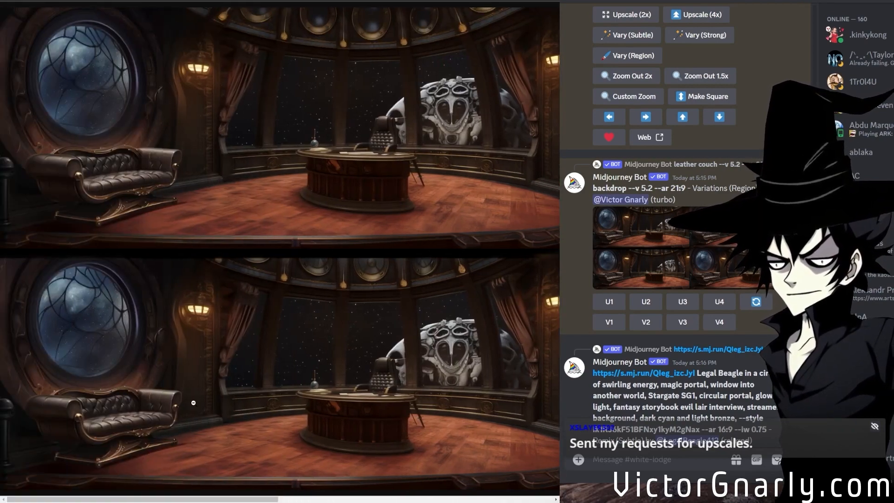
{"action": "left_click_drag", "start_coordinate": [193, 498], "coordinate": [487, 481]}
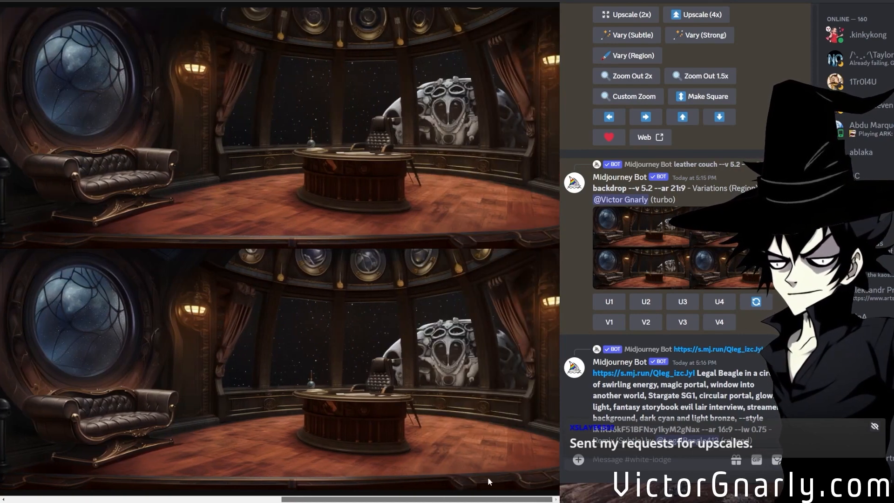
{"action": "left_click_drag", "start_coordinate": [487, 481], "coordinate": [185, 480]}
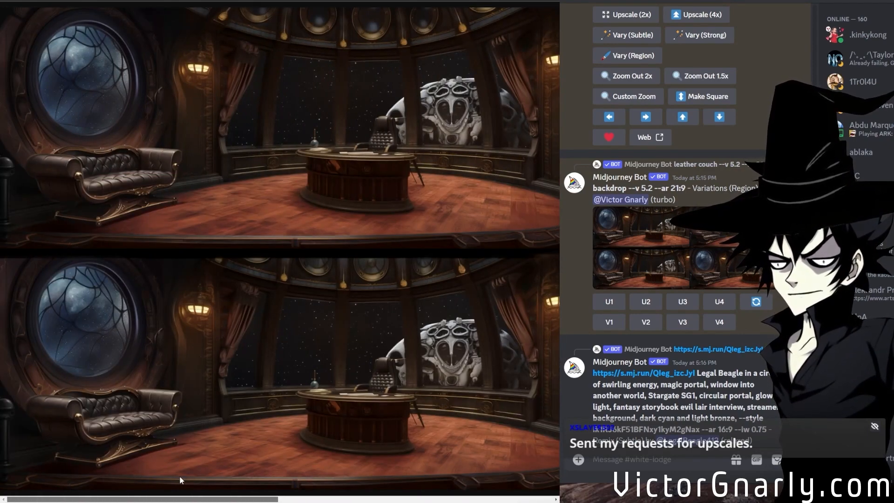
{"action": "left_click_drag", "start_coordinate": [180, 474], "coordinate": [465, 453]}
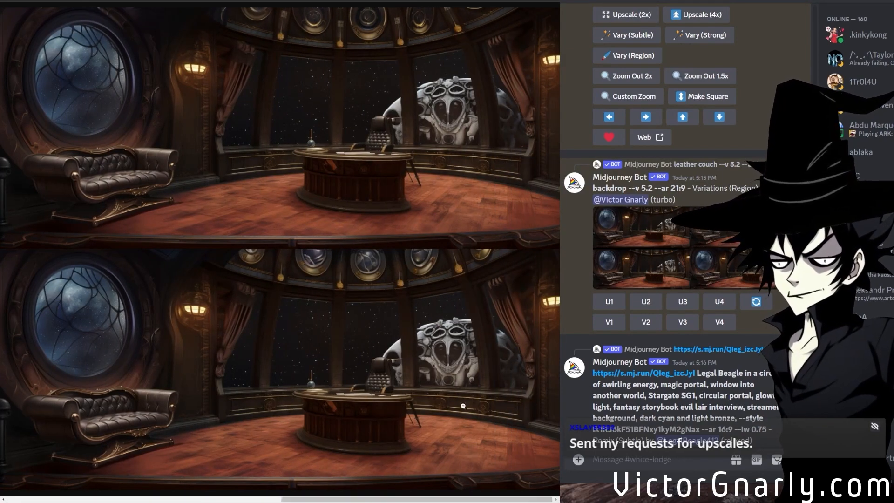
{"action": "left_click", "coordinate": [646, 302]}
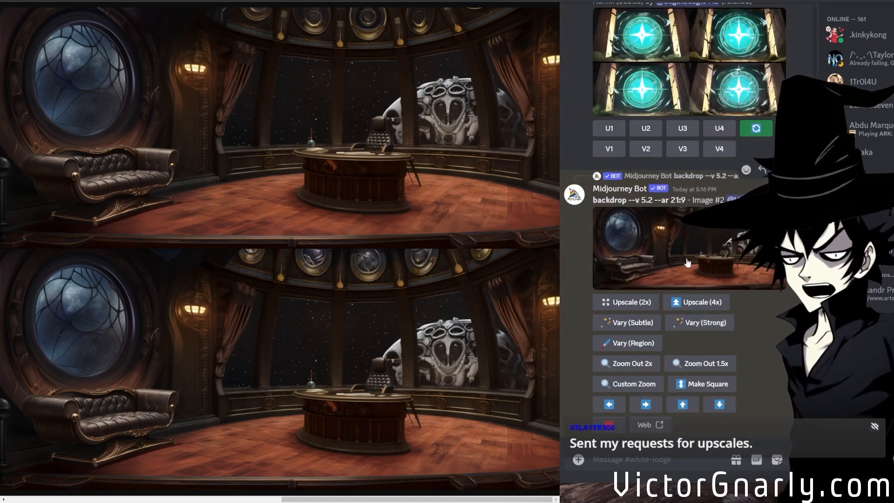
{"action": "left_click", "coordinate": [697, 304]}
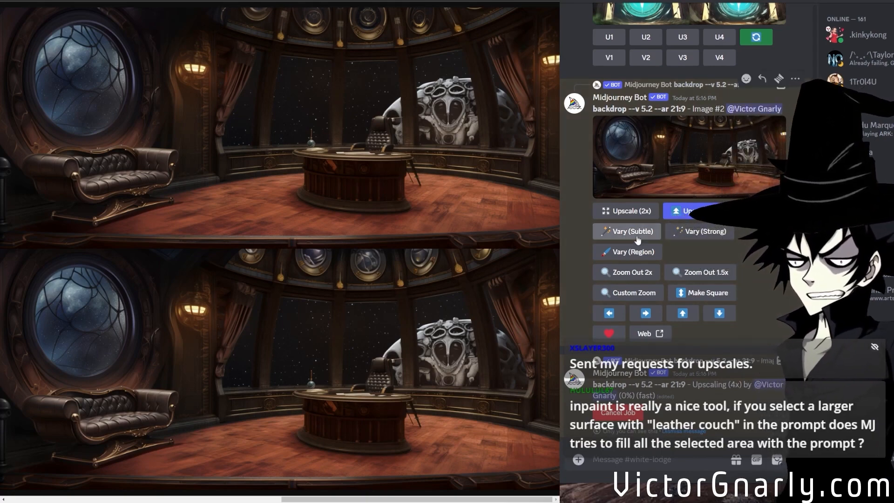
Vary a seated-figure-shaped region over the couch in backdrop image 2 using the prompt "robot sitting --v 5.2 --ar 21:9".
{"action": "left_click", "coordinate": [638, 254]}
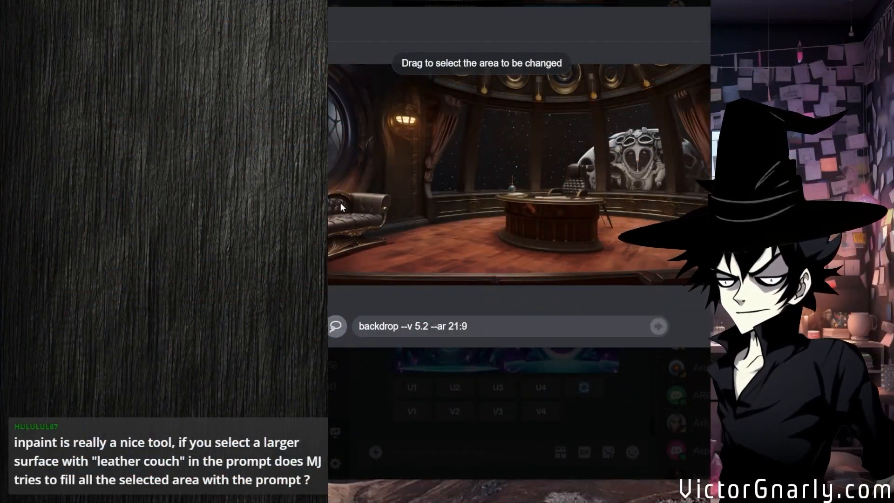
{"action": "left_click_drag", "start_coordinate": [340, 203], "coordinate": [339, 191]}
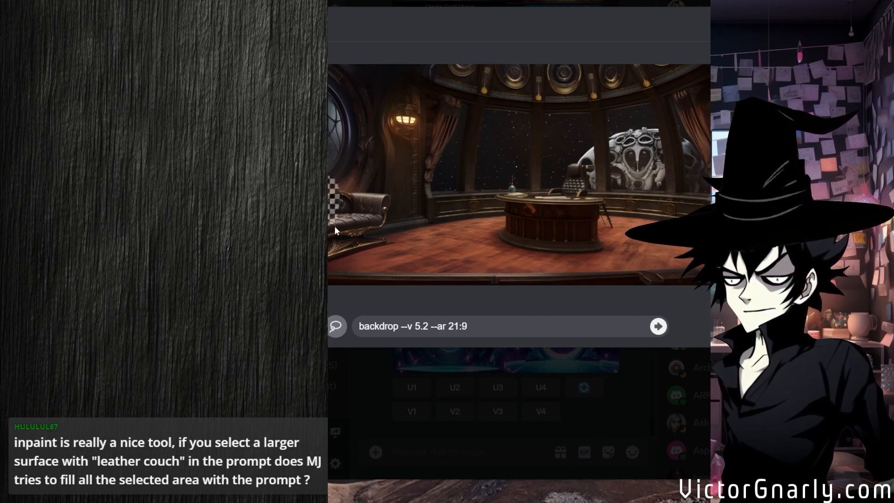
{"action": "mouse_move", "coordinate": [334, 226]}
{"action": "left_mouse_down"}
{"action": "mouse_move", "coordinate": [333, 249]}
{"action": "mouse_move", "coordinate": [348, 264]}
{"action": "mouse_move", "coordinate": [383, 264]}
{"action": "left_mouse_up"}
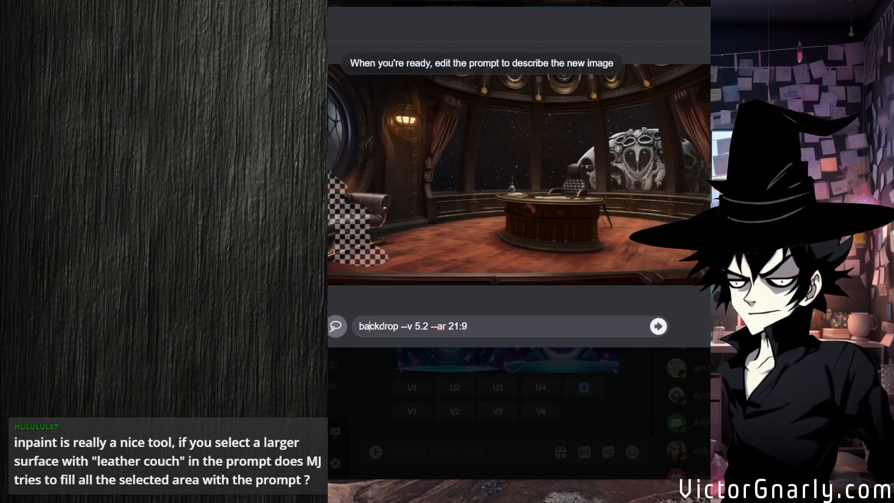
{"action": "double_click", "coordinate": [378, 326]}
{"action": "type", "text": "robot"}
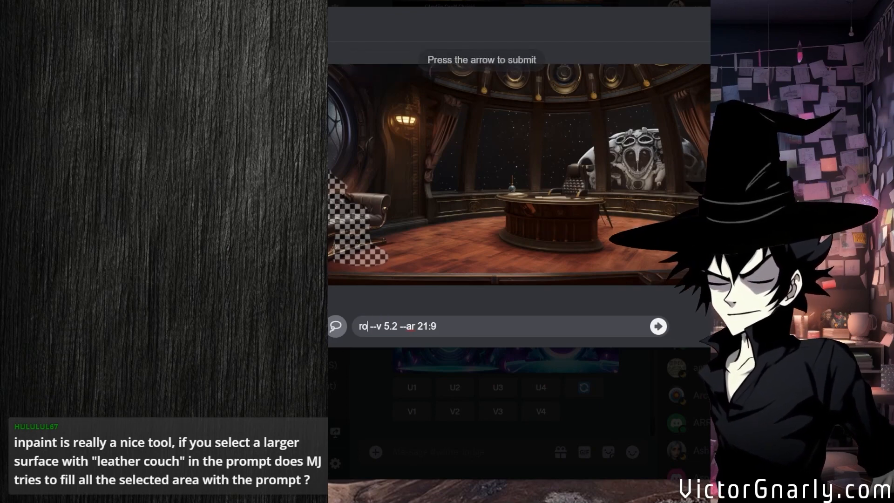
{"action": "type", "text": " sitting"}
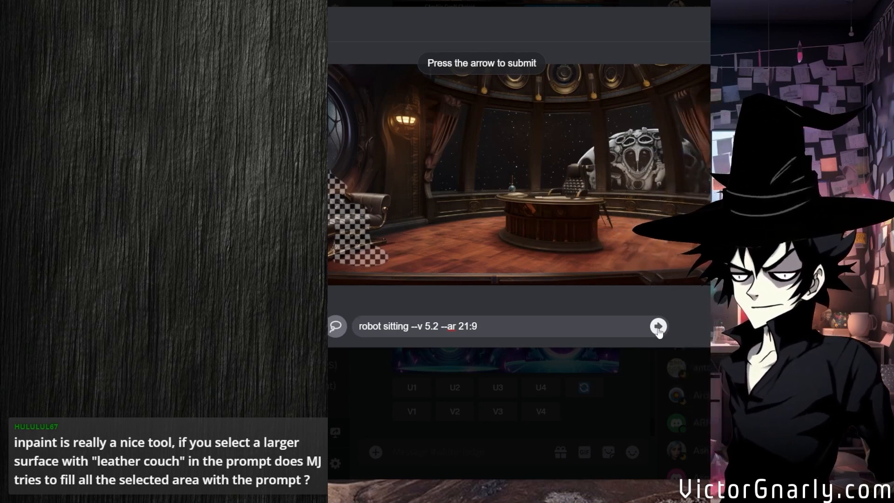
Enlarge the robot sitting variations and compare the seated figures on the couch across the grid.
{"action": "left_click", "coordinate": [576, 218]}
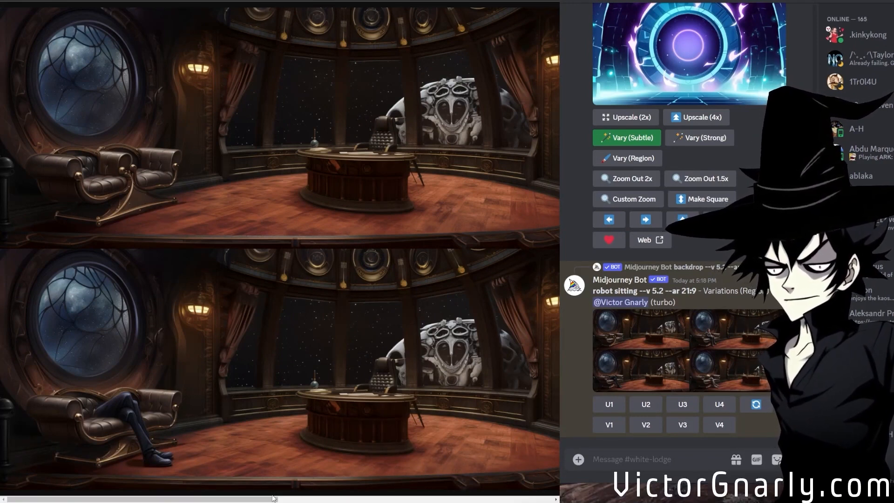
{"action": "left_click_drag", "start_coordinate": [268, 499], "coordinate": [523, 497]}
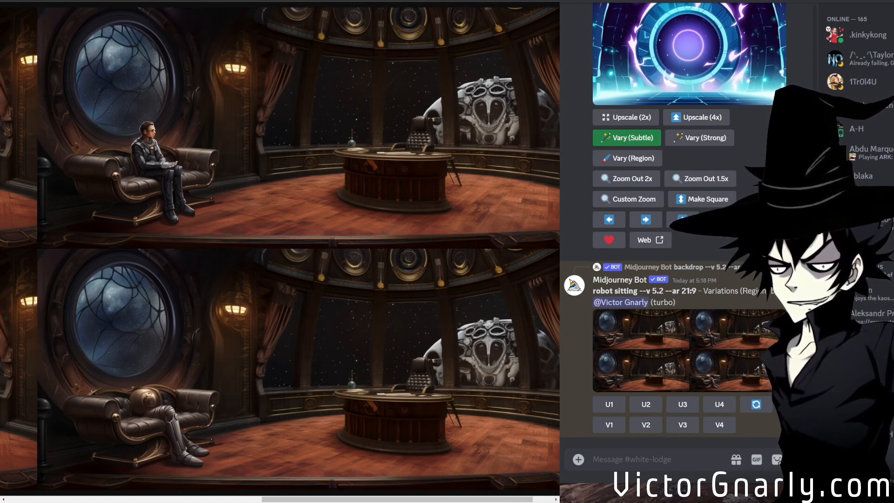
Compare the enlarged robot sitting variations across the grid and pick out image 3 with the crossed legs.
{"action": "left_click_drag", "start_coordinate": [277, 499], "coordinate": [38, 492]}
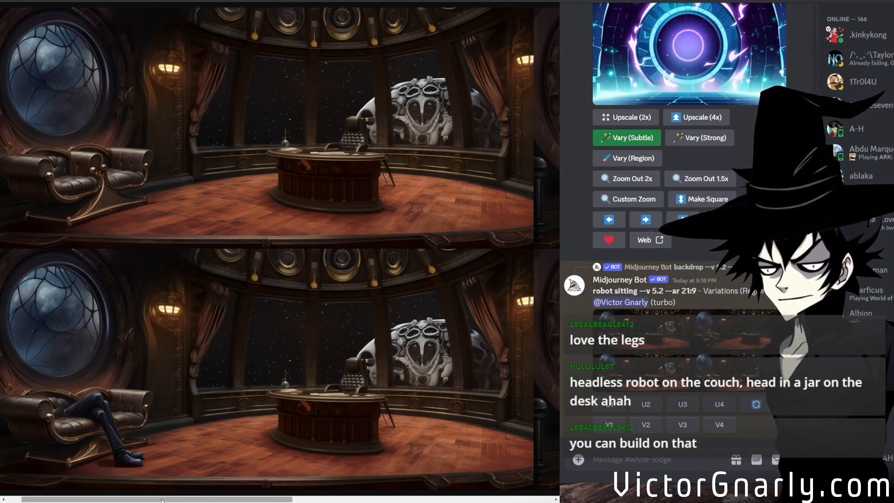
{"action": "left_click_drag", "start_coordinate": [158, 497], "coordinate": [100, 478]}
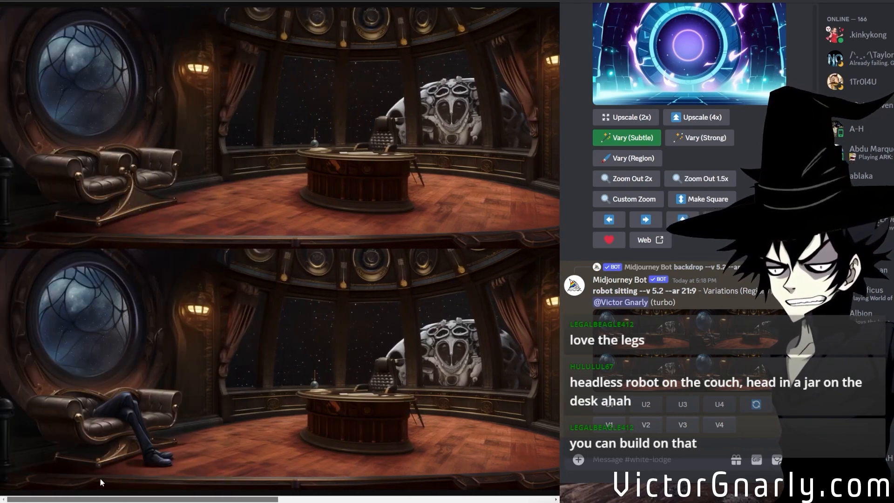
{"action": "scroll", "coordinate": [99, 477], "scroll_direction": "right", "scroll_amount": 6}
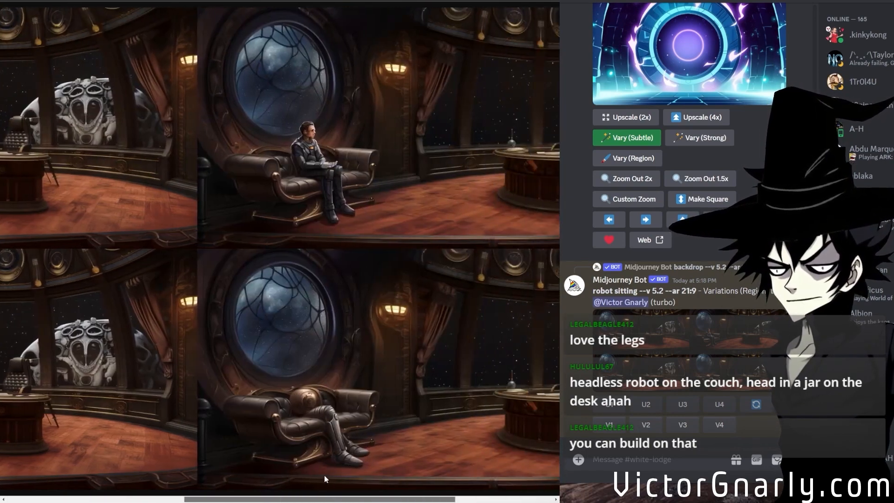
{"action": "scroll", "coordinate": [324, 475], "scroll_direction": "left", "scroll_amount": 6}
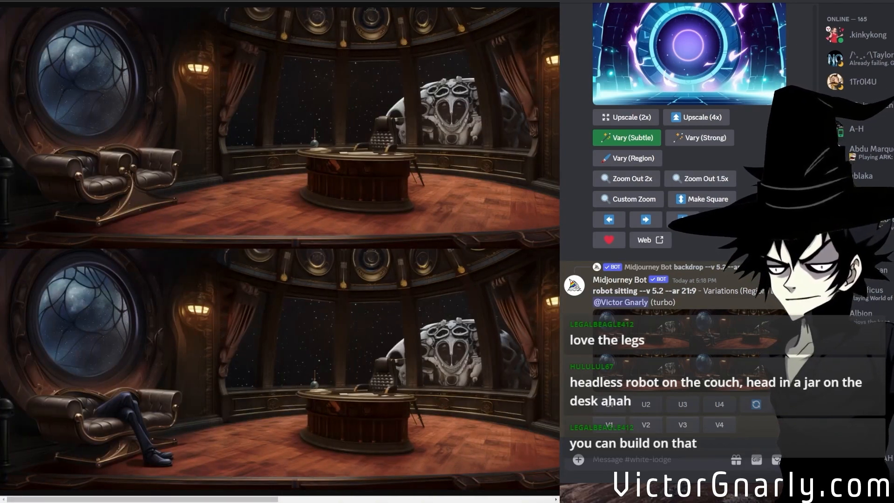
{"action": "left_click", "coordinate": [682, 404]}
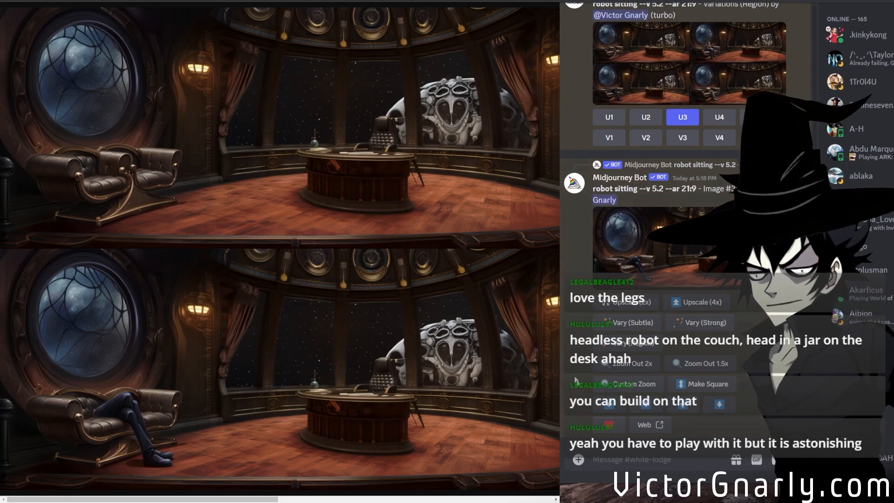
Vary the region above the crossed legs in robot sitting image 3 using the prompt "robot sitting relaxed --no head --v 5.2 --ar 21:9".
{"action": "left_click", "coordinate": [626, 343]}
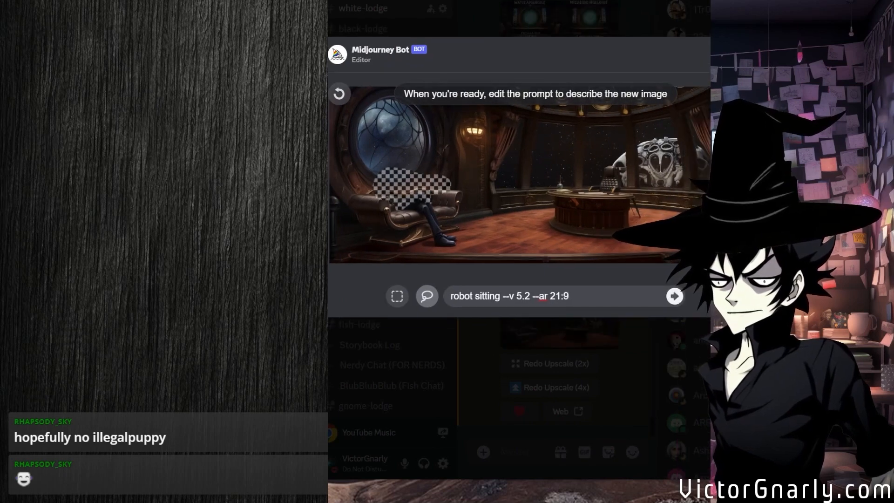
{"action": "left_click", "coordinate": [496, 296]}
{"action": "double_click", "coordinate": [489, 296]}
{"action": "left_click", "coordinate": [451, 296]}
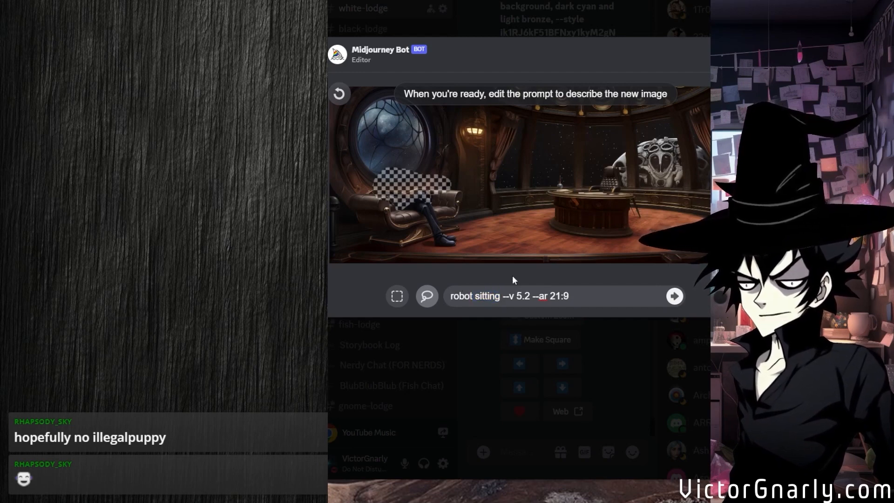
{"action": "type", "text": "relaxed --no head"}
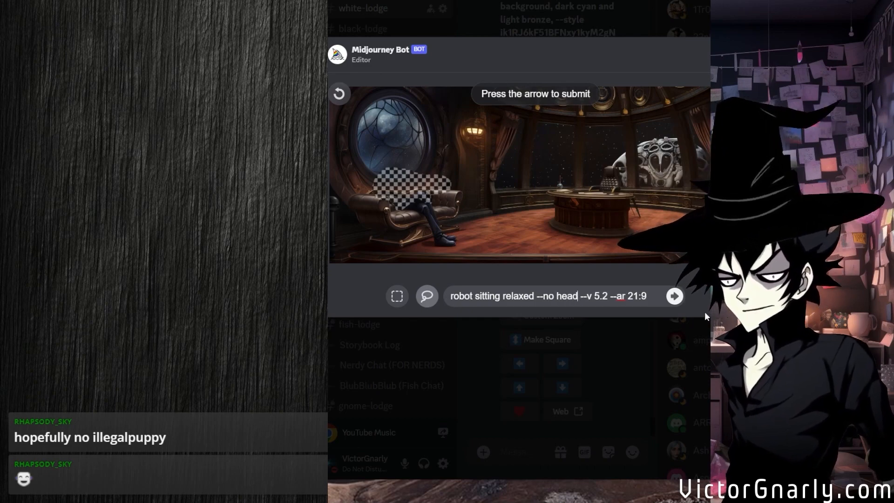
{"action": "left_click", "coordinate": [674, 296]}
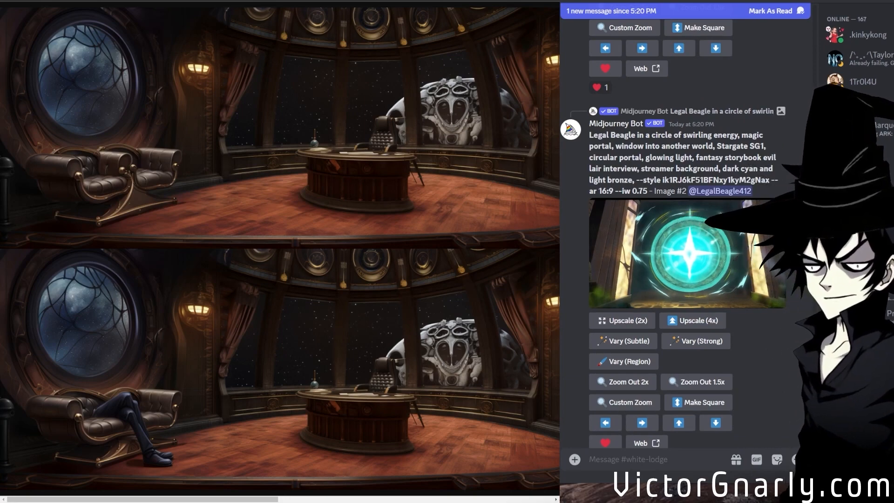
Compare the relaxed robot variations at full size across the grid and pick out image 1.
{"action": "scroll", "coordinate": [765, 323], "scroll_direction": "down", "scroll_amount": 5}
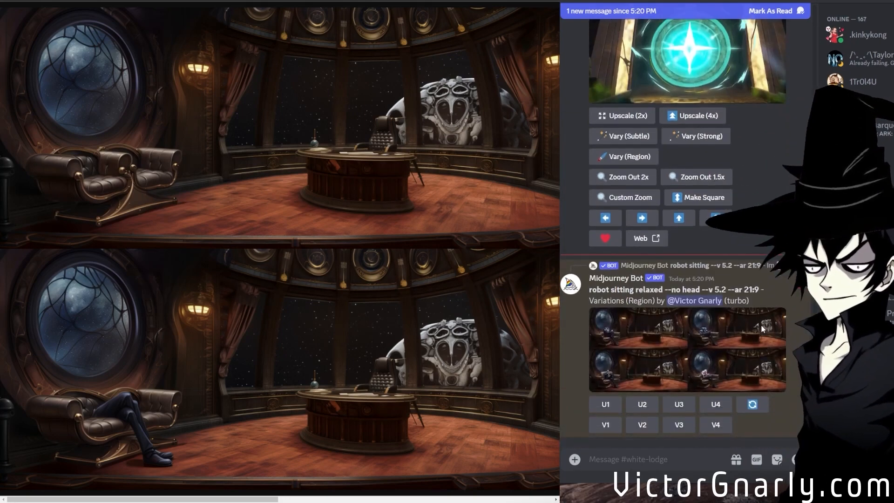
{"action": "middle_click", "coordinate": [718, 350]}
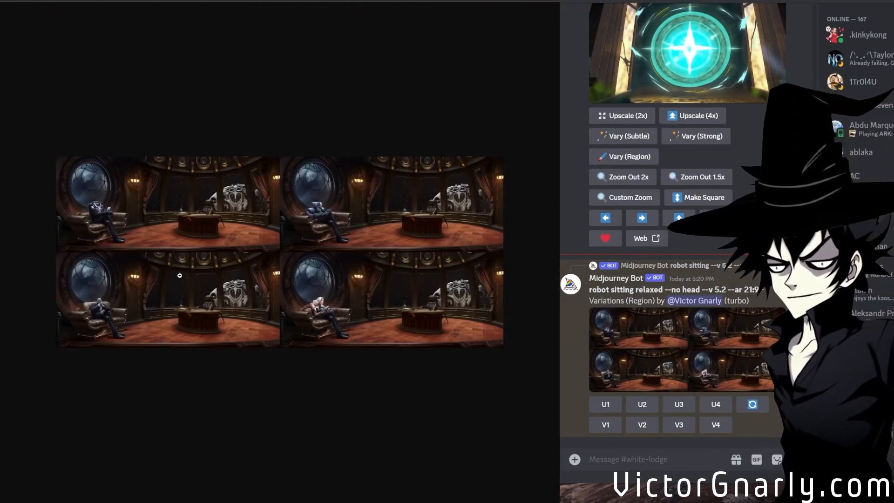
{"action": "left_click", "coordinate": [182, 302]}
{"action": "left_click_drag", "start_coordinate": [215, 499], "coordinate": [162, 490]}
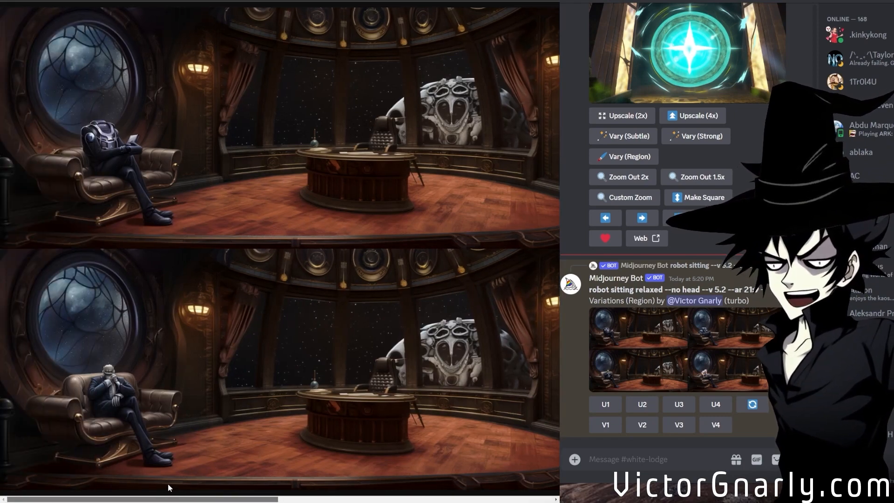
{"action": "left_click_drag", "start_coordinate": [165, 486], "coordinate": [381, 484]}
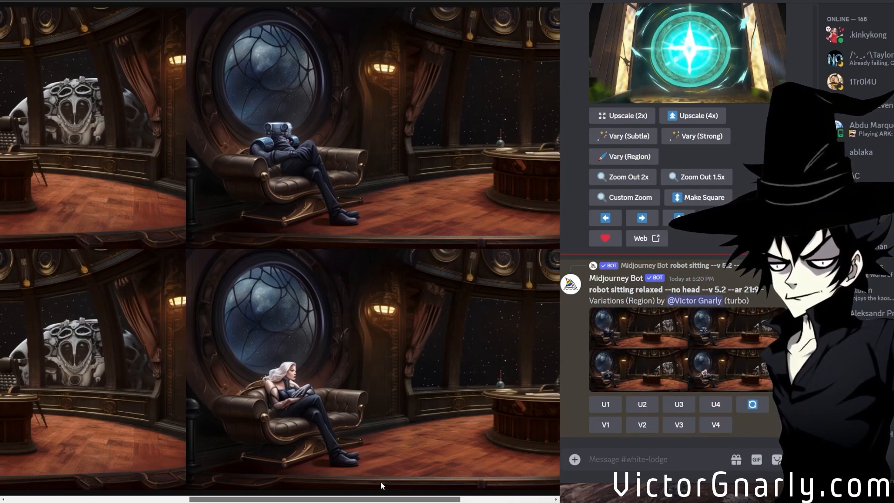
{"action": "left_click_drag", "start_coordinate": [381, 481], "coordinate": [166, 448]}
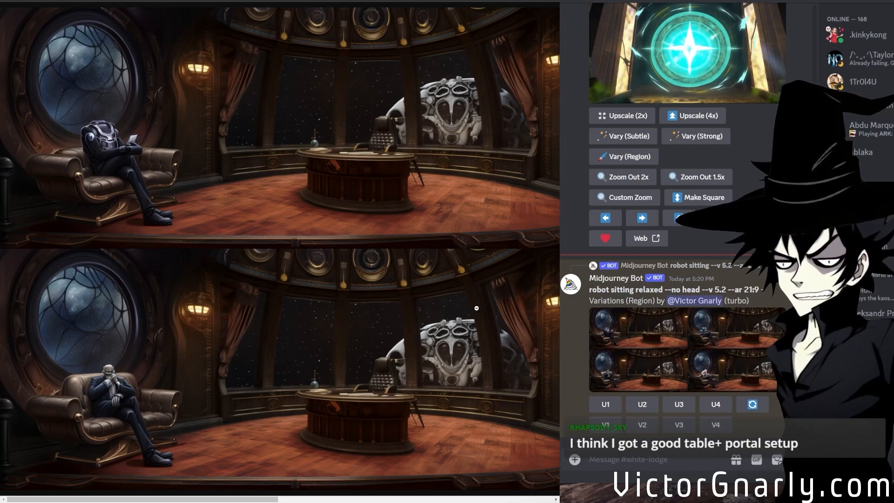
{"action": "left_click", "coordinate": [606, 405]}
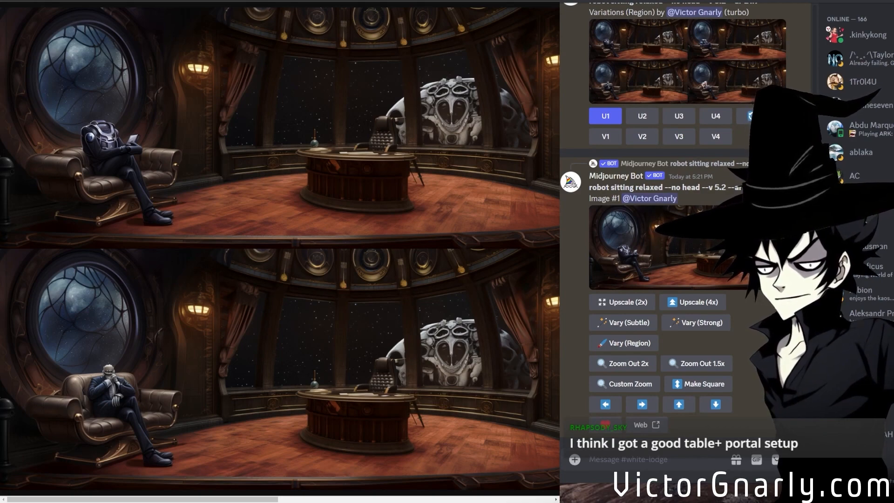
Vary the seated robot's upper body in relaxed robot image 1 using the prompt "flat composition, VHS camcorder --no head --v 5.2 --ar 21:9".
{"action": "scroll", "coordinate": [626, 373], "scroll_direction": "up", "scroll_amount": 10}
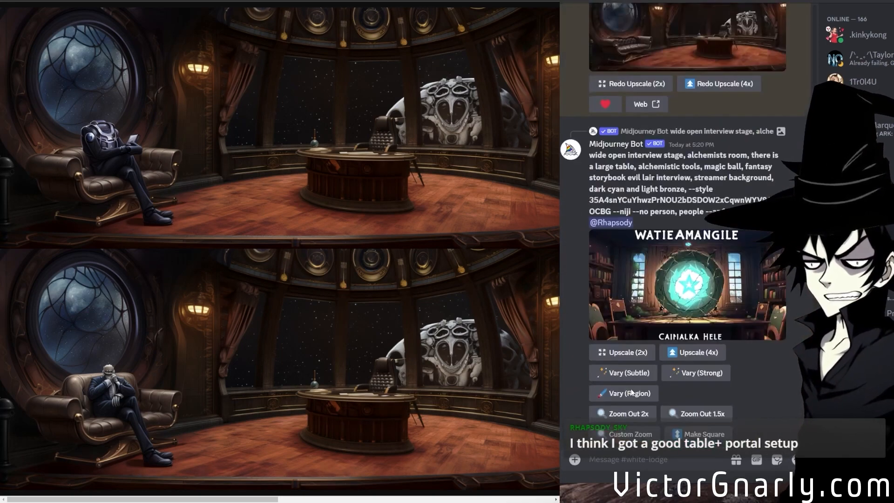
{"action": "scroll", "coordinate": [631, 392], "scroll_direction": "up", "scroll_amount": 10}
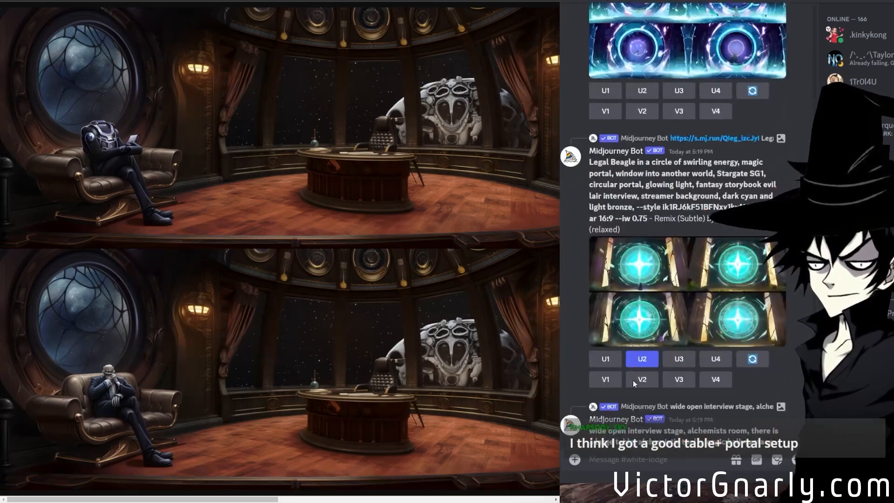
{"action": "scroll", "coordinate": [633, 380], "scroll_direction": "up", "scroll_amount": 15}
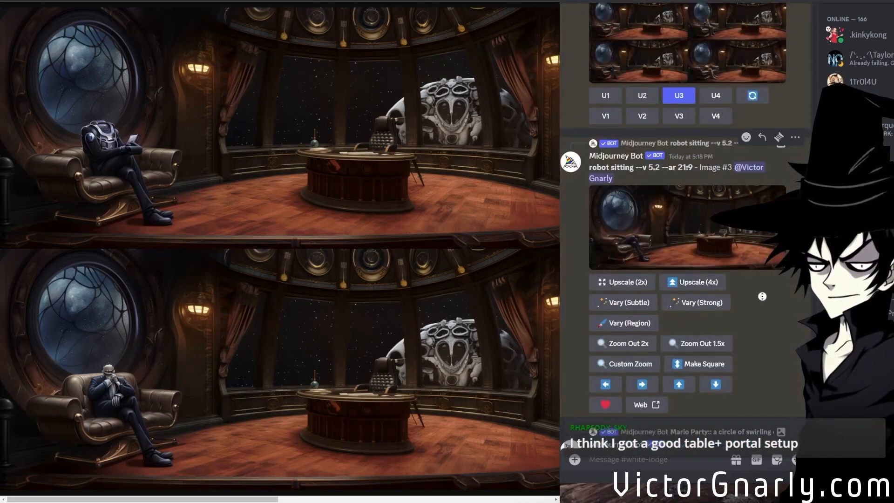
{"action": "scroll", "coordinate": [762, 296], "scroll_direction": "down", "scroll_amount": 20}
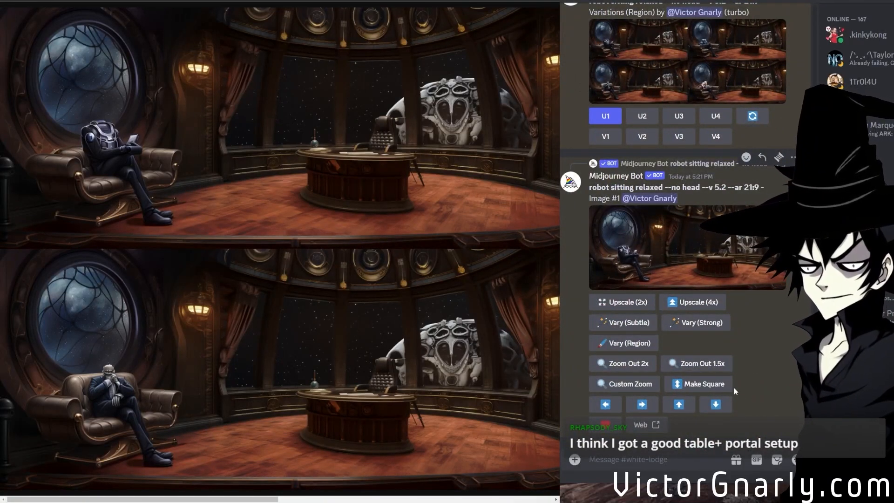
{"action": "left_click", "coordinate": [628, 343]}
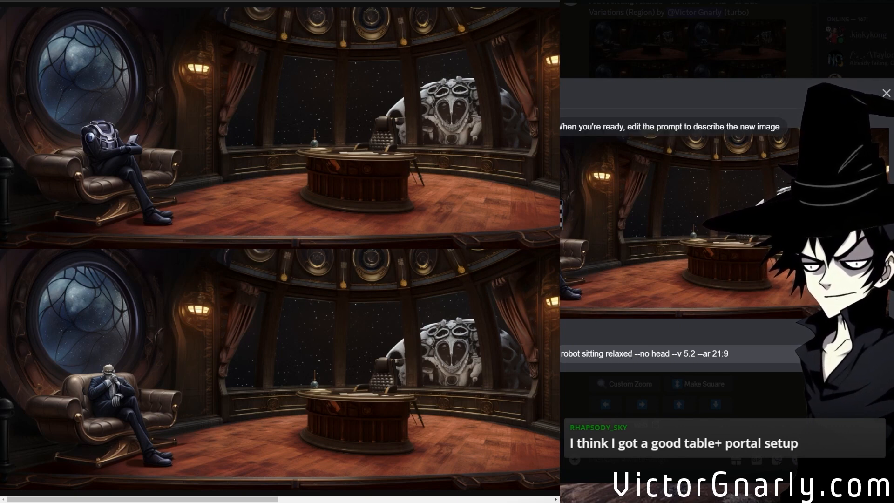
{"action": "left_click_drag", "start_coordinate": [631, 355], "coordinate": [561, 354]}
{"action": "type", "text": "flat composit"}
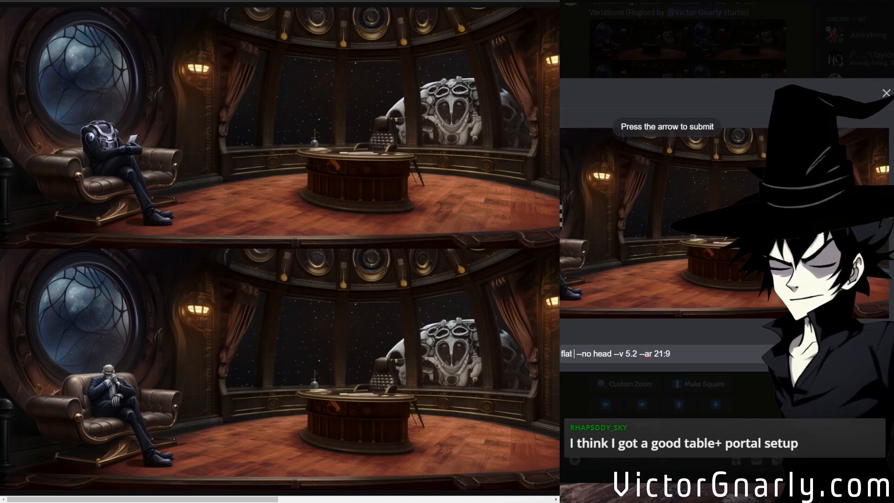
{"action": "type", "text": "ion, VHS camcorder"}
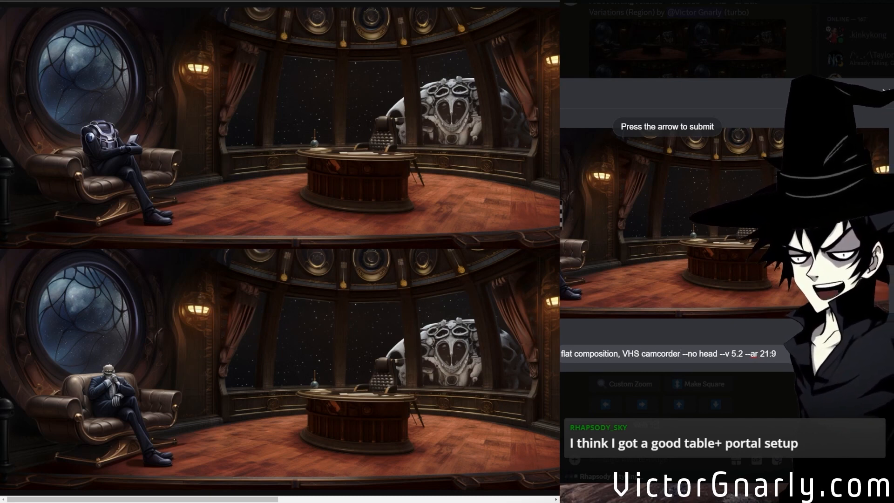
{"action": "type", "text": "--"}
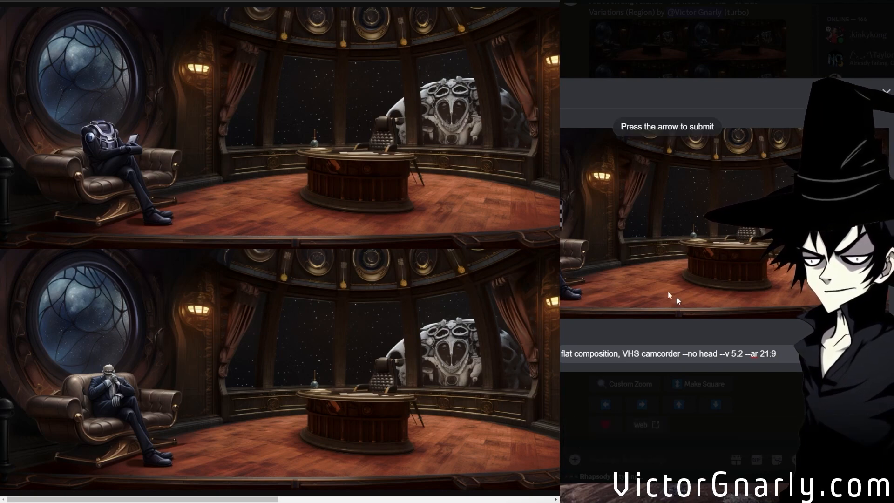
{"action": "left_click", "coordinate": [730, 373]}
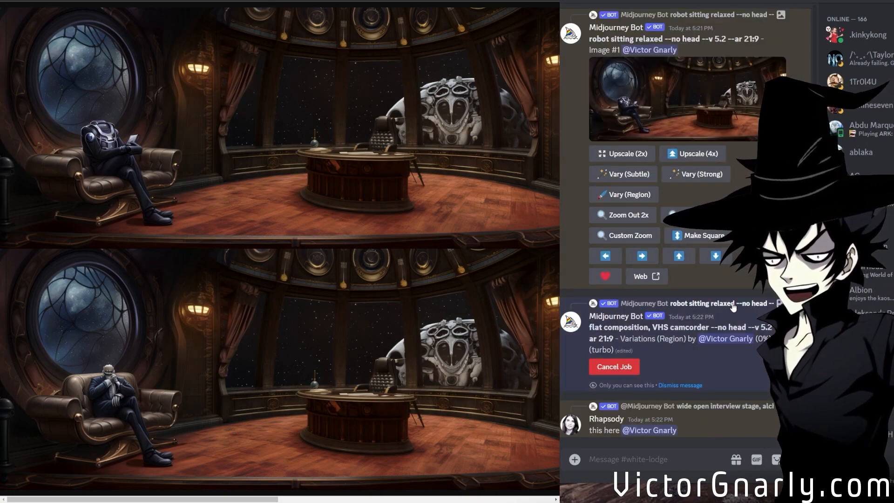
Open the alchemist interview stage image referenced in the channel reply and inspect it enlarged.
{"action": "left_click", "coordinate": [696, 406]}
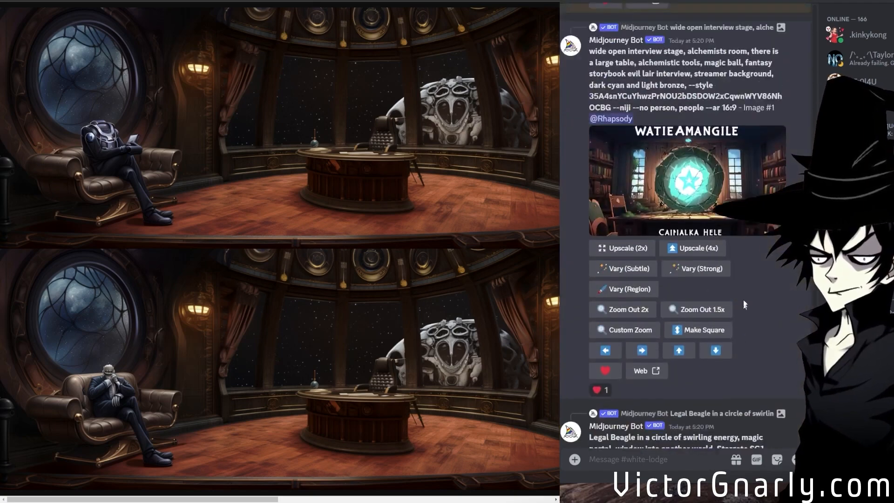
{"action": "middle_click", "coordinate": [723, 240]}
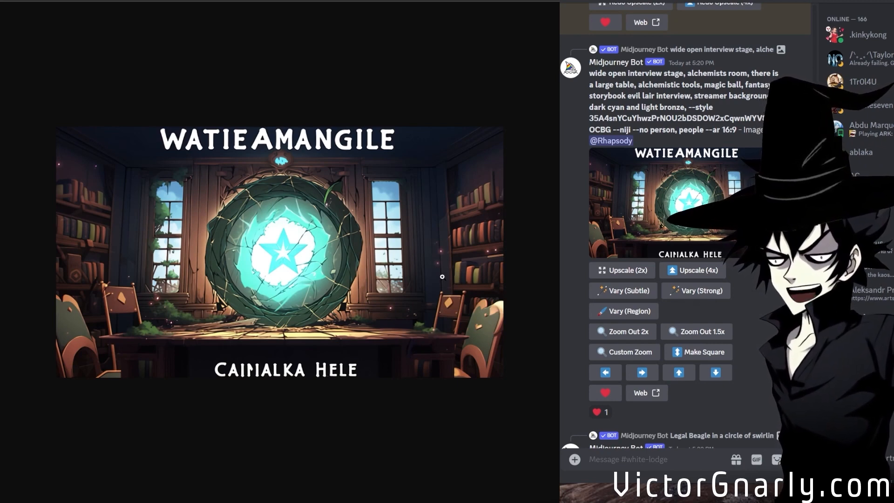
{"action": "key", "text": "ctrl+plus"}
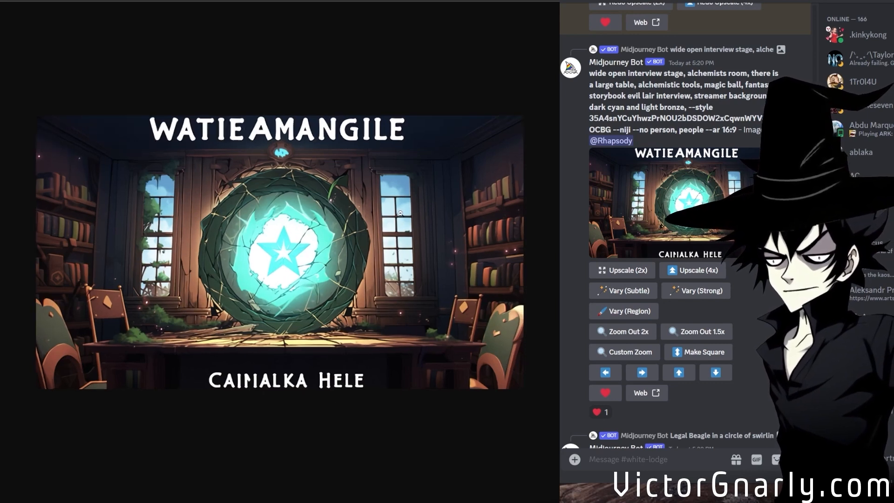
{"action": "left_click", "coordinate": [377, 280]}
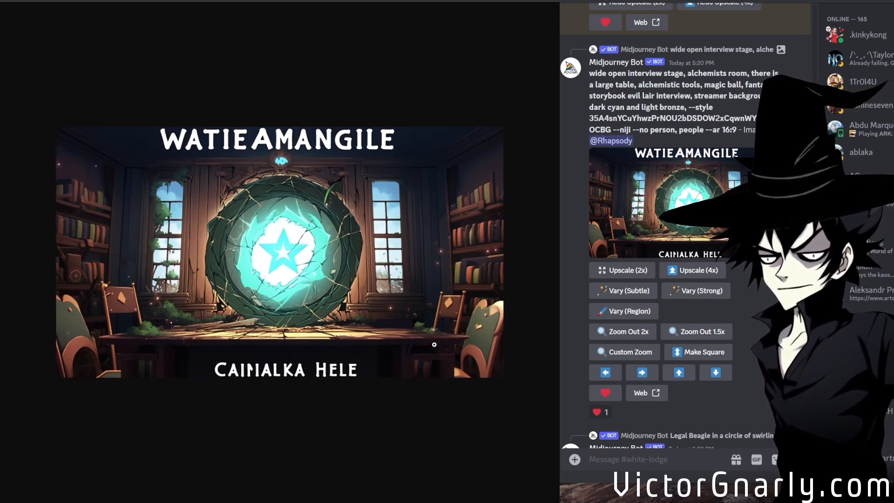
Enlarge the flat composition, VHS camcorder variations and examine the seated figures in the grid.
{"action": "scroll", "coordinate": [708, 368], "scroll_direction": "up", "scroll_amount": 9}
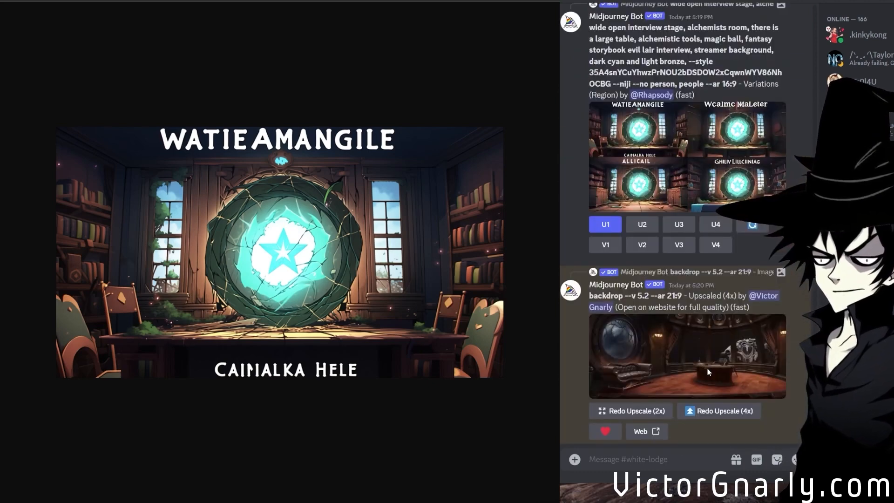
{"action": "scroll", "coordinate": [707, 368], "scroll_direction": "down", "scroll_amount": 15}
{"action": "scroll", "coordinate": [704, 371], "scroll_direction": "down", "scroll_amount": 10}
{"action": "scroll", "coordinate": [704, 371], "scroll_direction": "up", "scroll_amount": 5}
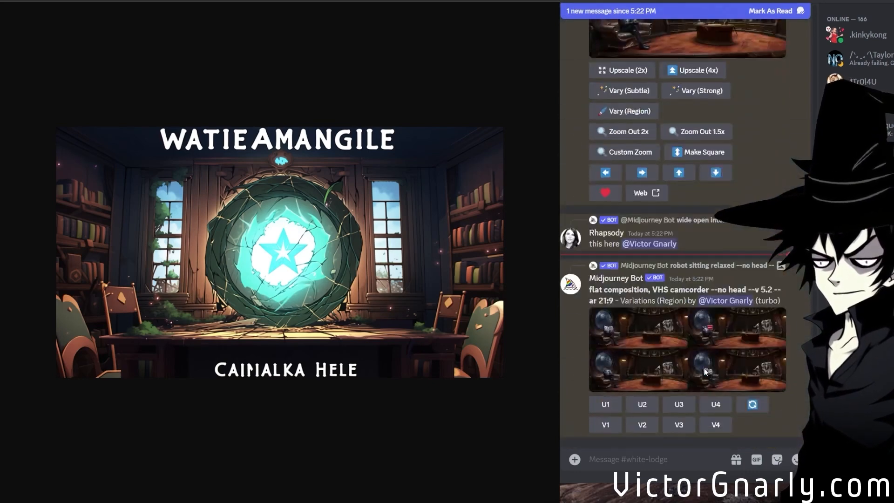
{"action": "left_click", "coordinate": [693, 354]}
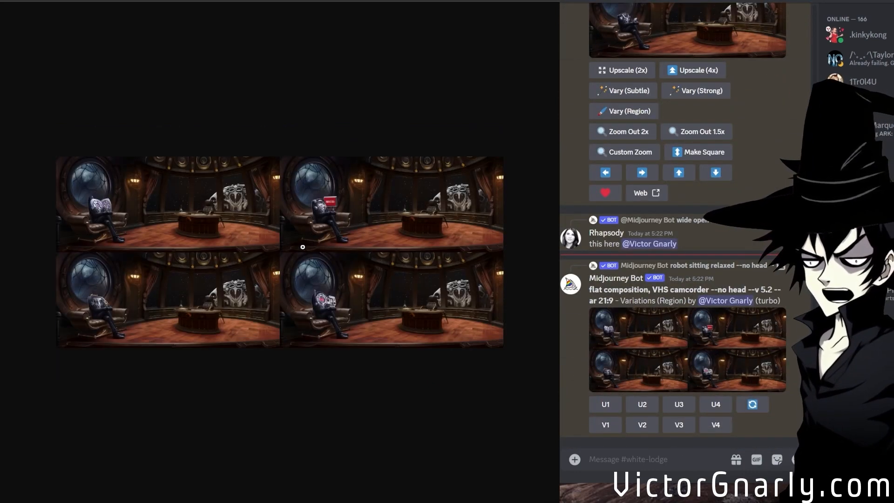
{"action": "left_click", "coordinate": [158, 278]}
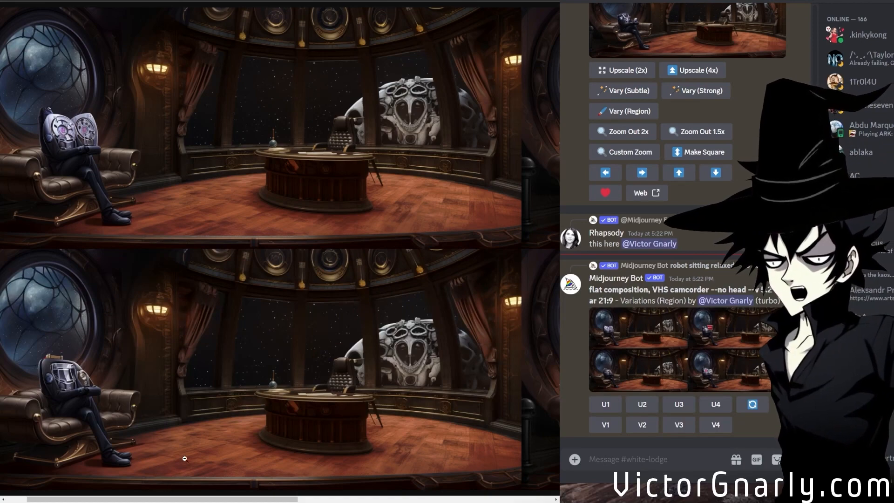
{"action": "left_click_drag", "start_coordinate": [173, 498], "coordinate": [107, 463]}
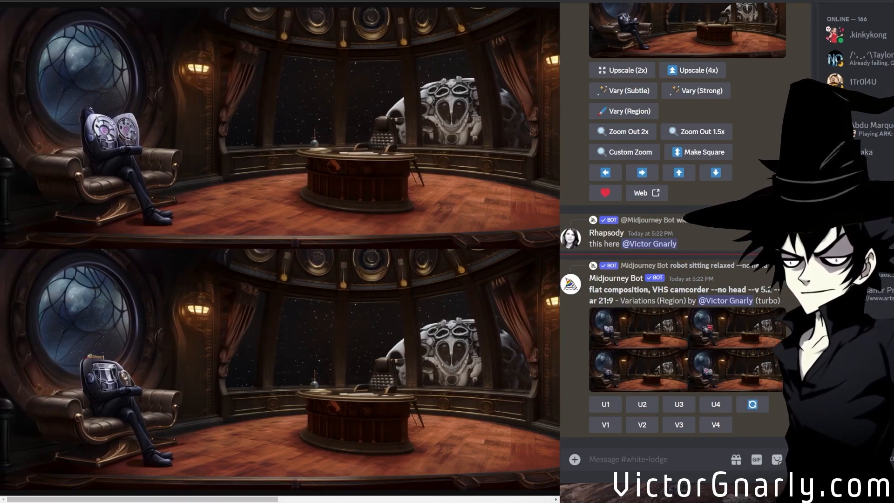
Find the 4x upscaled backdrop image in the channel history and open it for viewing.
{"action": "scroll", "coordinate": [723, 353], "scroll_direction": "up", "scroll_amount": 20}
{"action": "scroll", "coordinate": [723, 349], "scroll_direction": "up", "scroll_amount": 5}
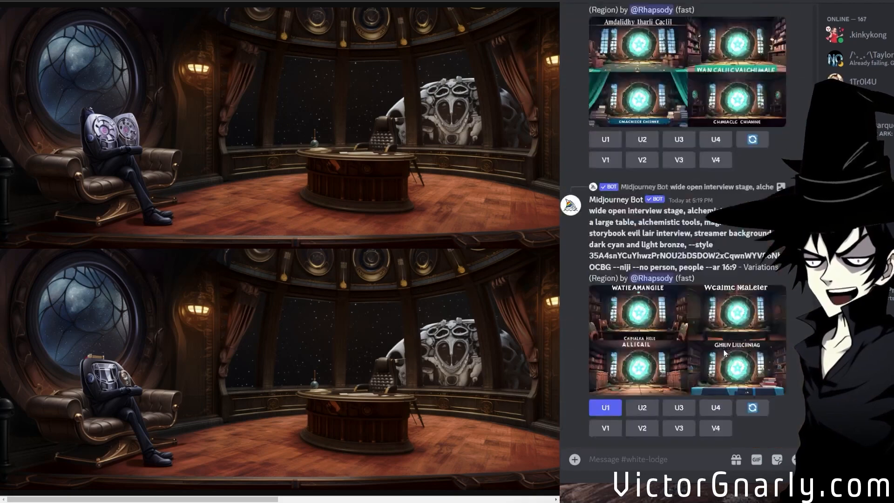
{"action": "middle_click", "coordinate": [701, 243]}
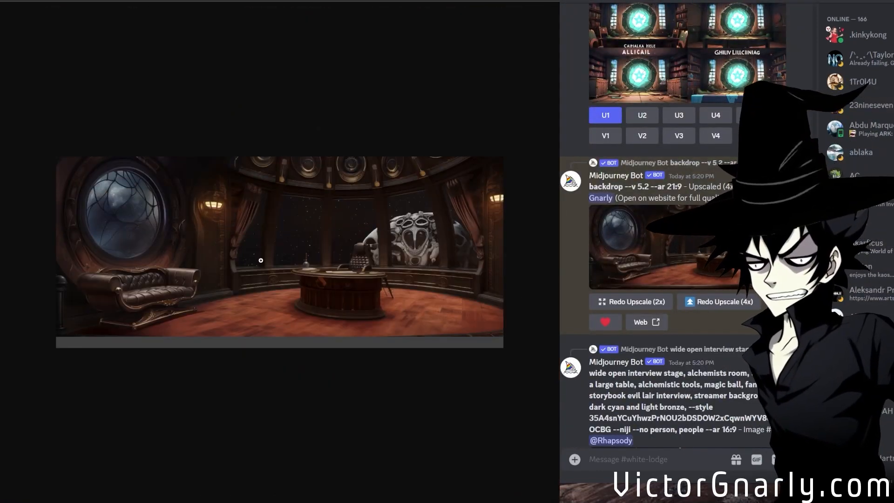
Inspect the tufted leather couch and round window of the 4x upscaled backdrop at full size.
{"action": "left_click", "coordinate": [154, 251]}
{"action": "left_click", "coordinate": [224, 317]}
{"action": "left_click", "coordinate": [143, 290]}
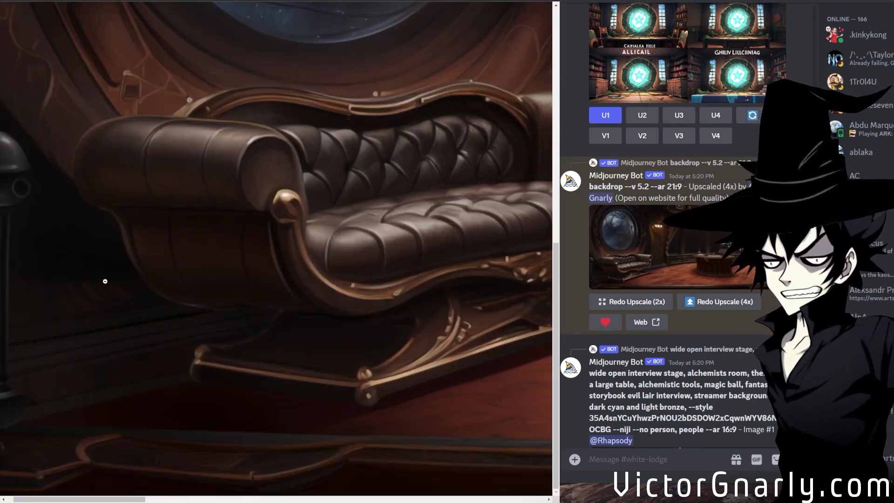
{"action": "scroll", "coordinate": [276, 322], "scroll_direction": "up", "scroll_amount": 3}
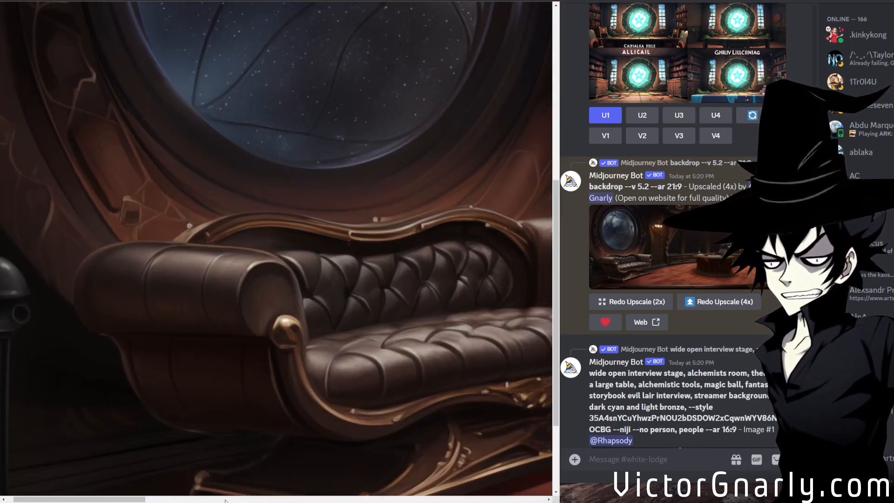
{"action": "left_click", "coordinate": [180, 498]}
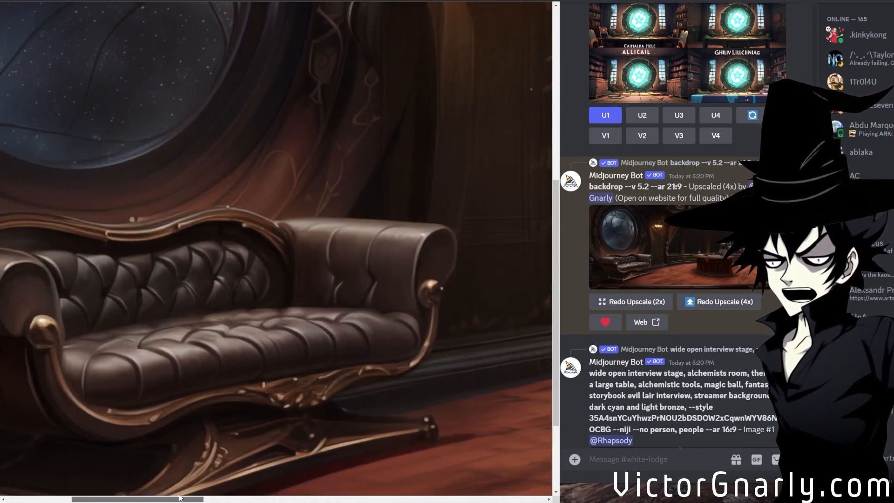
{"action": "left_click_drag", "start_coordinate": [180, 498], "coordinate": [469, 469]}
{"action": "scroll", "coordinate": [365, 392], "scroll_direction": "up", "scroll_amount": 3}
{"action": "left_click", "coordinate": [307, 358]}
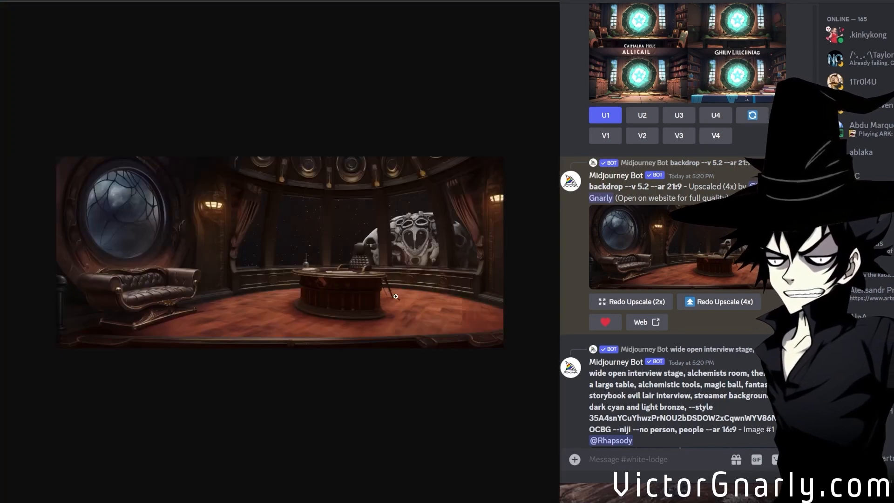
Inspect the wooden floor, desk and office chair of the upscaled backdrop at full size.
{"action": "left_click", "coordinate": [431, 302]}
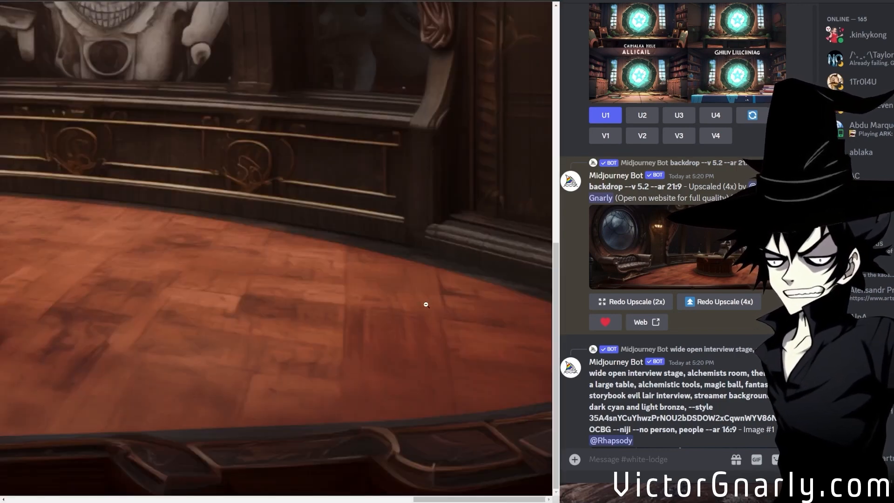
{"action": "left_click", "coordinate": [327, 500]}
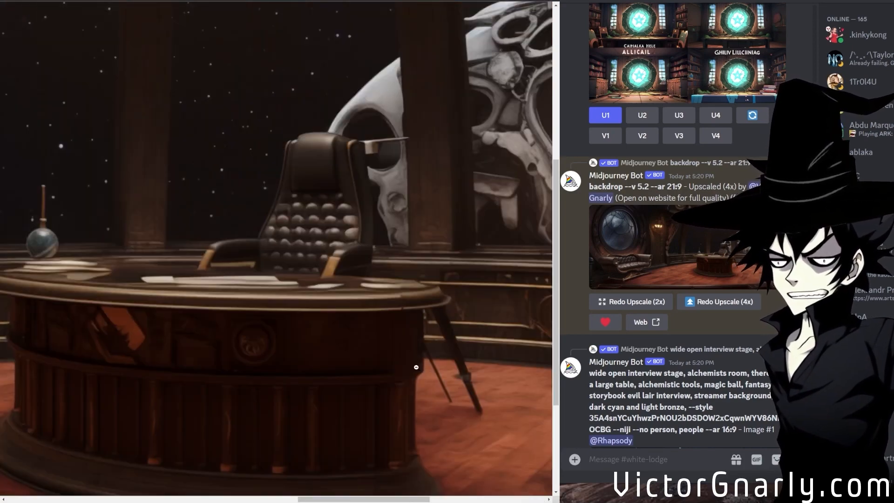
{"action": "left_click", "coordinate": [428, 335]}
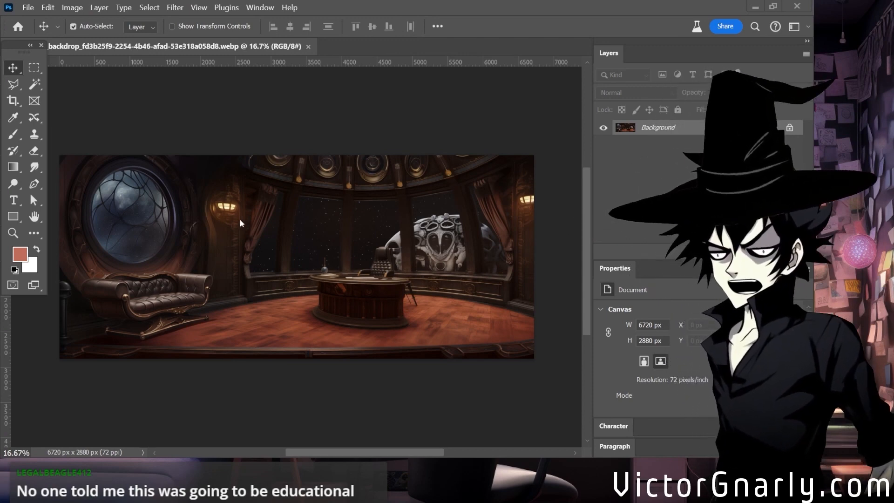
Switch to Photoshop with the backdrop image and examine the desk area and the stray legs beside it up close.
{"action": "left_click", "coordinate": [262, 263]}
{"action": "scroll", "coordinate": [277, 316], "scroll_direction": "down", "scroll_amount": 1}
{"action": "scroll", "coordinate": [277, 317], "scroll_direction": "up", "scroll_amount": 1}
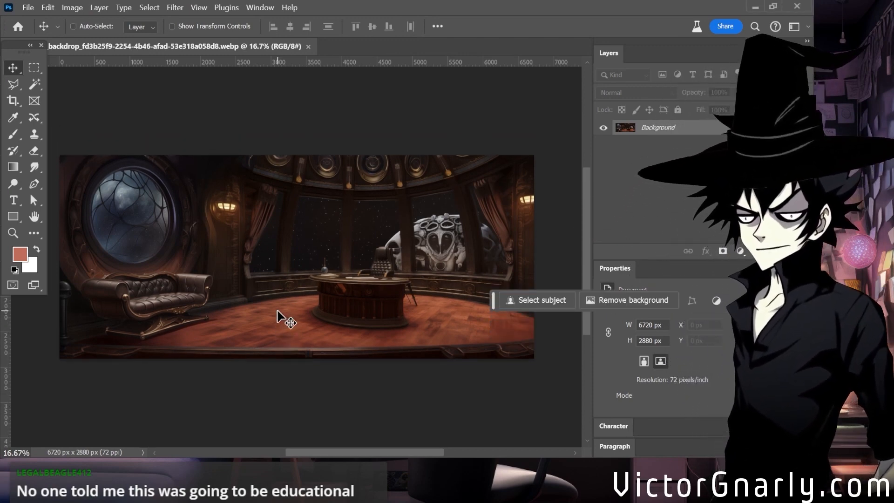
{"action": "key", "text": "ctrl+plus"}
{"action": "key", "text": "ctrl+plus"}
{"action": "left_click_drag", "start_coordinate": [351, 452], "coordinate": [410, 451]}
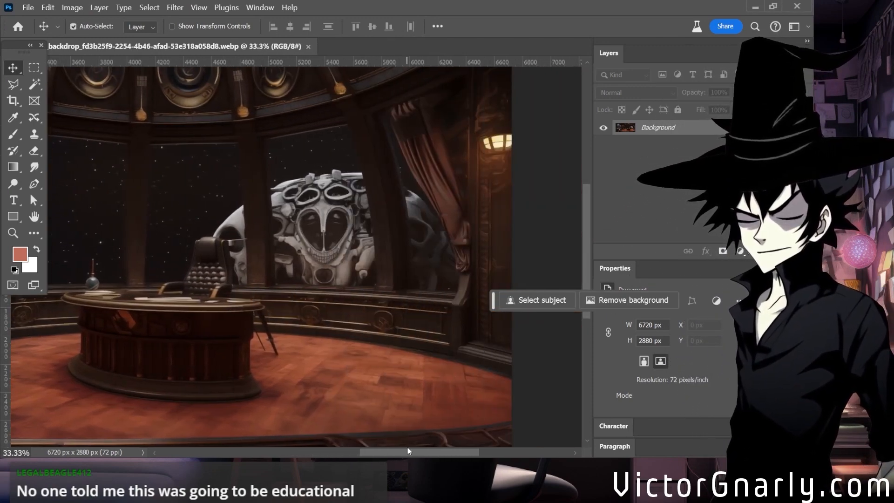
{"action": "scroll", "coordinate": [284, 362], "scroll_direction": "down", "scroll_amount": 2}
{"action": "key", "text": "ctrl+plus"}
{"action": "key", "text": "ctrl+plus"}
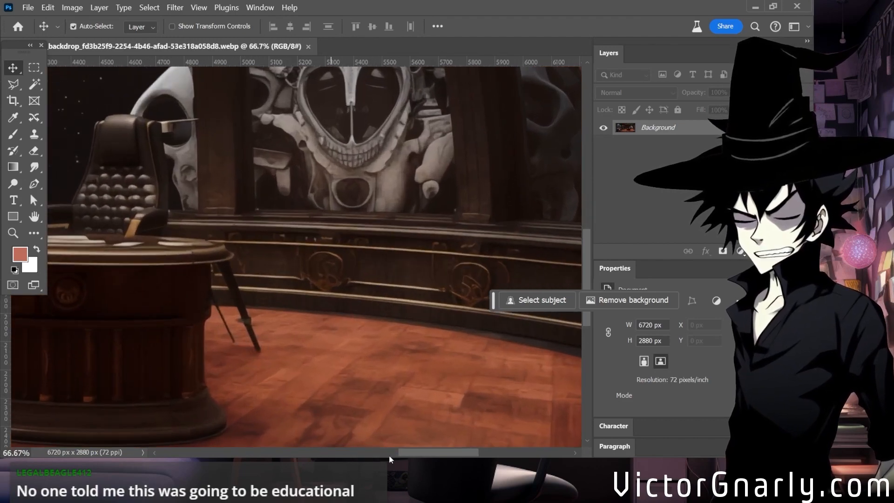
{"action": "left_click_drag", "start_coordinate": [443, 459], "coordinate": [407, 459]}
Outline the small globe ornament on the desk with the Polygonal Lasso and remove it using Generative Fill without a prompt.
{"action": "key", "text": "l"}
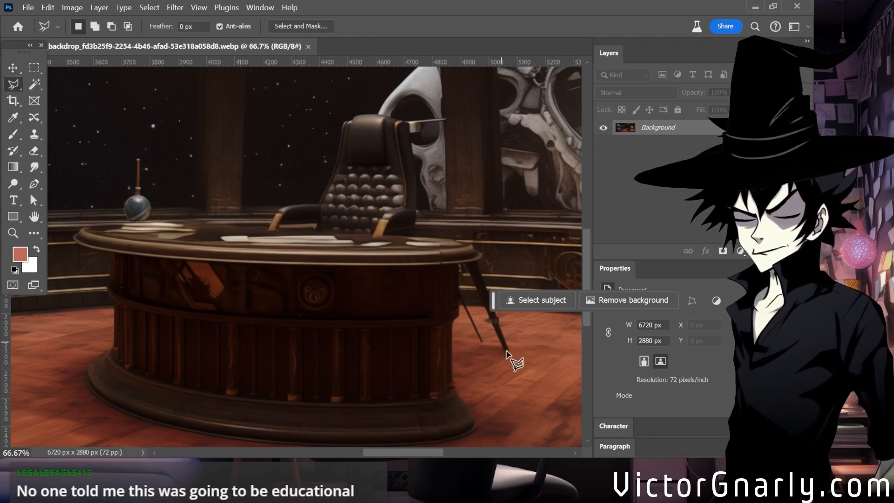
{"action": "mouse_move", "coordinate": [374, 460]}
{"action": "left_mouse_down"}
{"action": "mouse_move", "coordinate": [387, 460]}
{"action": "mouse_move", "coordinate": [370, 457]}
{"action": "left_mouse_up"}
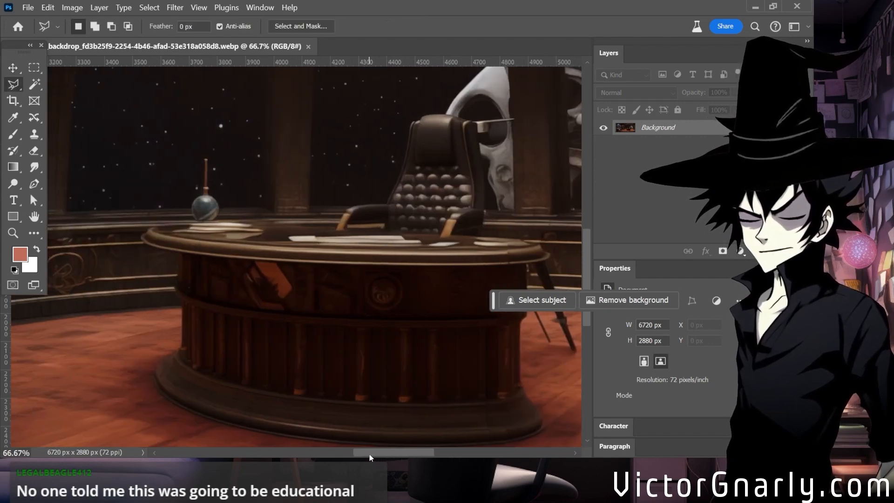
{"action": "left_click", "coordinate": [205, 227]}
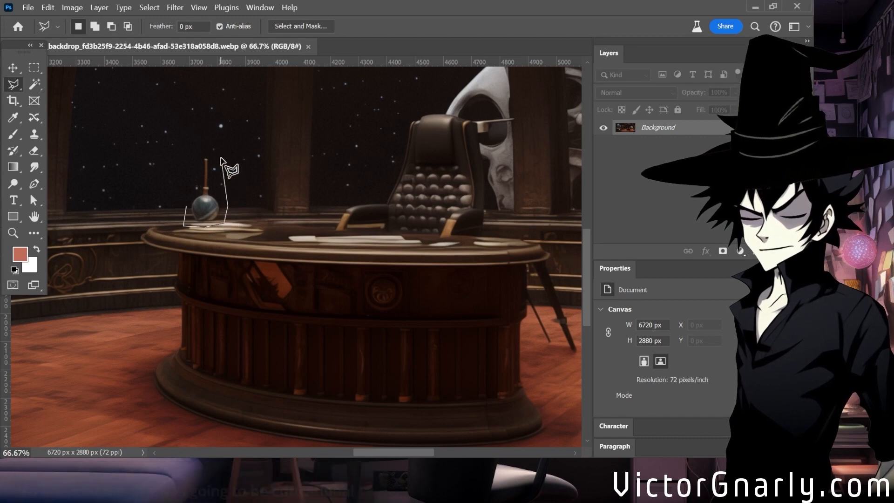
{"action": "double_click", "coordinate": [196, 152]}
{"action": "left_click", "coordinate": [500, 299]}
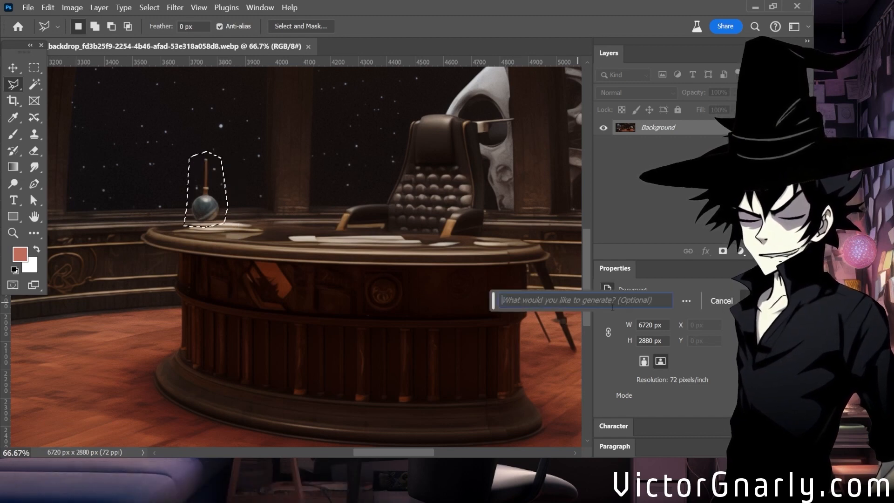
{"action": "key", "text": "Return"}
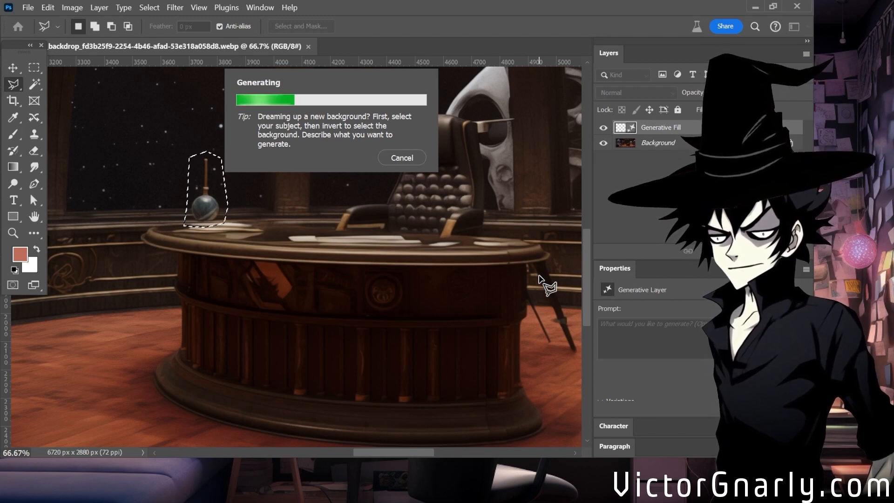
{"action": "scroll", "coordinate": [446, 298], "scroll_direction": "up", "scroll_amount": 1}
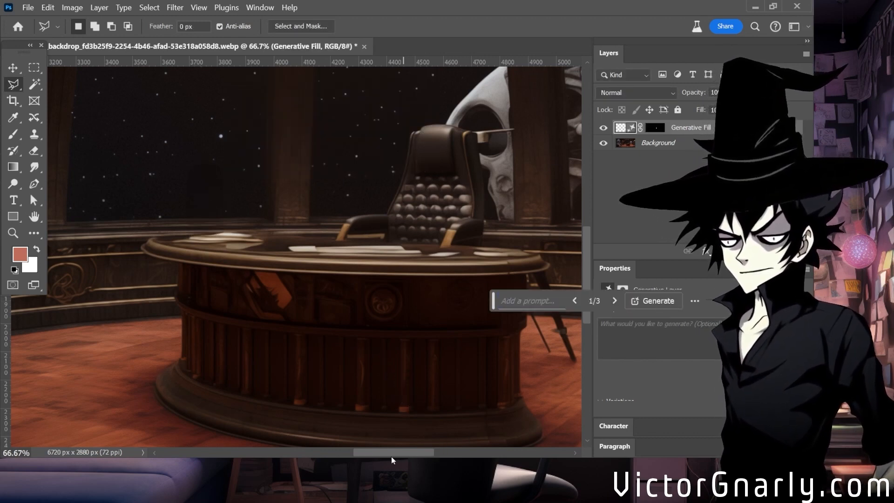
Select the stray tripod legs beside the desk and the shaded floor beneath them with the Polygonal Lasso, following the desk edge.
{"action": "left_click_drag", "start_coordinate": [371, 454], "coordinate": [413, 454]}
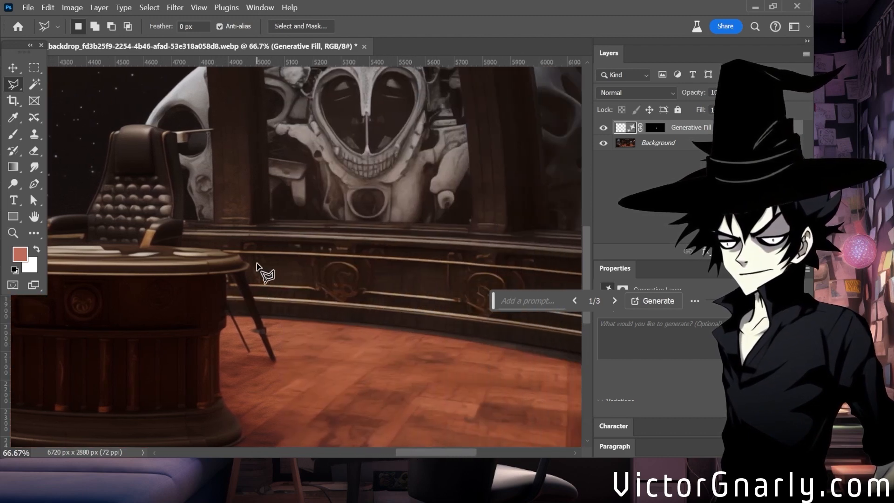
{"action": "left_click", "coordinate": [257, 264]}
{"action": "left_click", "coordinate": [220, 271]}
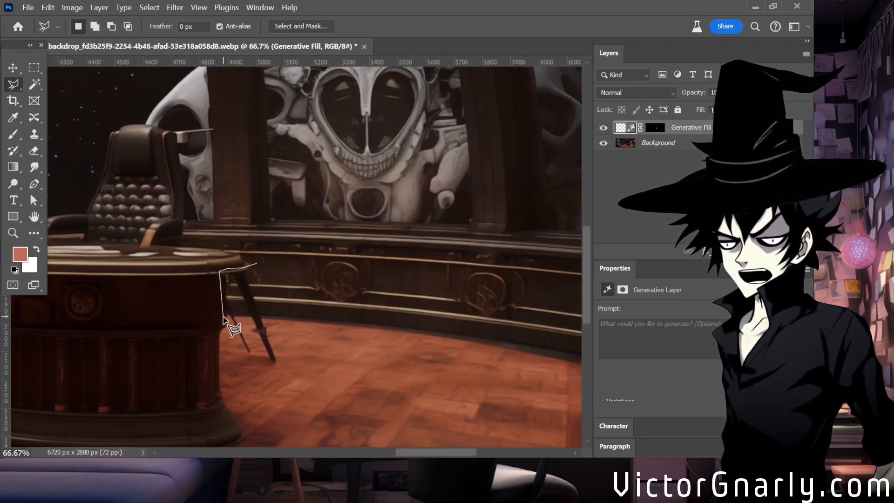
{"action": "left_click", "coordinate": [224, 317]}
{"action": "left_click", "coordinate": [232, 347]}
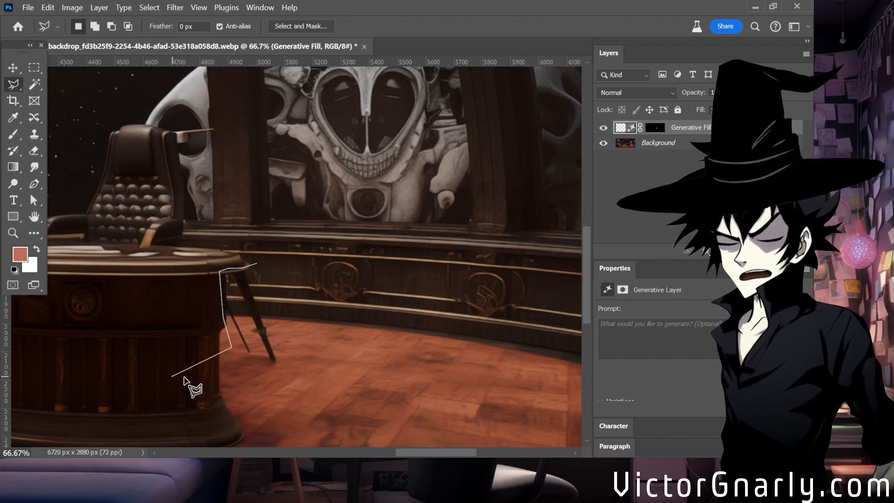
{"action": "scroll", "coordinate": [214, 386], "scroll_direction": "up", "scroll_amount": 2}
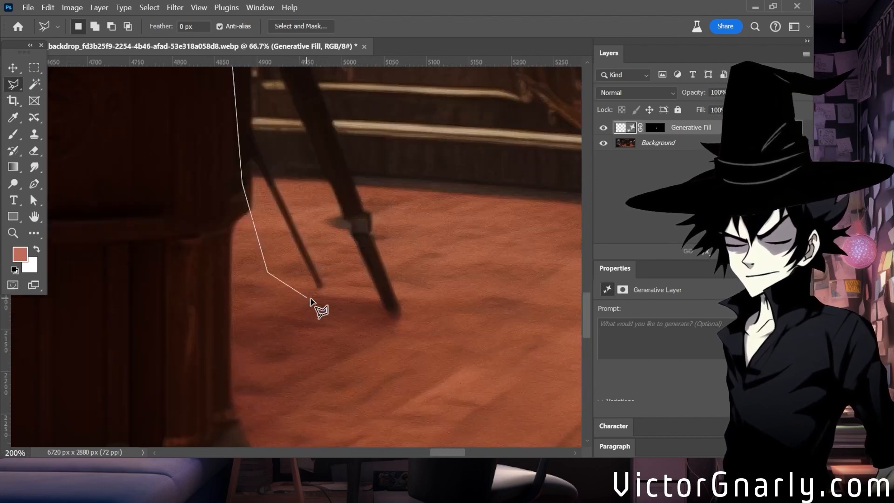
{"action": "scroll", "coordinate": [386, 200], "scroll_direction": "up", "scroll_amount": 2}
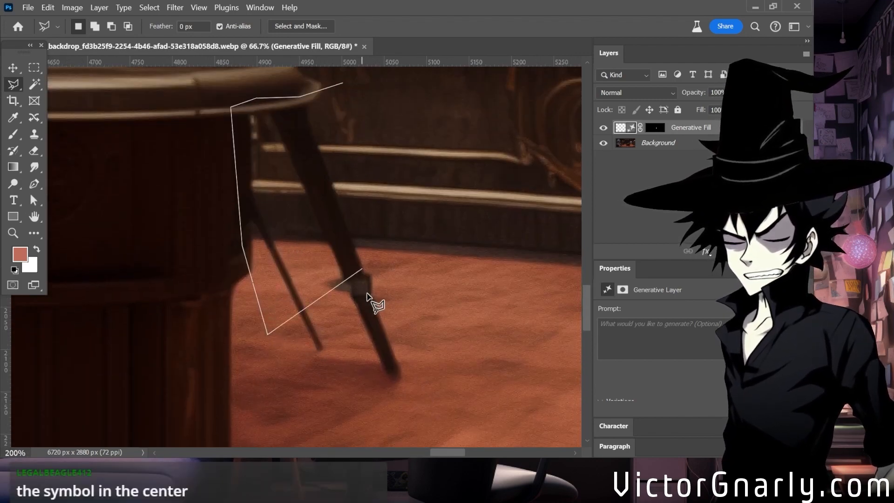
{"action": "scroll", "coordinate": [372, 418], "scroll_direction": "down", "scroll_amount": 2}
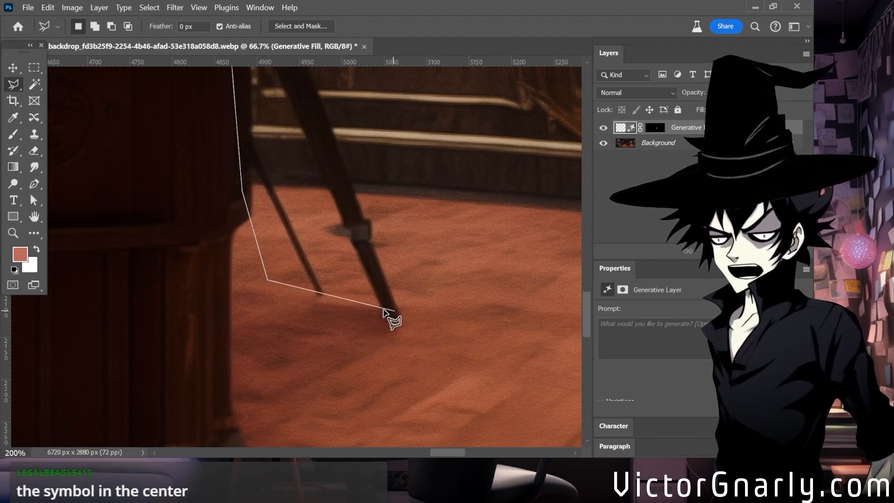
{"action": "left_click", "coordinate": [234, 301]}
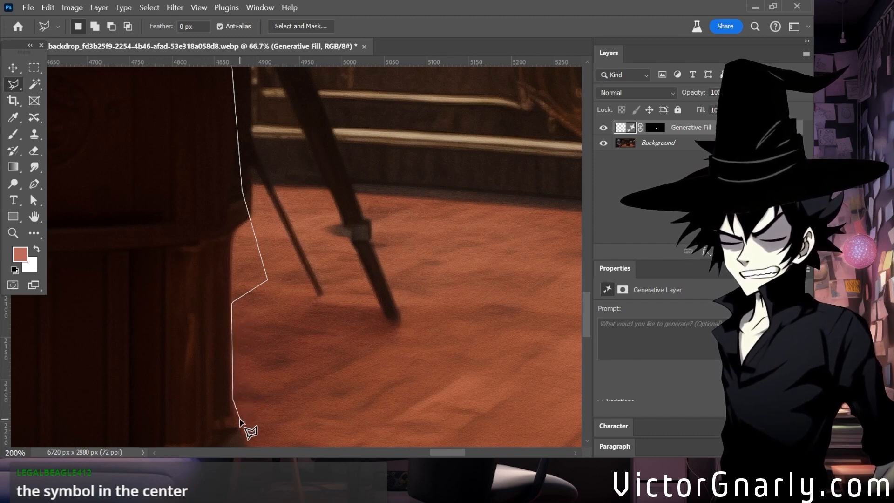
{"action": "left_click", "coordinate": [262, 451]}
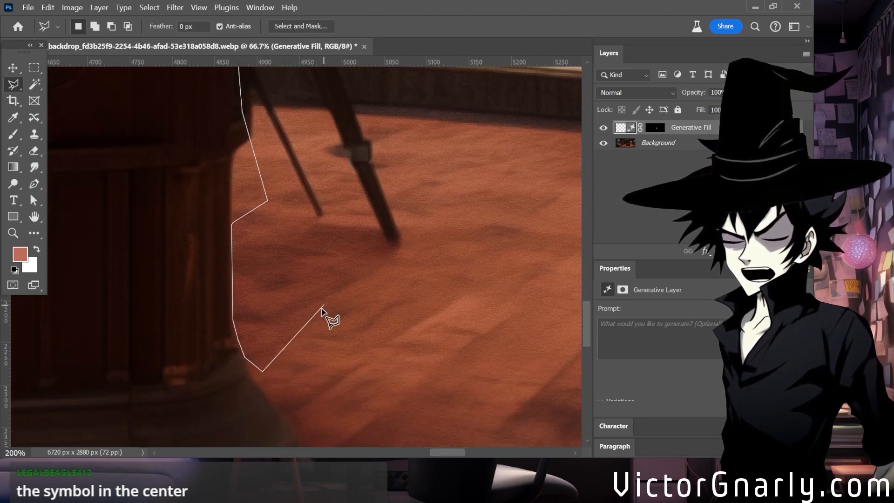
{"action": "left_click", "coordinate": [284, 368]}
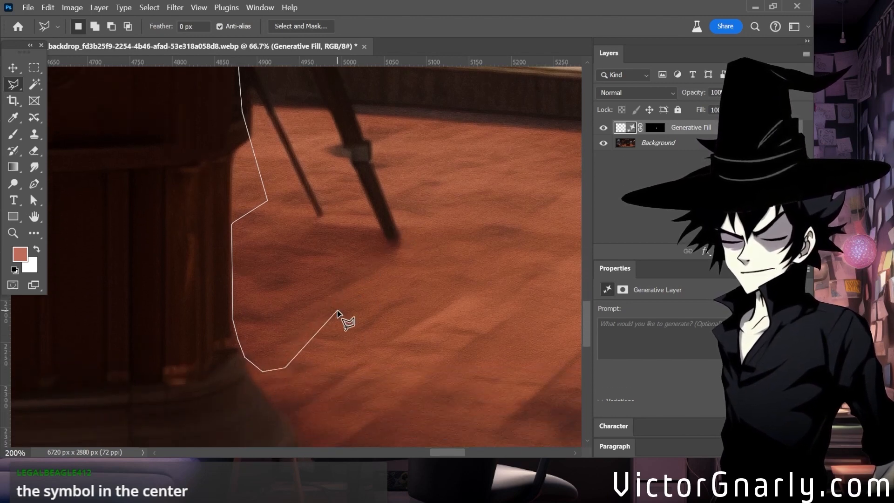
{"action": "left_click", "coordinate": [339, 310]}
{"action": "left_click", "coordinate": [394, 270]}
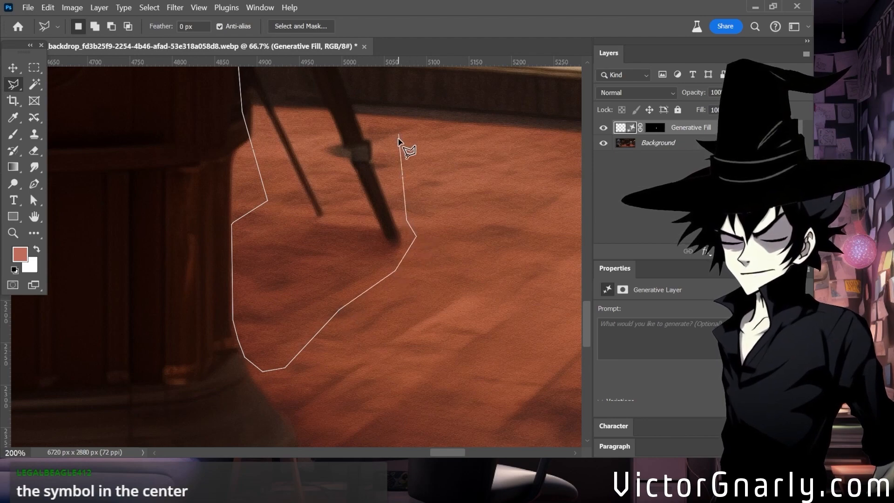
{"action": "scroll", "coordinate": [399, 136], "scroll_direction": "up", "scroll_amount": 3}
{"action": "double_click", "coordinate": [344, 225]}
Add a small strip of floor beside the foot of the longer leg to the lasso selection.
{"action": "scroll", "coordinate": [443, 414], "scroll_direction": "down", "scroll_amount": 2}
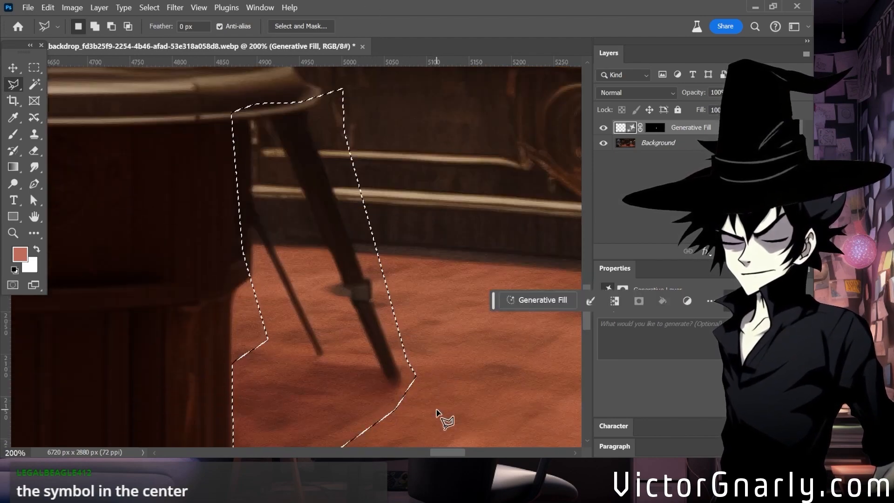
{"action": "key", "text": "ctrl+minus"}
{"action": "left_click", "coordinate": [355, 302]}
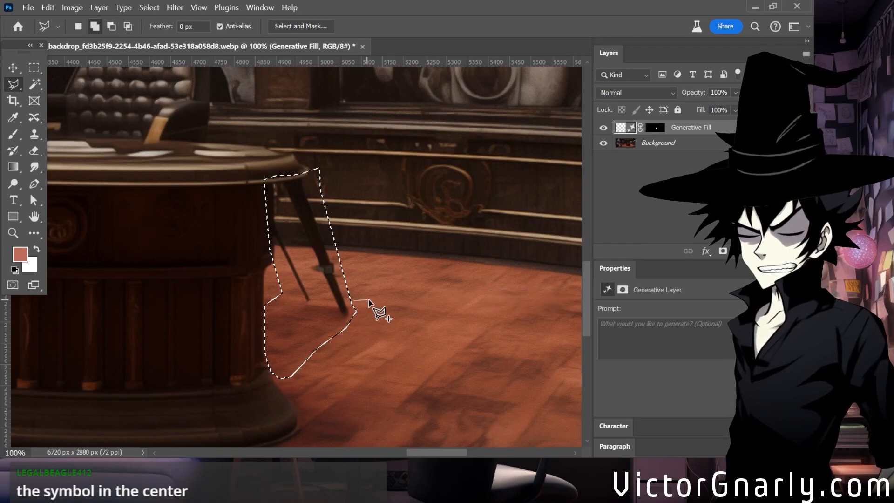
{"action": "left_click", "coordinate": [396, 300]}
{"action": "left_click", "coordinate": [406, 307]}
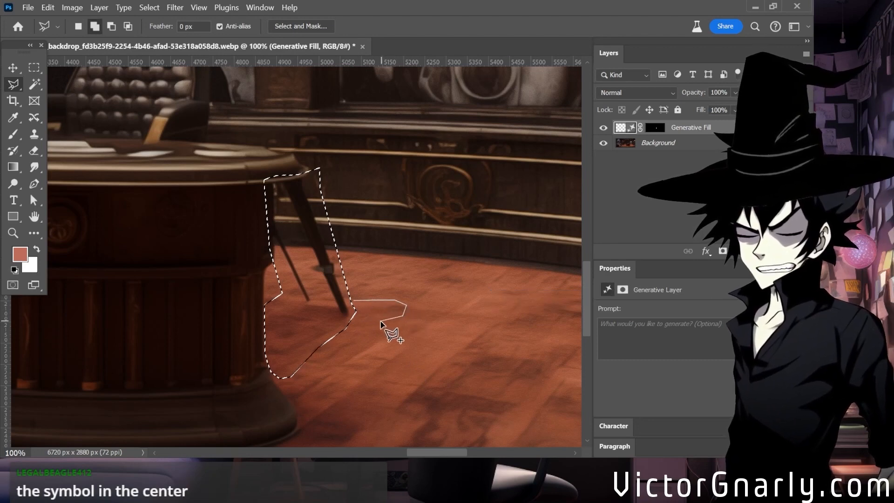
{"action": "double_click", "coordinate": [347, 324]}
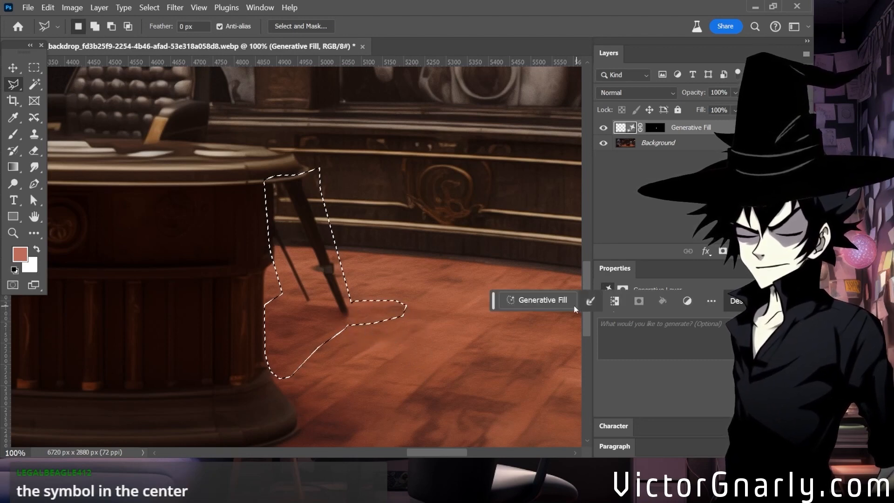
Remove the selected desk legs using Generative Fill without a prompt and choose the third variation.
{"action": "left_click", "coordinate": [542, 299]}
{"action": "left_click", "coordinate": [684, 301]}
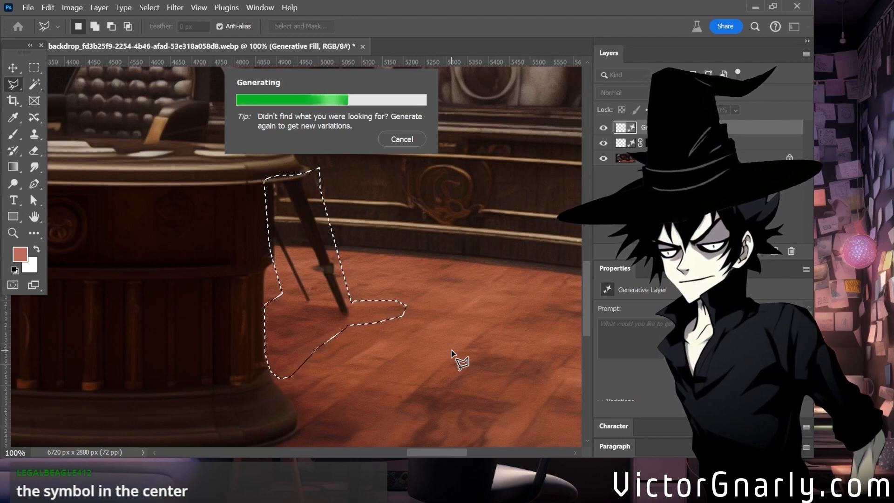
{"action": "left_click_drag", "start_coordinate": [449, 451], "coordinate": [398, 440]}
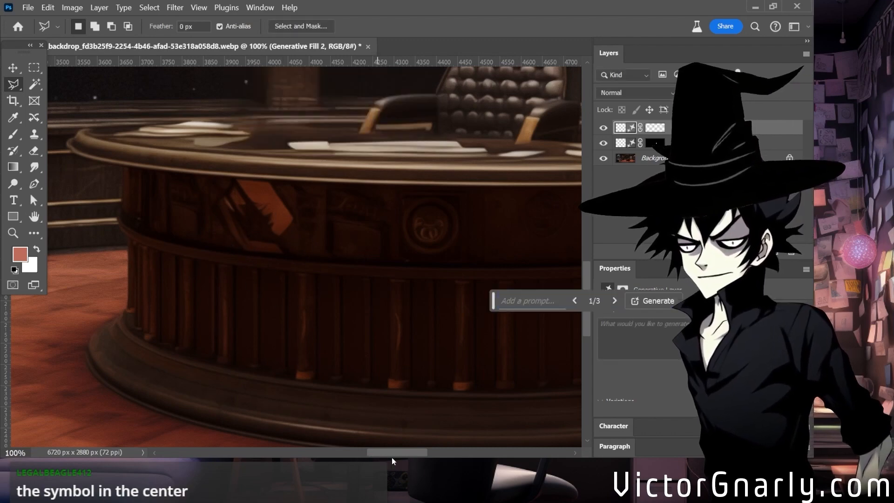
{"action": "left_click_drag", "start_coordinate": [387, 454], "coordinate": [432, 445]}
{"action": "left_click", "coordinate": [621, 302]}
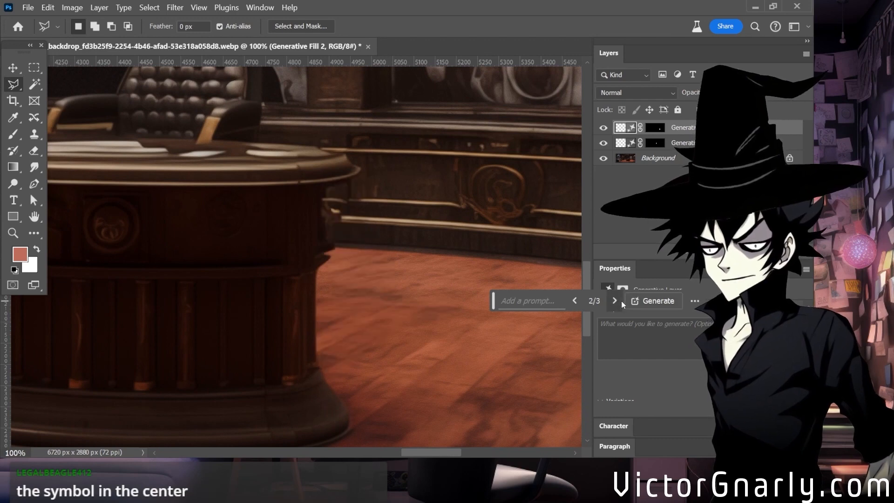
{"action": "left_click", "coordinate": [615, 301]}
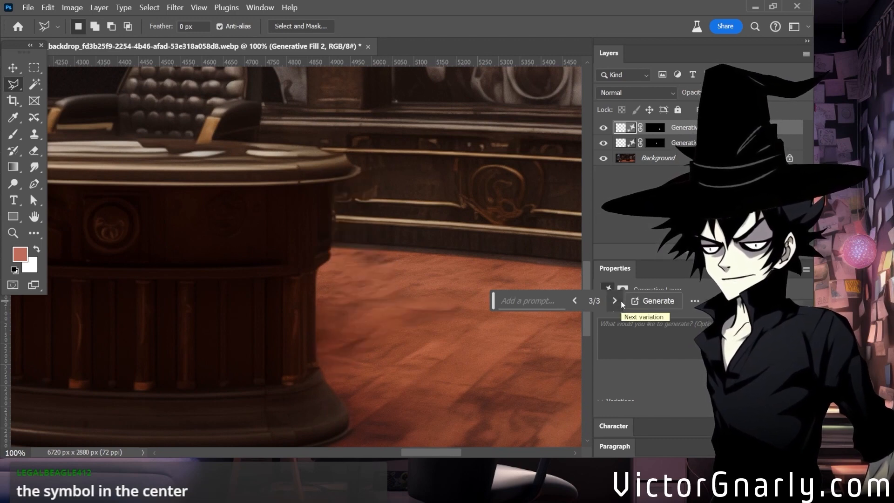
{"action": "scroll", "coordinate": [391, 288], "scroll_direction": "up", "scroll_amount": 2}
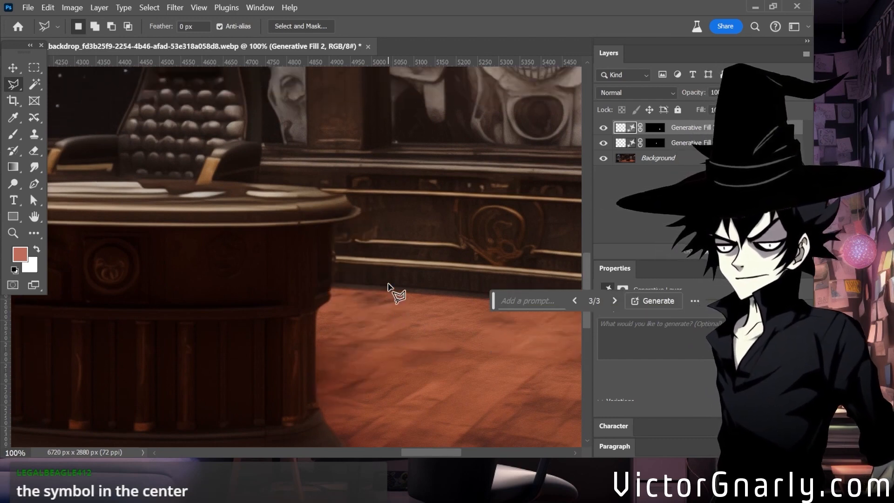
Examine the retouched desk and the surrounding floor, both in overview and at full size, for leftover flaws.
{"action": "key", "text": "ctrl+minus"}
{"action": "key", "text": "ctrl+minus"}
{"action": "key", "text": "ctrl+minus"}
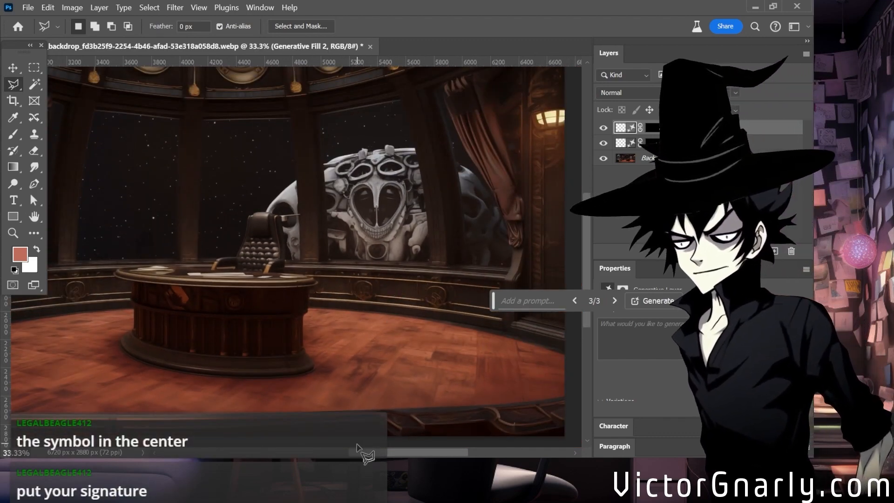
{"action": "mouse_move", "coordinate": [359, 452]}
{"action": "left_mouse_down"}
{"action": "mouse_move", "coordinate": [314, 458]}
{"action": "mouse_move", "coordinate": [361, 460]}
{"action": "left_mouse_up"}
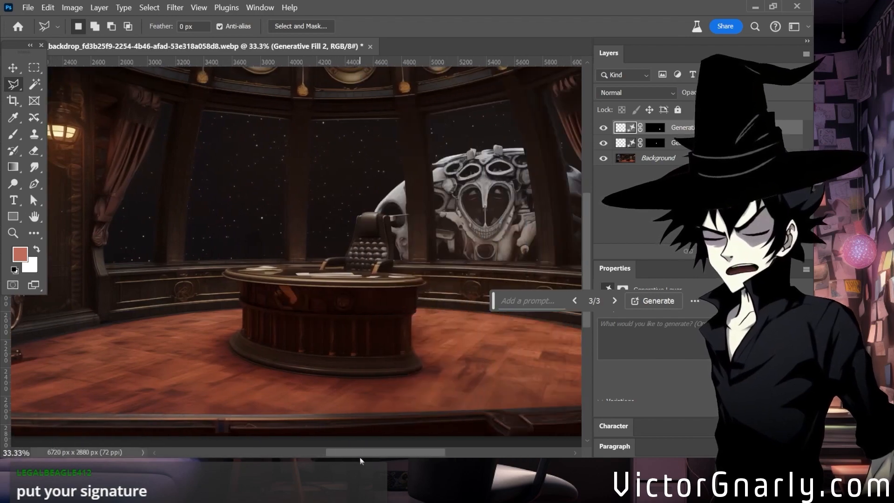
{"action": "key", "text": "ctrl+plus"}
{"action": "key", "text": "ctrl+plus"}
{"action": "key", "text": "ctrl+plus"}
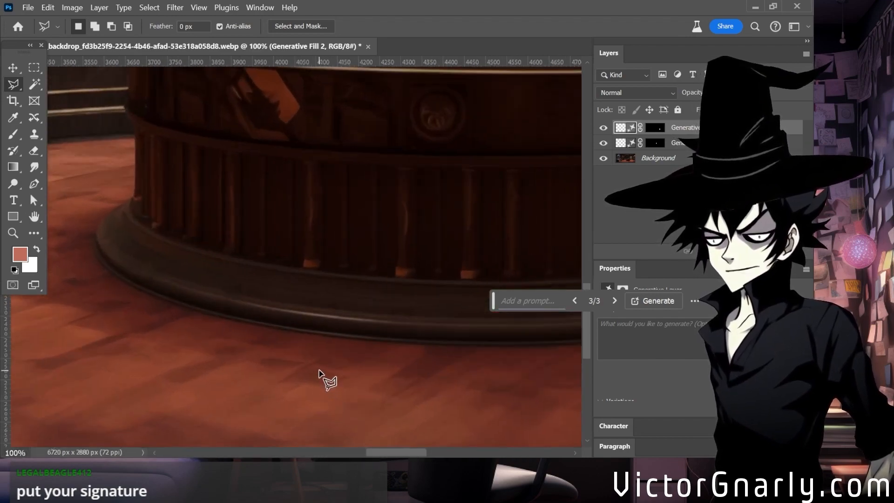
{"action": "key", "text": "ctrl+minus"}
{"action": "key", "text": "ctrl+minus"}
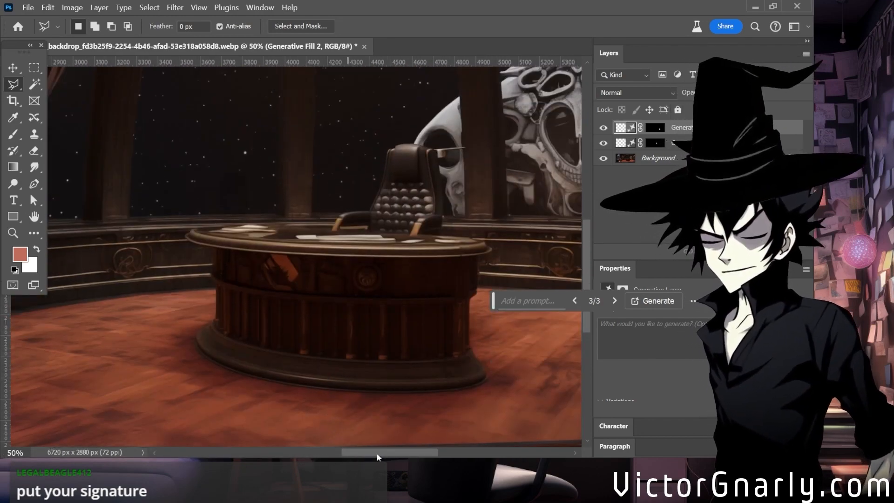
Examine the leather sofa, its ornate base and the floor around it for flaws.
{"action": "left_click_drag", "start_coordinate": [377, 456], "coordinate": [309, 452]}
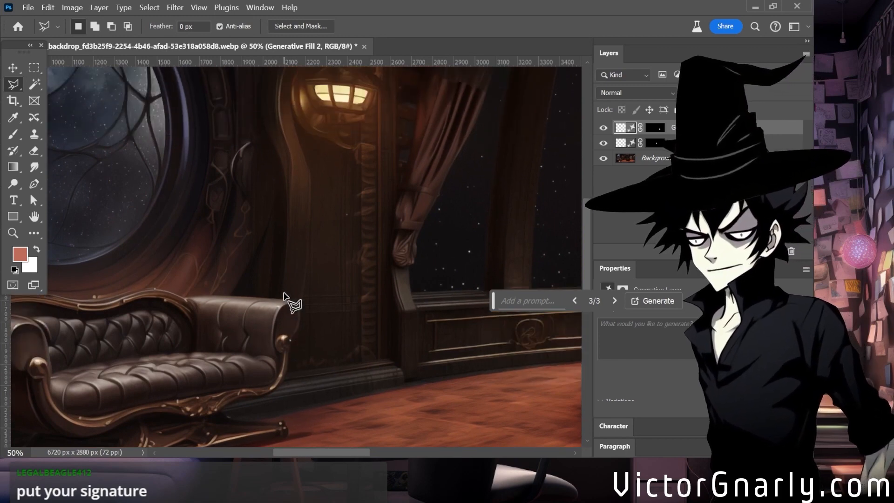
{"action": "scroll", "coordinate": [284, 296], "scroll_direction": "down", "scroll_amount": 3}
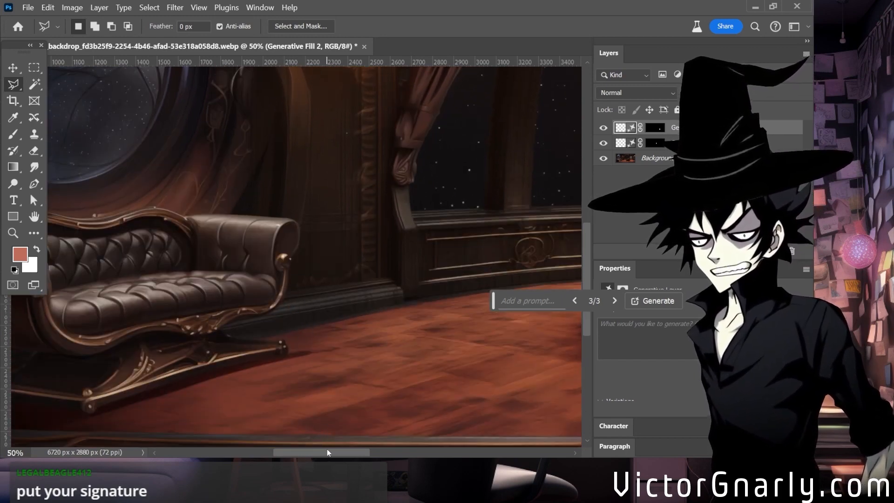
{"action": "left_click_drag", "start_coordinate": [342, 456], "coordinate": [317, 452]}
{"action": "scroll", "coordinate": [310, 358], "scroll_direction": "down", "scroll_amount": 3}
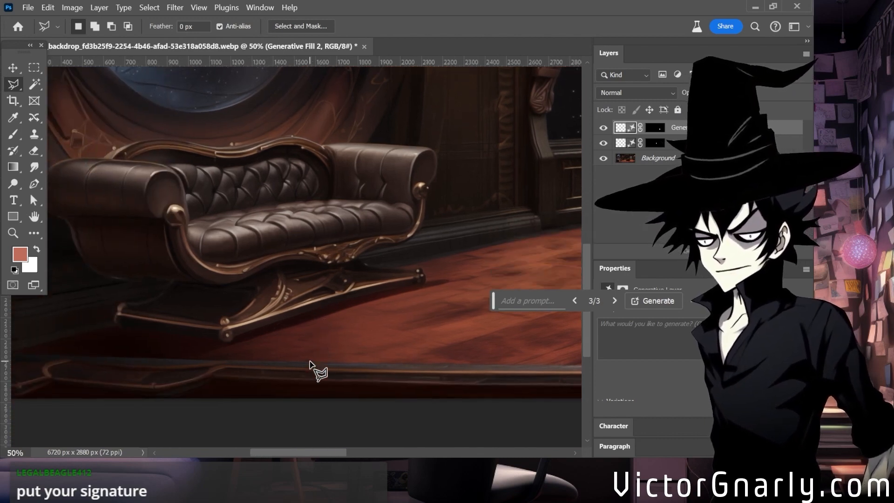
{"action": "key", "text": "ctrl+plus"}
{"action": "key", "text": "ctrl+plus"}
{"action": "key", "text": "ctrl+plus"}
{"action": "scroll", "coordinate": [309, 363], "scroll_direction": "up", "scroll_amount": 3}
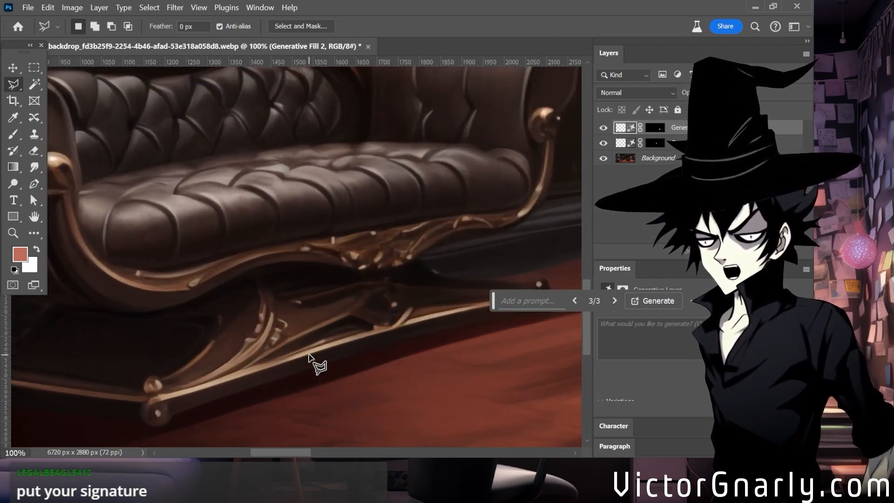
{"action": "key", "text": "ctrl+minus"}
{"action": "scroll", "coordinate": [308, 353], "scroll_direction": "up", "scroll_amount": 3}
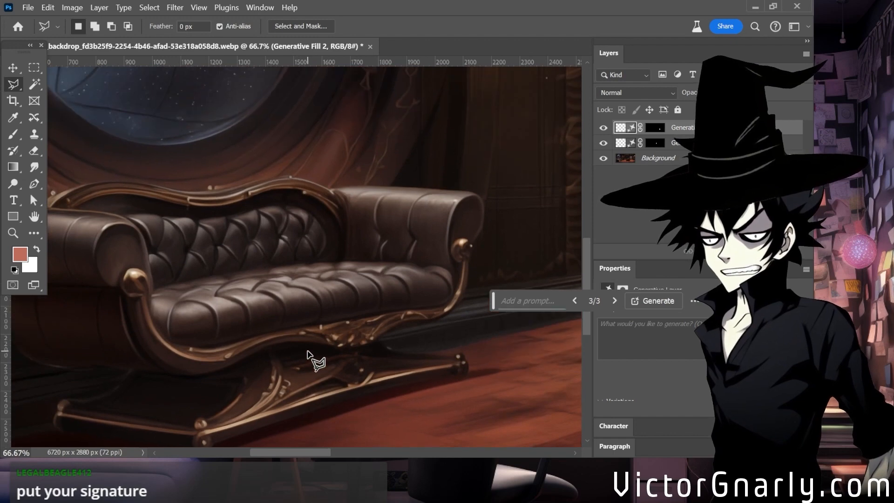
{"action": "scroll", "coordinate": [308, 354], "scroll_direction": "up", "scroll_amount": 2}
{"action": "key", "text": "ctrl+minus"}
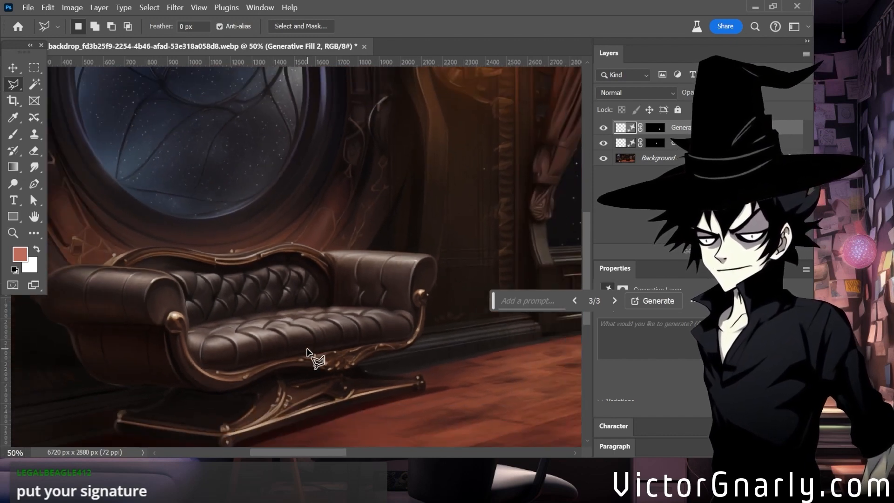
Examine the round window above the sofa, including its curved bars and the frame around the glass.
{"action": "scroll", "coordinate": [307, 353], "scroll_direction": "up", "scroll_amount": 5}
{"action": "scroll", "coordinate": [307, 352], "scroll_direction": "down", "scroll_amount": 1}
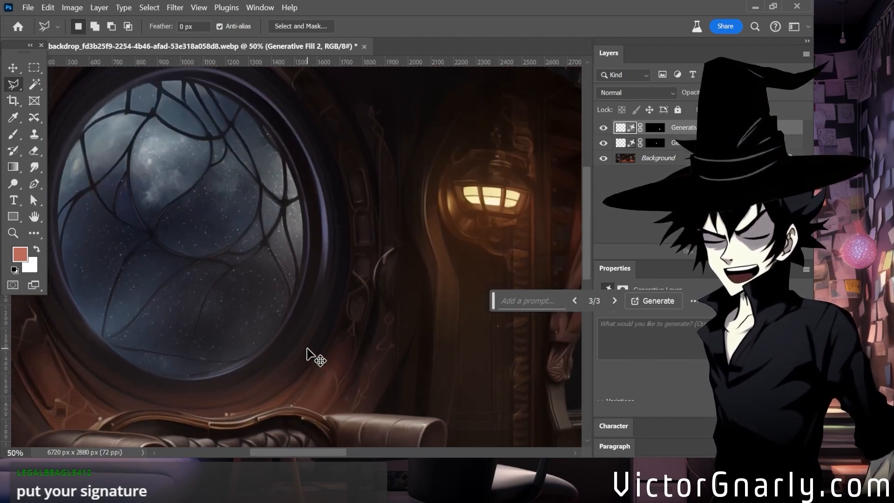
{"action": "key", "text": "ctrl+plus"}
{"action": "left_click", "coordinate": [34, 84]}
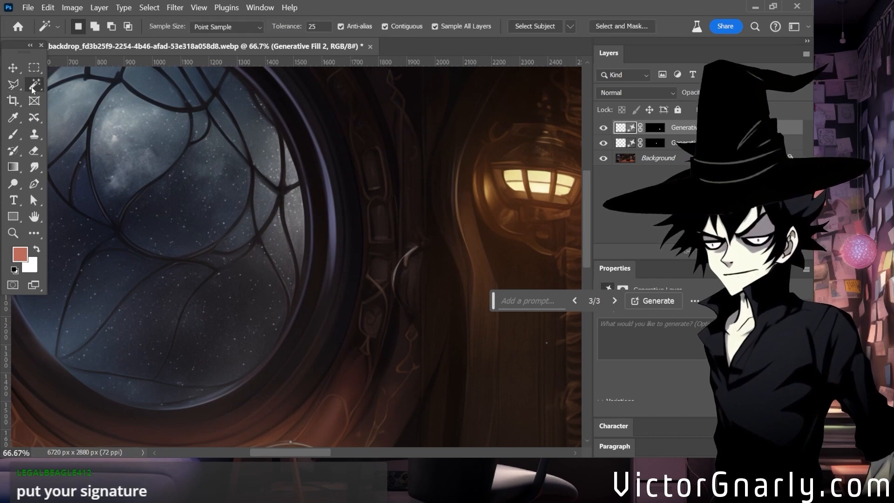
{"action": "scroll", "coordinate": [259, 259], "scroll_direction": "up", "scroll_amount": 1}
{"action": "left_click_drag", "start_coordinate": [312, 456], "coordinate": [299, 453]}
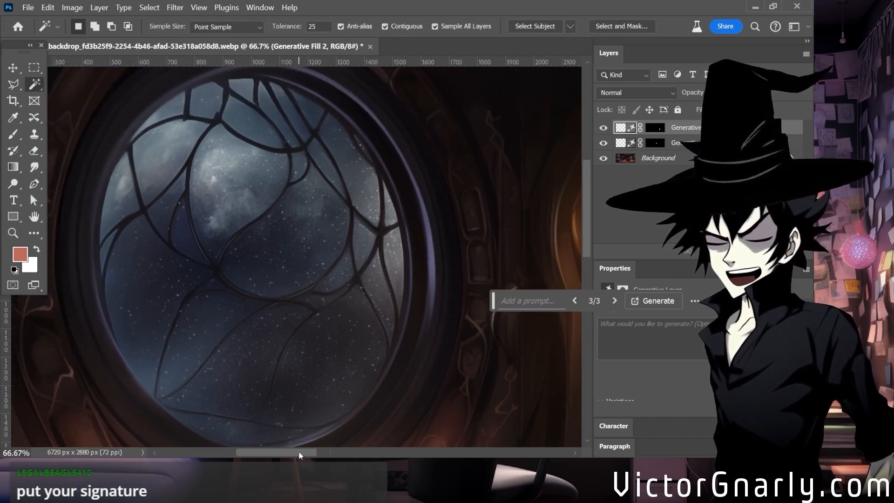
{"action": "scroll", "coordinate": [262, 369], "scroll_direction": "down", "scroll_amount": 1}
{"action": "key", "text": "ctrl+minus"}
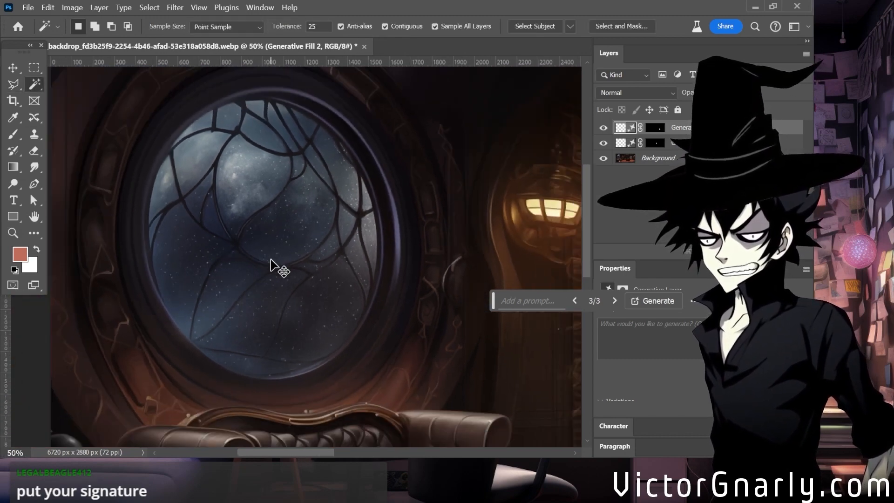
{"action": "key", "text": "ctrl+plus"}
{"action": "scroll", "coordinate": [281, 278], "scroll_direction": "up", "scroll_amount": 1}
{"action": "scroll", "coordinate": [281, 279], "scroll_direction": "down", "scroll_amount": 2}
{"action": "scroll", "coordinate": [284, 282], "scroll_direction": "up", "scroll_amount": 1}
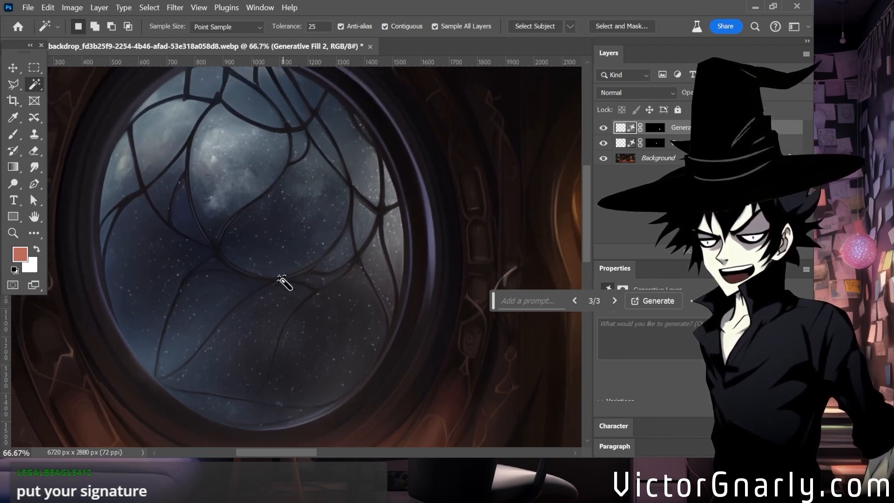
{"action": "key", "text": "ctrl+minus"}
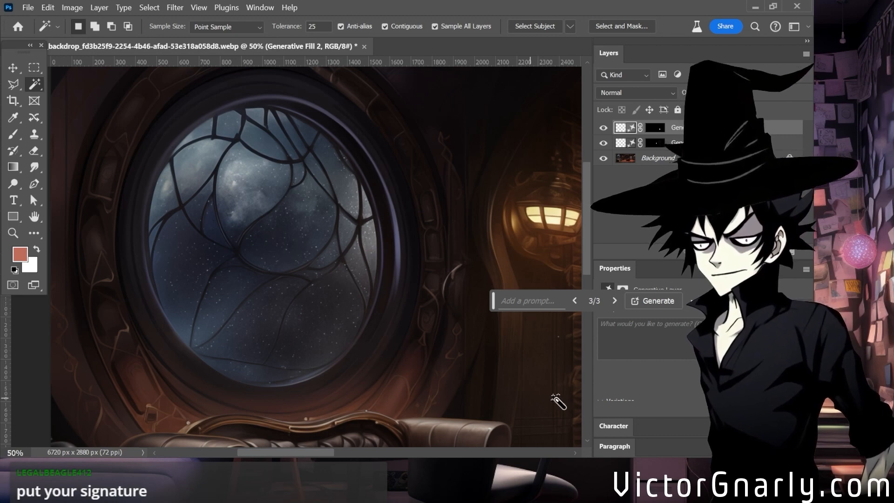
Merge both Generative Fill layers into the Background layer.
{"action": "left_click", "coordinate": [686, 160], "text": "shift"}
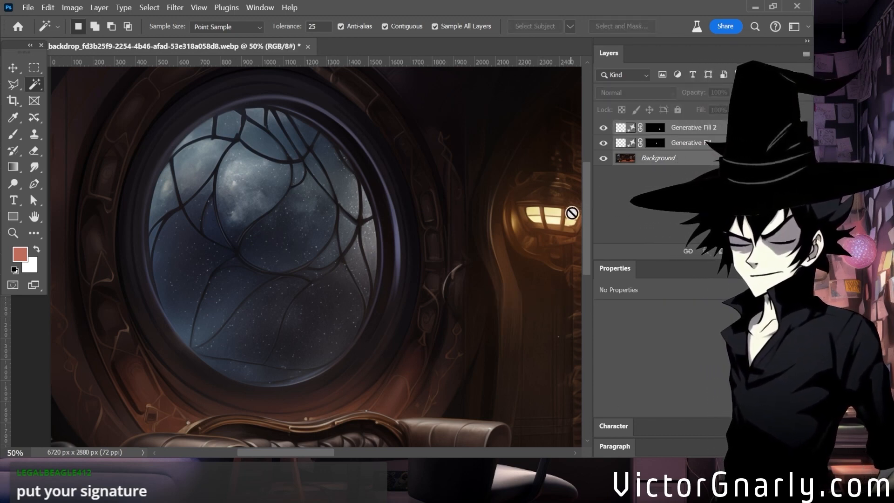
{"action": "key", "text": "ctrl+e"}
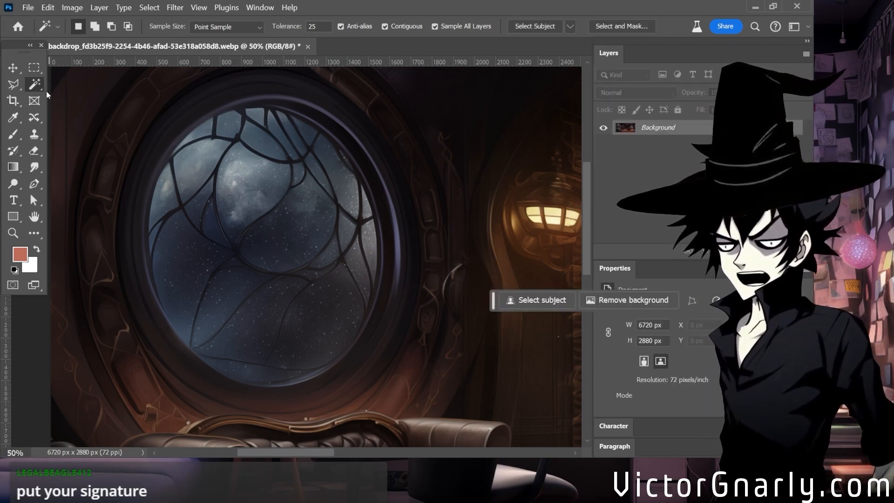
Try to select the whole glass area of the round window with the Quick Selection tool.
{"action": "right_click", "coordinate": [34, 89]}
{"action": "left_click", "coordinate": [88, 96]}
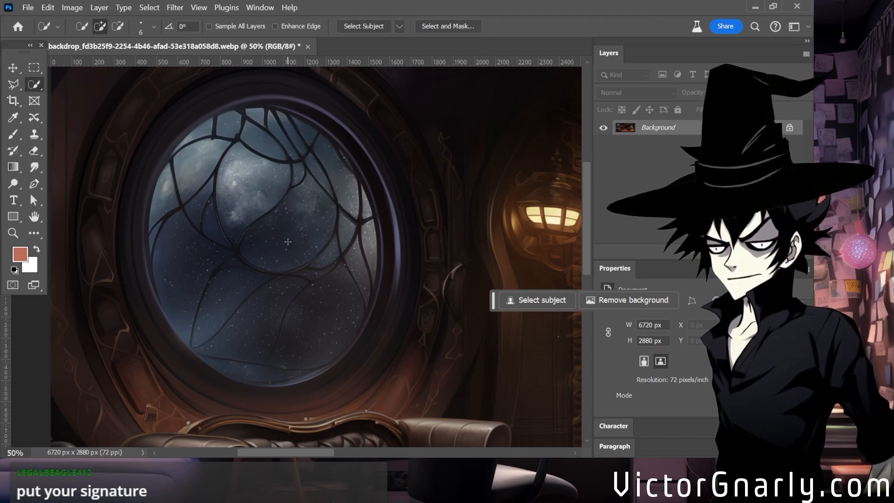
{"action": "mouse_move", "coordinate": [288, 242]}
{"action": "left_mouse_down"}
{"action": "mouse_move", "coordinate": [222, 175]}
{"action": "mouse_move", "coordinate": [176, 244]}
{"action": "mouse_move", "coordinate": [199, 314]}
{"action": "left_mouse_up"}
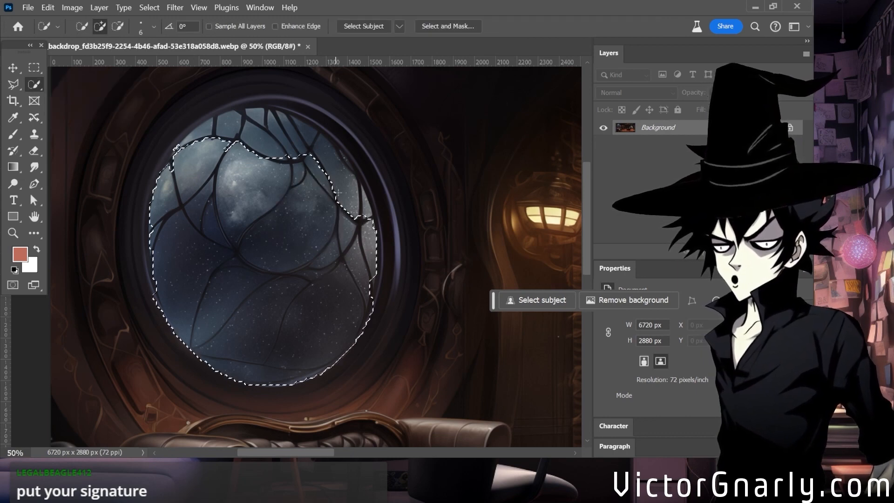
{"action": "mouse_move", "coordinate": [196, 124]}
{"action": "left_mouse_down"}
{"action": "mouse_move", "coordinate": [167, 165]}
{"action": "mouse_move", "coordinate": [182, 136]}
{"action": "left_mouse_up"}
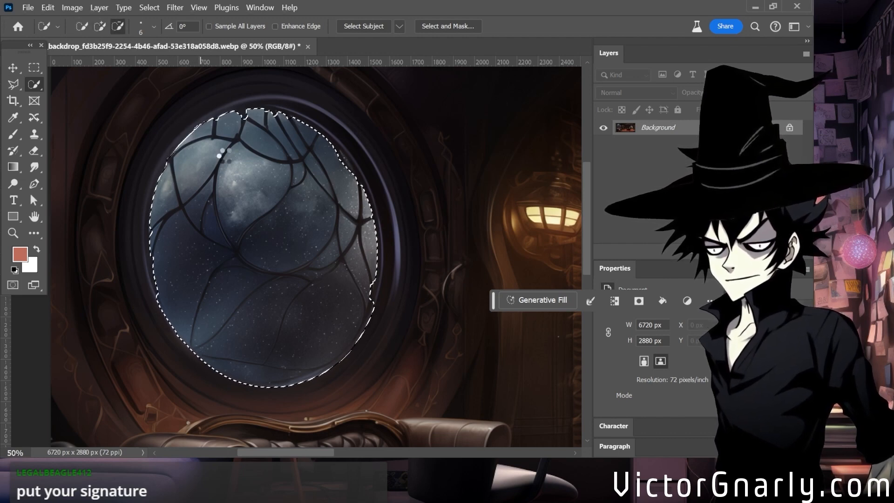
{"action": "mouse_move", "coordinate": [371, 193]}
{"action": "left_mouse_down"}
{"action": "mouse_move", "coordinate": [320, 139]}
{"action": "mouse_move", "coordinate": [247, 115]}
{"action": "left_mouse_up"}
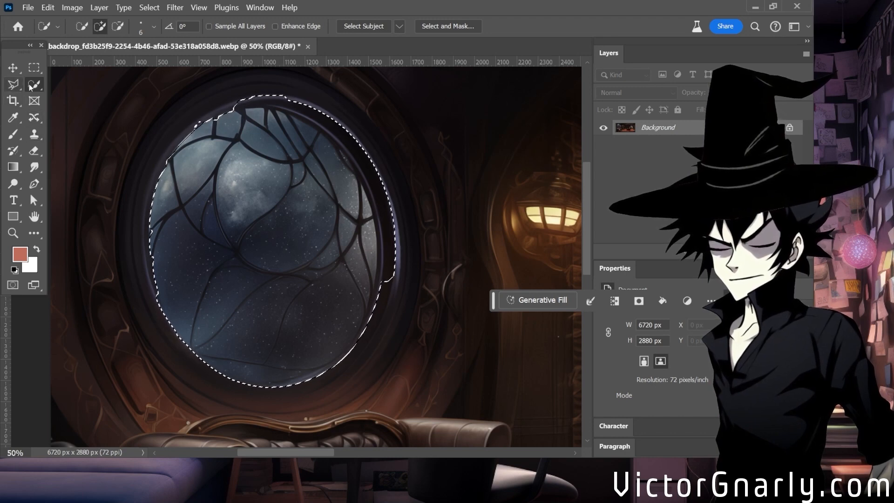
Try to subtract the dark inner rim from the window selection with the Magic Wand, lowering its tolerance to 15.
{"action": "right_click", "coordinate": [30, 87]}
{"action": "left_click", "coordinate": [69, 99]}
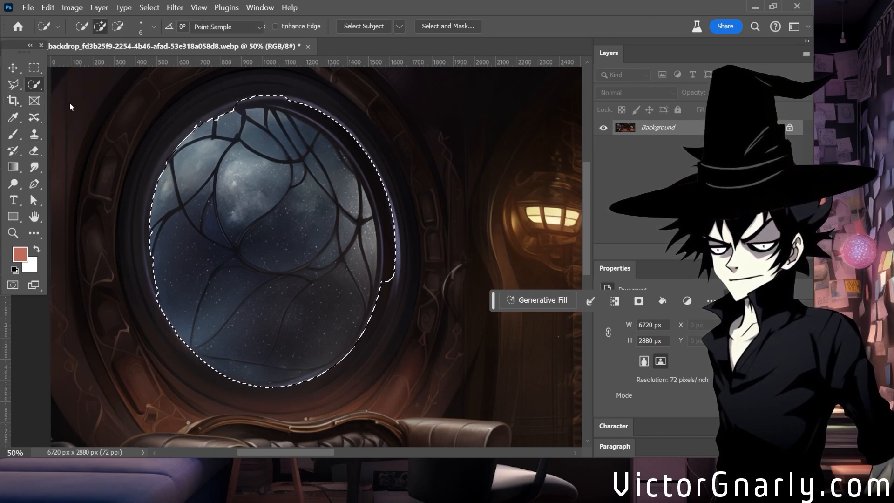
{"action": "left_click", "coordinate": [383, 262], "text": "alt"}
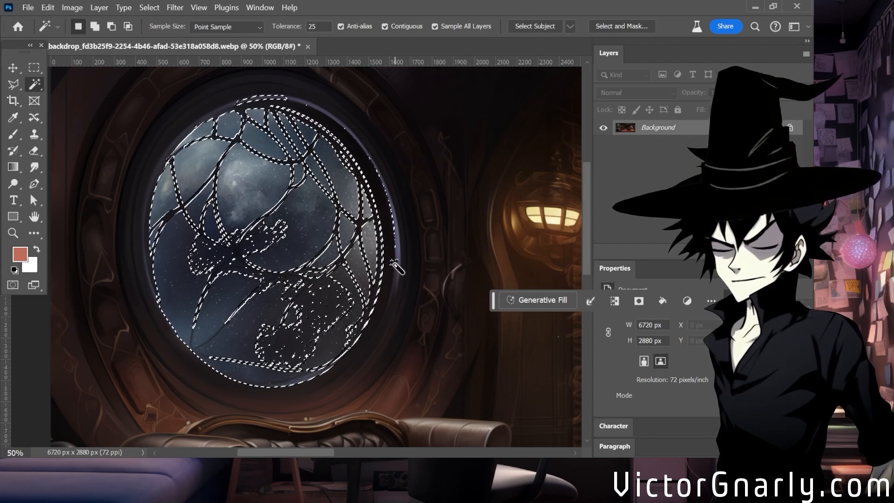
{"action": "key", "text": "alt"}
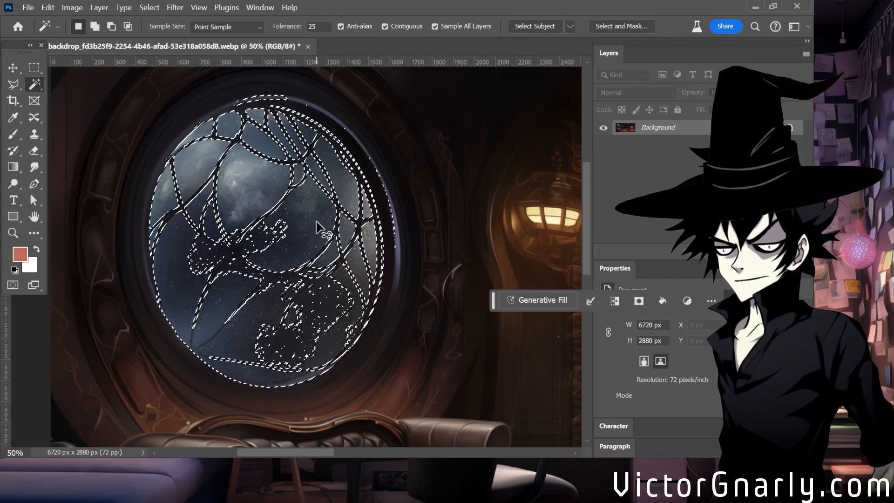
{"action": "key", "text": "ctrl+z"}
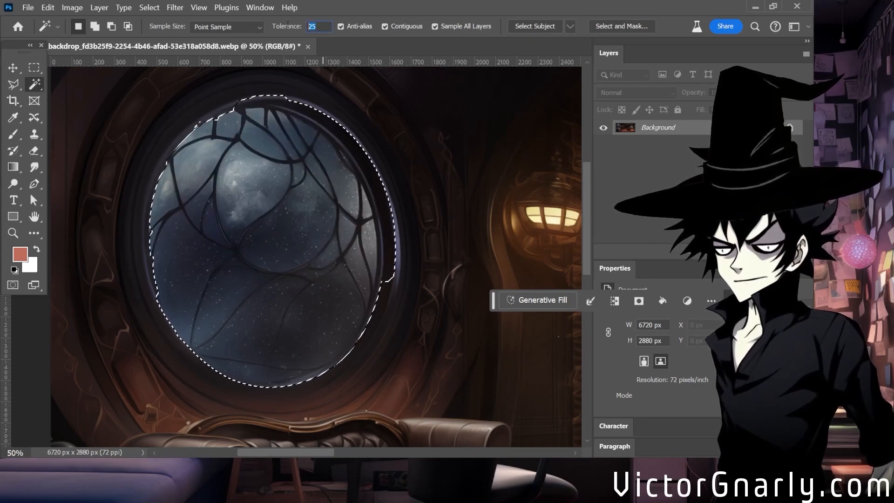
{"action": "type", "text": "15"}
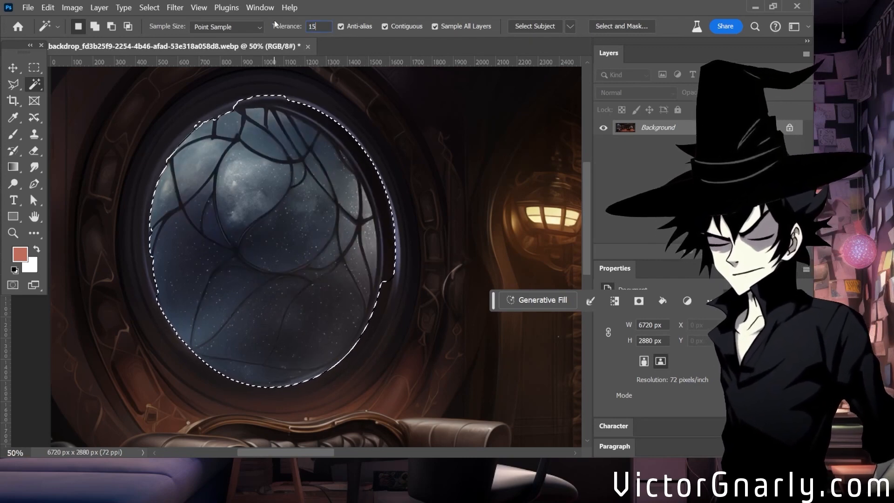
{"action": "left_click", "coordinate": [377, 259], "text": "alt"}
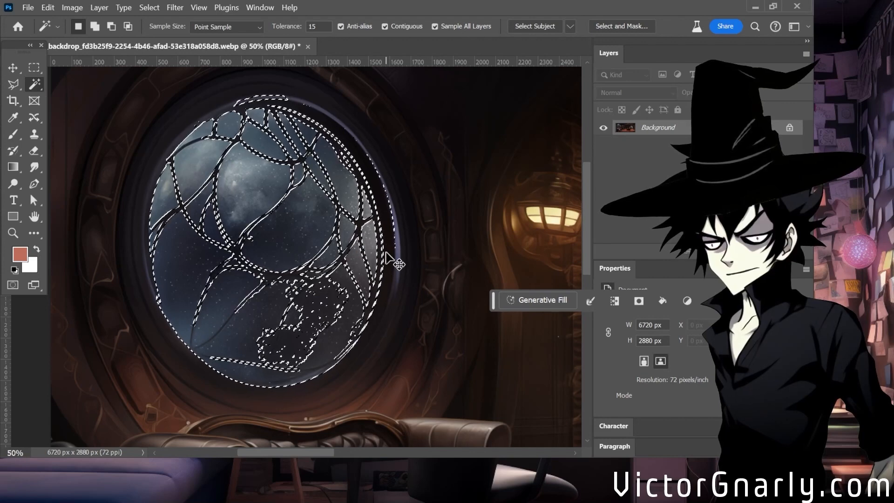
{"action": "key", "text": "ctrl+z"}
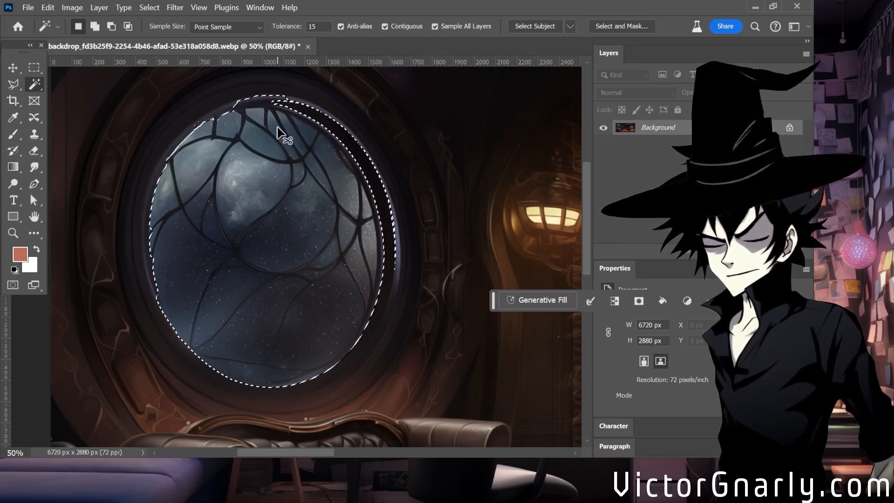
Undo the last changes to the window selection and deselect everything.
{"action": "key", "text": "ctrl+z"}
{"action": "key", "text": "ctrl+z"}
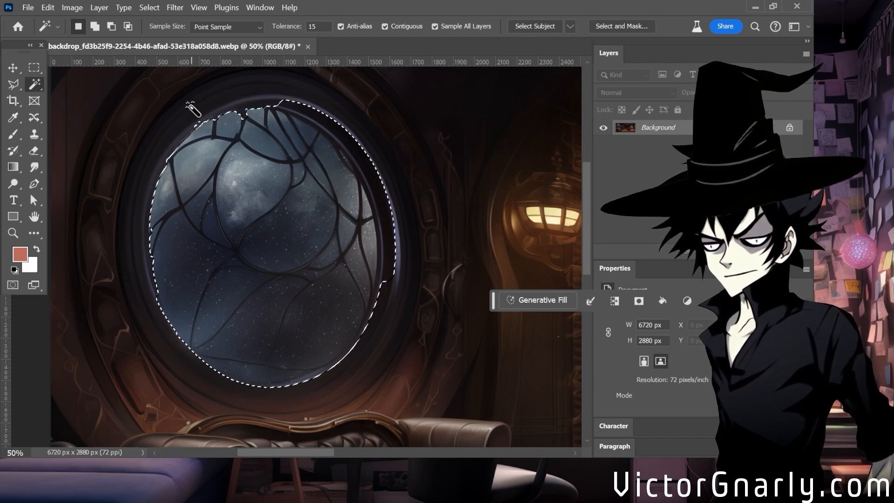
{"action": "key", "text": "l"}
{"action": "scroll", "coordinate": [325, 213], "scroll_direction": "up", "scroll_amount": 2}
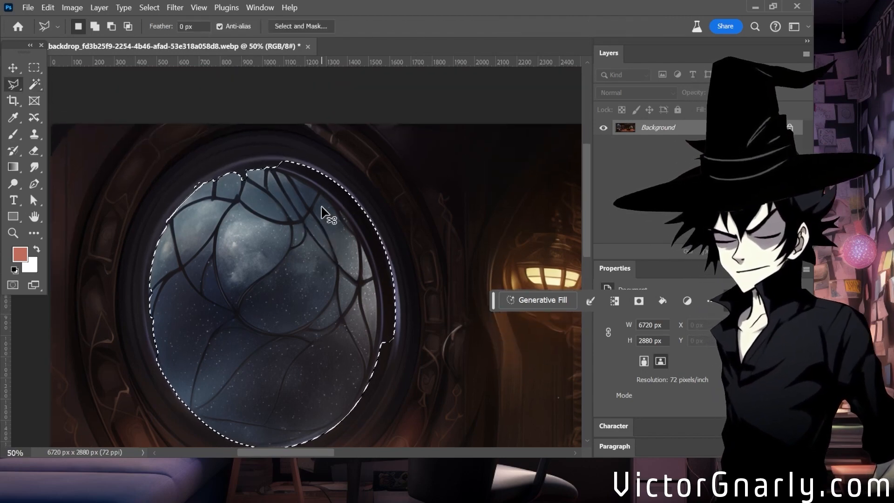
{"action": "scroll", "coordinate": [324, 208], "scroll_direction": "down", "scroll_amount": 3}
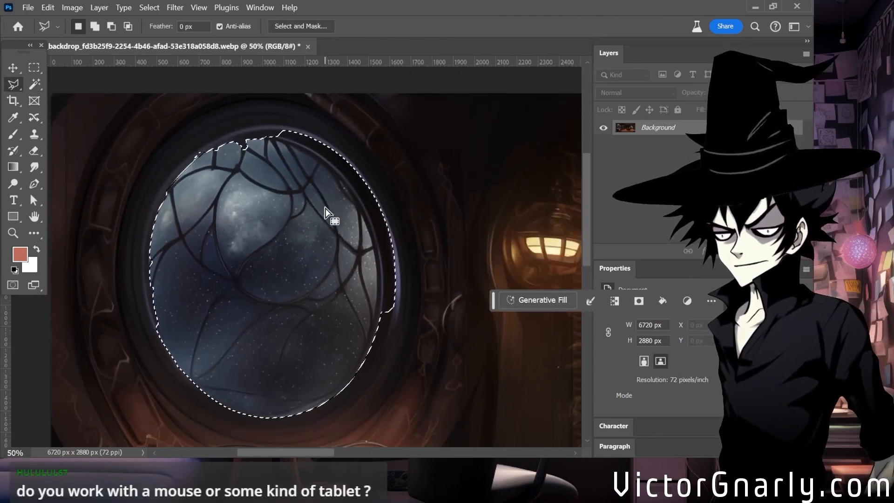
{"action": "key", "text": "ctrl+d"}
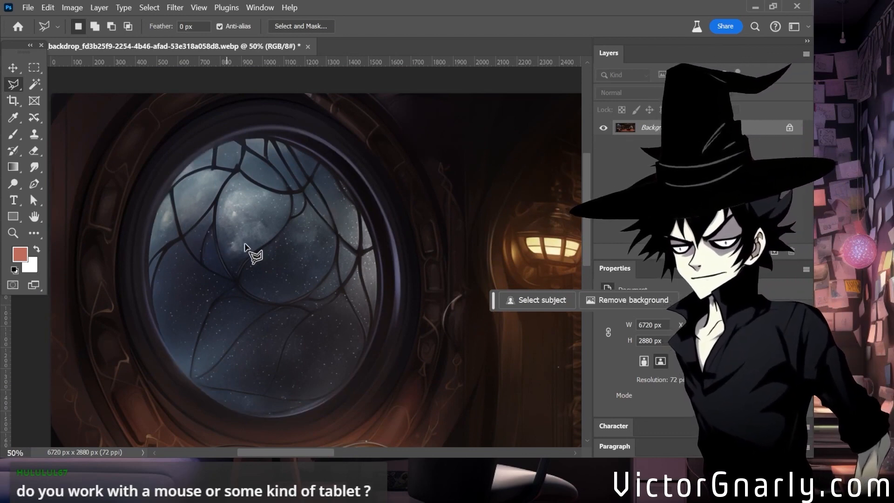
Draw an elliptical selection of about 1083 × 1259 px over the glass of the round window.
{"action": "left_click", "coordinate": [14, 85]}
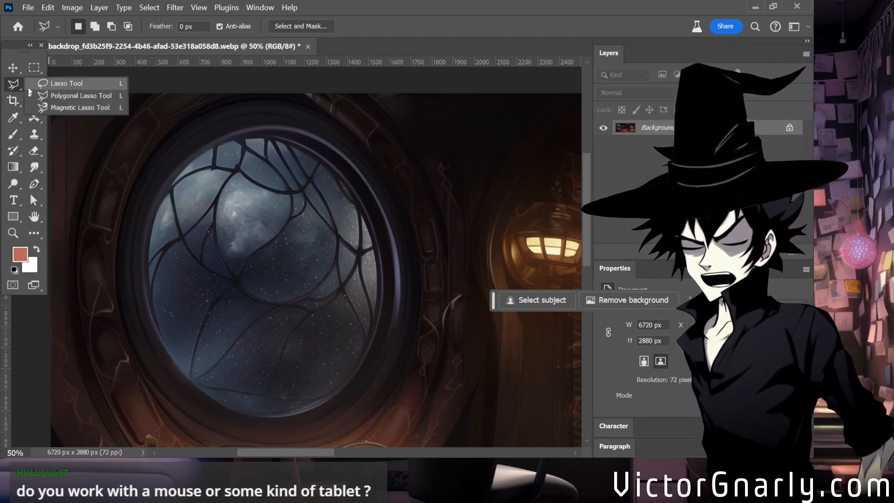
{"action": "left_click", "coordinate": [32, 69]}
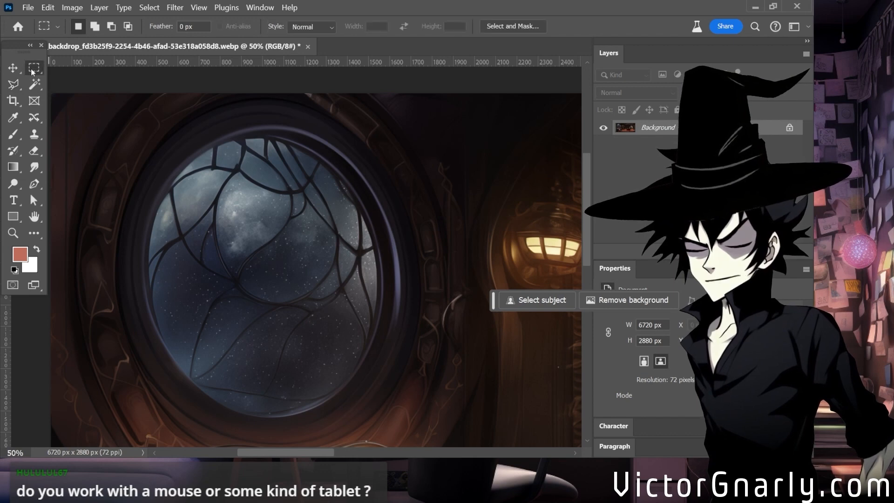
{"action": "left_click", "coordinate": [65, 81]}
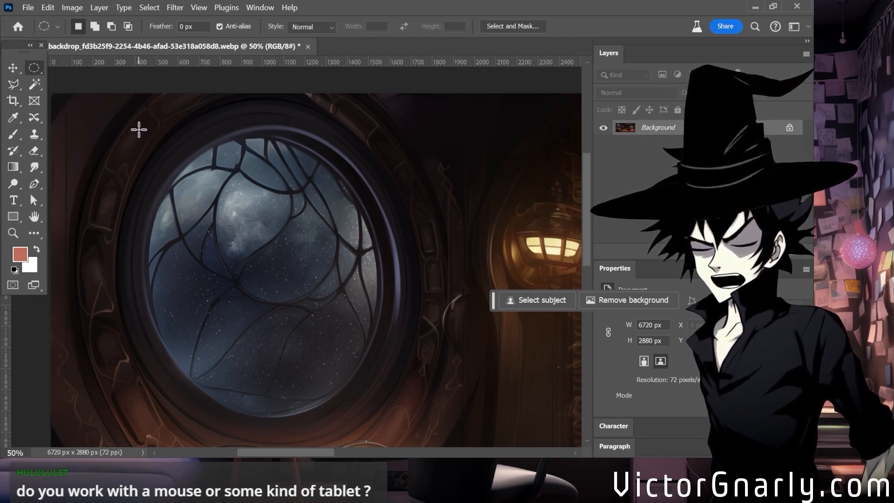
{"action": "left_click_drag", "start_coordinate": [139, 129], "coordinate": [326, 369]}
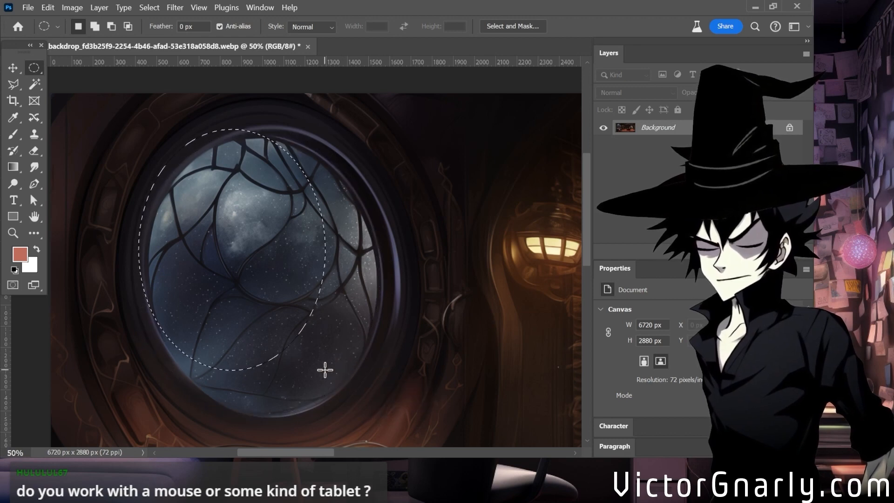
{"action": "left_click", "coordinate": [340, 137]}
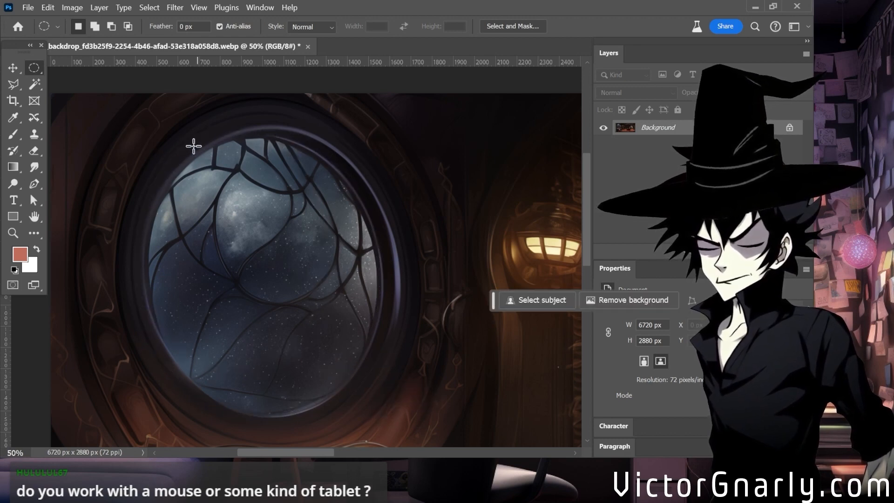
{"action": "left_click_drag", "start_coordinate": [149, 146], "coordinate": [375, 411]}
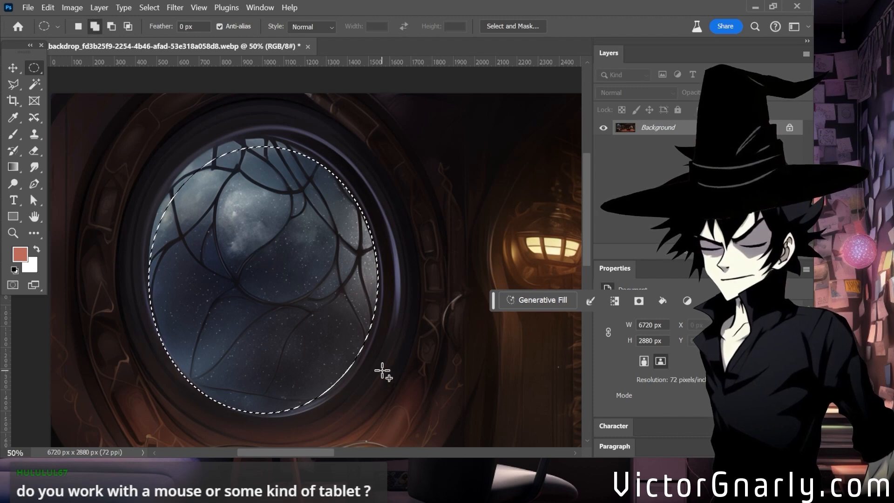
Add a new layer, fill the elliptical selection on it with the salmon foreground colour, and deselect.
{"action": "key", "text": "ctrl+j"}
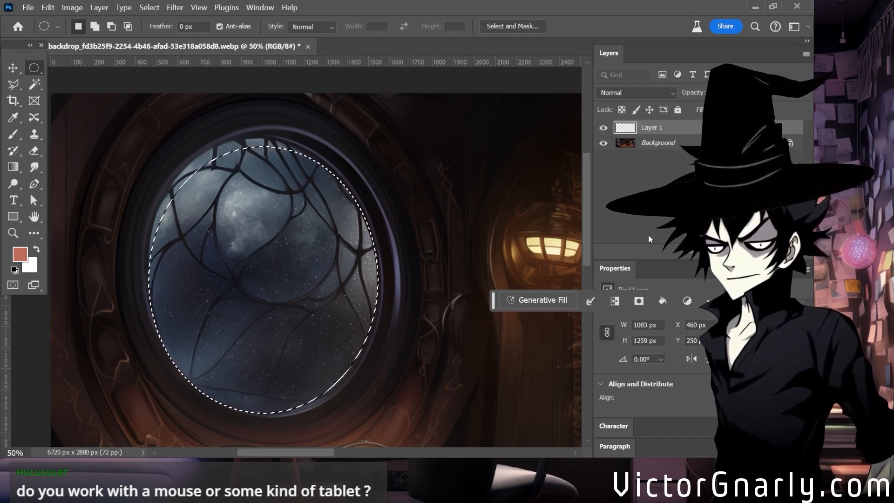
{"action": "left_click", "coordinate": [13, 166]}
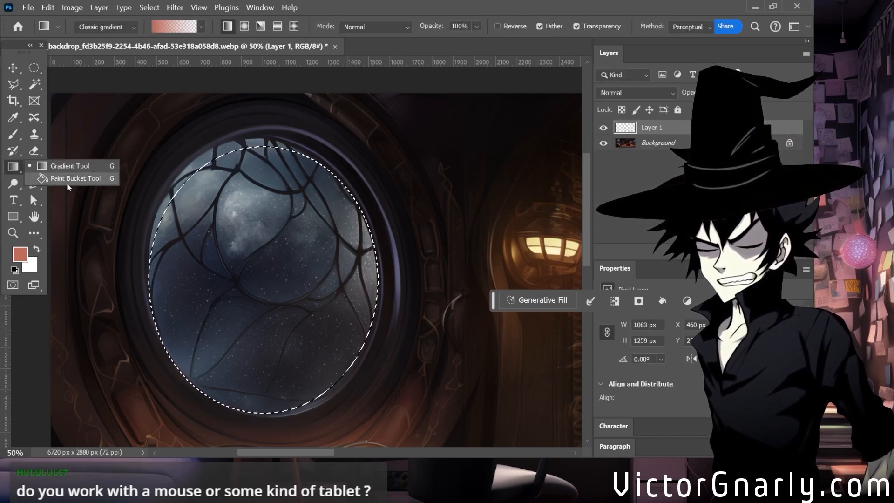
{"action": "left_click", "coordinate": [68, 179]}
{"action": "left_click", "coordinate": [288, 249]}
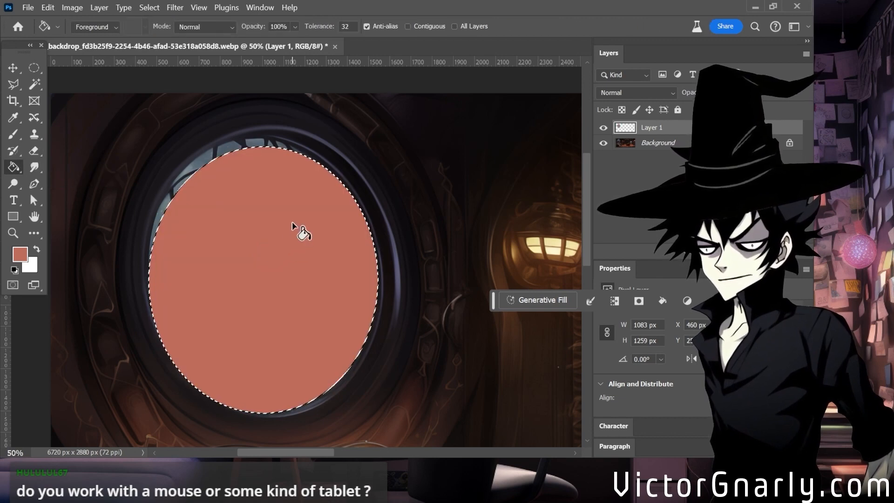
{"action": "key", "text": "ctrl+d"}
Draw another elliptical selection of about 1033 × 1207 px that covers the glass still exposed along the window's upper-left edge.
{"action": "key", "text": "m"}
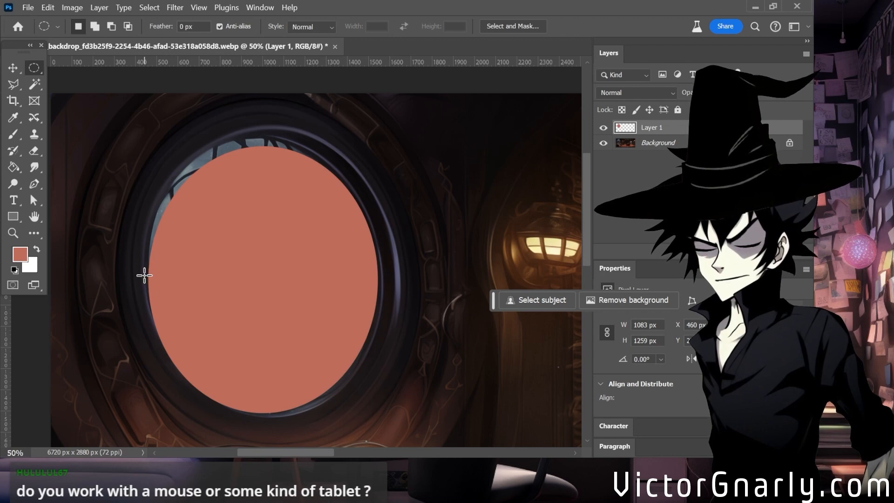
{"action": "left_click_drag", "start_coordinate": [143, 276], "coordinate": [366, 109]}
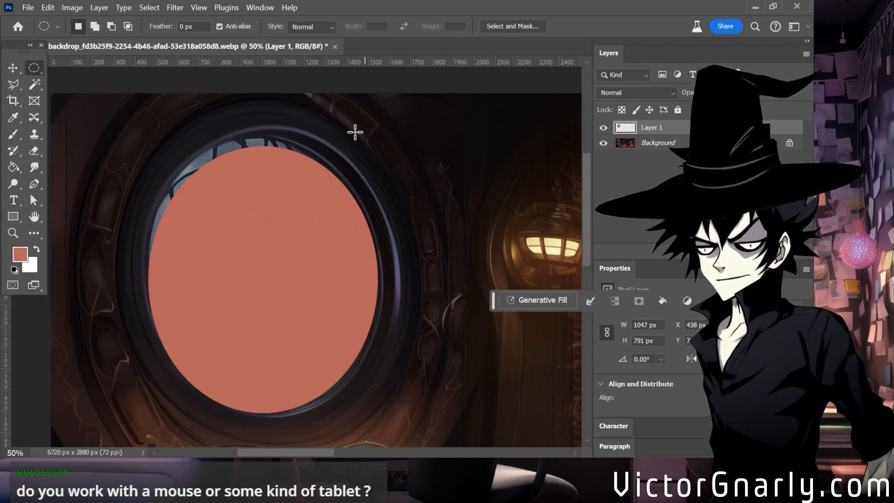
{"action": "key", "text": "ctrl+d"}
{"action": "left_click_drag", "start_coordinate": [368, 140], "coordinate": [149, 384]}
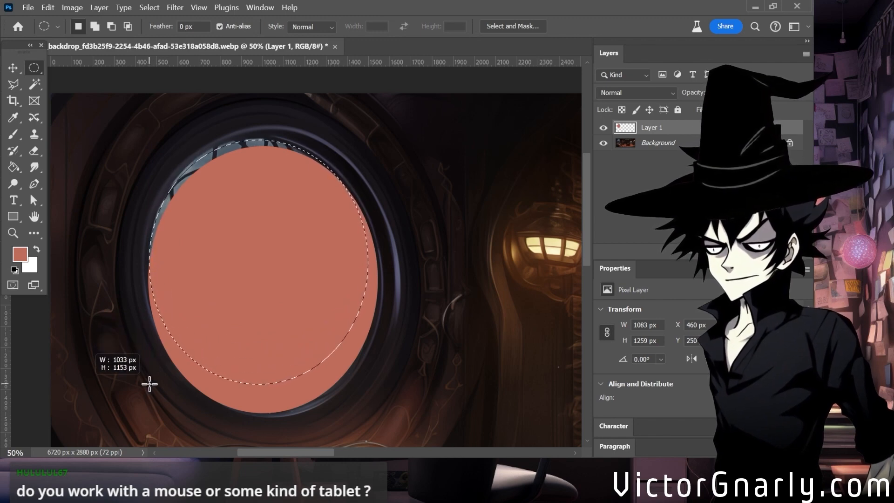
{"action": "left_click_drag", "start_coordinate": [149, 384], "coordinate": [150, 395]}
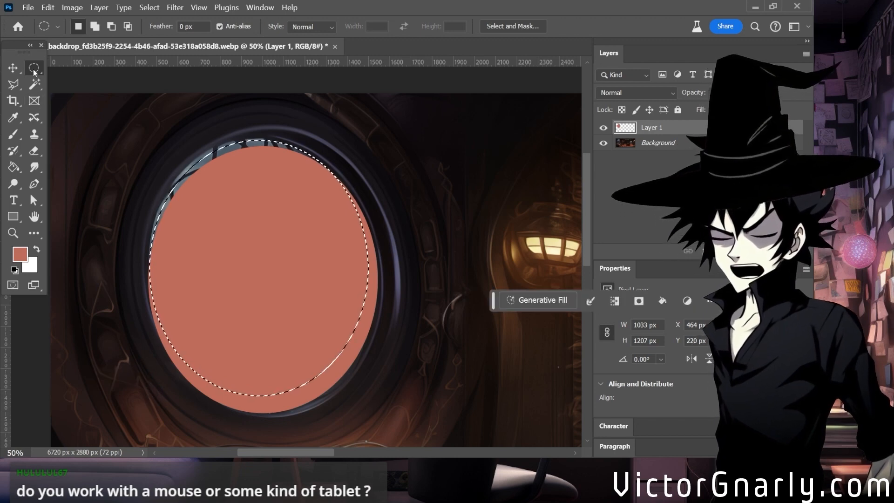
Nudge the elliptical selection up and left to X 458 px, Y 212 px so it follows the glass edge.
{"action": "key", "text": "Up"}
{"action": "key", "text": "Up"}
{"action": "key", "text": "Up"}
{"action": "key", "text": "Up"}
{"action": "key", "text": "Up"}
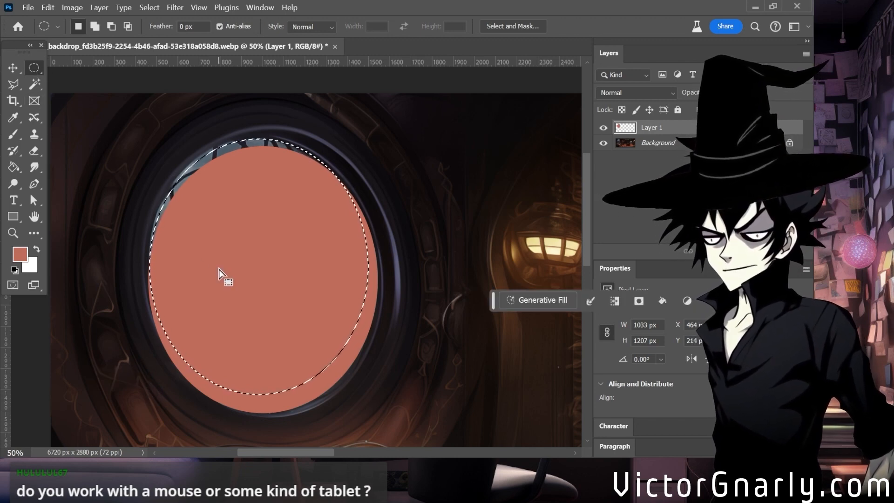
{"action": "key", "text": "Left"}
{"action": "key", "text": "Left"}
{"action": "key", "text": "Left"}
{"action": "key", "text": "Down"}
{"action": "key", "text": "Down"}
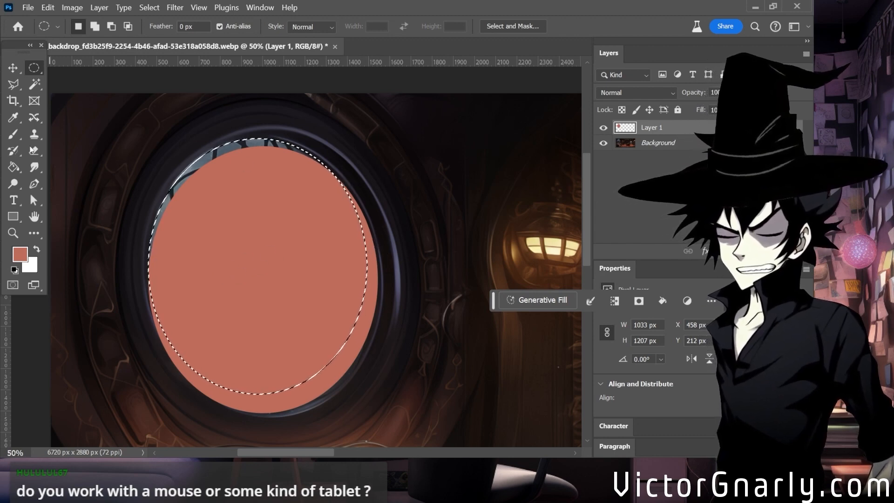
Fill the nudged selection on Layer 1 with the foreground colour, deselect, and compare the filled shape with the glass underneath.
{"action": "left_click", "coordinate": [19, 166]}
{"action": "left_click", "coordinate": [232, 147]}
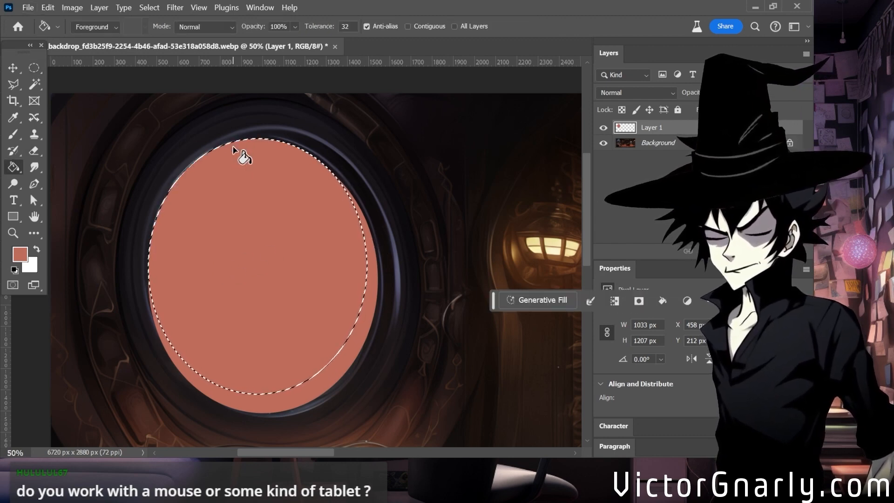
{"action": "key", "text": "ctrl+d"}
{"action": "scroll", "coordinate": [292, 280], "scroll_direction": "down", "scroll_amount": 1}
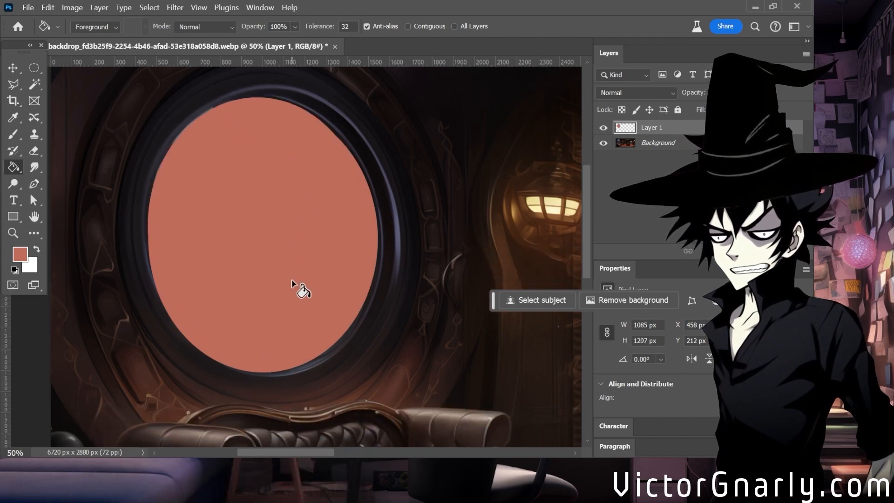
{"action": "scroll", "coordinate": [393, 272], "scroll_direction": "up", "scroll_amount": 1}
{"action": "left_click", "coordinate": [608, 131]}
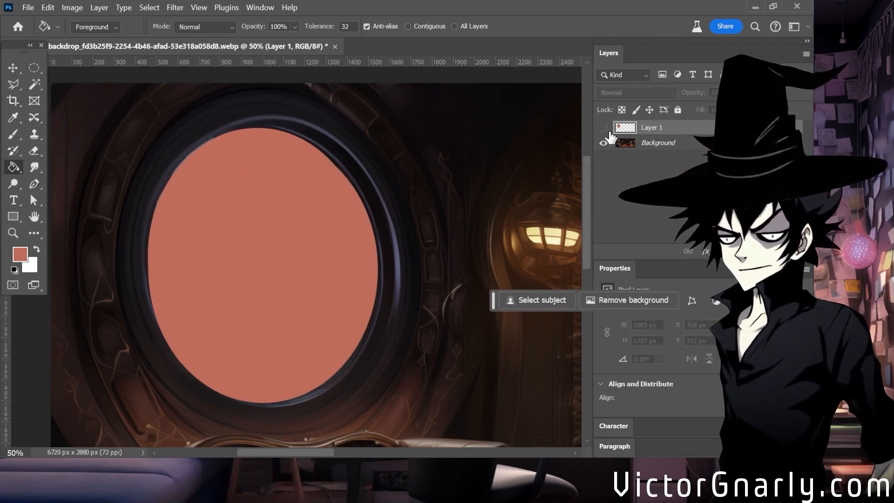
{"action": "left_click", "coordinate": [608, 131]}
{"action": "left_click", "coordinate": [608, 132]}
{"action": "left_click", "coordinate": [608, 132]}
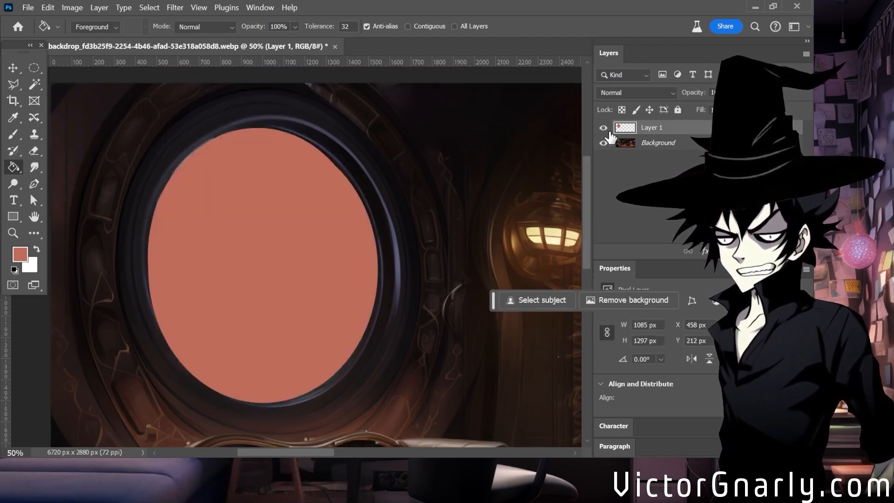
Patch the upper-right edge of the salmon shape with a filled polygonal selection about 471 × 349 px, and deselect.
{"action": "left_click", "coordinate": [19, 83]}
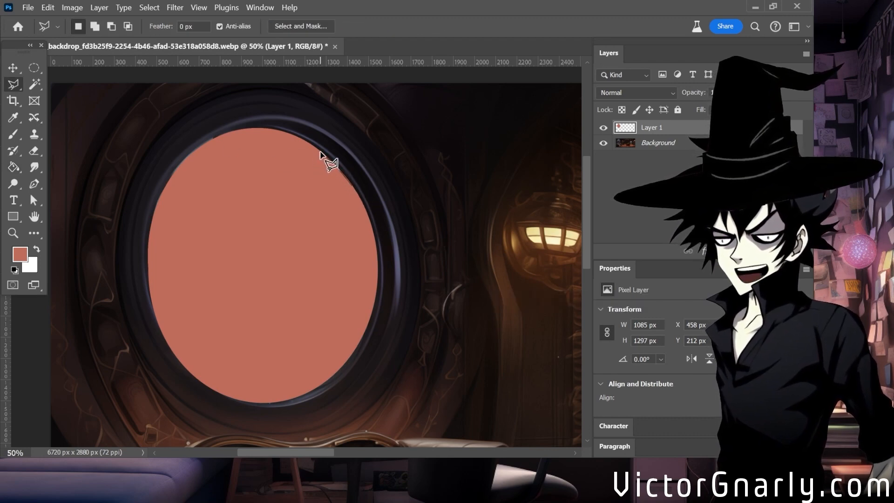
{"action": "left_click", "coordinate": [367, 226]}
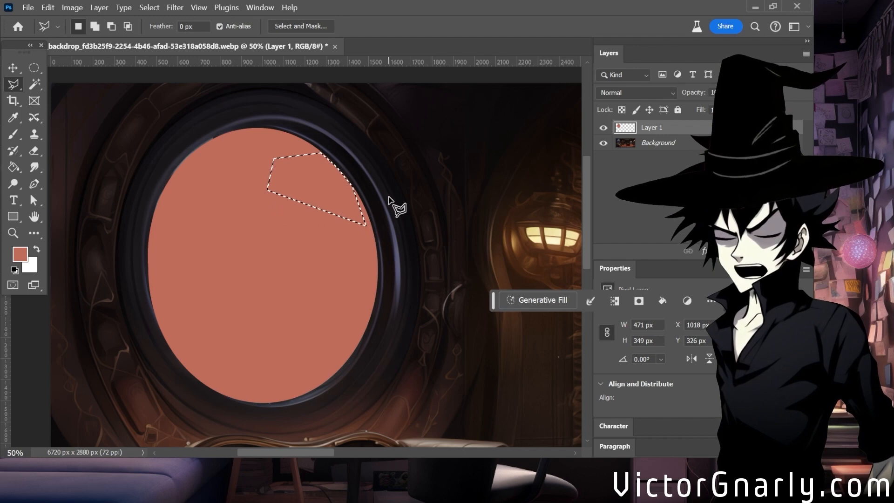
{"action": "left_click", "coordinate": [13, 134]}
{"action": "left_click", "coordinate": [13, 167]}
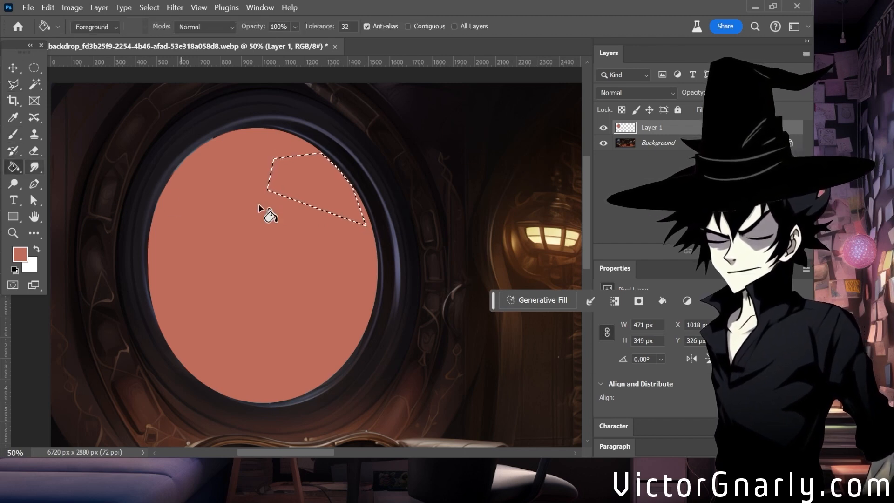
{"action": "key", "text": "ctrl+d"}
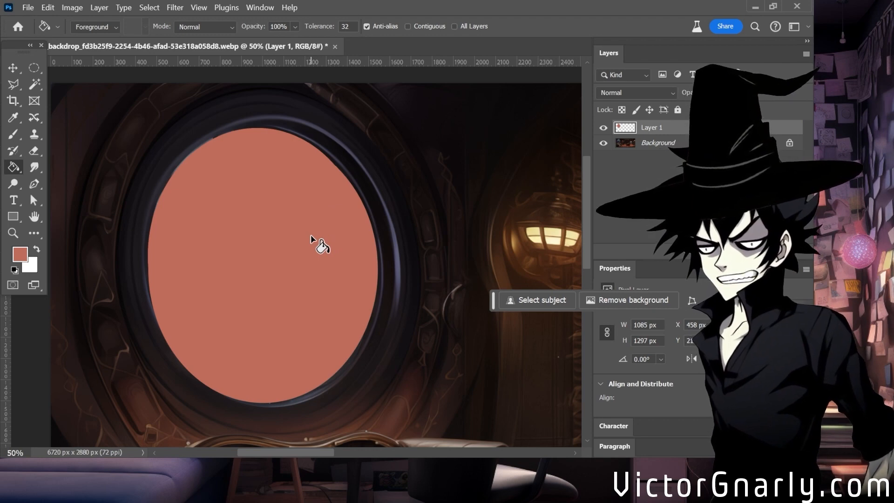
Load the outline of Layer 1's salmon shape as a selection and convert the Background into a regular layer.
{"action": "scroll", "coordinate": [311, 235], "scroll_direction": "up", "scroll_amount": 2}
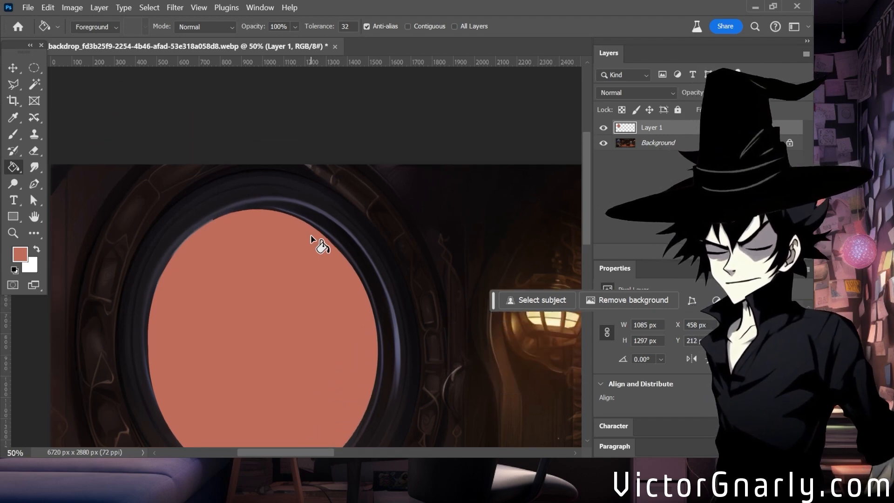
{"action": "scroll", "coordinate": [310, 236], "scroll_direction": "down", "scroll_amount": 2}
{"action": "key", "text": "ctrl+minus"}
{"action": "scroll", "coordinate": [336, 278], "scroll_direction": "down", "scroll_amount": 5}
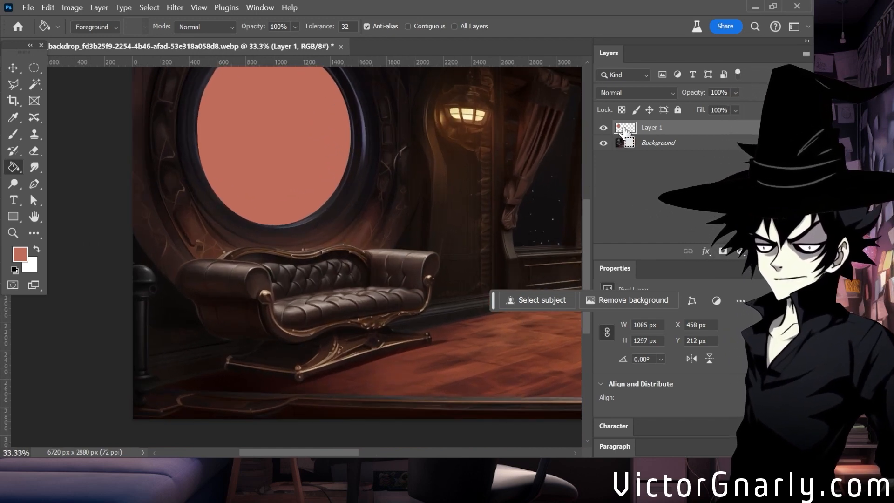
{"action": "left_click", "coordinate": [624, 132], "text": "ctrl"}
{"action": "scroll", "coordinate": [494, 186], "scroll_direction": "up", "scroll_amount": 1}
{"action": "left_click", "coordinate": [661, 144]}
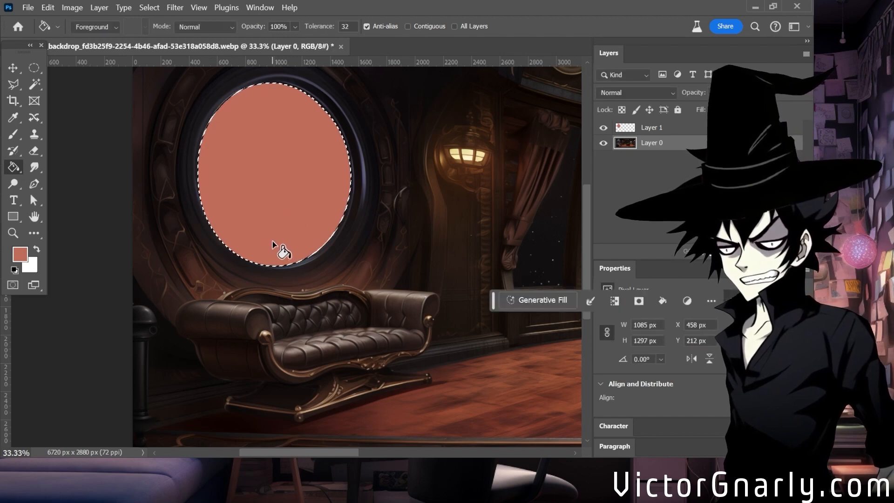
Hide Layer 1 and invert the selection to cover everything except the round window's glass.
{"action": "scroll", "coordinate": [273, 239], "scroll_direction": "up", "scroll_amount": 2}
{"action": "scroll", "coordinate": [274, 231], "scroll_direction": "down", "scroll_amount": 2}
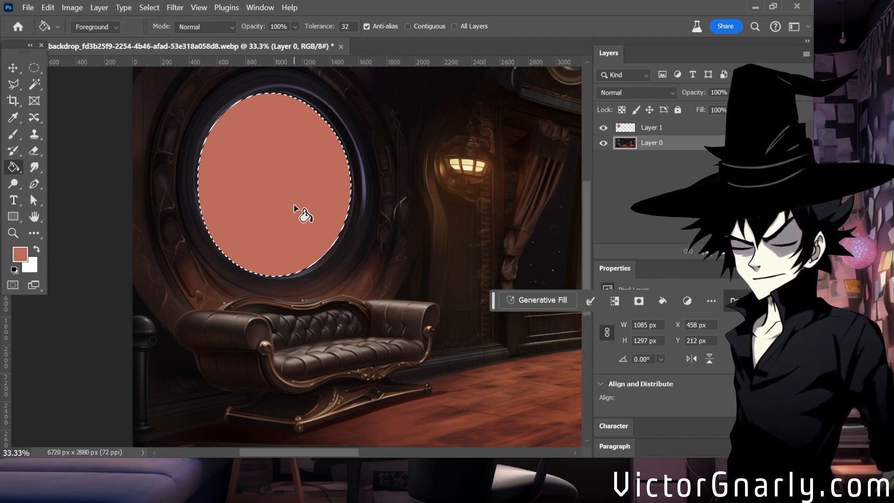
{"action": "left_click", "coordinate": [603, 128]}
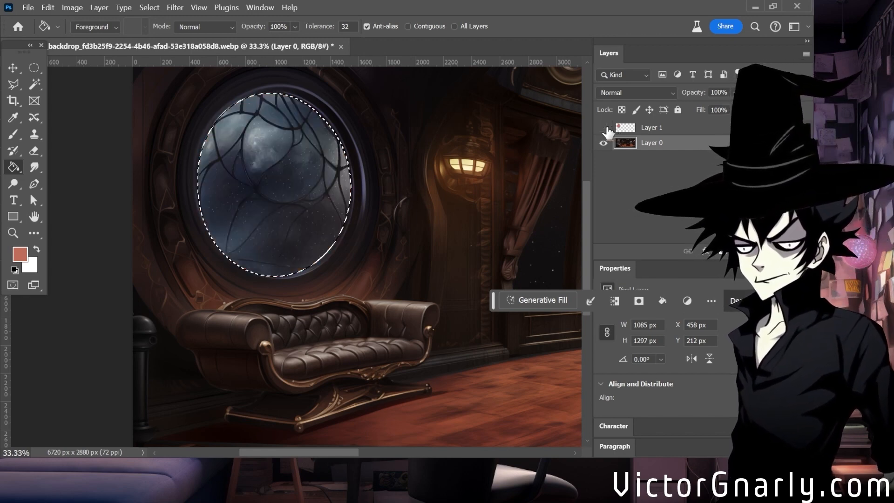
{"action": "scroll", "coordinate": [386, 206], "scroll_direction": "up", "scroll_amount": 1}
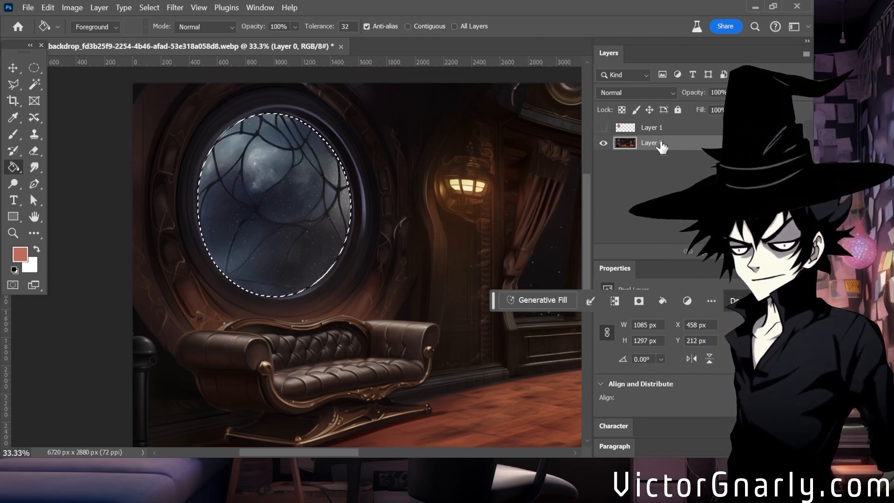
{"action": "left_click", "coordinate": [34, 83]}
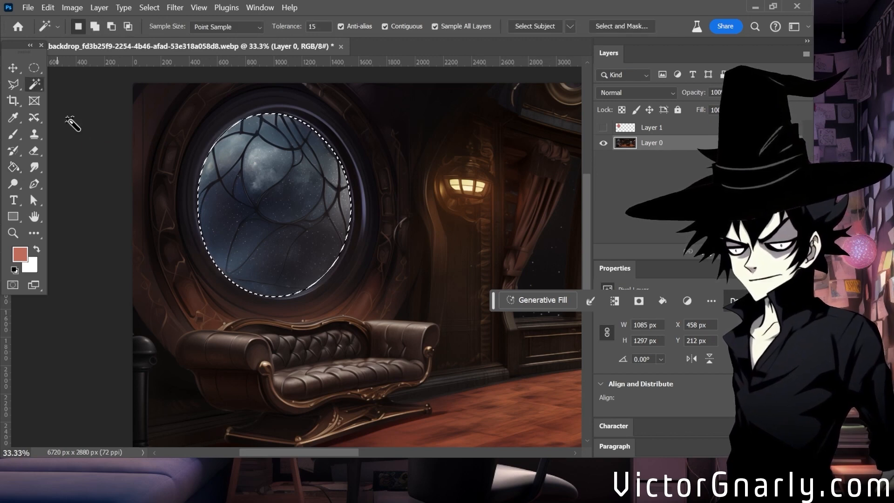
{"action": "right_click", "coordinate": [40, 87]}
{"action": "left_click", "coordinate": [41, 87]}
{"action": "right_click", "coordinate": [254, 219]}
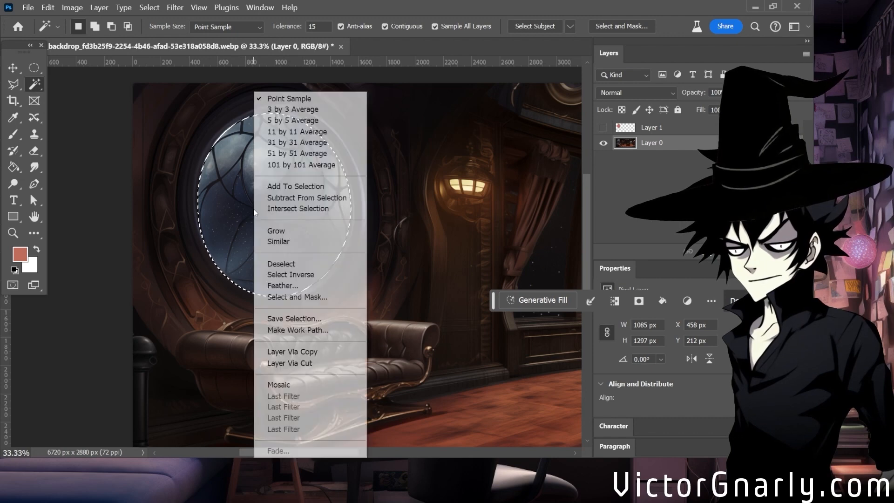
{"action": "left_click", "coordinate": [316, 276]}
{"action": "scroll", "coordinate": [274, 271], "scroll_direction": "down", "scroll_amount": 2}
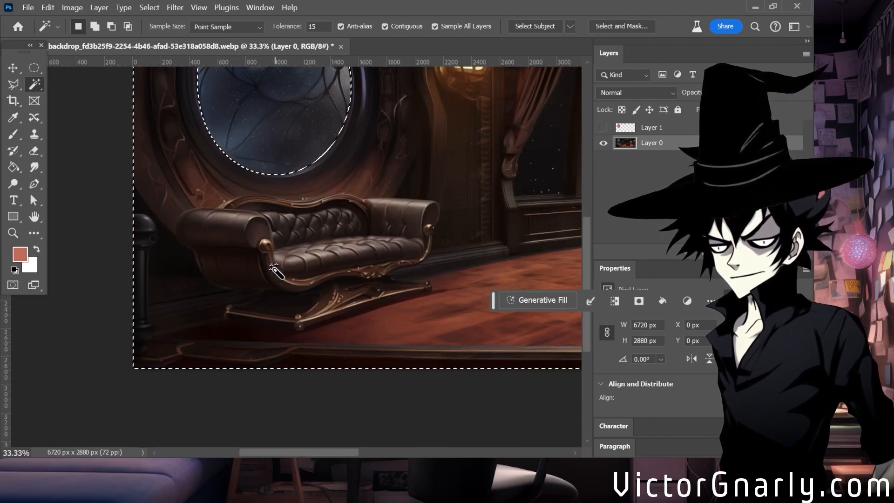
{"action": "scroll", "coordinate": [271, 270], "scroll_direction": "up", "scroll_amount": 3}
{"action": "scroll", "coordinate": [361, 400], "scroll_direction": "down", "scroll_amount": 2}
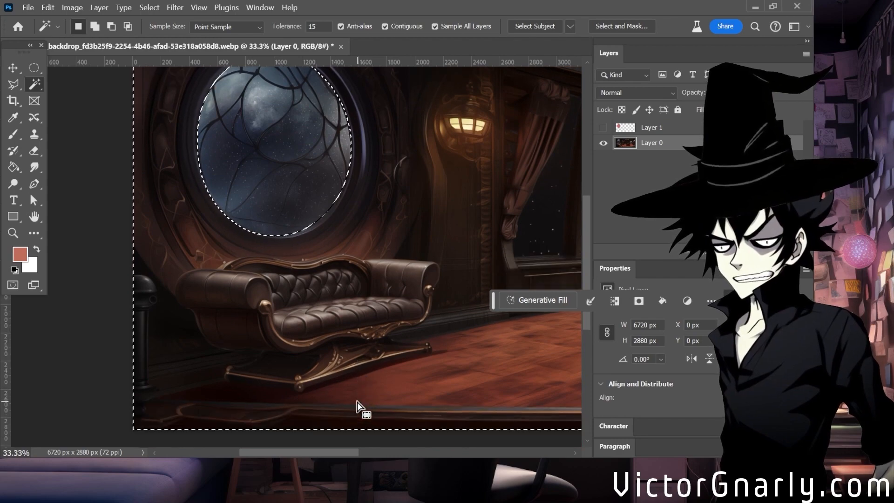
{"action": "scroll", "coordinate": [351, 303], "scroll_direction": "up", "scroll_amount": 2}
{"action": "key", "text": "ctrl+minus"}
{"action": "key", "text": "ctrl+minus"}
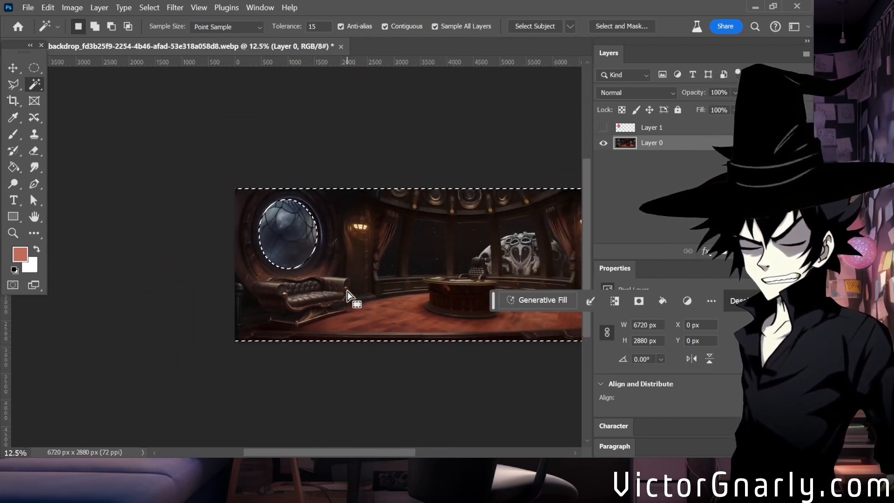
{"action": "key", "text": "ctrl+plus"}
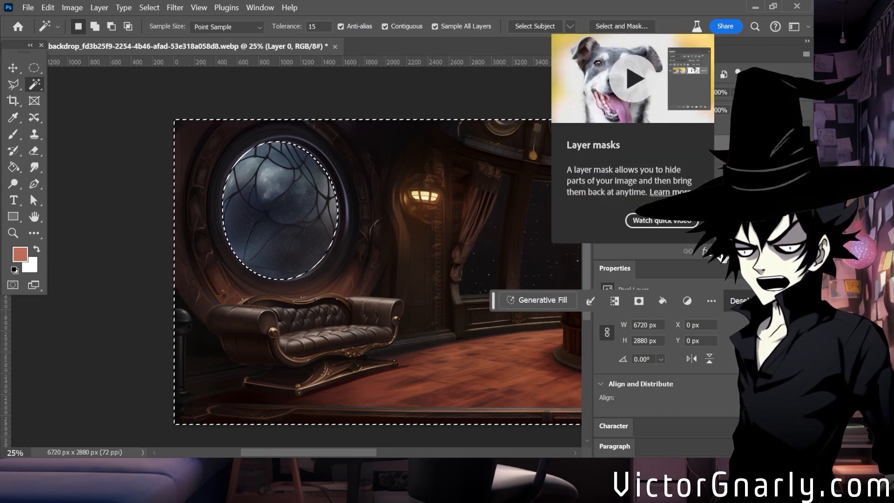
Add a layer mask to Layer 0 from the inverted selection so the round window's glass is cut out.
{"action": "left_click", "coordinate": [719, 252]}
{"action": "key", "text": "ctrl+plus"}
{"action": "key", "text": "ctrl+plus"}
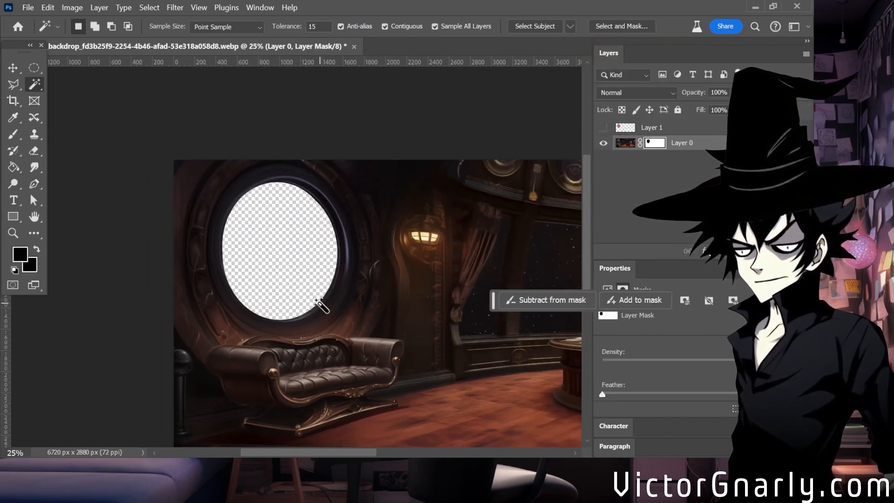
{"action": "key", "text": "ctrl+minus"}
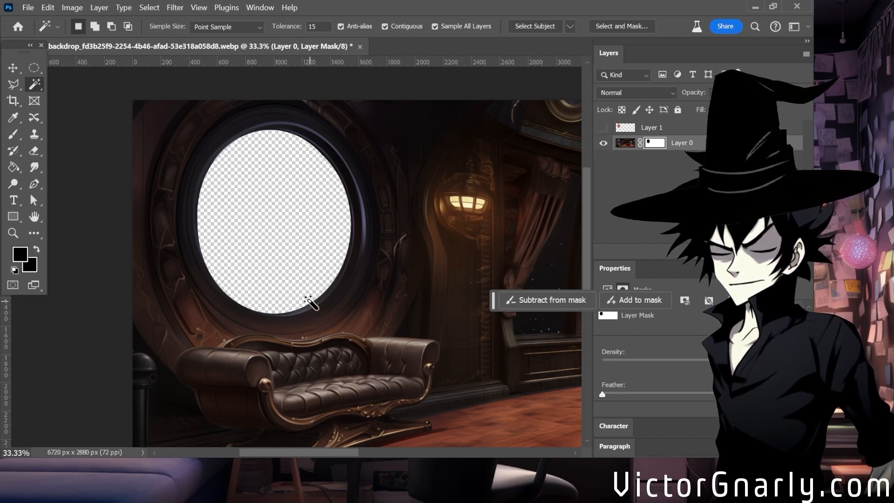
Examine the masked window, the sofa and the desk area across the width of the background.
{"action": "scroll", "coordinate": [291, 291], "scroll_direction": "down", "scroll_amount": 3}
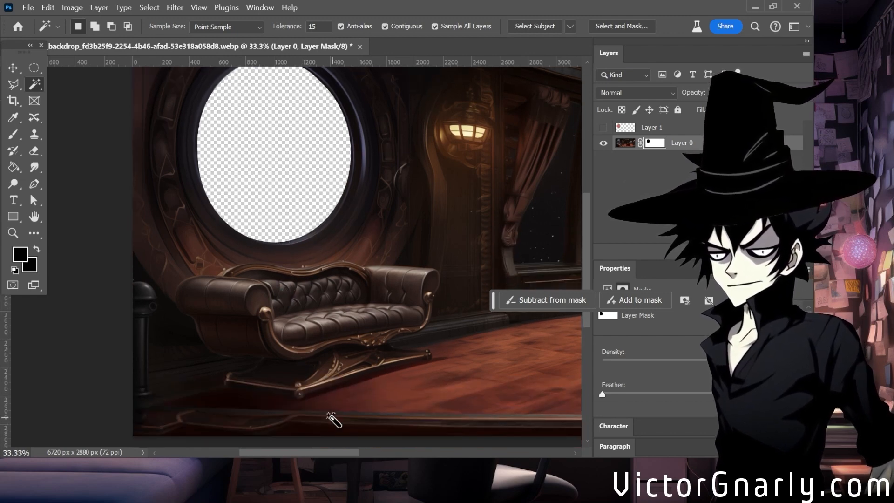
{"action": "scroll", "coordinate": [334, 421], "scroll_direction": "up", "scroll_amount": 2}
{"action": "left_click_drag", "start_coordinate": [324, 458], "coordinate": [282, 451]}
{"action": "scroll", "coordinate": [334, 321], "scroll_direction": "down", "scroll_amount": 2}
{"action": "scroll", "coordinate": [253, 360], "scroll_direction": "up", "scroll_amount": 1}
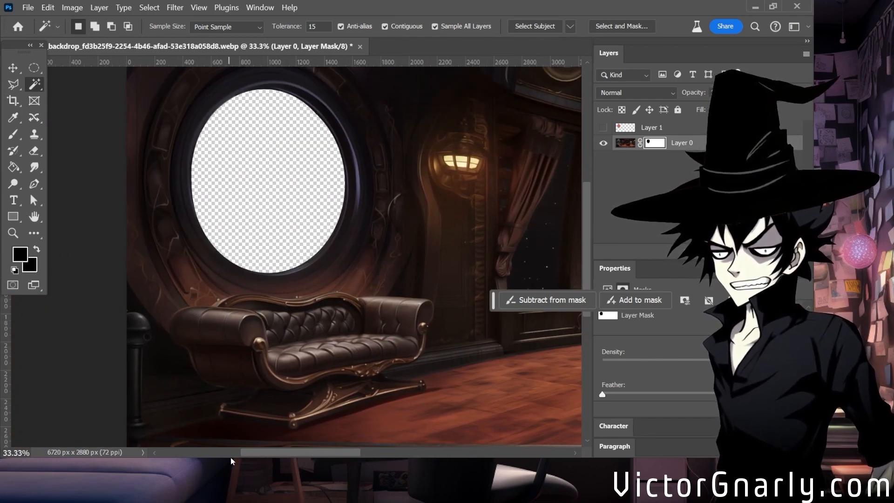
{"action": "left_click_drag", "start_coordinate": [251, 457], "coordinate": [342, 458]}
{"action": "scroll", "coordinate": [318, 364], "scroll_direction": "down", "scroll_amount": 1}
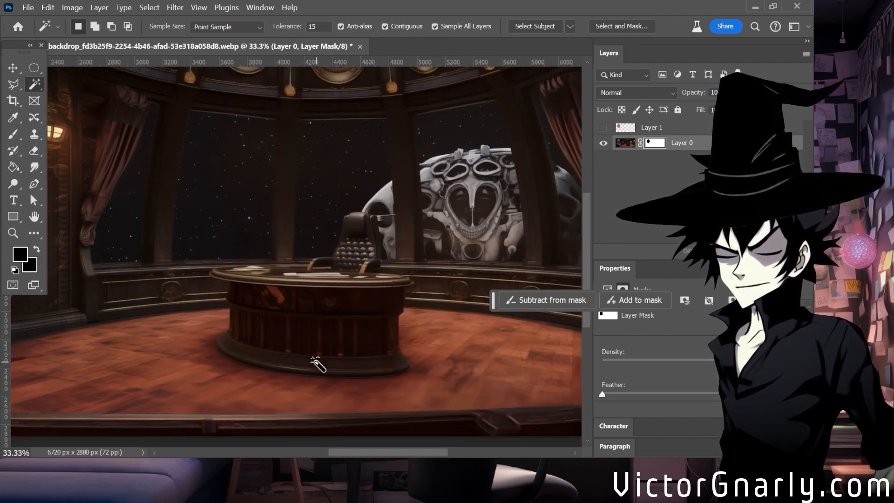
{"action": "scroll", "coordinate": [318, 365], "scroll_direction": "down", "scroll_amount": 3}
{"action": "scroll", "coordinate": [315, 348], "scroll_direction": "up", "scroll_amount": 3}
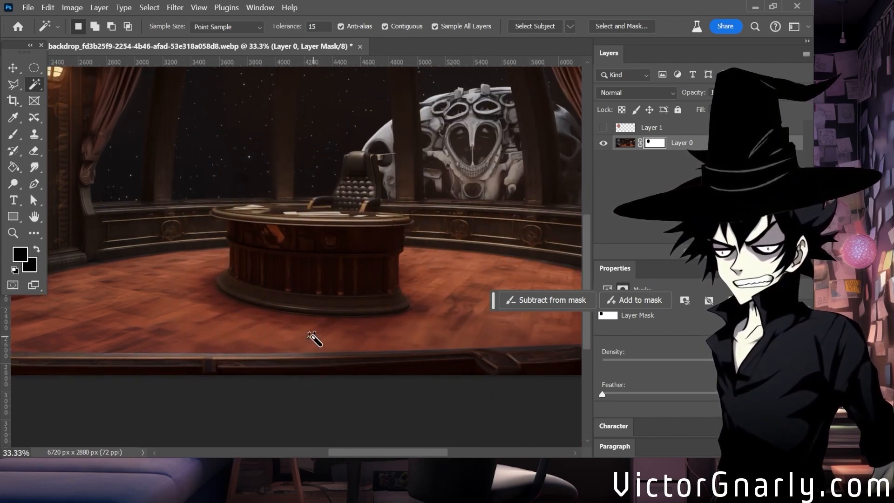
{"action": "scroll", "coordinate": [314, 338], "scroll_direction": "down", "scroll_amount": 2}
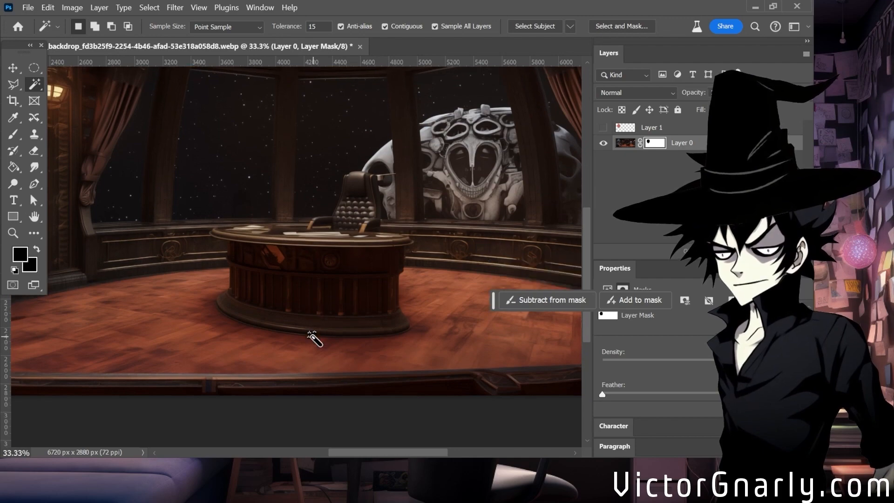
Select the round wooden desk with the Quick Selection tool, from its front panels up to the desktop.
{"action": "scroll", "coordinate": [313, 332], "scroll_direction": "up", "scroll_amount": 2}
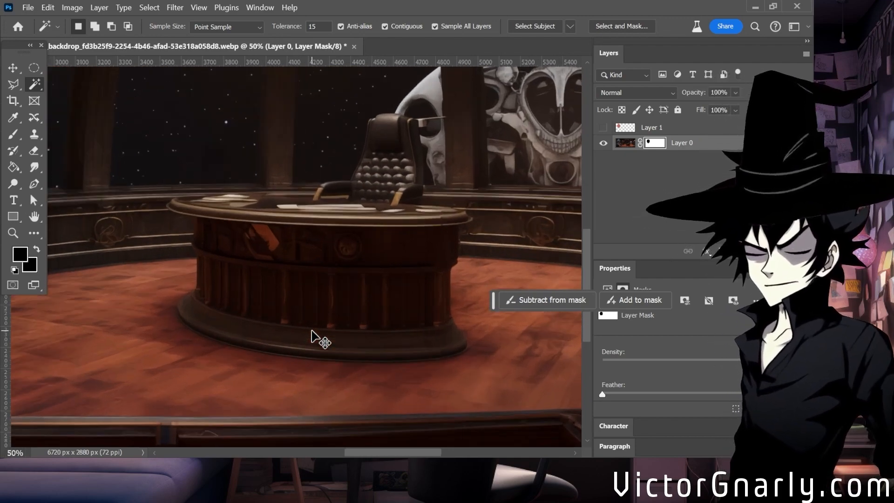
{"action": "scroll", "coordinate": [300, 340], "scroll_direction": "down", "scroll_amount": 1}
{"action": "scroll", "coordinate": [302, 342], "scroll_direction": "up", "scroll_amount": 1}
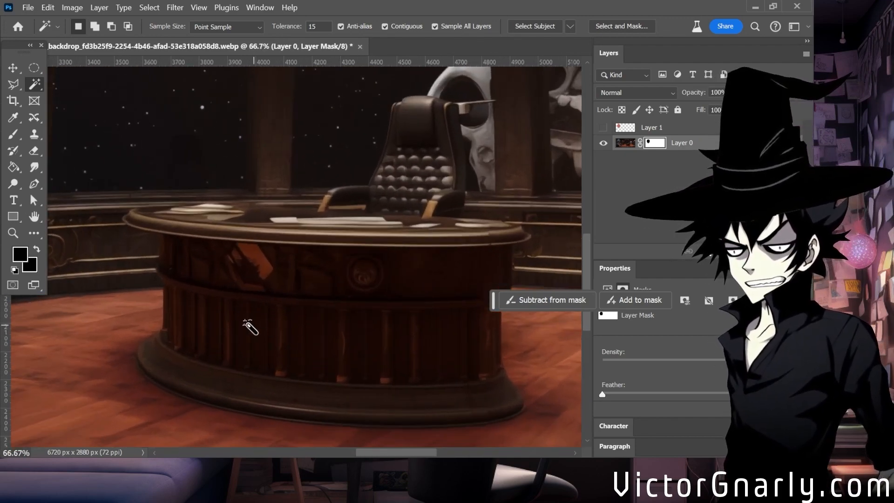
{"action": "right_click", "coordinate": [35, 91]}
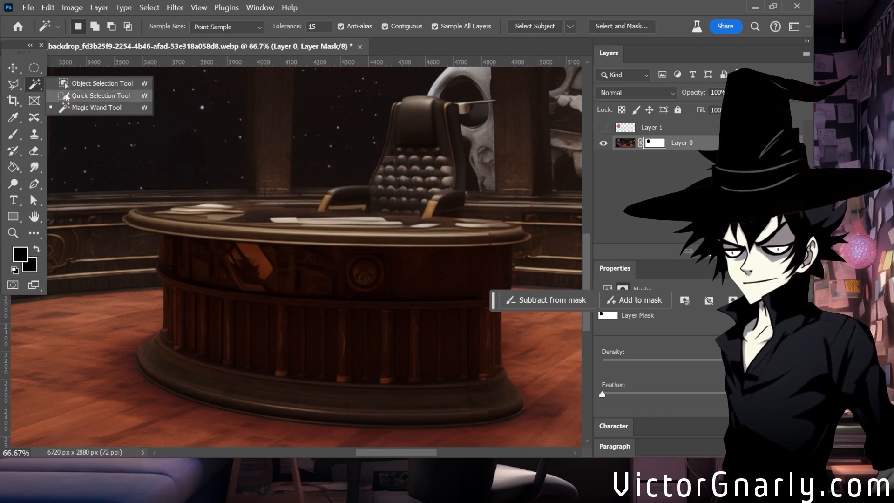
{"action": "left_click", "coordinate": [68, 94]}
{"action": "scroll", "coordinate": [225, 244], "scroll_direction": "up", "scroll_amount": 1}
{"action": "scroll", "coordinate": [348, 334], "scroll_direction": "down", "scroll_amount": 1}
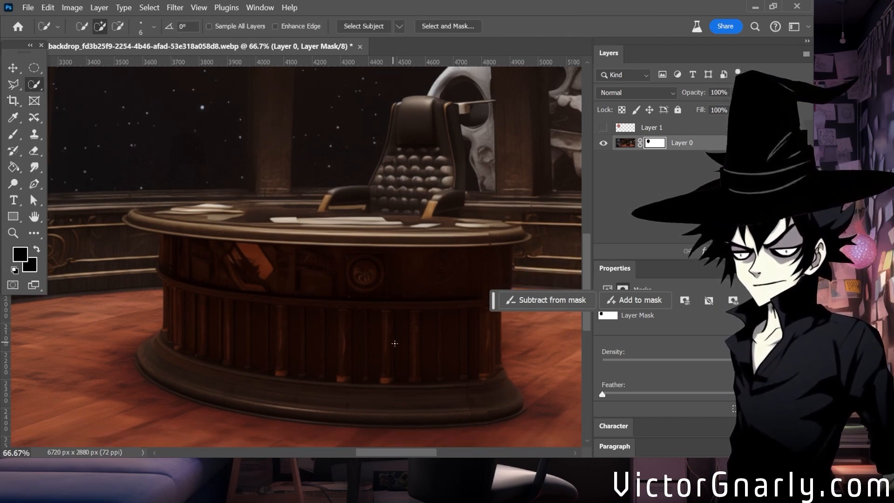
{"action": "mouse_move", "coordinate": [427, 326]}
{"action": "left_mouse_down"}
{"action": "mouse_move", "coordinate": [446, 267]}
{"action": "mouse_move", "coordinate": [483, 229]}
{"action": "mouse_move", "coordinate": [421, 225]}
{"action": "left_mouse_up"}
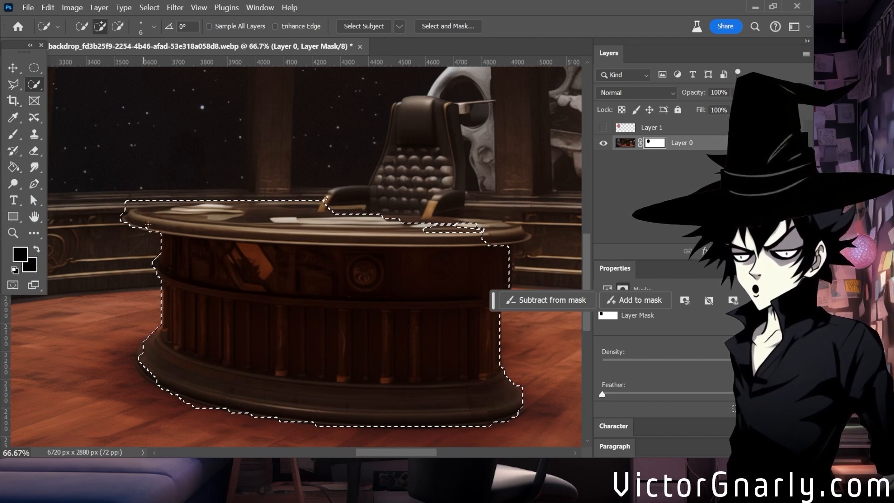
Extend the desk selection over the desktop's right end and the papers in front of the chair.
{"action": "scroll", "coordinate": [351, 283], "scroll_direction": "up", "scroll_amount": 1}
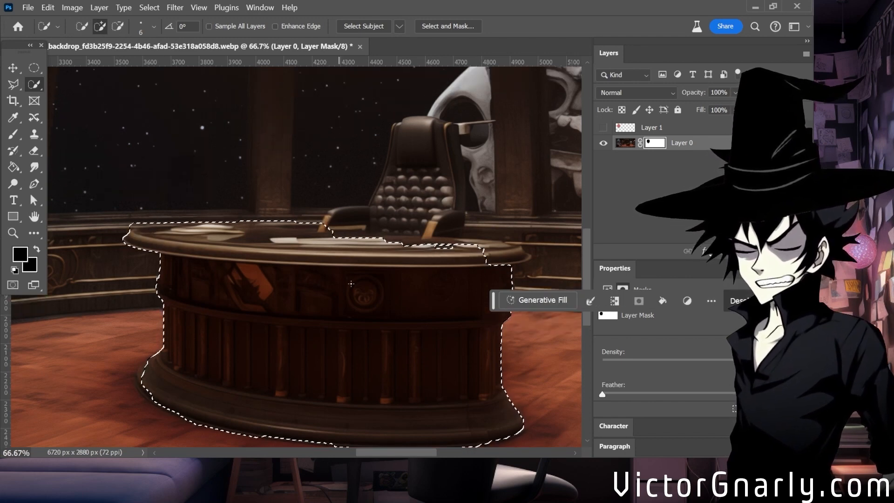
{"action": "left_click_drag", "start_coordinate": [492, 268], "coordinate": [515, 257]}
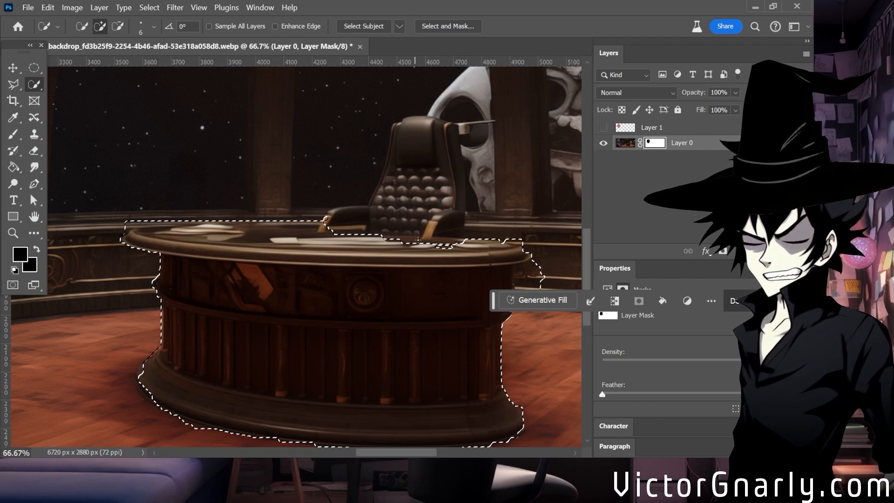
{"action": "left_click_drag", "start_coordinate": [357, 236], "coordinate": [353, 244]}
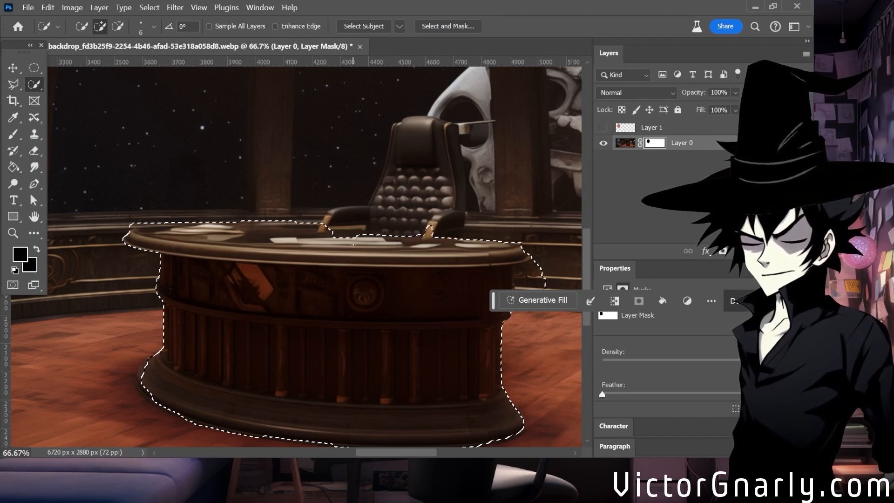
Fill the gap in the selection along the desktop's back edge beside the chair's left armrest with the Polygonal Lasso.
{"action": "left_click", "coordinate": [20, 106]}
{"action": "left_click", "coordinate": [13, 84]}
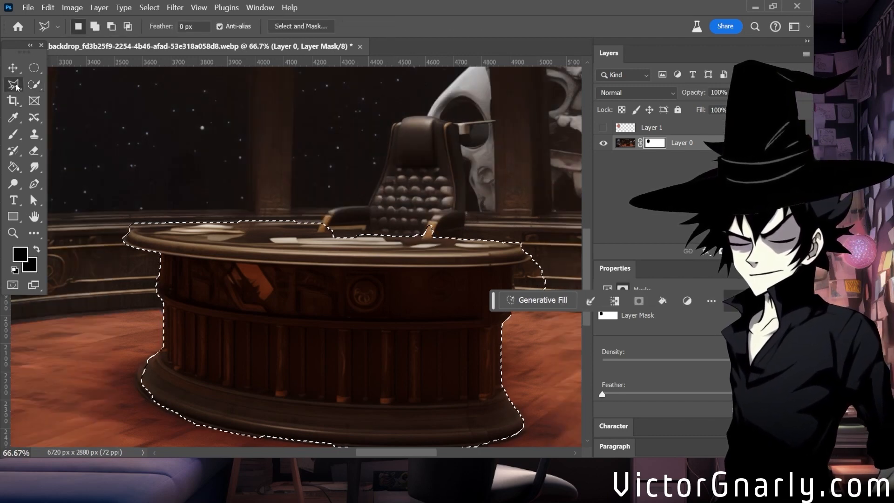
{"action": "left_click", "coordinate": [262, 221]}
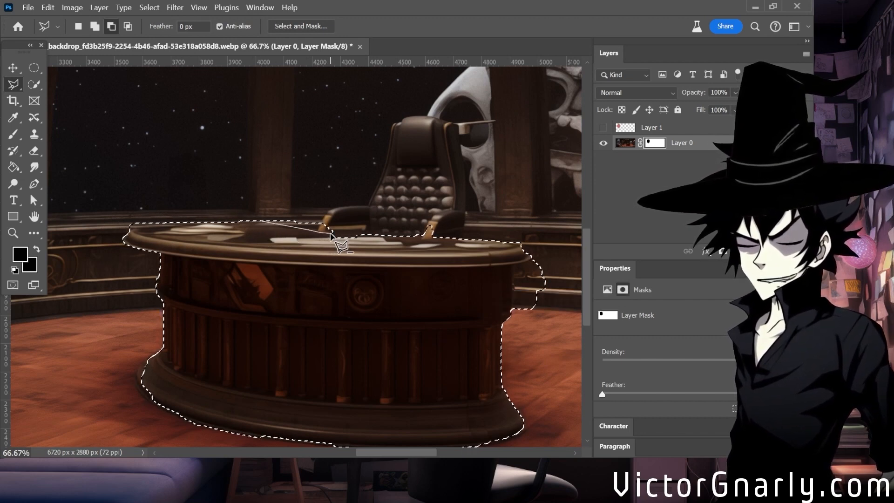
{"action": "left_click", "coordinate": [263, 199]}
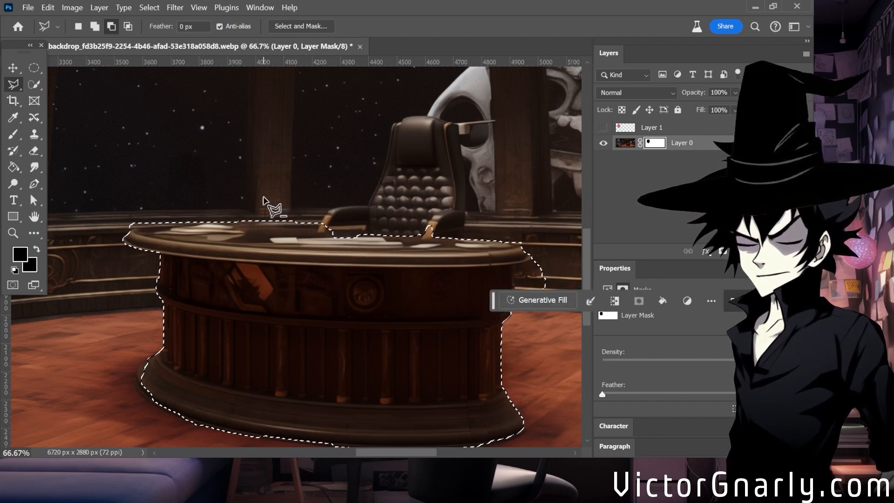
{"action": "left_click", "coordinate": [332, 235]}
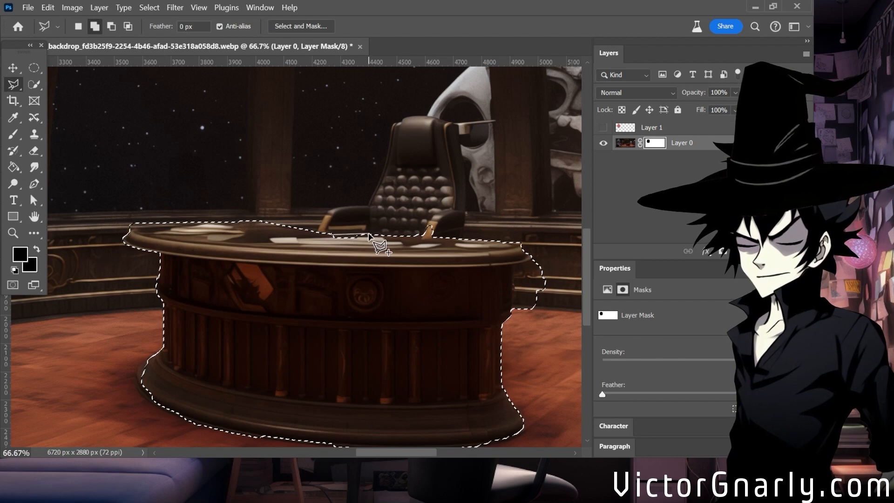
{"action": "double_click", "coordinate": [311, 241]}
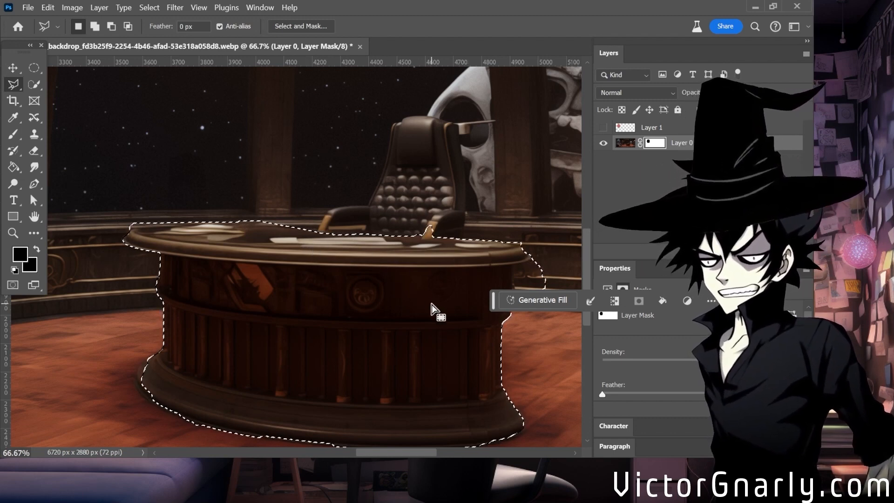
Refine the desk selection with the Quick Selection tool, adding the left edge of the base and subtracting wall panelling beside the right end.
{"action": "scroll", "coordinate": [432, 308], "scroll_direction": "down", "scroll_amount": 3}
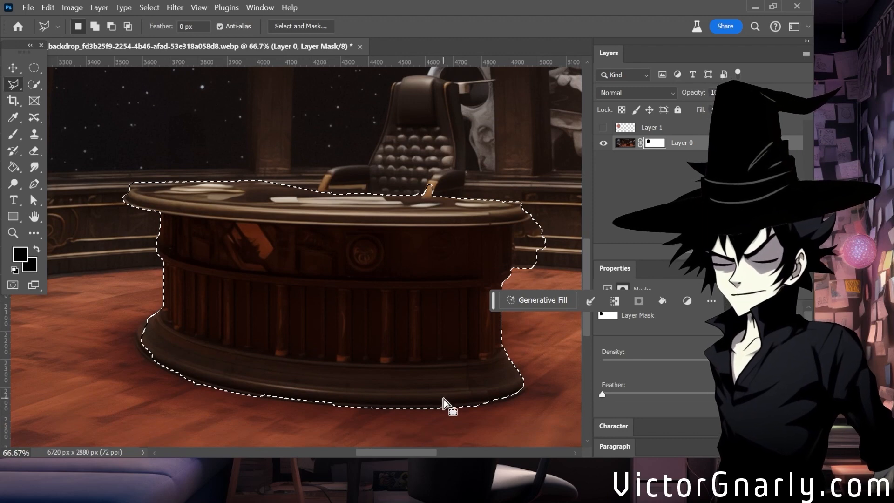
{"action": "left_click", "coordinate": [33, 84]}
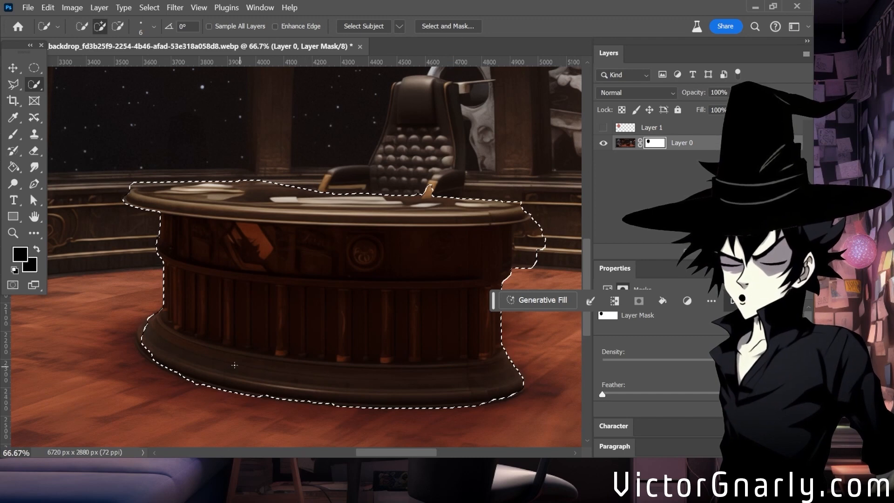
{"action": "key", "text": "alt"}
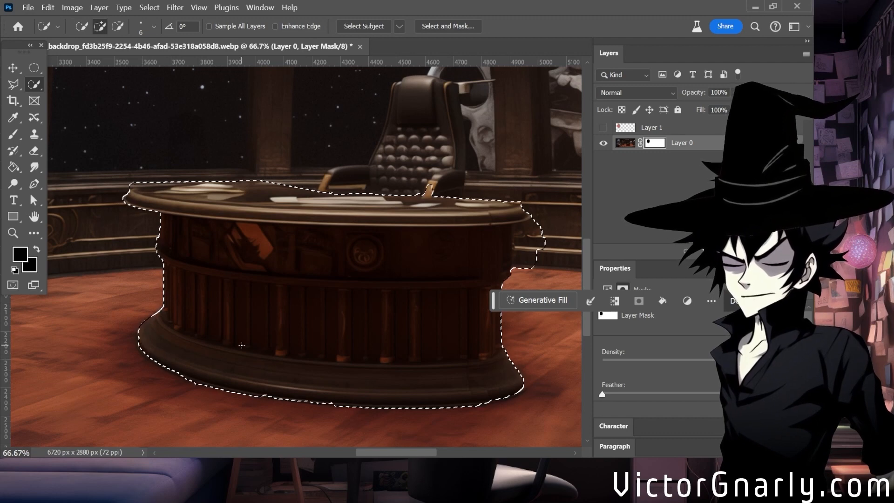
{"action": "scroll", "coordinate": [187, 316], "scroll_direction": "up", "scroll_amount": 3}
{"action": "scroll", "coordinate": [317, 367], "scroll_direction": "down", "scroll_amount": 2}
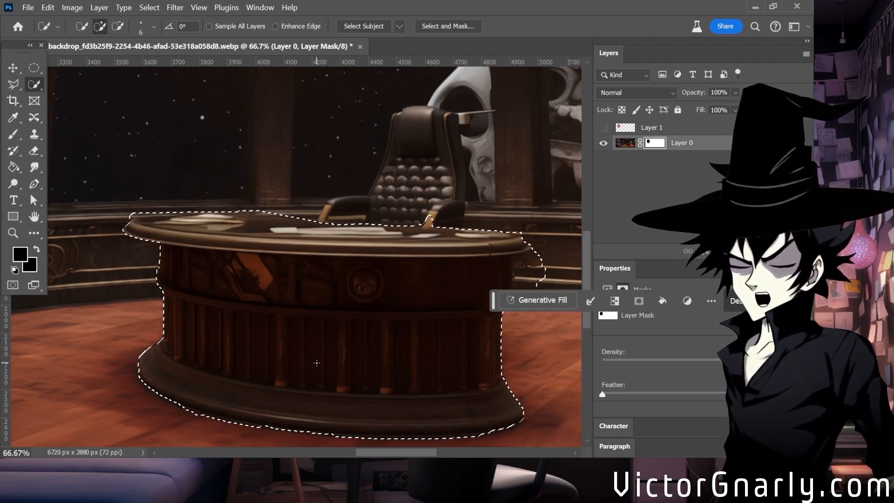
{"action": "scroll", "coordinate": [525, 280], "scroll_direction": "up", "scroll_amount": 1}
{"action": "scroll", "coordinate": [534, 257], "scroll_direction": "down", "scroll_amount": 1}
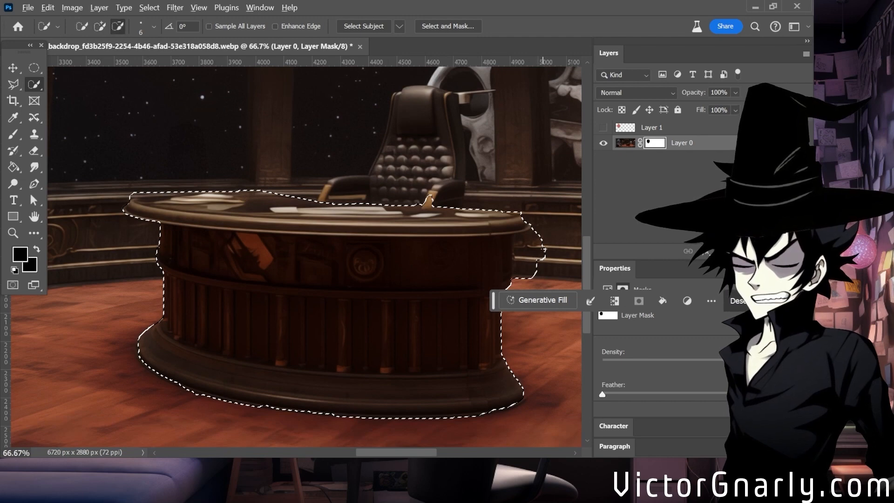
{"action": "left_click_drag", "start_coordinate": [543, 250], "coordinate": [523, 256]}
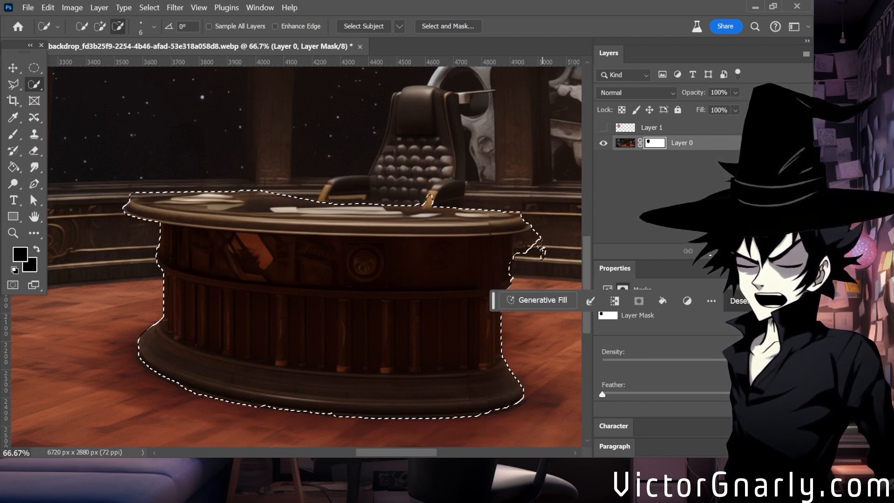
Subtract the strip behind the desktop's back edge, up to the chair's left armrest, from the selection with the Polygonal Lasso.
{"action": "scroll", "coordinate": [359, 269], "scroll_direction": "up", "scroll_amount": 1}
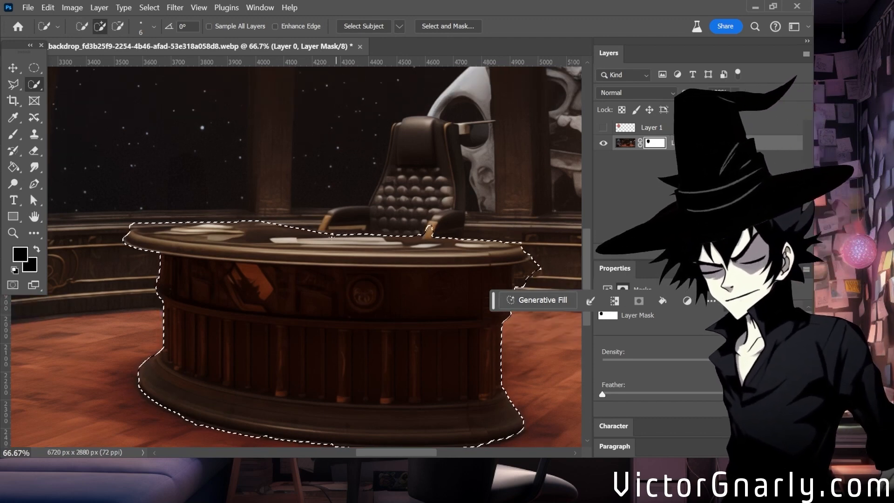
{"action": "scroll", "coordinate": [384, 347], "scroll_direction": "up", "scroll_amount": 1}
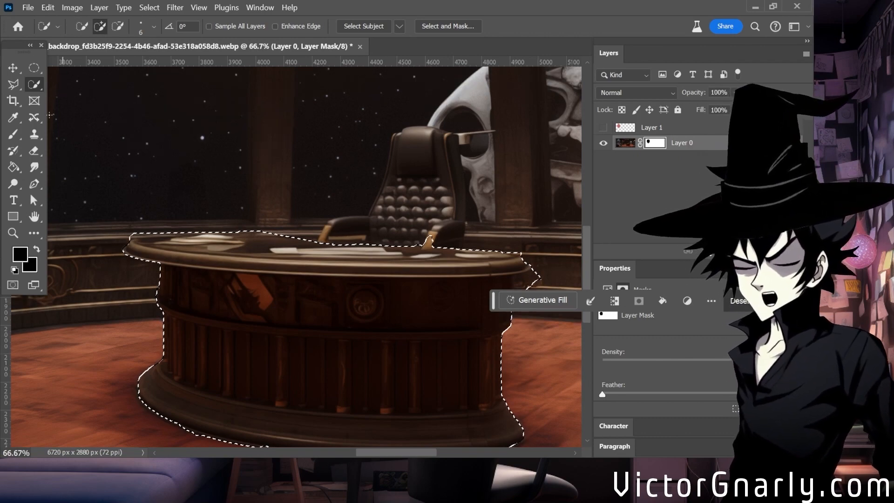
{"action": "left_click", "coordinate": [13, 84]}
{"action": "scroll", "coordinate": [321, 215], "scroll_direction": "down", "scroll_amount": 3}
{"action": "scroll", "coordinate": [323, 224], "scroll_direction": "up", "scroll_amount": 2}
{"action": "scroll", "coordinate": [324, 252], "scroll_direction": "up", "scroll_amount": 2}
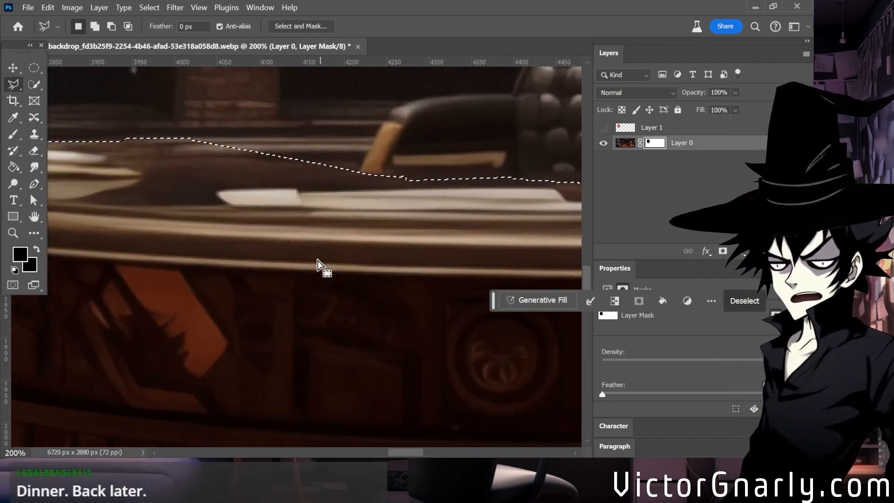
{"action": "left_click", "coordinate": [135, 139]}
{"action": "left_click", "coordinate": [183, 151]}
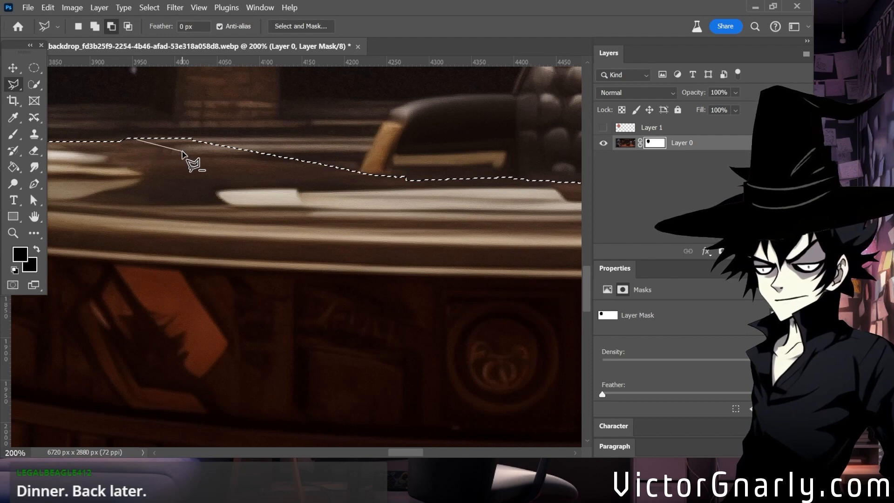
{"action": "left_click", "coordinate": [407, 181]}
{"action": "left_click", "coordinate": [423, 158]}
{"action": "left_click", "coordinate": [369, 122]}
{"action": "double_click", "coordinate": [181, 111]}
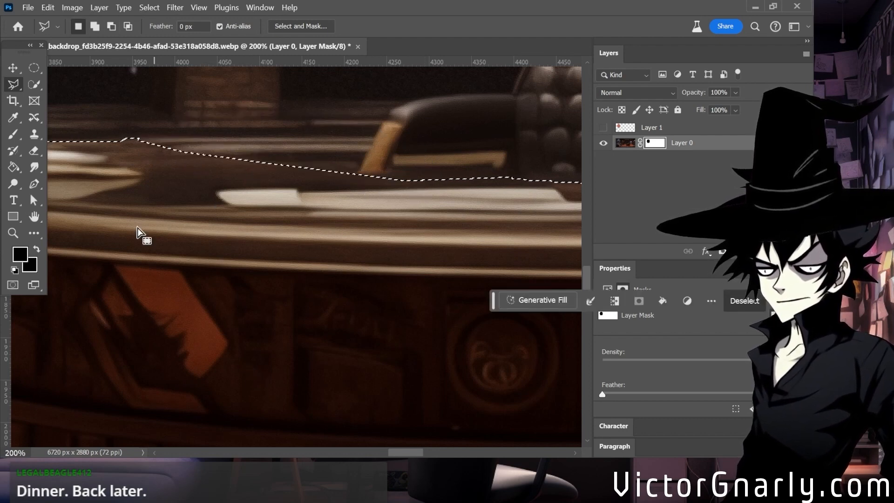
Trim the small remaining bump off the selection above the papers at the desktop's back edge.
{"action": "left_click", "coordinate": [131, 145]}
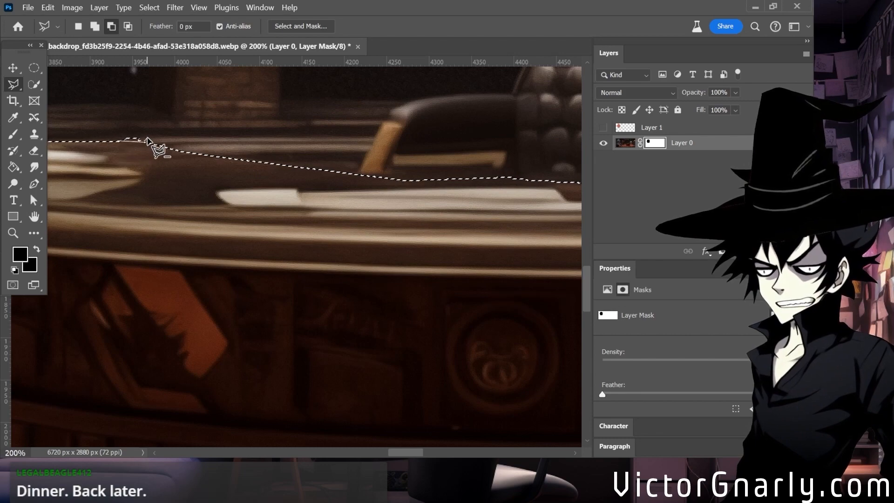
{"action": "double_click", "coordinate": [102, 134]}
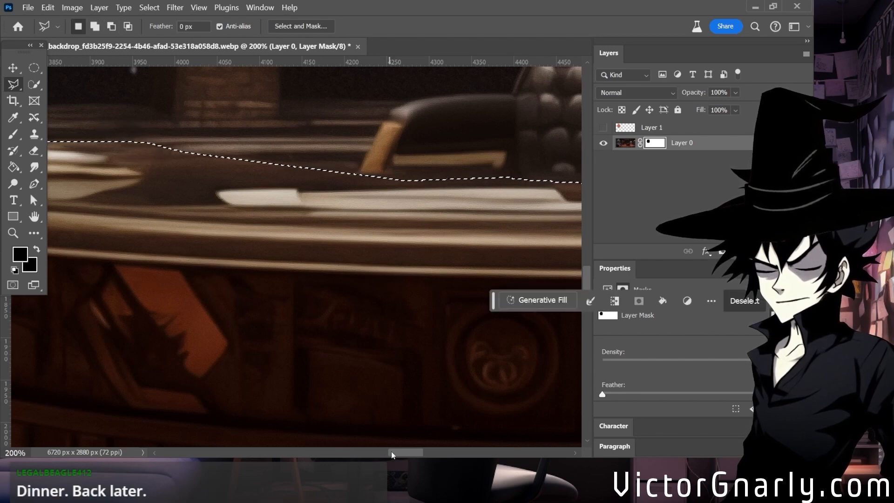
Subtract the chair's right armrest support and the strip behind the desktop's back edge from the selection with the Polygonal Lasso.
{"action": "mouse_move", "coordinate": [391, 451]}
{"action": "left_mouse_down"}
{"action": "mouse_move", "coordinate": [417, 453]}
{"action": "mouse_move", "coordinate": [405, 453]}
{"action": "left_mouse_up"}
{"action": "key", "text": "ctrl+minus"}
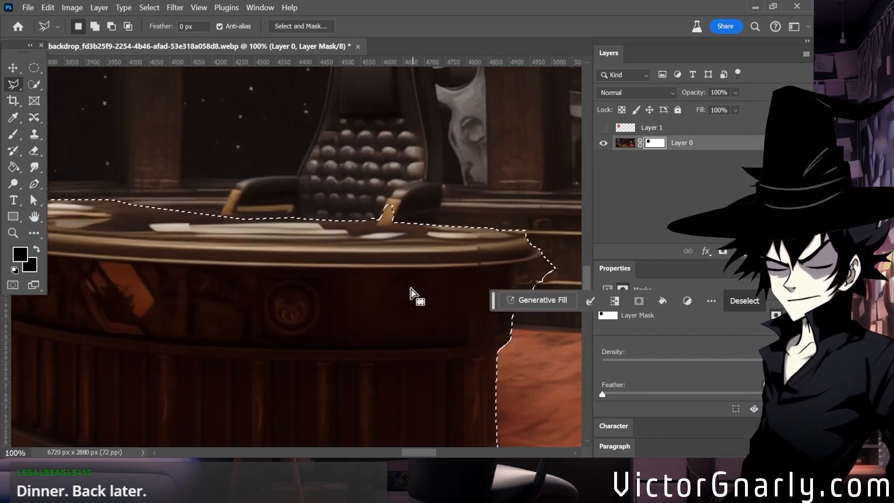
{"action": "left_click", "coordinate": [241, 219]}
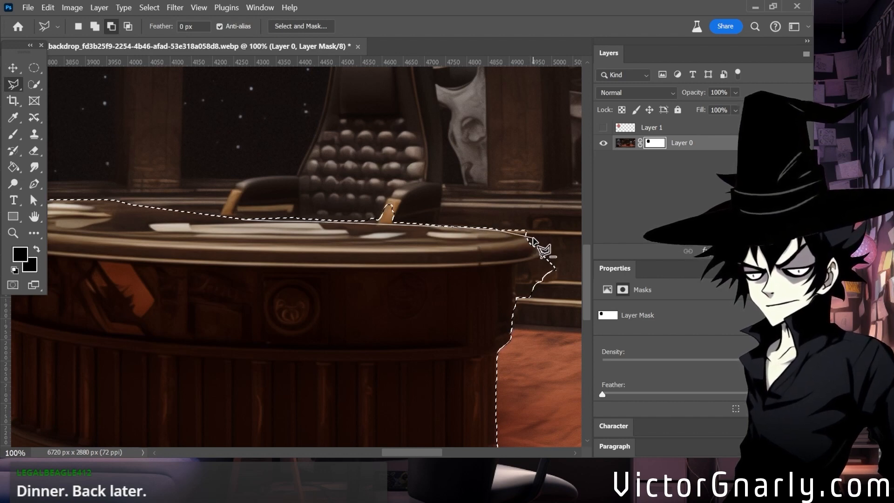
{"action": "key", "text": "Return"}
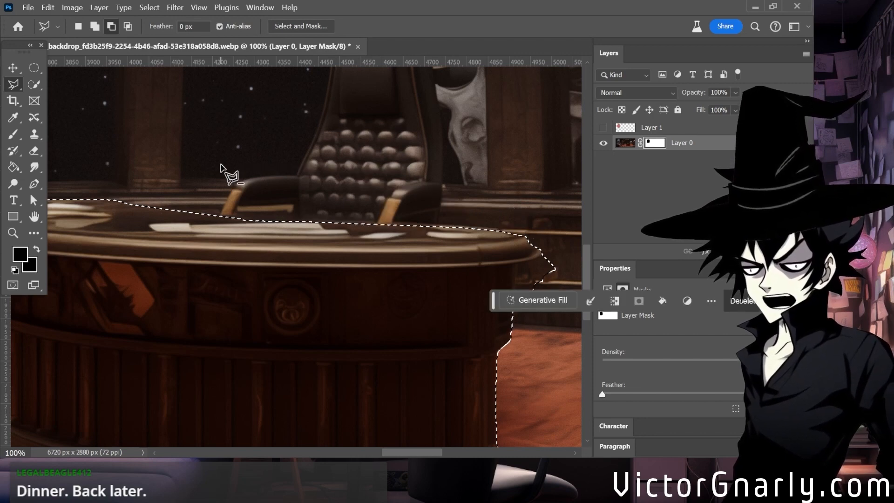
Subtract the wall area beneath the overhang at the desktop's right end from the selection with the Polygonal Lasso.
{"action": "scroll", "coordinate": [427, 376], "scroll_direction": "down", "scroll_amount": 3}
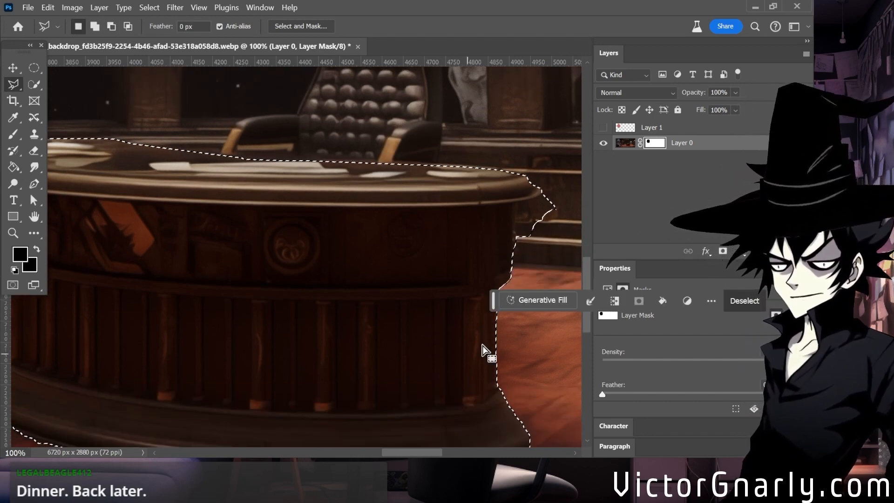
{"action": "left_click", "coordinate": [514, 239]}
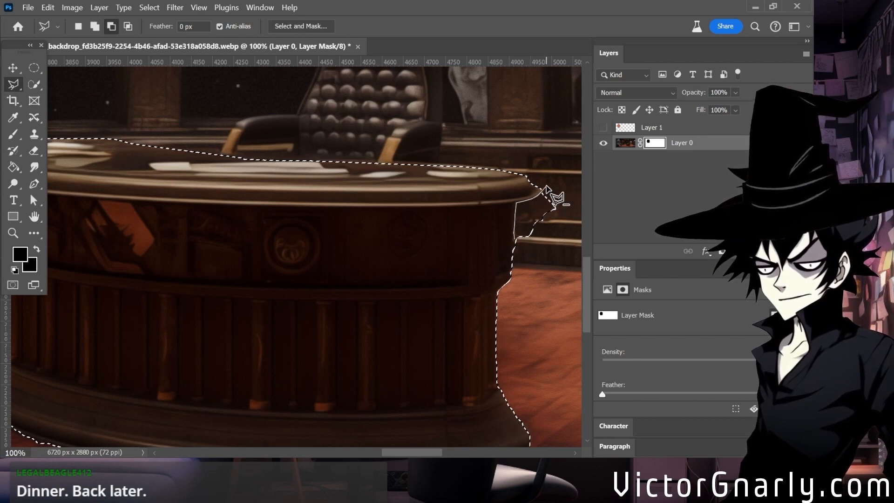
{"action": "double_click", "coordinate": [535, 274]}
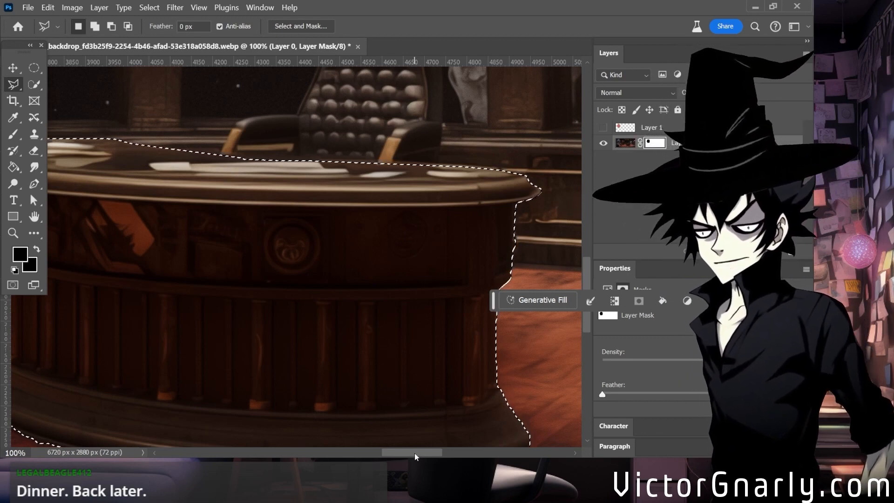
Add the missed edge at the desktop's right end to the selection with the freehand Lasso.
{"action": "left_click", "coordinate": [34, 86]}
{"action": "left_click", "coordinate": [10, 88]}
{"action": "right_click", "coordinate": [11, 88]}
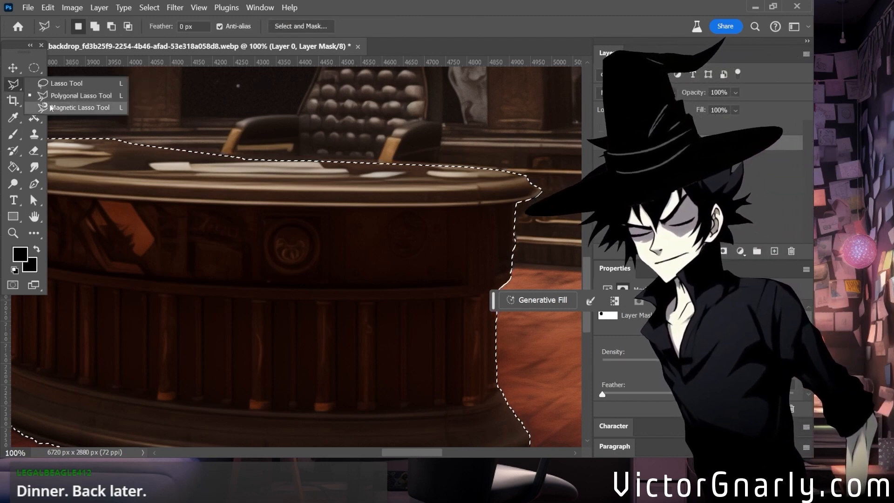
{"action": "left_click", "coordinate": [51, 80]}
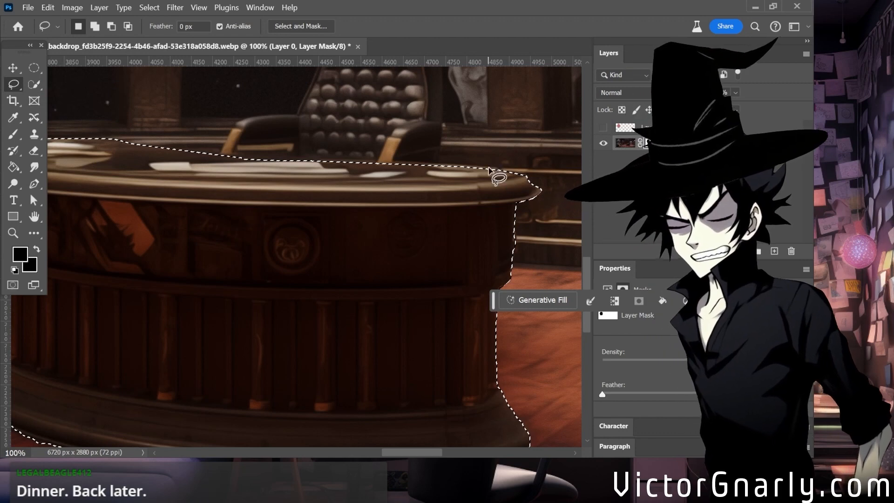
{"action": "key", "text": "shift"}
{"action": "left_click_drag", "start_coordinate": [491, 170], "coordinate": [515, 193]}
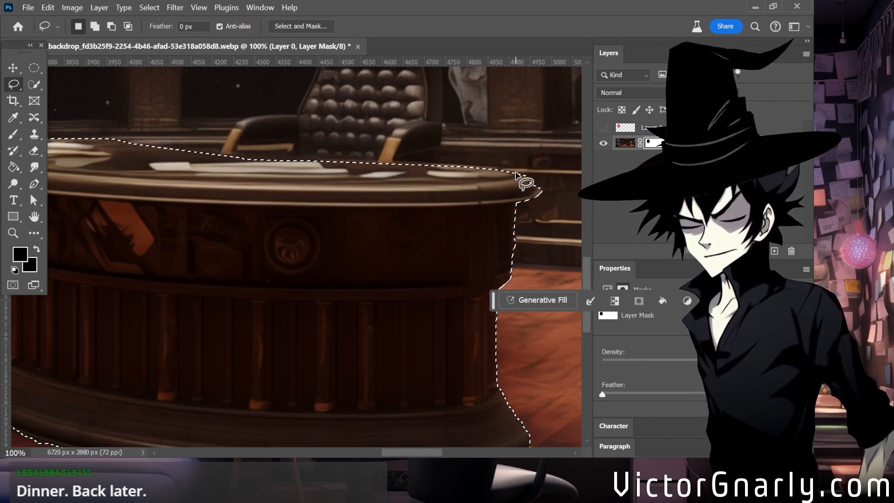
Fill the small notches in the selection along the lower edge of the desk's base with the freehand Lasso.
{"action": "scroll", "coordinate": [550, 213], "scroll_direction": "down", "scroll_amount": 4}
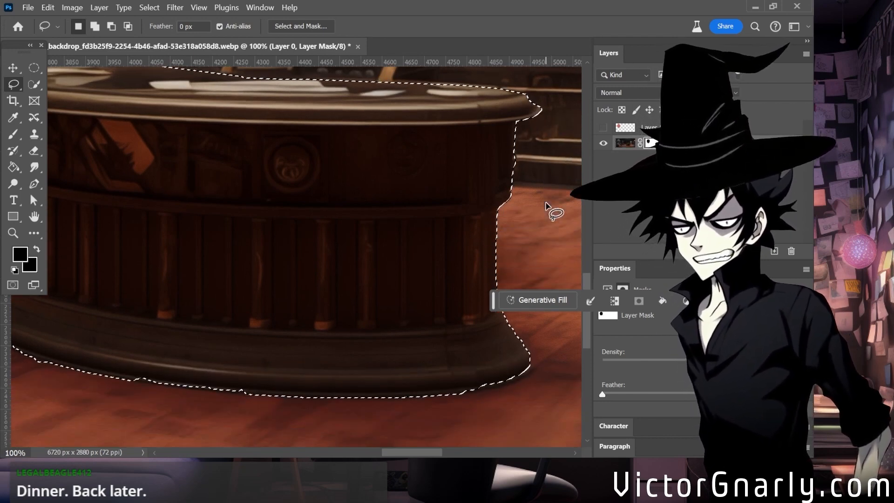
{"action": "key", "text": "shift"}
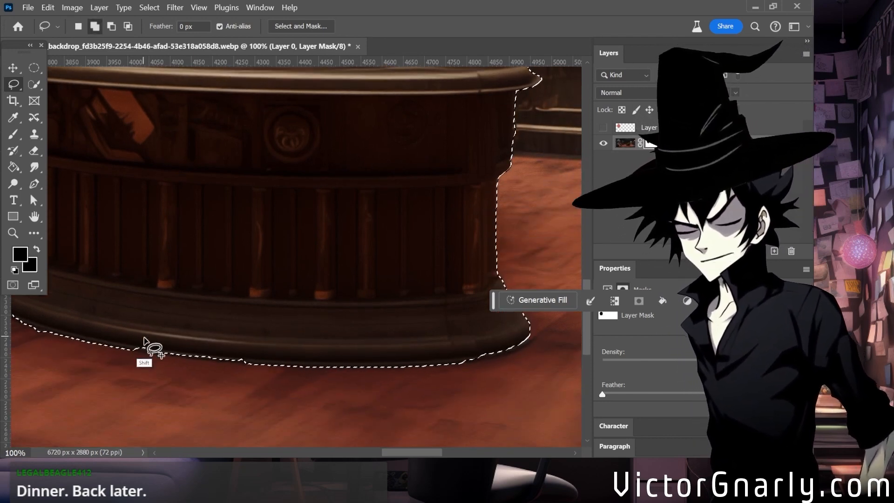
{"action": "mouse_move", "coordinate": [136, 348]}
{"action": "left_mouse_down"}
{"action": "mouse_move", "coordinate": [186, 355]}
{"action": "mouse_move", "coordinate": [160, 318]}
{"action": "left_mouse_up"}
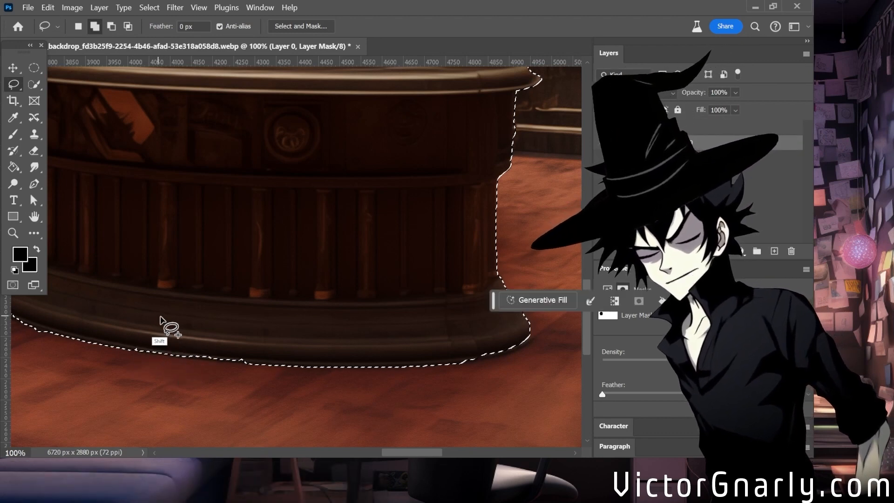
{"action": "key", "text": "shift"}
{"action": "mouse_move", "coordinate": [186, 359]}
{"action": "left_mouse_down"}
{"action": "mouse_move", "coordinate": [256, 369]}
{"action": "mouse_move", "coordinate": [219, 352]}
{"action": "mouse_move", "coordinate": [179, 354]}
{"action": "mouse_move", "coordinate": [153, 333]}
{"action": "mouse_move", "coordinate": [183, 344]}
{"action": "mouse_move", "coordinate": [182, 365]}
{"action": "mouse_move", "coordinate": [125, 355]}
{"action": "mouse_move", "coordinate": [175, 351]}
{"action": "left_mouse_up"}
{"action": "key", "text": "ctrl+d"}
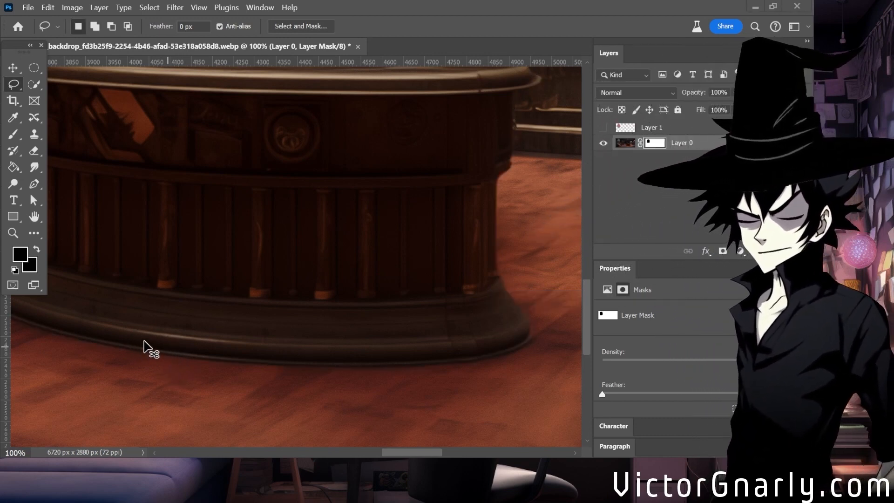
{"action": "key", "text": "ctrl+z"}
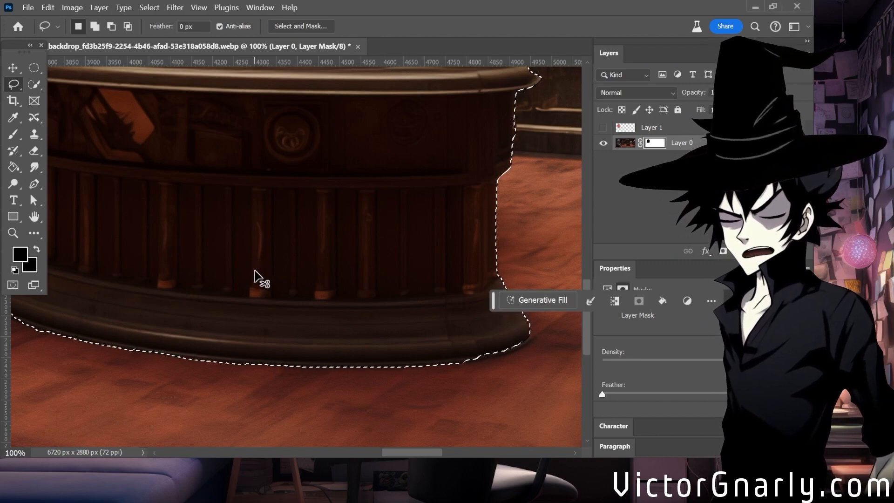
Subtract the floor strip below the left half of the desk's base from the selection with the Polygonal Lasso.
{"action": "scroll", "coordinate": [255, 276], "scroll_direction": "down", "scroll_amount": 1}
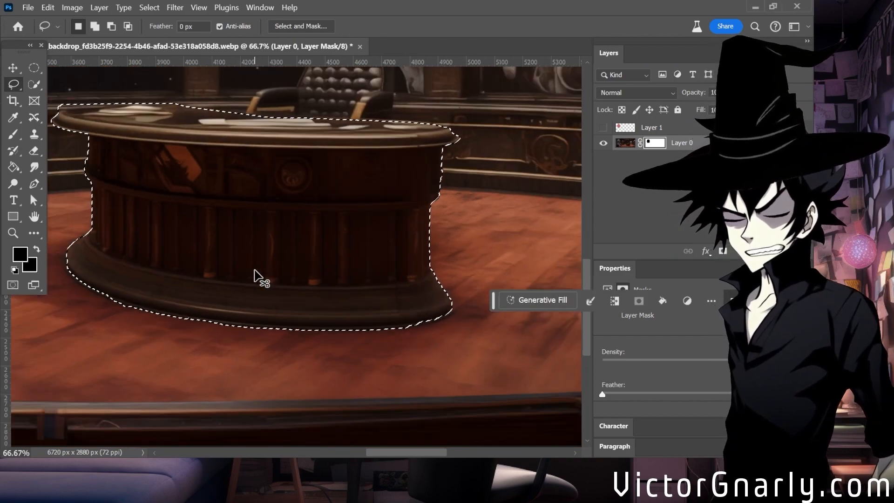
{"action": "right_click", "coordinate": [21, 92]}
{"action": "left_click", "coordinate": [65, 83]}
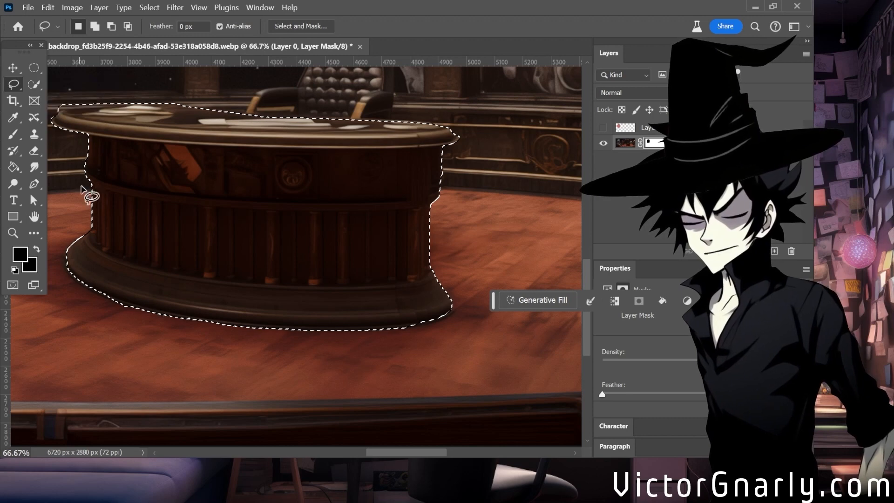
{"action": "right_click", "coordinate": [23, 85]}
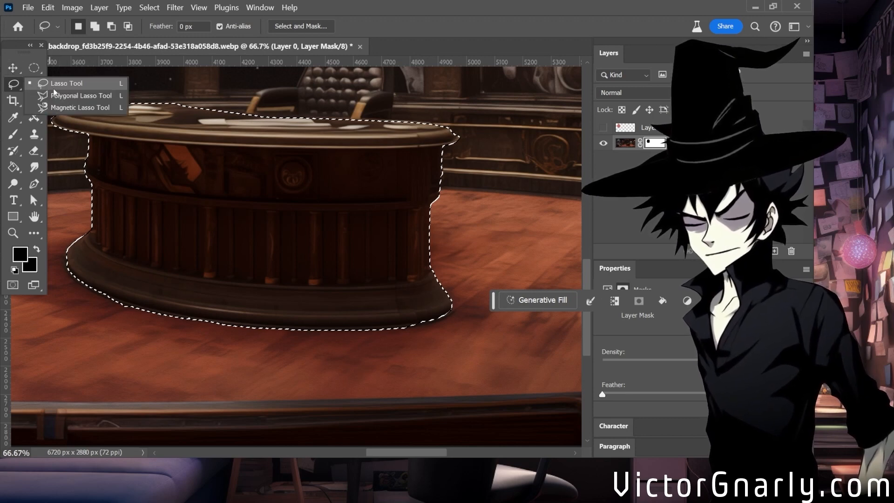
{"action": "left_click", "coordinate": [66, 94]}
{"action": "left_click", "coordinate": [107, 296]}
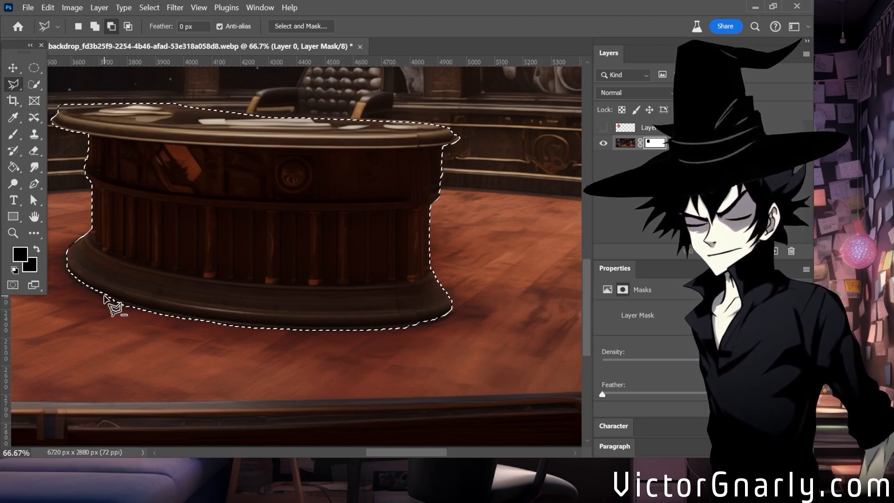
{"action": "left_click", "coordinate": [128, 306]}
{"action": "left_click", "coordinate": [146, 309]}
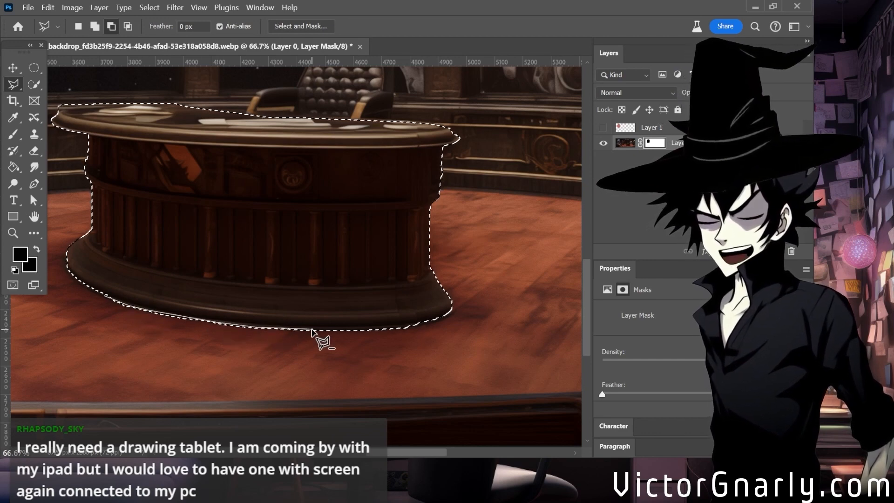
{"action": "left_click", "coordinate": [319, 354]}
{"action": "left_click", "coordinate": [187, 361]}
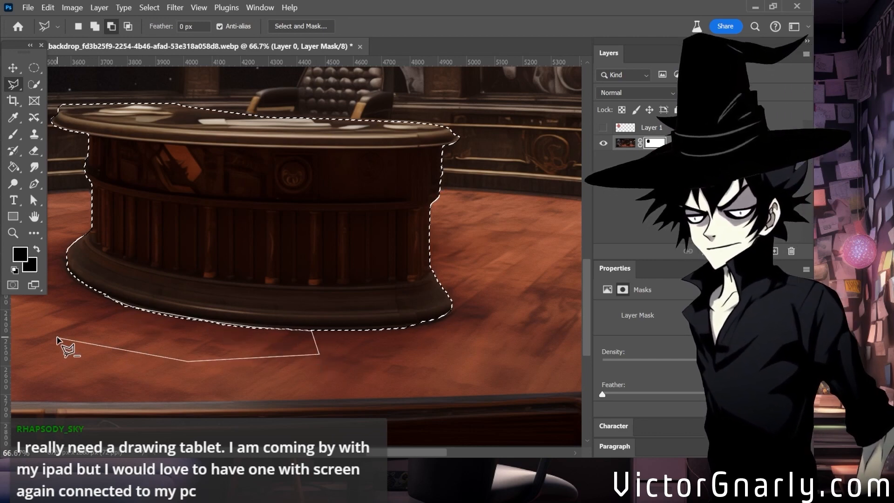
{"action": "double_click", "coordinate": [52, 302]}
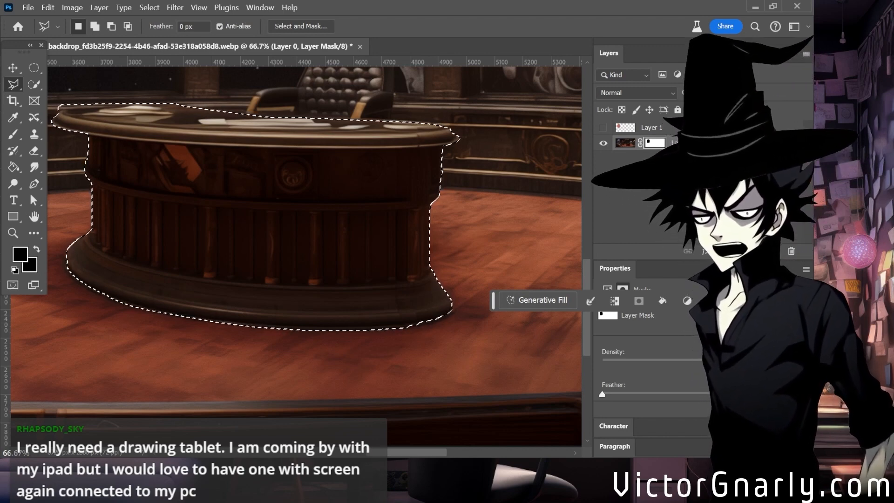
Subtract the strip behind the left part of the desktop's back edge from the selection with the Polygonal Lasso.
{"action": "key", "text": "alt"}
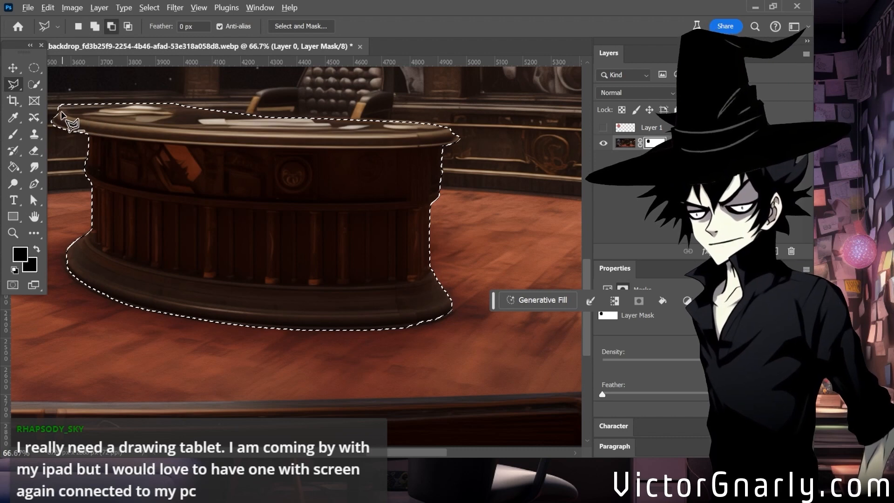
{"action": "left_click", "coordinate": [59, 111], "text": "alt"}
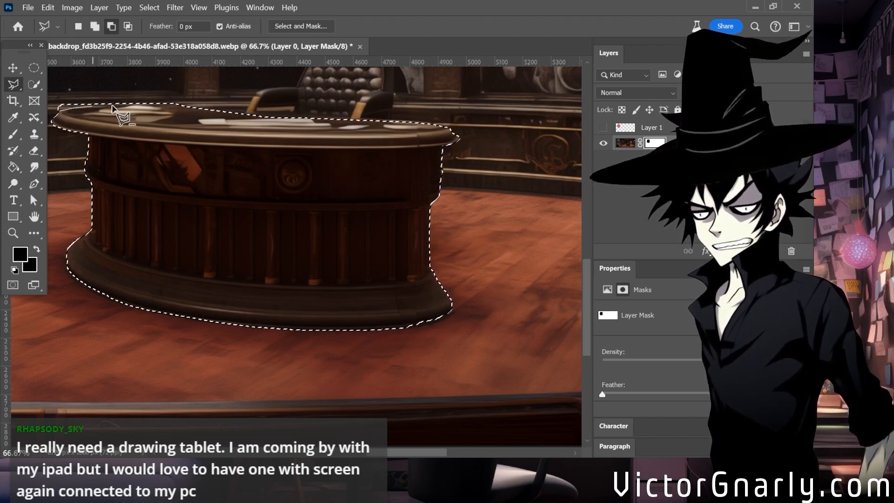
{"action": "left_click", "coordinate": [157, 101]}
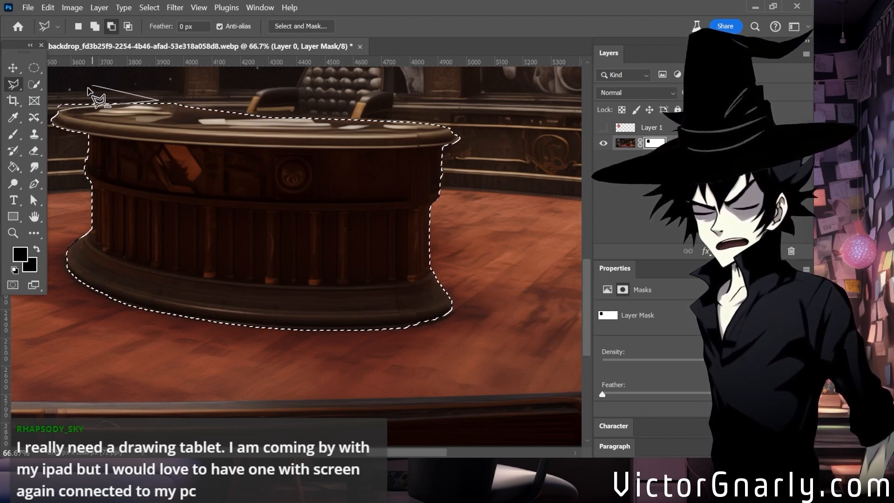
{"action": "left_click", "coordinate": [49, 108], "text": "alt"}
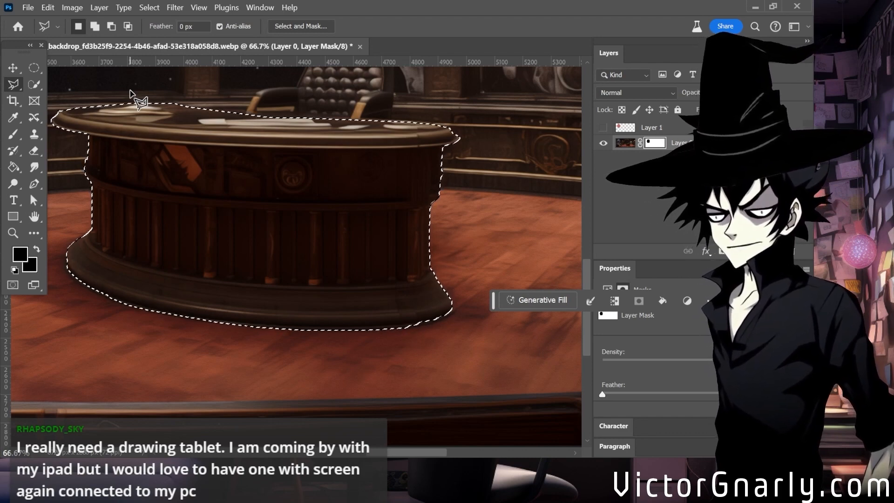
Try to copy the selected desk and paste it in place while Layer 0's mask is active.
{"action": "scroll", "coordinate": [280, 225], "scroll_direction": "up", "scroll_amount": 3}
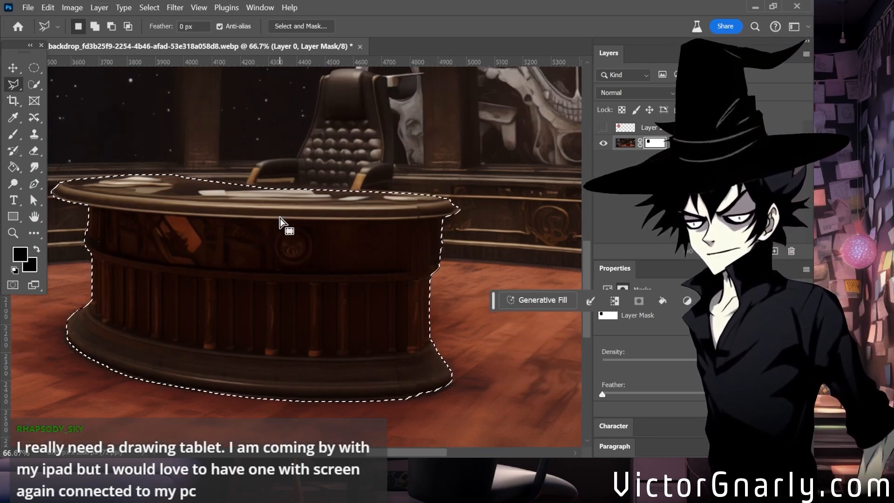
{"action": "scroll", "coordinate": [272, 209], "scroll_direction": "down", "scroll_amount": 2}
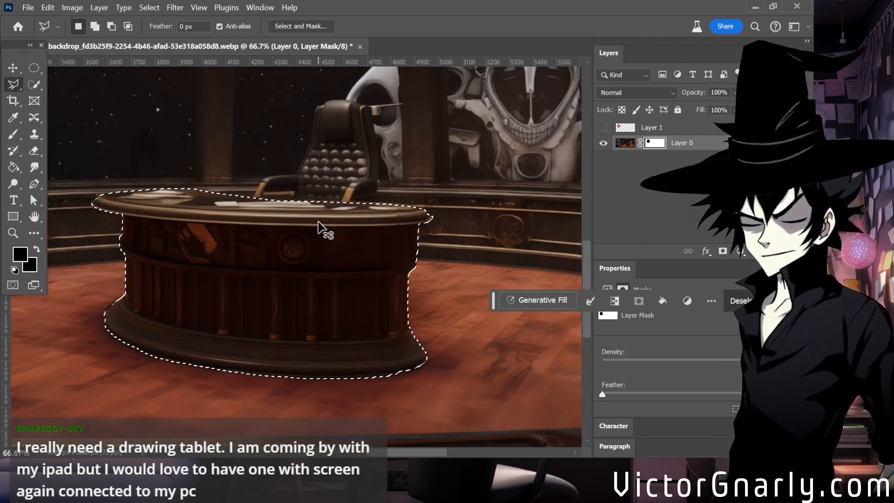
{"action": "scroll", "coordinate": [335, 279], "scroll_direction": "down", "scroll_amount": 3}
{"action": "scroll", "coordinate": [362, 329], "scroll_direction": "up", "scroll_amount": 1}
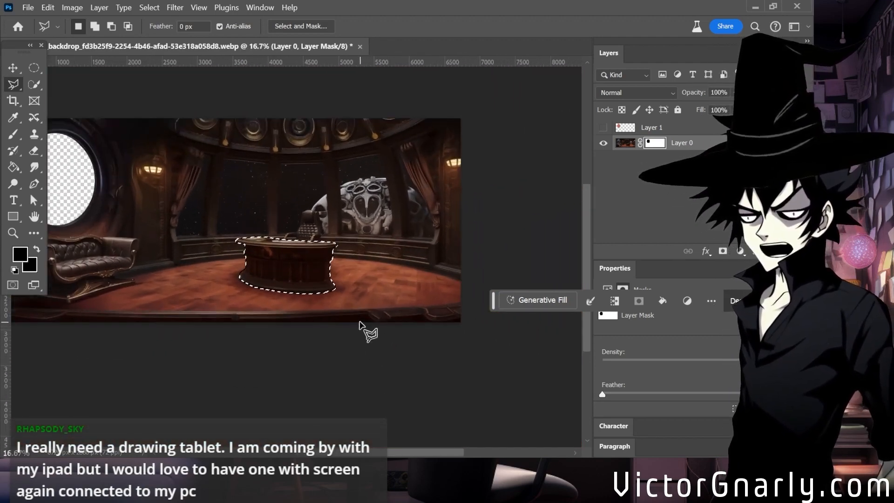
{"action": "left_click", "coordinate": [13, 67]}
{"action": "key", "text": "ctrl"}
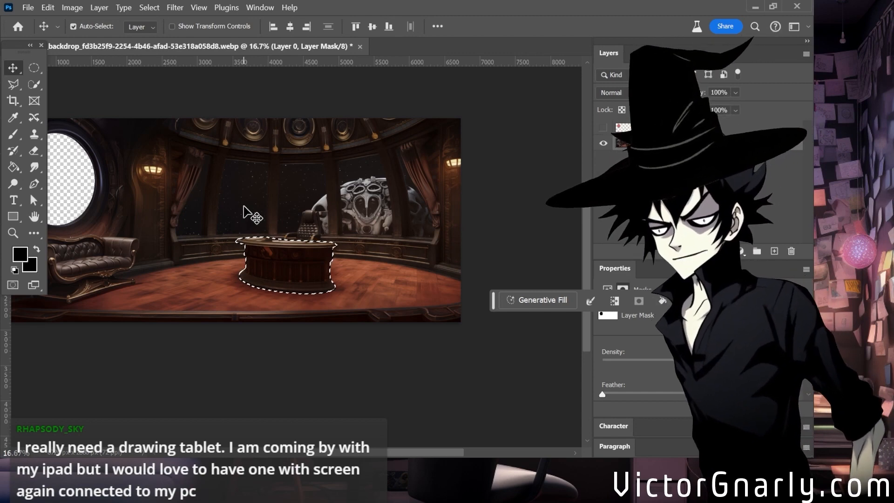
{"action": "scroll", "coordinate": [243, 207], "scroll_direction": "up", "scroll_amount": 2}
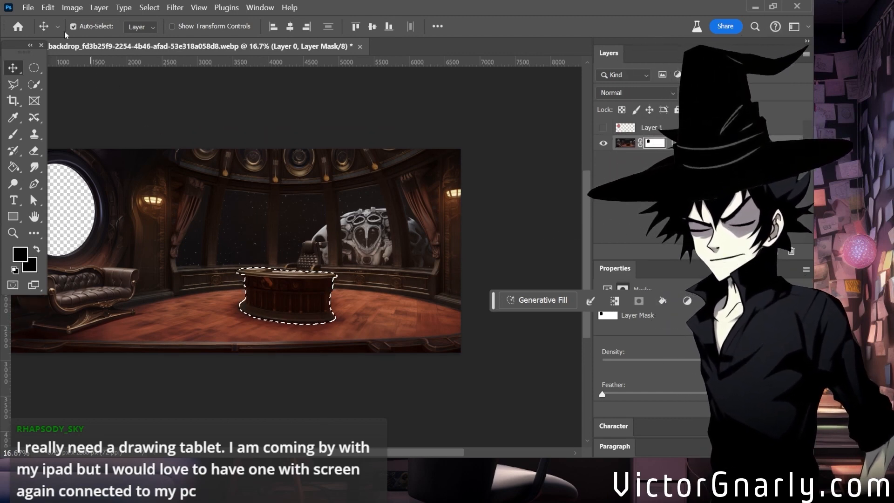
{"action": "left_click", "coordinate": [48, 8]}
{"action": "mouse_move", "coordinate": [107, 128]}
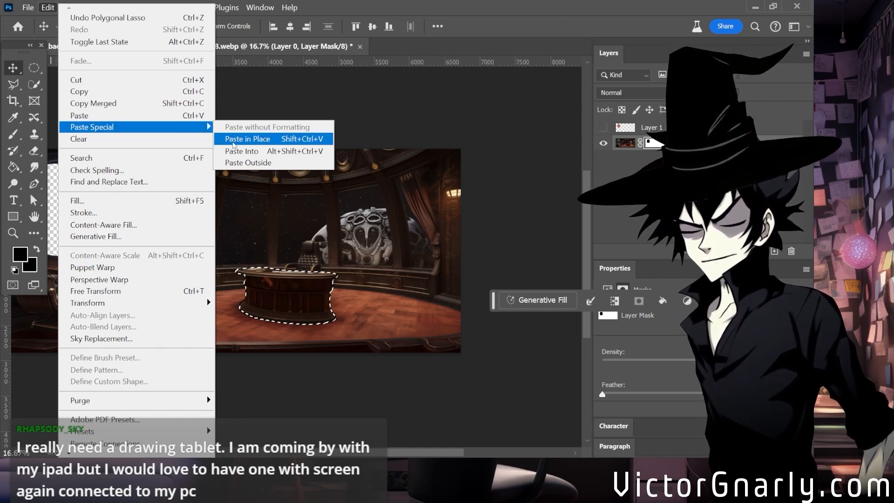
{"action": "left_click", "coordinate": [247, 138]}
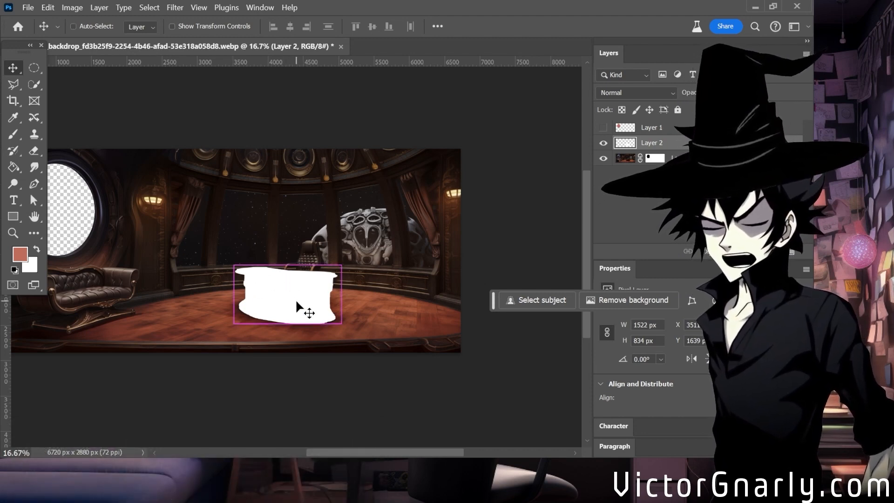
{"action": "key", "text": "ctrl+z"}
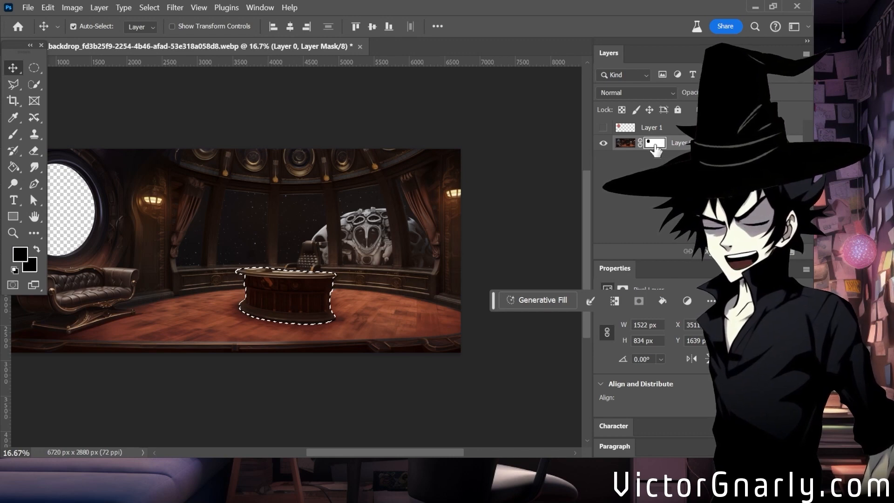
Copy the selected desk from Layer 0's image instead of its mask and paste it in place on its own layer.
{"action": "left_click", "coordinate": [625, 143]}
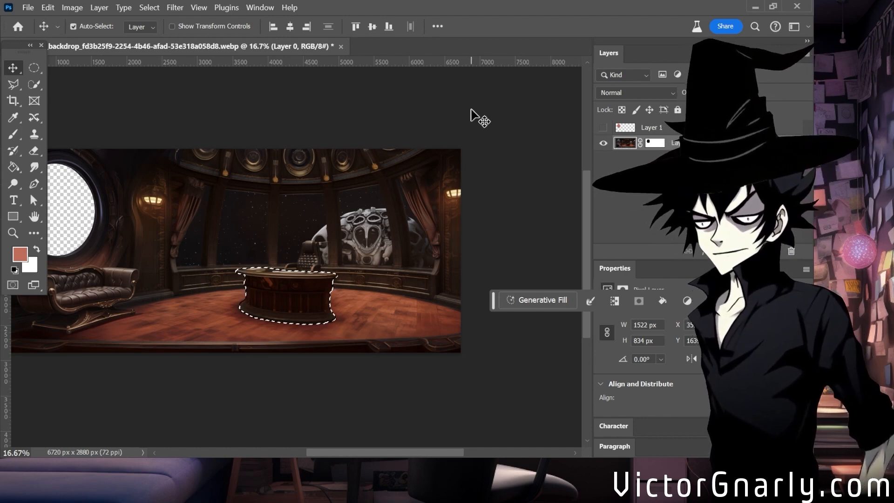
{"action": "left_click", "coordinate": [47, 8]}
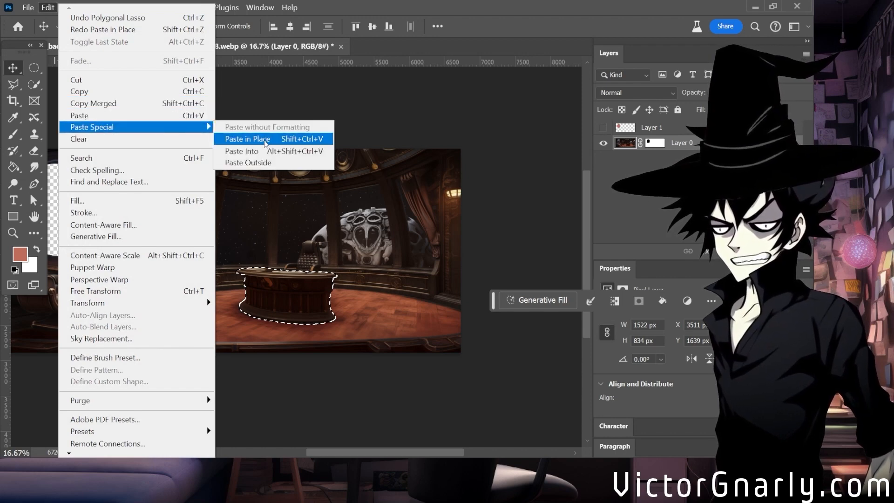
{"action": "left_click", "coordinate": [247, 139]}
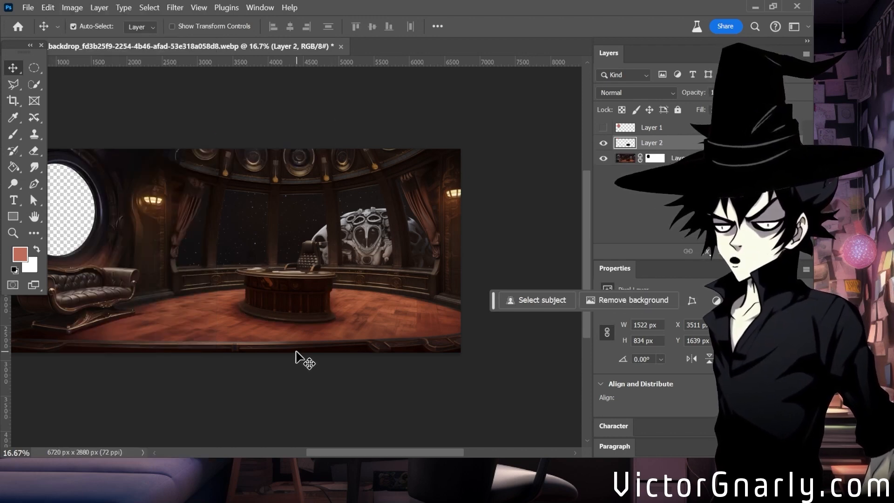
Inspect the pasted desk up close and in isolation by temporarily hiding Layer 0, ending with the whole backdrop in view.
{"action": "scroll", "coordinate": [295, 356], "scroll_direction": "up", "scroll_amount": 5}
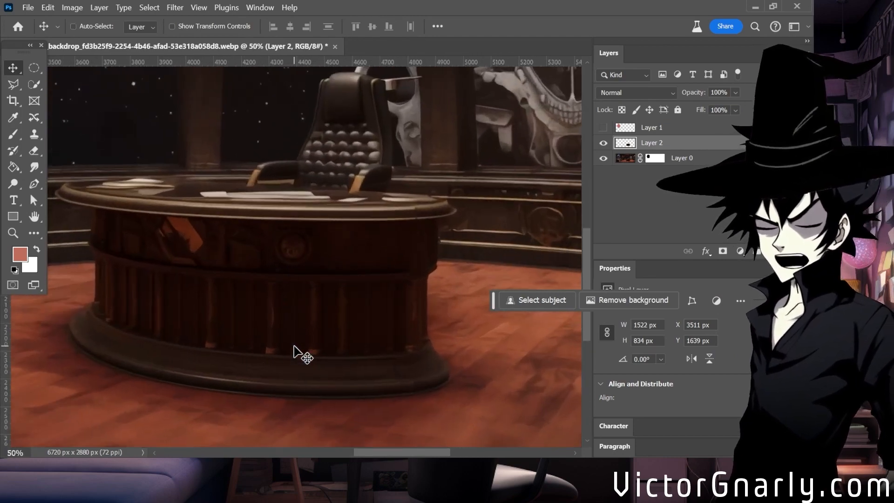
{"action": "scroll", "coordinate": [296, 356], "scroll_direction": "down", "scroll_amount": 3}
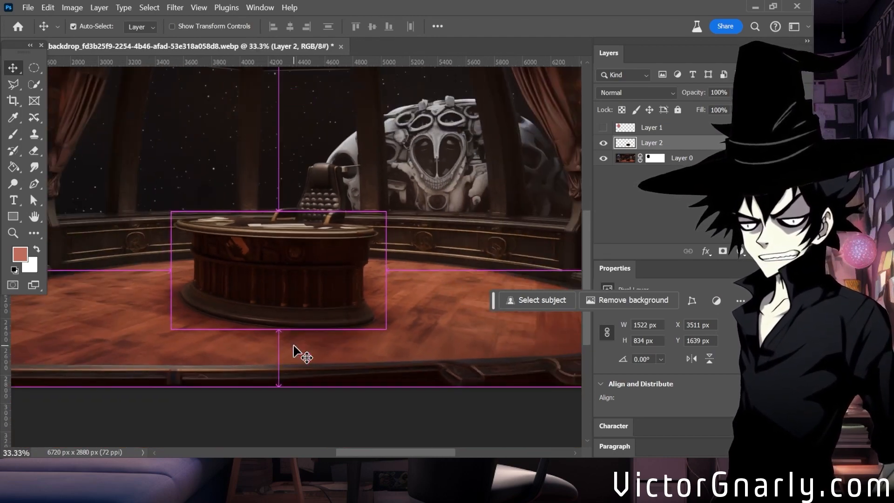
{"action": "scroll", "coordinate": [294, 345], "scroll_direction": "up", "scroll_amount": 1}
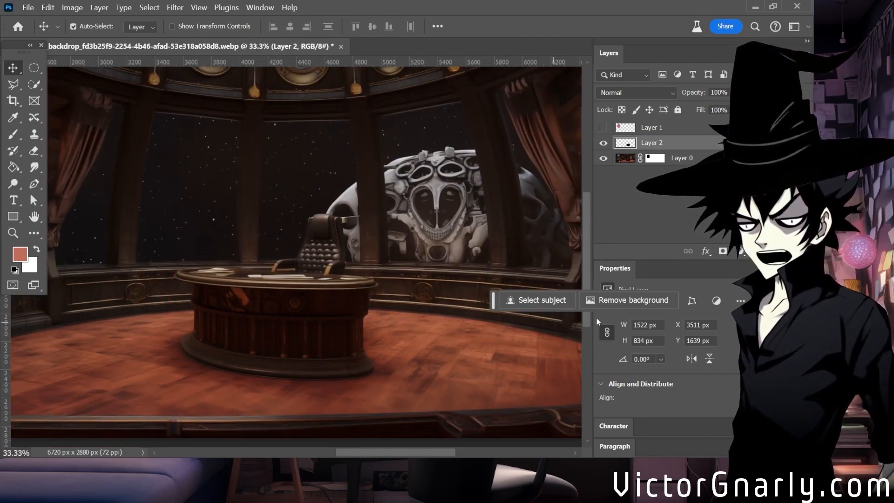
{"action": "left_click", "coordinate": [603, 158]}
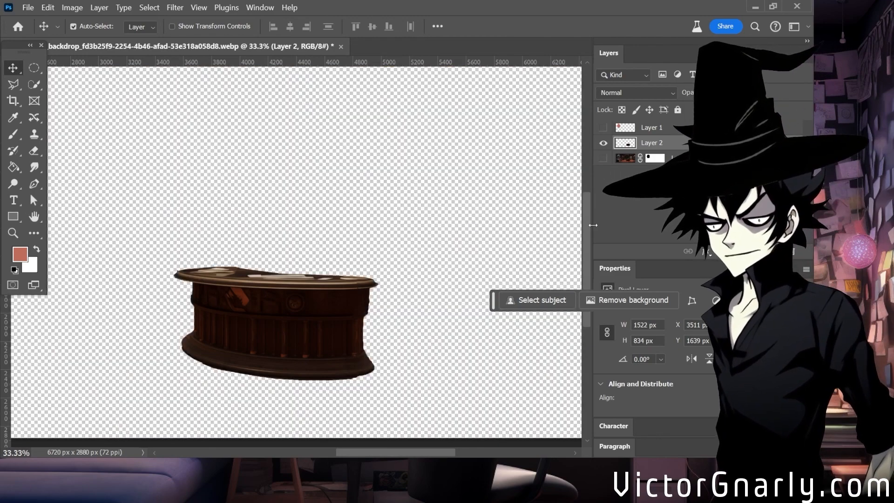
{"action": "left_click", "coordinate": [603, 158]}
{"action": "key", "text": "ctrl+minus"}
{"action": "key", "text": "ctrl+minus"}
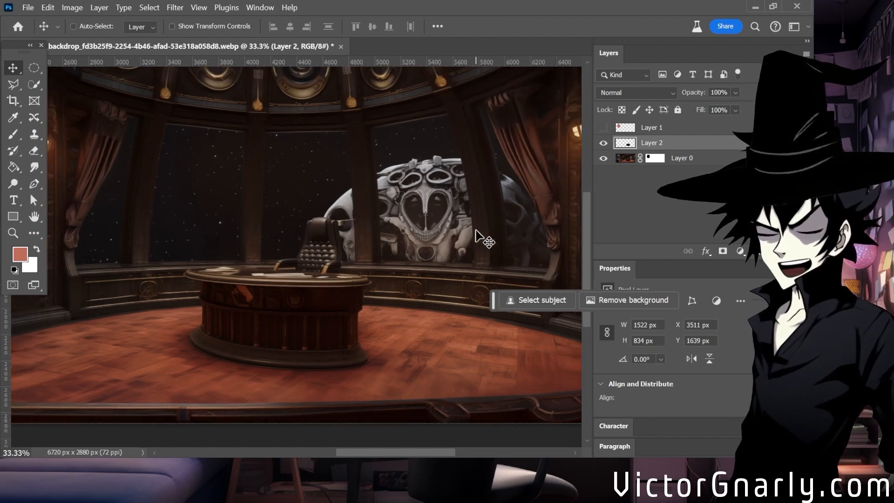
{"action": "left_click_drag", "start_coordinate": [405, 452], "coordinate": [387, 454]}
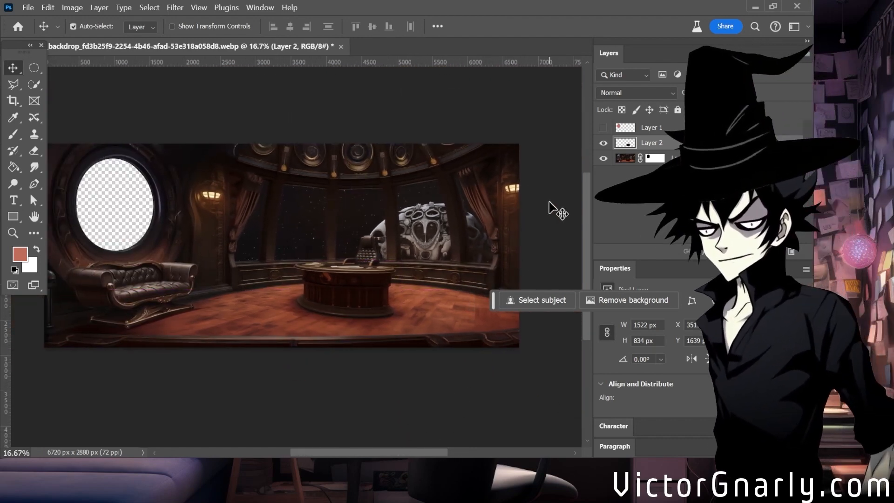
Compare the layers by switching the visibility of Layer 0 and Layer 1 on and off.
{"action": "left_click", "coordinate": [692, 159]}
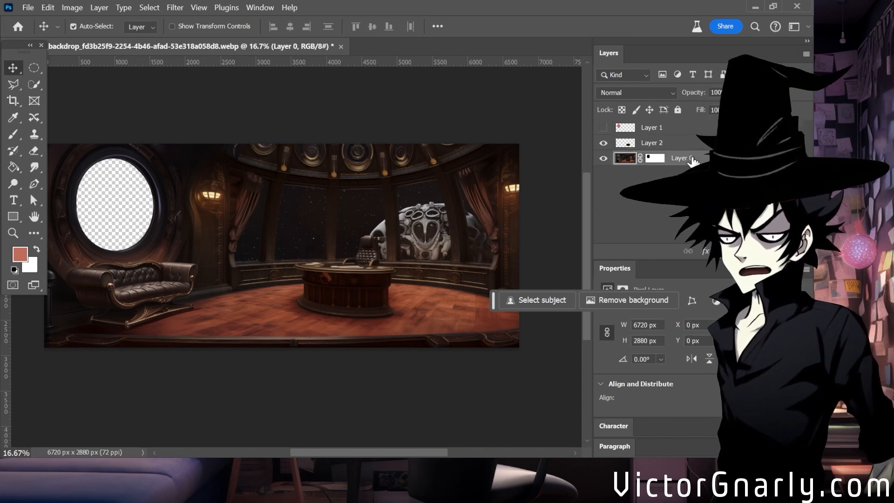
{"action": "left_click", "coordinate": [669, 148]}
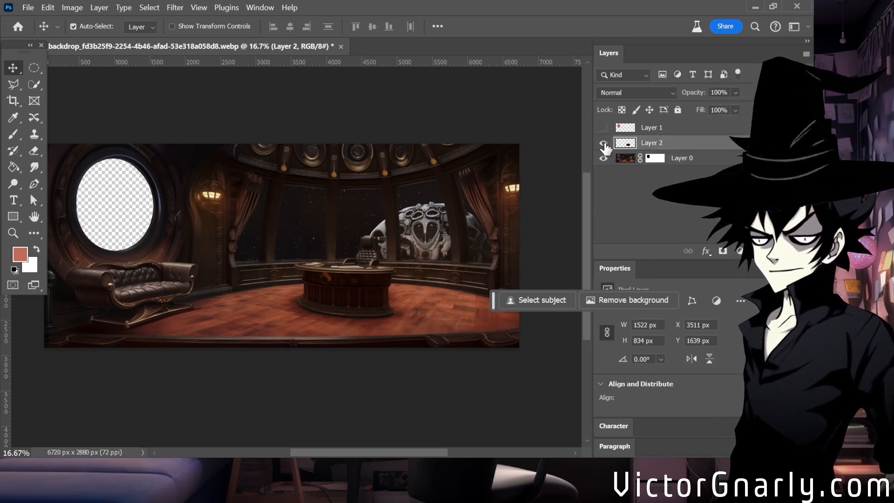
{"action": "left_click", "coordinate": [603, 158]}
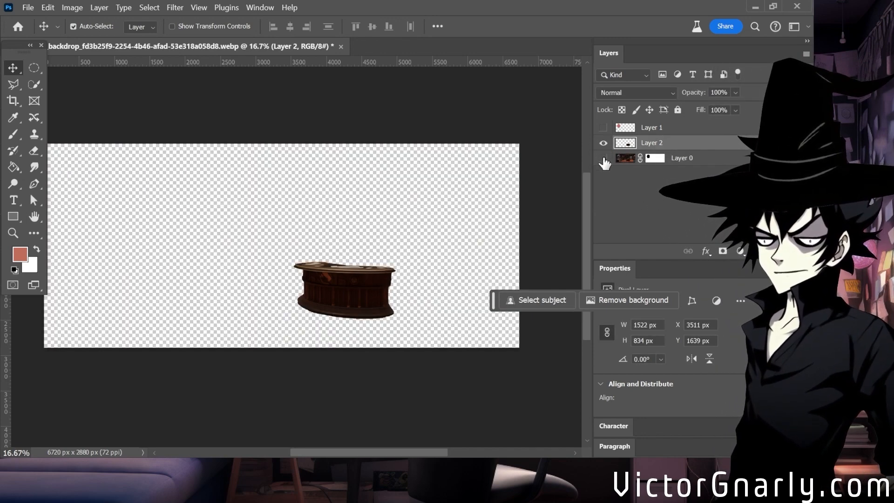
{"action": "left_click", "coordinate": [603, 158]}
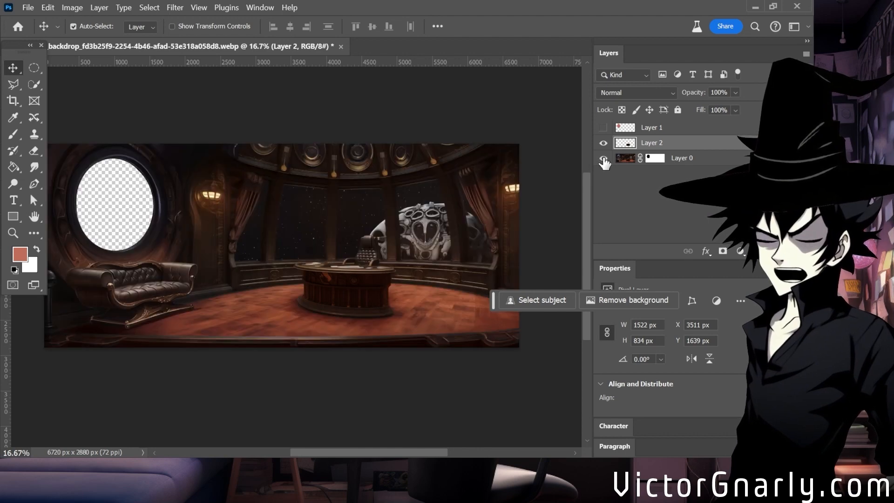
{"action": "left_click", "coordinate": [604, 128]}
{"action": "left_click", "coordinate": [604, 129]}
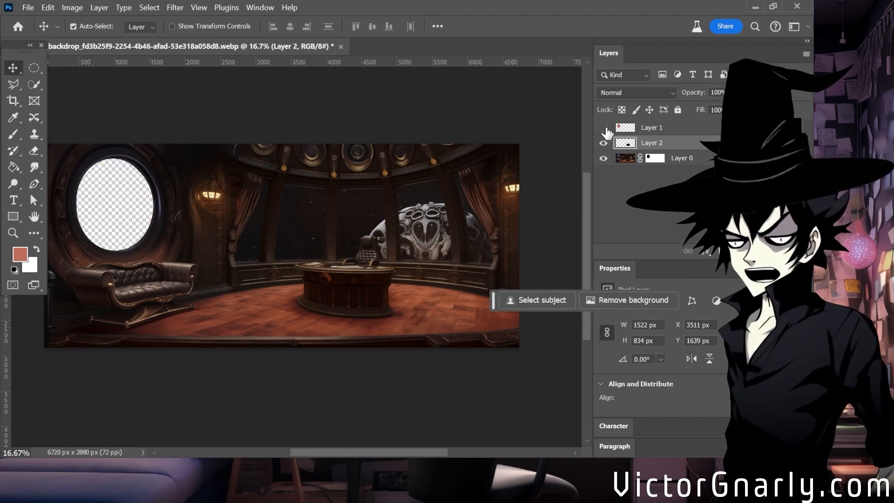
{"action": "left_click", "coordinate": [604, 128]}
{"action": "left_click", "coordinate": [604, 129]}
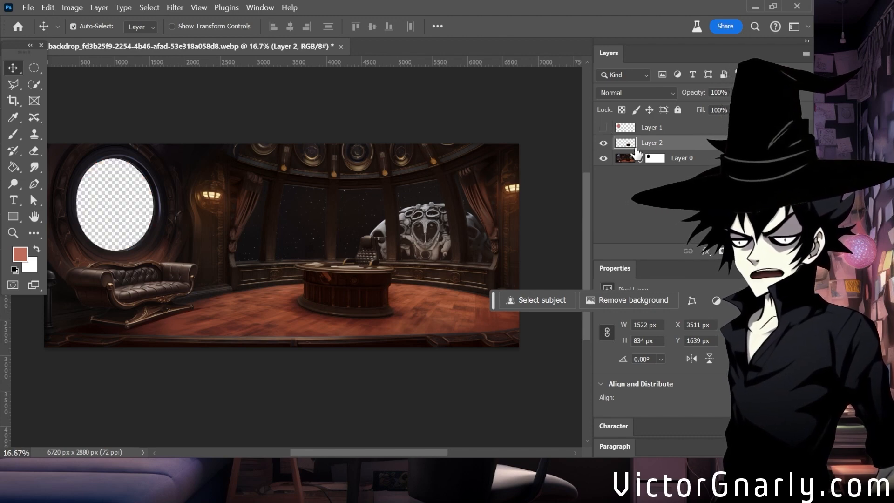
Start a quick PNG export of the backdrop with Layer 0 selected and go to the streaming folder as its destination.
{"action": "left_click", "coordinate": [673, 161]}
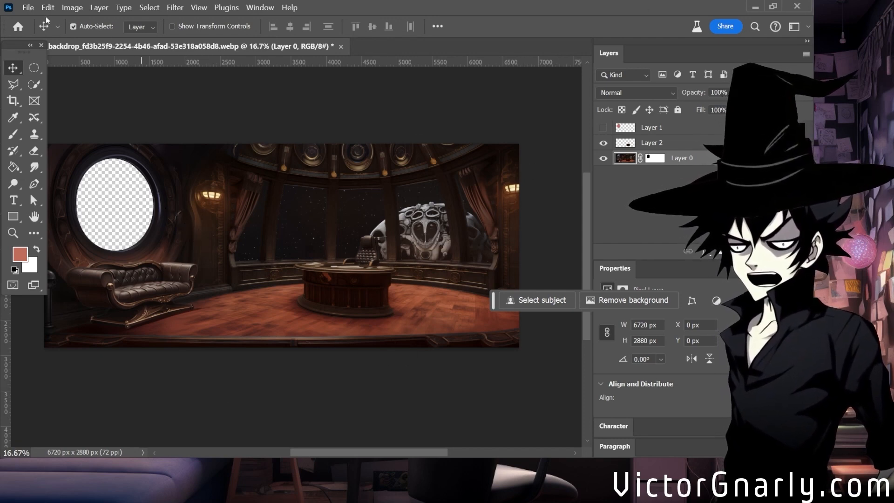
{"action": "left_click", "coordinate": [28, 8]}
{"action": "mouse_move", "coordinate": [137, 227]}
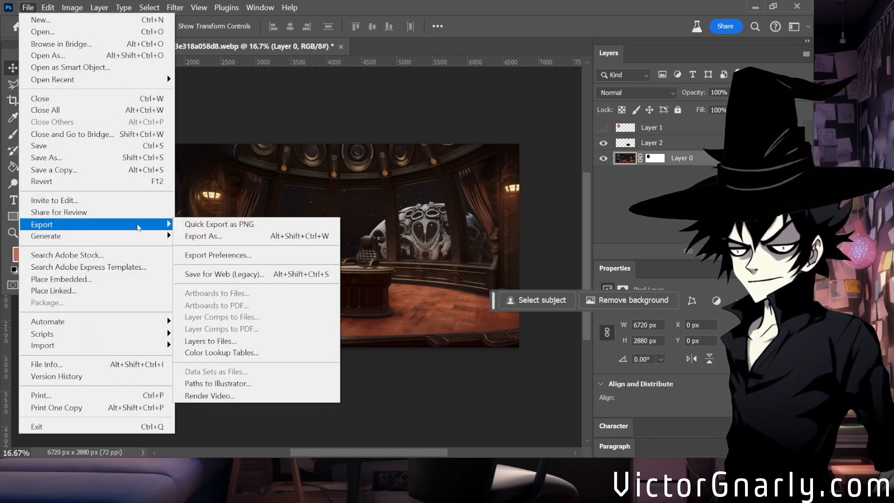
{"action": "left_click", "coordinate": [198, 224]}
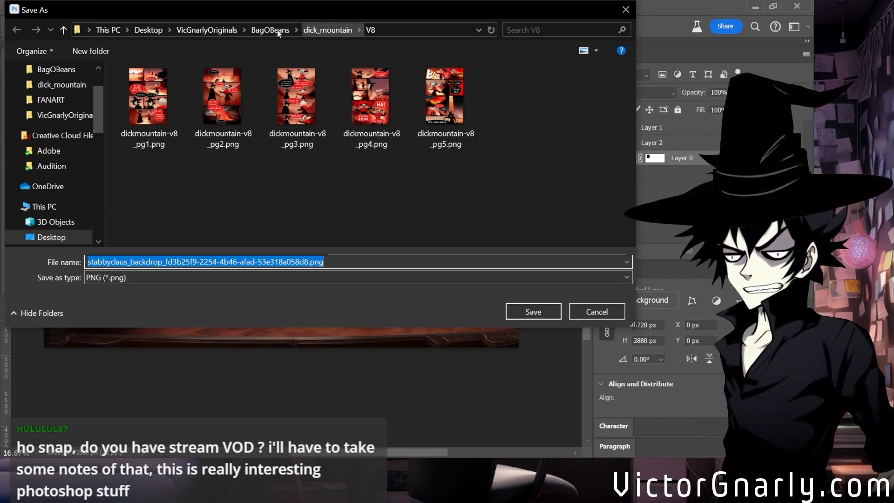
{"action": "left_click", "coordinate": [263, 31]}
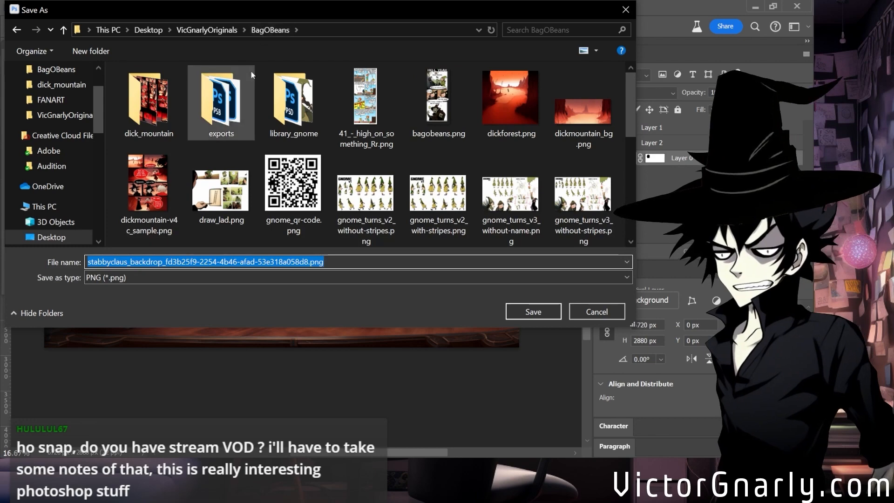
{"action": "left_click", "coordinate": [212, 30]}
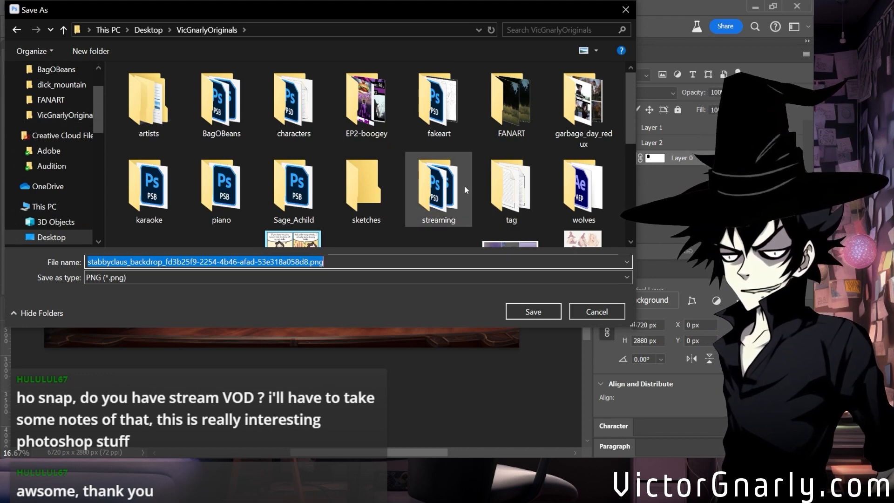
{"action": "double_click", "coordinate": [438, 189]}
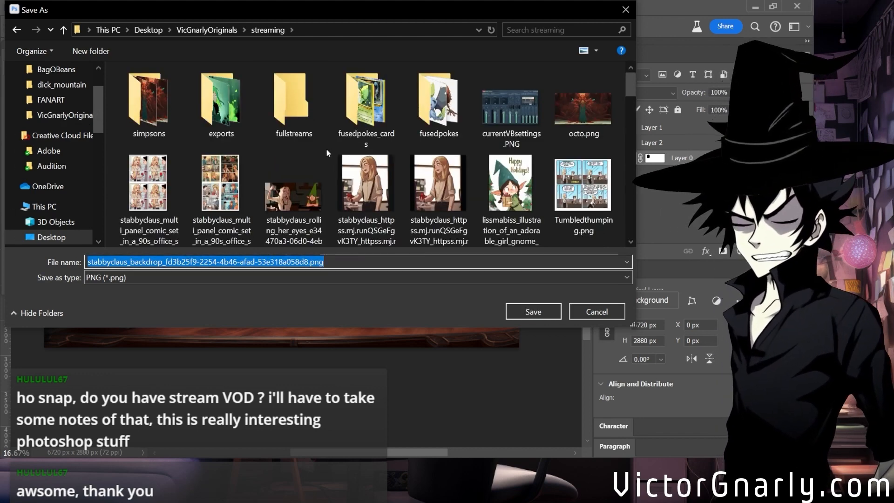
Create a folder named fantasy_backdrop inside the streaming folder and open it.
{"action": "right_click", "coordinate": [330, 147]}
{"action": "mouse_move", "coordinate": [258, 280]}
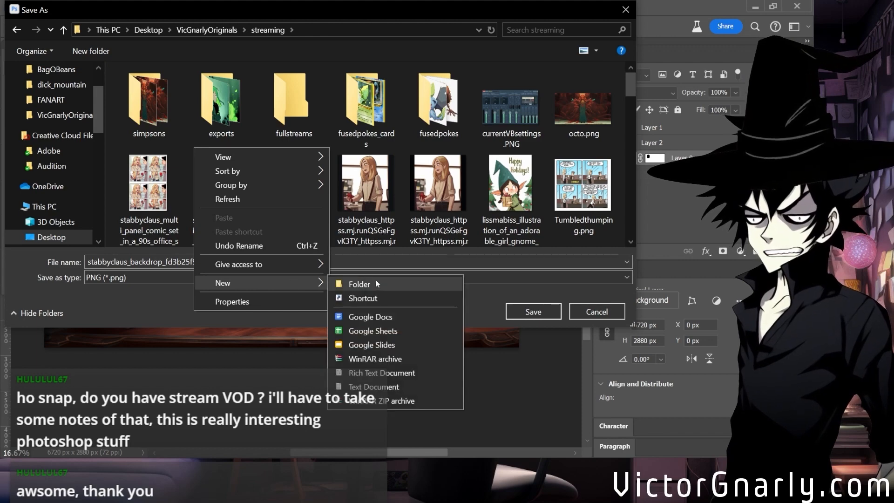
{"action": "left_click", "coordinate": [378, 282]}
{"action": "type", "text": "fantas"}
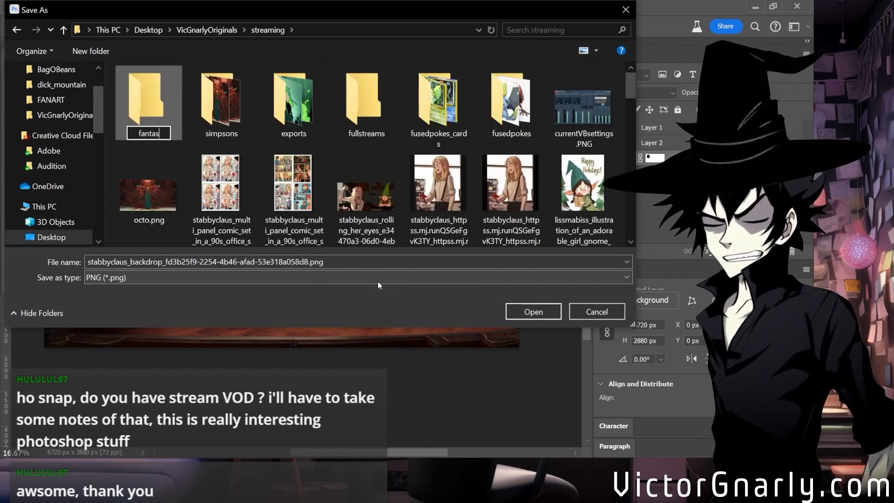
{"action": "type", "text": "y_backdrop"}
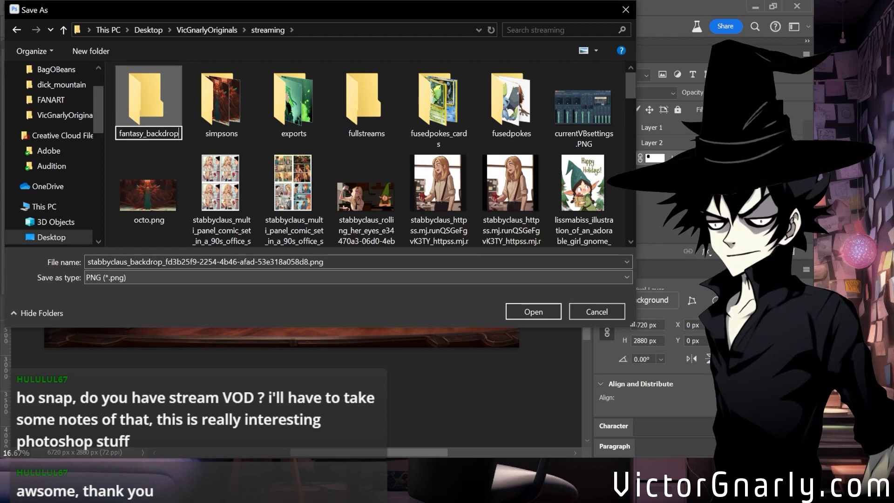
{"action": "key", "text": "Return"}
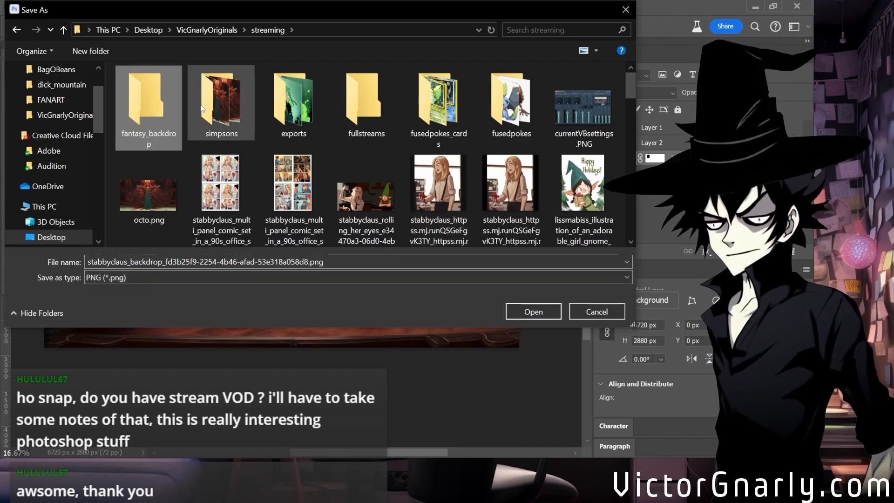
{"action": "double_click", "coordinate": [160, 109]}
Save the backdrop export as clean_plate.png in the fantasy_backdrop folder.
{"action": "left_click", "coordinate": [218, 261]}
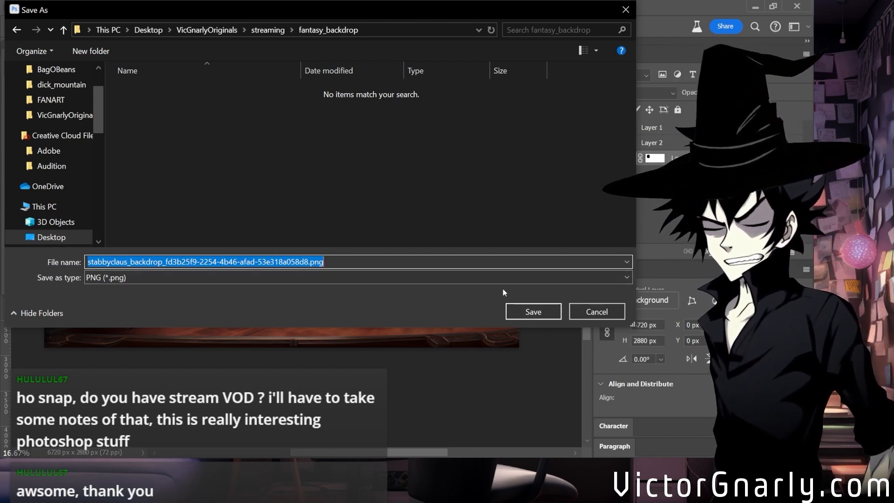
{"action": "type", "text": "clean_plate"}
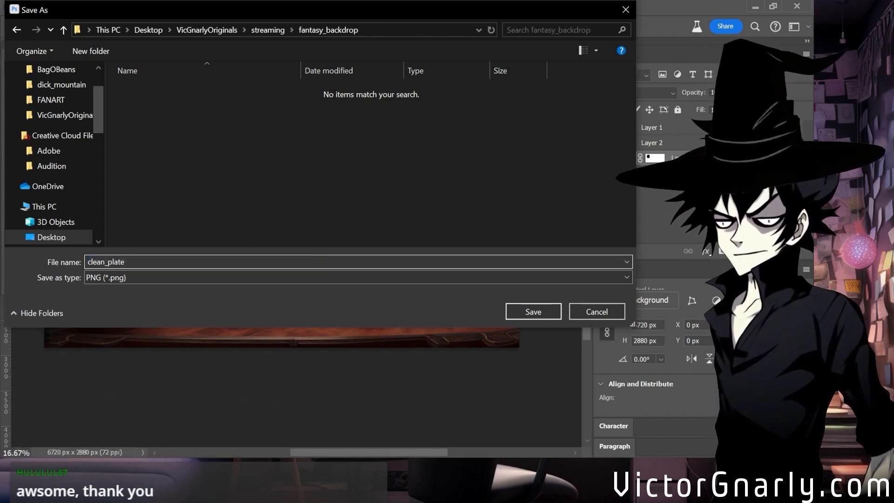
{"action": "key", "text": "Return"}
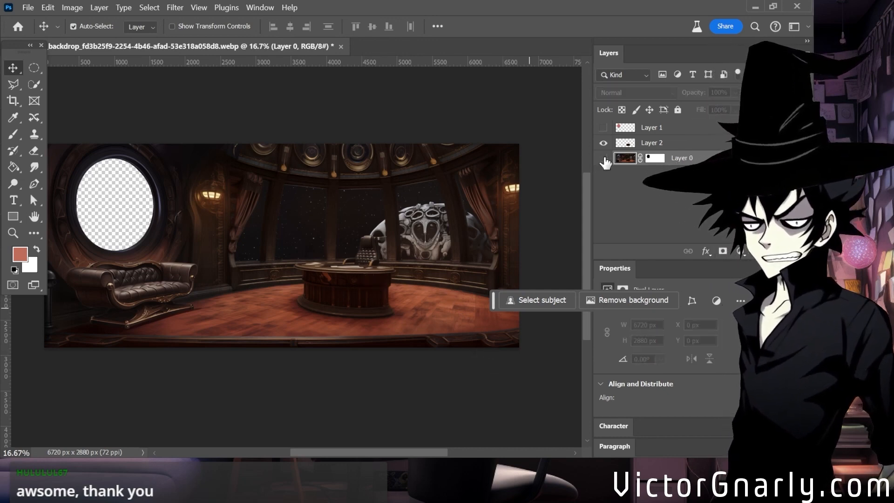
Hide Layer 0 so only the desk remains visible, and start a quick PNG export.
{"action": "left_click", "coordinate": [603, 158]}
{"action": "scroll", "coordinate": [364, 279], "scroll_direction": "down", "scroll_amount": 2}
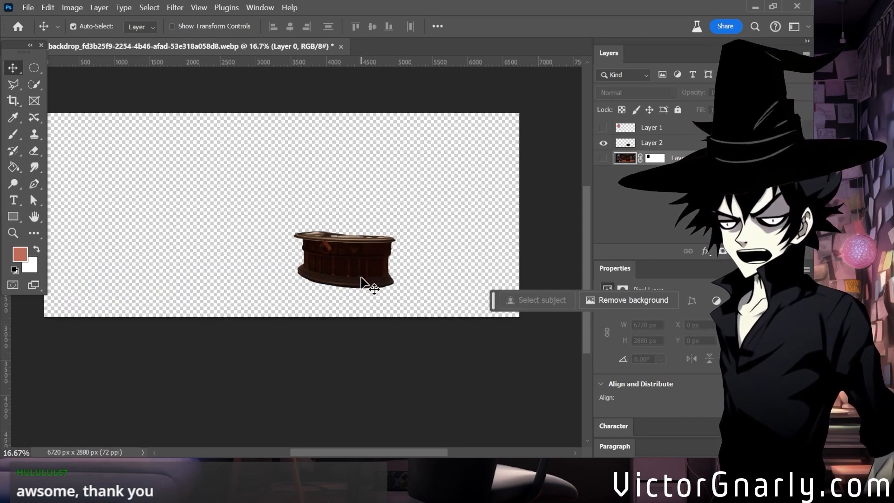
{"action": "scroll", "coordinate": [365, 283], "scroll_direction": "up", "scroll_amount": 1}
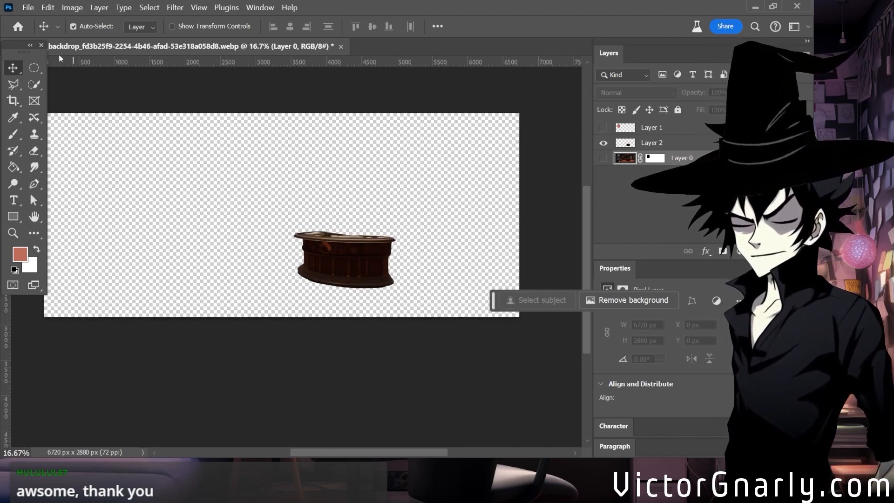
{"action": "left_click", "coordinate": [29, 8]}
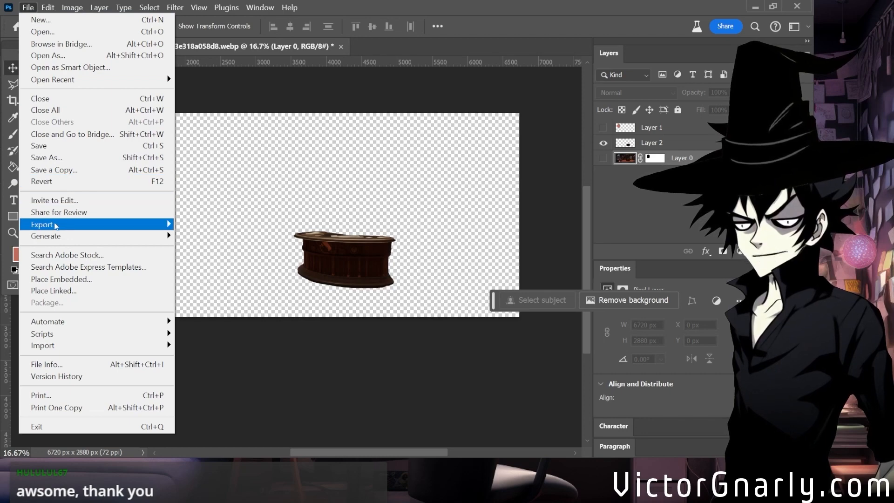
{"action": "mouse_move", "coordinate": [56, 225]}
{"action": "left_click", "coordinate": [222, 224]}
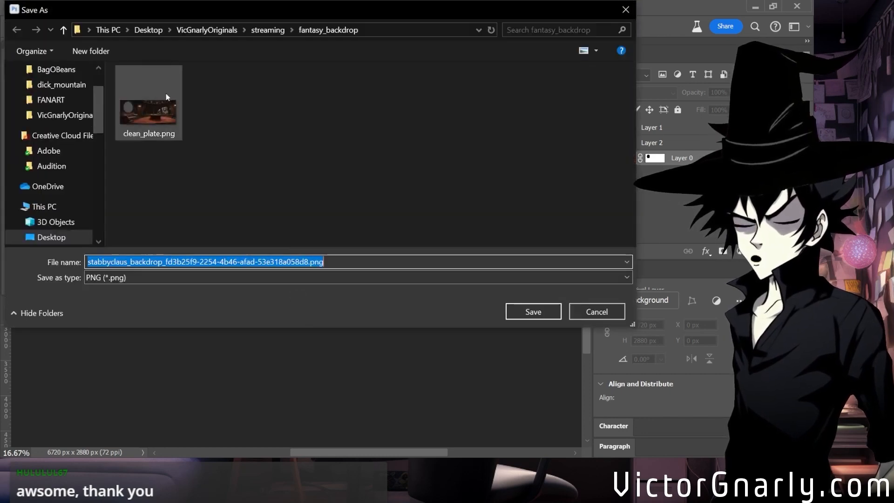
Save the desk export as clean_plate_couch.png in the fantasy_backdrop folder.
{"action": "left_click", "coordinate": [161, 102]}
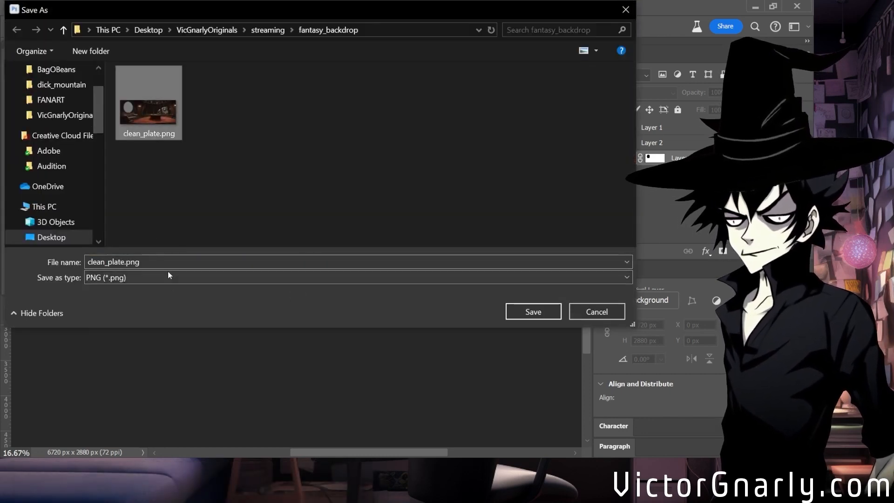
{"action": "left_click", "coordinate": [119, 262]}
{"action": "left_click", "coordinate": [119, 262]}
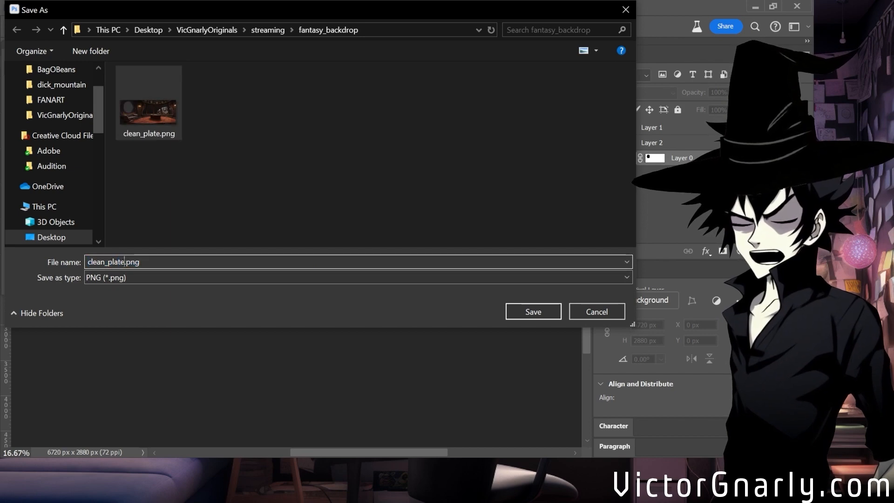
{"action": "type", "text": "_couch"}
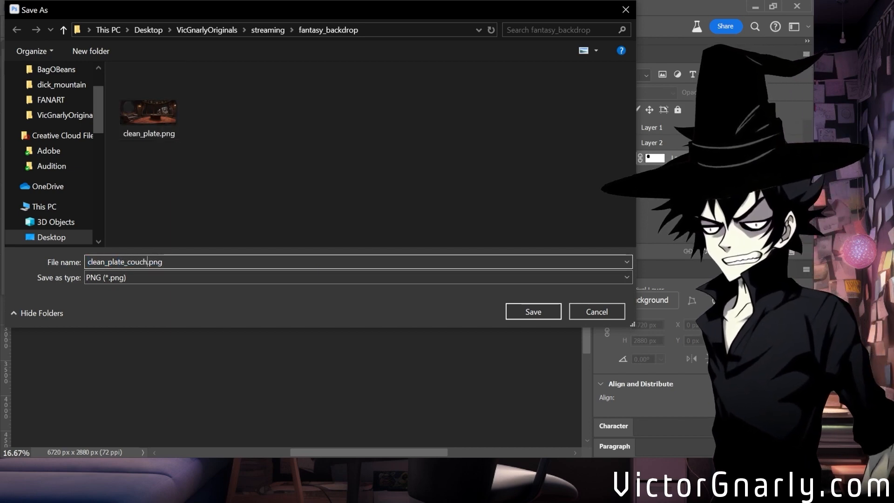
{"action": "key", "text": "Return"}
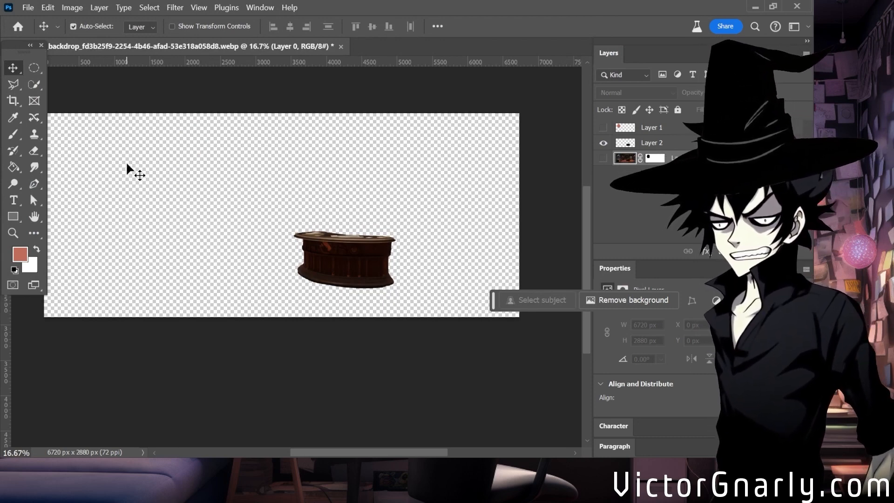
Show Layer 0 again, start saving the document under a new name, and go to the streaming/fantasy_backdrop folder inside VicGnarlyOriginals.
{"action": "left_click", "coordinate": [603, 158]}
{"action": "left_click", "coordinate": [28, 7]}
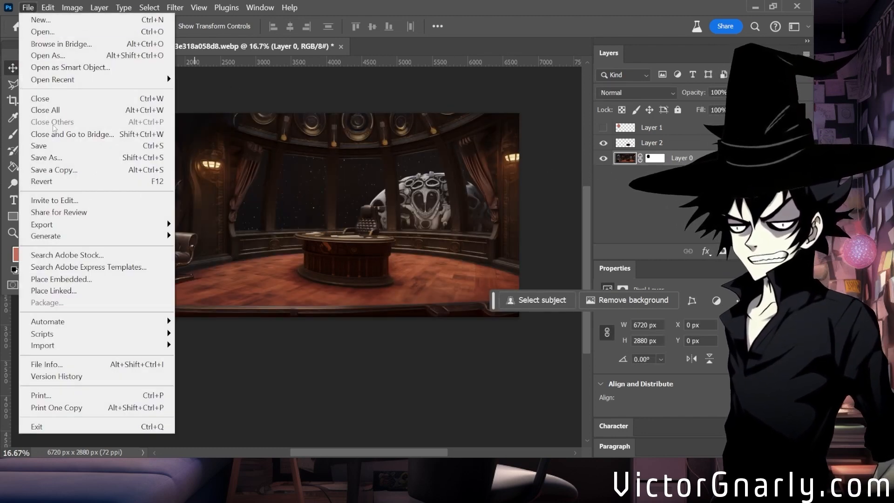
{"action": "left_click", "coordinate": [49, 160]}
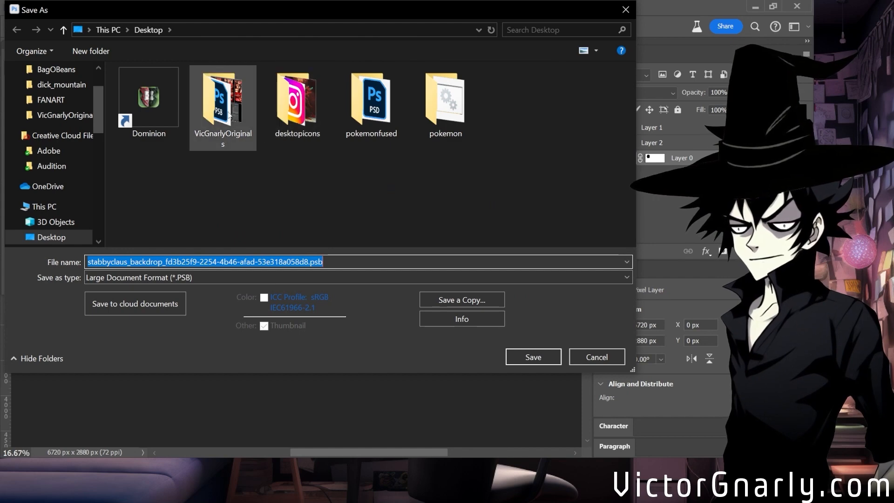
{"action": "left_click", "coordinate": [302, 109]}
{"action": "double_click", "coordinate": [212, 117]}
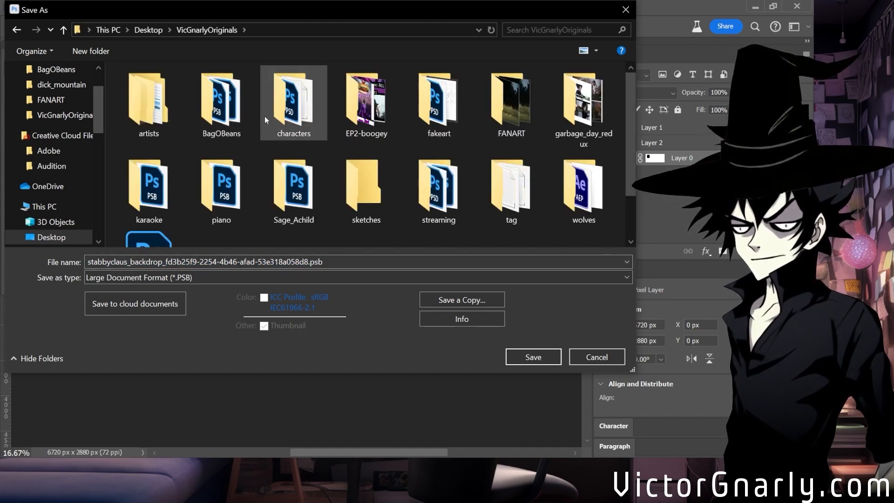
{"action": "double_click", "coordinate": [417, 198]}
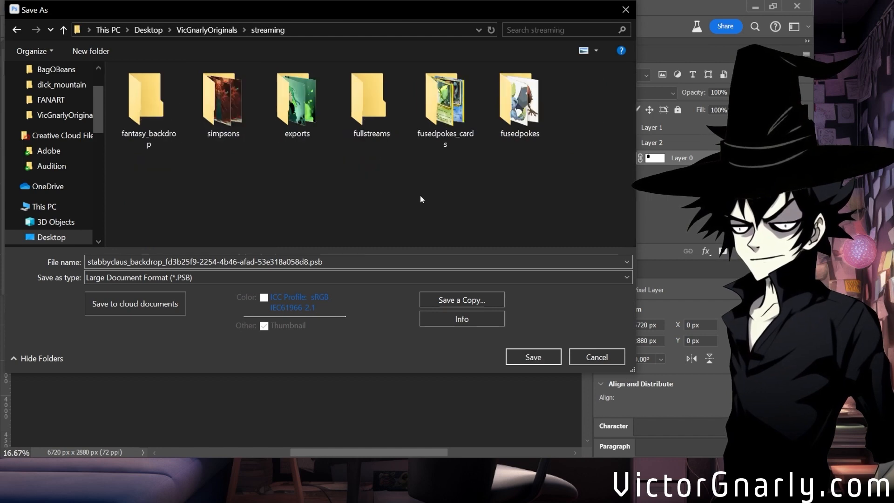
{"action": "double_click", "coordinate": [149, 105]}
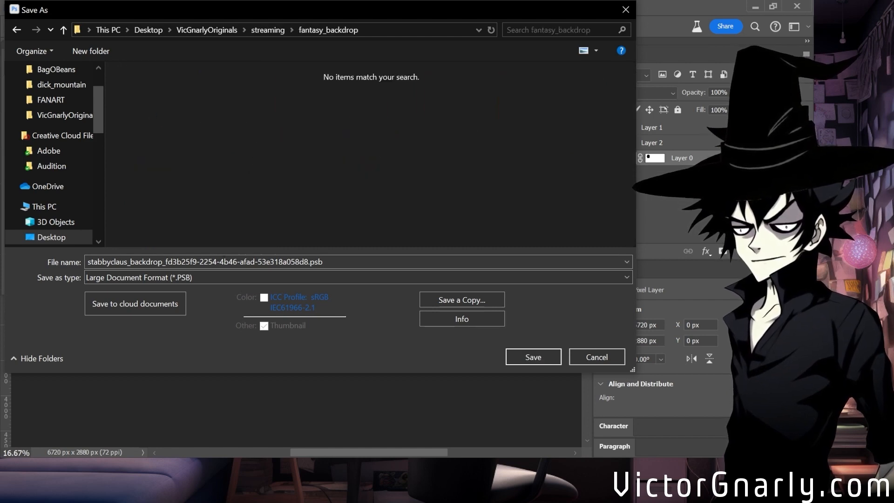
Save the layered document as fantasy_background1 in Large Document Format (PSB).
{"action": "type", "text": "fan"}
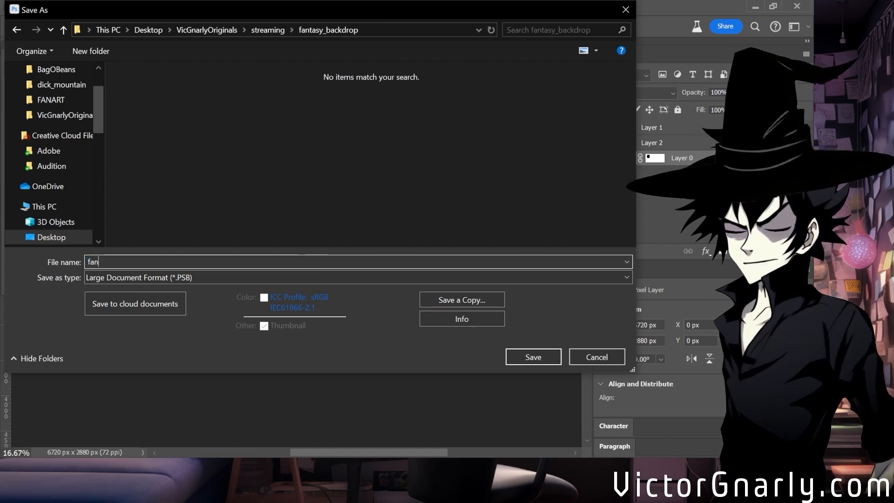
{"action": "type", "text": "tasy_bac"}
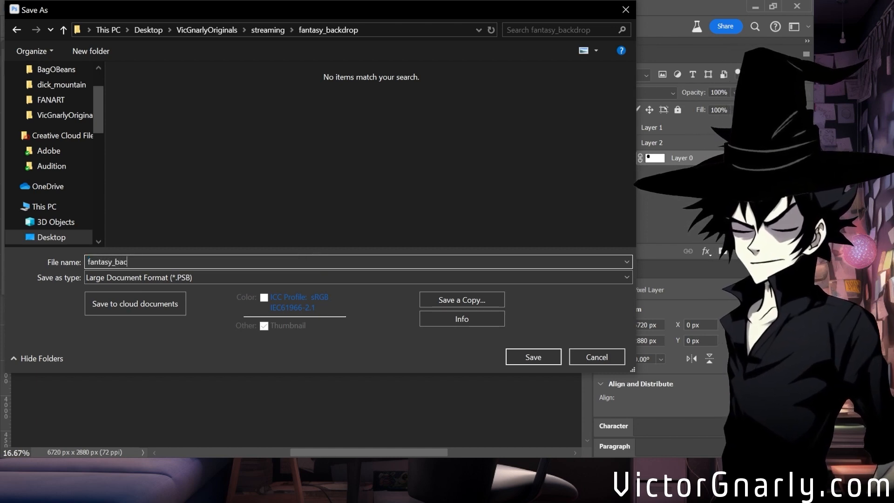
{"action": "type", "text": "kgroud"}
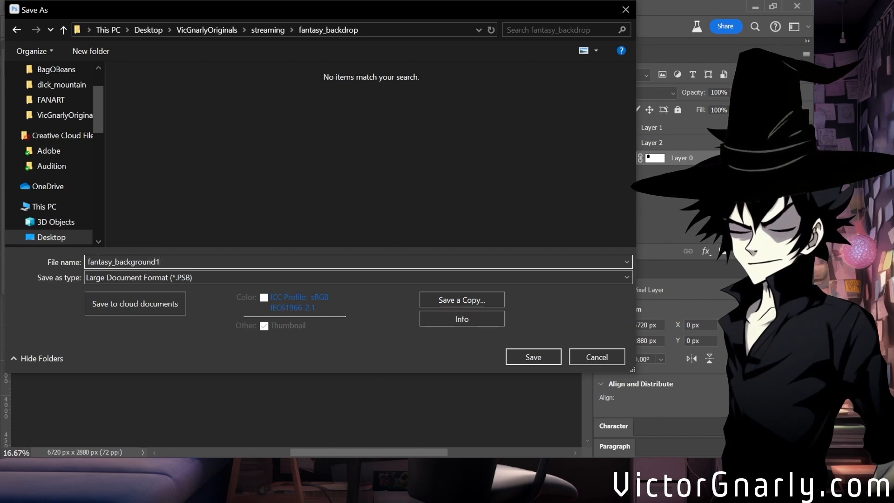
{"action": "type", "text": "1"}
{"action": "key", "text": "Return"}
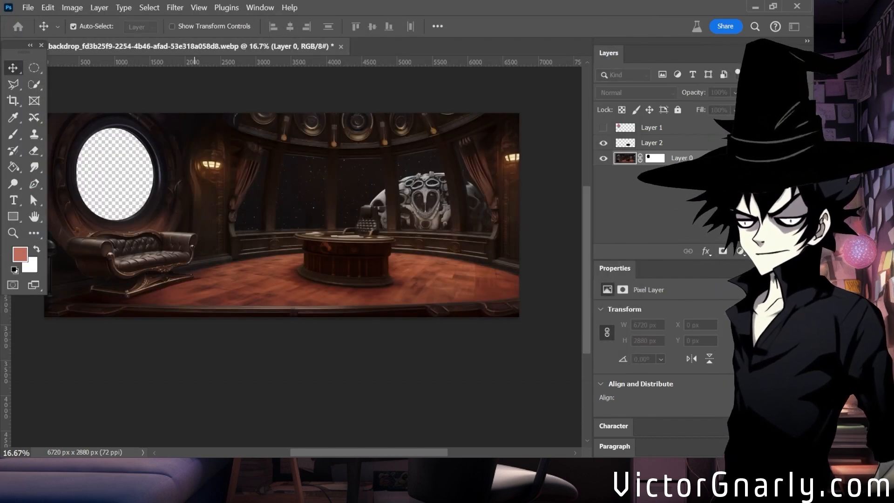